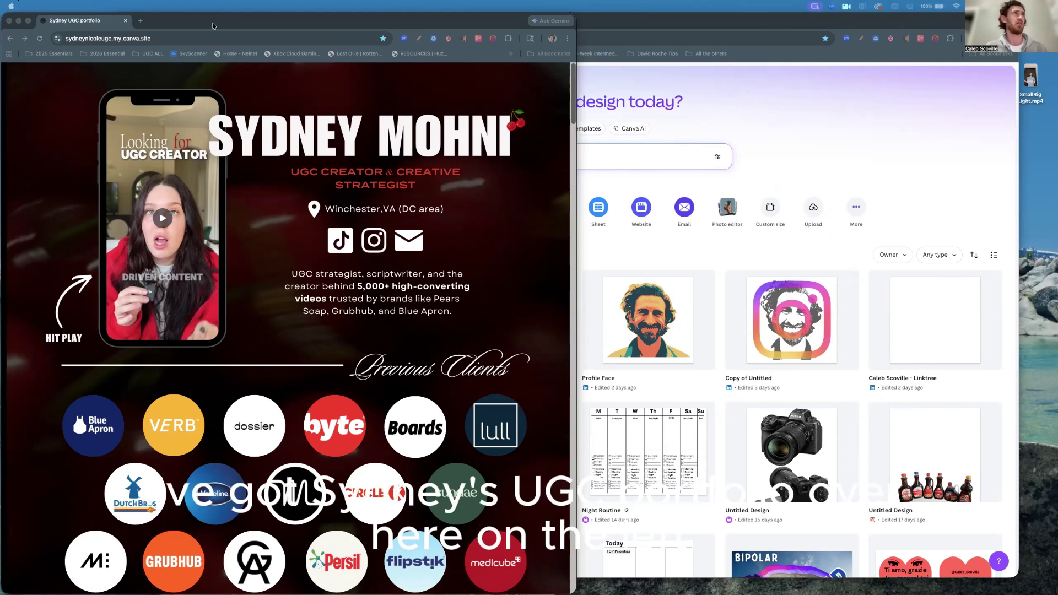
# Bring the Canva home page in front of the Sydney portfolio window.
pyautogui.click(750, 117)
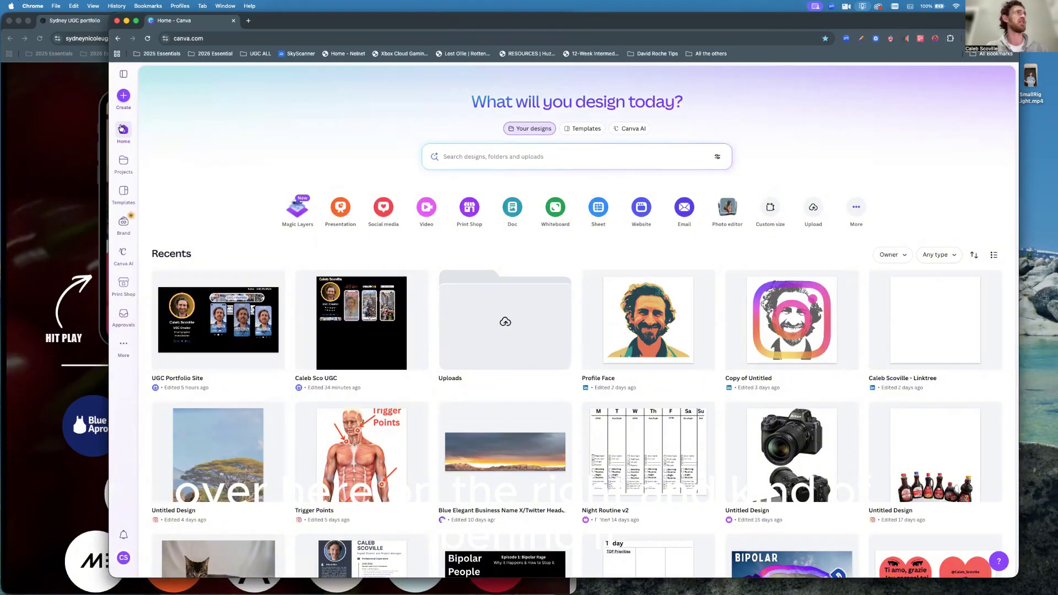
# Drag the Canva window's left edge right so the portfolio site stays visible beside it.
pyautogui.moveTo(110, 114); pyautogui.dragTo(347, 128)
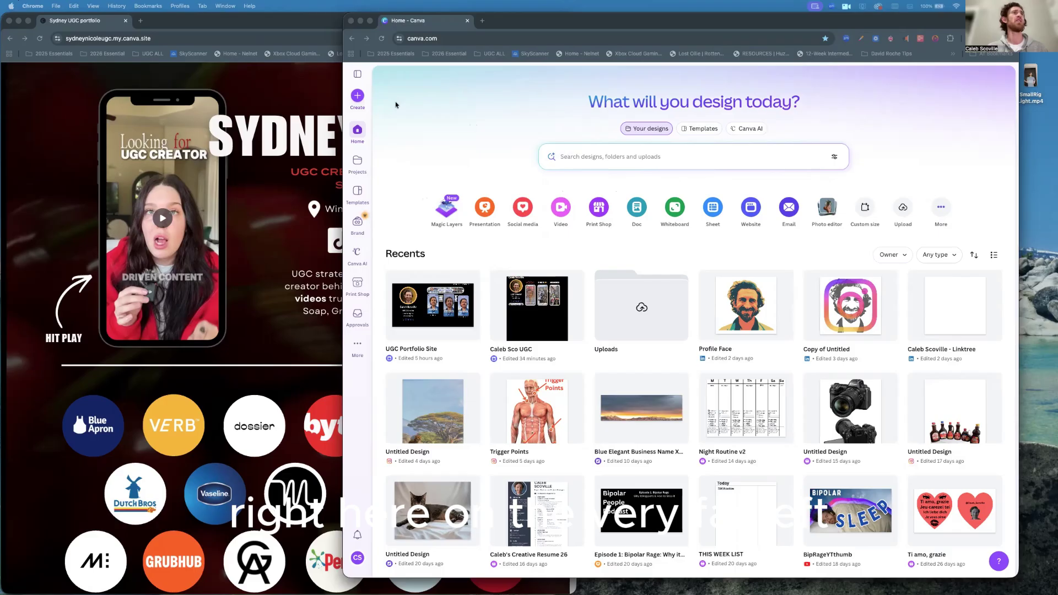
# Create a new blank Website design from the Websites options.
pyautogui.click(357, 96)
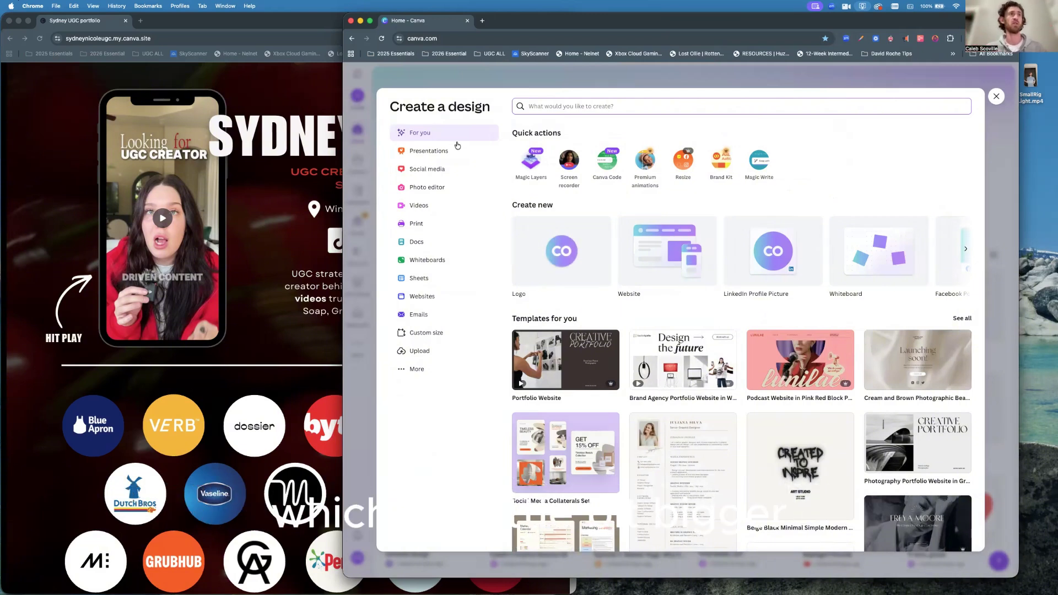
pyautogui.click(419, 298)
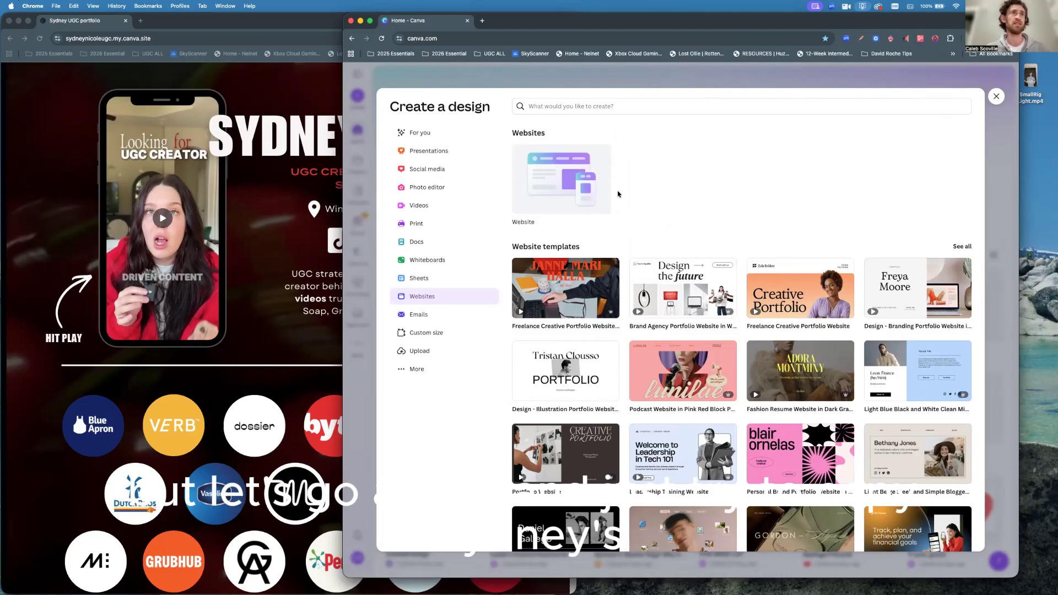
pyautogui.click(550, 183)
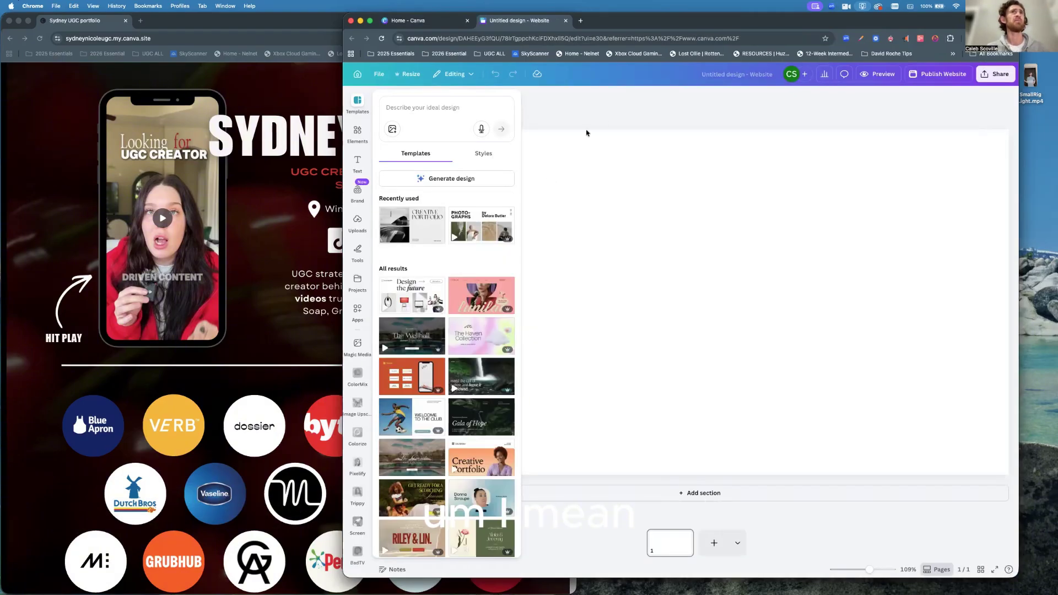
# Replace the 'Untitled design - Website' title with the creator's name plus 'UGC Portfolio'.
pyautogui.click(740, 74)
pyautogui.press('BackSpace')
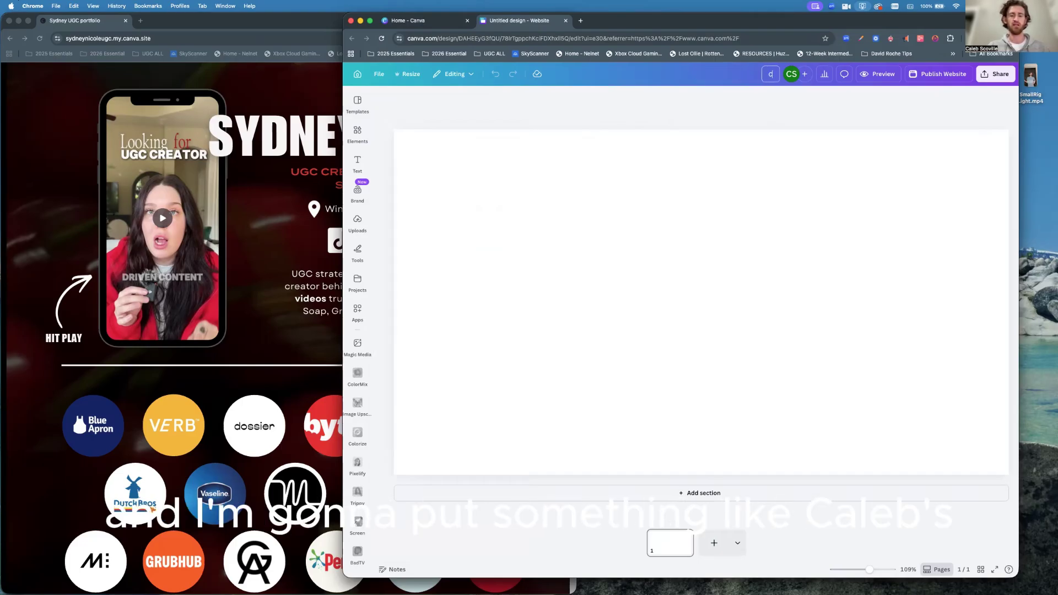
pyautogui.write('Caleb')
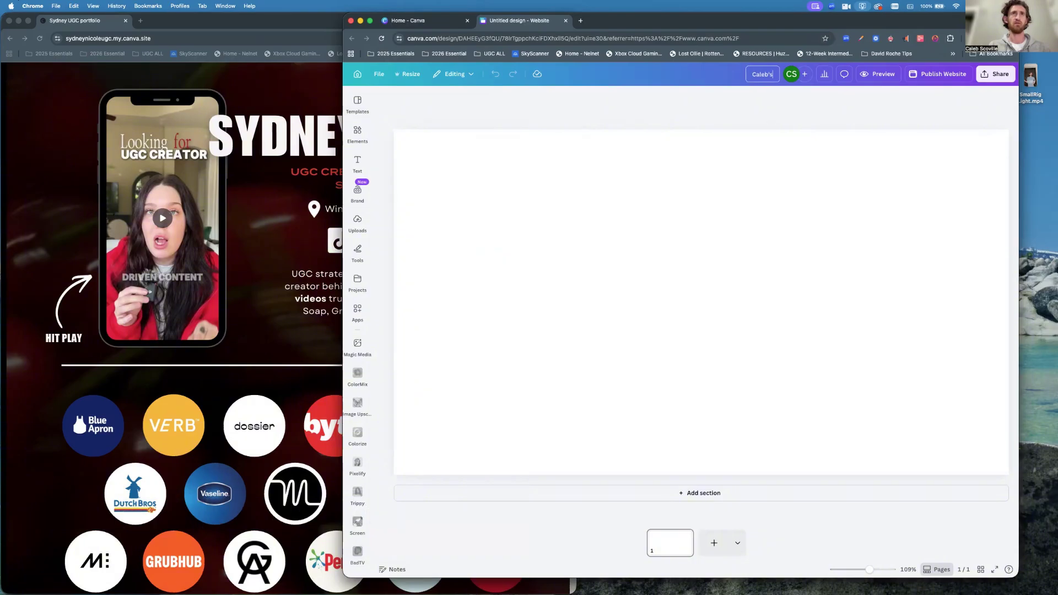
pyautogui.write("'s")
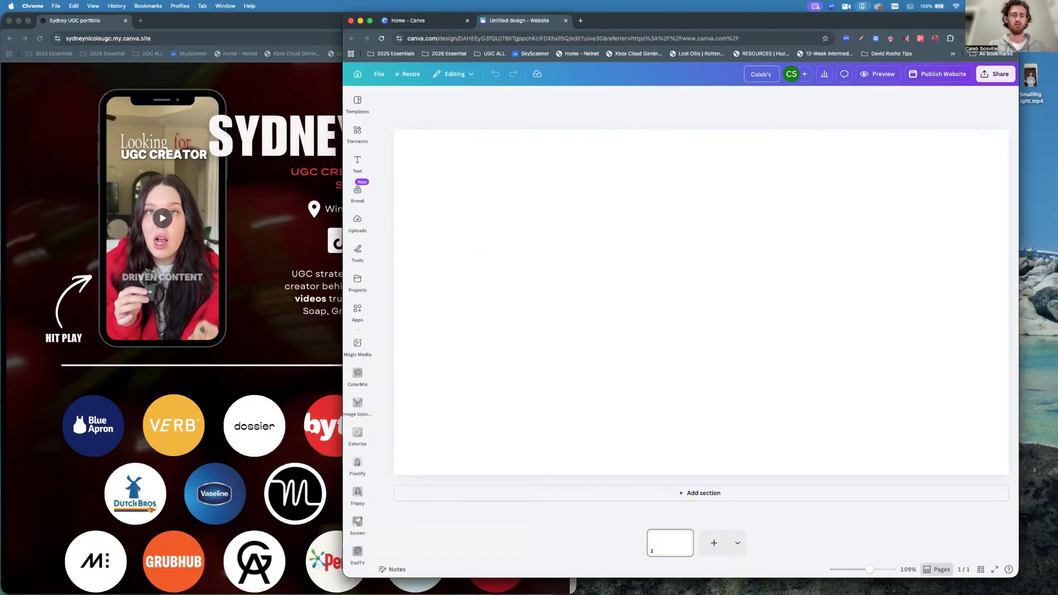
pyautogui.write(' UGC P')
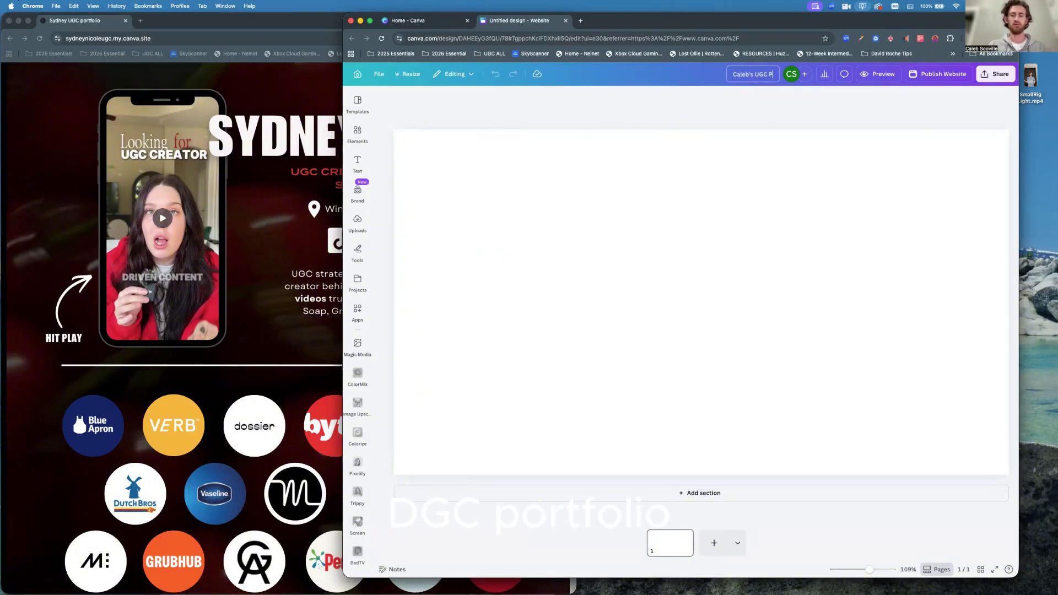
pyautogui.write('ortfolio')
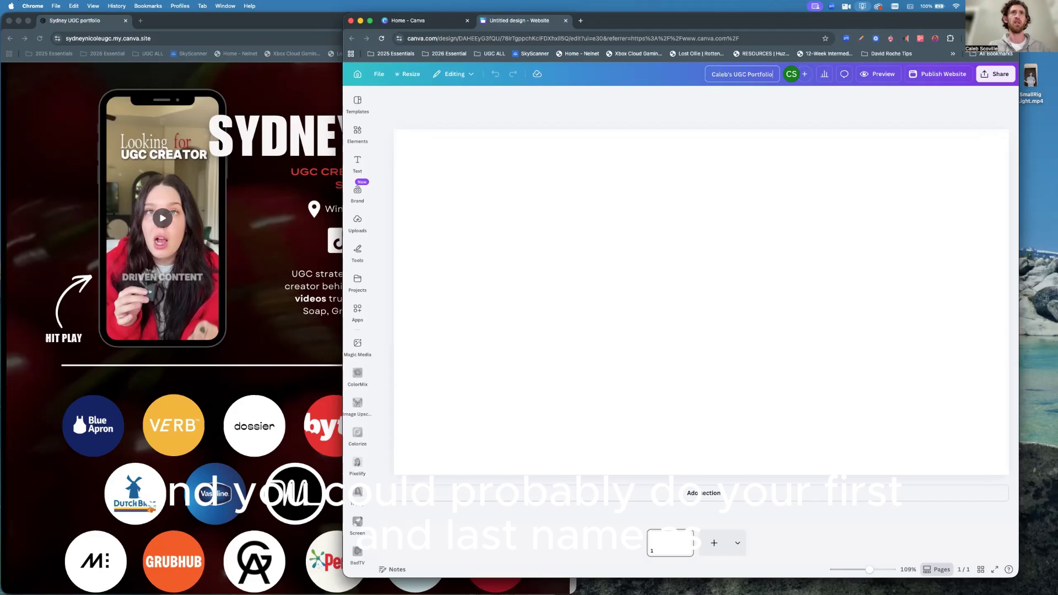
pyautogui.click(719, 93)
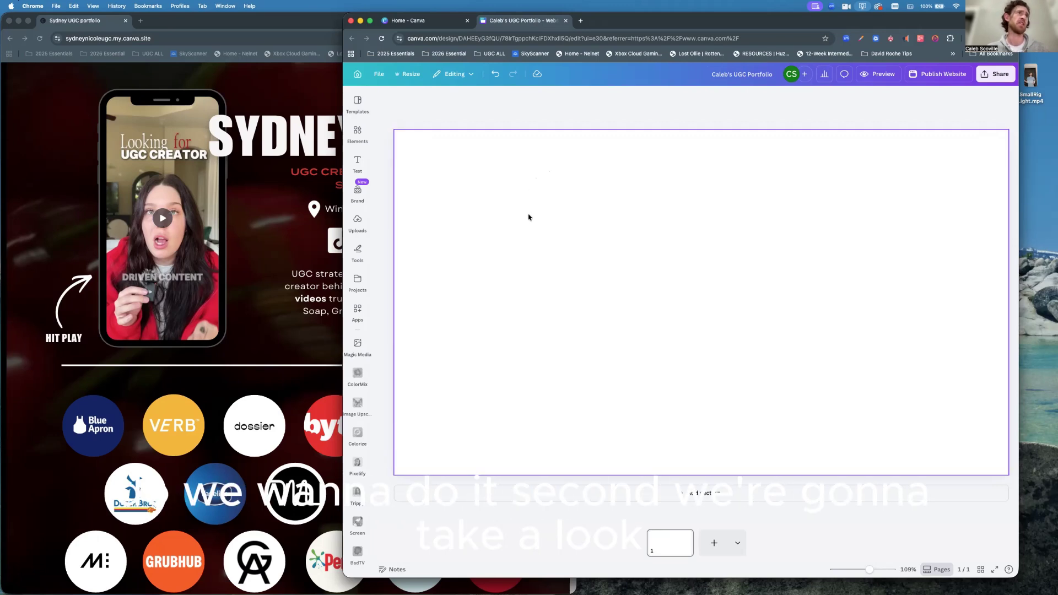
# Check the reference portfolio, then return to Canva and open the Elements panel.
pyautogui.click(294, 84)
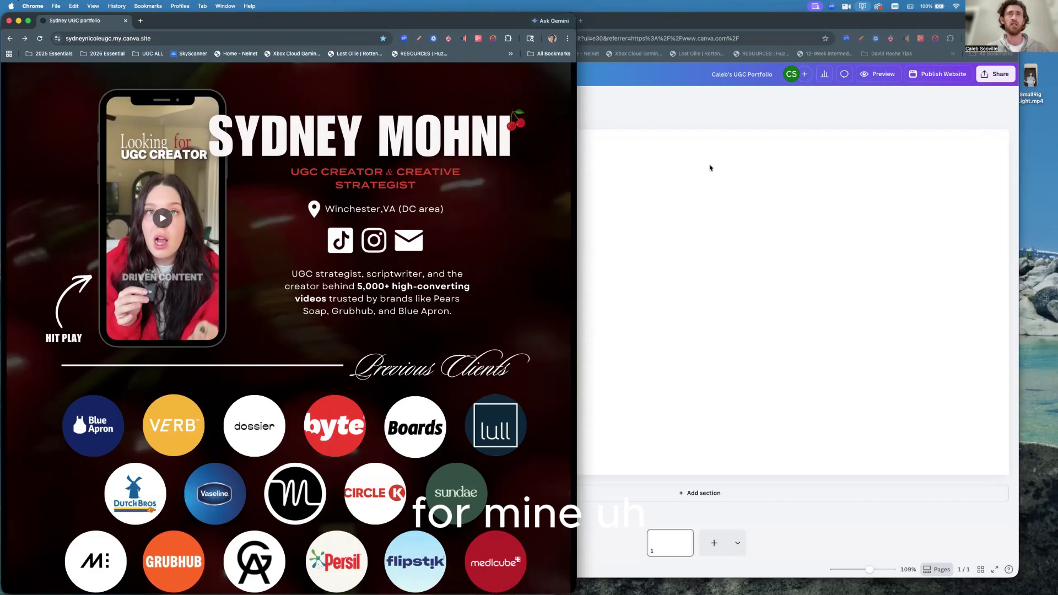
pyautogui.click(632, 163)
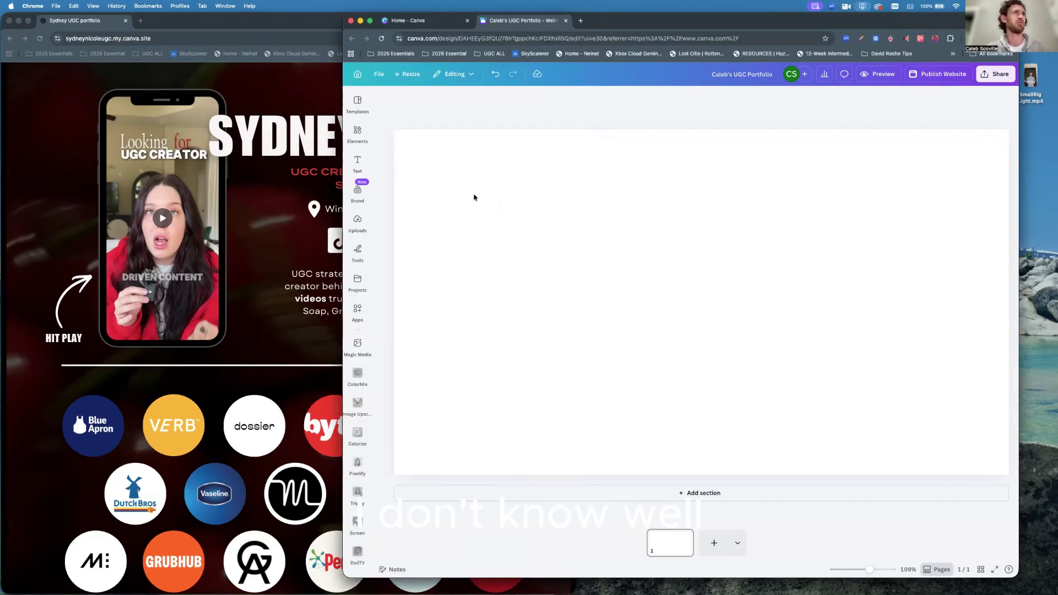
pyautogui.click(359, 129)
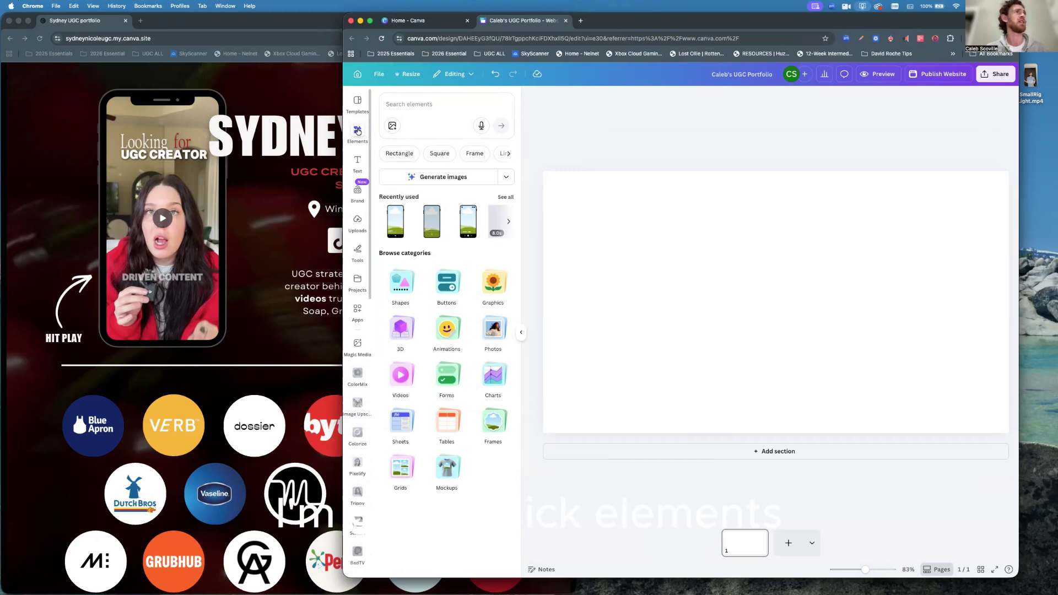
# Search elements for 'apple' and show all Photos results.
pyautogui.click(409, 104)
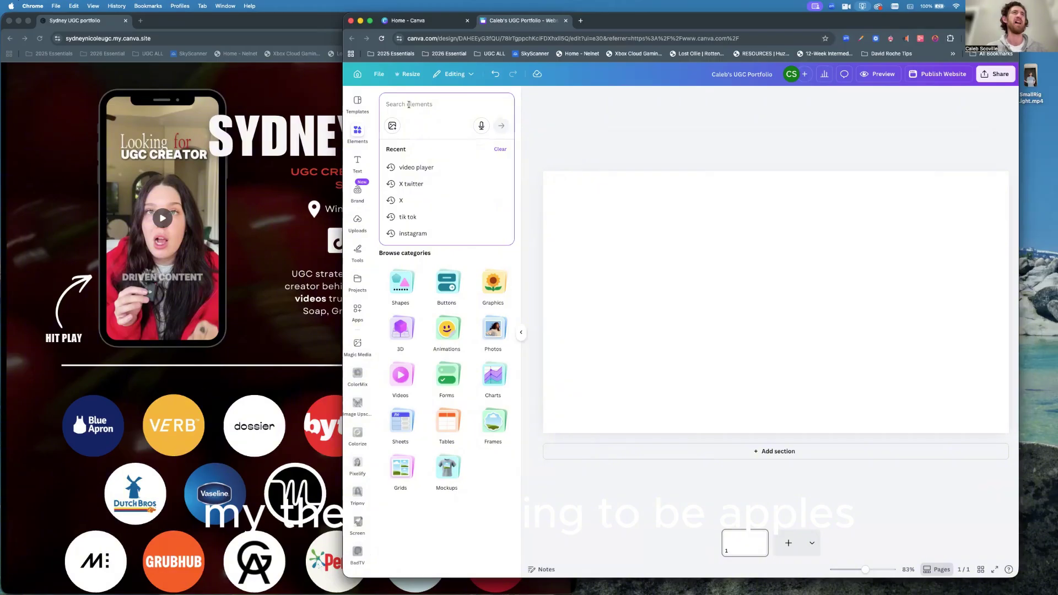
pyautogui.write('apples')
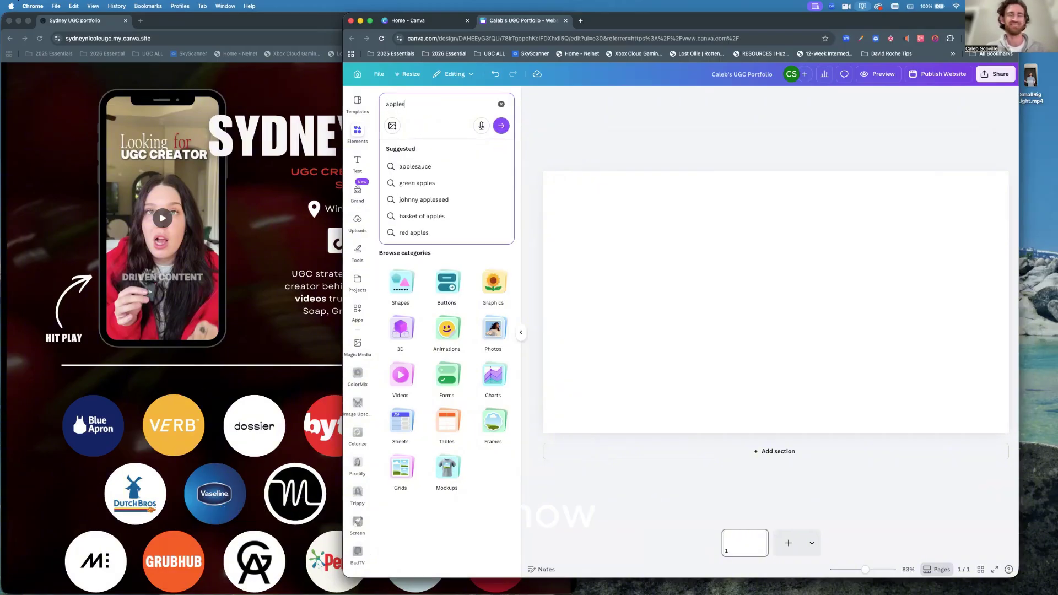
pyautogui.press('Return')
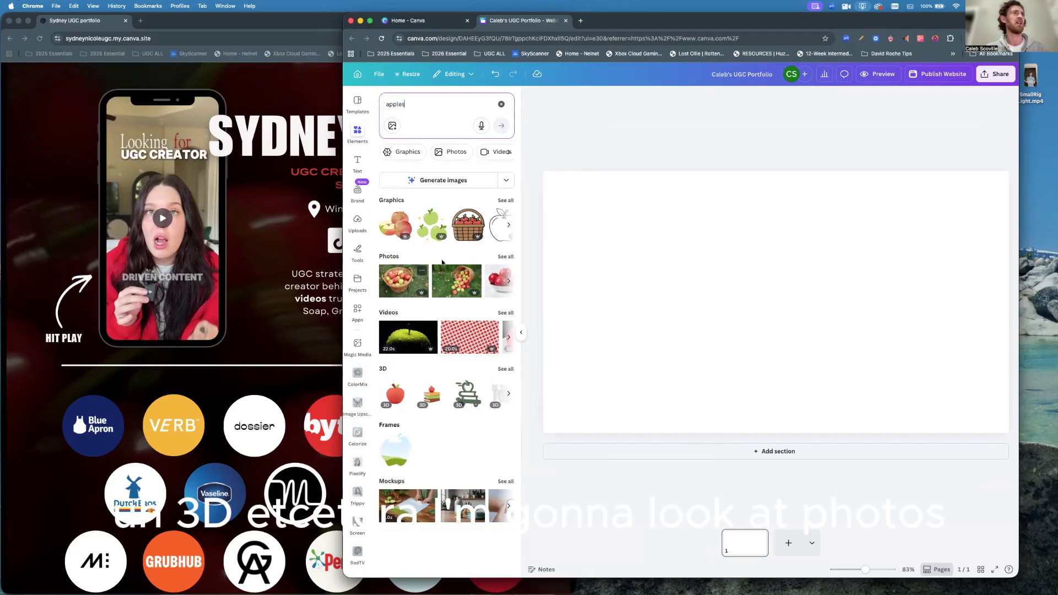
pyautogui.click(504, 257)
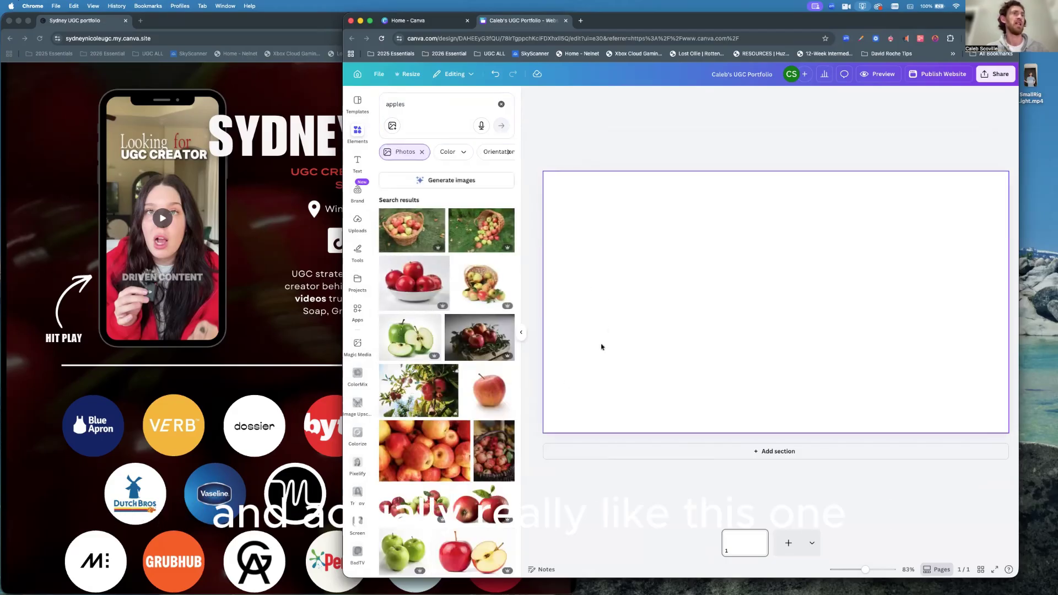
# Add the pile of red apples photo and resize it to fill the website page.
pyautogui.click(425, 451)
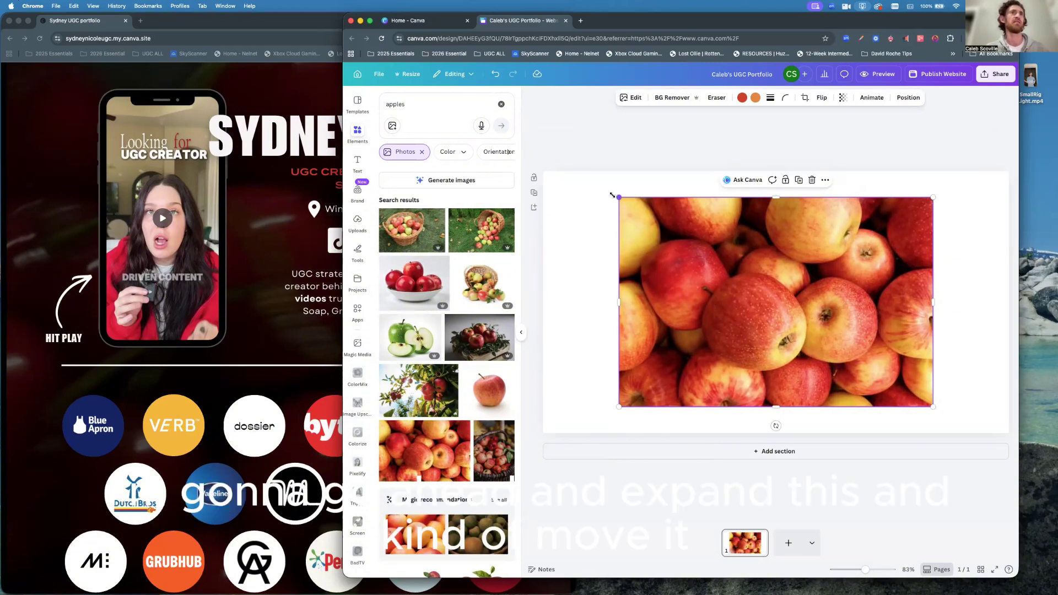
pyautogui.moveTo(612, 196); pyautogui.dragTo(563, 202)
pyautogui.moveTo(685, 223); pyautogui.dragTo(648, 224)
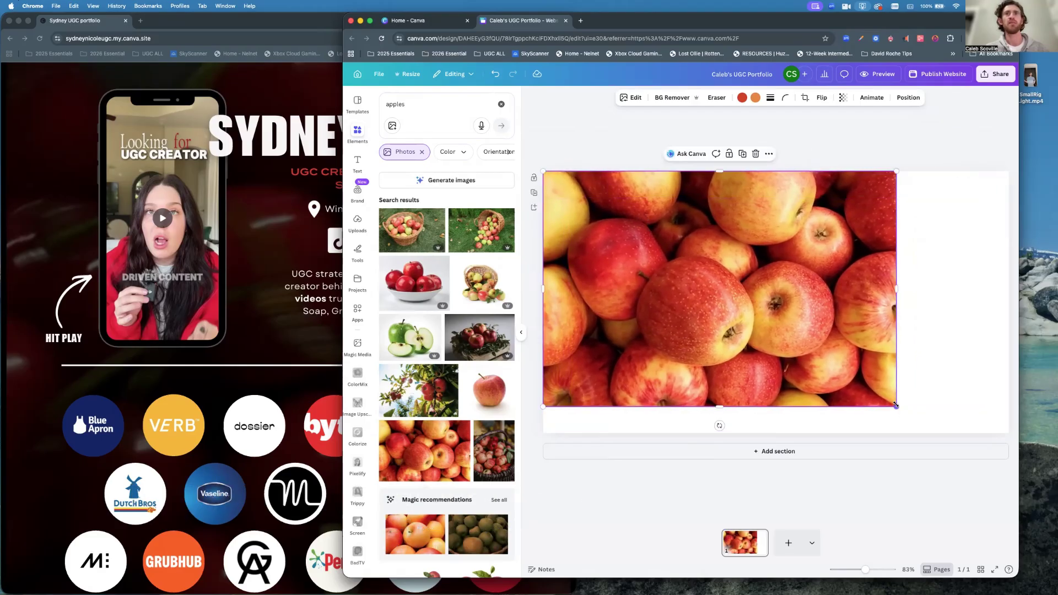
pyautogui.moveTo(897, 407); pyautogui.dragTo(1021, 469)
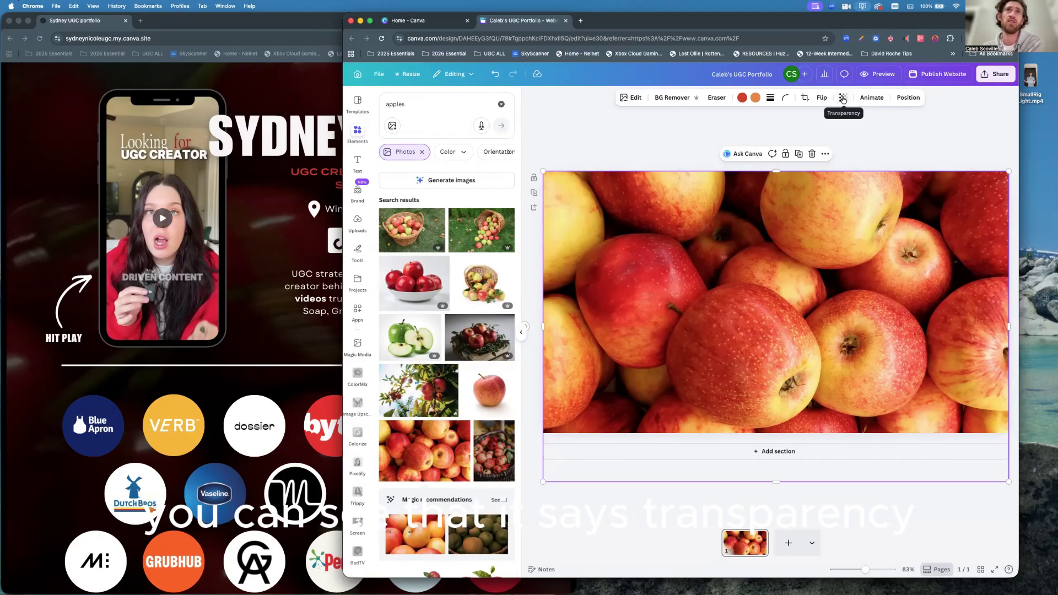
# Fade the apple photo to 33 transparency and shift it down, leaving a white strip on top.
pyautogui.click(843, 99)
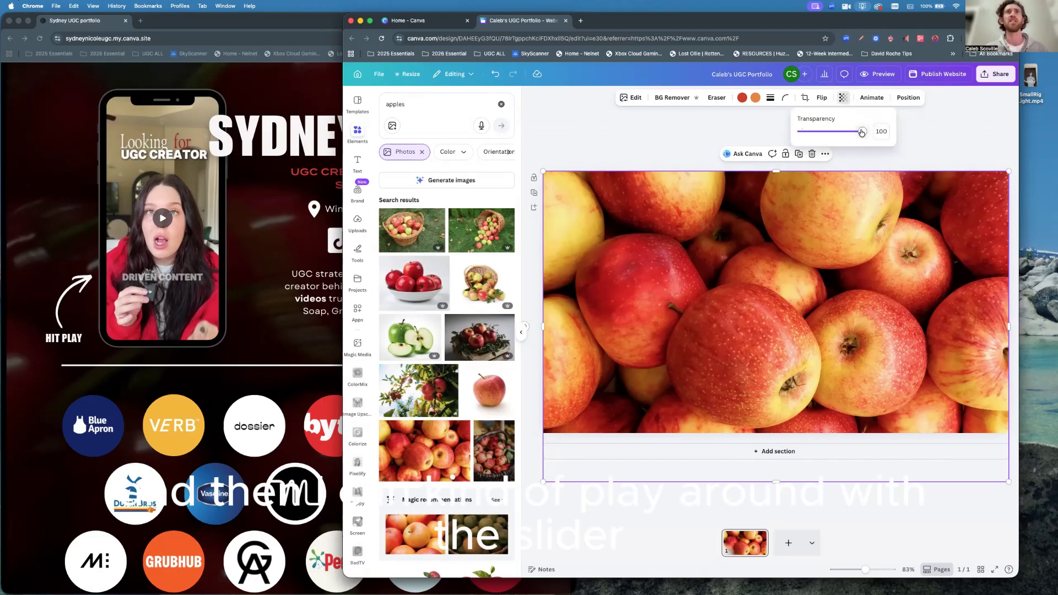
pyautogui.moveTo(861, 132); pyautogui.dragTo(821, 138)
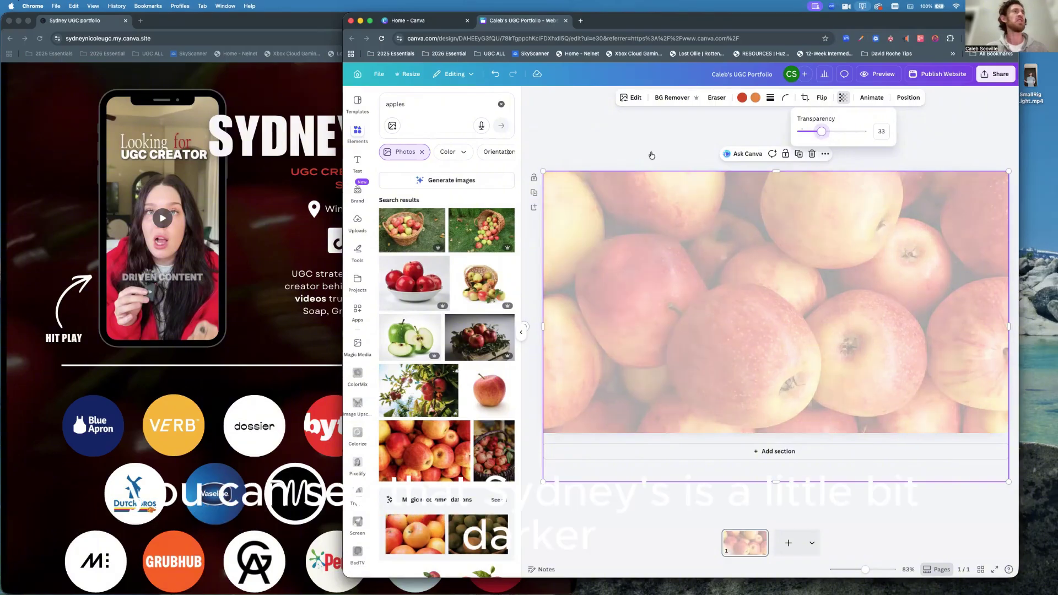
pyautogui.click(275, 210)
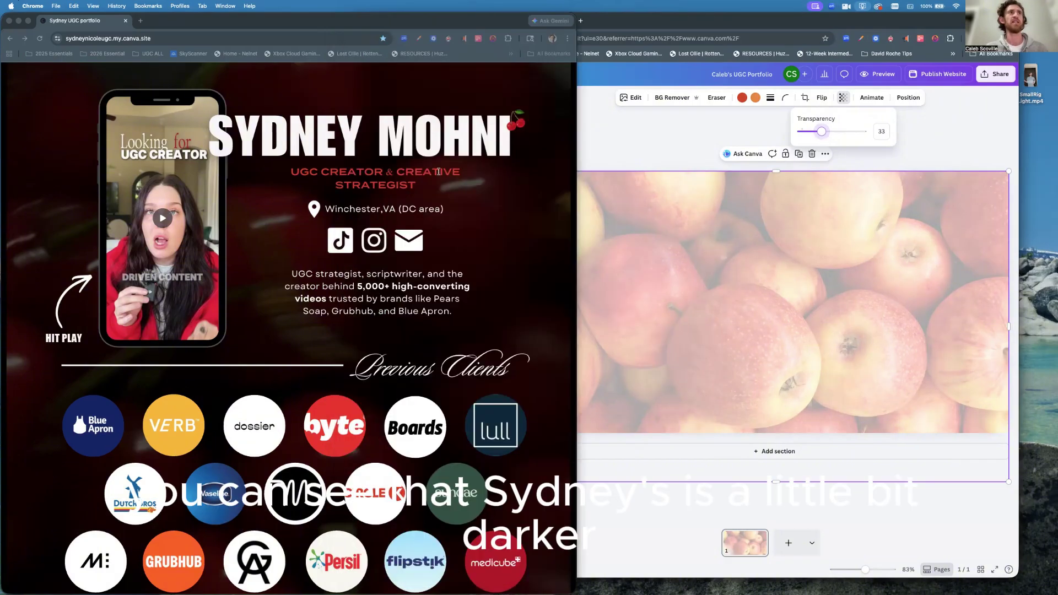
pyautogui.click(794, 227)
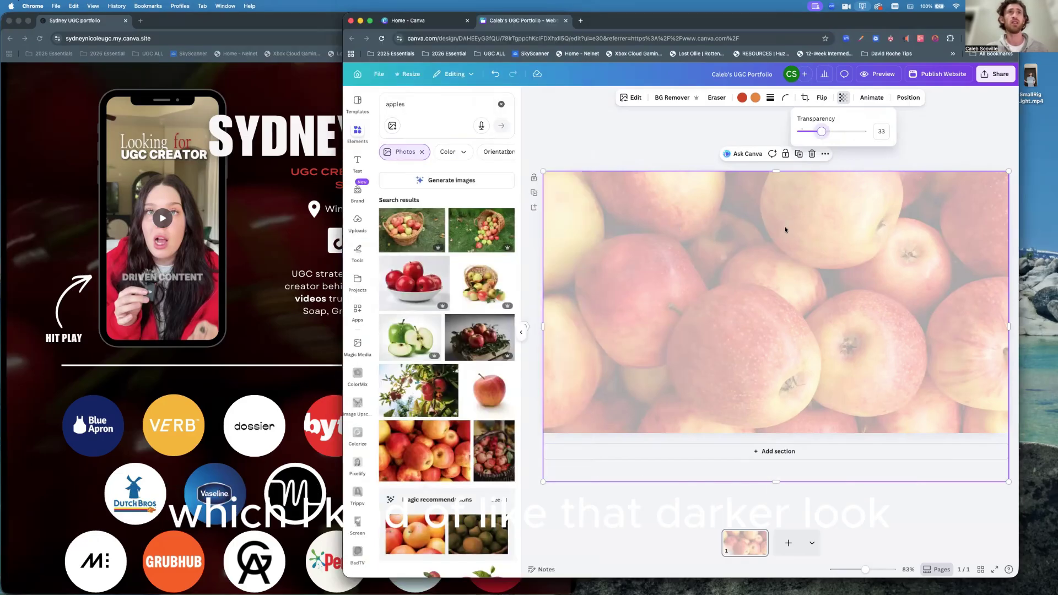
pyautogui.moveTo(775, 219); pyautogui.dragTo(776, 280)
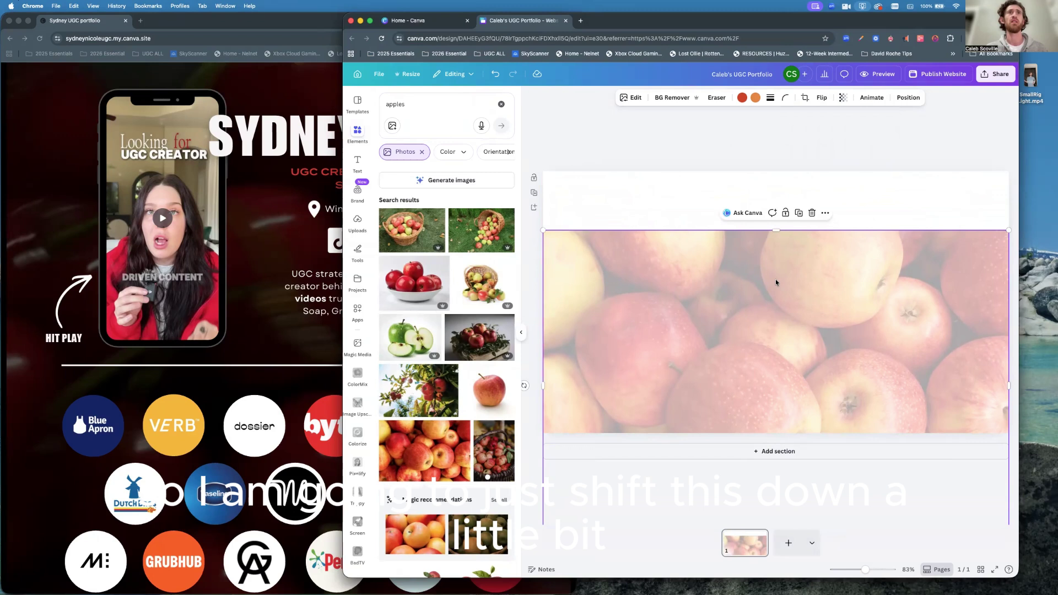
# Select the hero section and open its Background color panel with the apple photo's colours.
pyautogui.click(776, 191)
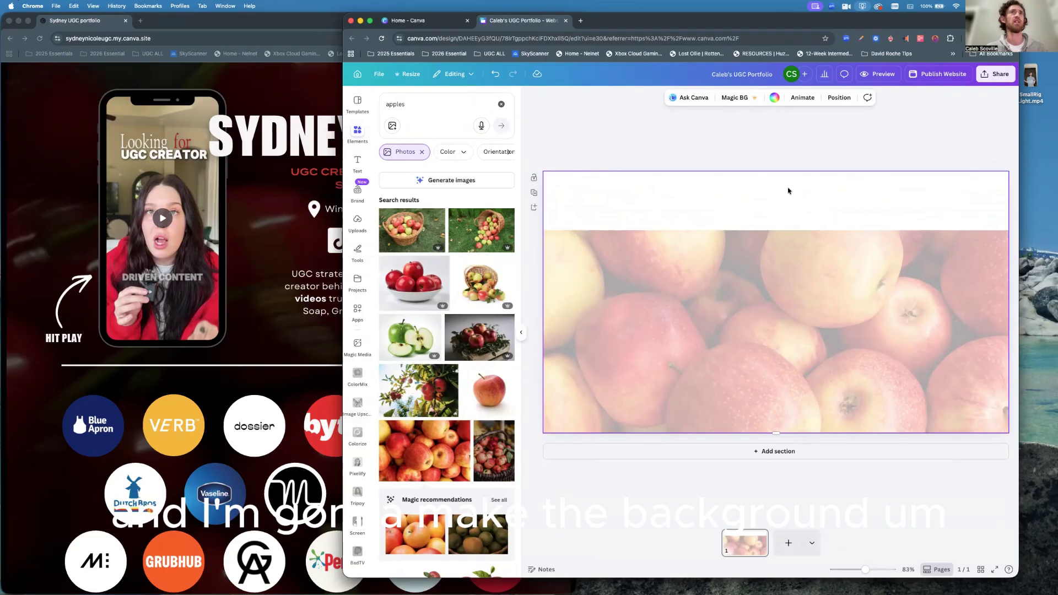
pyautogui.click(774, 99)
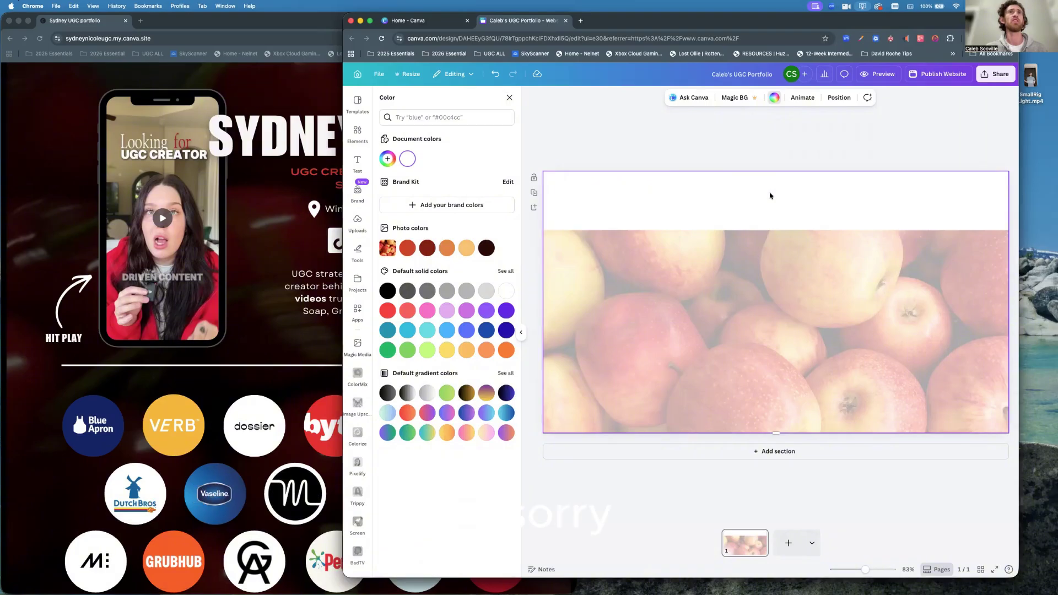
pyautogui.click(509, 98)
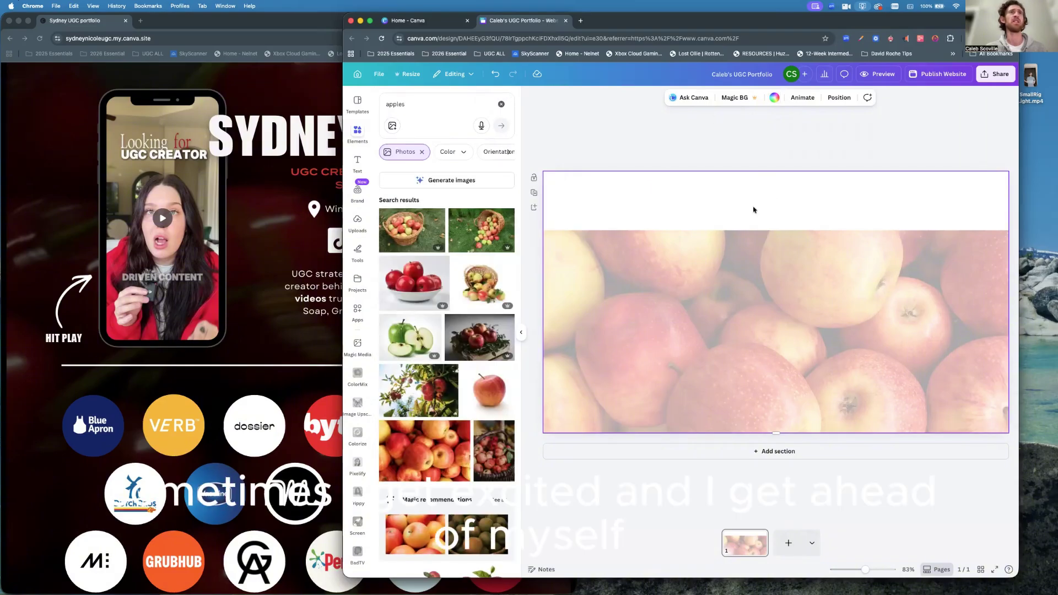
pyautogui.click(521, 333)
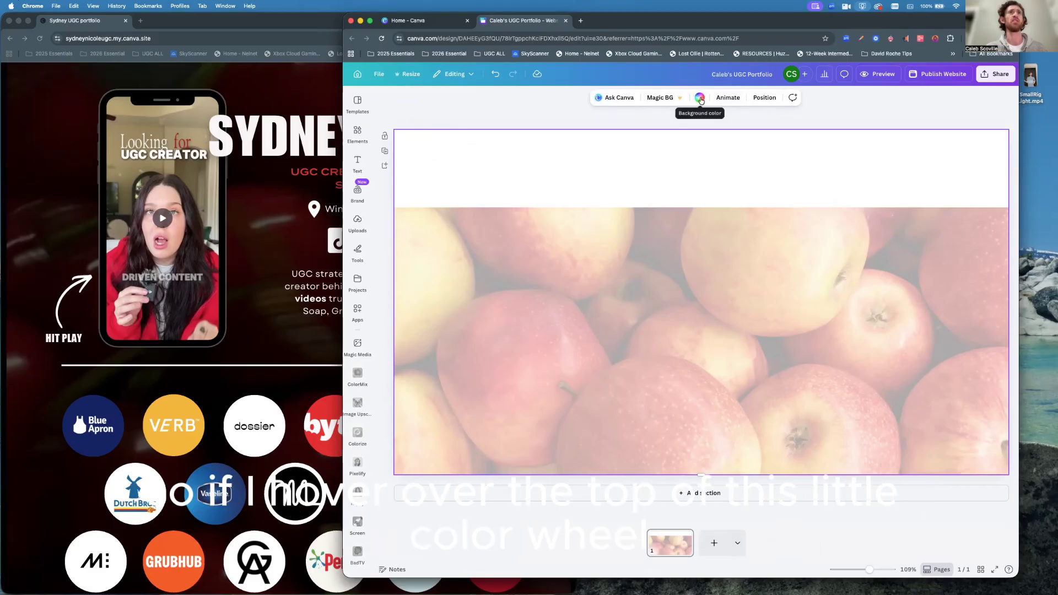
pyautogui.click(700, 99)
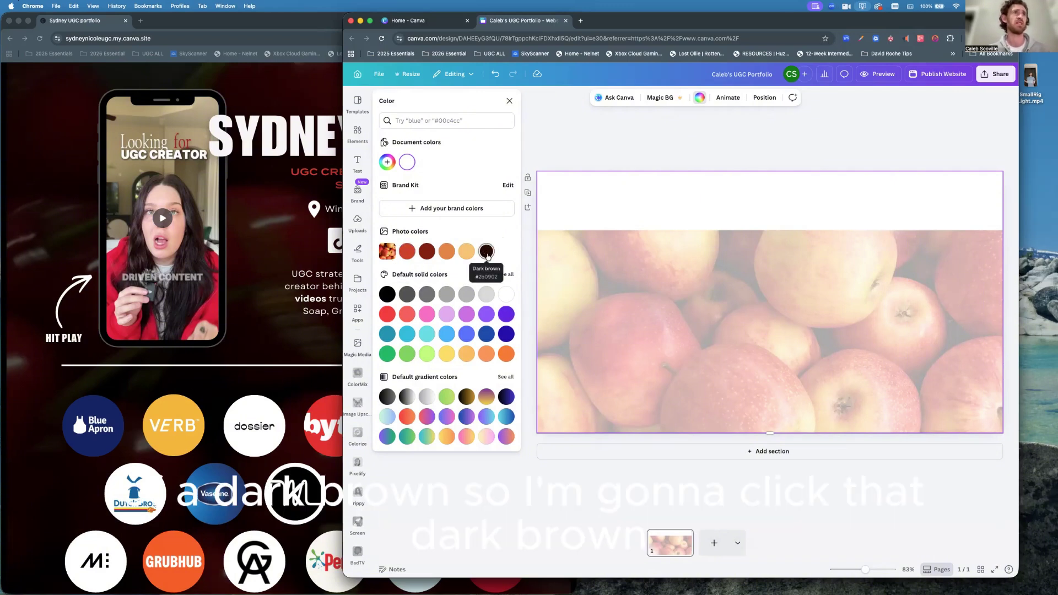
# Set the section background to dark brown and stretch the apple photo to fill the section.
pyautogui.click(487, 253)
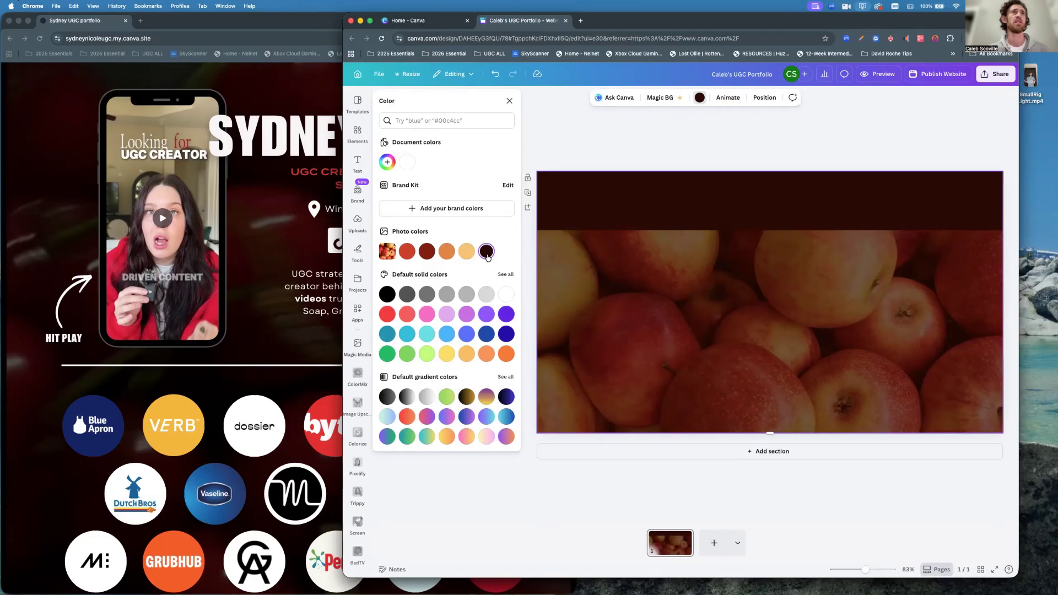
pyautogui.click(736, 317)
pyautogui.moveTo(735, 318); pyautogui.dragTo(736, 255)
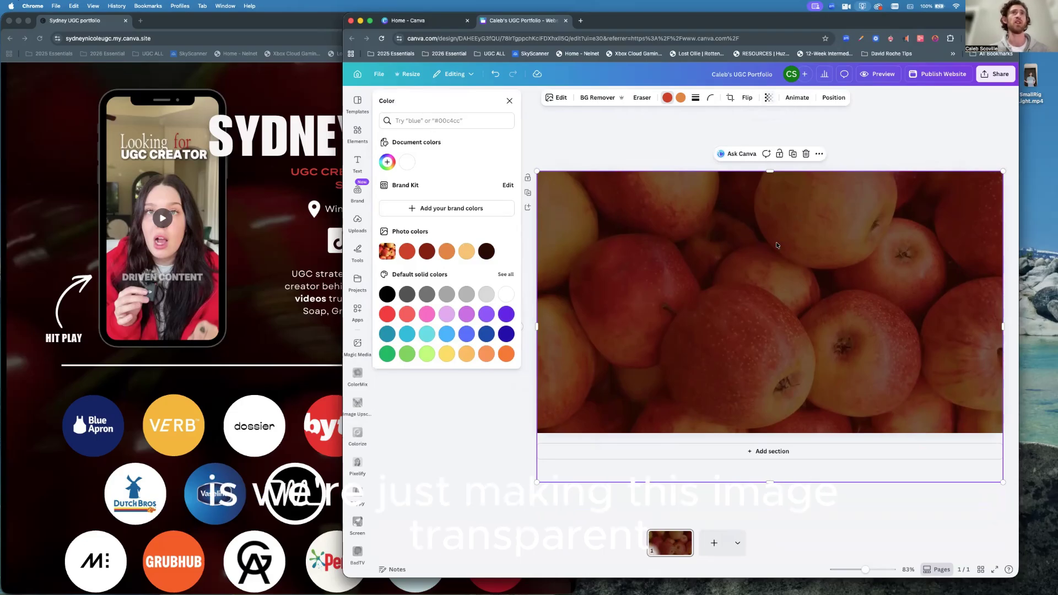
# Lower the apple photo's transparency to 18, then bring the reference portfolio forward.
pyautogui.click(770, 97)
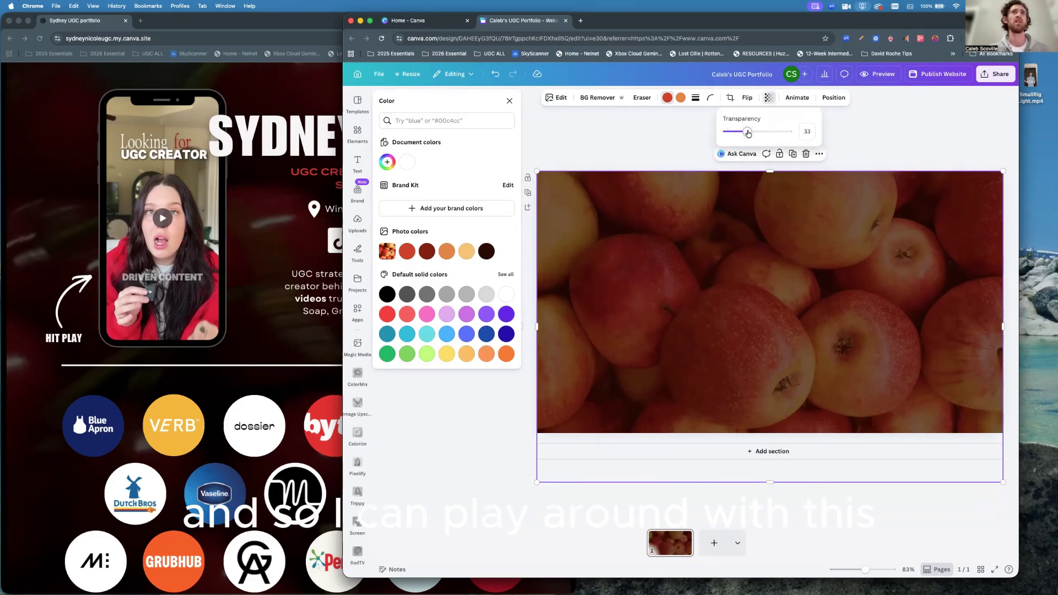
pyautogui.moveTo(744, 133); pyautogui.dragTo(738, 131)
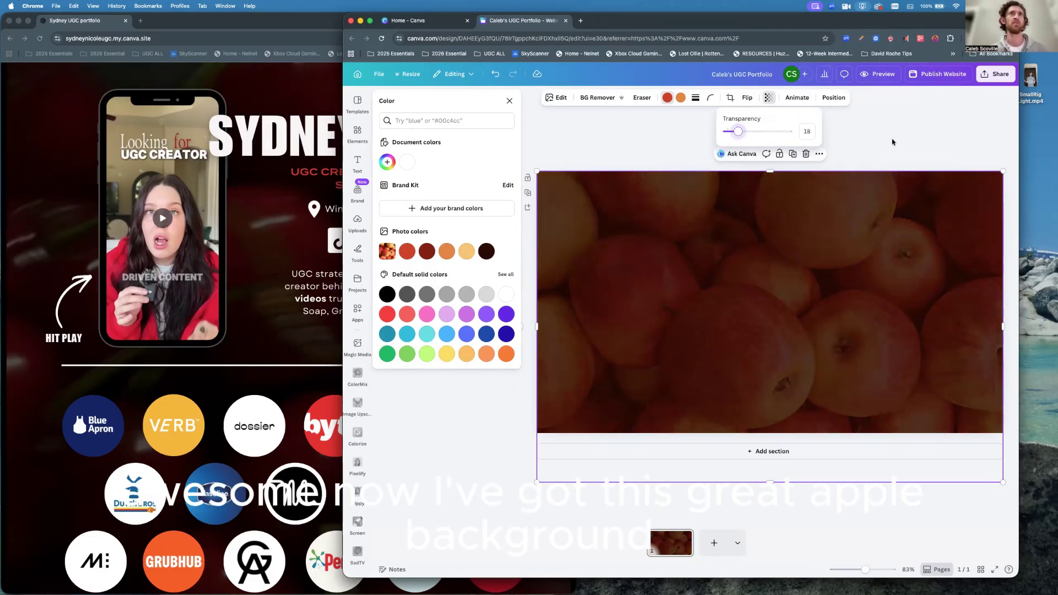
pyautogui.press('Escape')
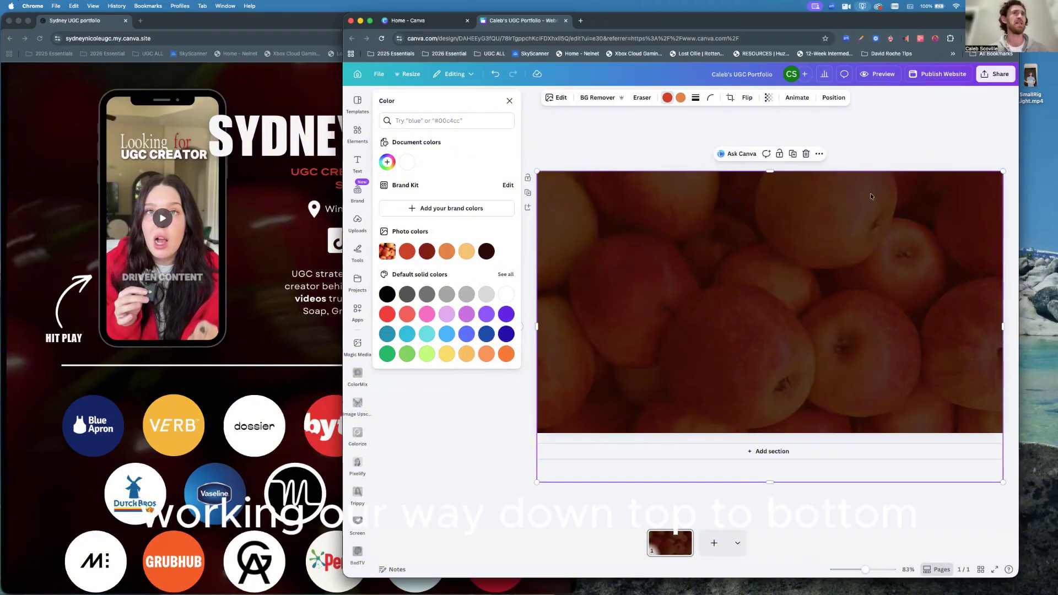
pyautogui.click(274, 224)
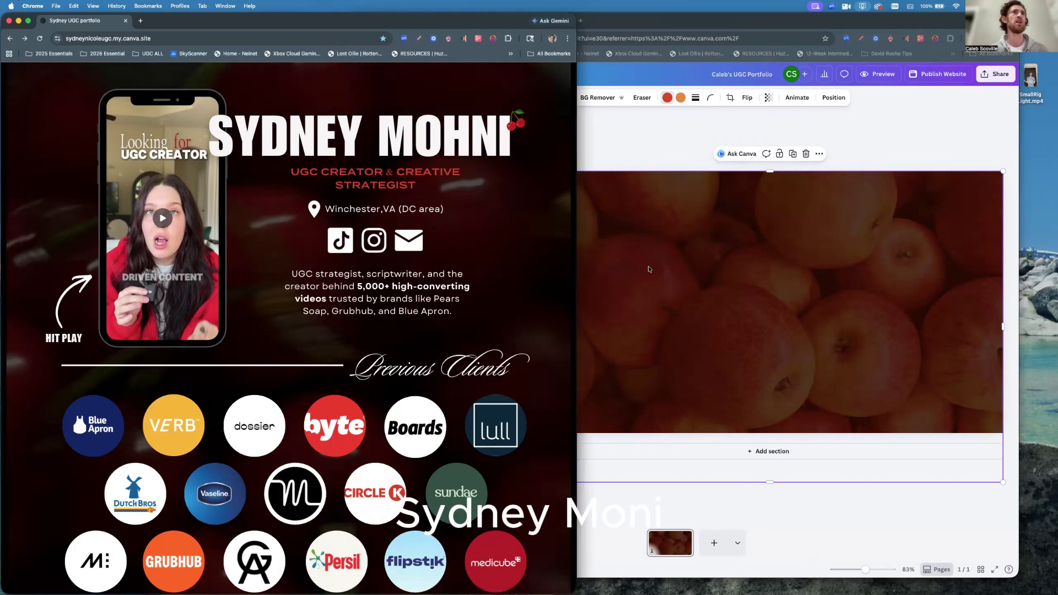
# Add a heading text box to the apple hero and type the creator's name into it.
pyautogui.click(688, 297)
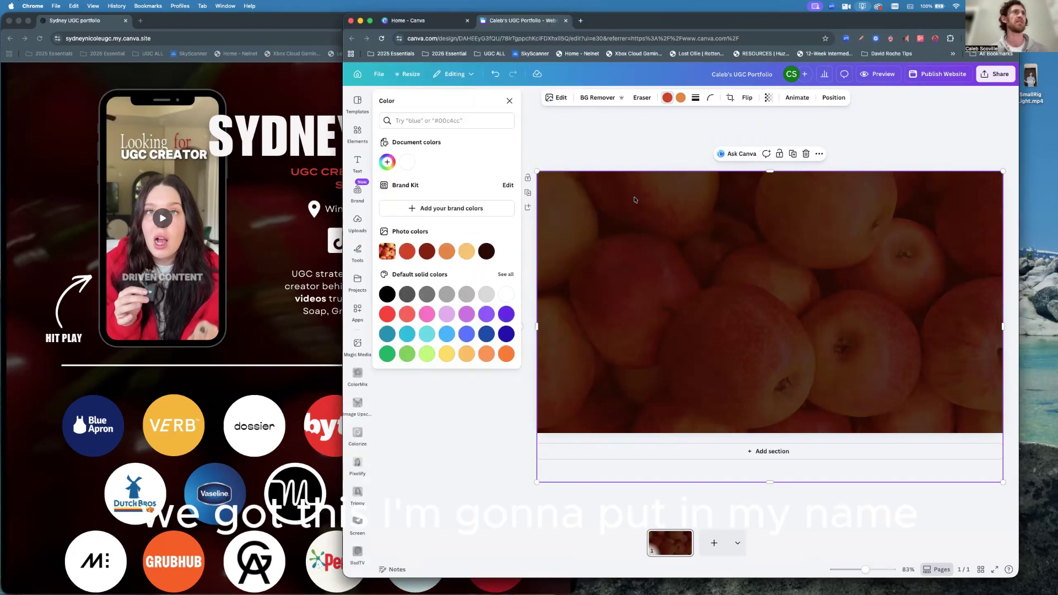
pyautogui.click(357, 164)
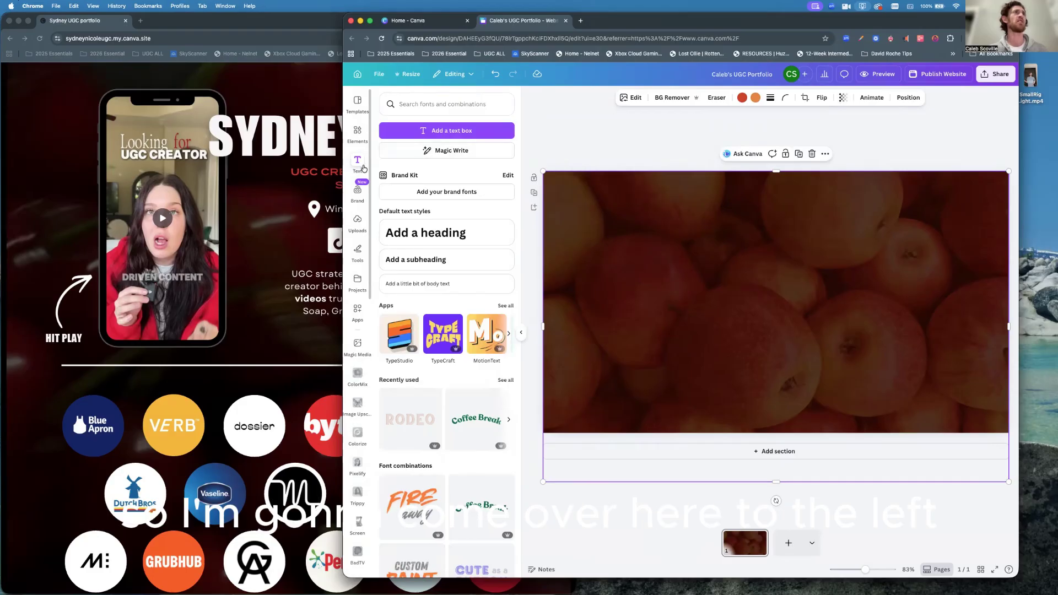
pyautogui.click(357, 161)
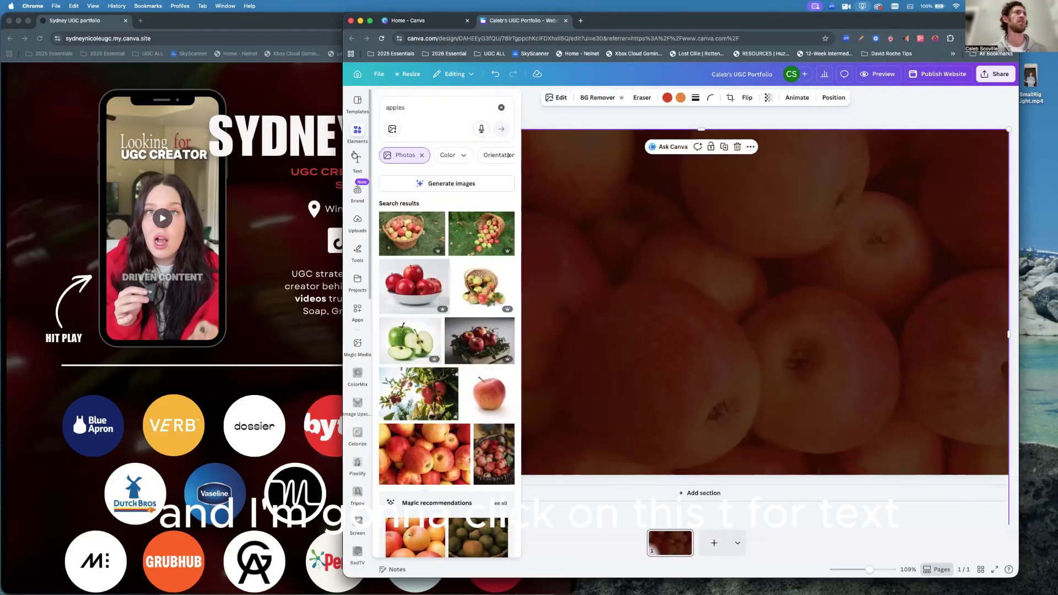
pyautogui.click(356, 158)
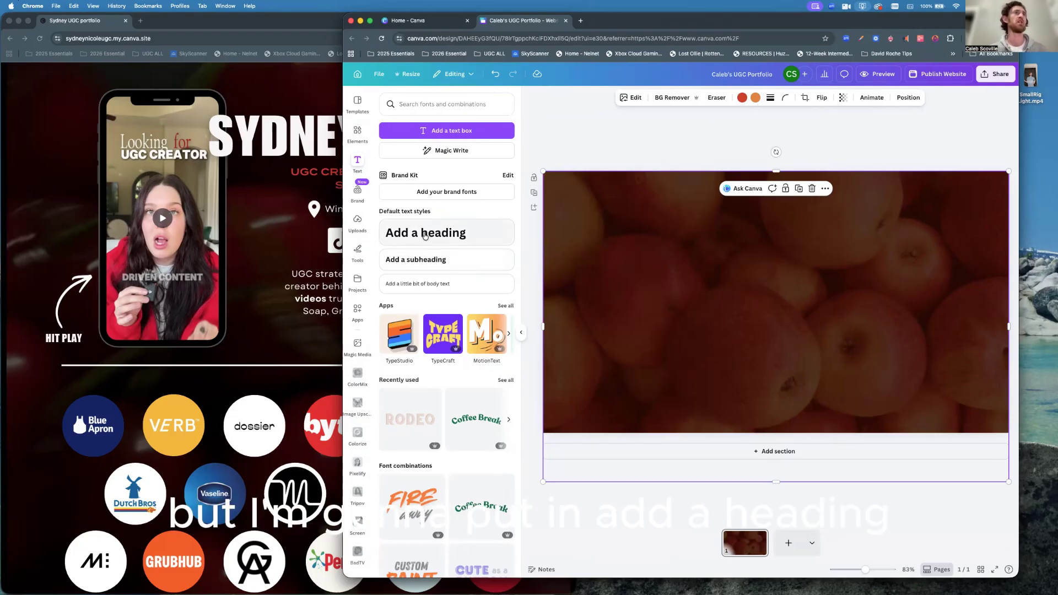
pyautogui.click(425, 234)
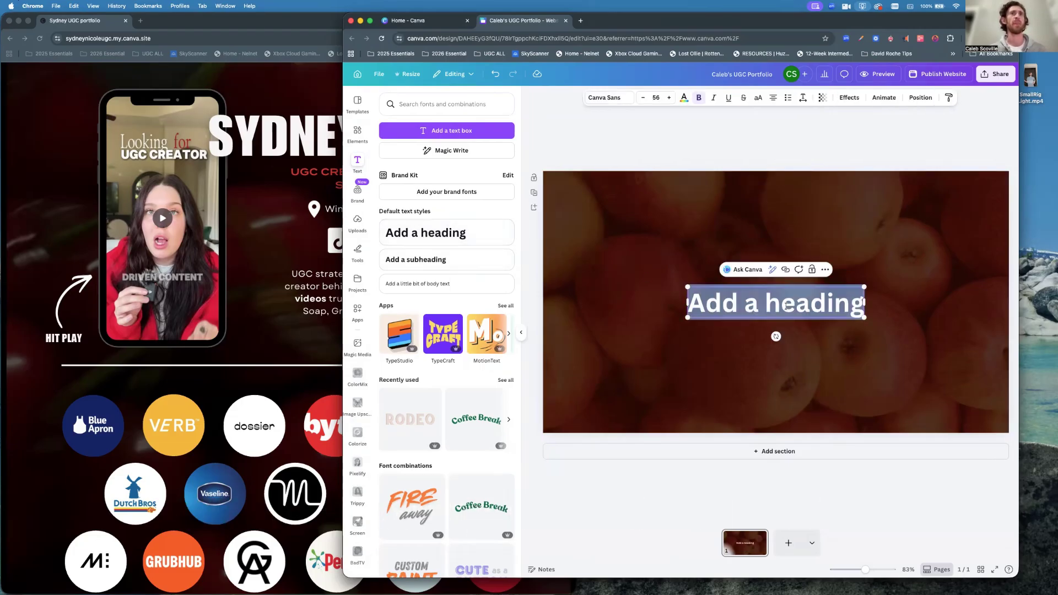
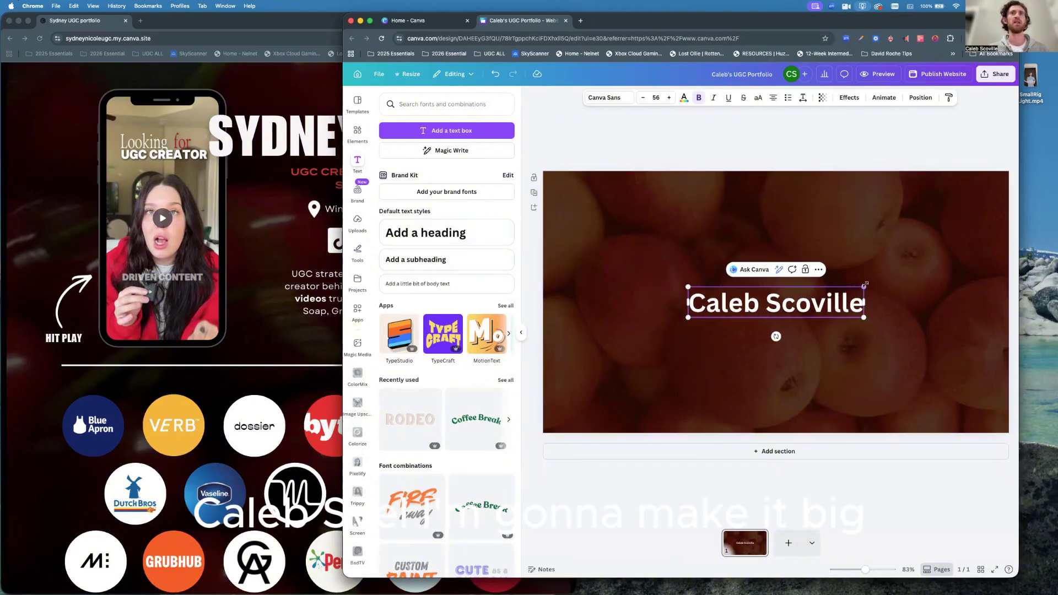
# Scale the name heading up to size 102 and move it toward the top right.
pyautogui.moveTo(865, 281); pyautogui.dragTo(969, 186)
pyautogui.moveTo(688, 317); pyautogui.dragTo(661, 322)
pyautogui.moveTo(770, 311); pyautogui.dragTo(770, 232)
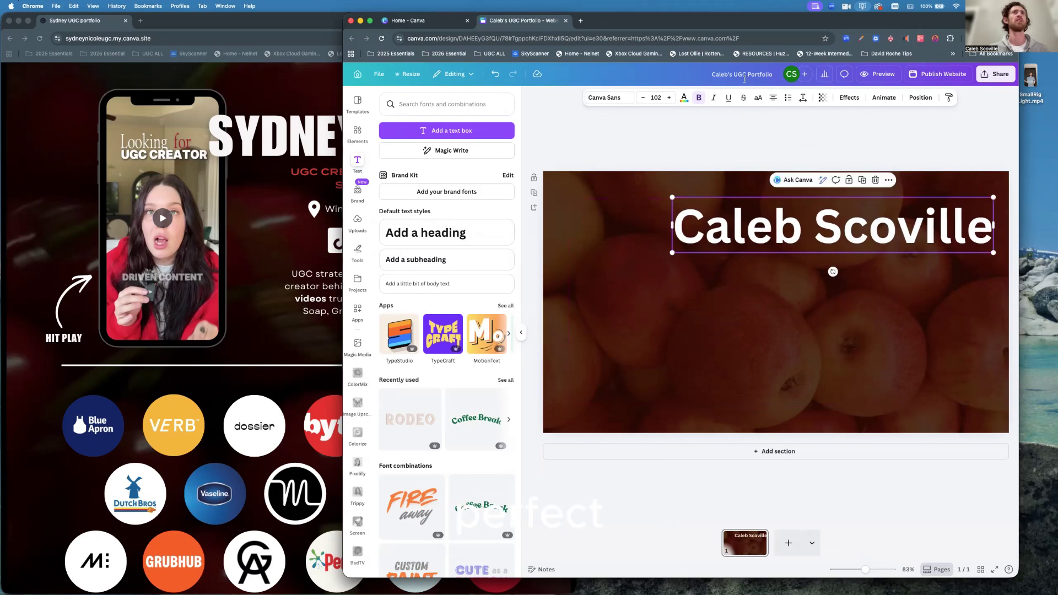
# Compare the design against the reference portfolio site, then return to Canva.
pyautogui.moveTo(703, 19); pyautogui.dragTo(735, 21)
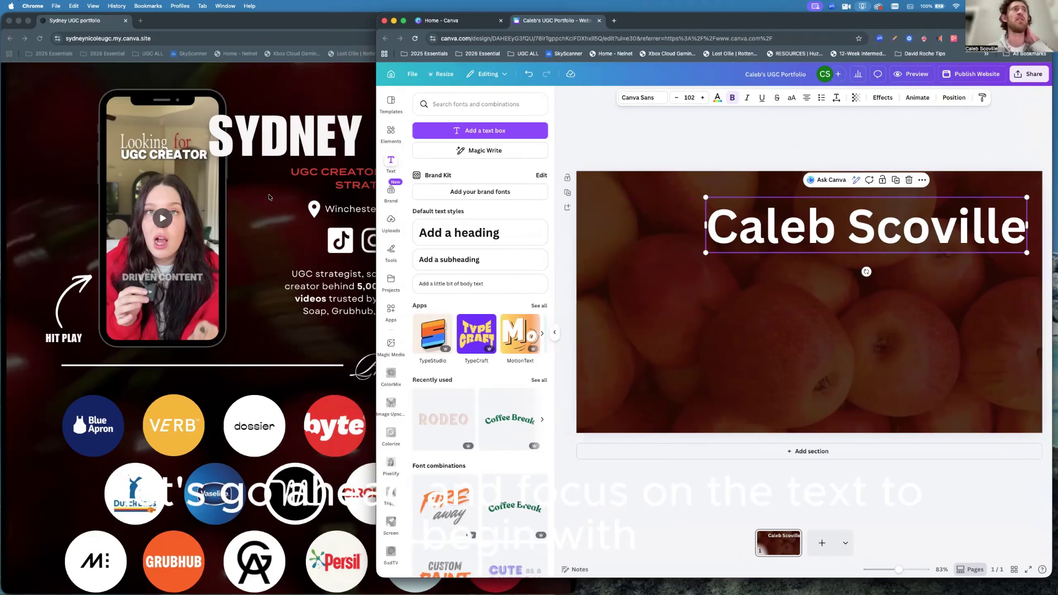
pyautogui.click(269, 198)
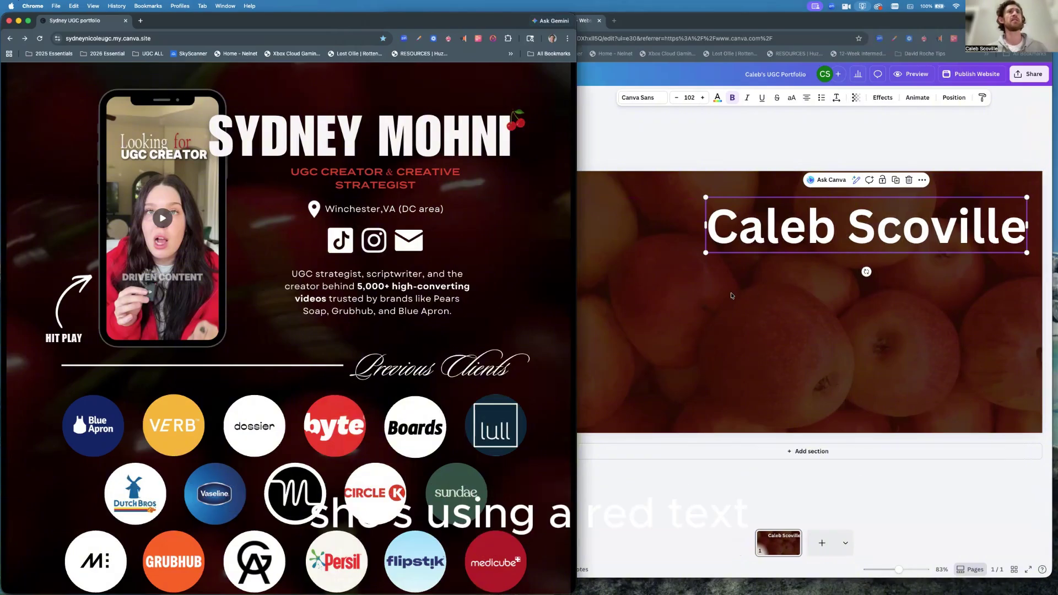
pyautogui.click(748, 300)
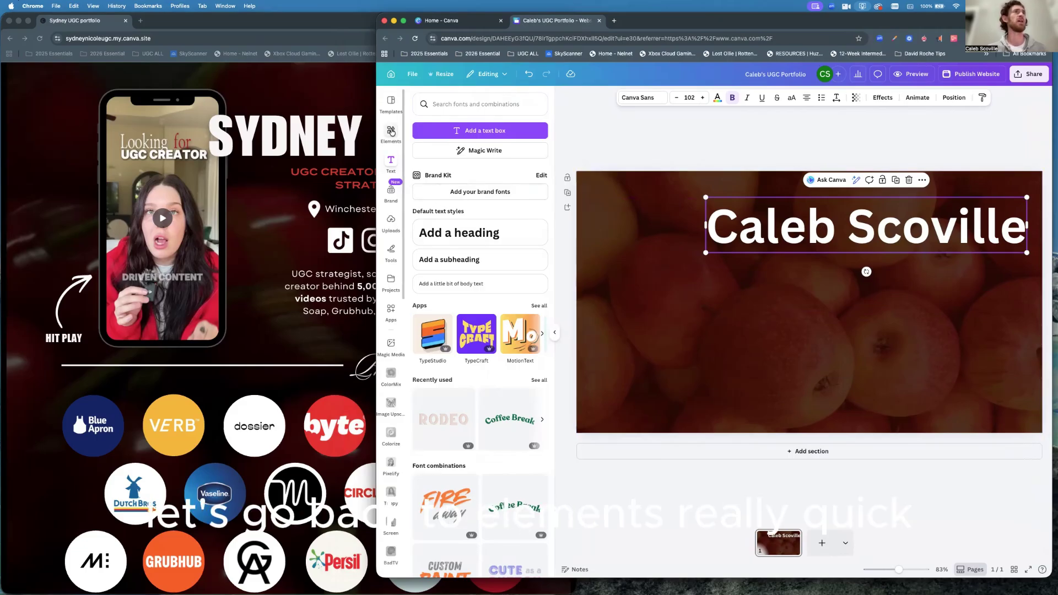
# Add the first apple graphic from the 'apples' Elements search, with the Photos-only filter removed.
pyautogui.click(392, 133)
pyautogui.click(440, 104)
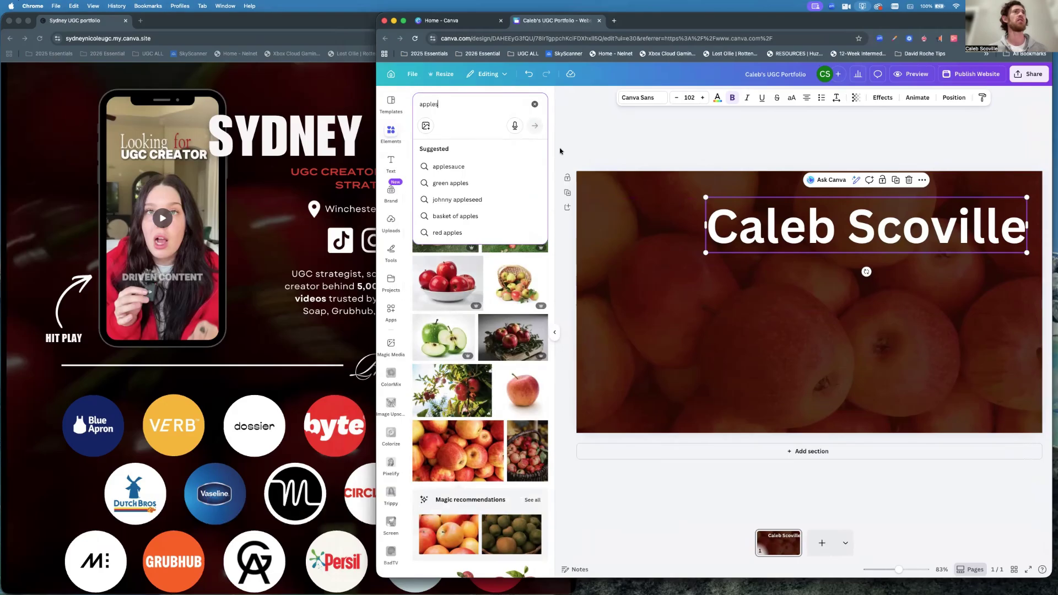
pyautogui.click(548, 268)
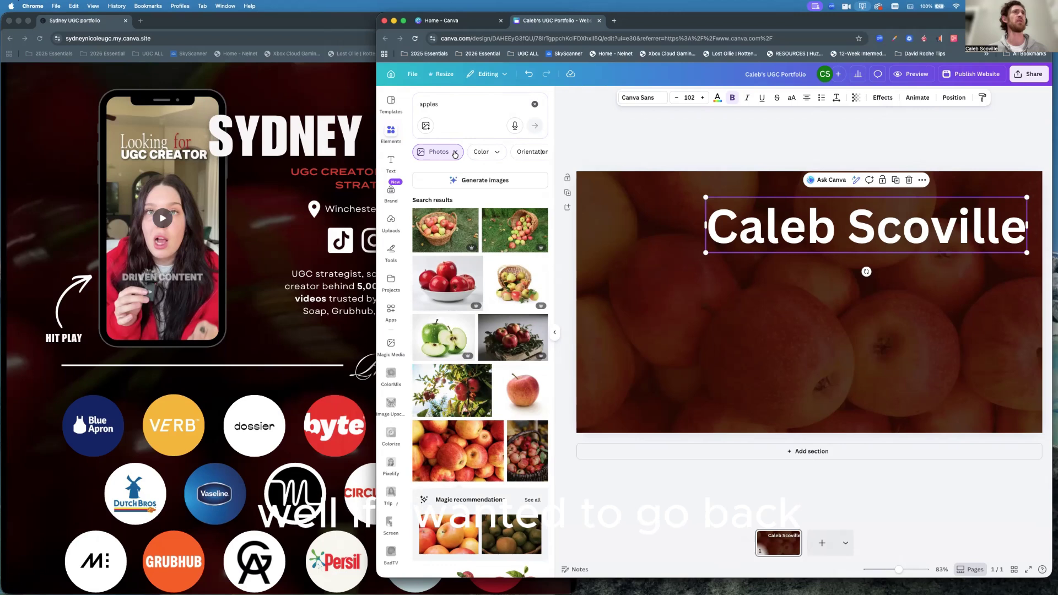
pyautogui.click(454, 154)
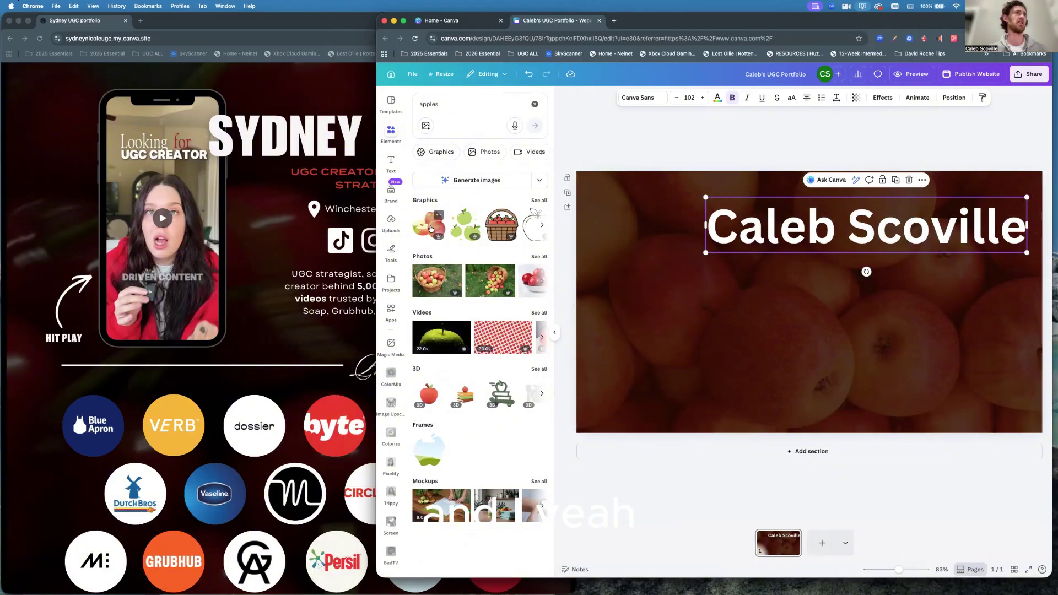
pyautogui.click(427, 229)
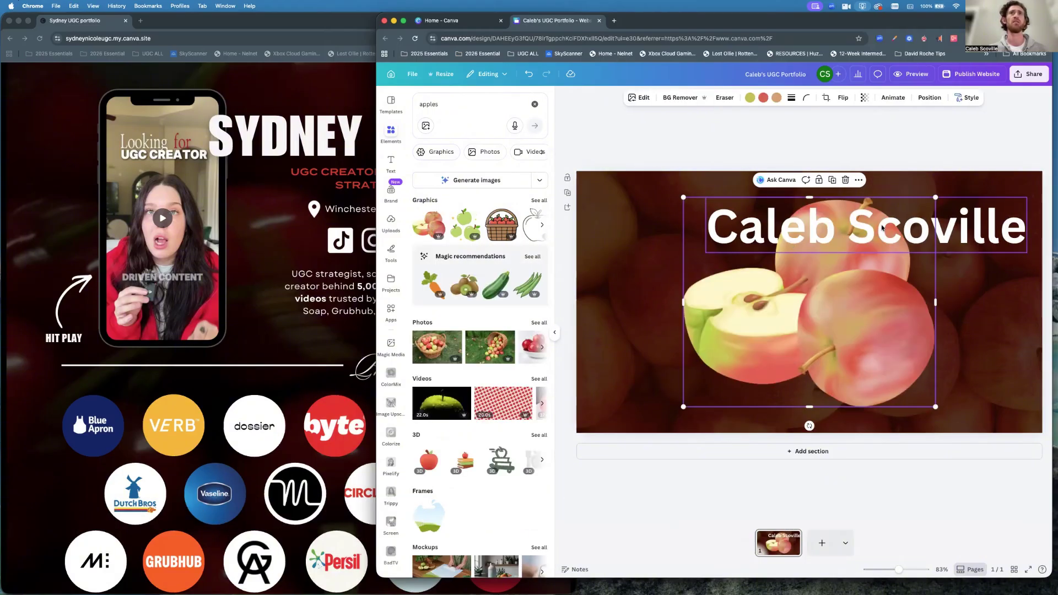
# Shrink the apple graphic and tuck it against the end of the name, then reselect the heading.
pyautogui.moveTo(936, 198); pyautogui.dragTo(1026, 237)
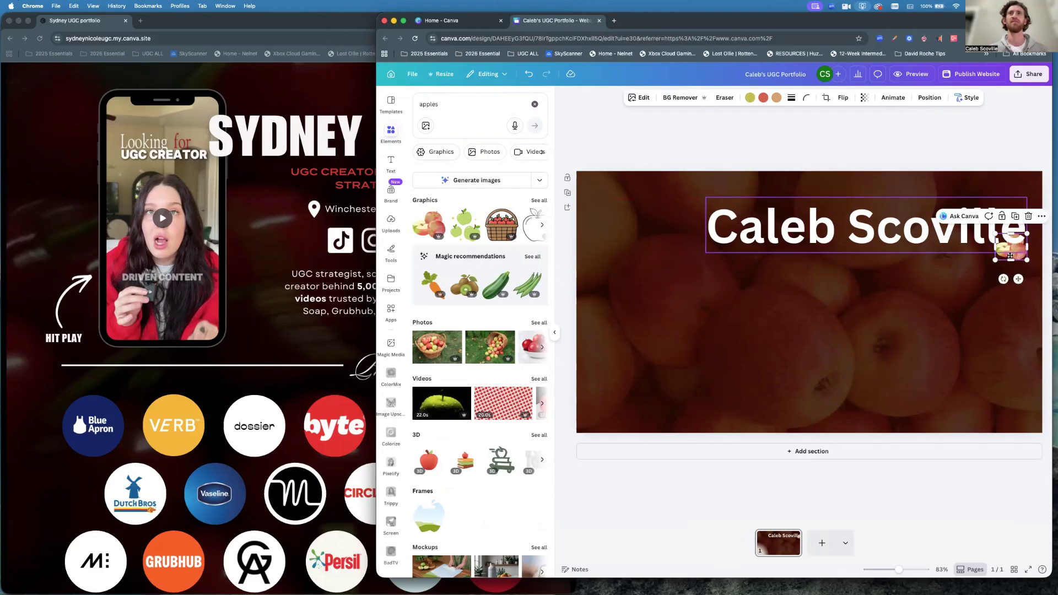
pyautogui.moveTo(1009, 255); pyautogui.dragTo(1018, 254)
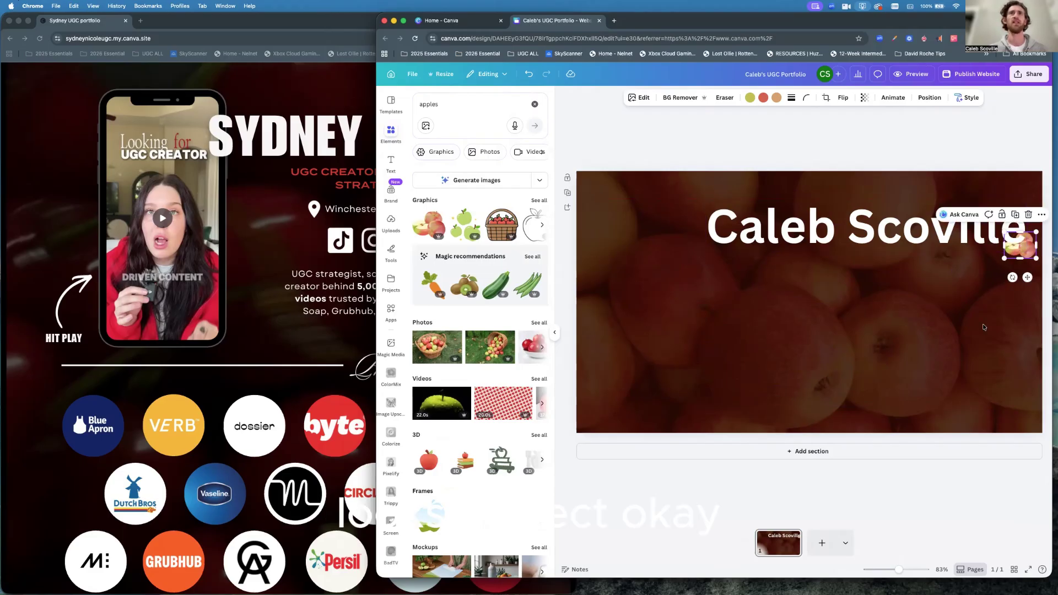
pyautogui.click(863, 348)
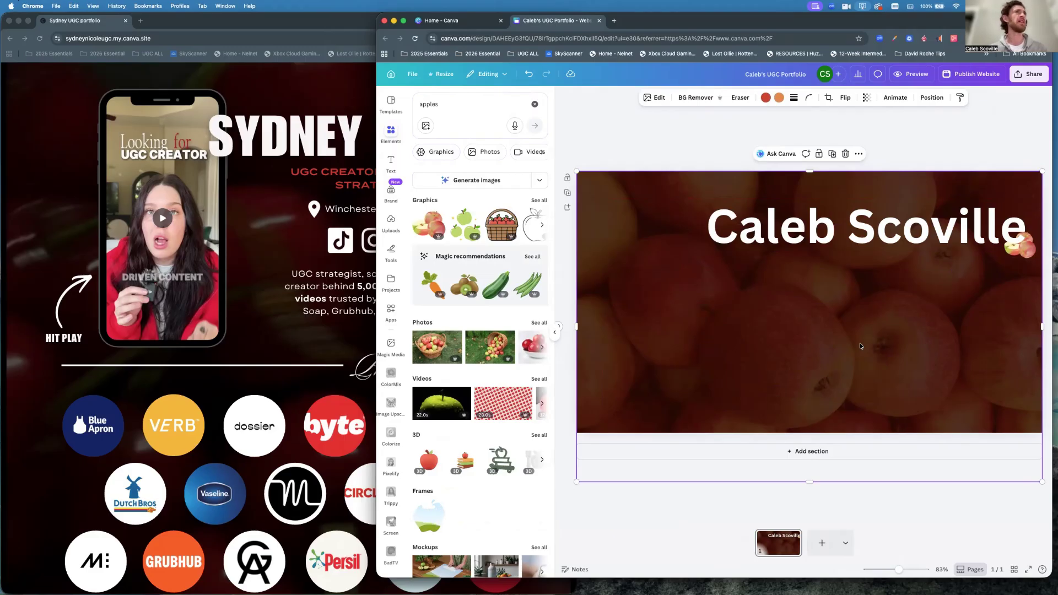
pyautogui.click(794, 227)
pyautogui.click(780, 227)
pyautogui.click(830, 234)
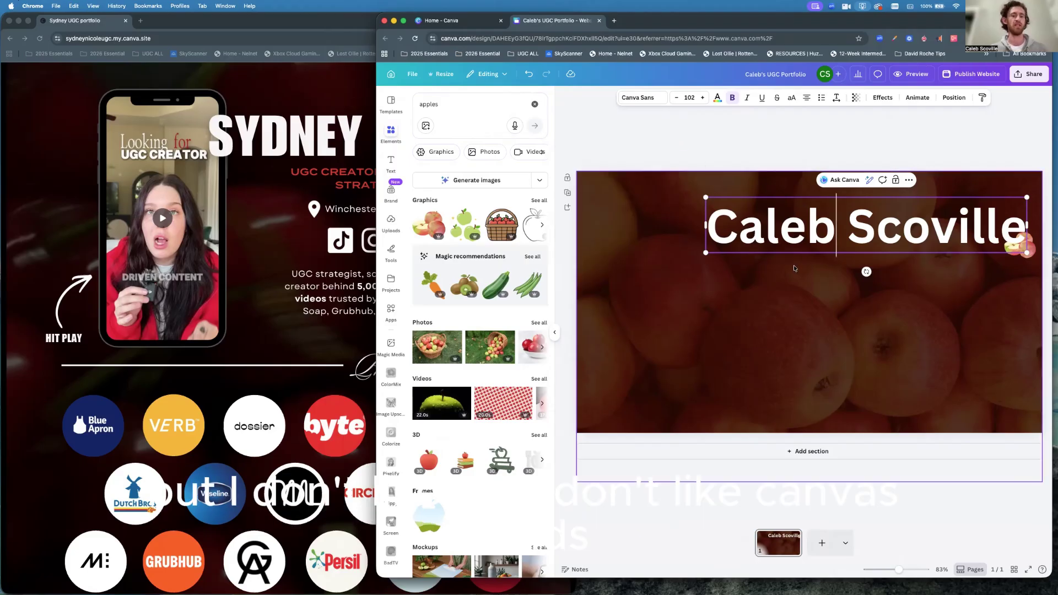
# Change the name heading's font from Canva Sans to Helvetica Now via a 'helvetica' font search.
pyautogui.press('super+a')
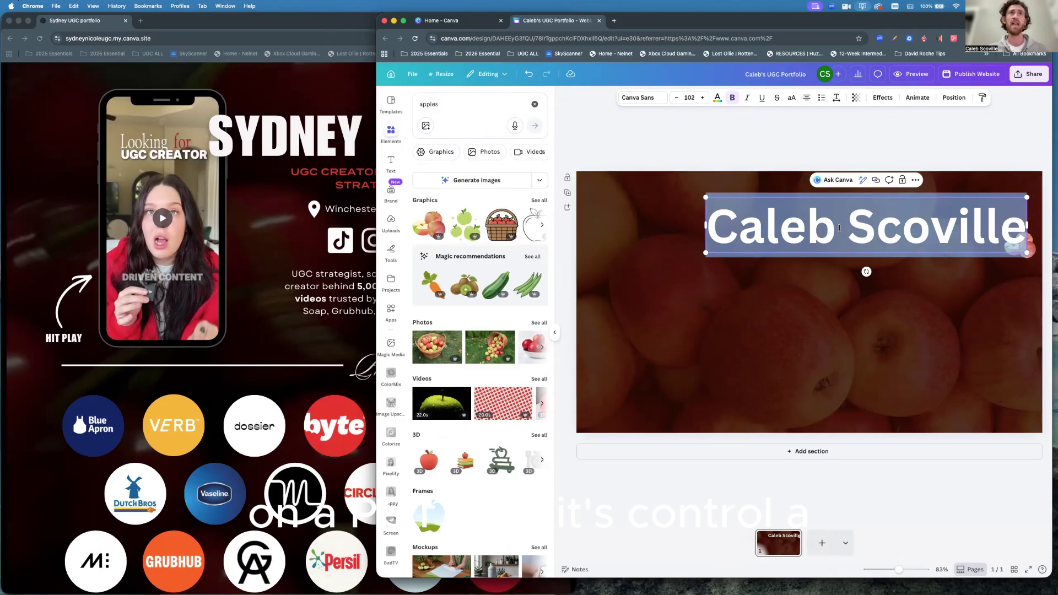
pyautogui.click(652, 99)
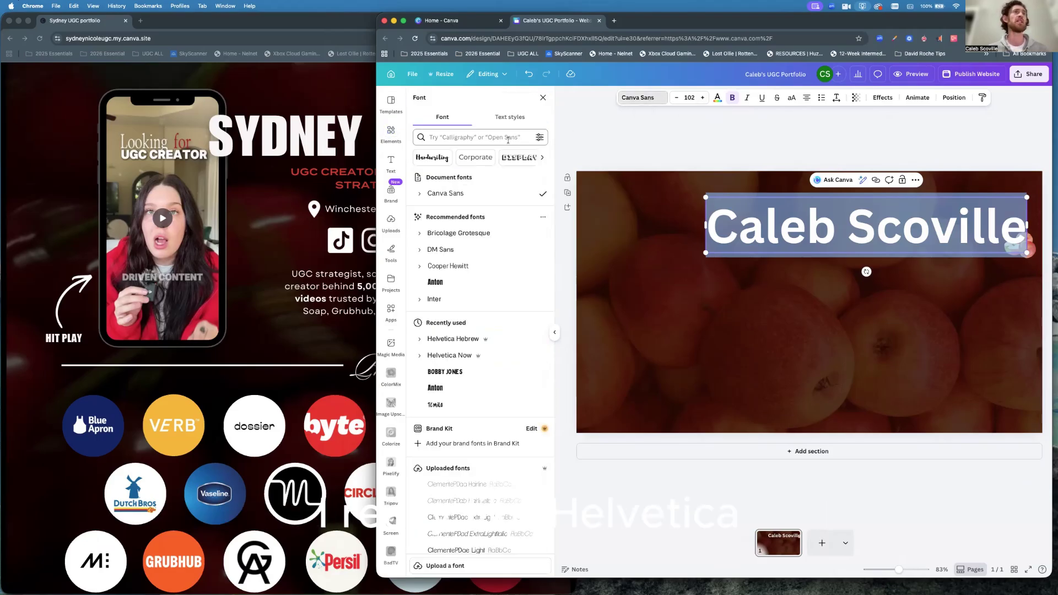
pyautogui.click(446, 139)
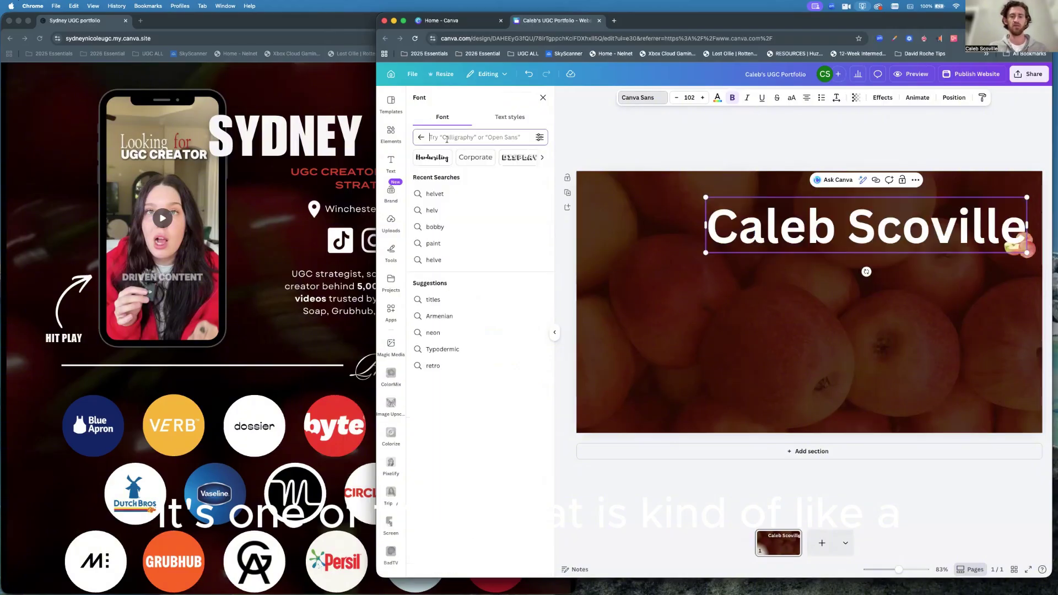
pyautogui.write('helvita')
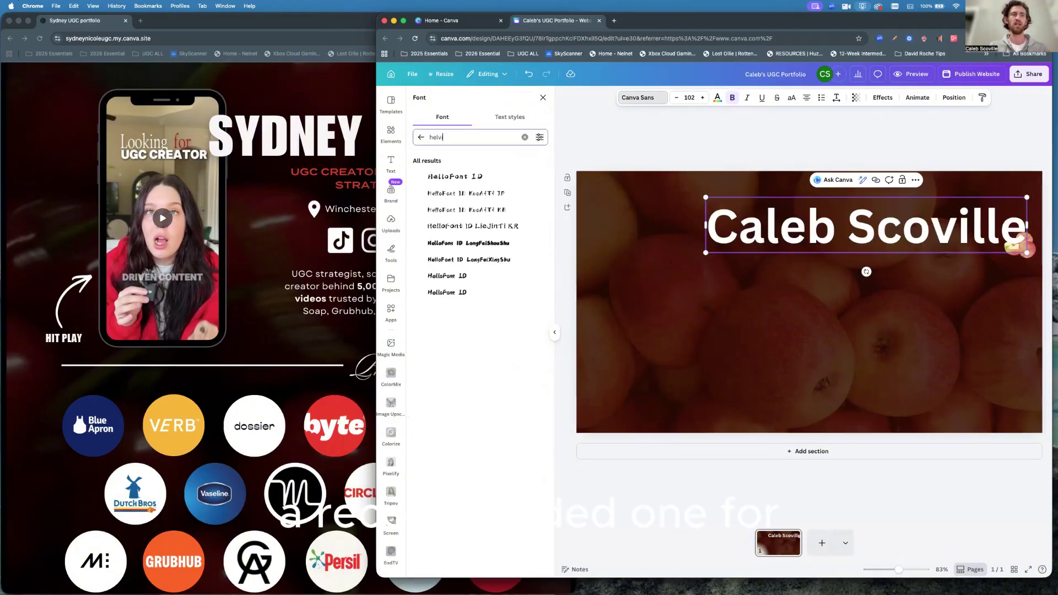
pyautogui.press('BackSpace')
pyautogui.press('BackSpace')
pyautogui.press('BackSpace')
pyautogui.write('e')
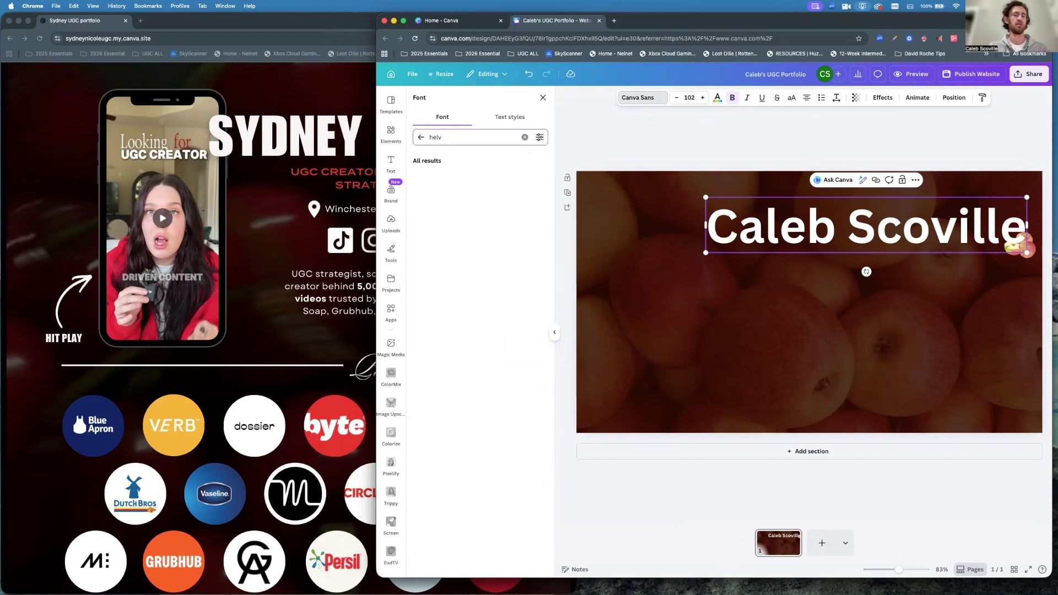
pyautogui.write('tica')
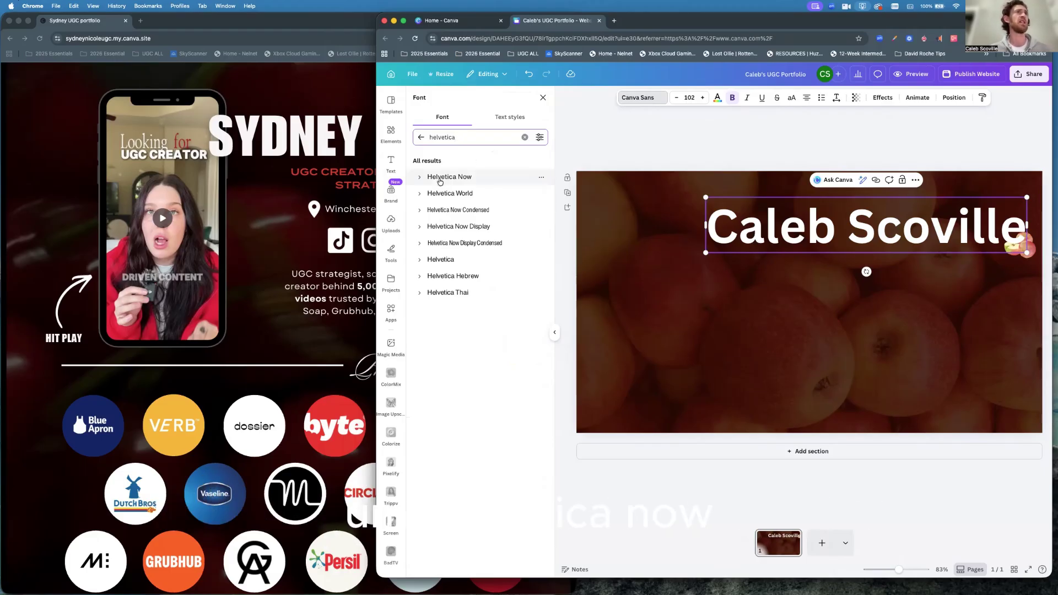
pyautogui.click(440, 179)
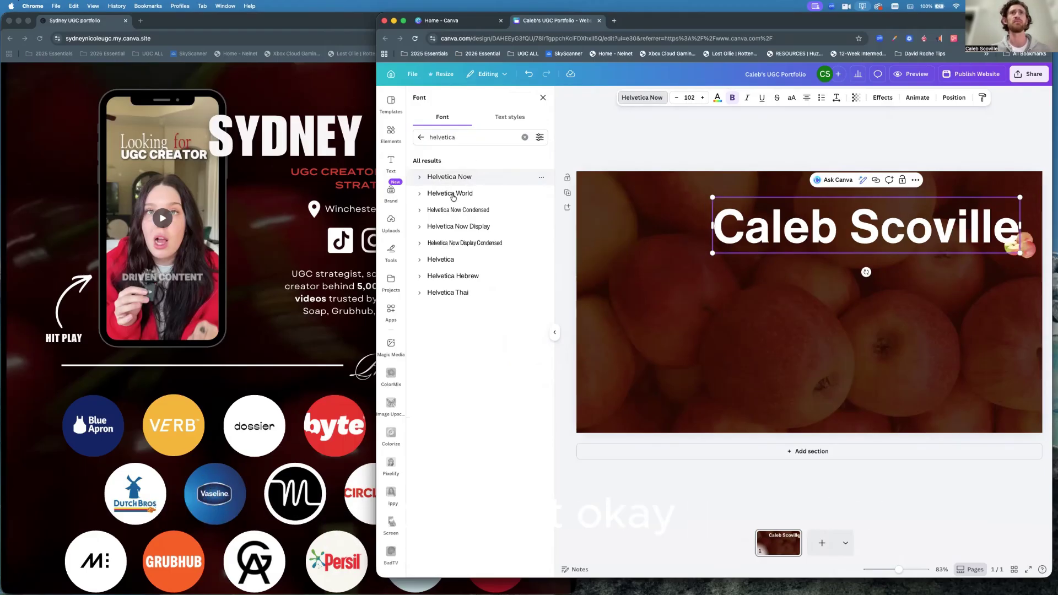
pyautogui.click(843, 349)
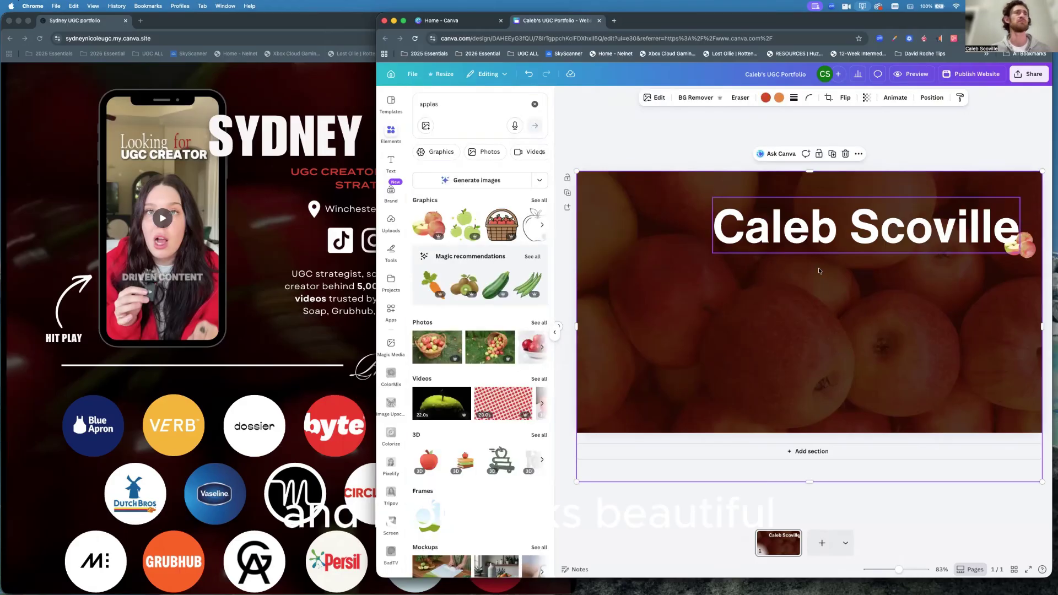
pyautogui.click(872, 235)
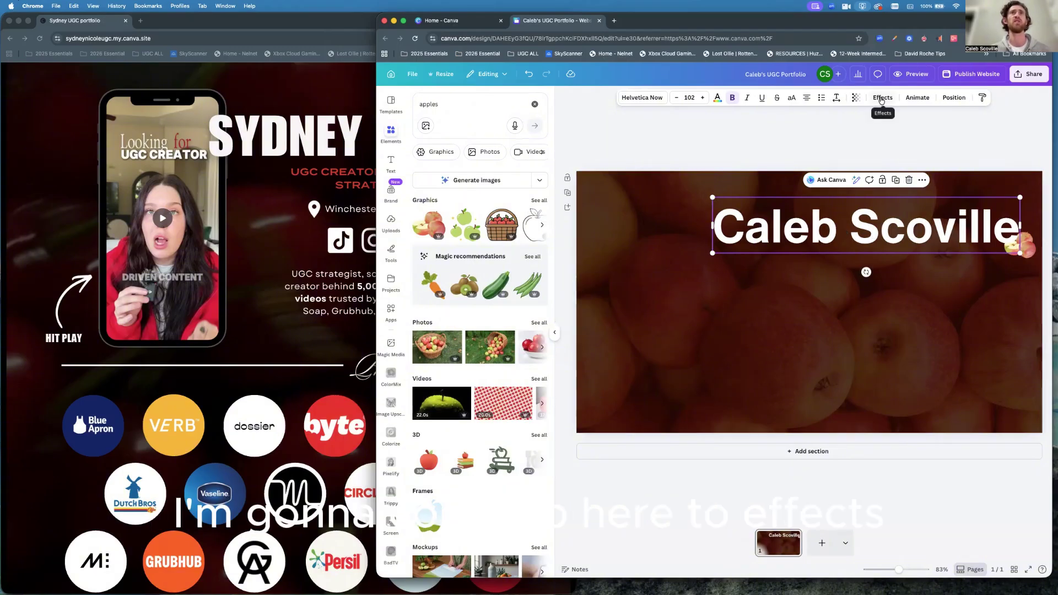
# Apply the Glitch text effect to the name heading.
pyautogui.click(882, 99)
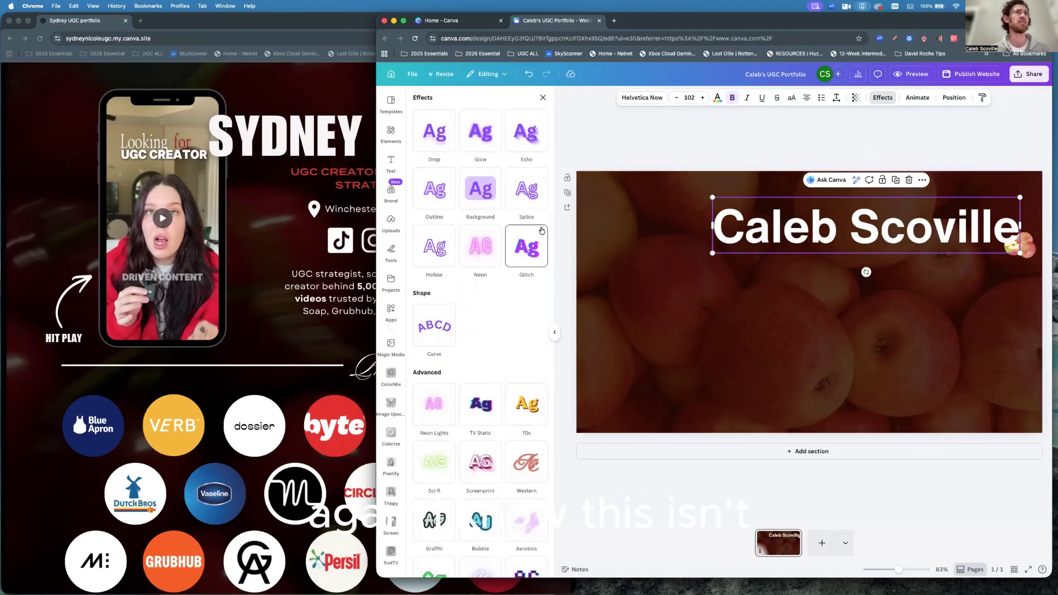
pyautogui.click(525, 252)
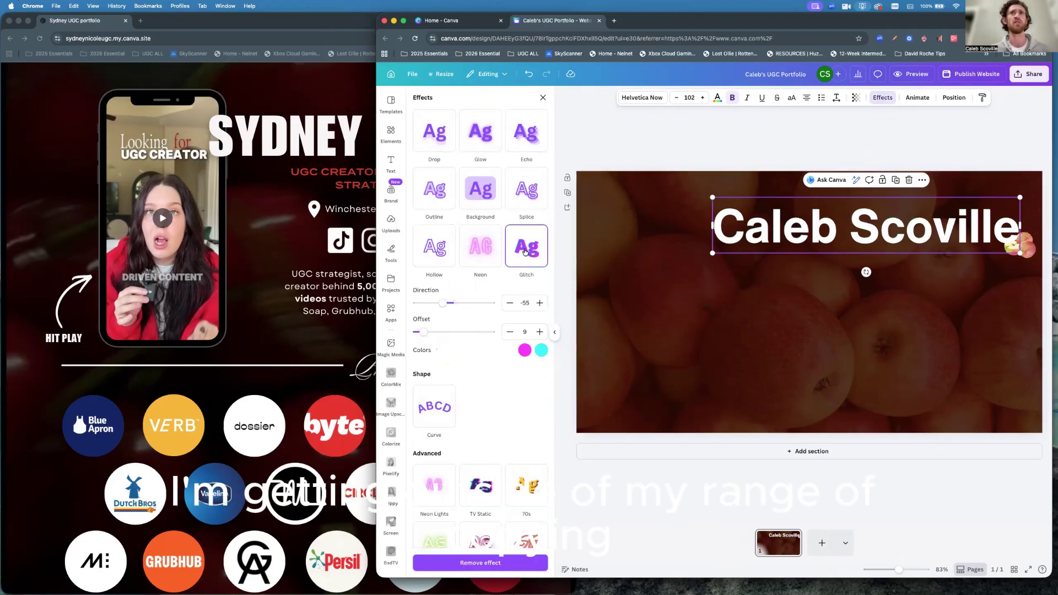
pyautogui.click(837, 341)
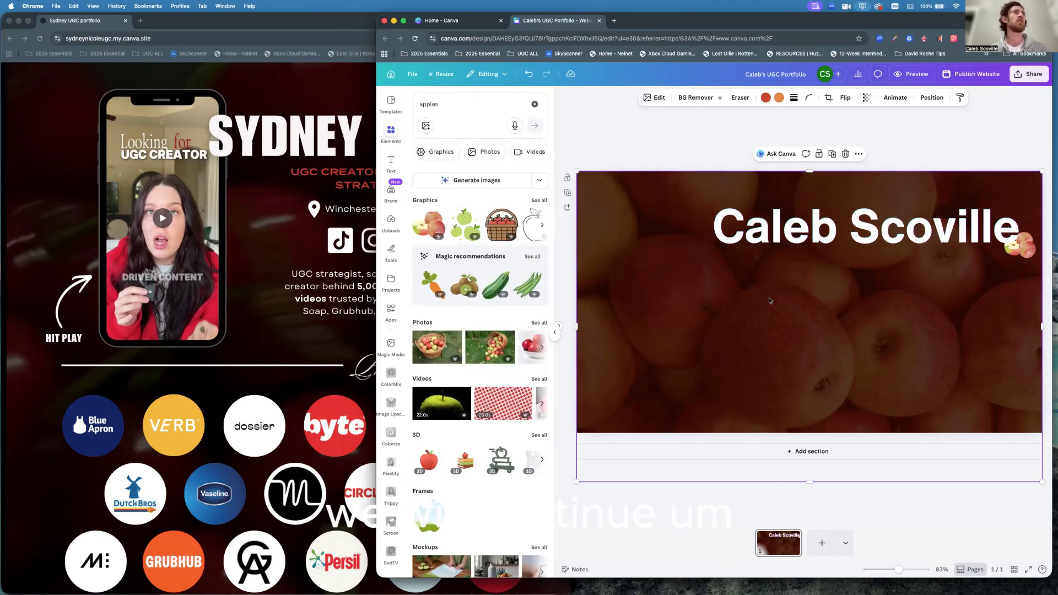
# Check the reference portfolio page, then bring up Canva's default text styles.
pyautogui.click(295, 209)
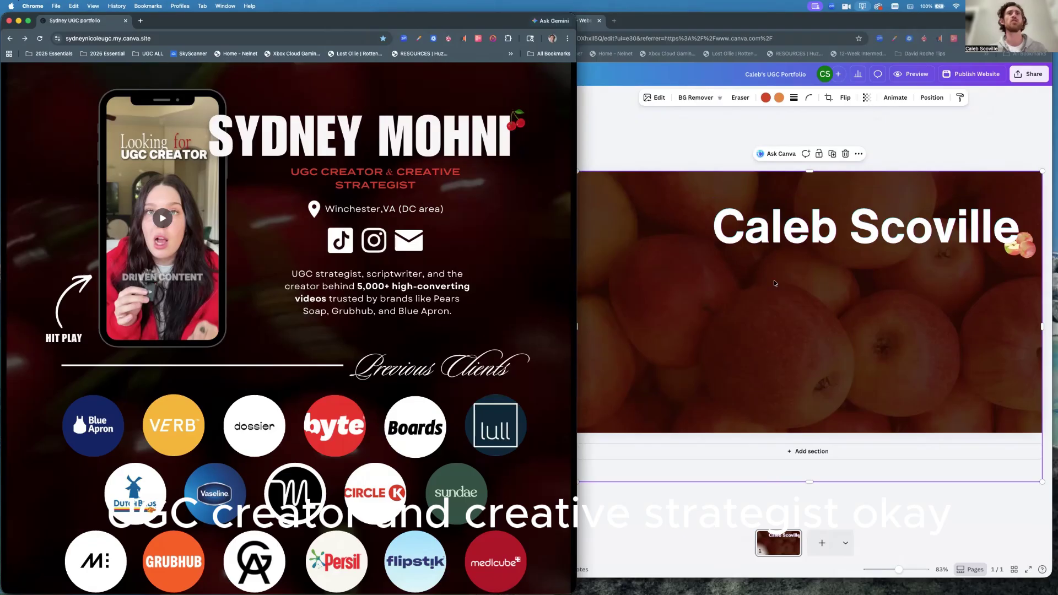
pyautogui.click(798, 285)
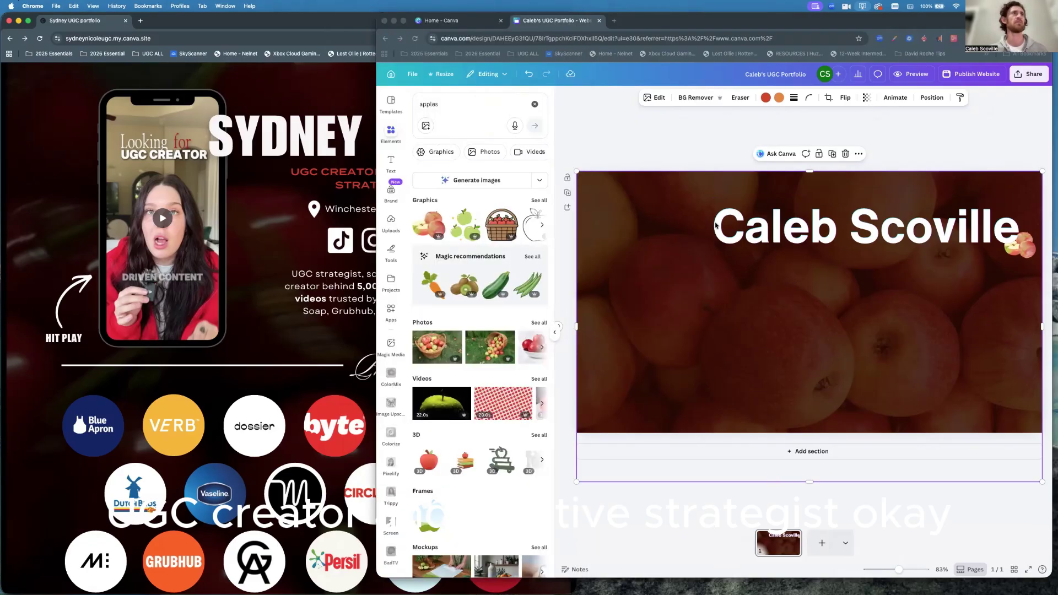
pyautogui.click(391, 163)
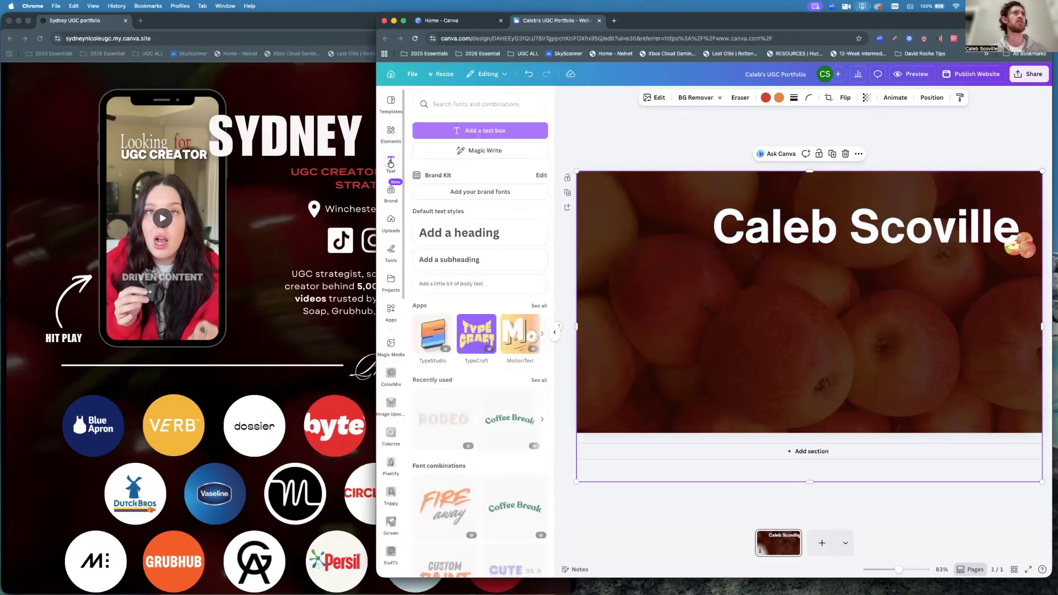
# Add a subheading reading 'UGC Creator'.
pyautogui.click(449, 261)
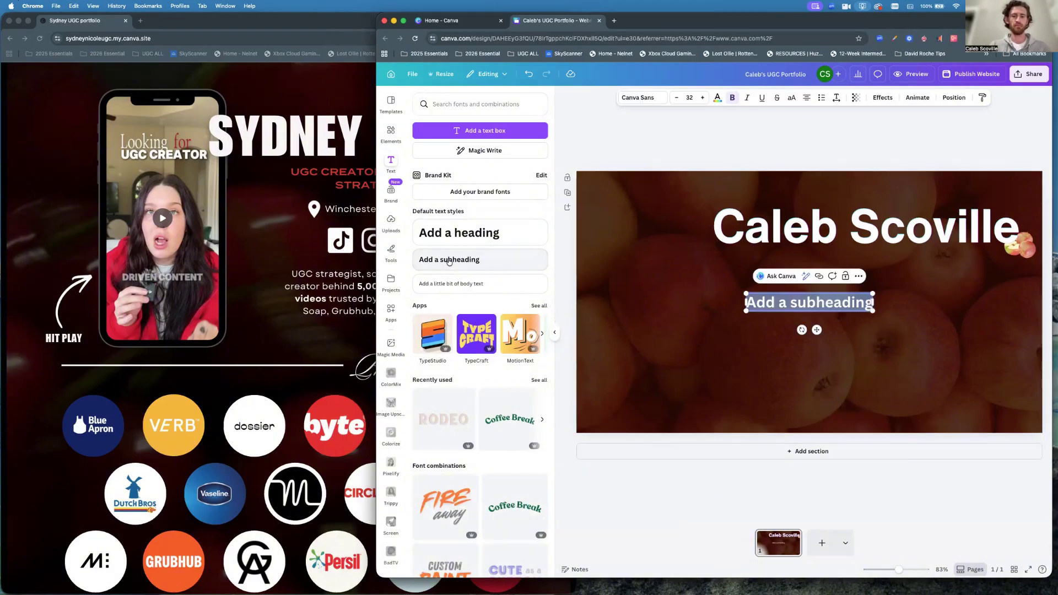
pyautogui.write('UGC Crr')
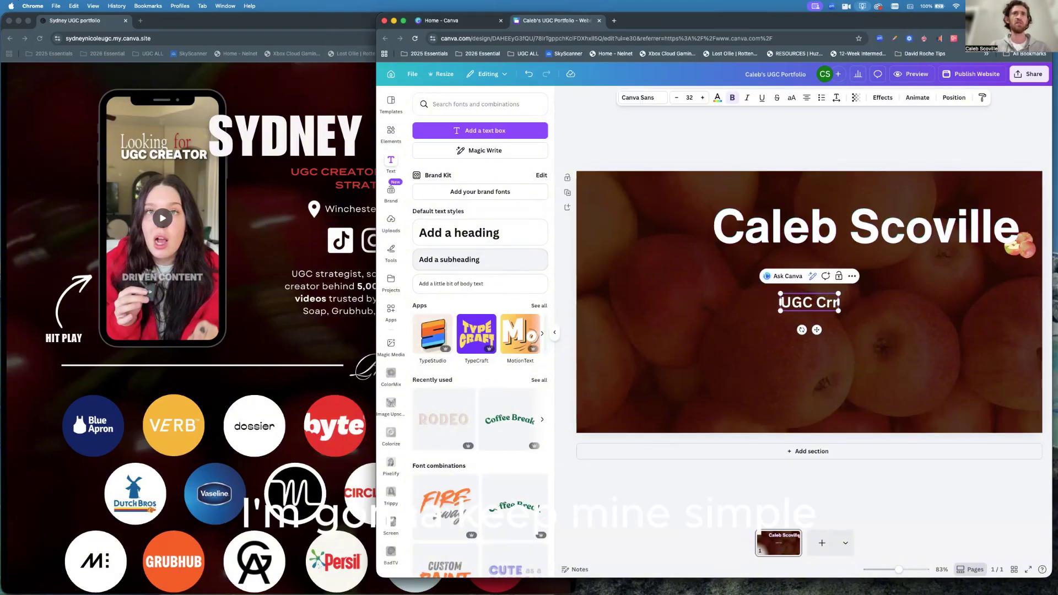
pyautogui.press('BackSpace')
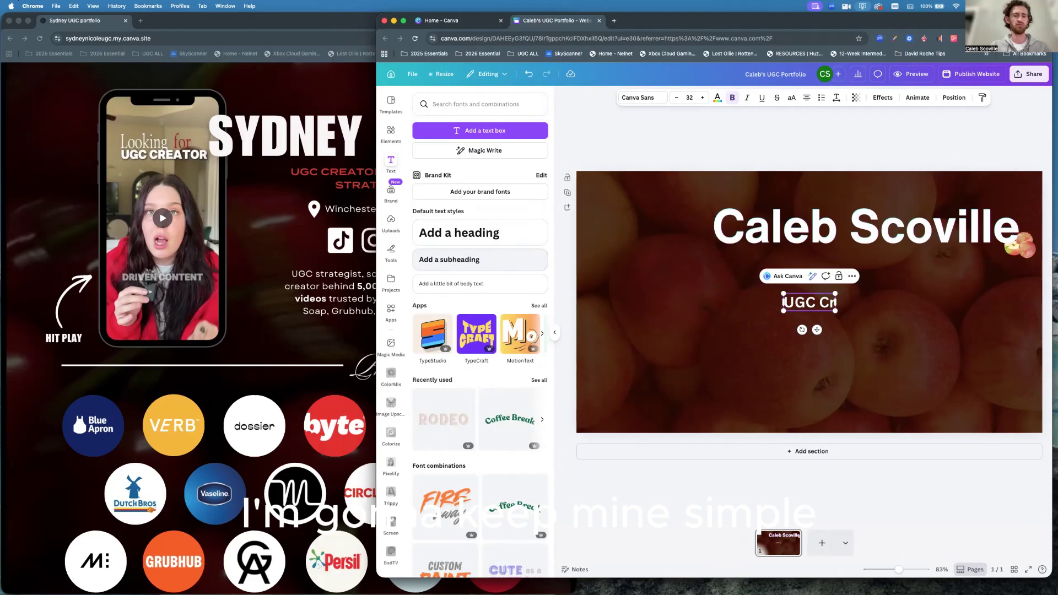
pyautogui.write('eator')
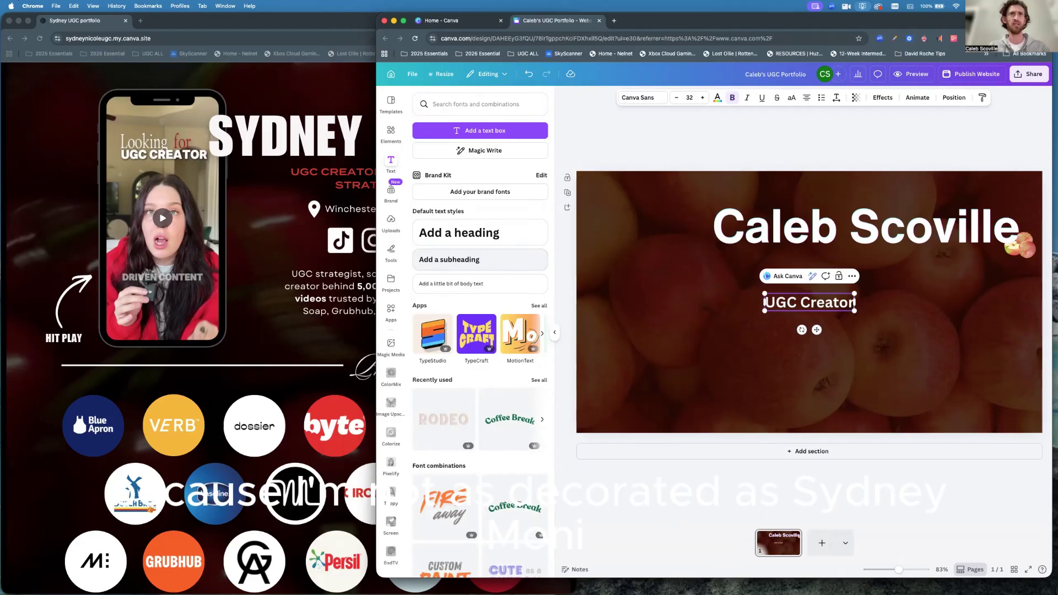
pyautogui.click(909, 357)
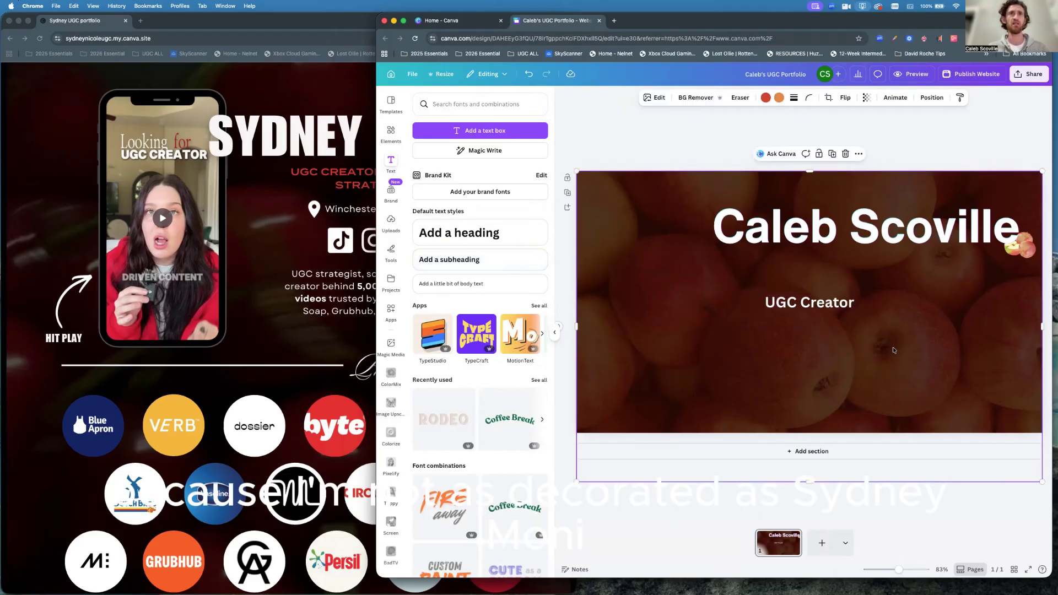
# Position the UGC Creator line centred directly beneath the name heading.
pyautogui.moveTo(814, 306); pyautogui.dragTo(873, 264)
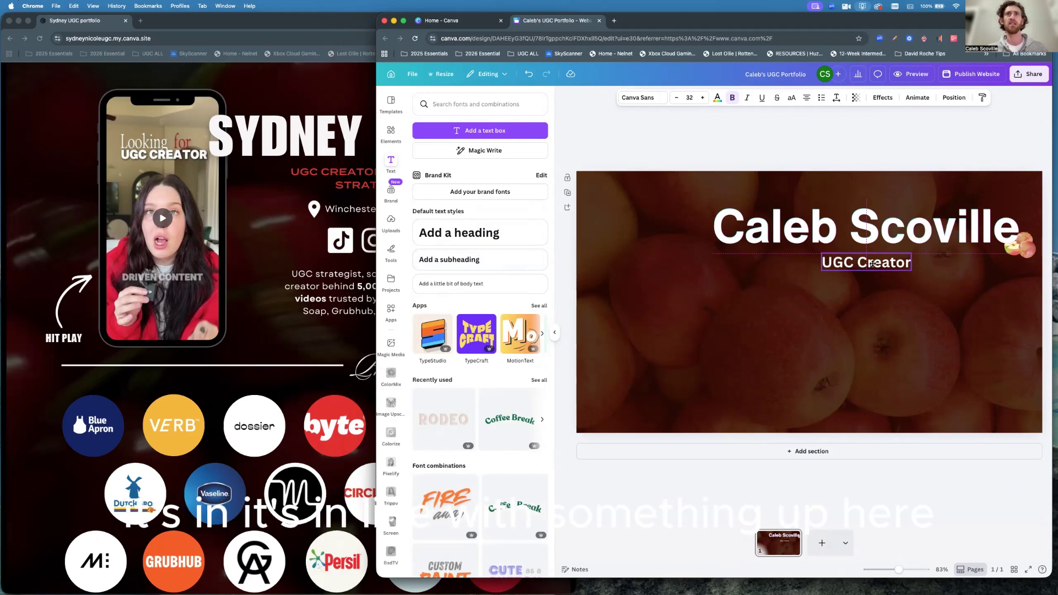
pyautogui.moveTo(870, 264); pyautogui.dragTo(845, 263)
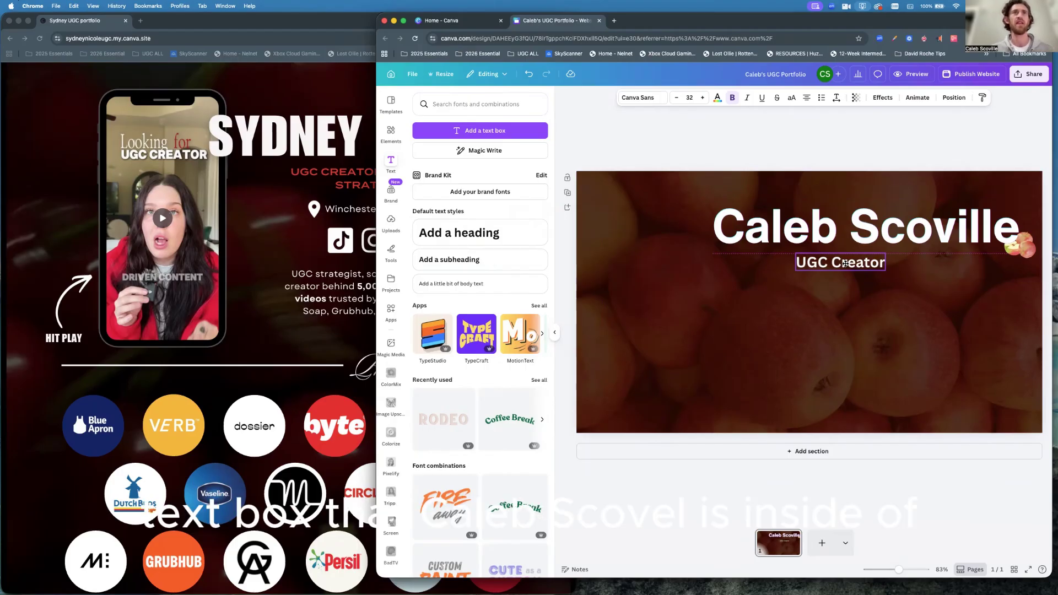
pyautogui.moveTo(846, 264)
pyautogui.mouseDown()
pyautogui.moveTo(855, 270)
pyautogui.moveTo(846, 270)
pyautogui.mouseUp()
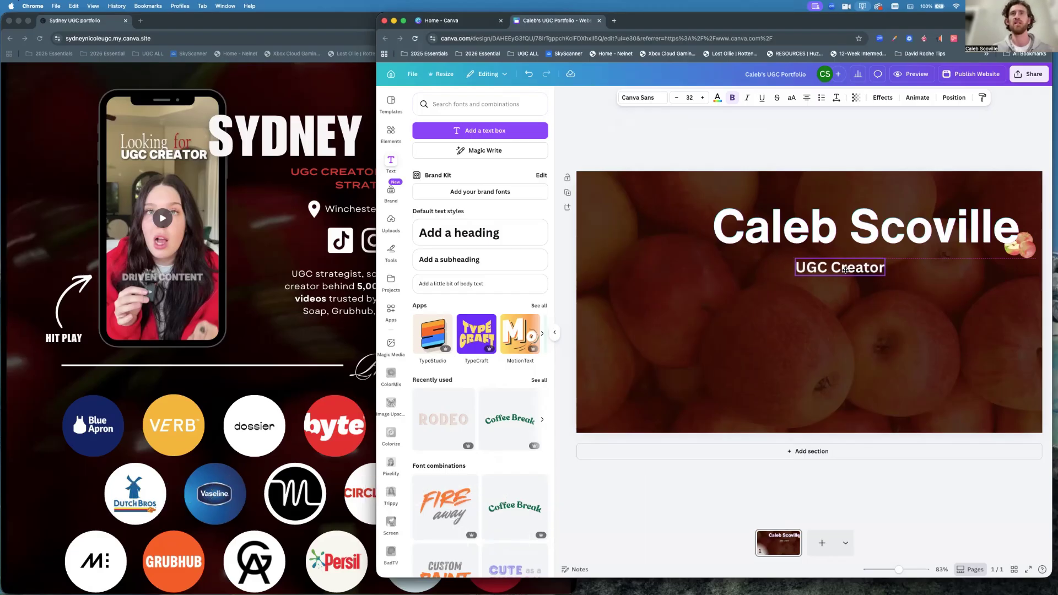
pyautogui.moveTo(846, 270); pyautogui.dragTo(874, 264)
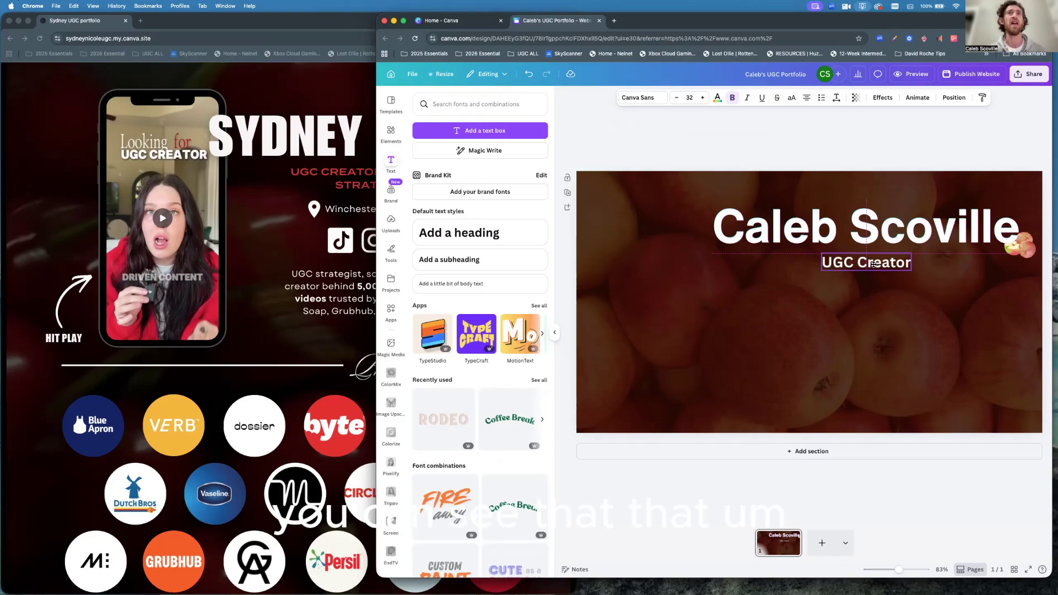
pyautogui.moveTo(873, 265); pyautogui.dragTo(875, 266)
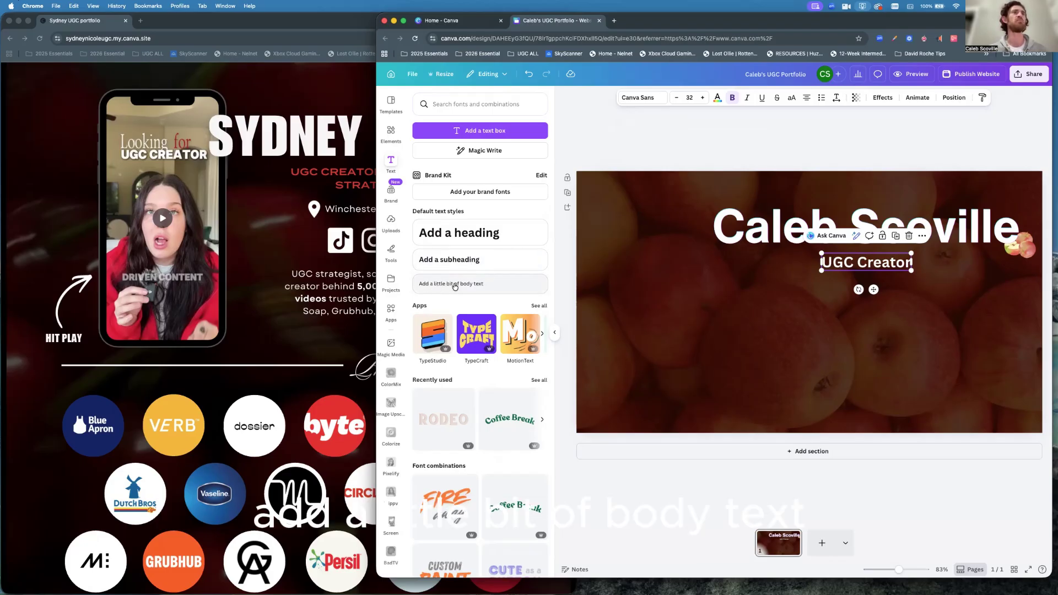
# Add a body text line with the creator's city and state, matching the reference portfolio.
pyautogui.click(454, 284)
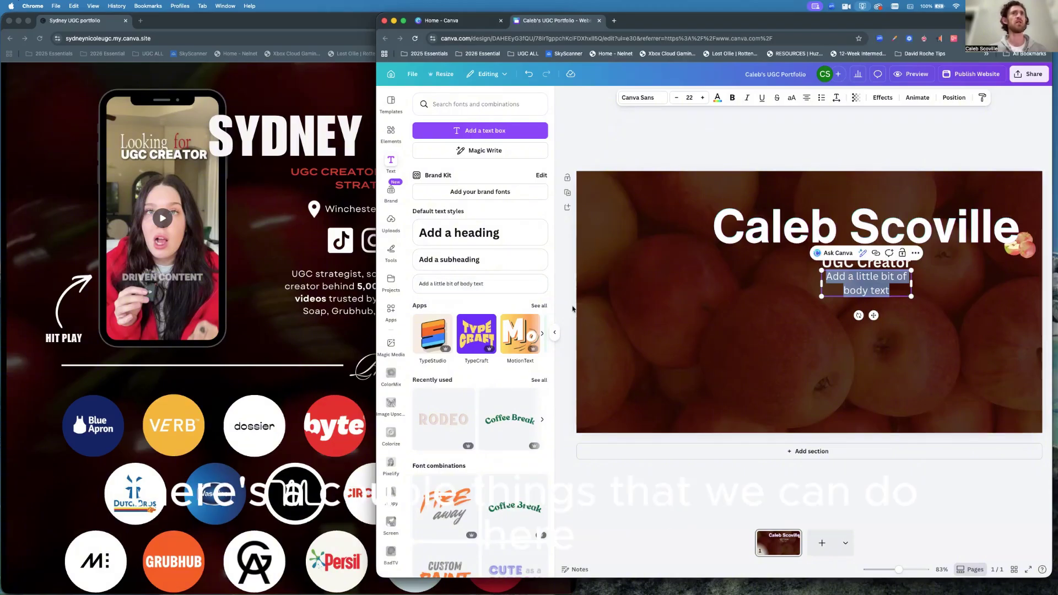
pyautogui.click(322, 232)
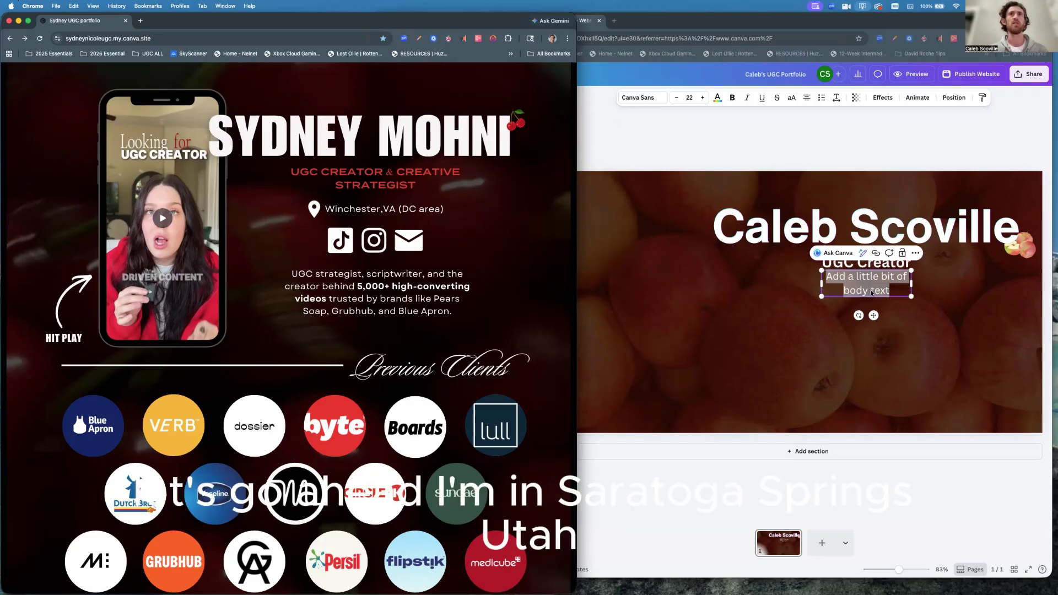
pyautogui.click(872, 293)
pyautogui.write('Sara')
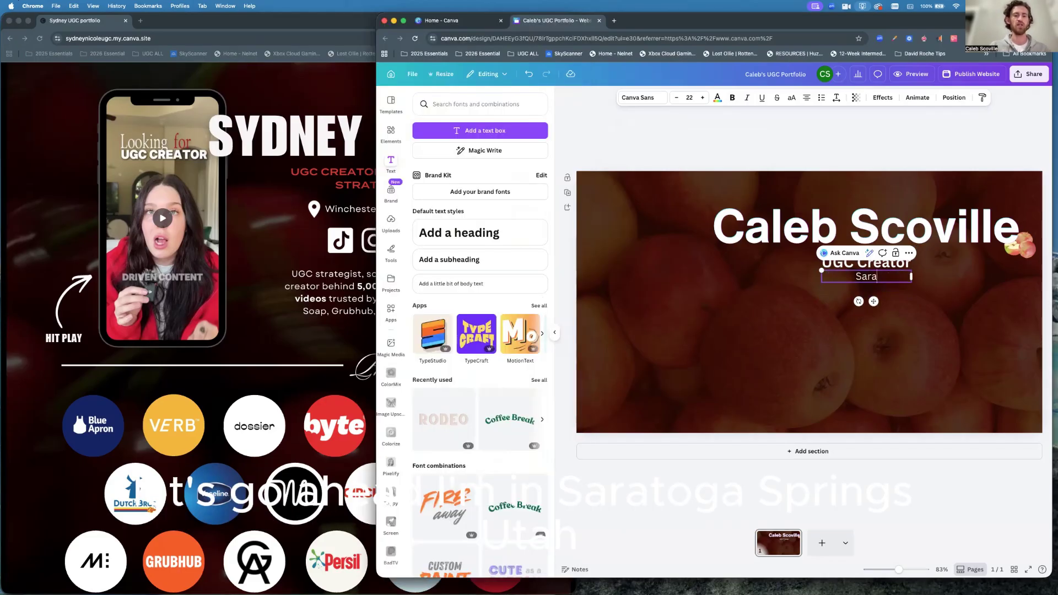
pyautogui.write('toga Sp')
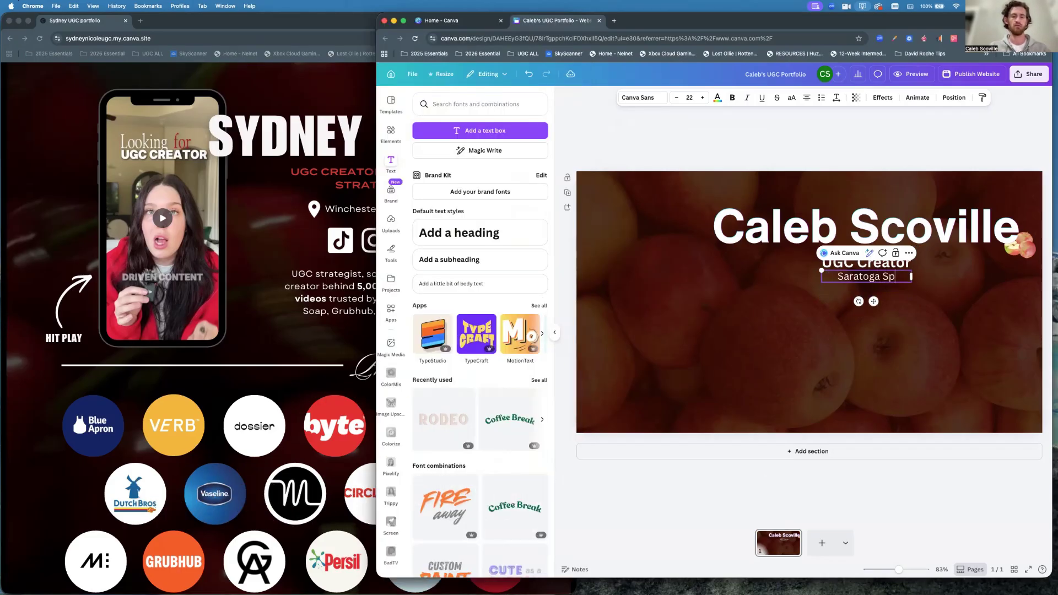
pyautogui.write('rings, Utah')
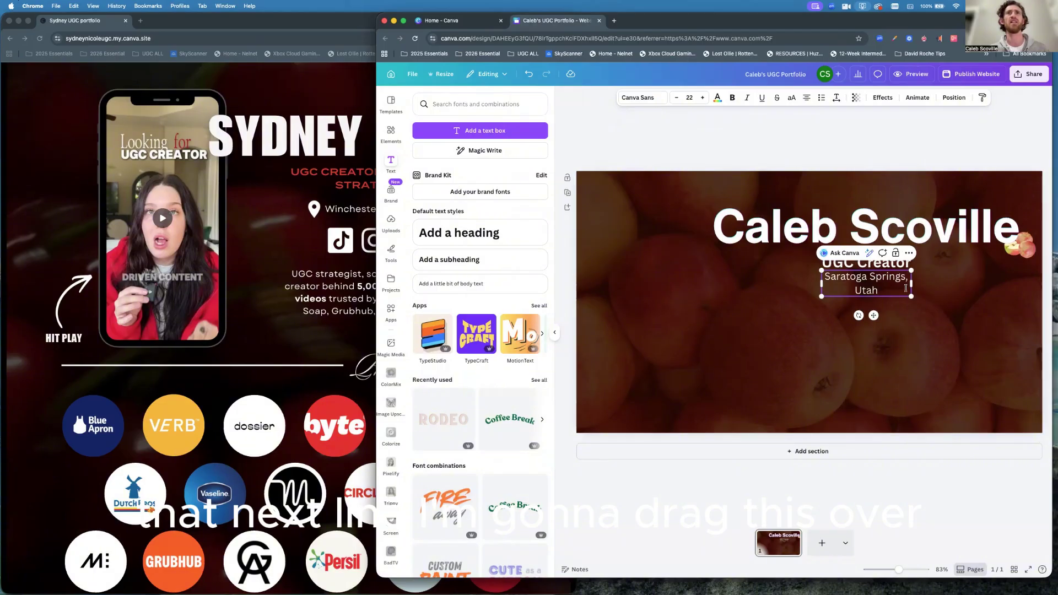
# Widen the location box to fit one line and centre it under UGC Creator.
pyautogui.moveTo(913, 283)
pyautogui.mouseDown()
pyautogui.moveTo(1032, 277)
pyautogui.moveTo(933, 280)
pyautogui.mouseUp()
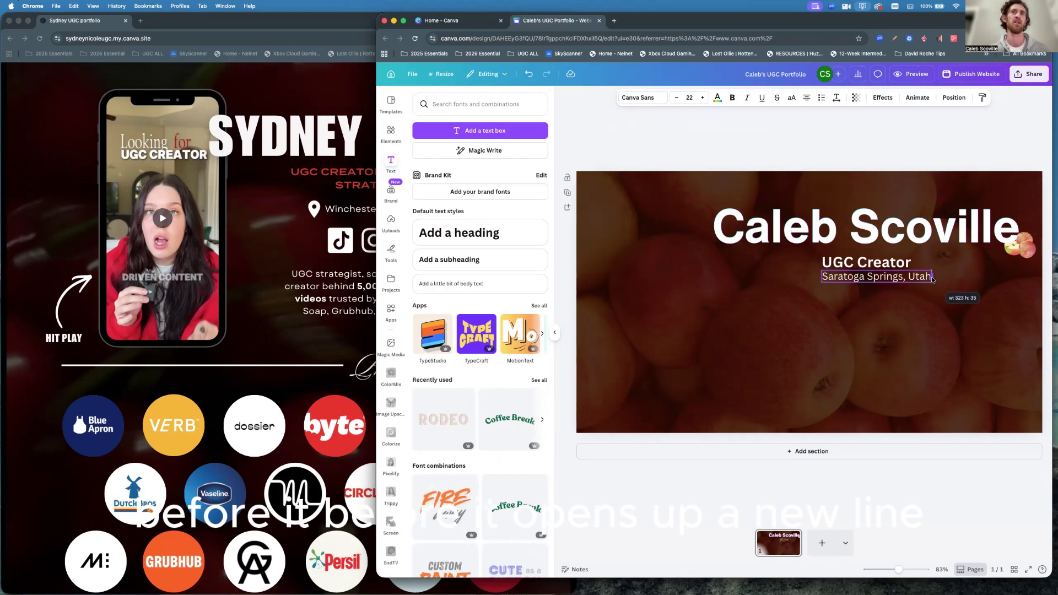
pyautogui.moveTo(934, 280); pyautogui.dragTo(932, 280)
pyautogui.click(909, 300)
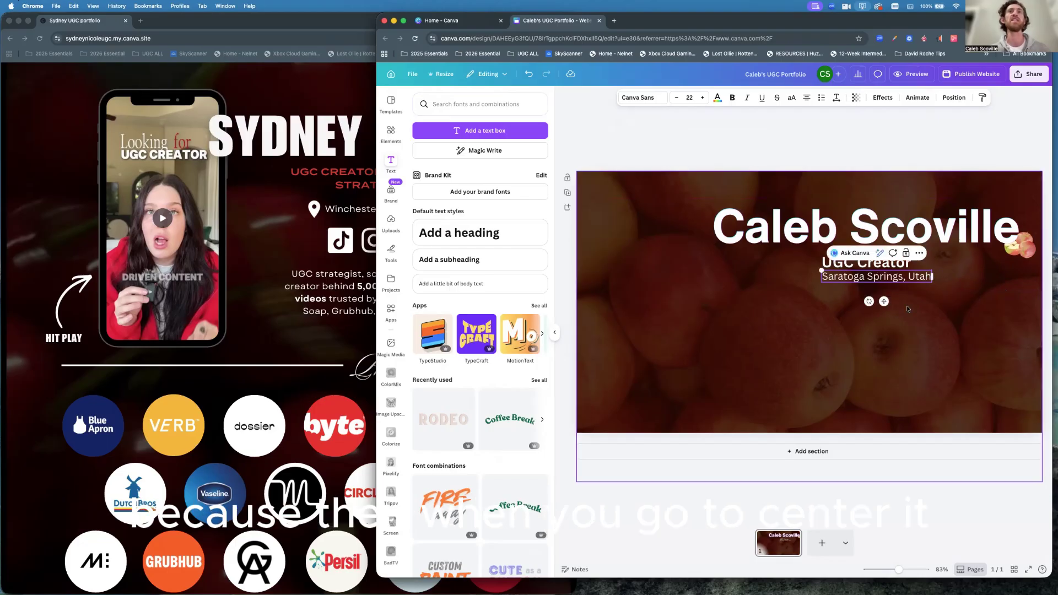
pyautogui.click(880, 277)
pyautogui.moveTo(880, 276); pyautogui.dragTo(872, 281)
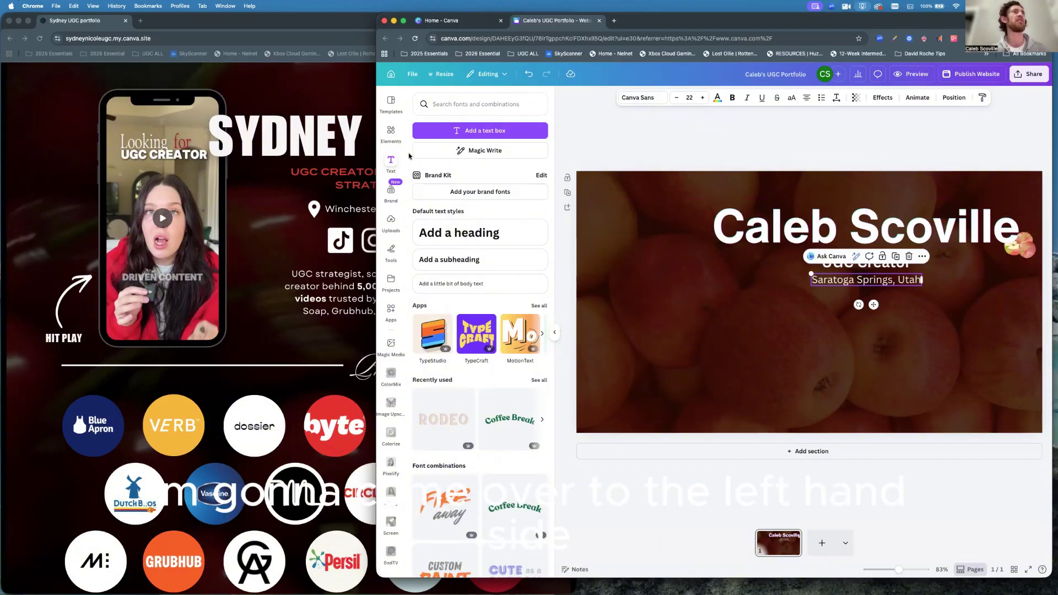
pyautogui.click(390, 131)
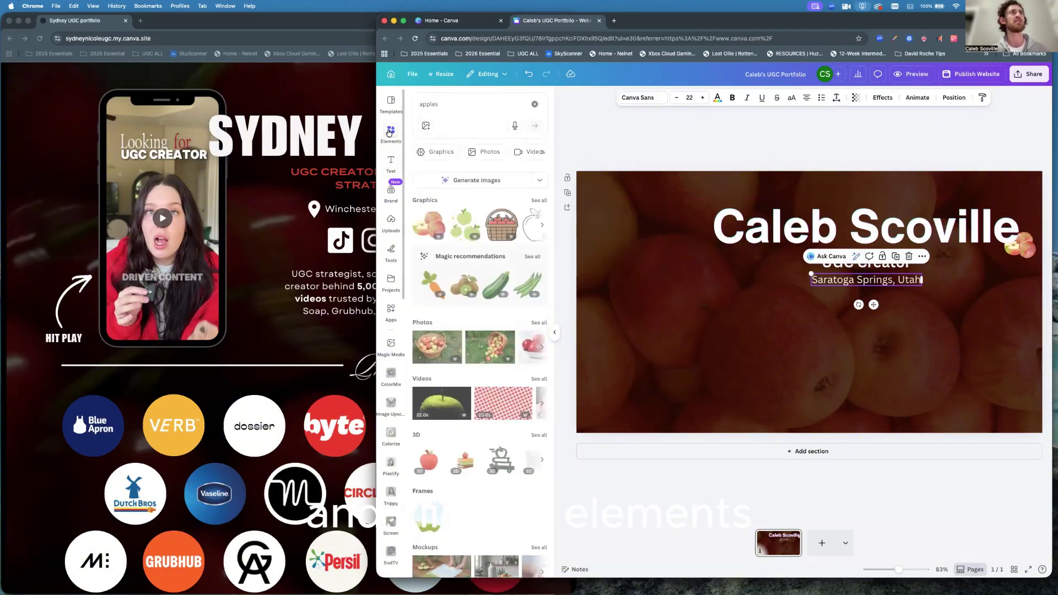
pyautogui.click(419, 104)
pyautogui.doubleClick(417, 103)
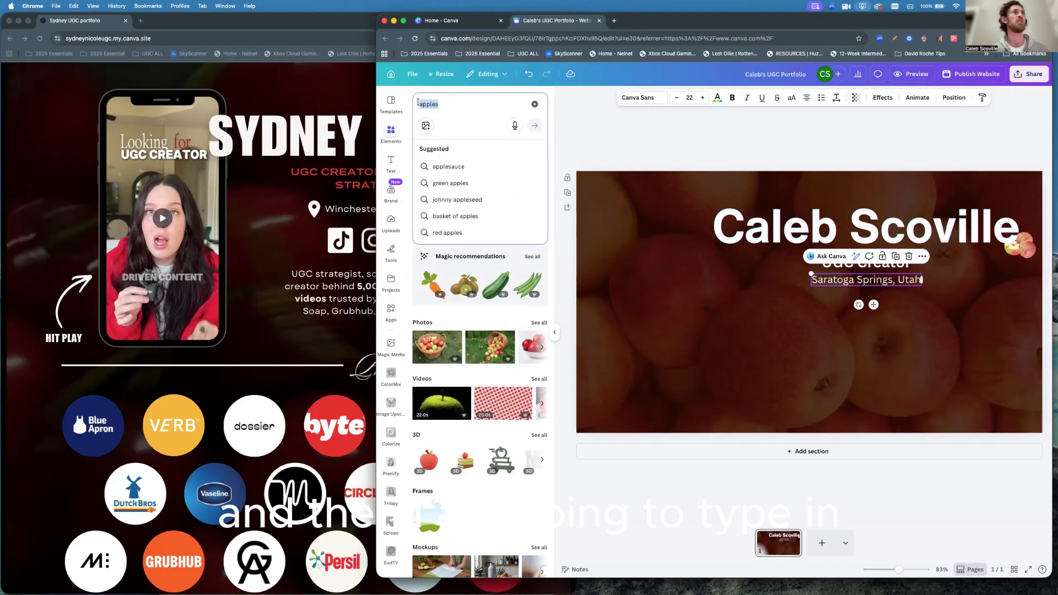
pyautogui.write('location')
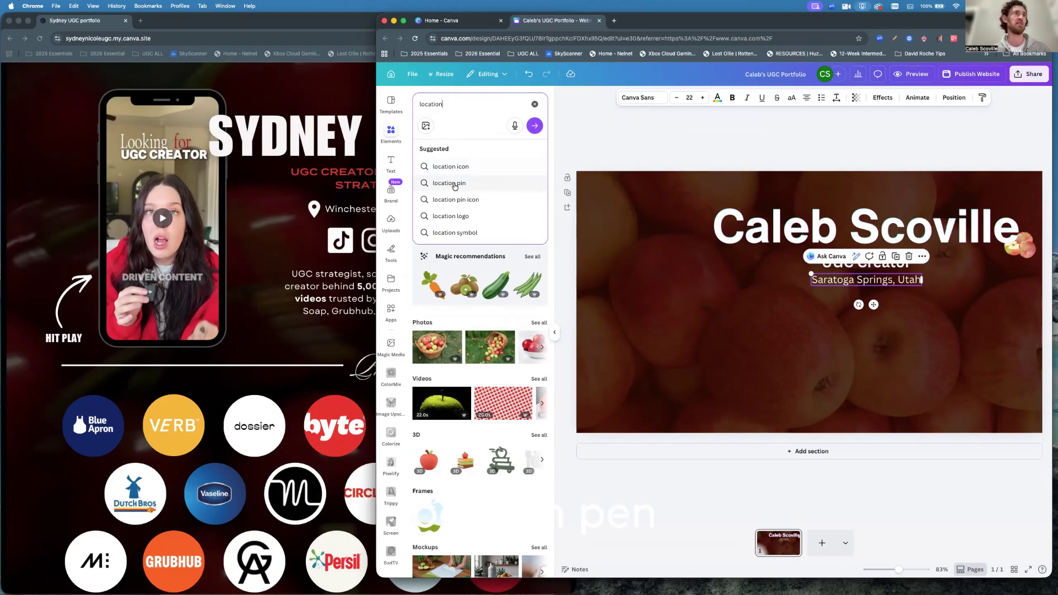
pyautogui.click(447, 183)
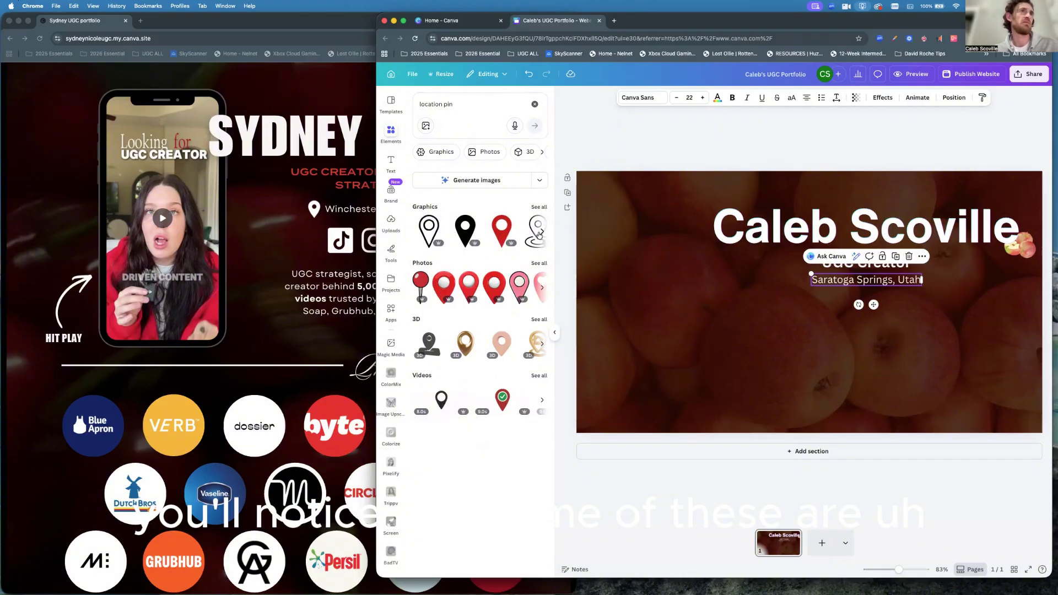
pyautogui.moveTo(438, 247)
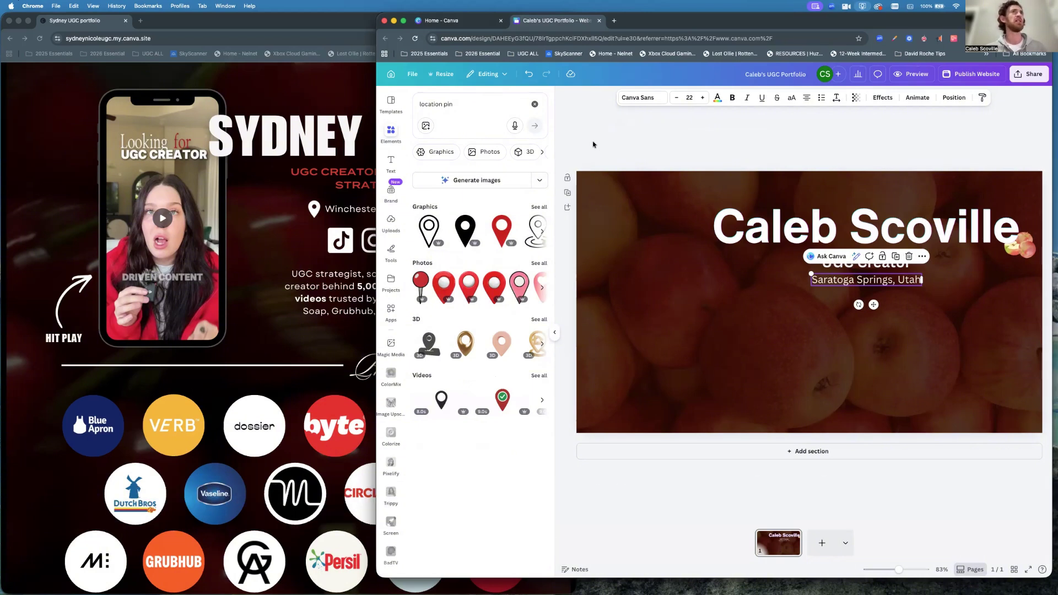
# Browse Google Images results for 'location icon pink' in a new tab, then return to the portfolio.
pyautogui.click(614, 22)
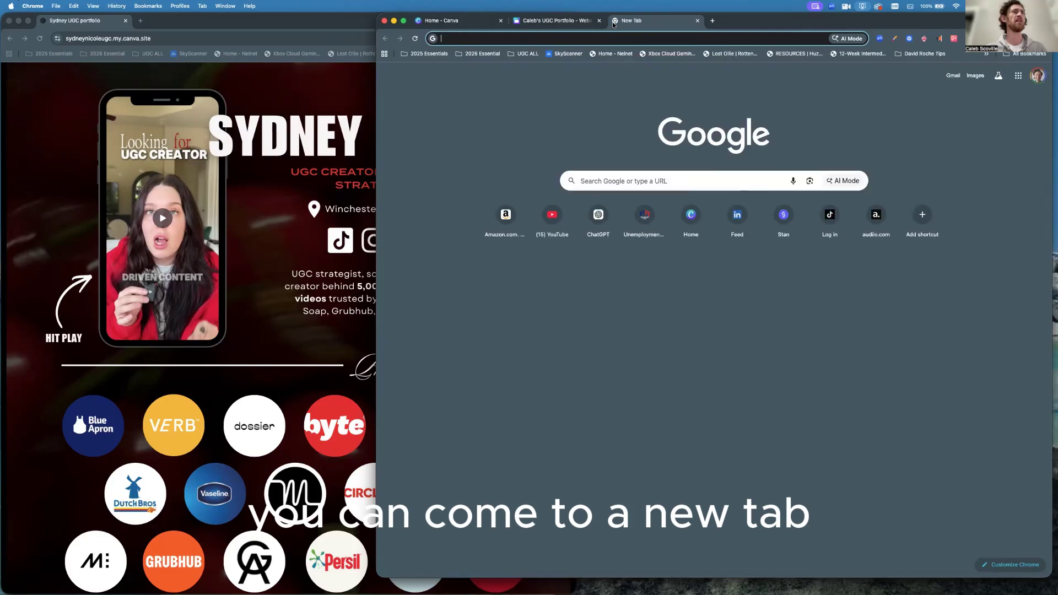
pyautogui.write('locat')
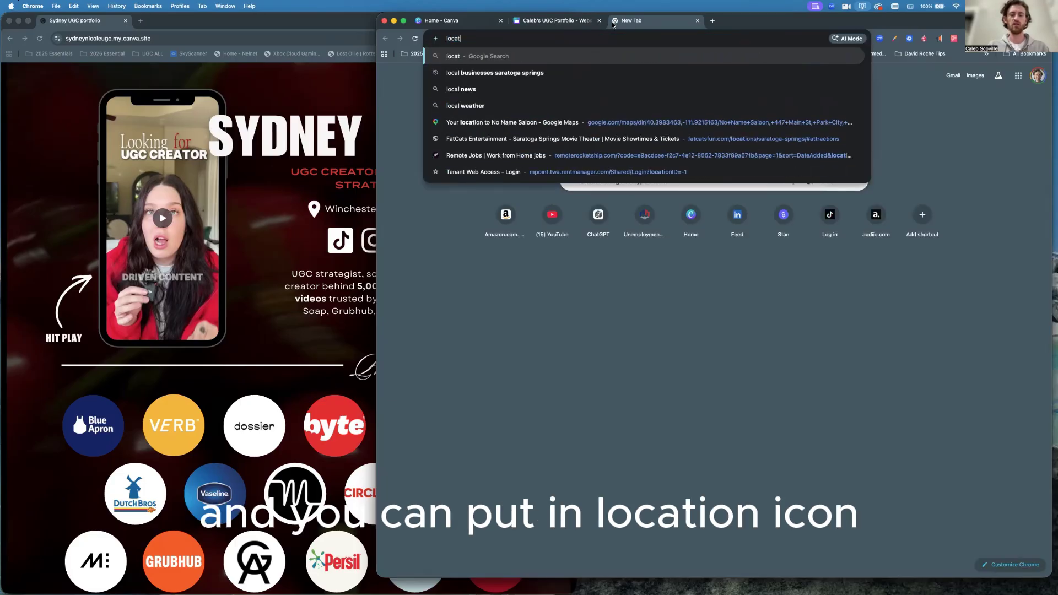
pyautogui.write('ion icon pink')
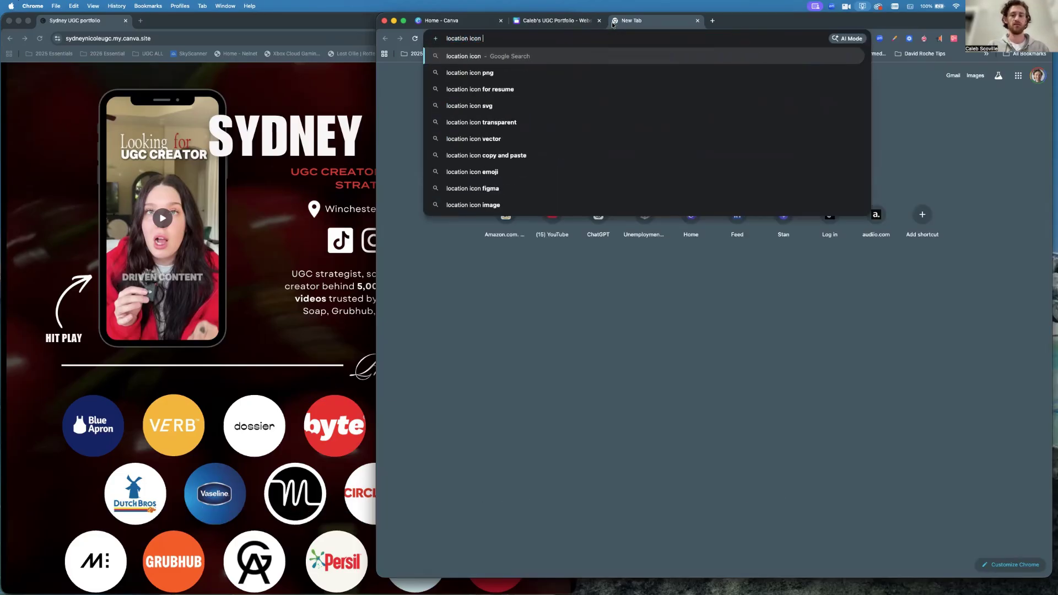
pyautogui.press('Return')
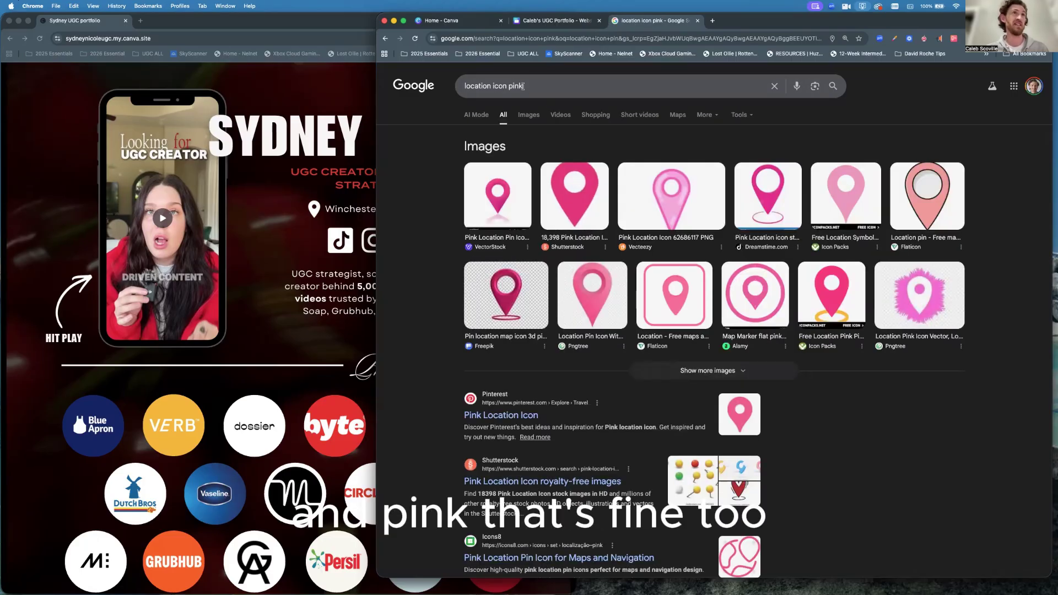
pyautogui.click(529, 115)
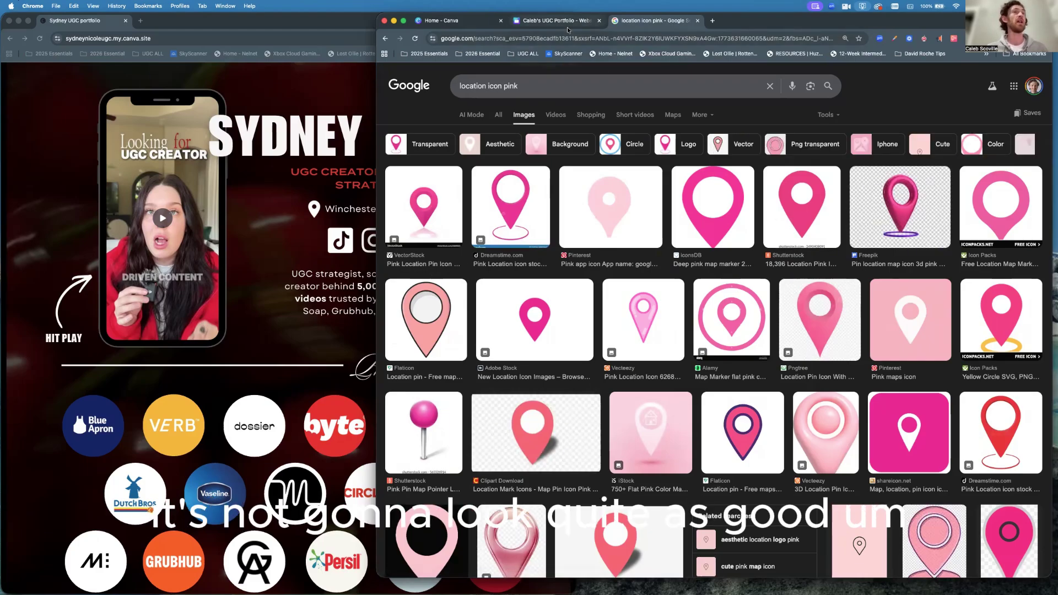
pyautogui.click(536, 22)
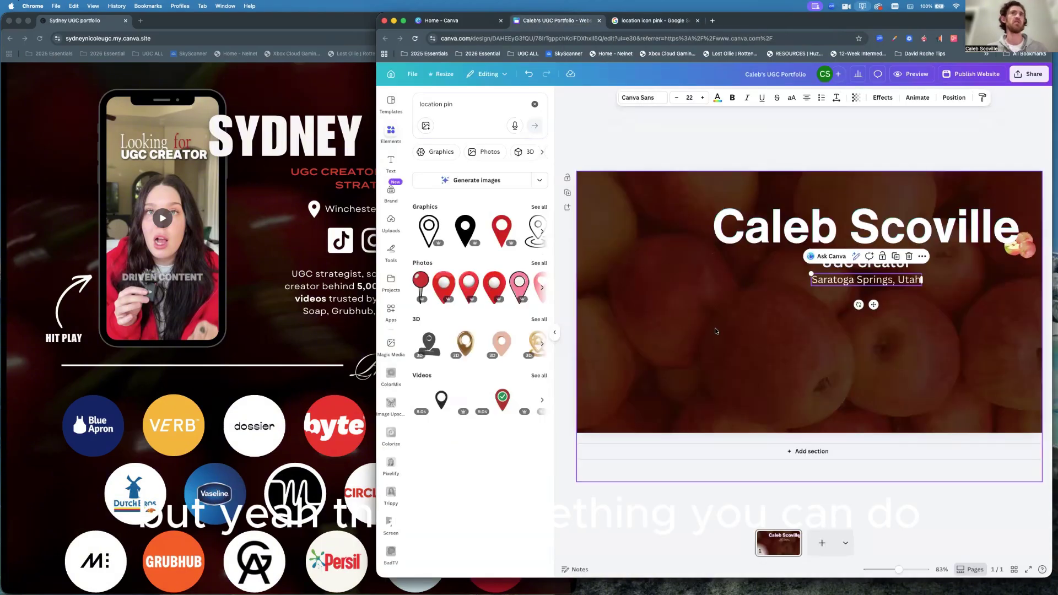
# Add the black location pin graphic and move it left toward the location line.
pyautogui.click(802, 300)
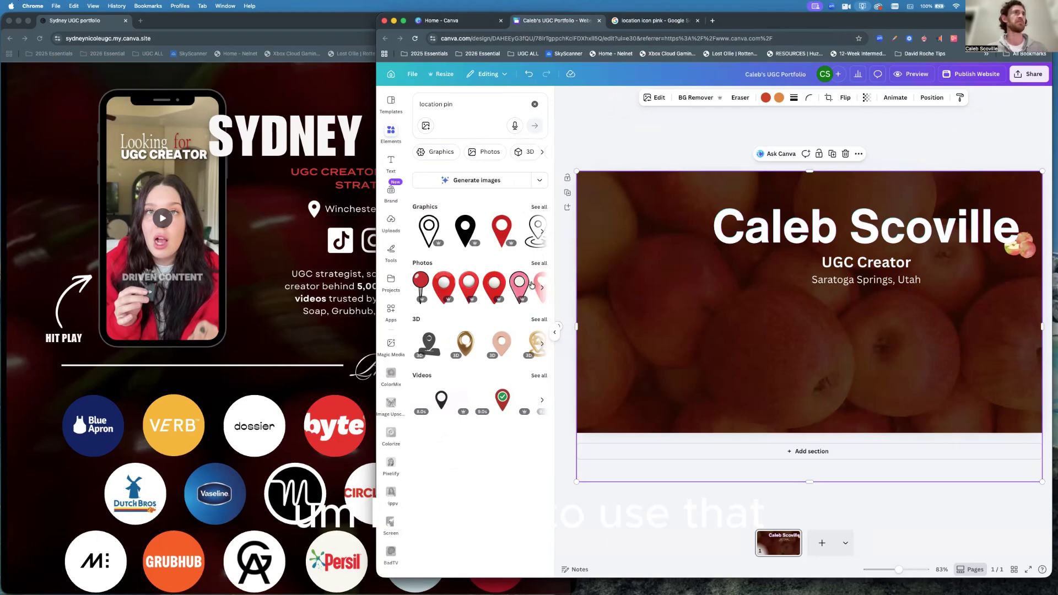
pyautogui.click(465, 232)
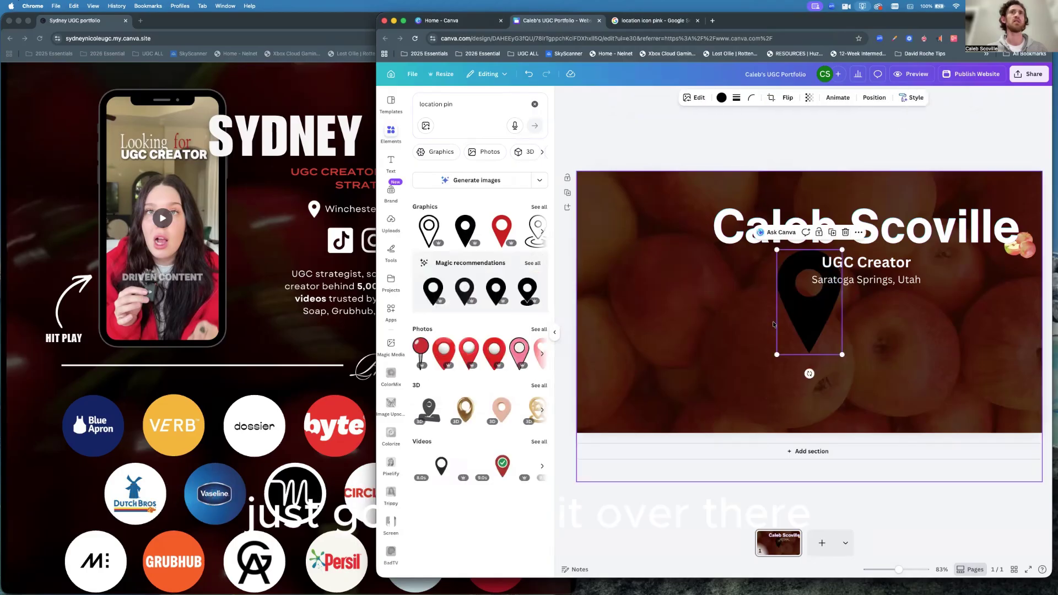
pyautogui.moveTo(813, 316); pyautogui.dragTo(733, 319)
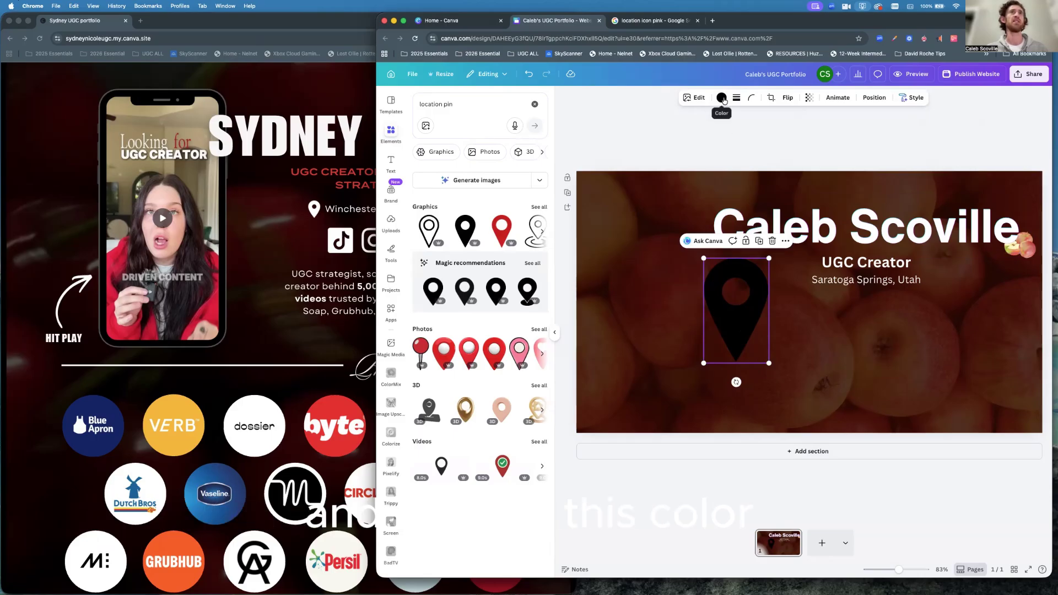
# Recolour the pin white, nudge it right, and lower the location line.
pyautogui.click(722, 98)
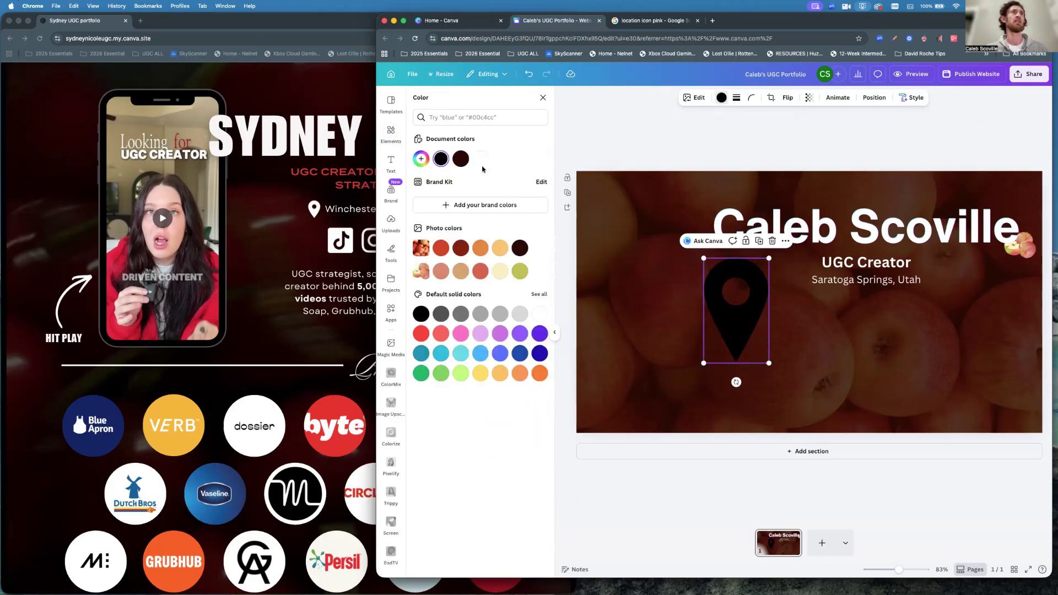
pyautogui.click(480, 160)
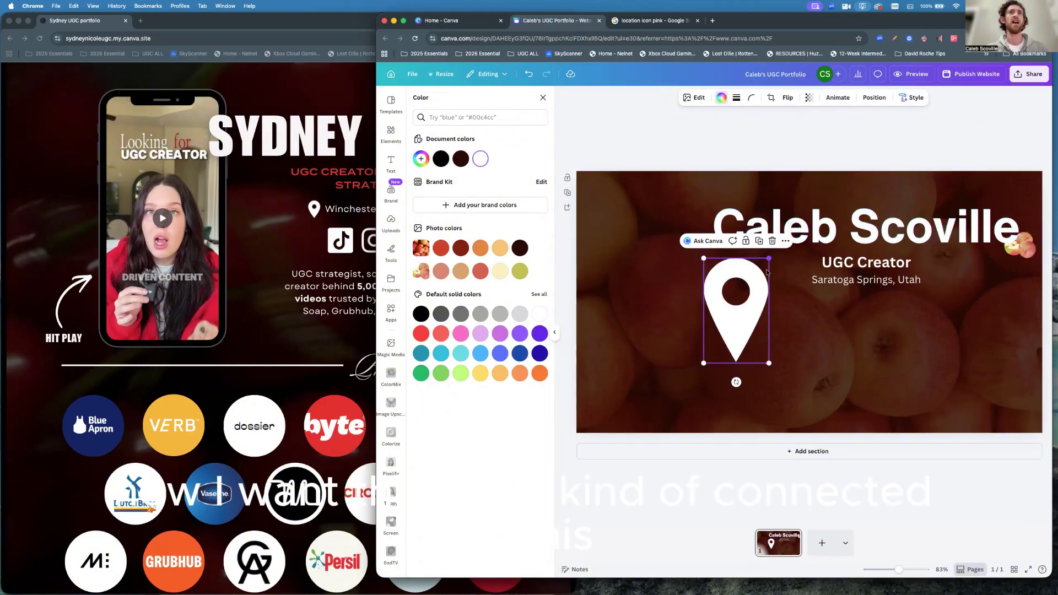
pyautogui.moveTo(755, 296); pyautogui.dragTo(780, 300)
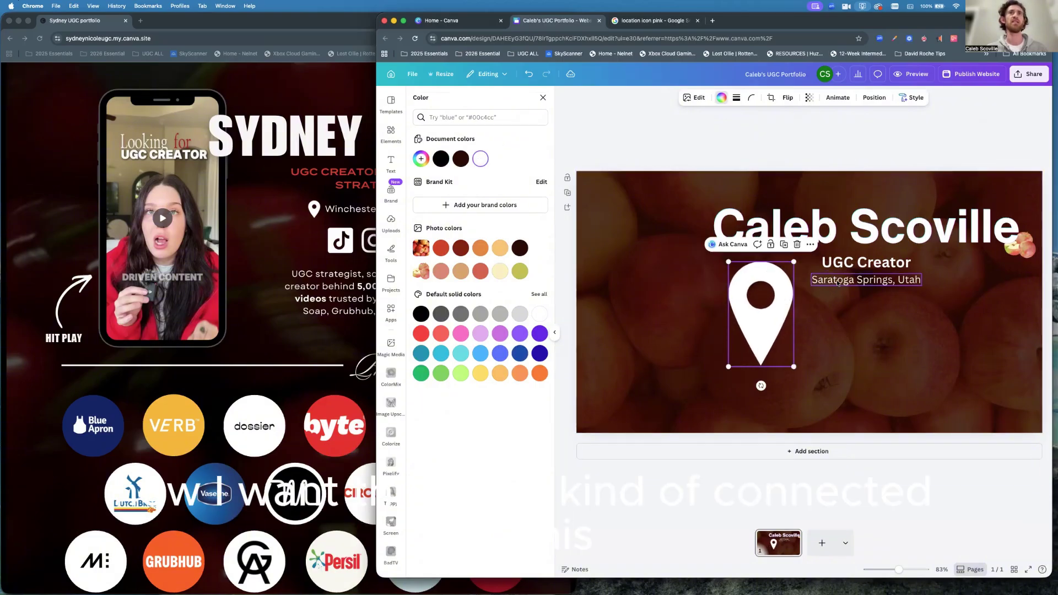
pyautogui.moveTo(840, 283); pyautogui.dragTo(840, 310)
pyautogui.click(773, 280)
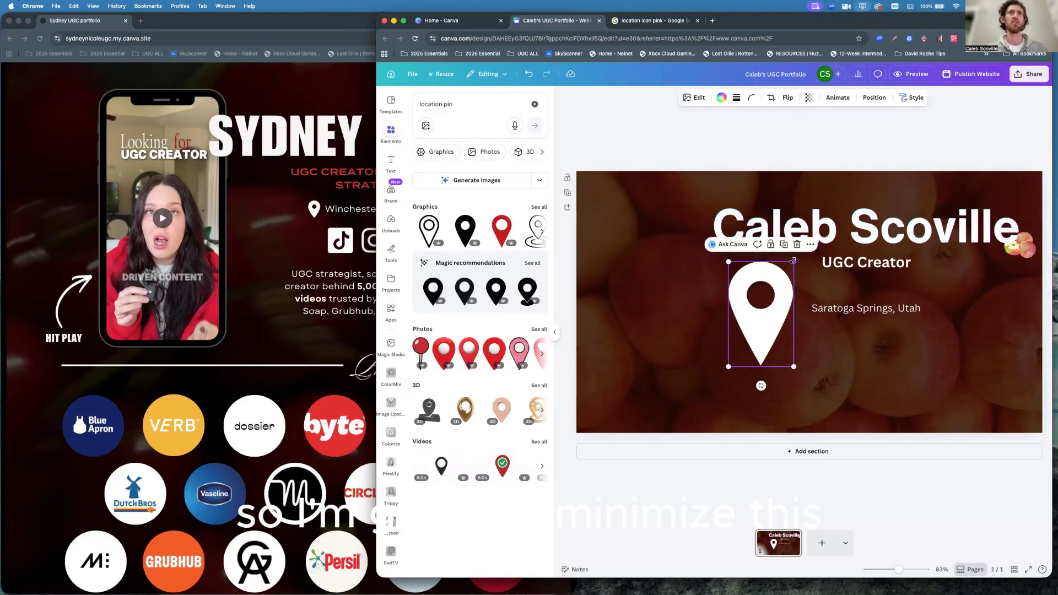
# Shrink the white pin to a small icon beside the location text and slightly shift the background photo.
pyautogui.moveTo(794, 262); pyautogui.dragTo(805, 310)
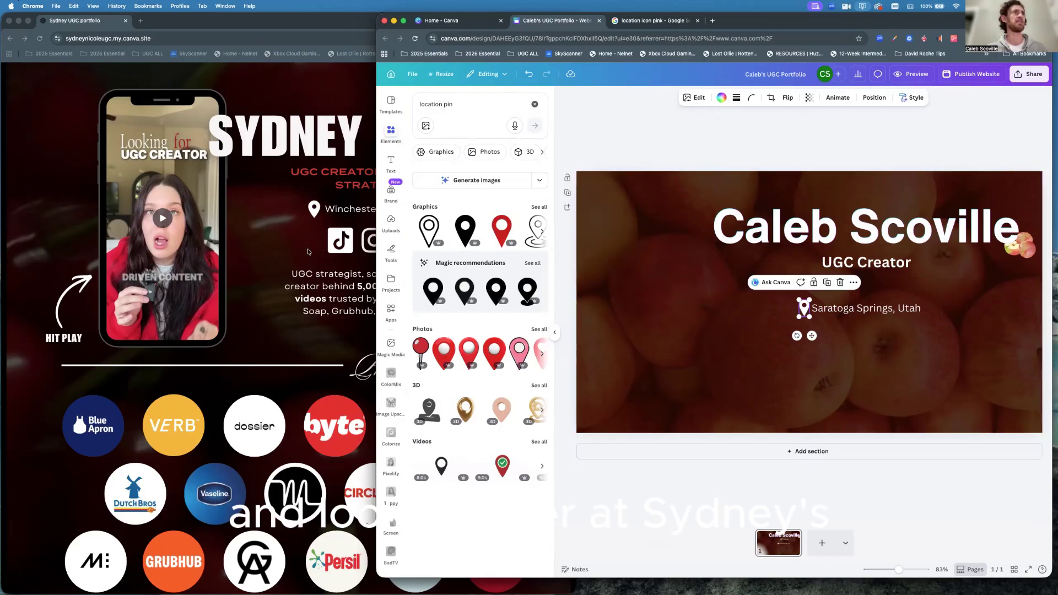
pyautogui.click(857, 350)
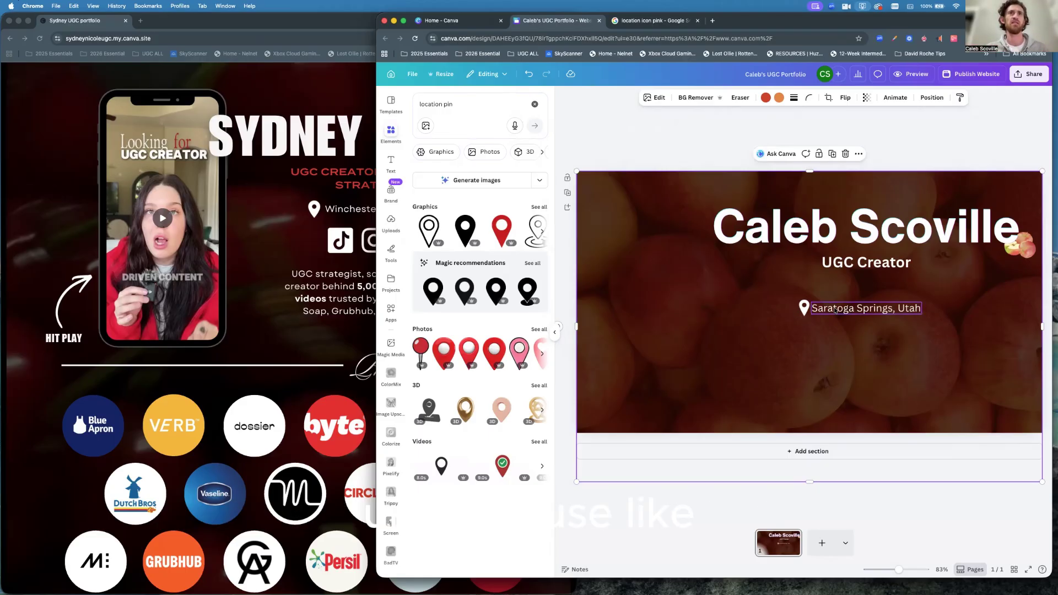
pyautogui.moveTo(835, 310); pyautogui.dragTo(811, 298)
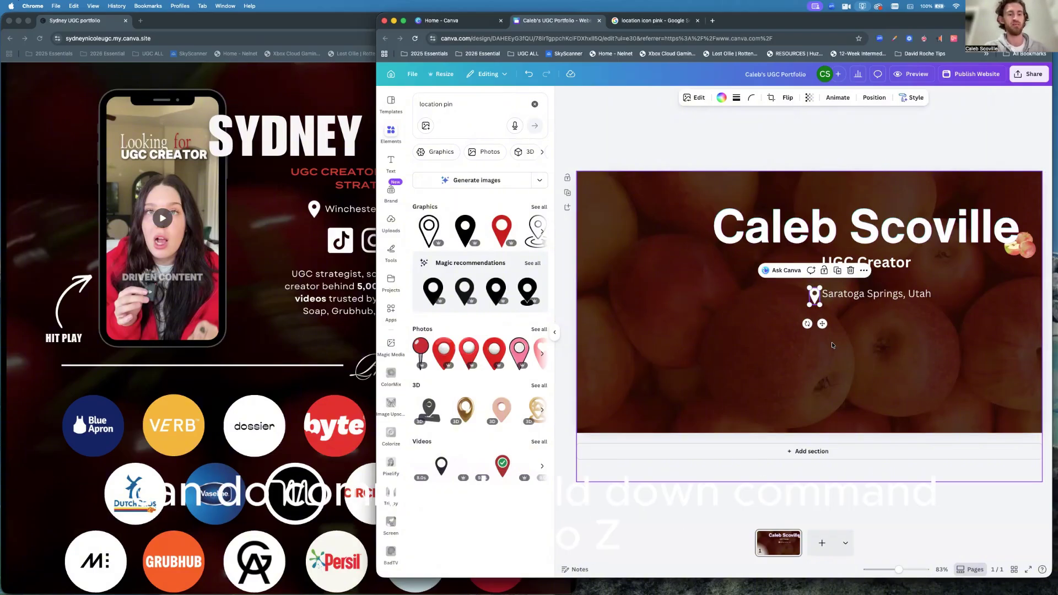
pyautogui.press('super+z')
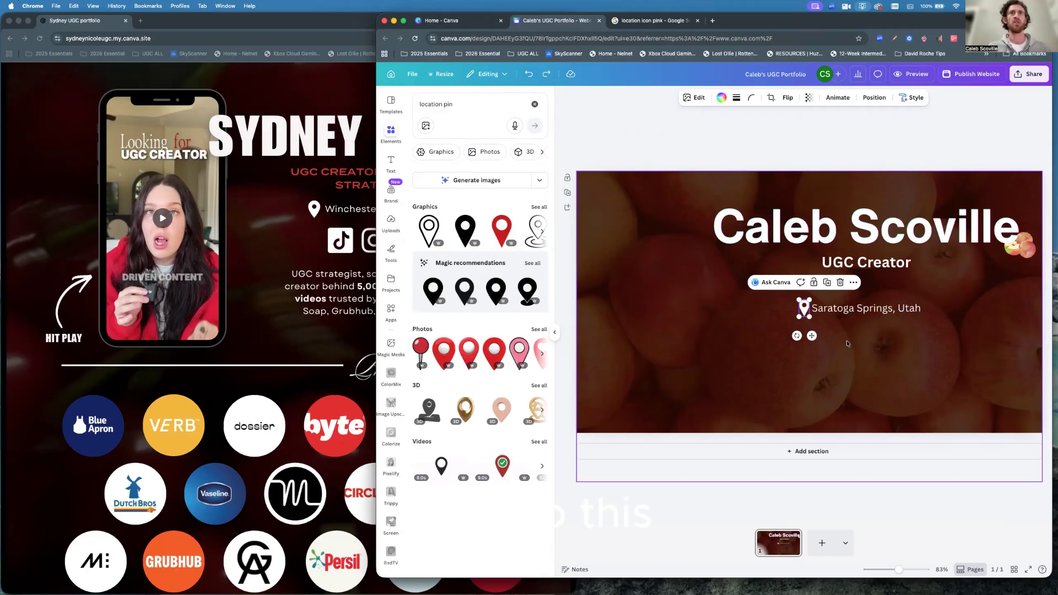
pyautogui.click(815, 330)
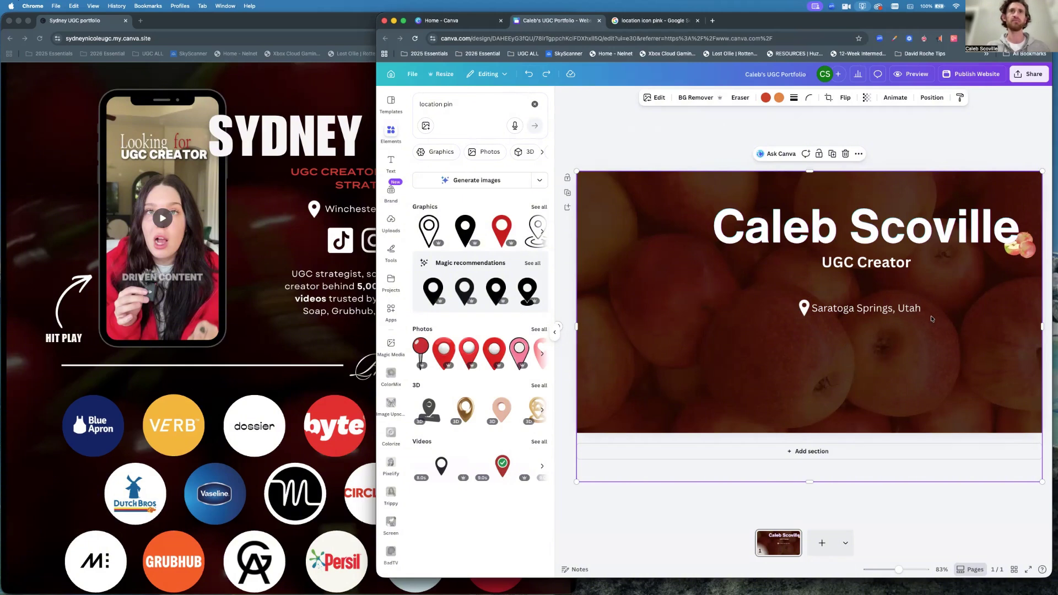
pyautogui.moveTo(931, 319)
pyautogui.mouseDown()
pyautogui.moveTo(883, 315)
pyautogui.moveTo(930, 317)
pyautogui.moveTo(923, 362)
pyautogui.moveTo(906, 384)
pyautogui.moveTo(926, 309)
pyautogui.moveTo(930, 325)
pyautogui.mouseUp()
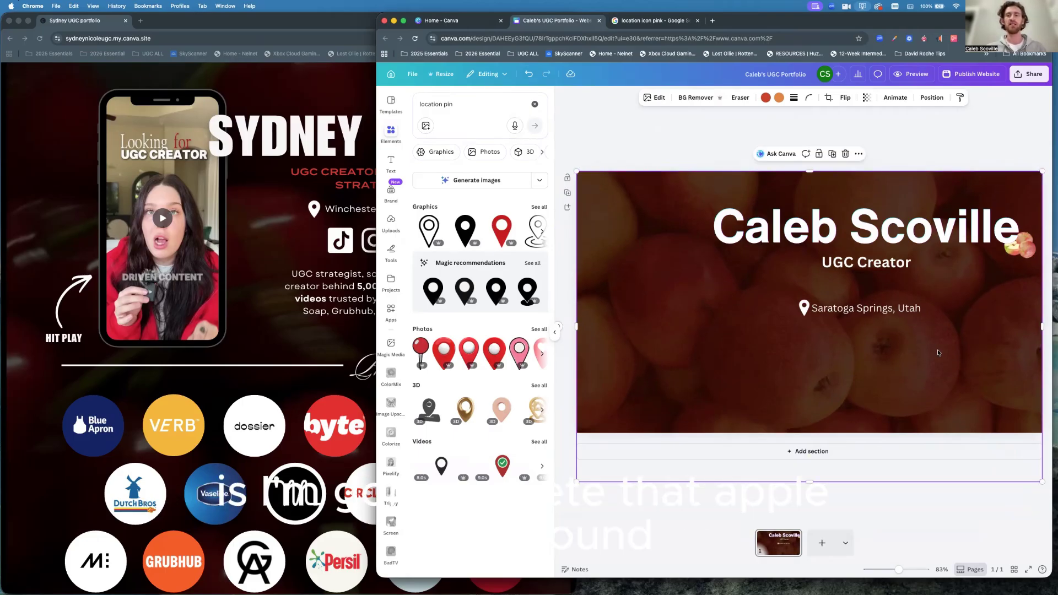
# Delete the apple background photo and group the pin with the Saratoga Springs, Utah text.
pyautogui.press('Delete')
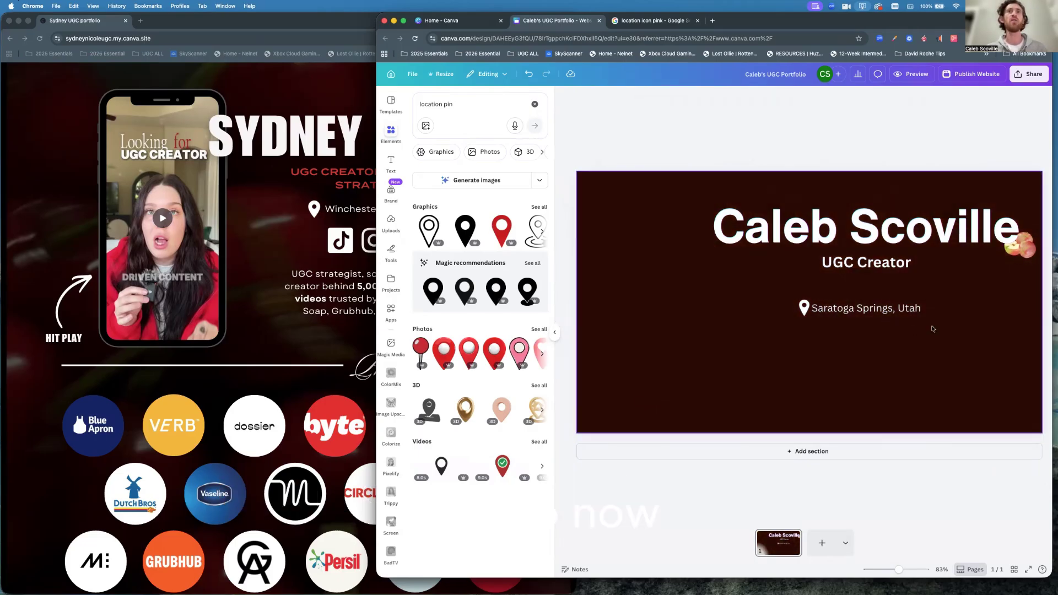
pyautogui.moveTo(932, 326); pyautogui.dragTo(789, 294)
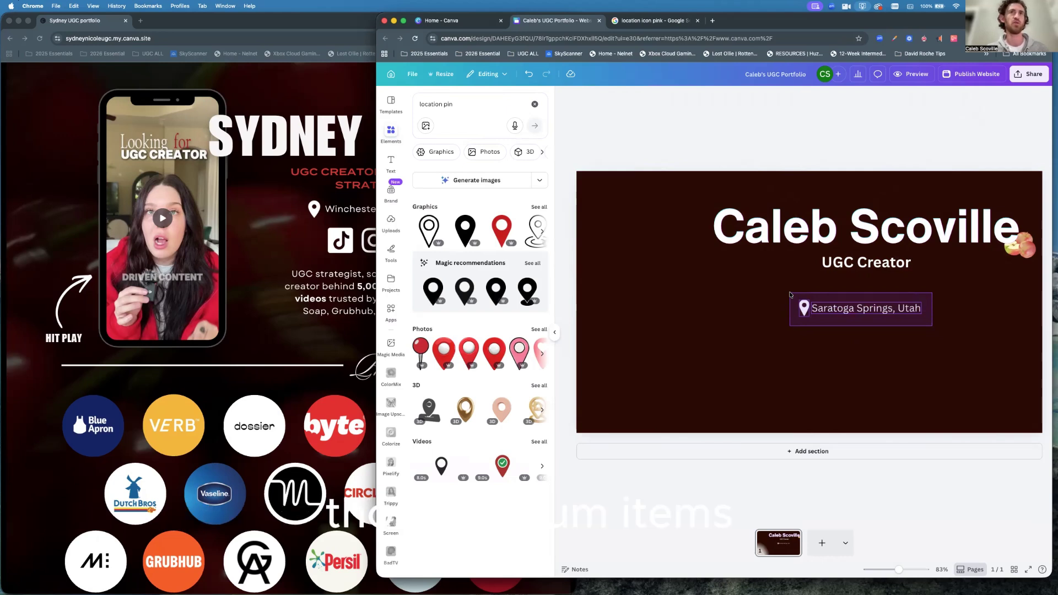
pyautogui.moveTo(790, 294); pyautogui.dragTo(790, 294)
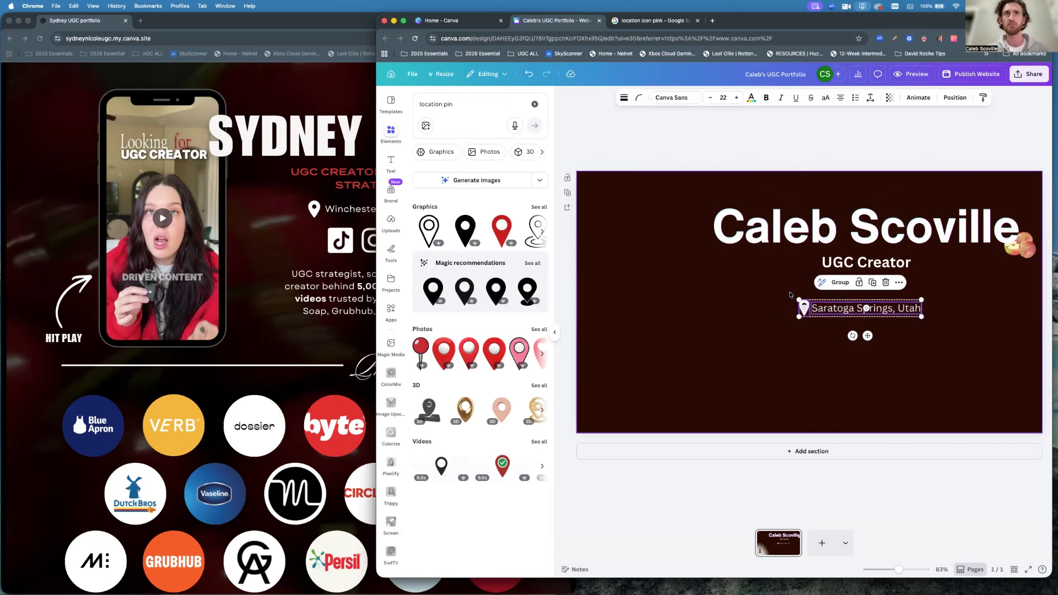
pyautogui.click(840, 283)
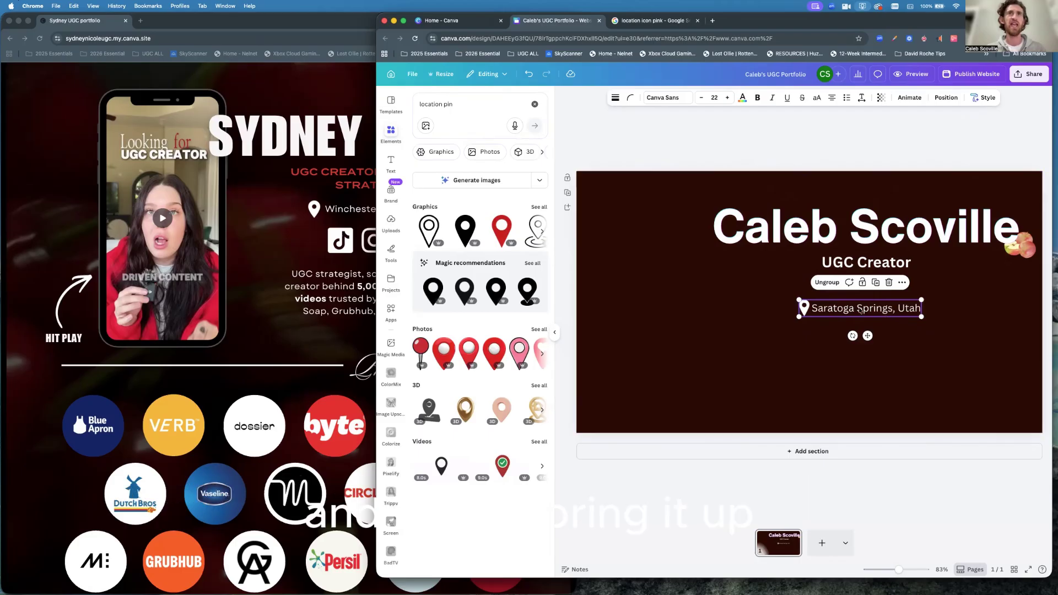
# Move the pin-and-location group up to sit just beneath UGC Creator.
pyautogui.moveTo(854, 309); pyautogui.dragTo(863, 287)
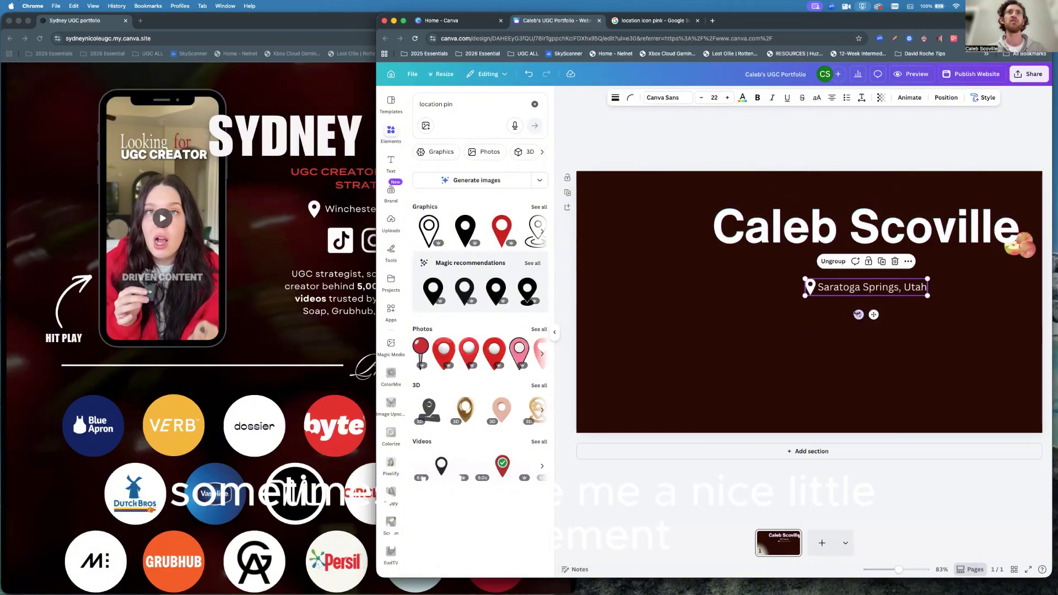
pyautogui.click(847, 325)
pyautogui.click(856, 266)
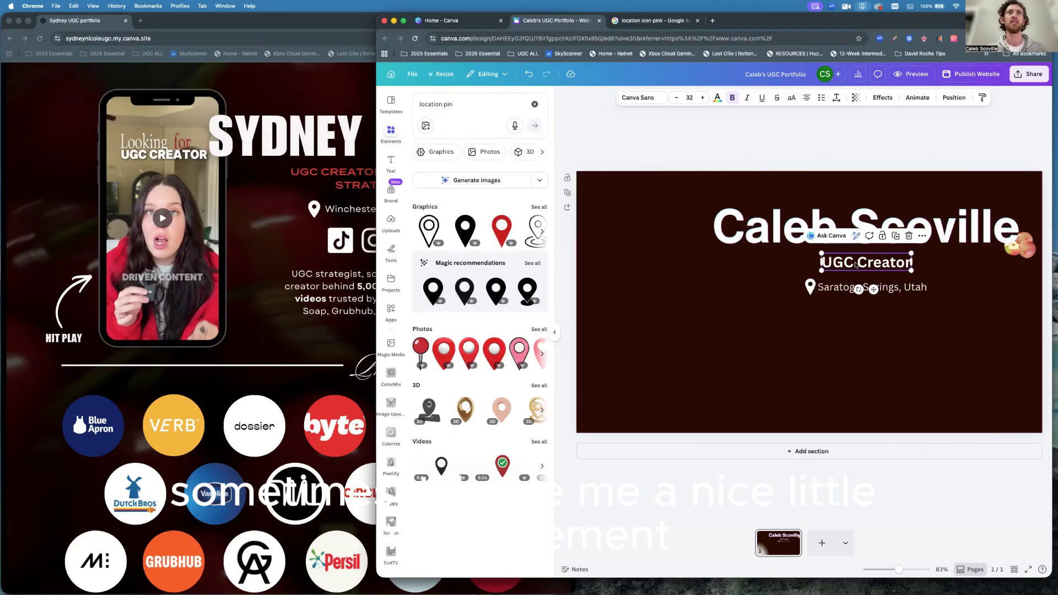
pyautogui.click(846, 286)
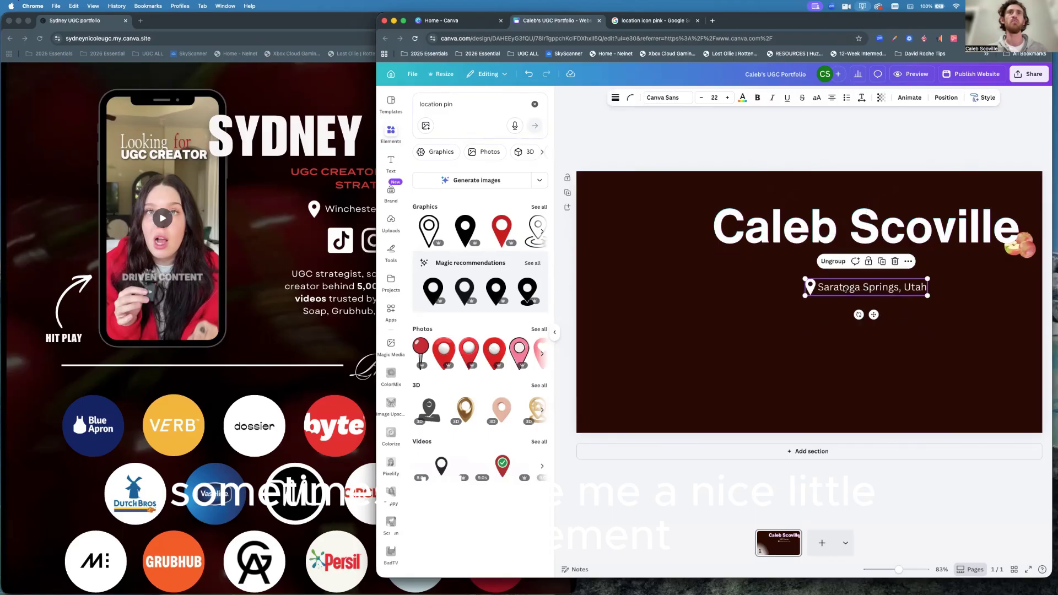
pyautogui.moveTo(847, 286); pyautogui.dragTo(844, 284)
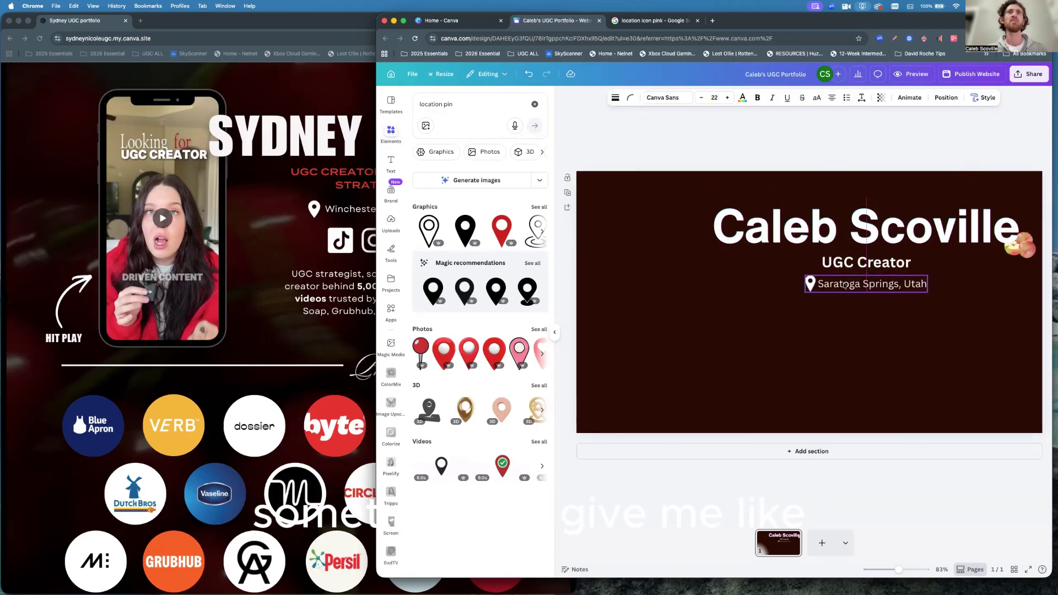
pyautogui.click(839, 328)
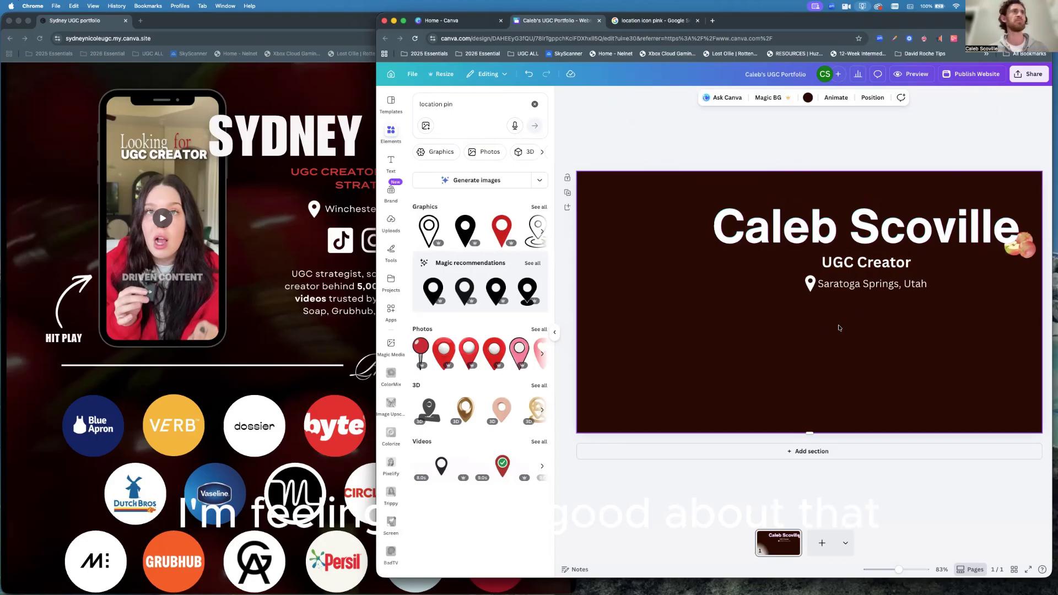
# Search Elements for 'tiktok', add a TikTok graphic and shrink it to 74×74 lower left.
pyautogui.click(373, 246)
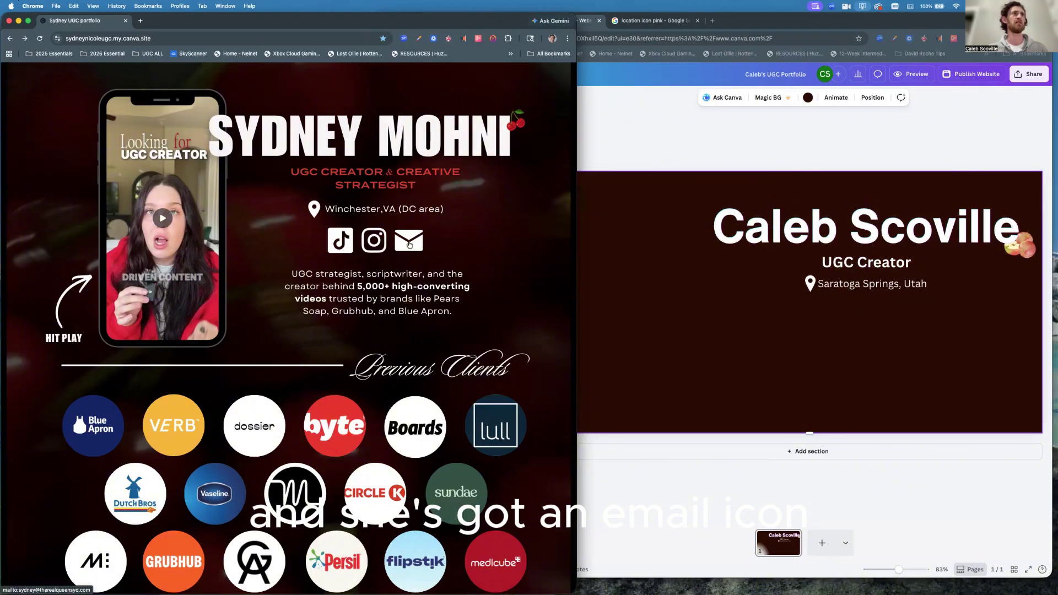
pyautogui.click(843, 328)
pyautogui.click(535, 104)
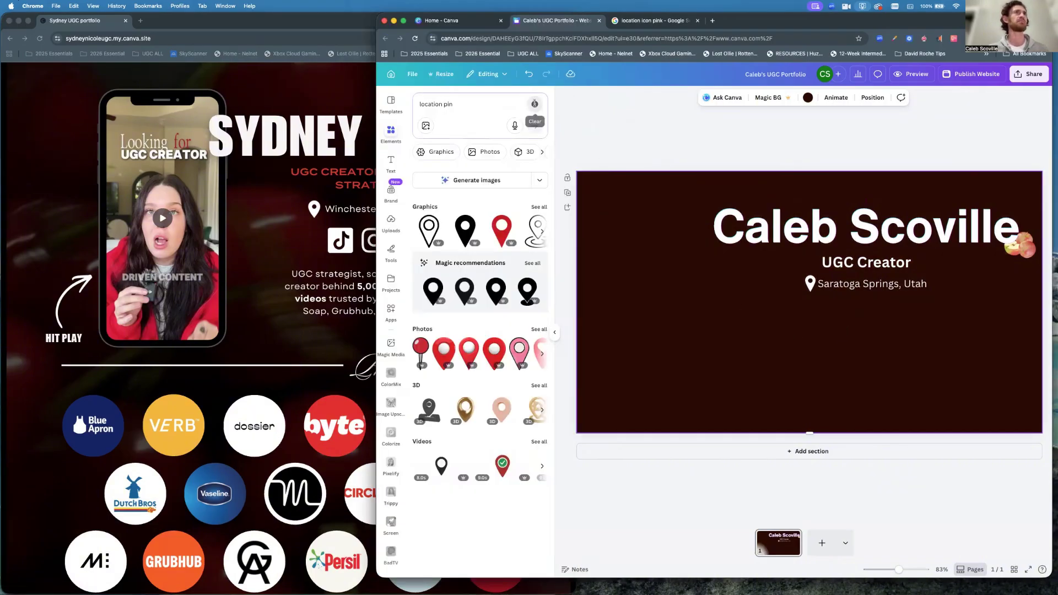
pyautogui.write('tiktok')
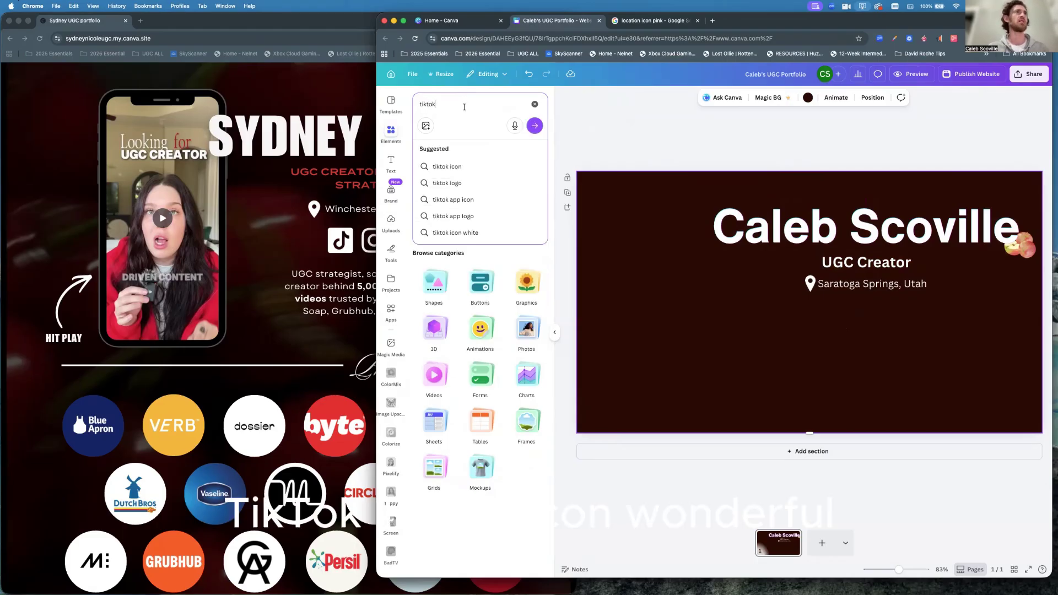
pyautogui.click(439, 167)
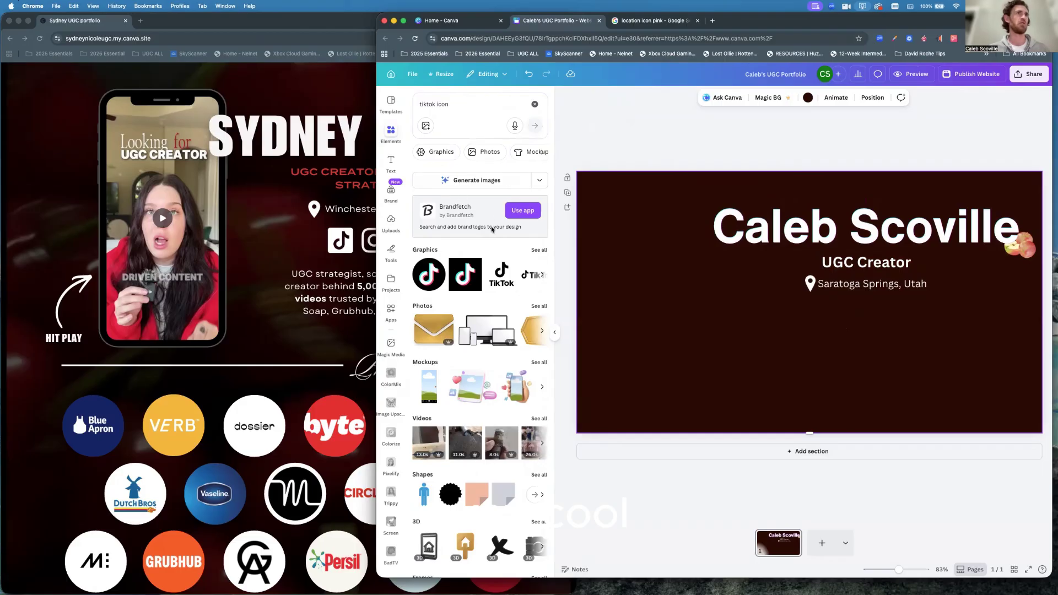
pyautogui.click(465, 283)
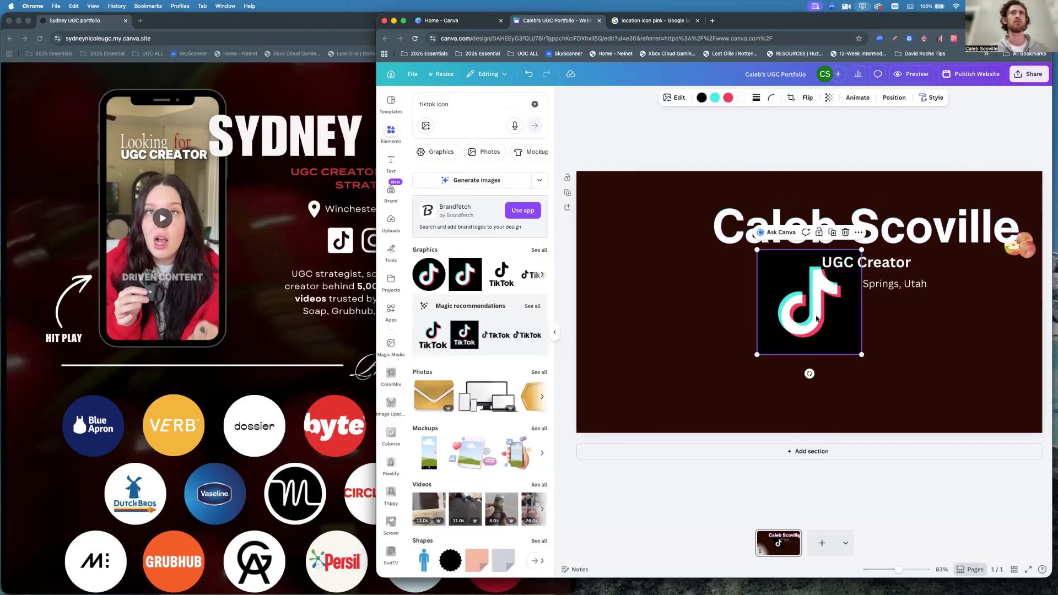
pyautogui.moveTo(798, 307); pyautogui.dragTo(811, 354)
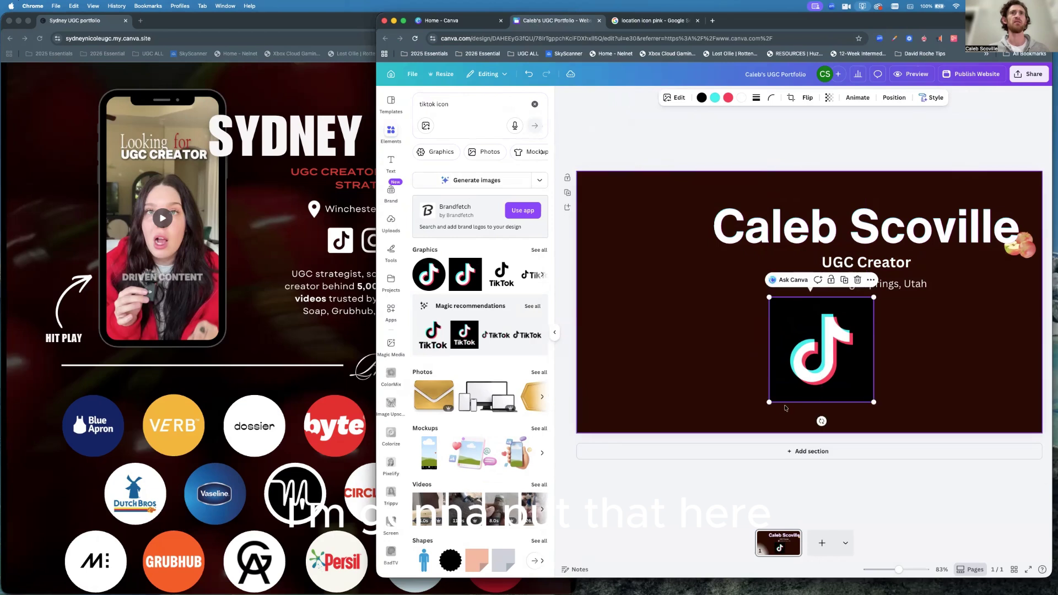
pyautogui.moveTo(769, 403); pyautogui.dragTo(638, 312)
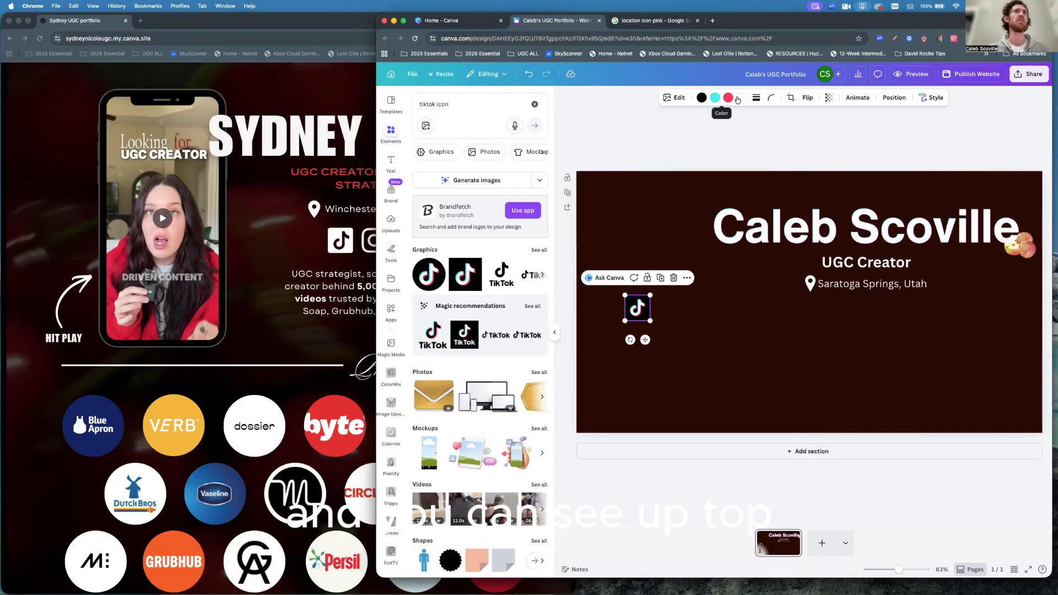
# Recolour the TikTok icon with a white background and its turquoise and red parts black.
pyautogui.click(701, 98)
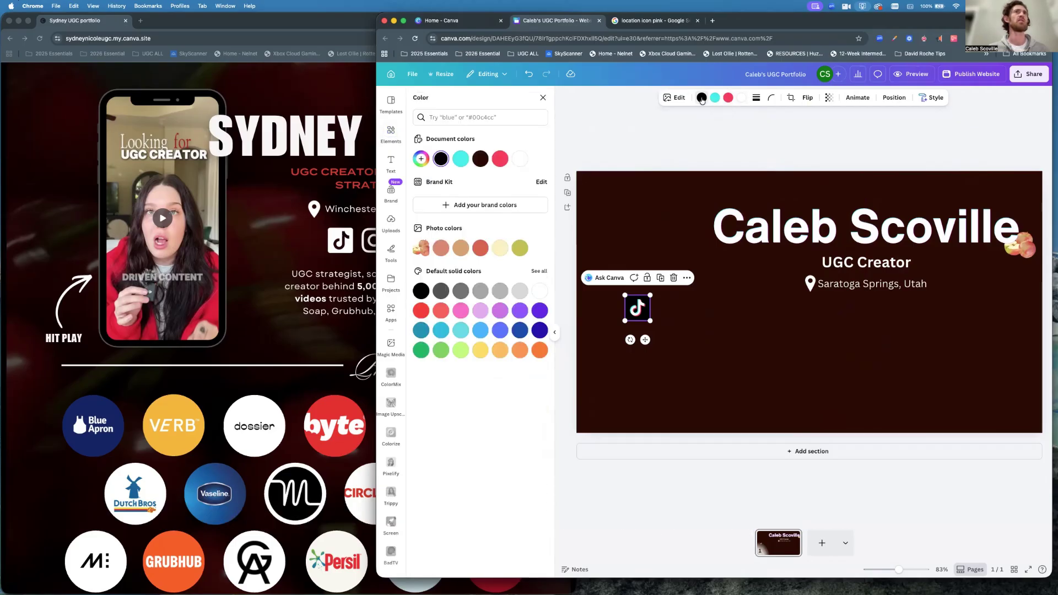
pyautogui.click(519, 161)
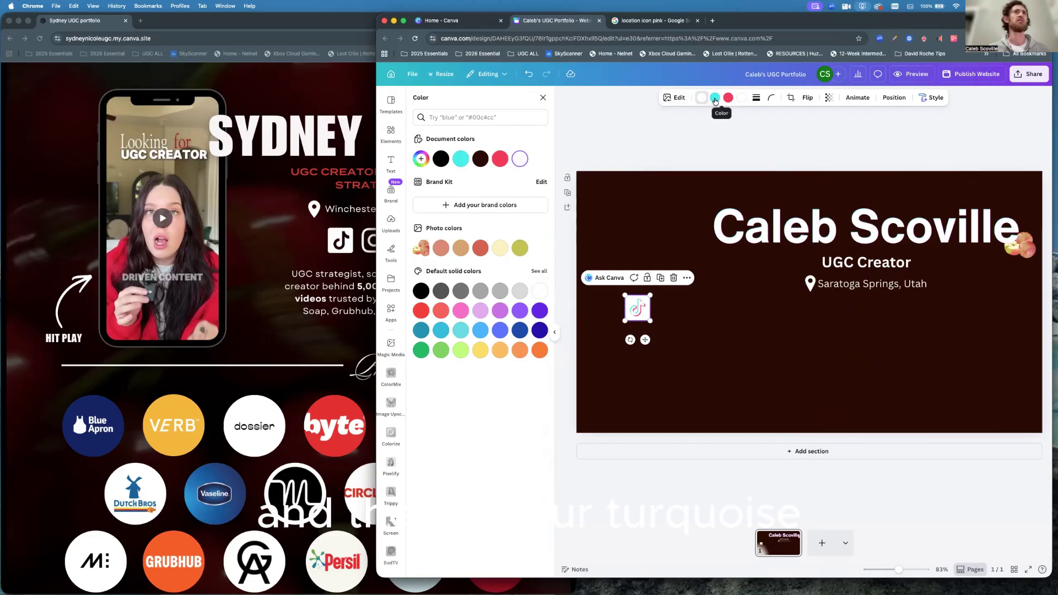
pyautogui.click(440, 160)
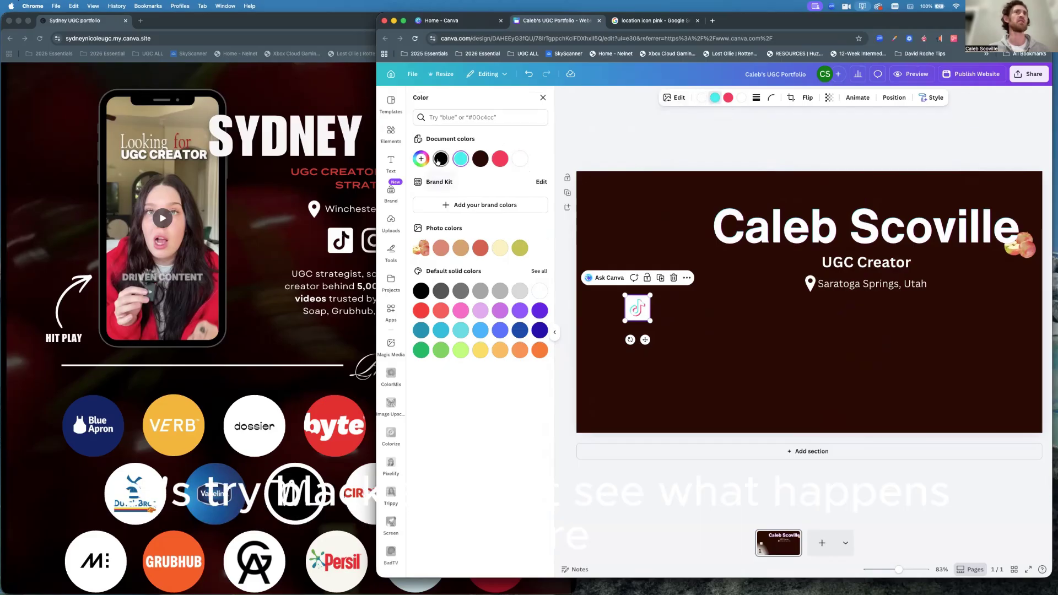
pyautogui.click(729, 98)
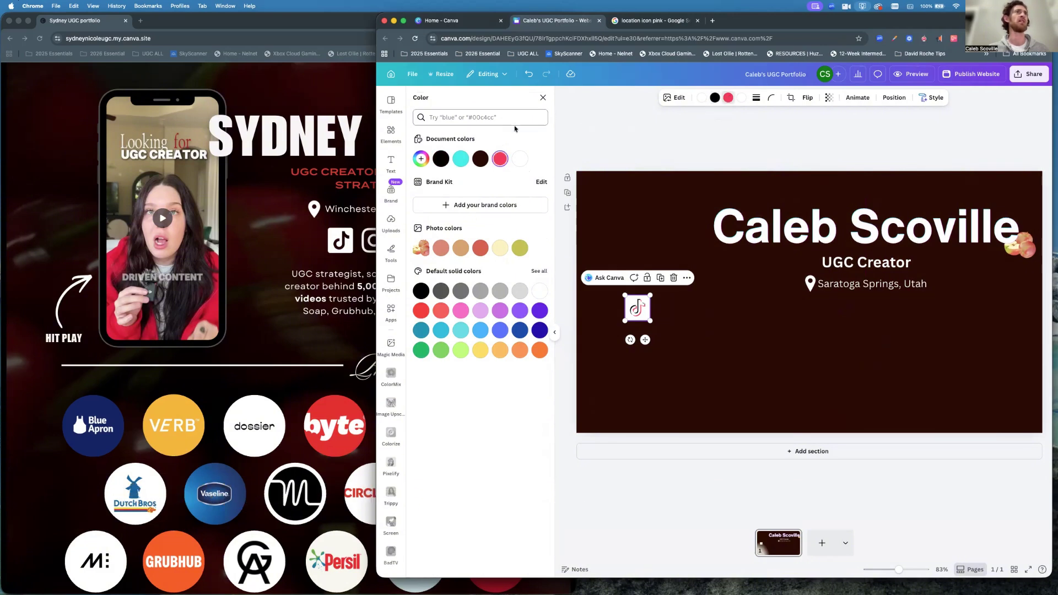
pyautogui.click(440, 159)
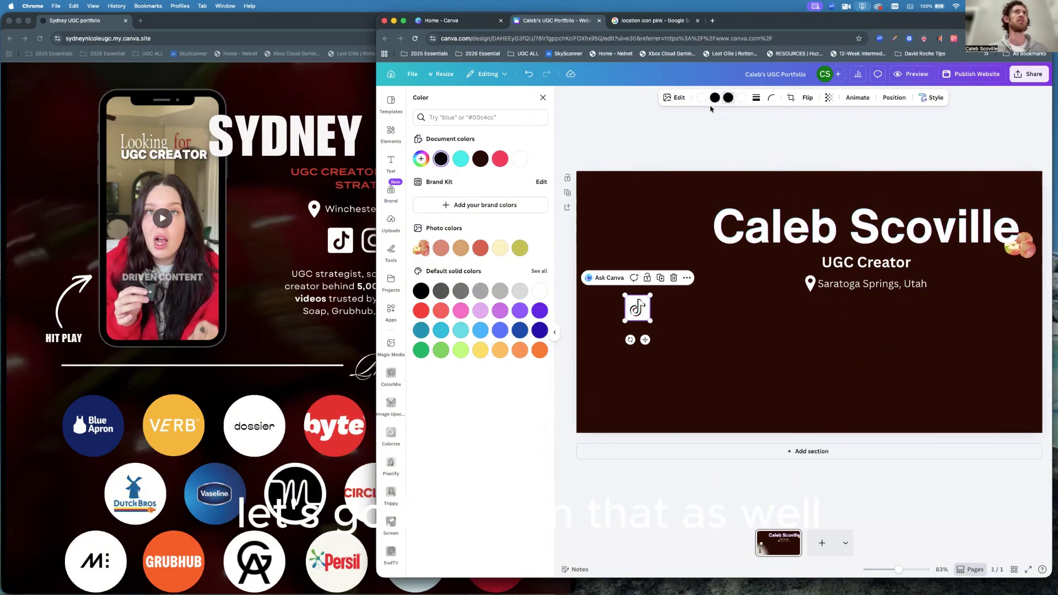
pyautogui.click(741, 98)
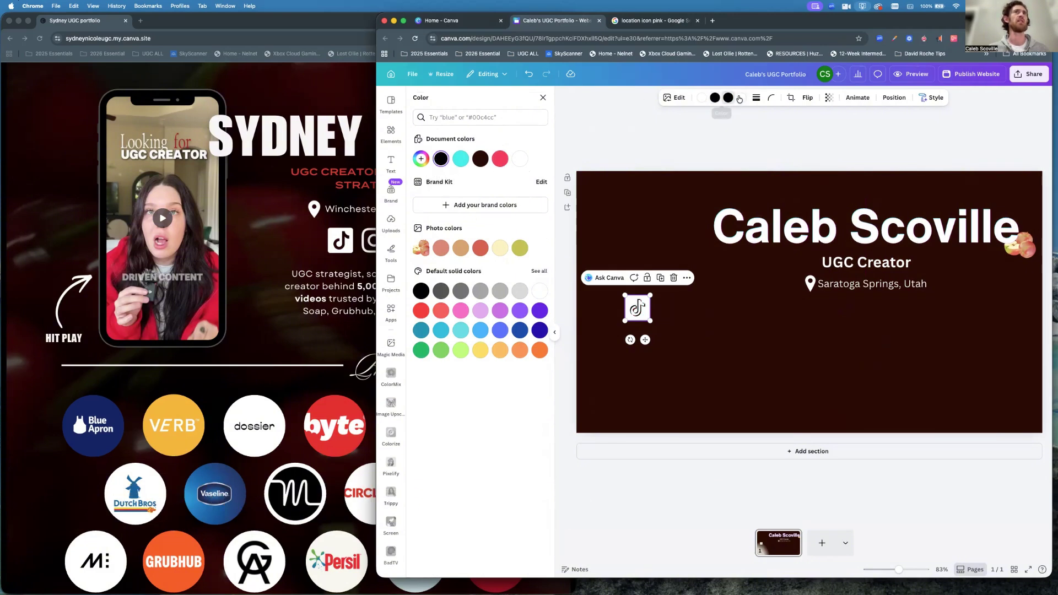
pyautogui.click(440, 159)
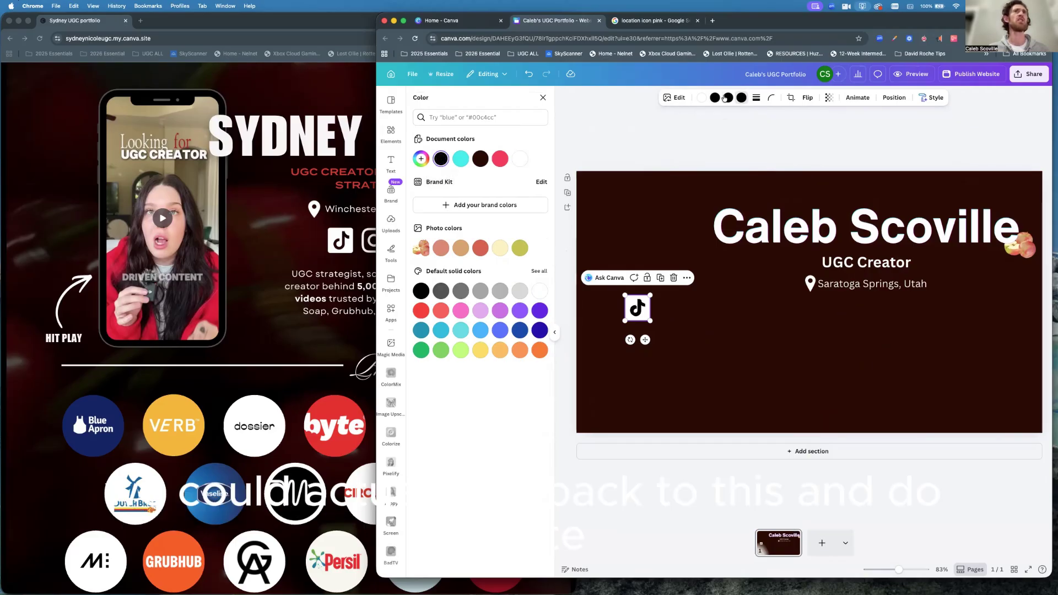
pyautogui.click(520, 159)
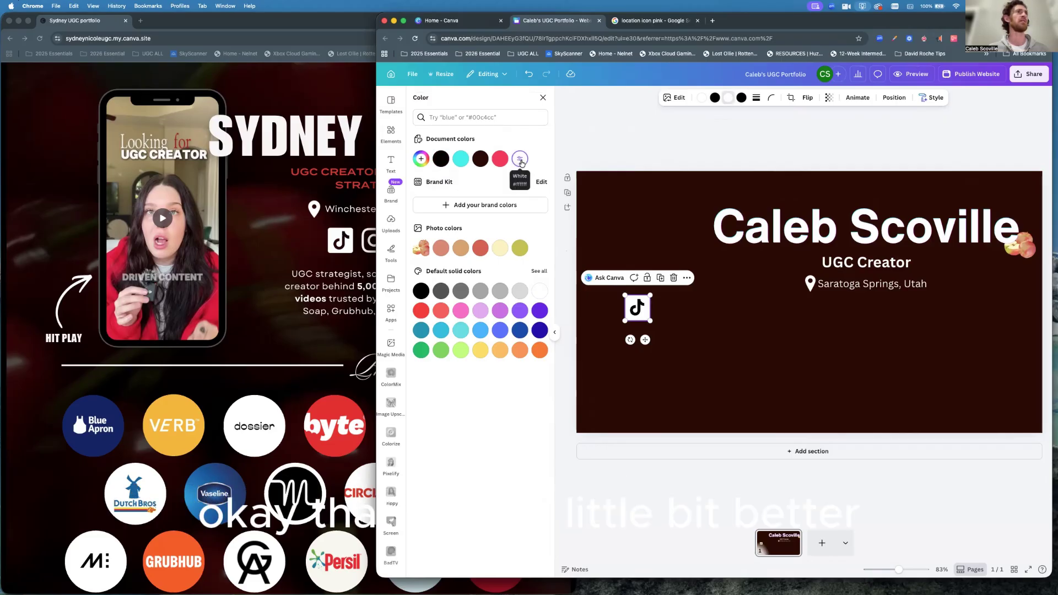
pyautogui.click(716, 99)
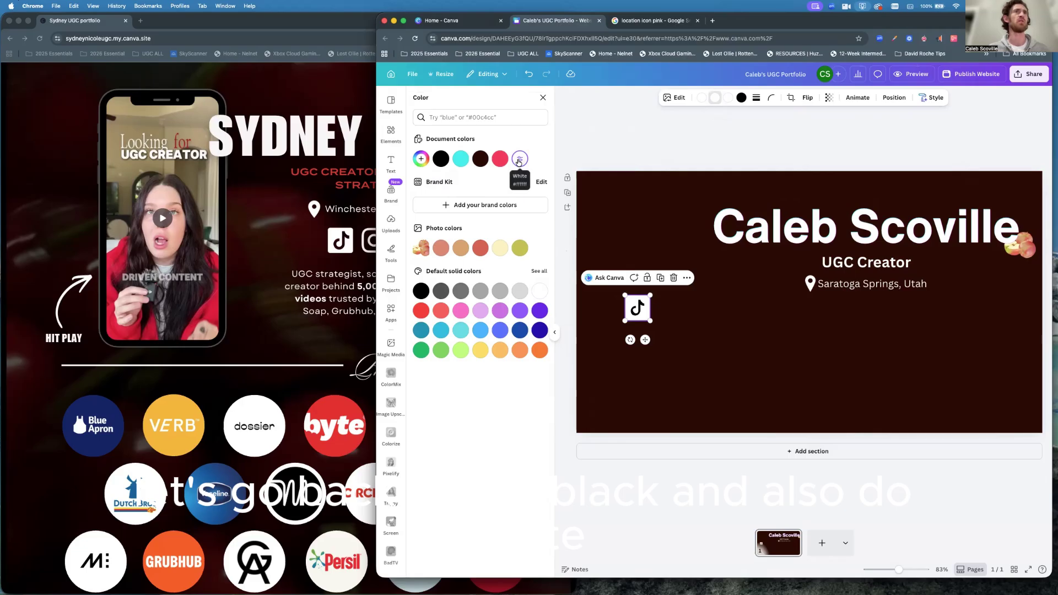
pyautogui.click(441, 159)
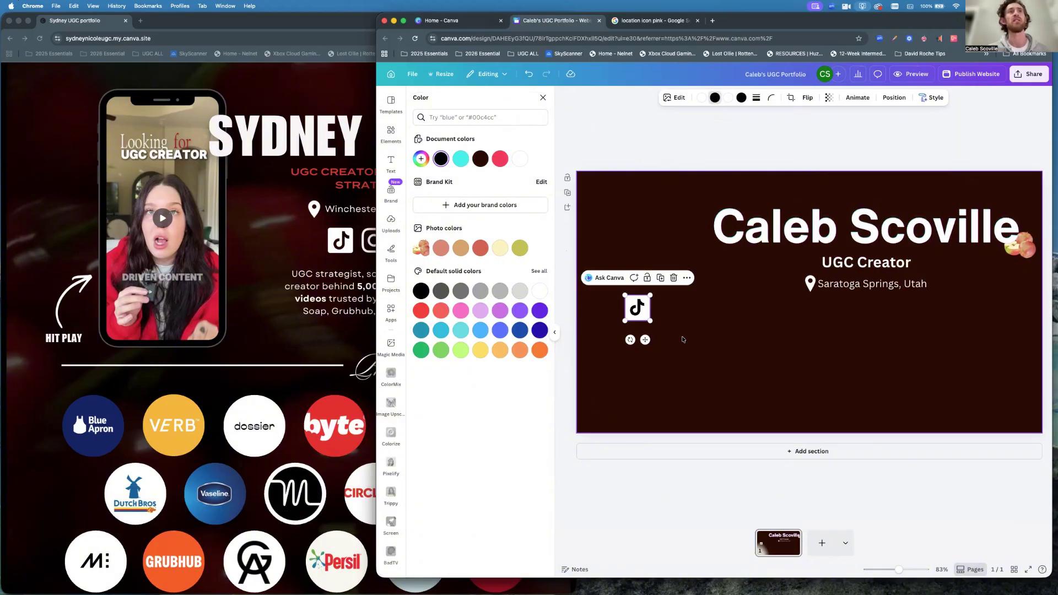
pyautogui.click(685, 339)
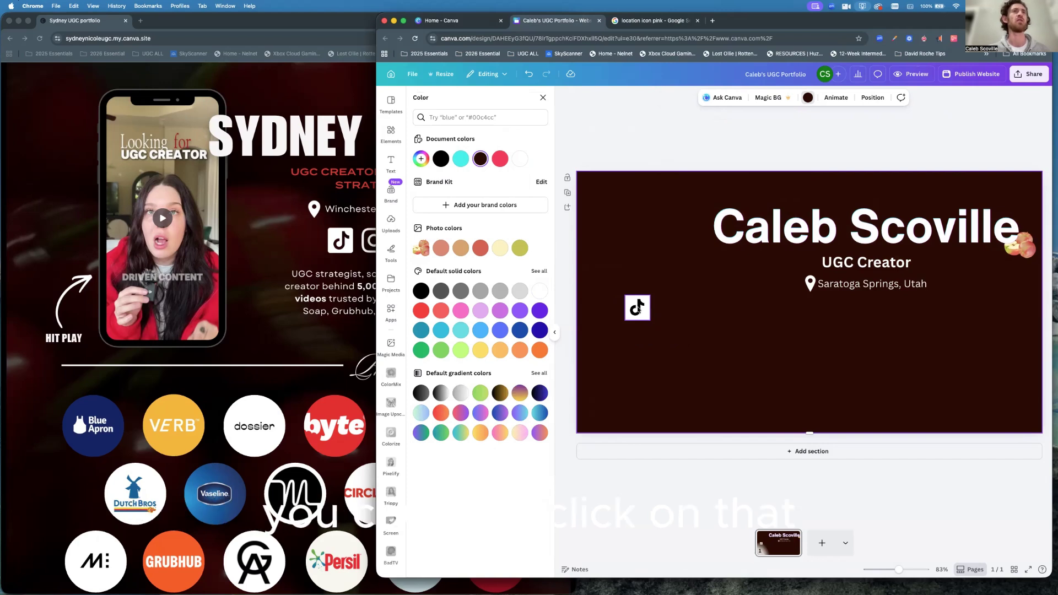
pyautogui.click(638, 309)
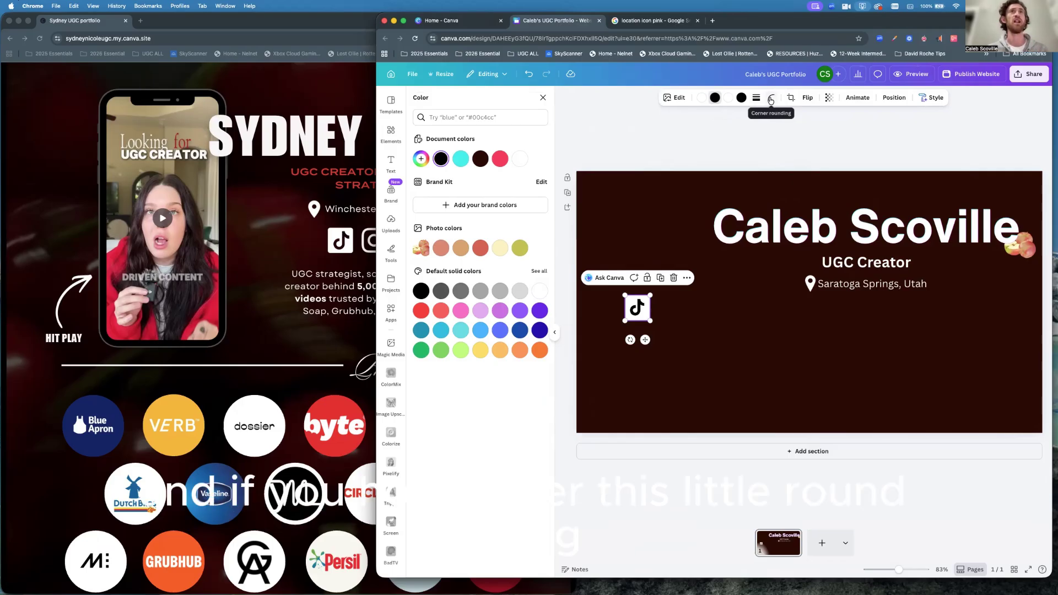
# Set the TikTok tile's corner rounding, trying about 13 before settling on 10.
pyautogui.click(771, 98)
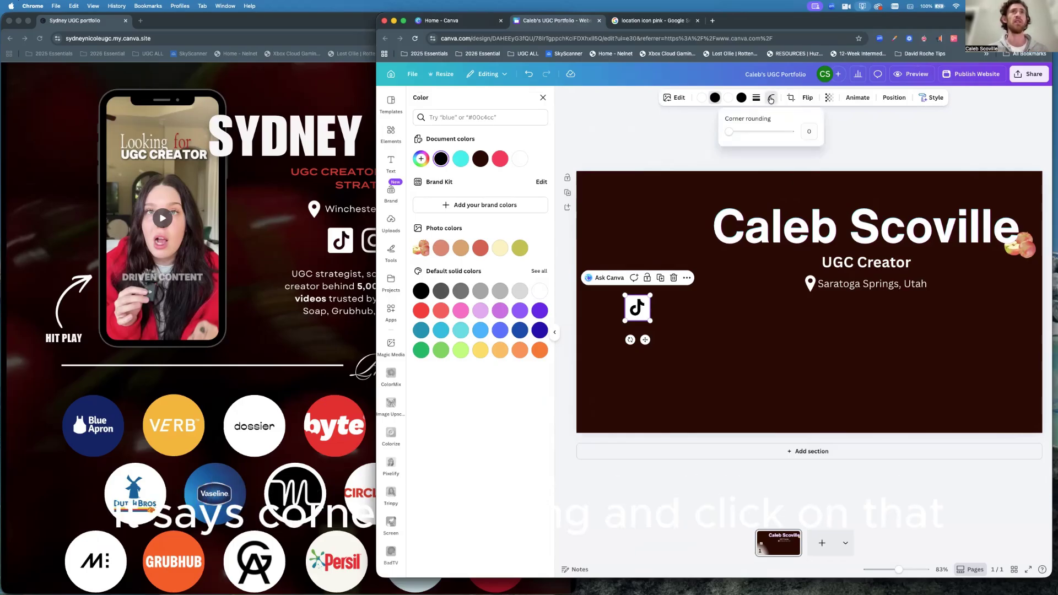
pyautogui.moveTo(729, 131); pyautogui.dragTo(738, 134)
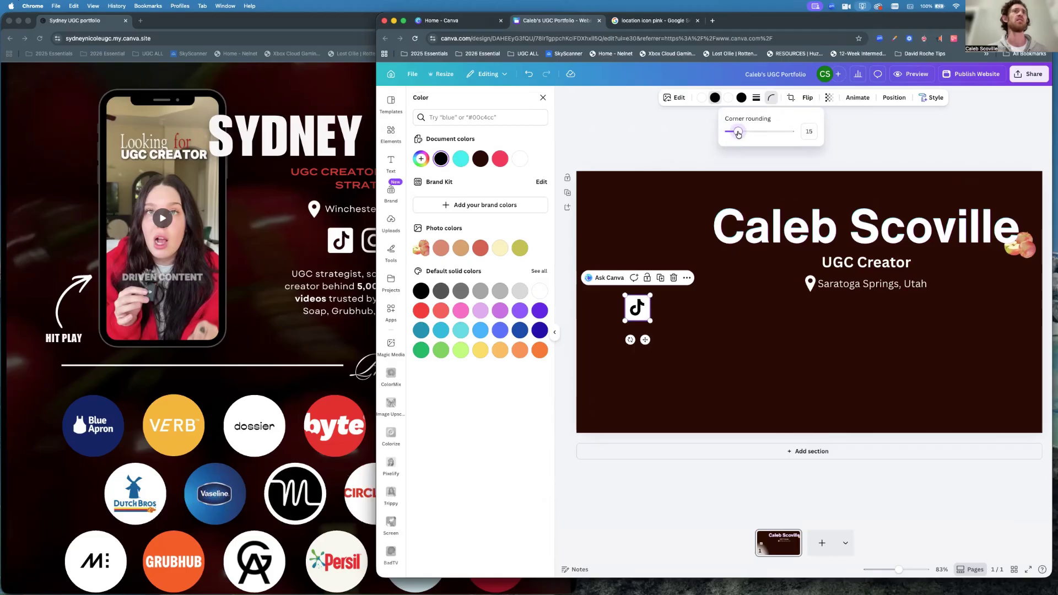
pyautogui.click(685, 345)
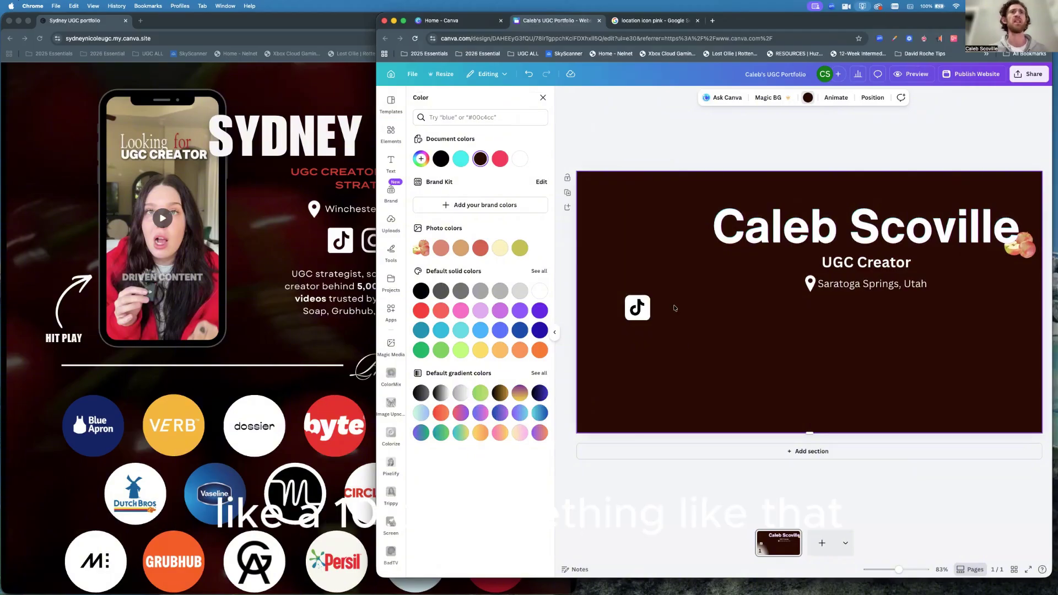
pyautogui.click(643, 310)
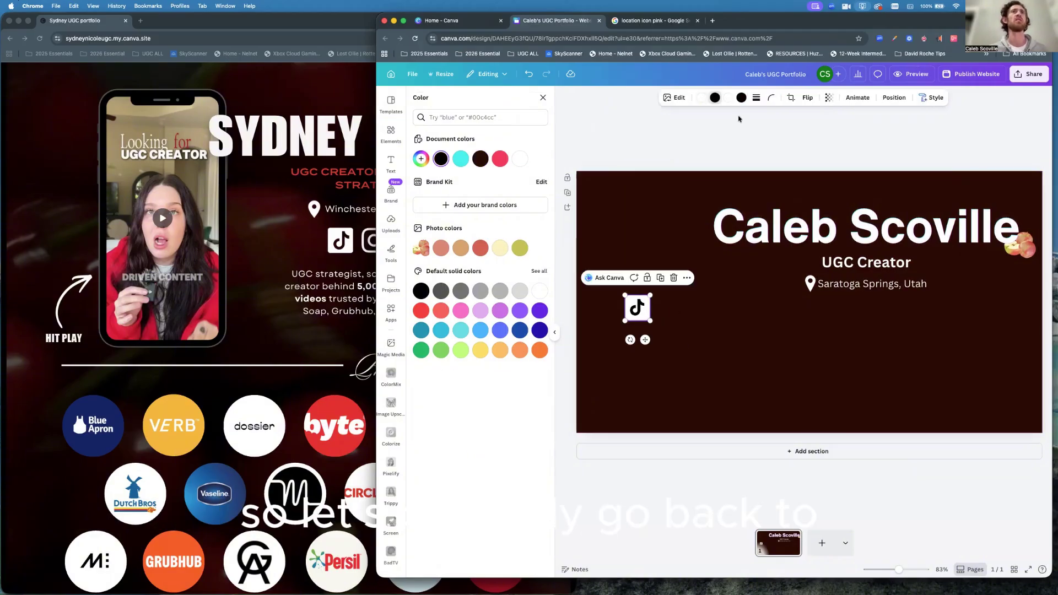
pyautogui.click(771, 100)
pyautogui.moveTo(738, 132); pyautogui.dragTo(735, 135)
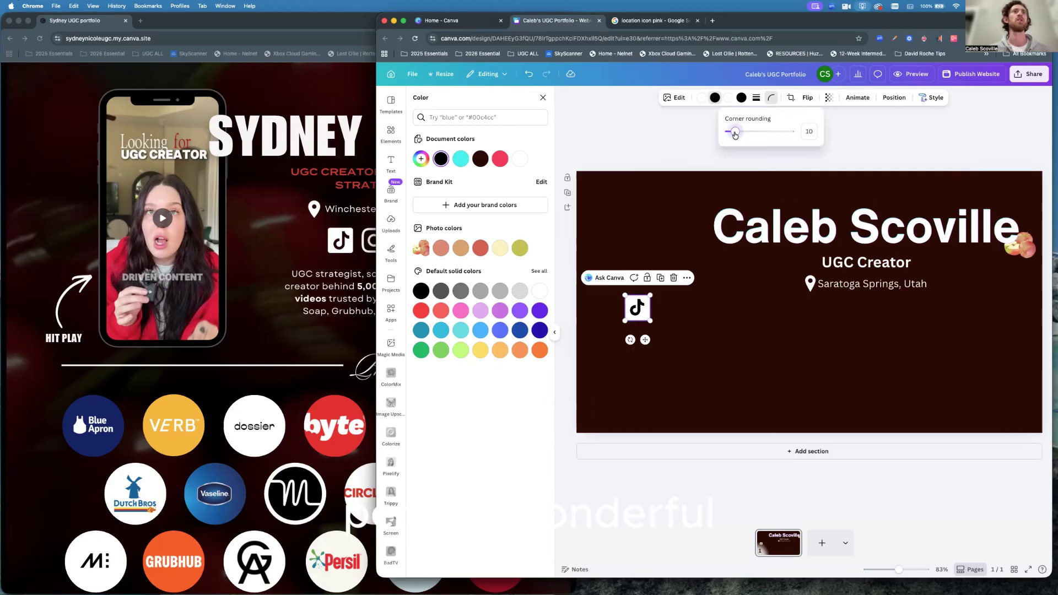
pyautogui.click(708, 316)
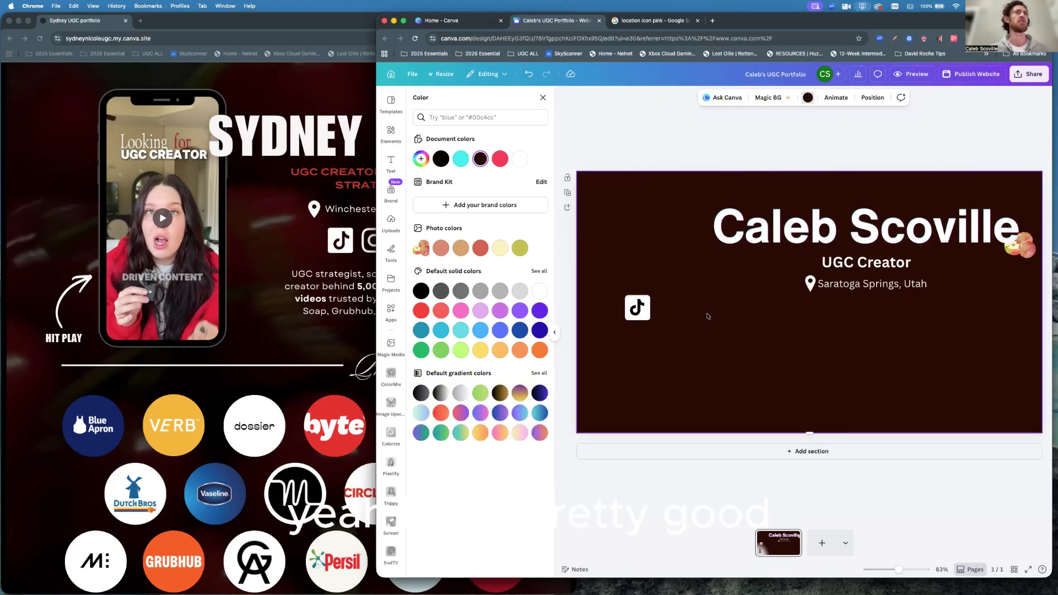
# Search Elements for 'instagram' and add the black Instagram graphic.
pyautogui.click(448, 117)
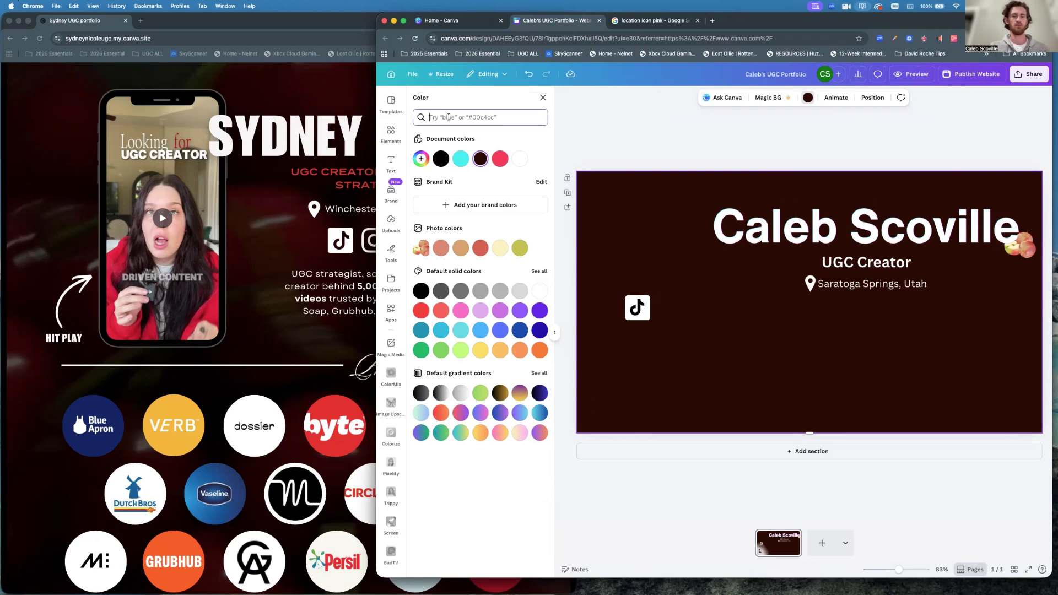
pyautogui.write('in')
pyautogui.press('BackSpace')
pyautogui.press('BackSpace')
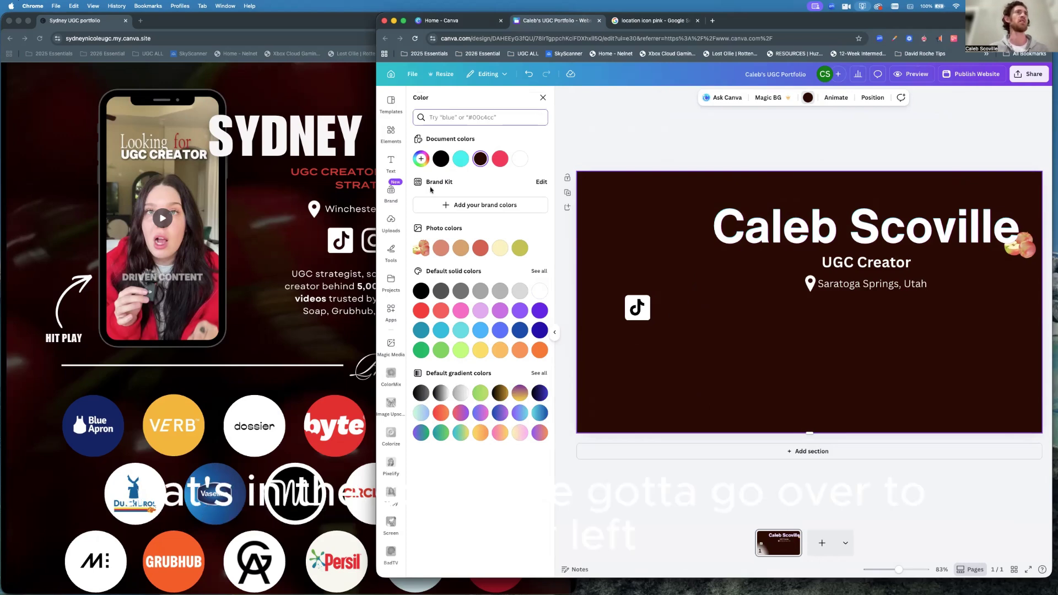
pyautogui.click(389, 139)
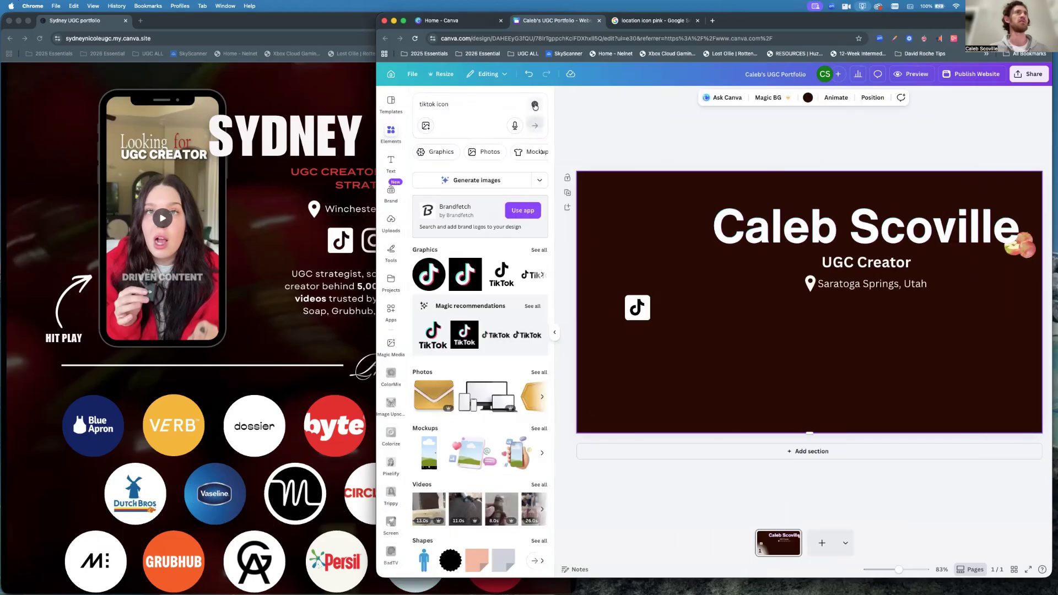
pyautogui.click(535, 104)
pyautogui.write('insta')
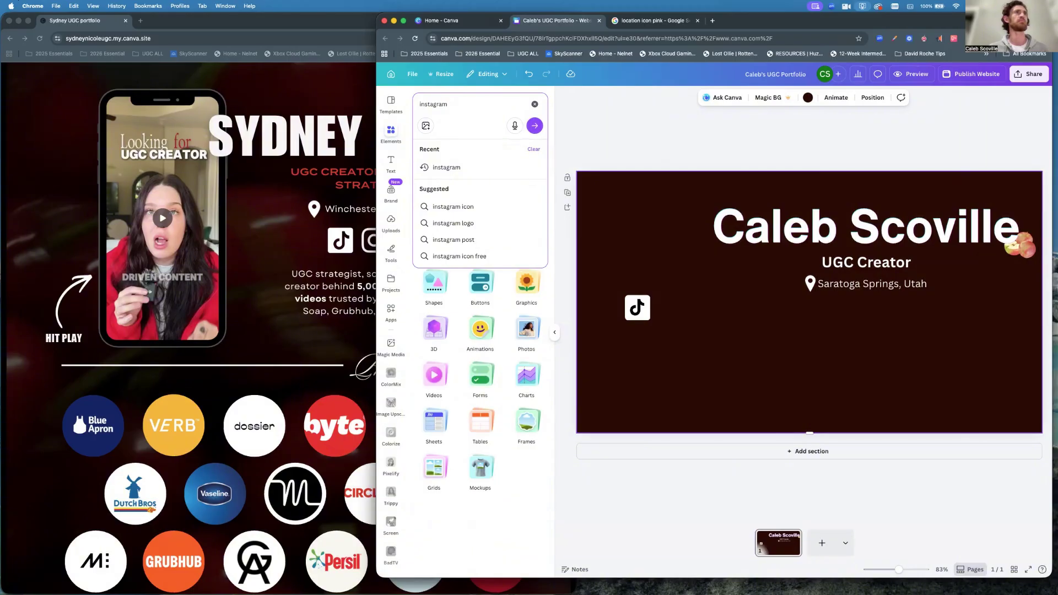
pyautogui.write('gram')
pyautogui.click(447, 208)
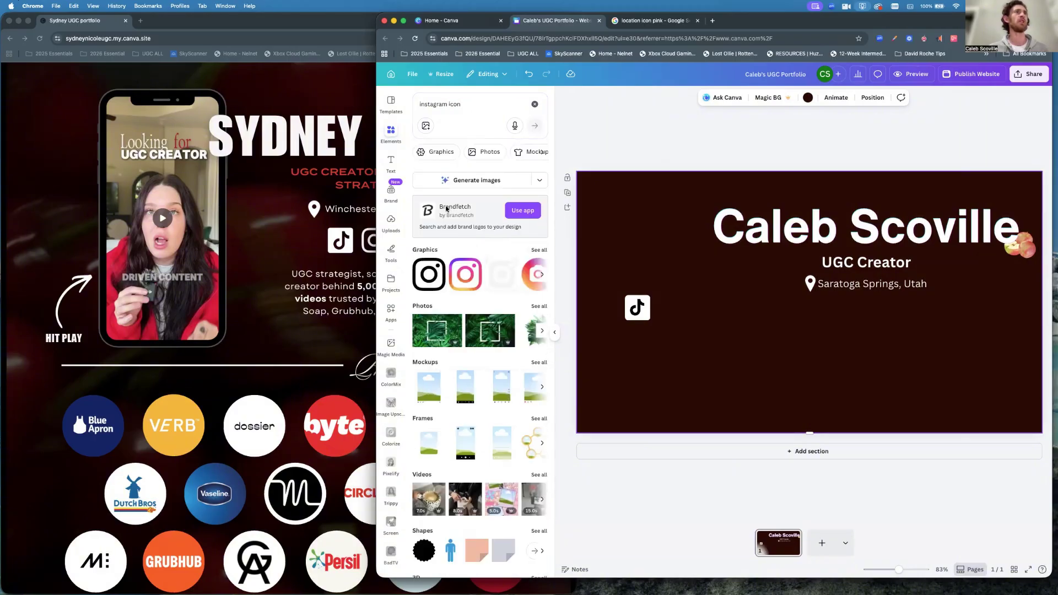
pyautogui.click(428, 274)
# Place the Instagram icon beside TikTok at 74×74 and make it white.
pyautogui.moveTo(775, 330); pyautogui.dragTo(699, 330)
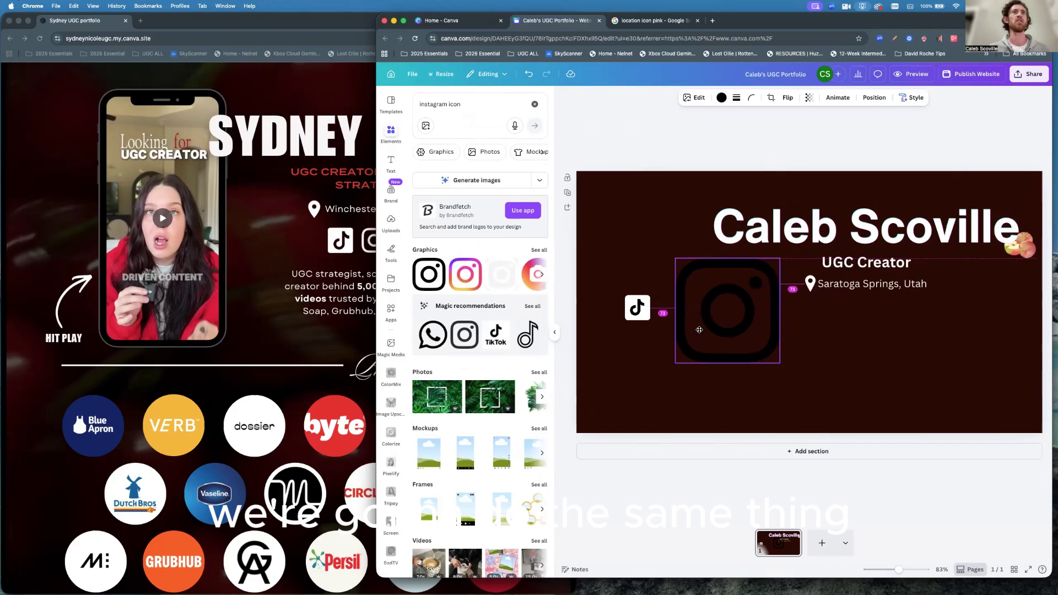
pyautogui.moveTo(780, 259); pyautogui.dragTo(671, 309)
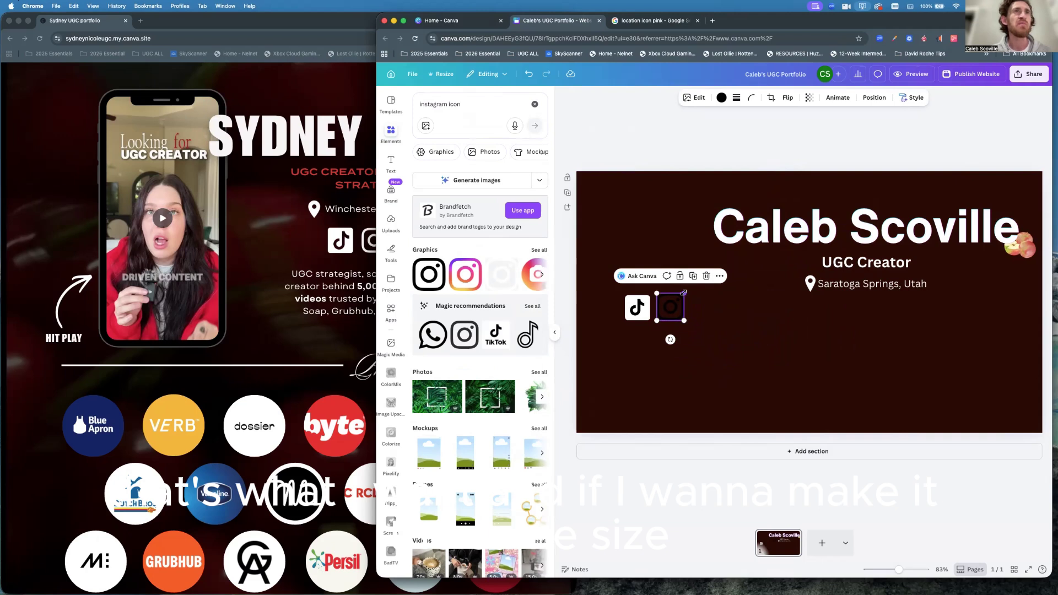
pyautogui.moveTo(684, 293); pyautogui.dragTo(682, 295)
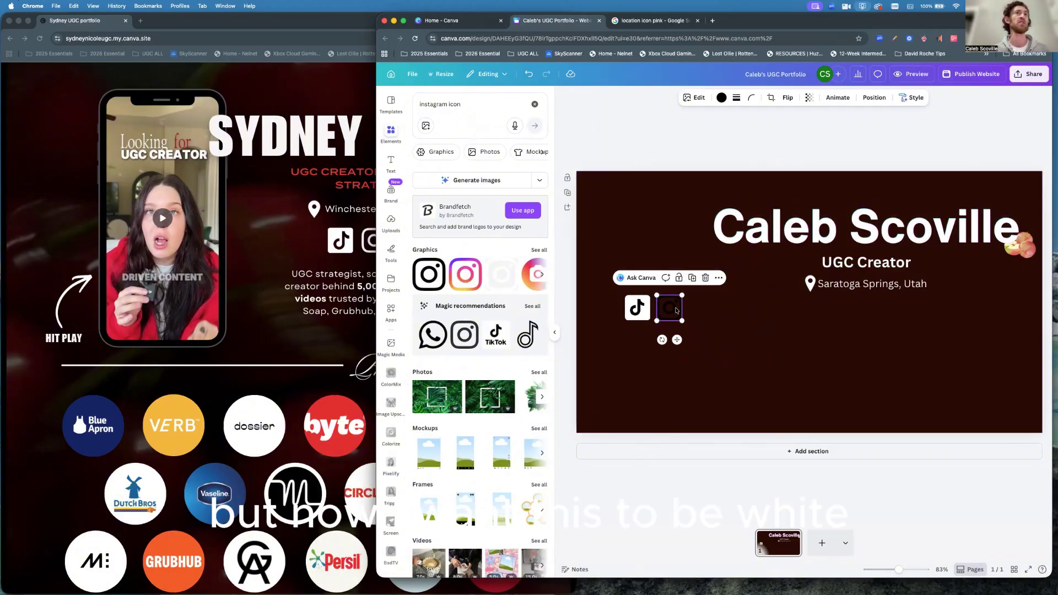
pyautogui.click(722, 98)
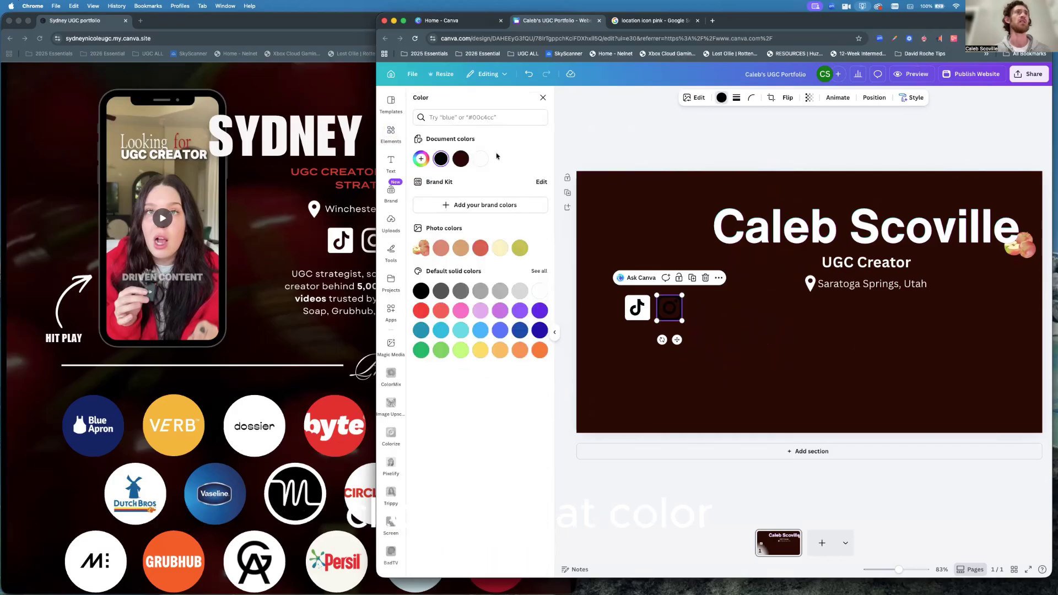
pyautogui.click(480, 160)
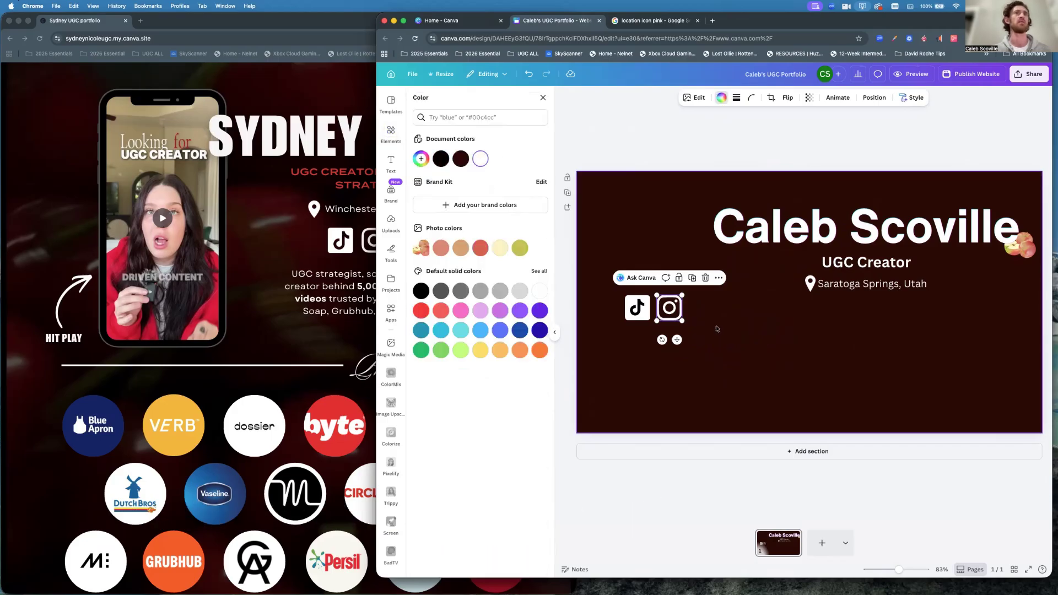
pyautogui.click(715, 329)
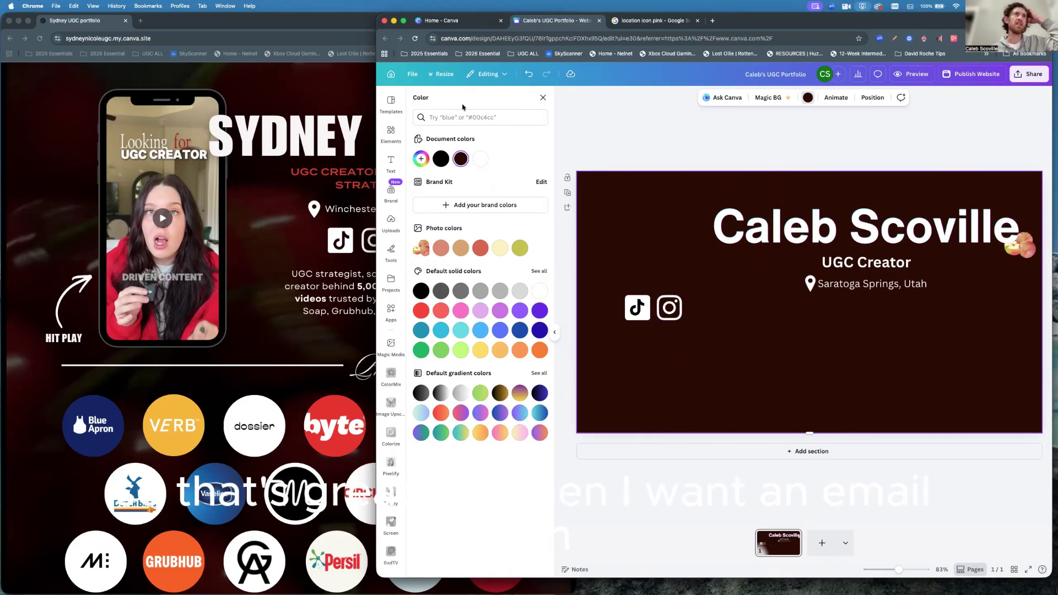
pyautogui.click(443, 118)
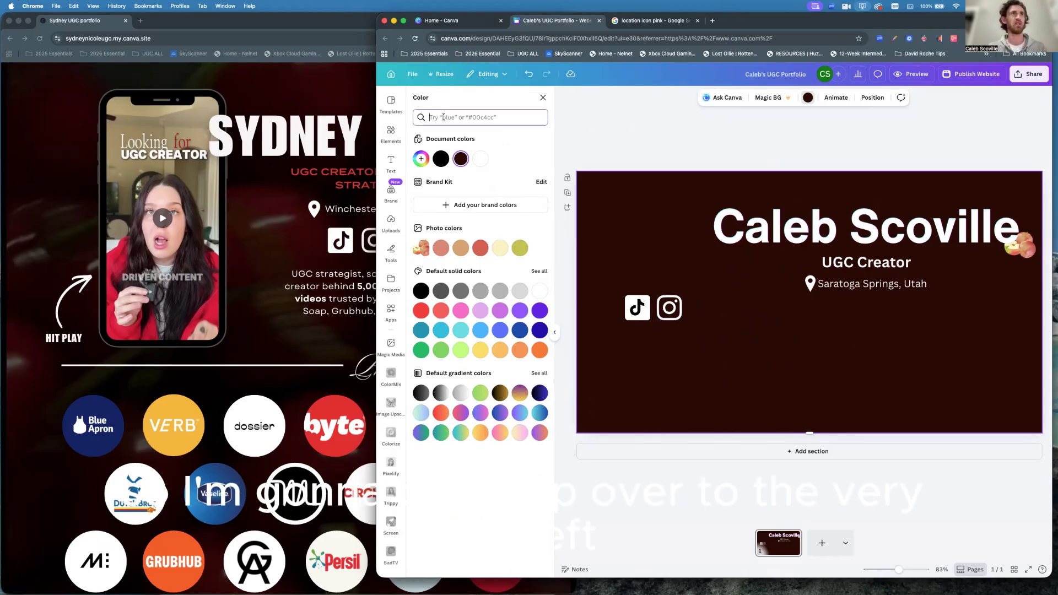
# Search Elements for 'email' and show all the email icon graphic results.
pyautogui.click(392, 132)
pyautogui.moveTo(467, 107); pyautogui.dragTo(416, 101)
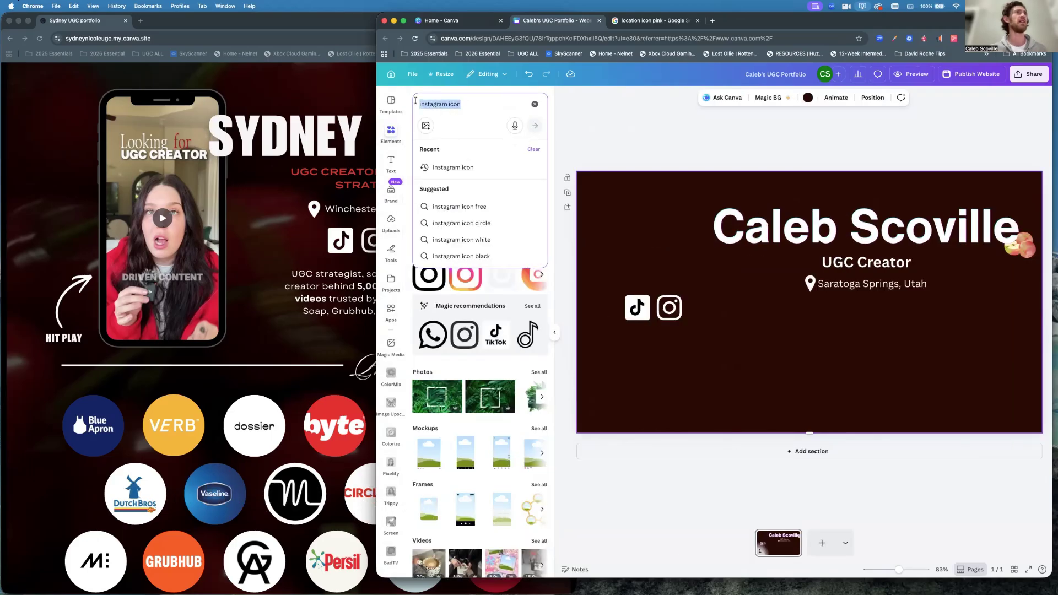
pyautogui.write('email')
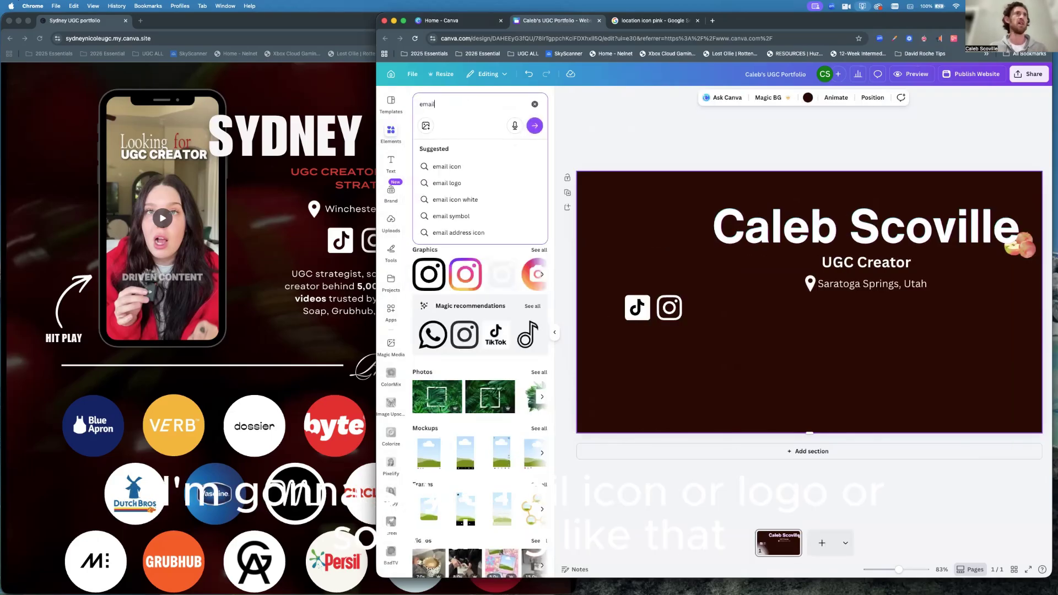
pyautogui.click(450, 167)
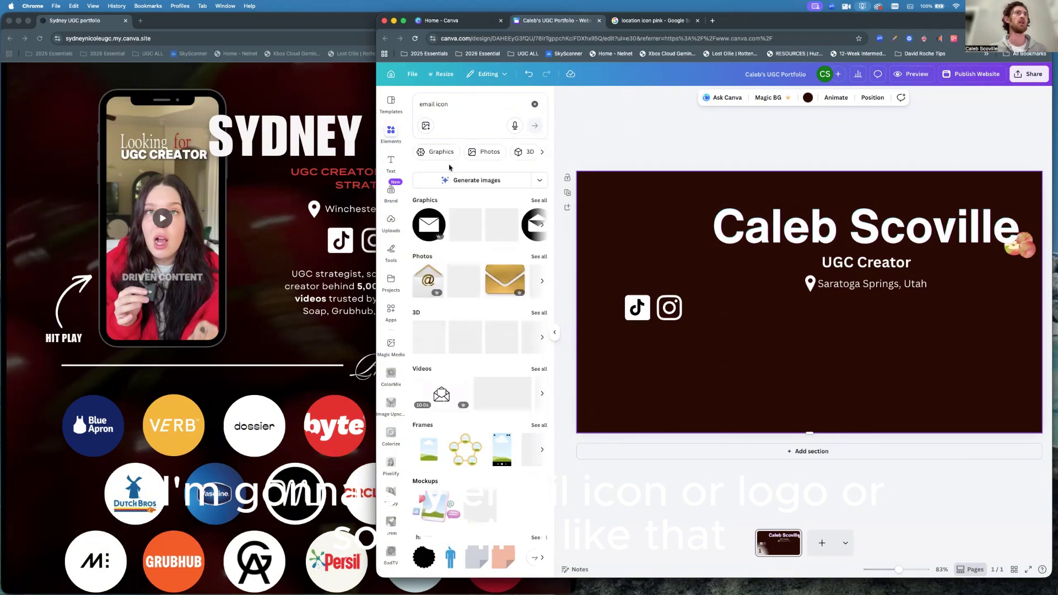
pyautogui.click(363, 263)
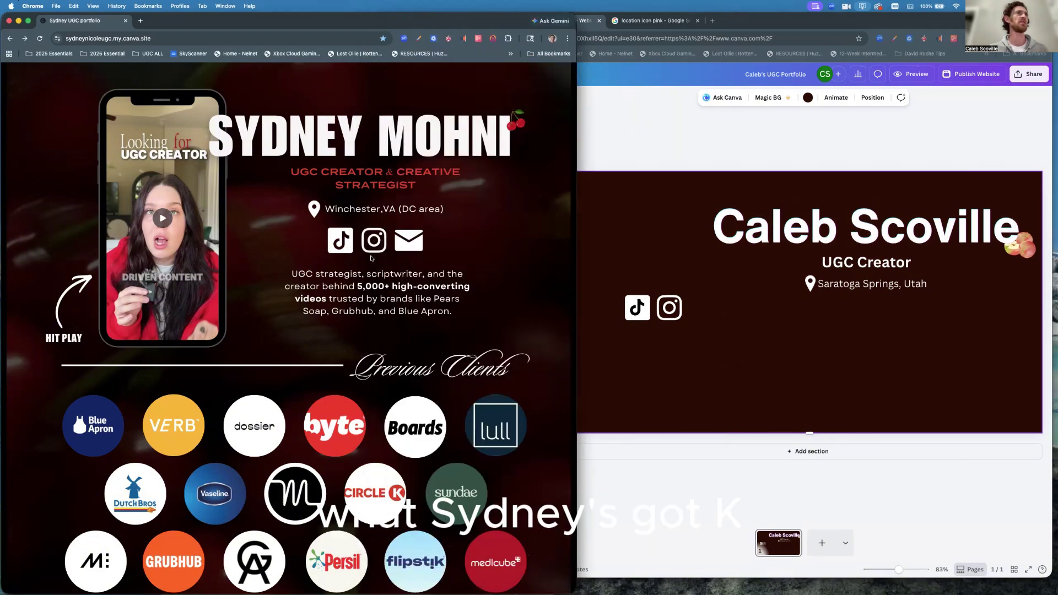
pyautogui.click(610, 222)
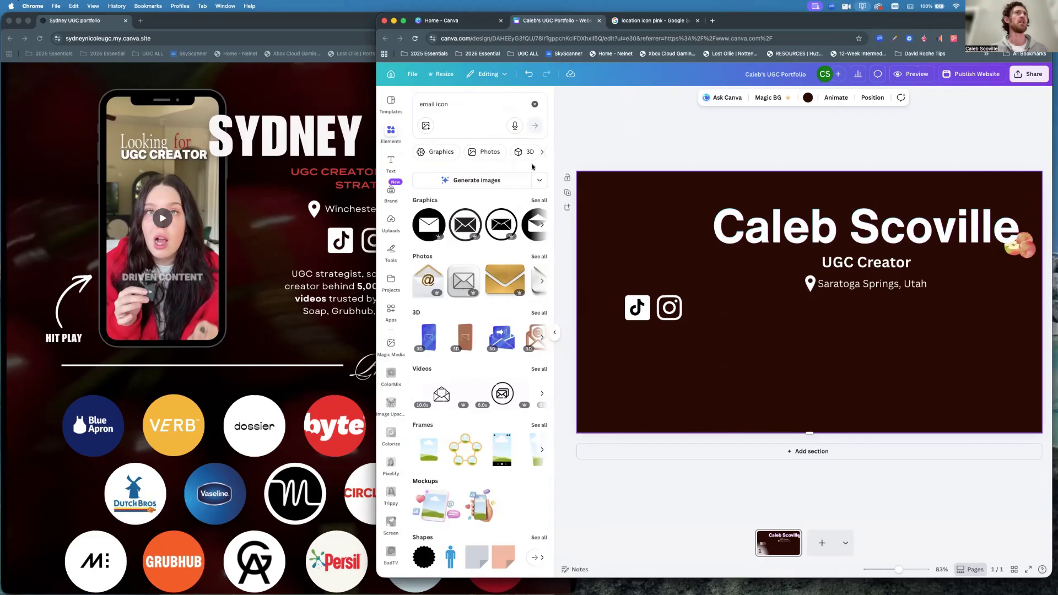
pyautogui.click(539, 201)
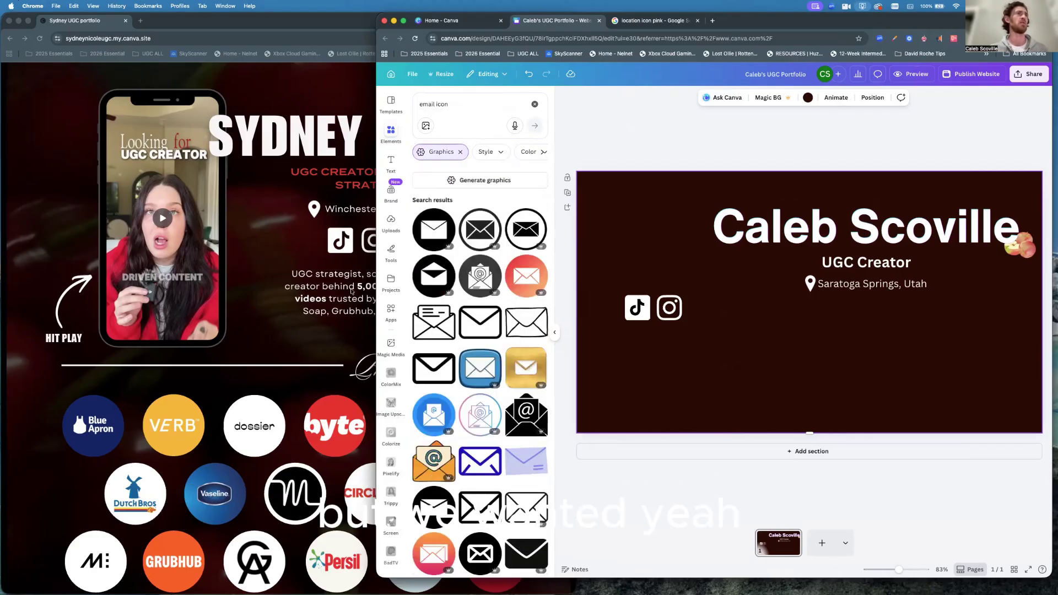
# Add an envelope graphic, shrink it to about half and line it up beside Instagram.
pyautogui.click(352, 291)
pyautogui.click(624, 257)
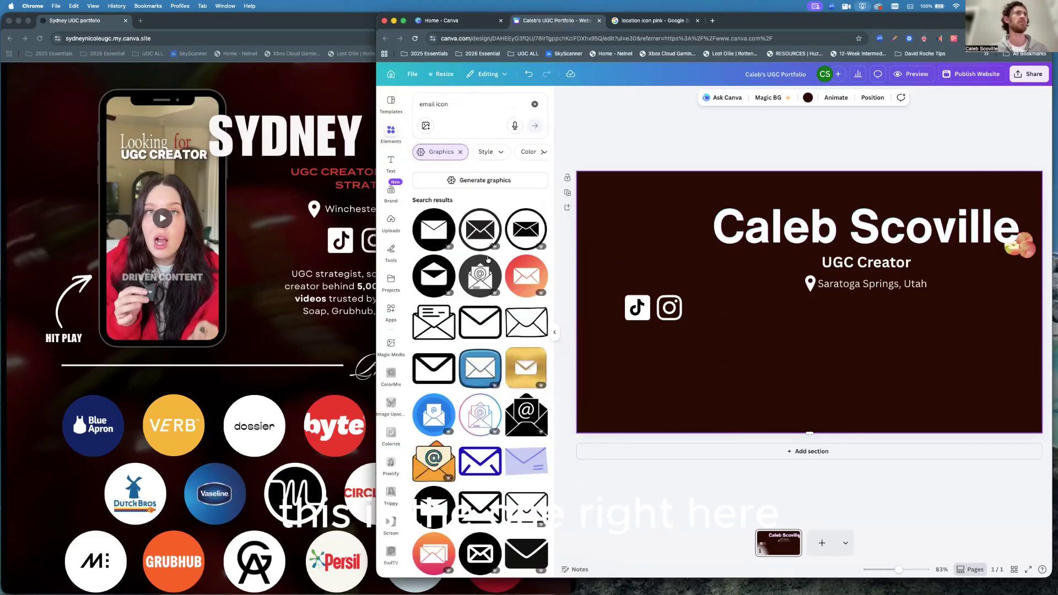
pyautogui.click(480, 327)
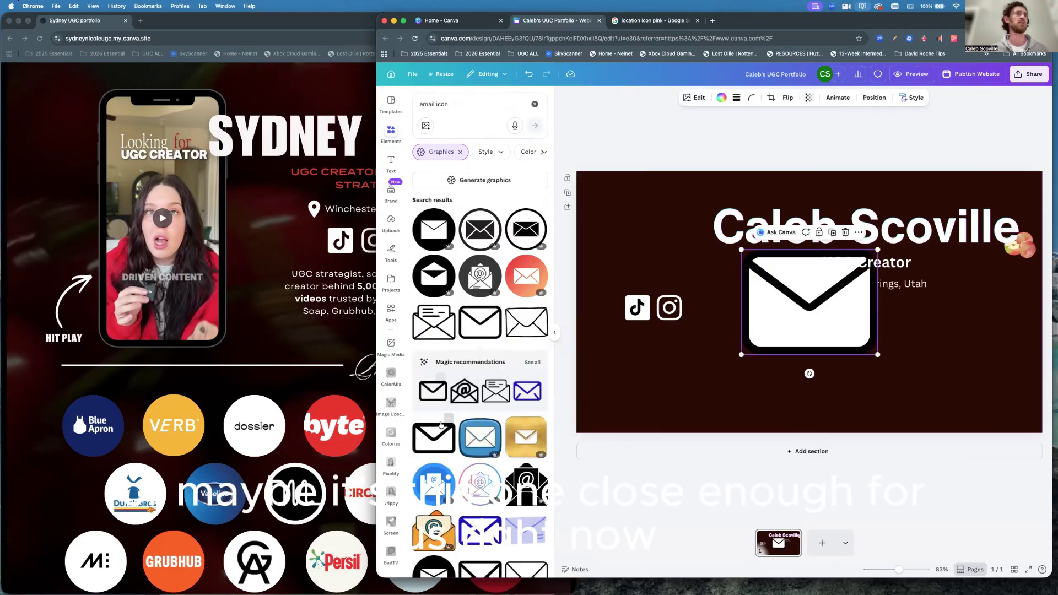
pyautogui.moveTo(877, 250); pyautogui.dragTo(722, 297)
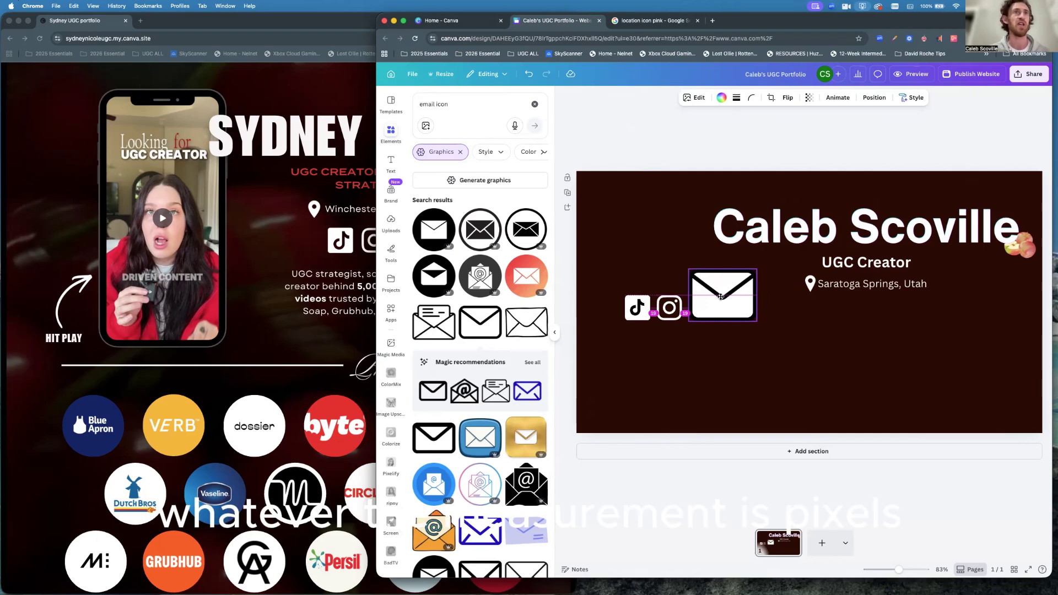
pyautogui.moveTo(721, 296); pyautogui.dragTo(721, 296)
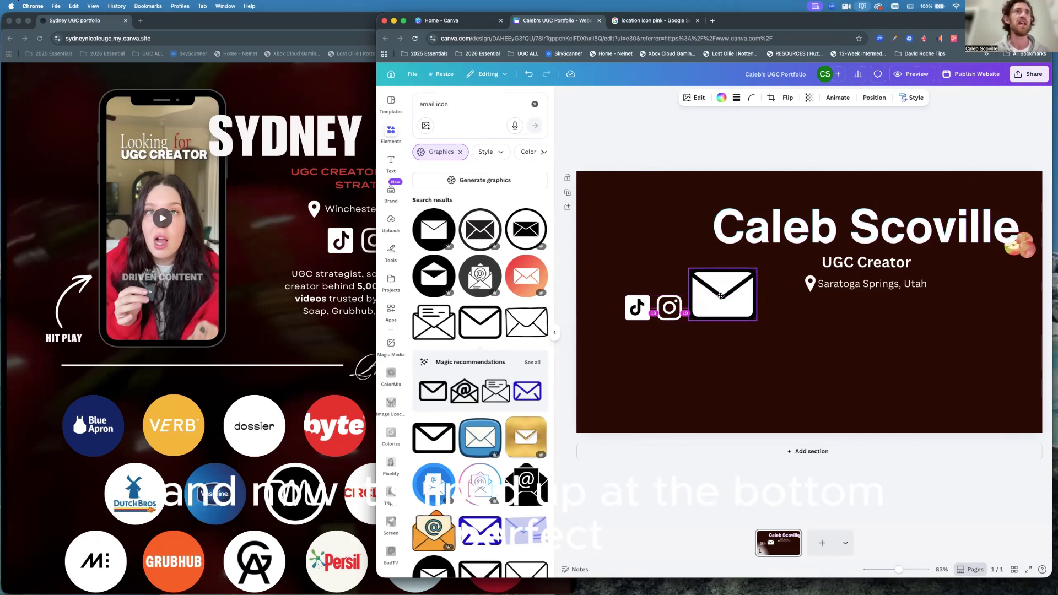
pyautogui.moveTo(721, 296)
pyautogui.mouseDown()
pyautogui.moveTo(750, 272)
pyautogui.moveTo(722, 296)
pyautogui.mouseUp()
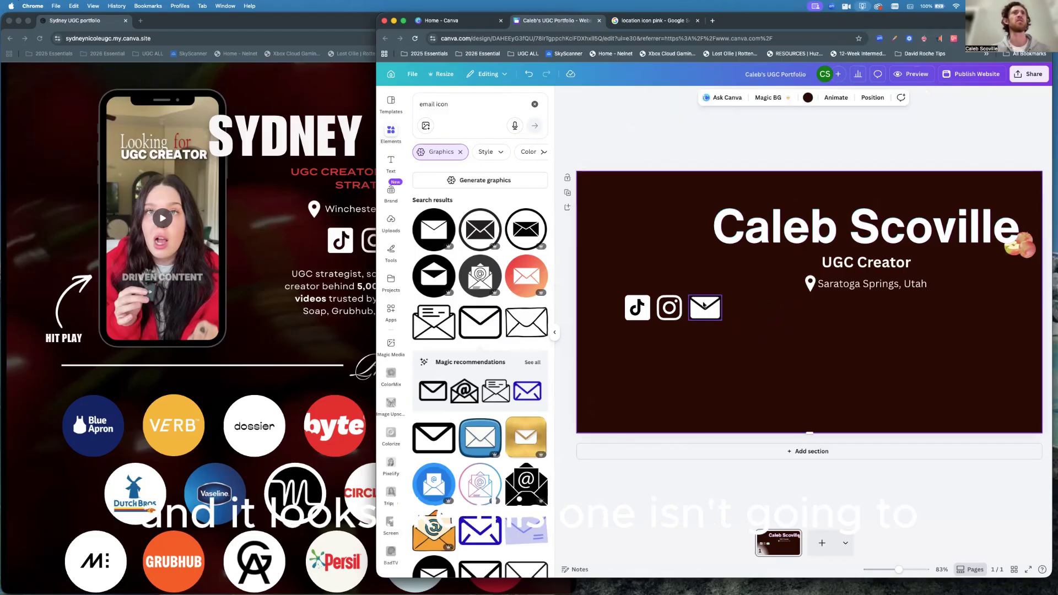
# Make the envelope icon white after trying black, then select all three icons.
pyautogui.click(722, 98)
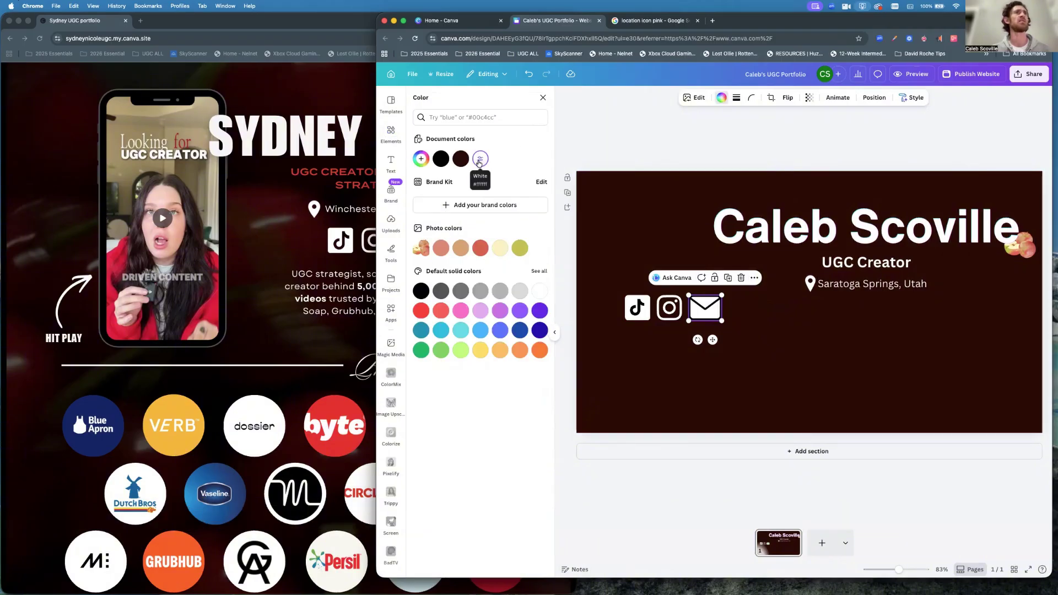
pyautogui.click(440, 159)
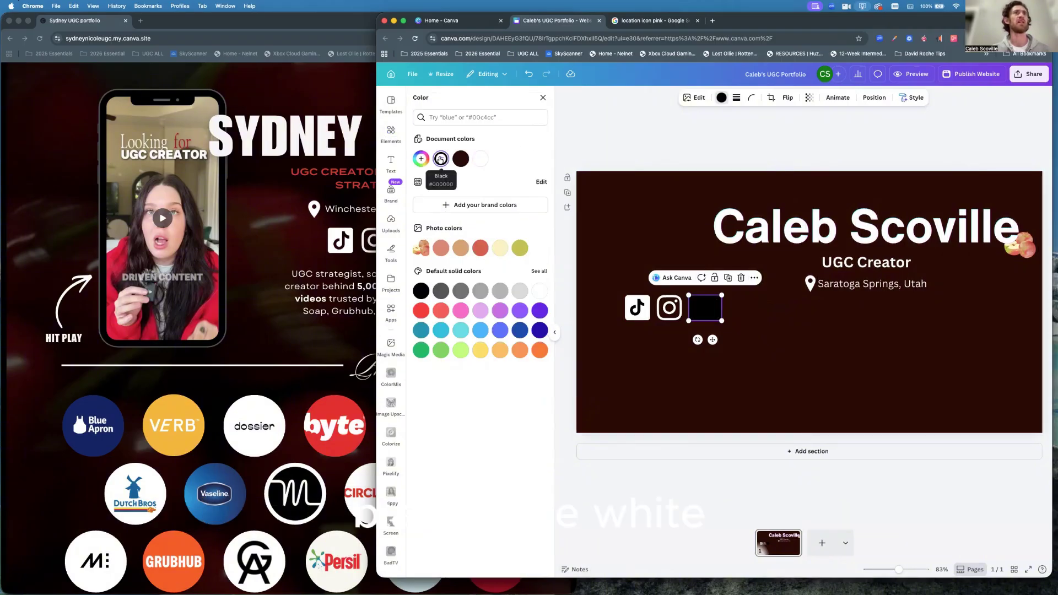
pyautogui.click(479, 160)
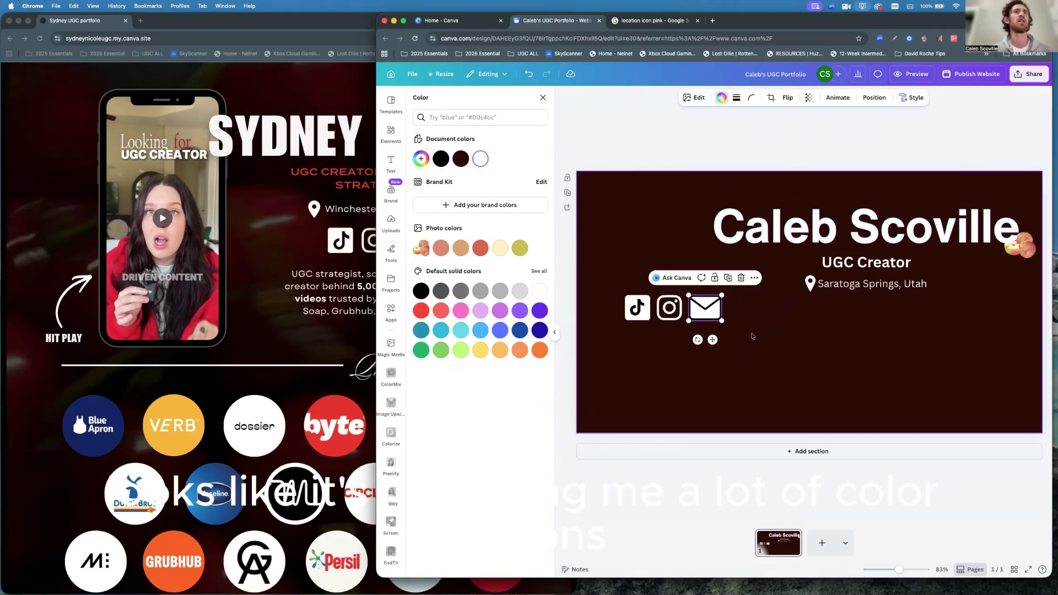
pyautogui.click(309, 277)
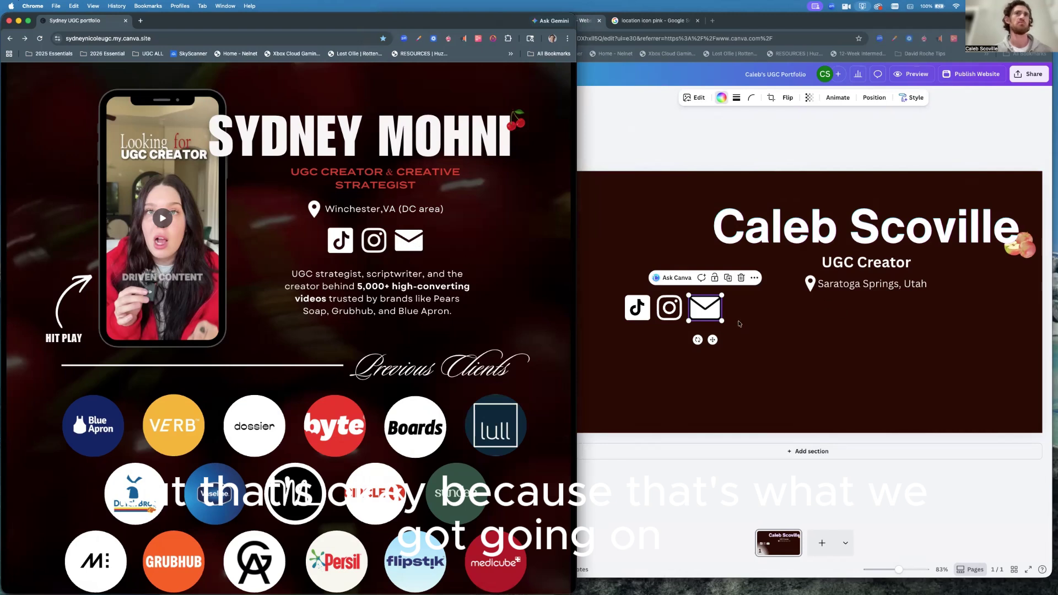
pyautogui.click(739, 323)
pyautogui.click(736, 316)
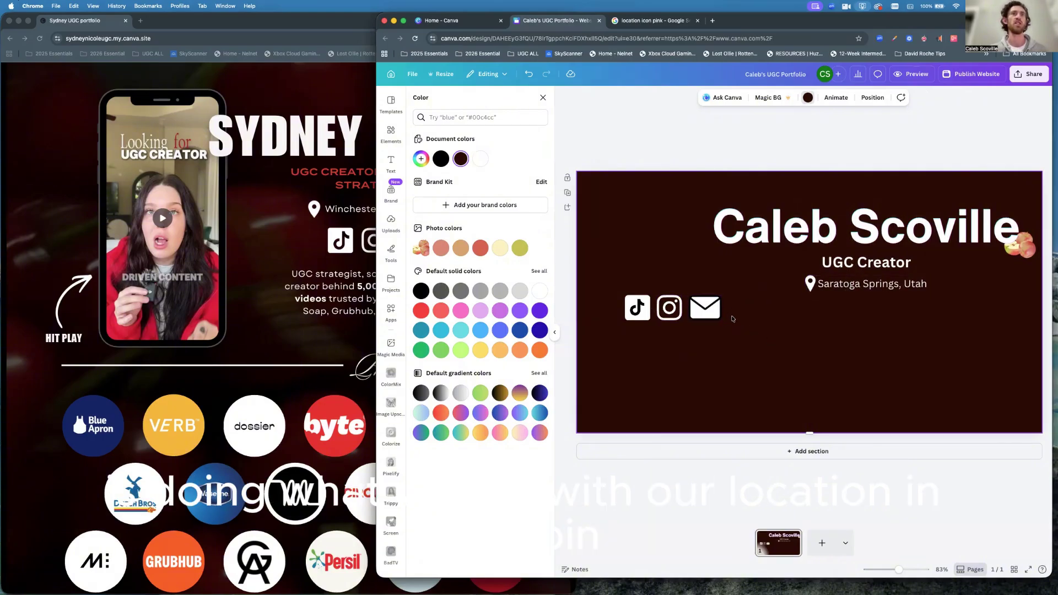
pyautogui.moveTo(737, 331); pyautogui.dragTo(613, 286)
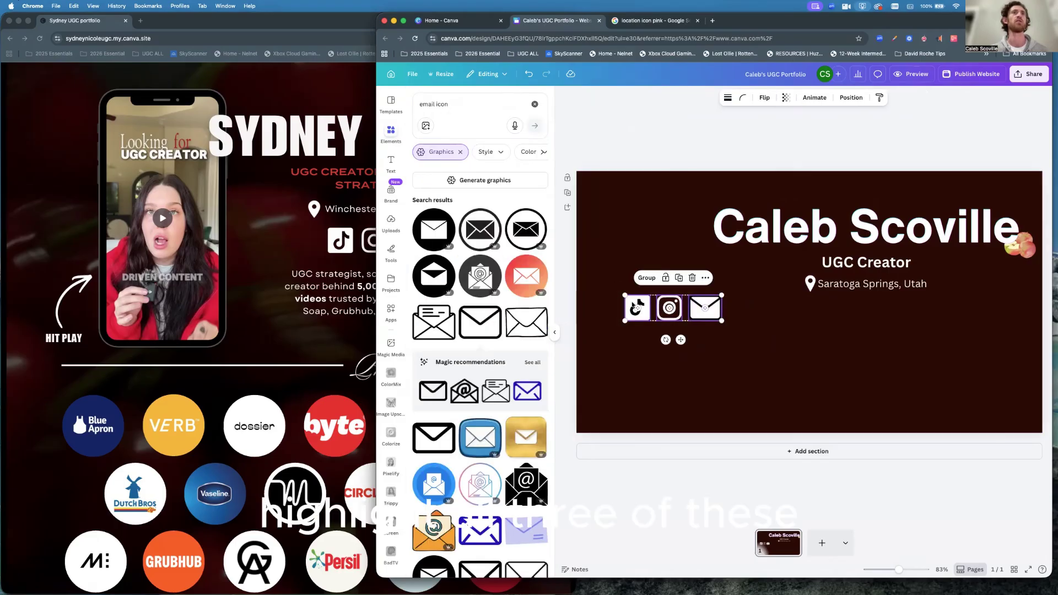
# Group the three icons and centre the group beneath the Saratoga Springs, Utah line.
pyautogui.click(647, 279)
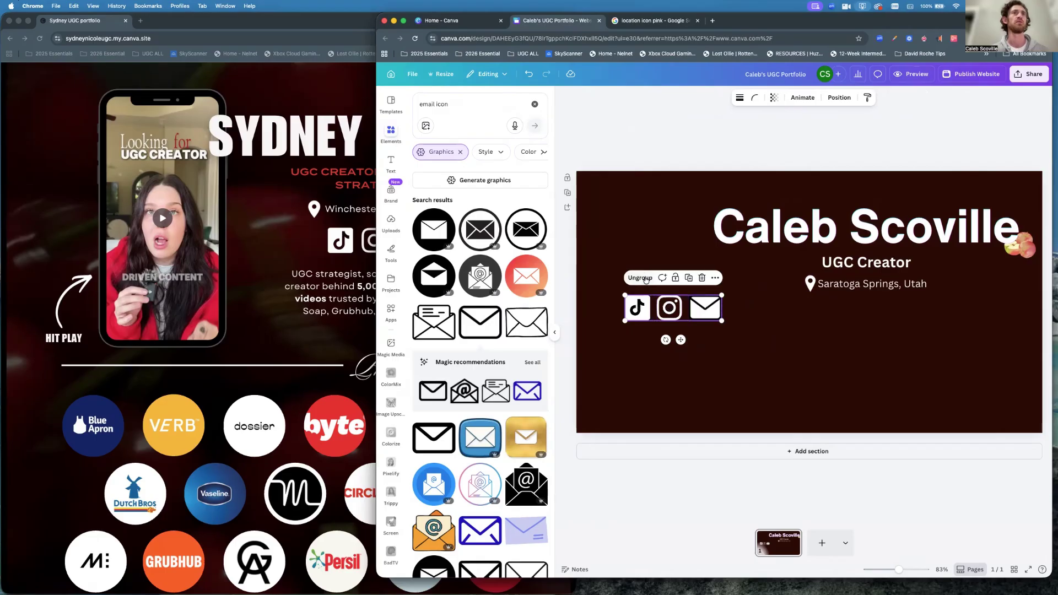
pyautogui.moveTo(668, 310); pyautogui.dragTo(862, 315)
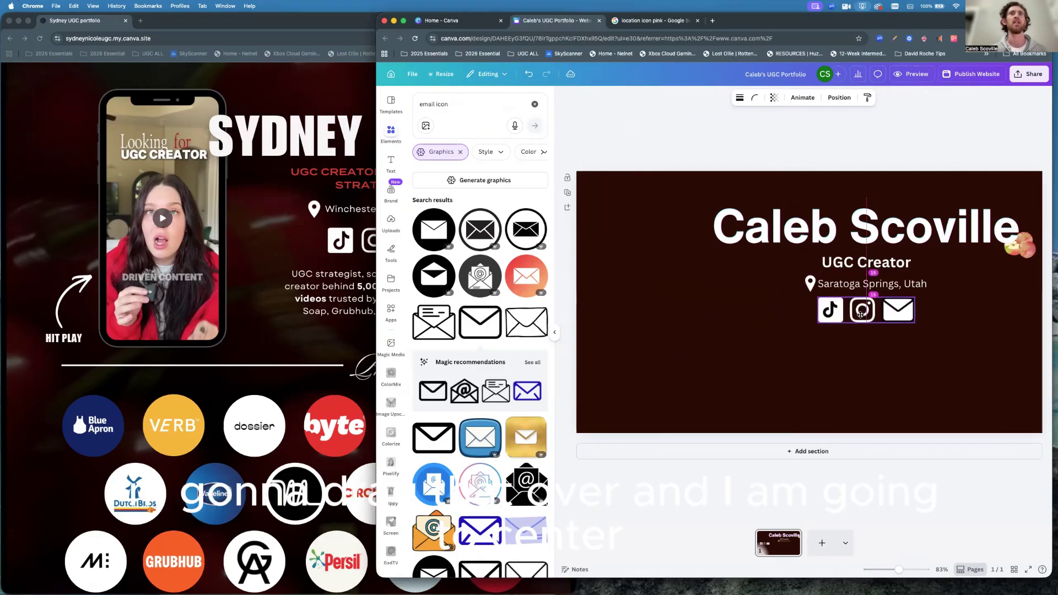
pyautogui.moveTo(861, 314)
pyautogui.mouseDown()
pyautogui.moveTo(862, 326)
pyautogui.moveTo(862, 315)
pyautogui.mouseUp()
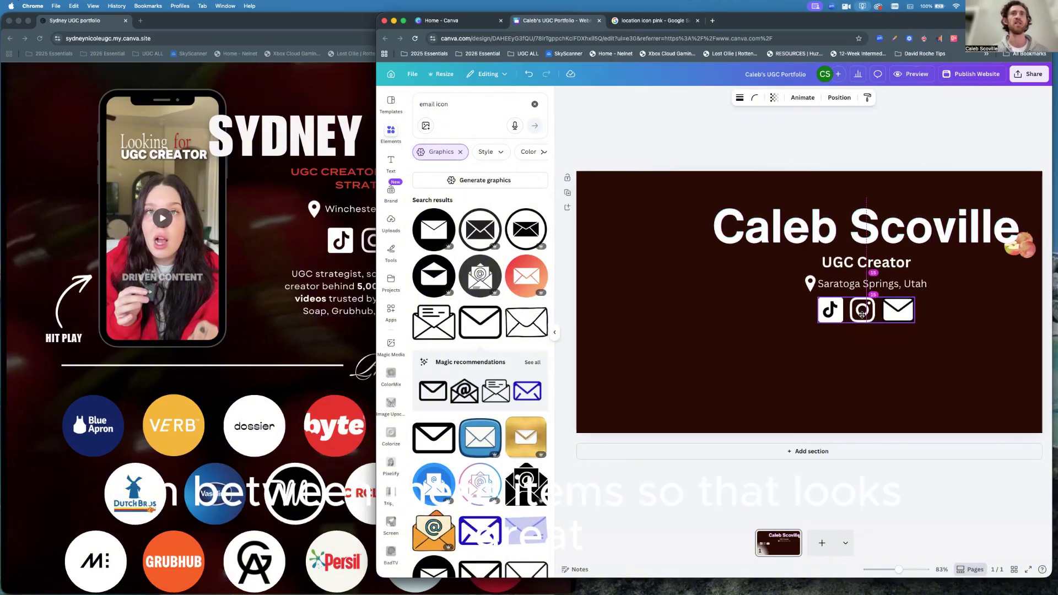
pyautogui.moveTo(862, 315); pyautogui.dragTo(862, 314)
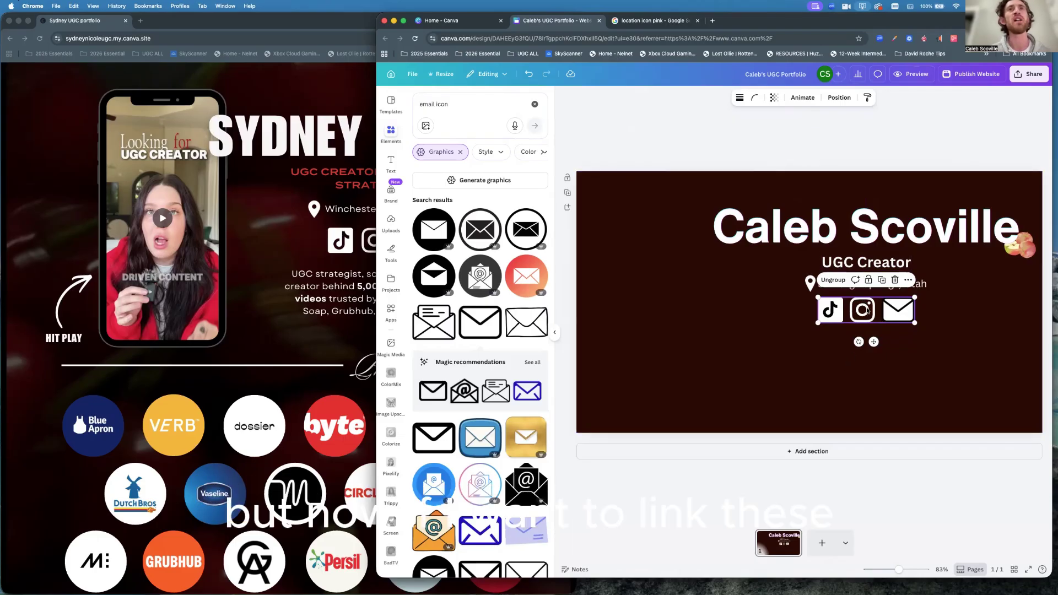
pyautogui.click(347, 248)
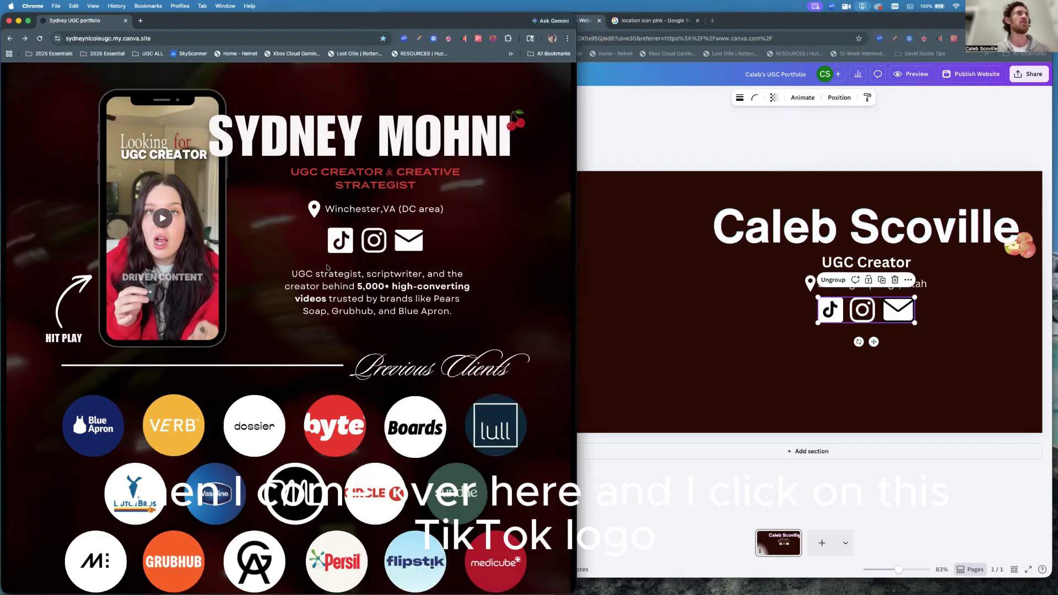
# Open the reference portfolio's TikTok link in a new tab, then return to Canva.
pyautogui.click(340, 243)
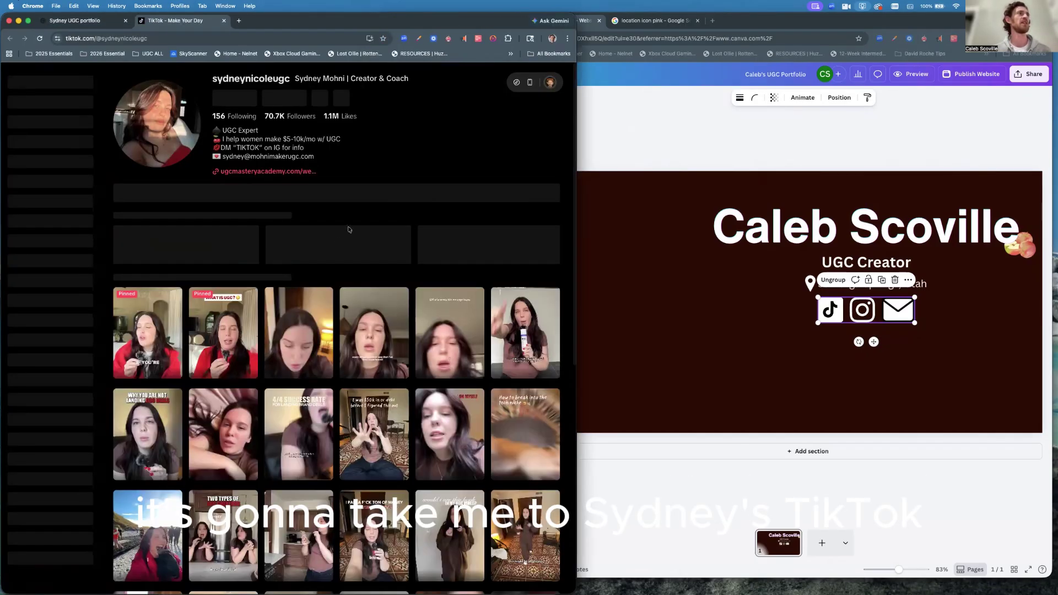
pyautogui.click(91, 22)
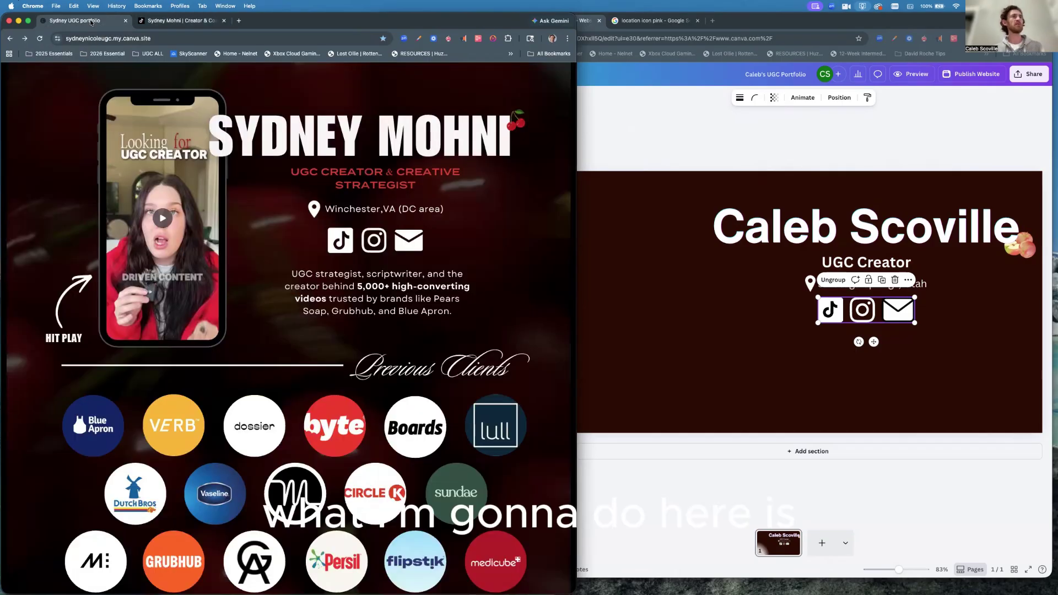
pyautogui.click(781, 347)
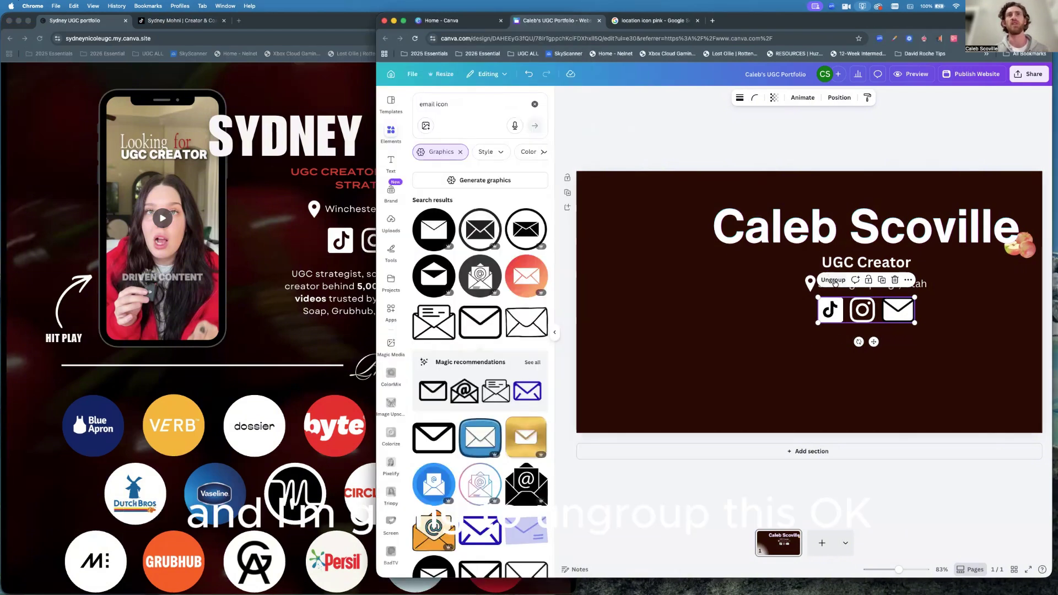
# Ungroup the icons and start adding a link to the TikTok icon alone.
pyautogui.click(833, 280)
pyautogui.click(799, 349)
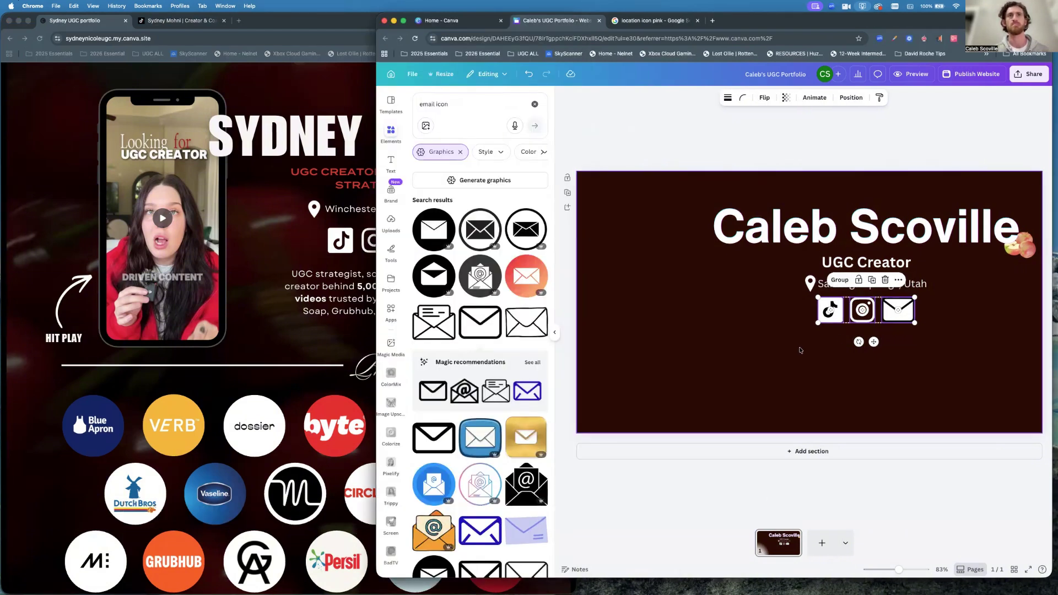
pyautogui.click(830, 311)
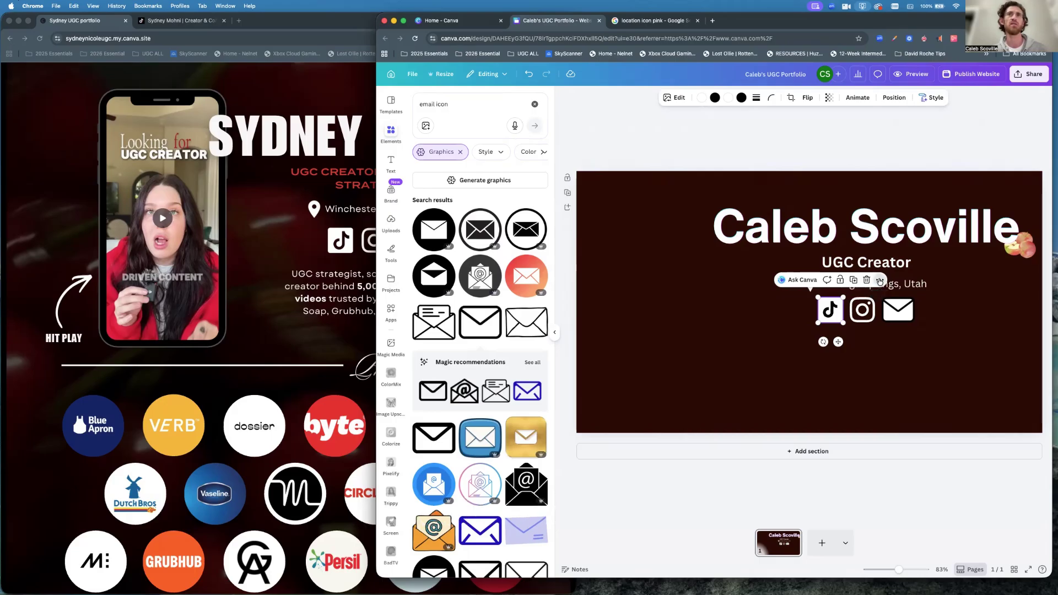
pyautogui.click(880, 280)
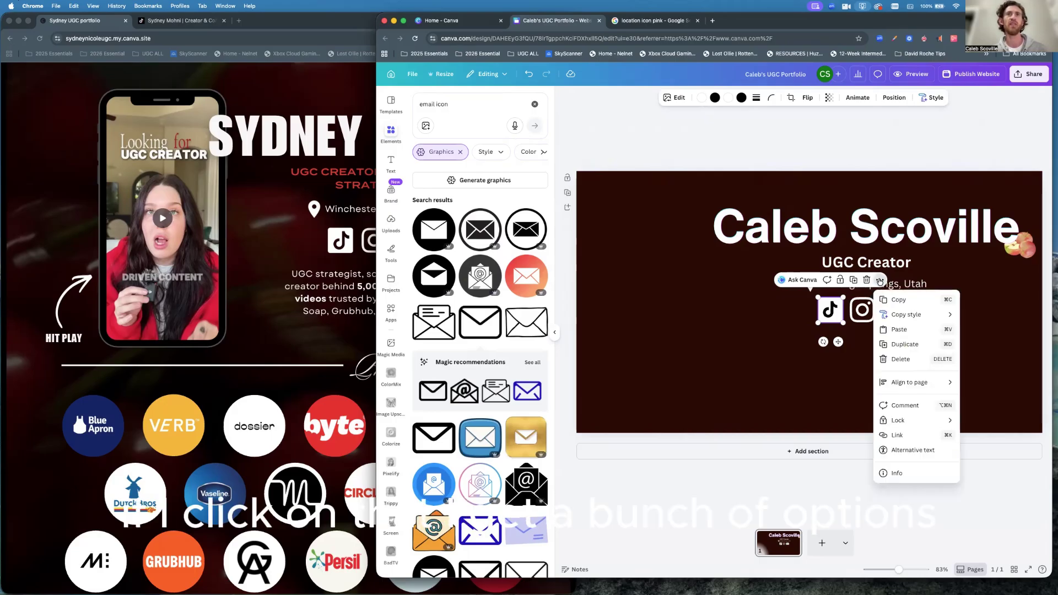
pyautogui.moveTo(906, 427)
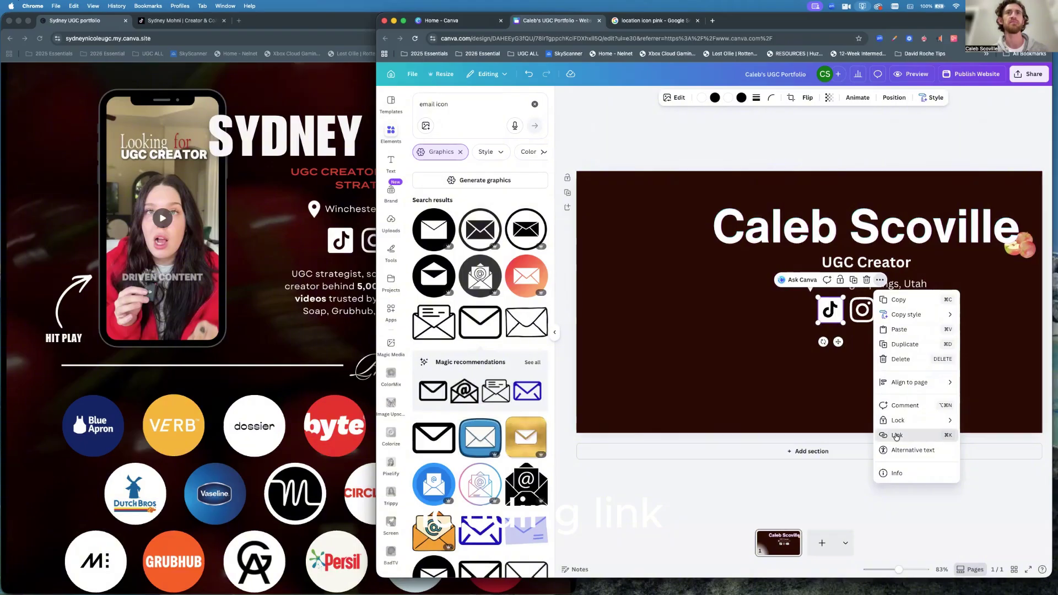
pyautogui.click(896, 436)
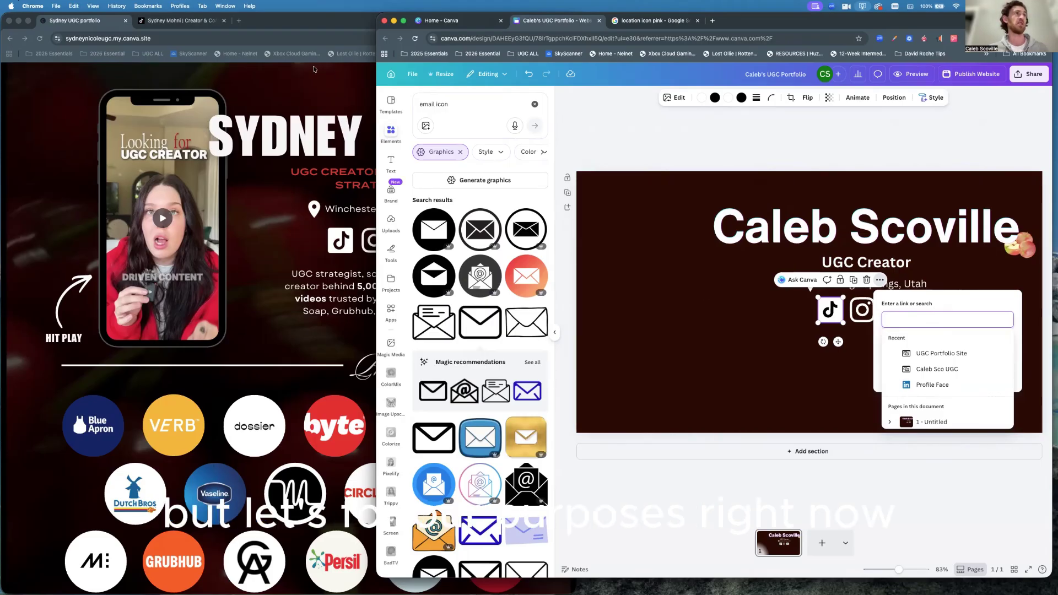
# Copy the reference TikTok profile URL from Chrome and paste it as the icon's link.
pyautogui.click(253, 21)
pyautogui.click(172, 21)
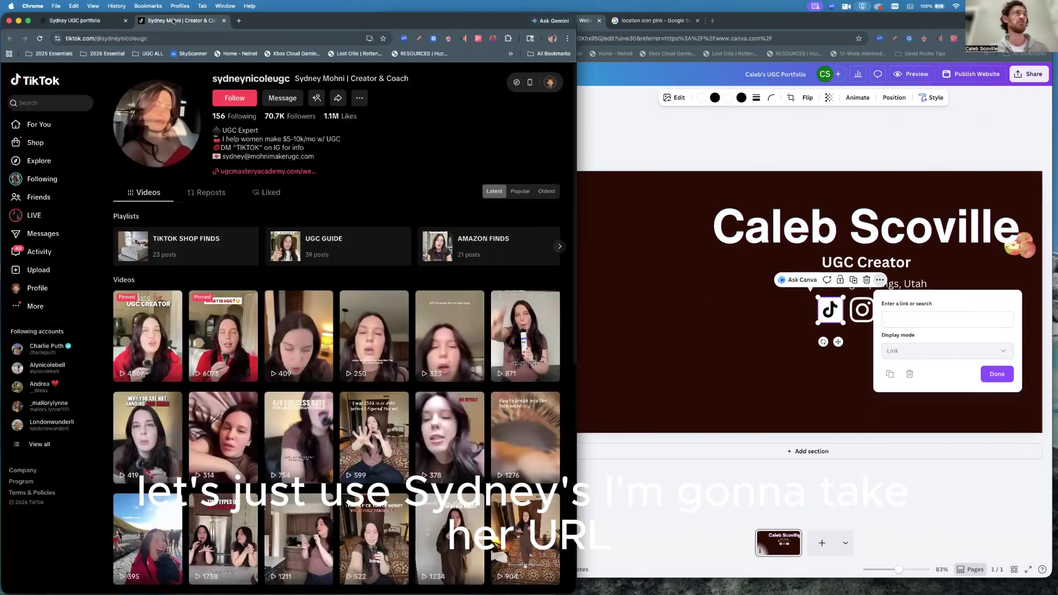
pyautogui.click(151, 40)
pyautogui.press('super+c')
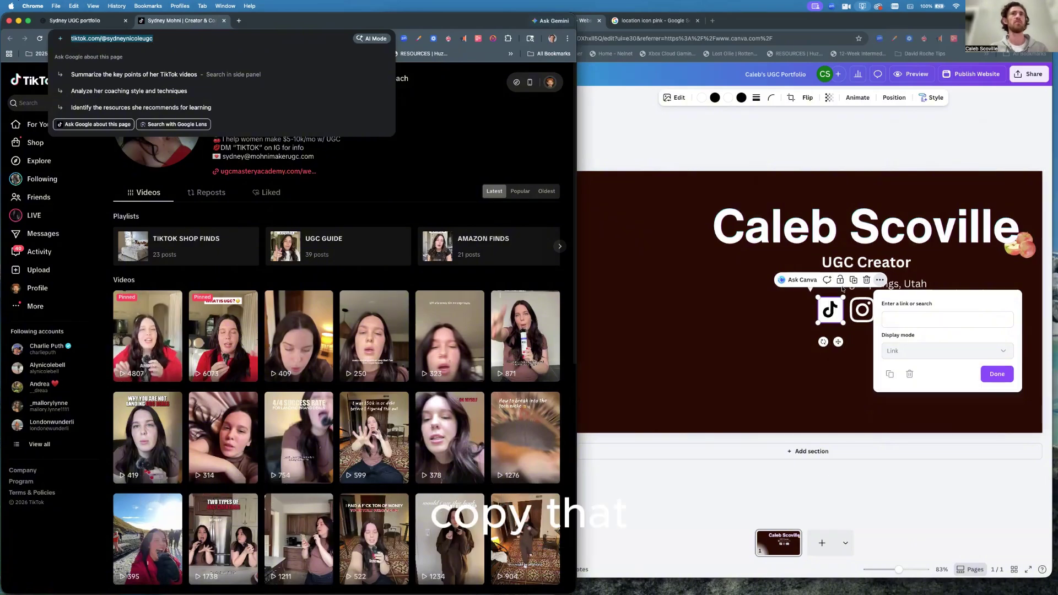
pyautogui.click(897, 322)
pyautogui.click(897, 321)
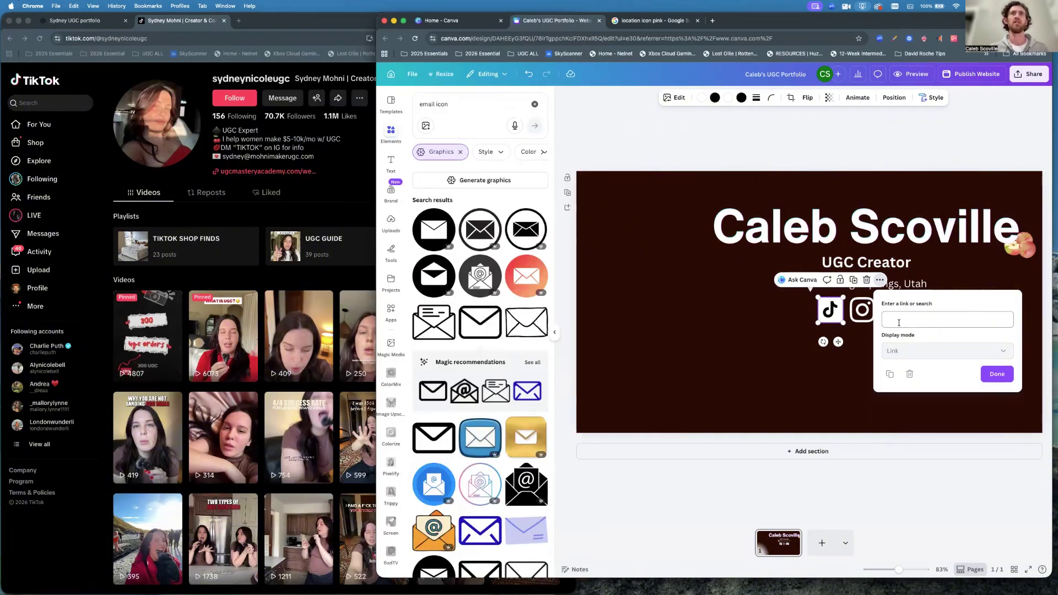
pyautogui.press('super+v')
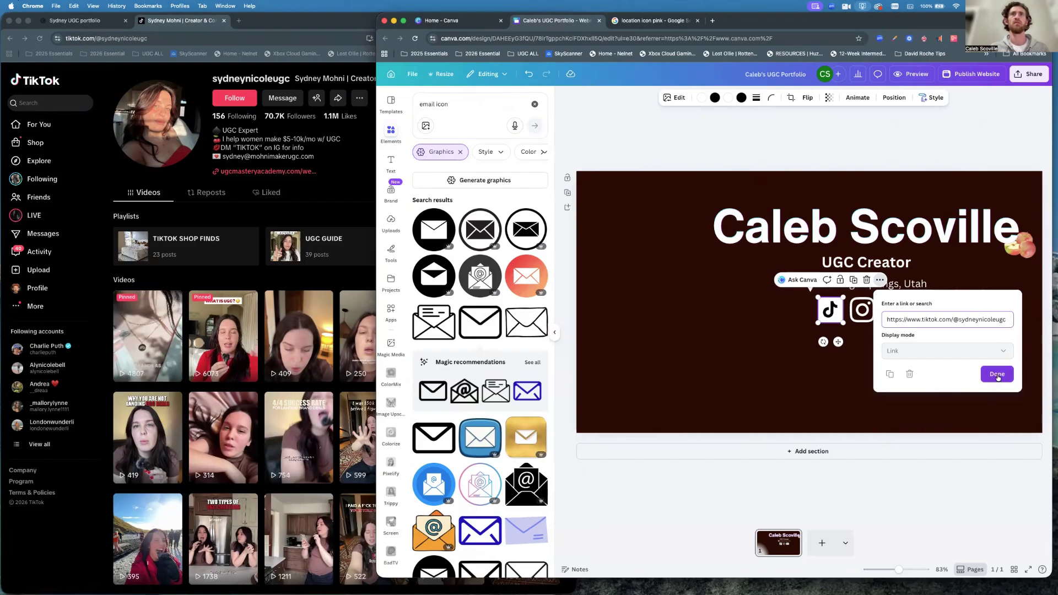
pyautogui.click(997, 374)
pyautogui.click(954, 371)
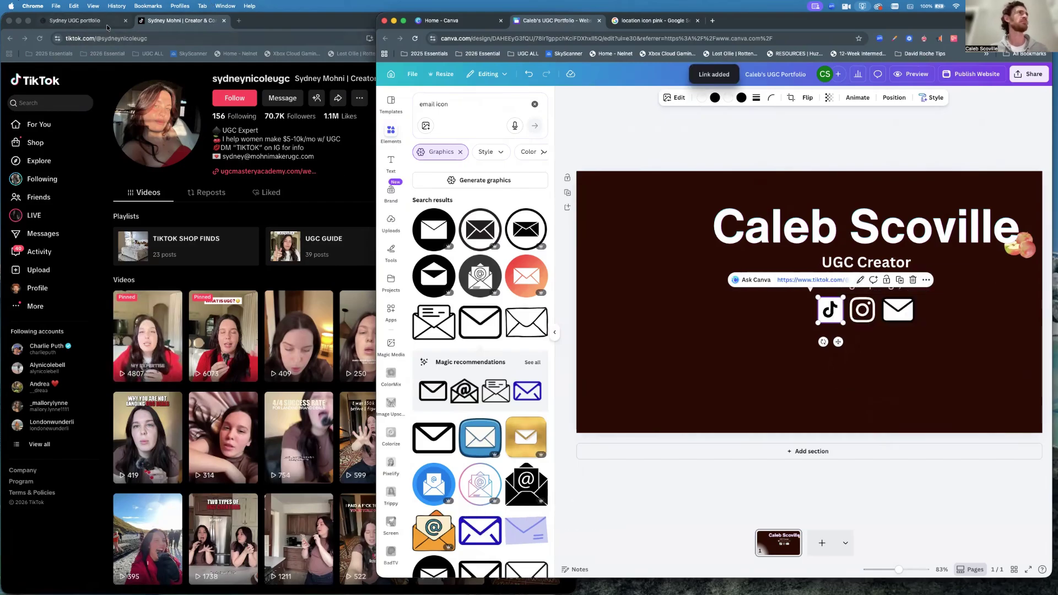
pyautogui.click(342, 174)
pyautogui.hotkey('ctrl', 'shift', 'Tab')
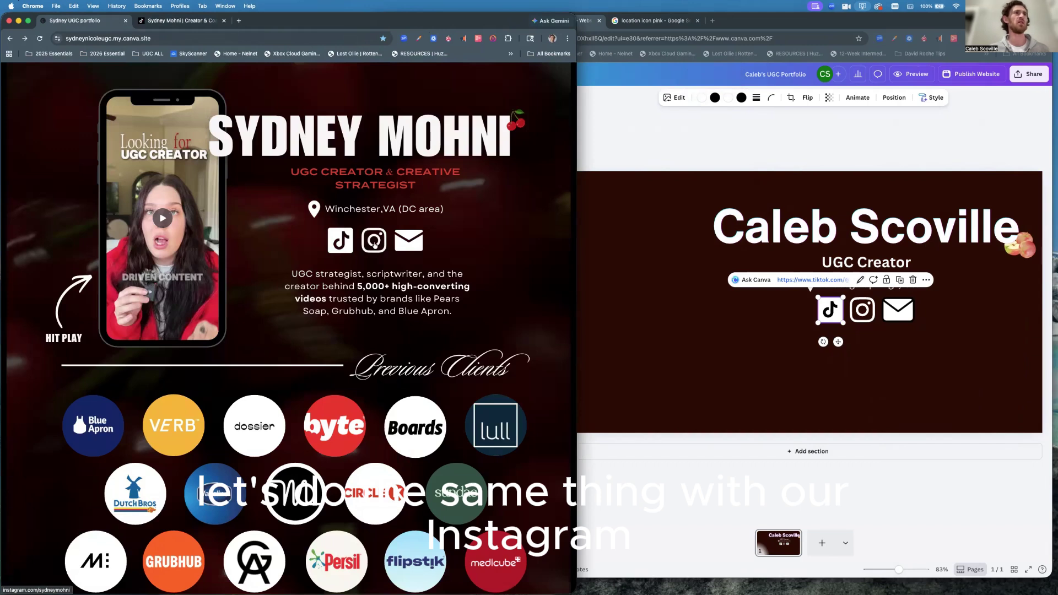
# Copy the reference creator's Instagram profile web address from Chrome.
pyautogui.click(373, 244)
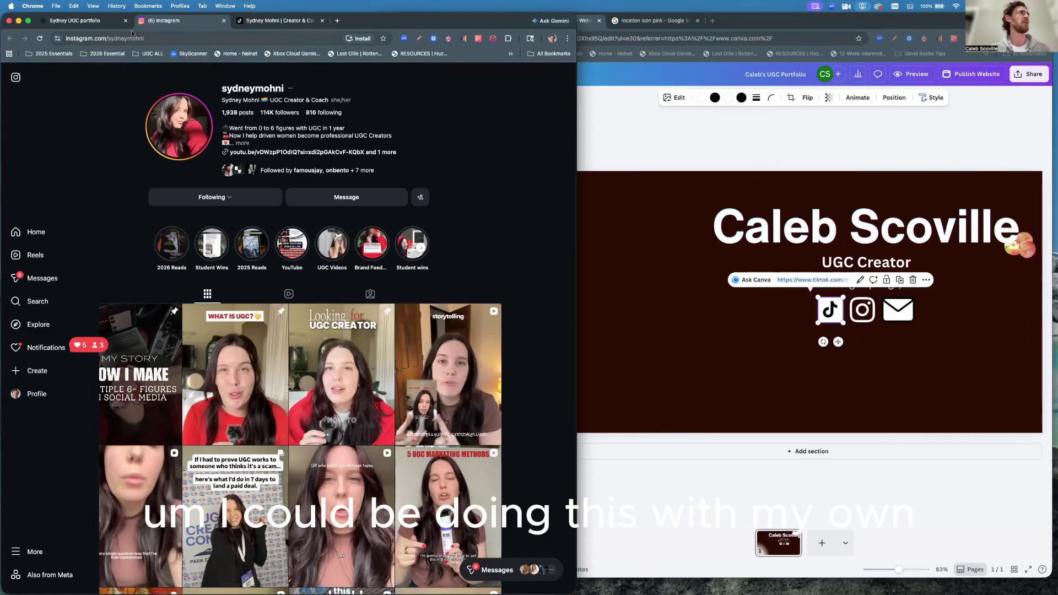
pyautogui.click(152, 40)
pyautogui.press('super+c')
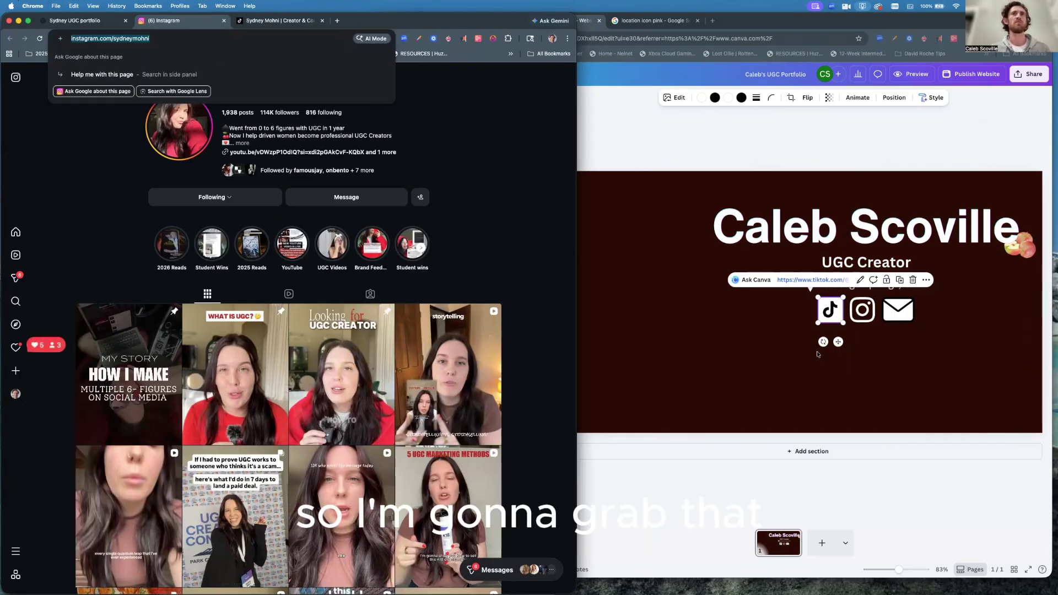
pyautogui.click(856, 316)
# Link the hero's Instagram icon to the copied Instagram profile URL.
pyautogui.click(858, 318)
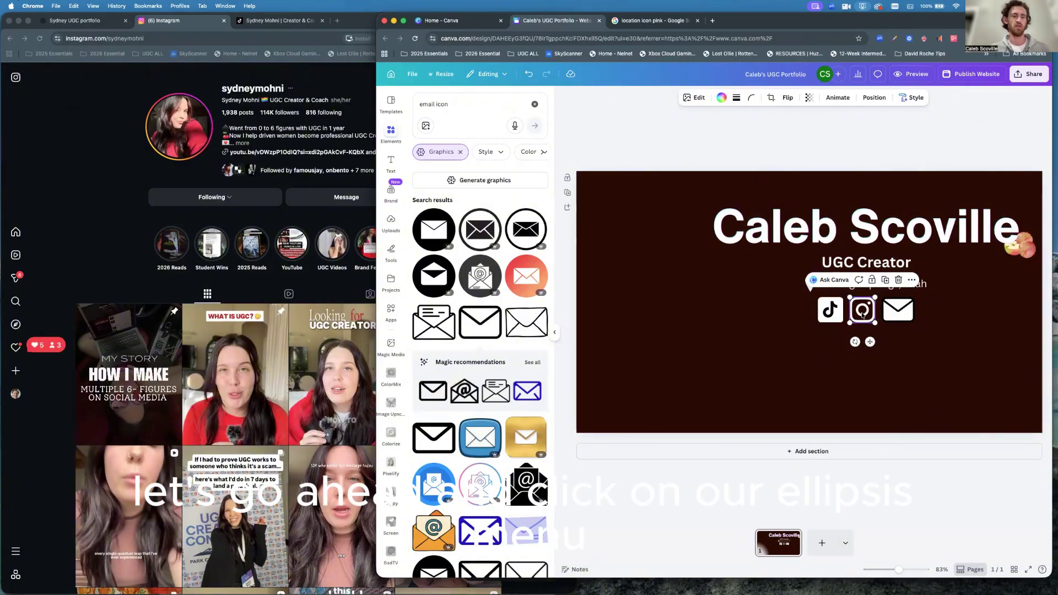
pyautogui.click(912, 281)
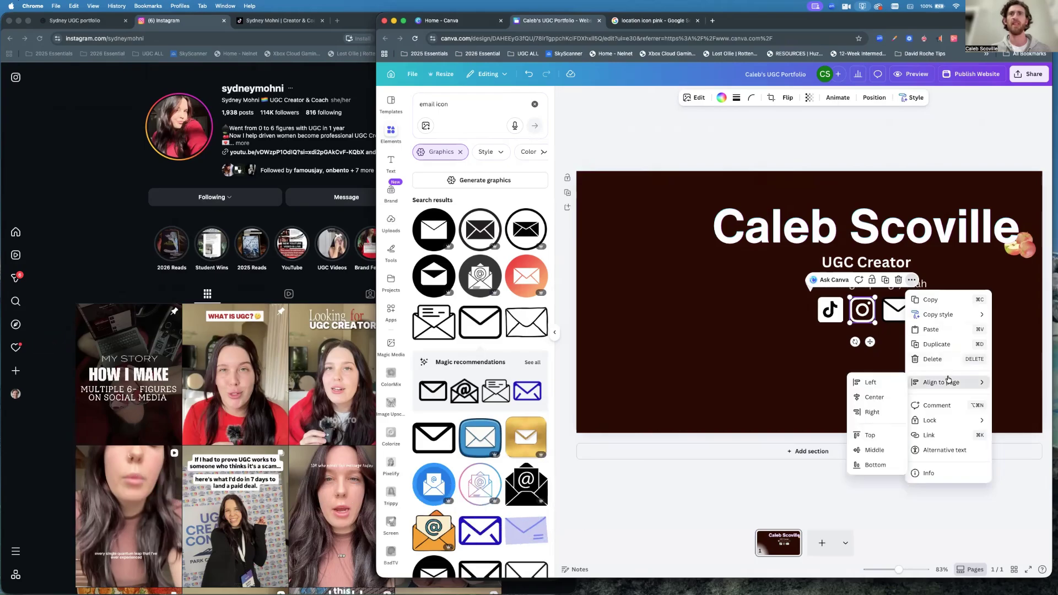
pyautogui.click(931, 435)
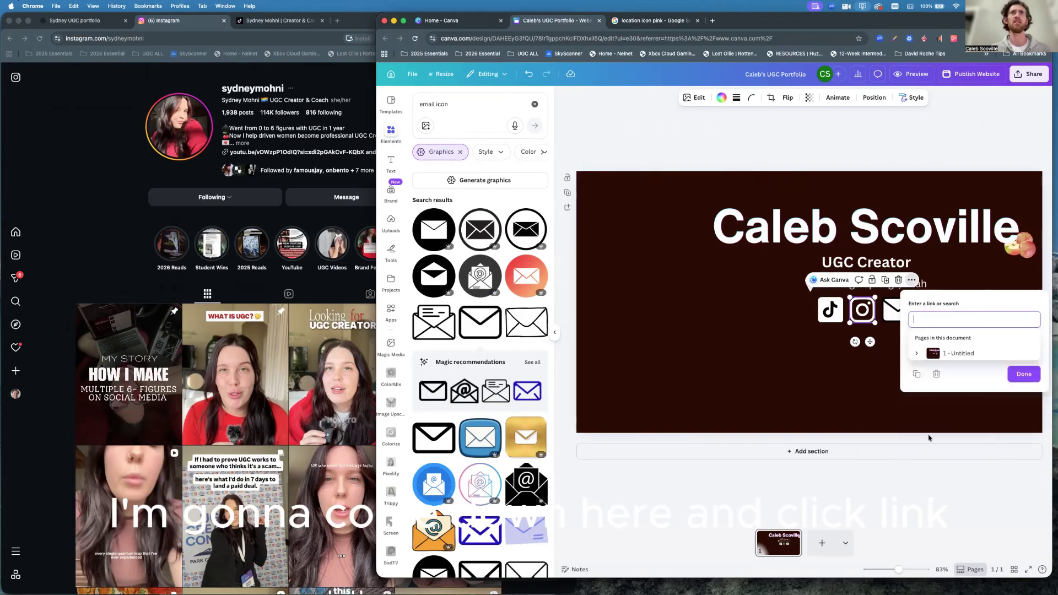
pyautogui.press('super+v')
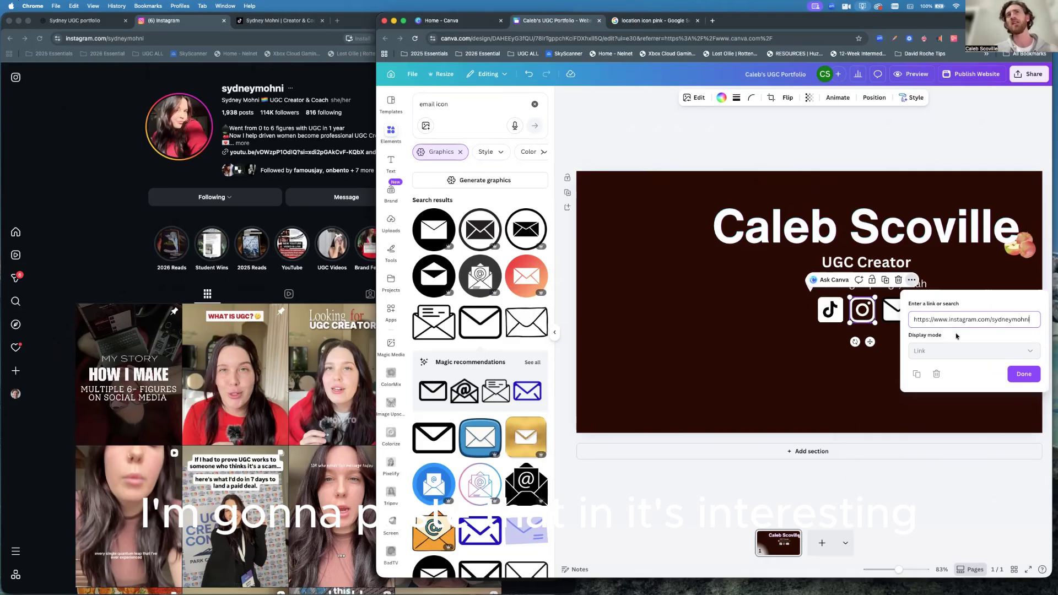
pyautogui.click(1014, 371)
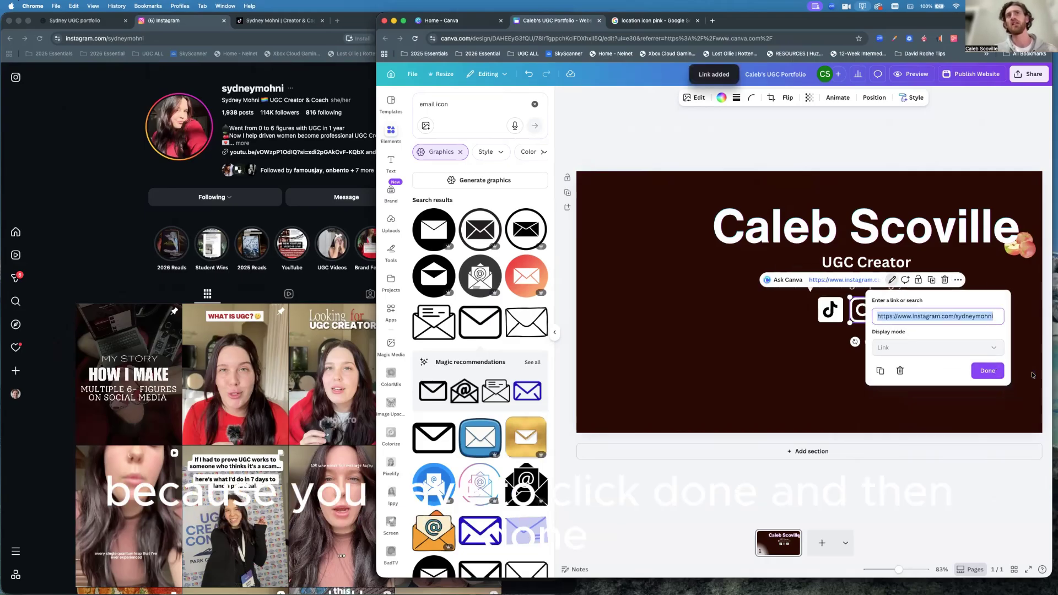
pyautogui.click(990, 371)
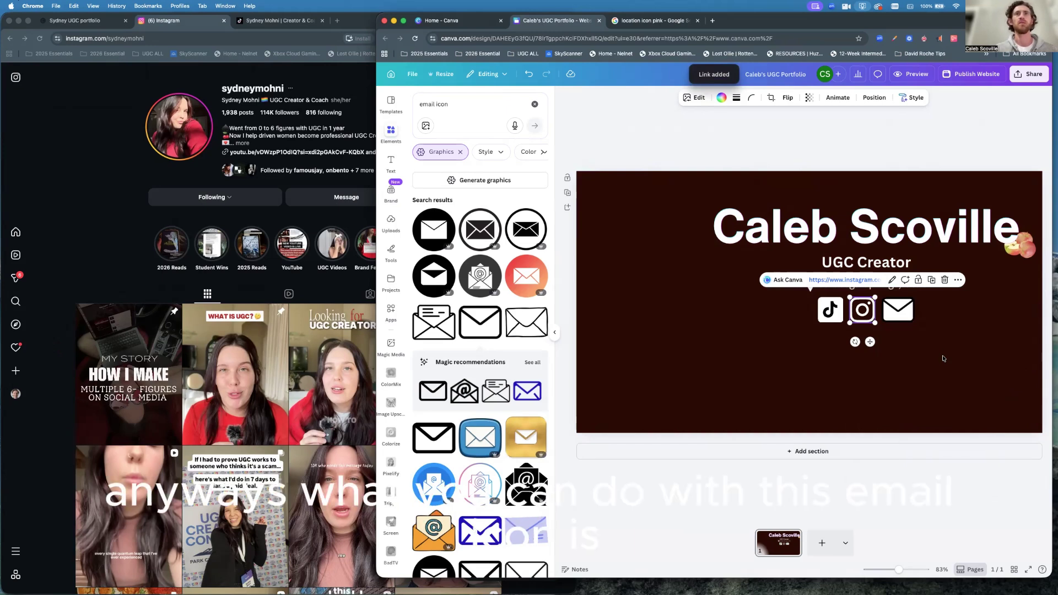
# Give the hero's envelope icon a mailto link to the creator's Gmail address.
pyautogui.click(899, 312)
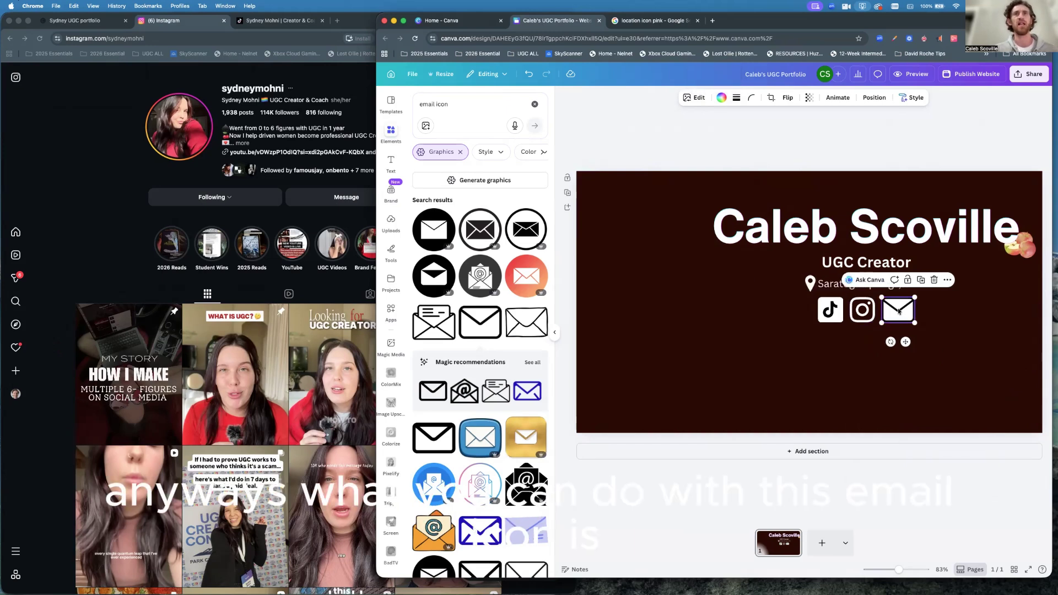
pyautogui.click(947, 280)
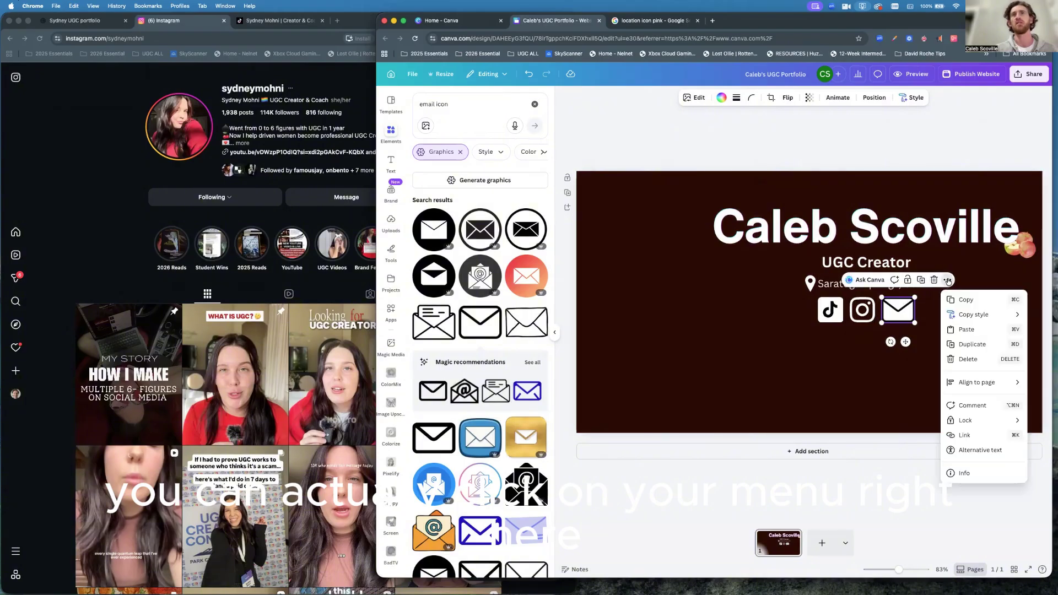
pyautogui.click(965, 435)
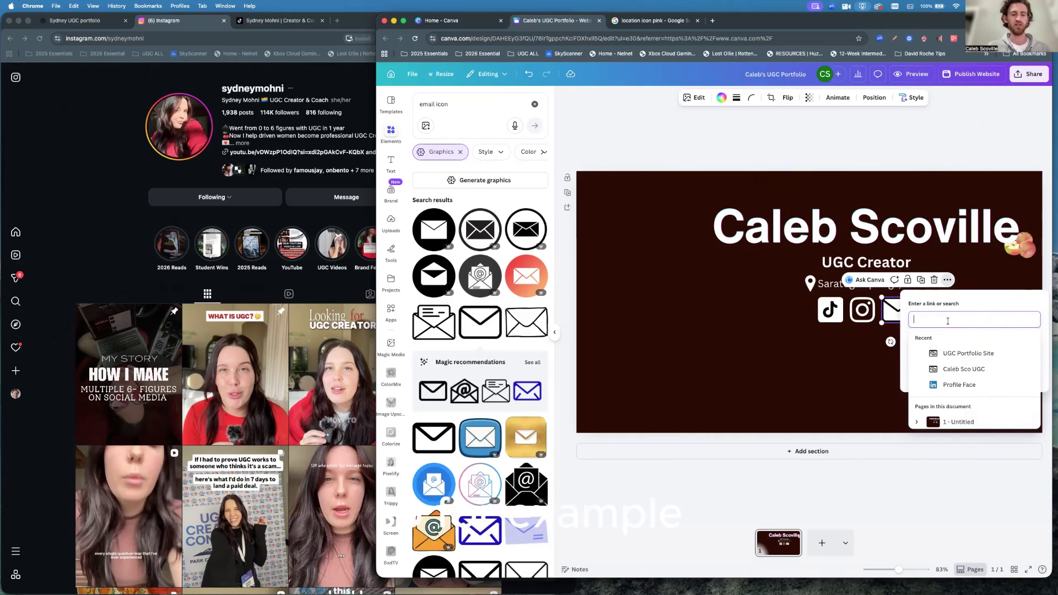
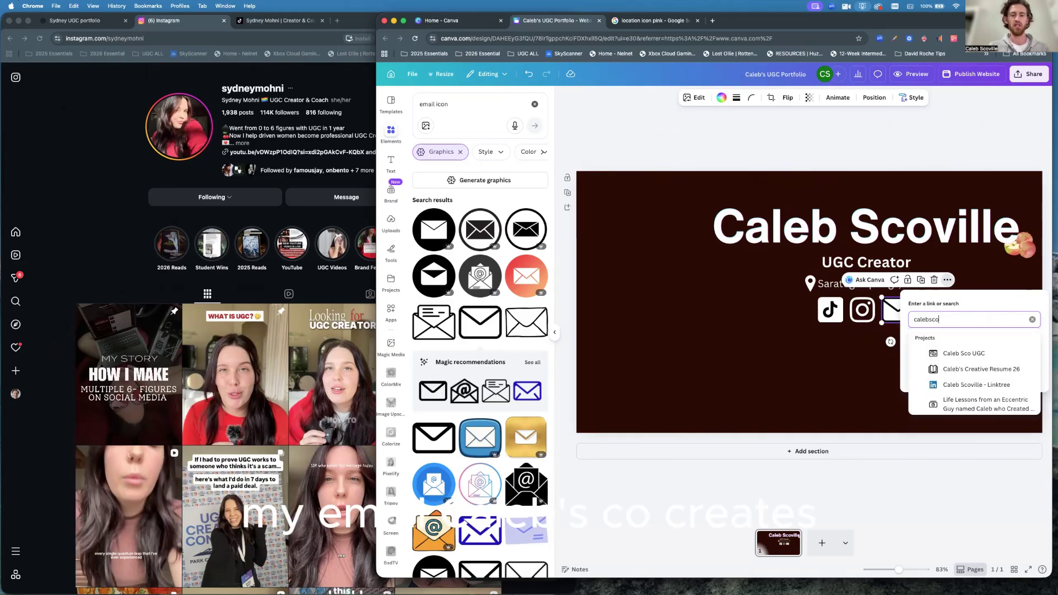
pyautogui.press('Return')
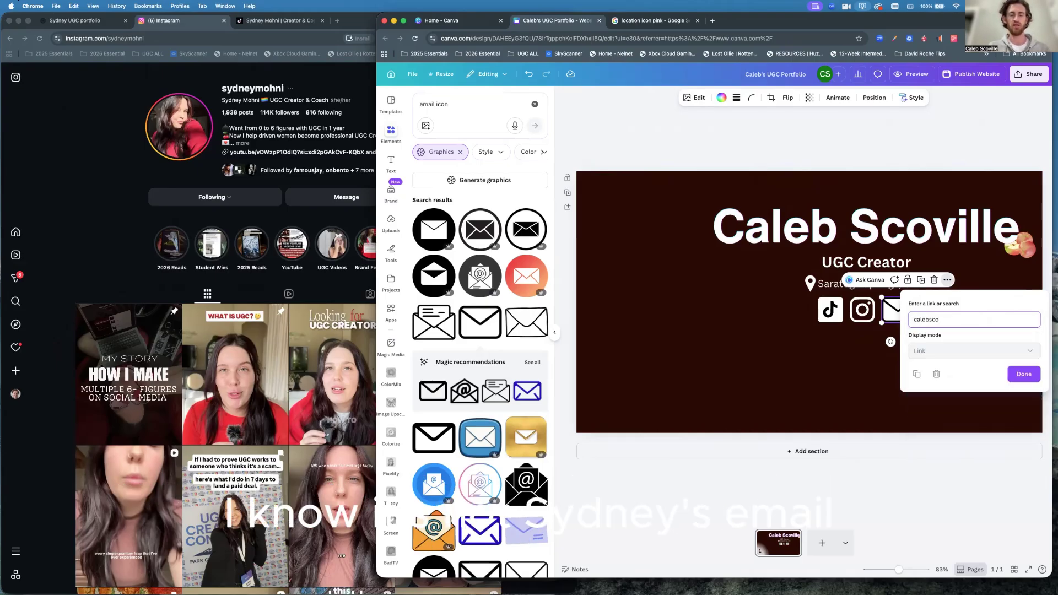
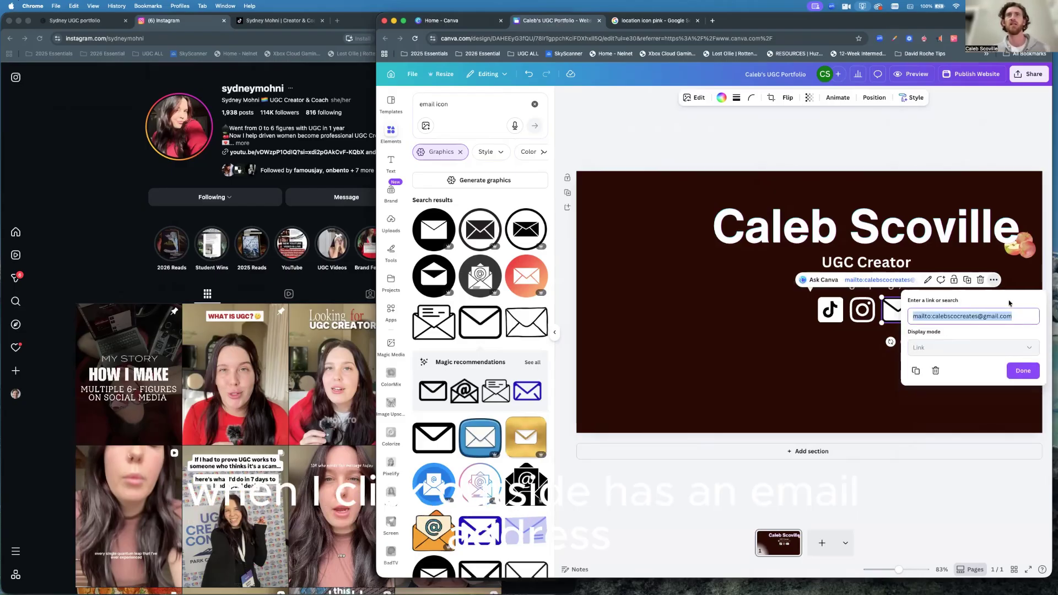
pyautogui.press('Return')
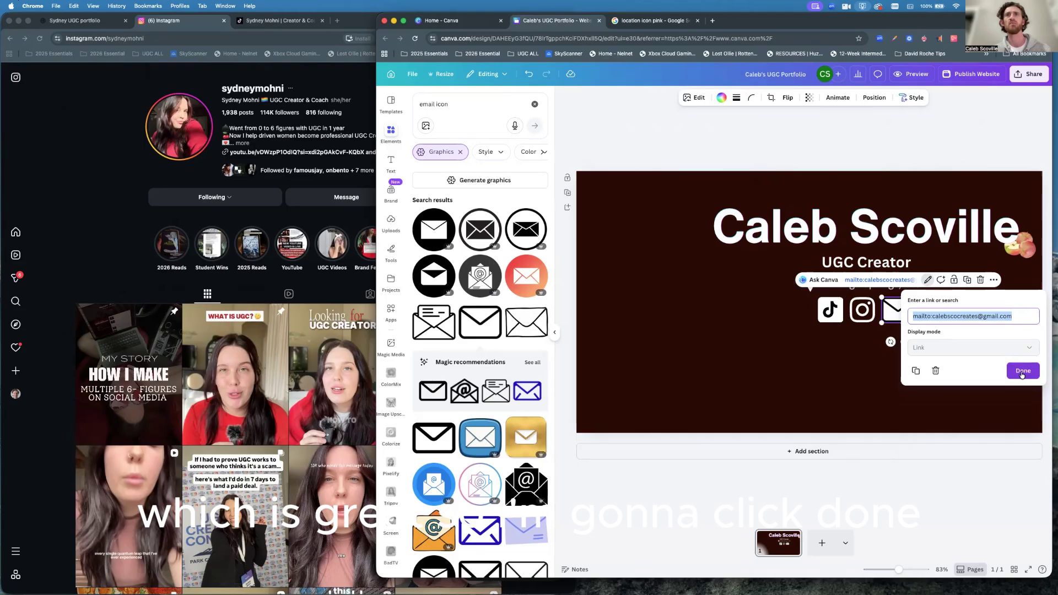
pyautogui.click(1023, 371)
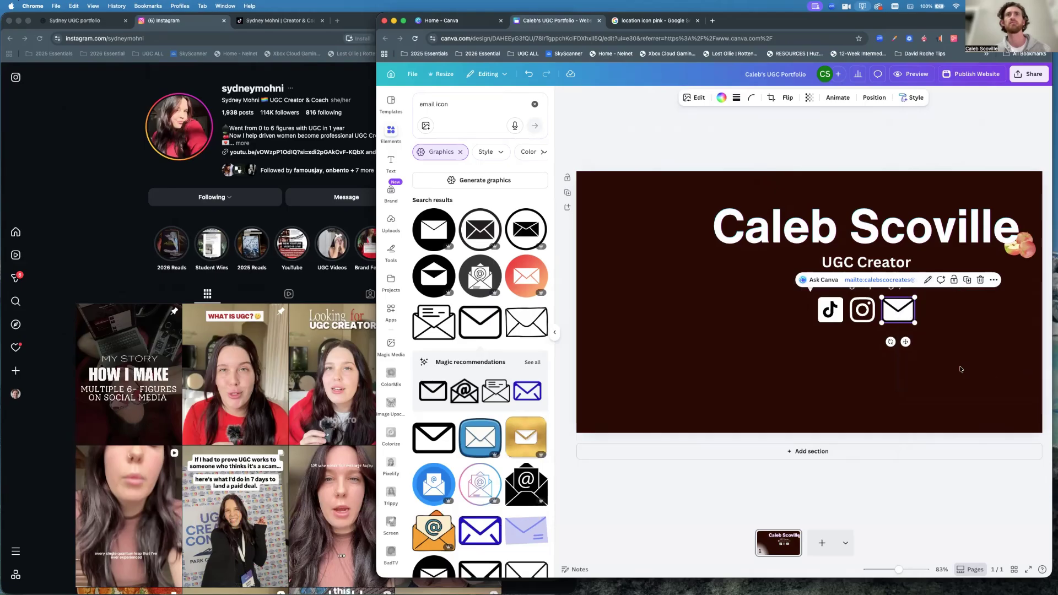
# Select the TikTok, Instagram and email icons together to check them, then clear the selection.
pyautogui.click(961, 369)
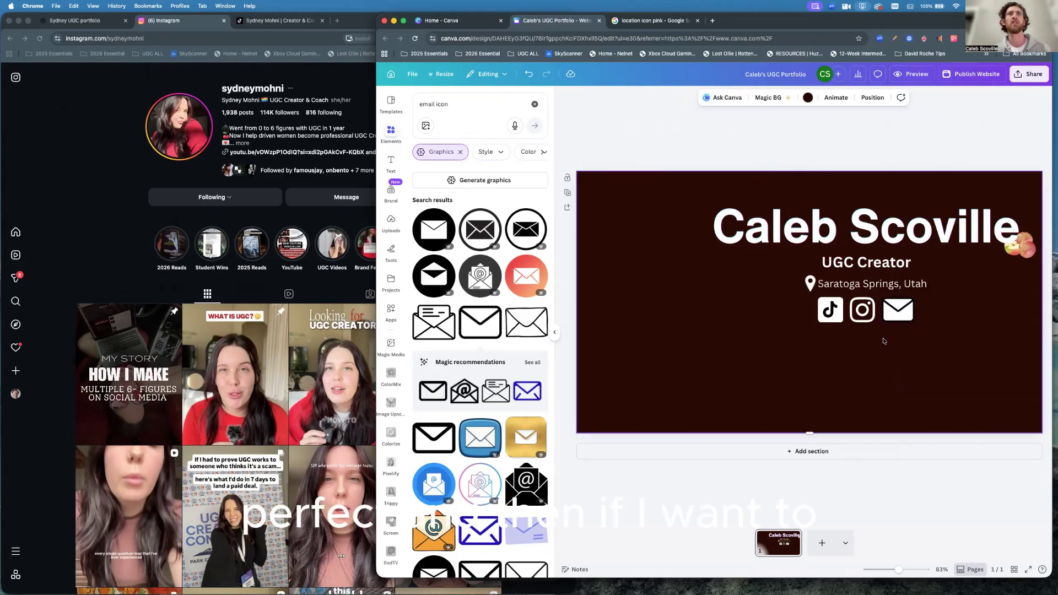
pyautogui.moveTo(803, 308); pyautogui.dragTo(934, 326)
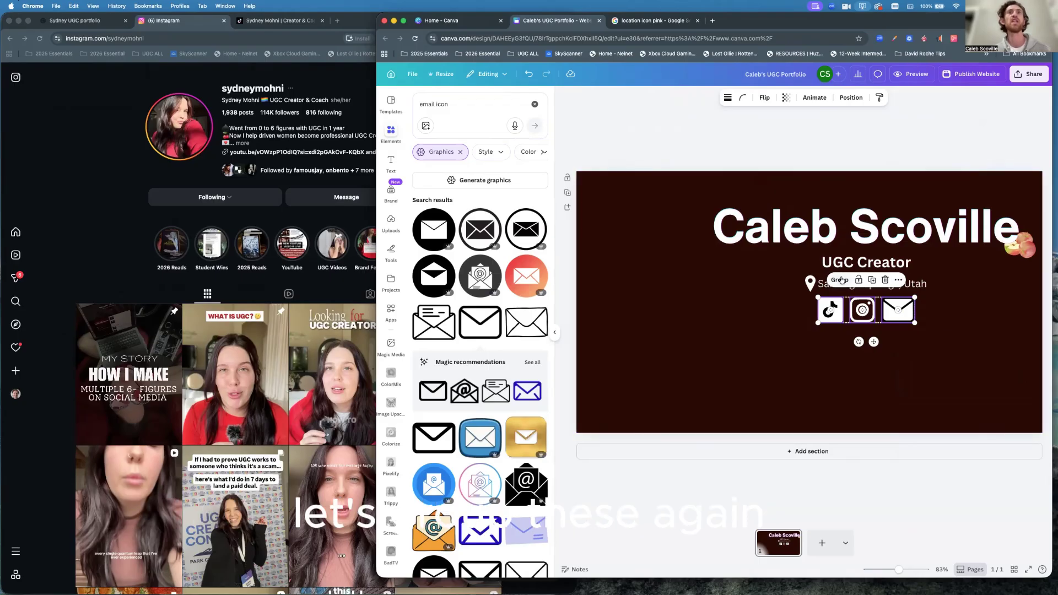
pyautogui.click(881, 396)
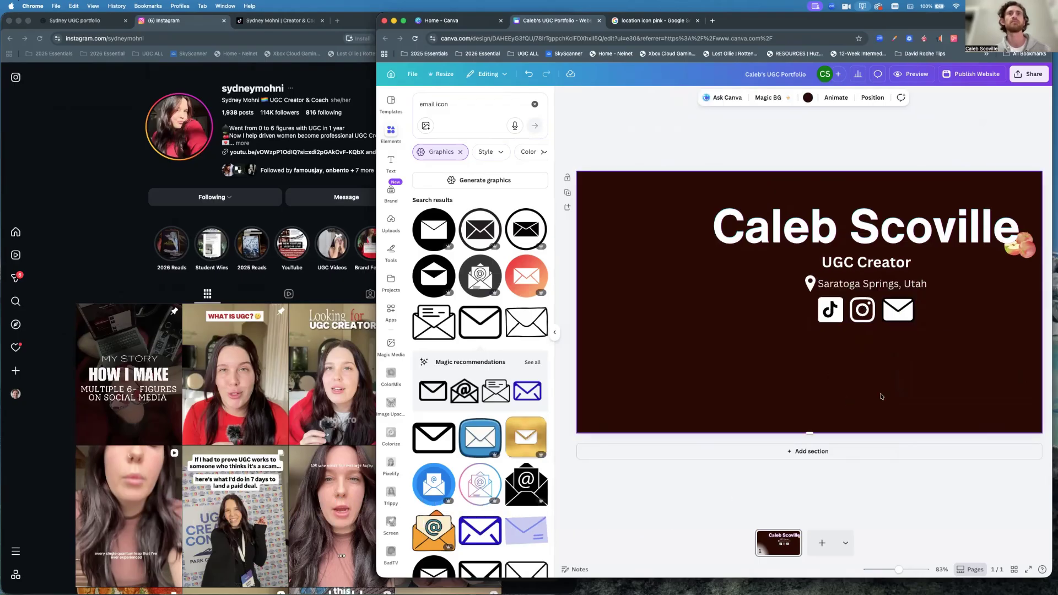
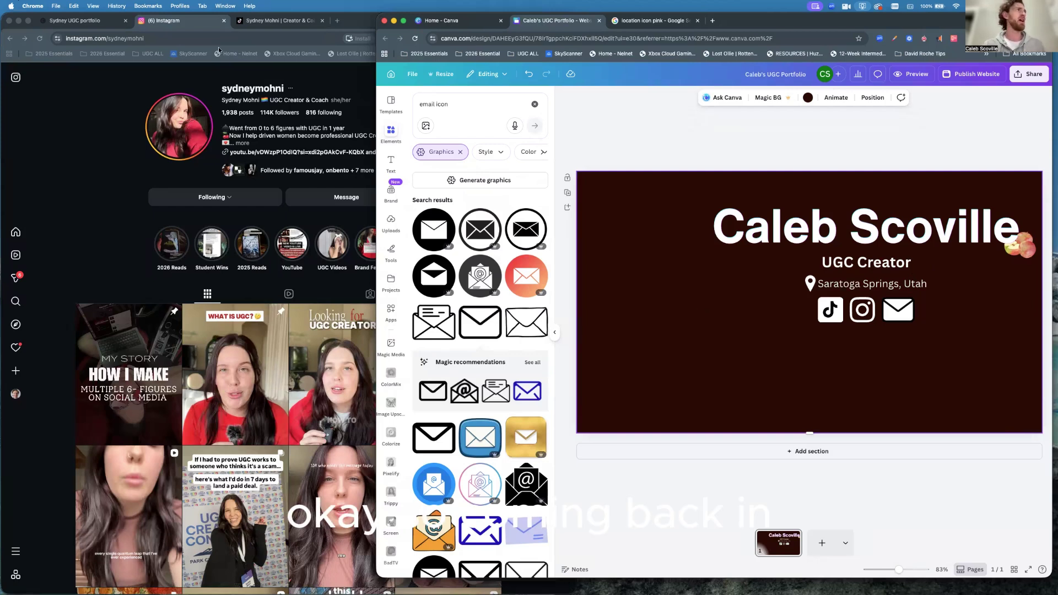
# Play the phone video on the reference creator's portfolio site, then return to the Canva design.
pyautogui.click(93, 22)
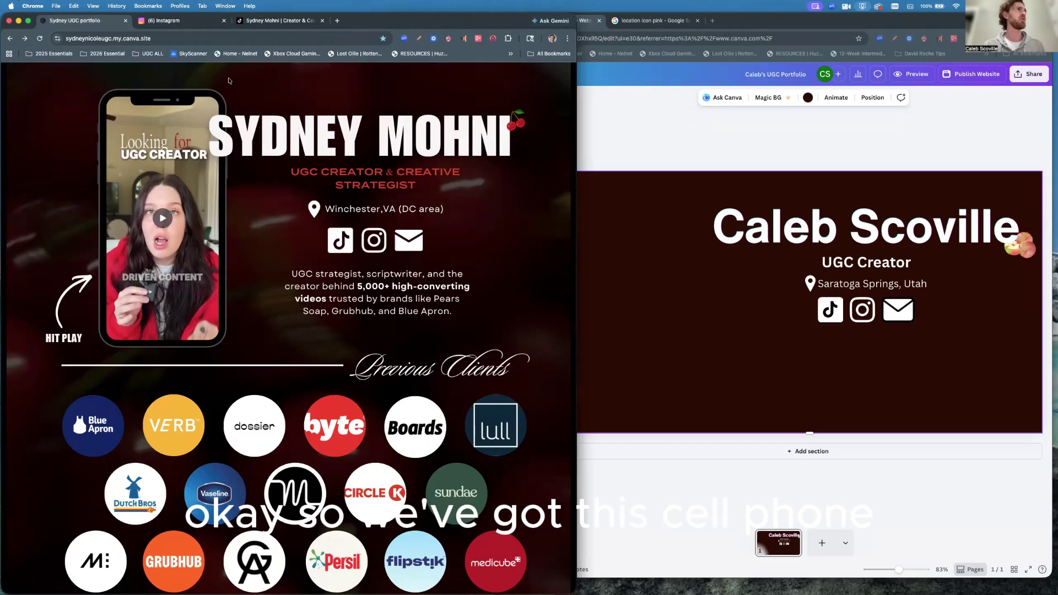
pyautogui.moveTo(170, 262)
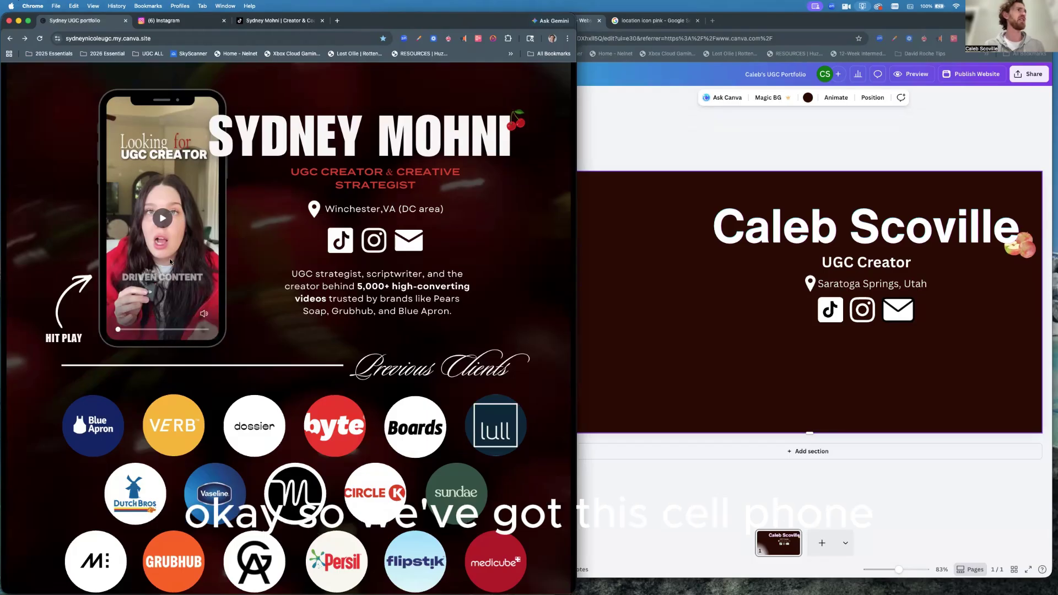
pyautogui.click(163, 220)
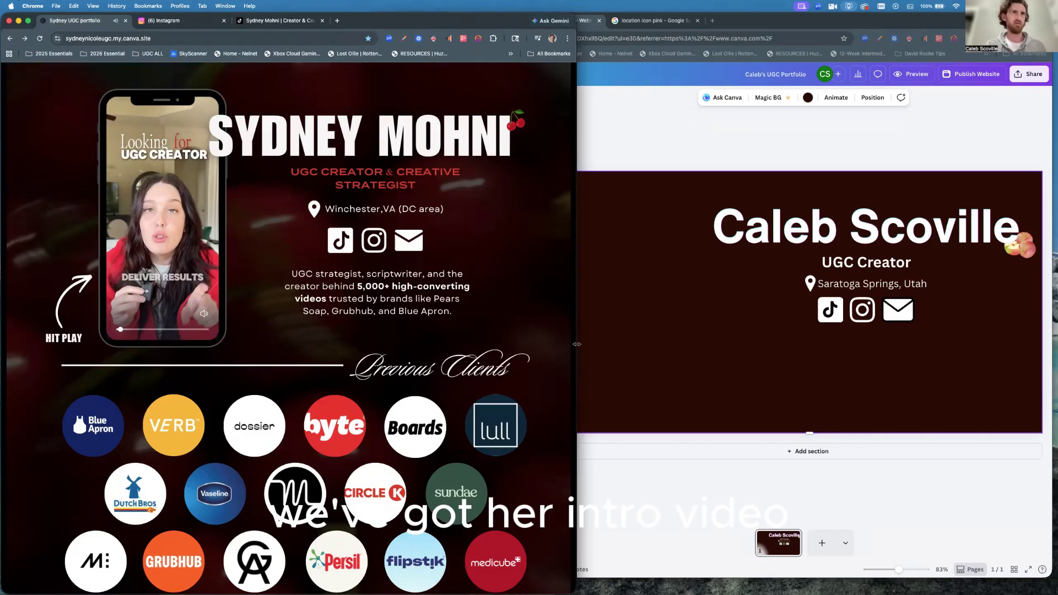
pyautogui.click(646, 364)
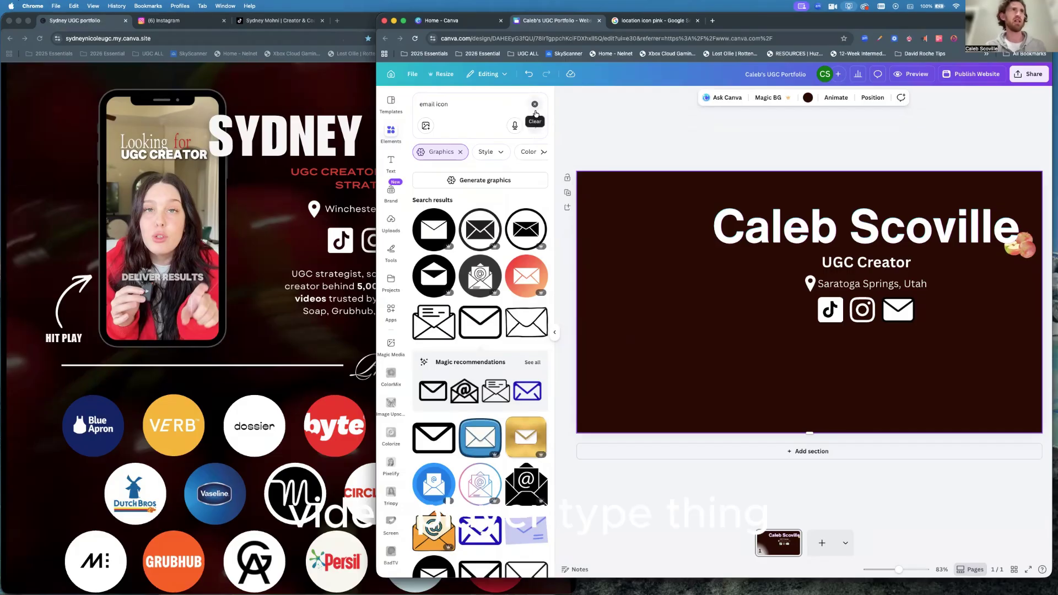
# Replace the email icon search with an Elements search for 'video player'.
pyautogui.click(534, 106)
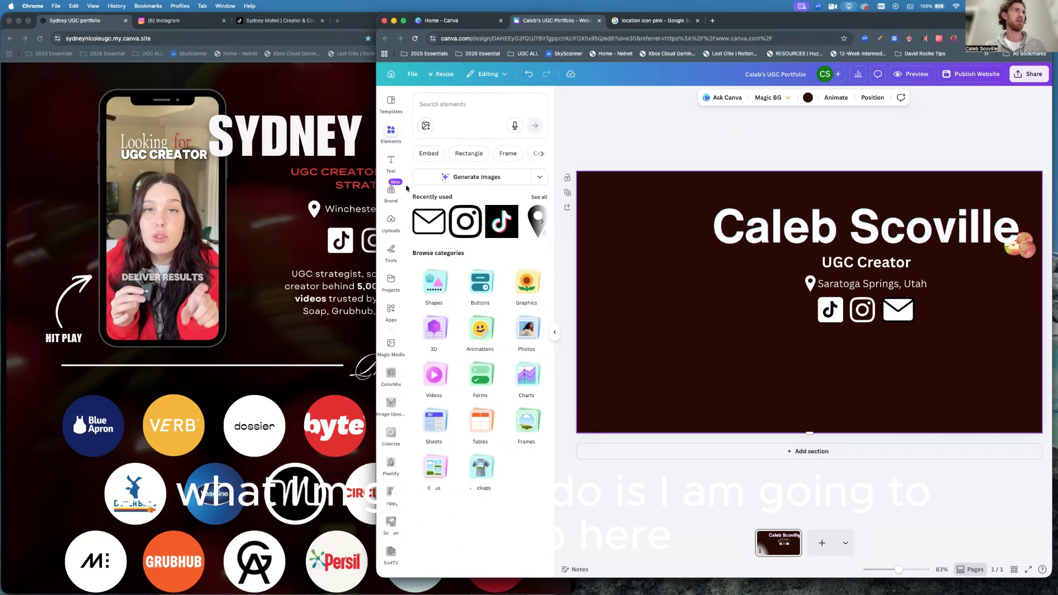
pyautogui.click(442, 104)
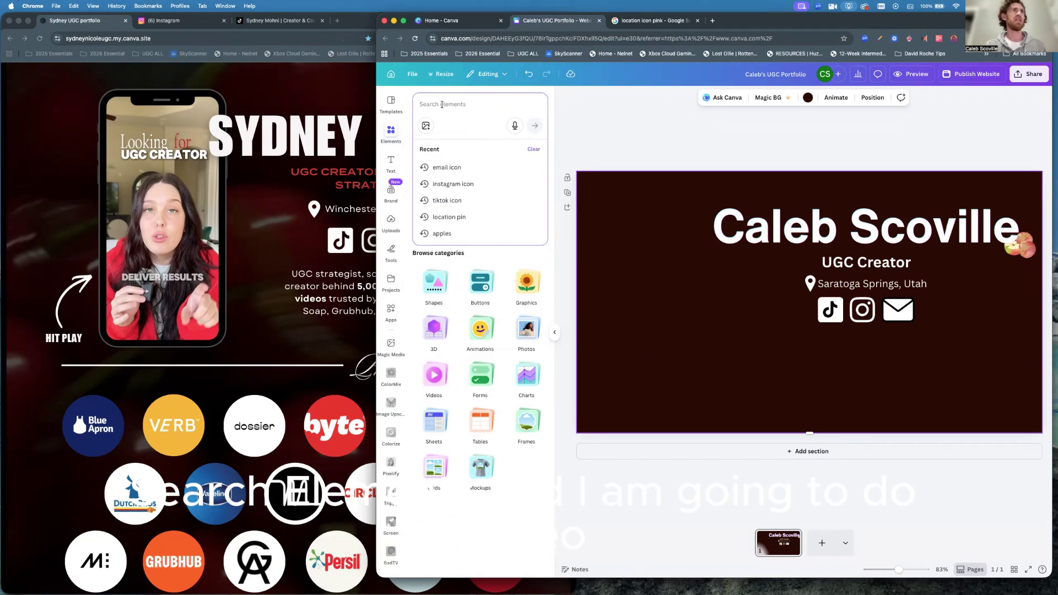
pyautogui.write('video')
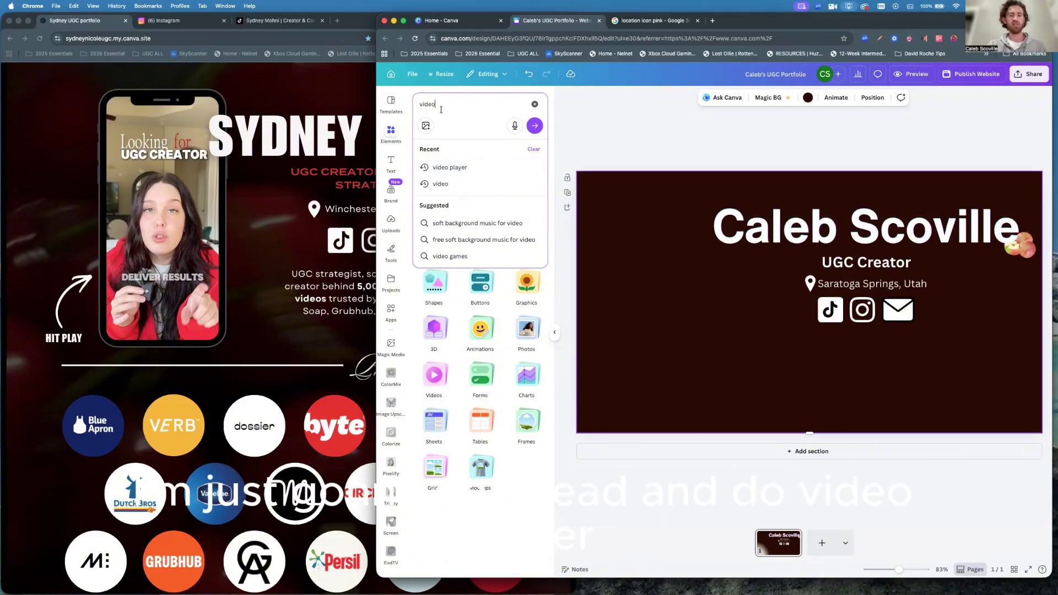
pyautogui.write('player')
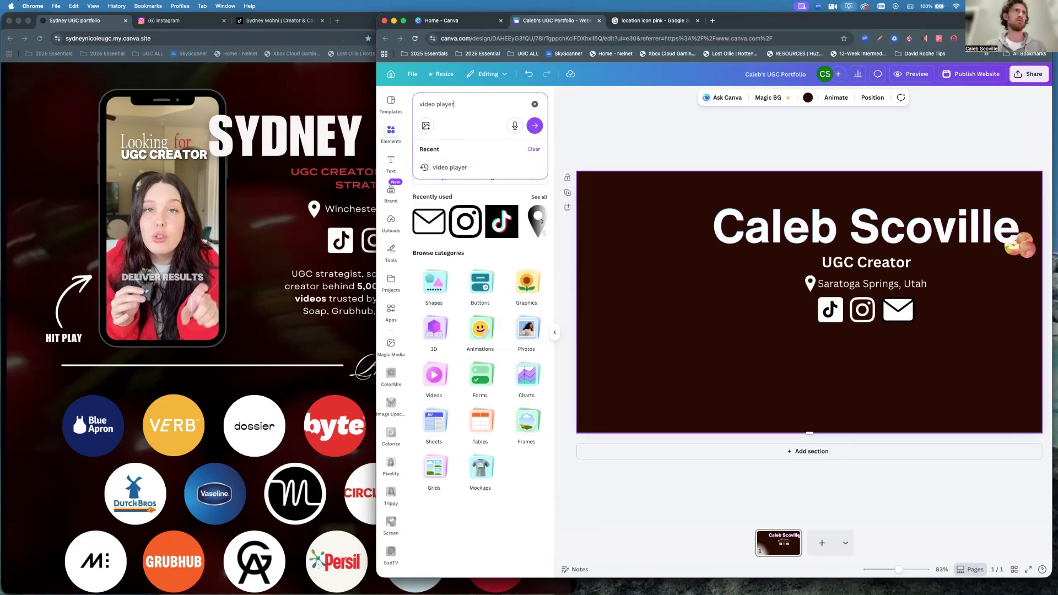
pyautogui.press('Return')
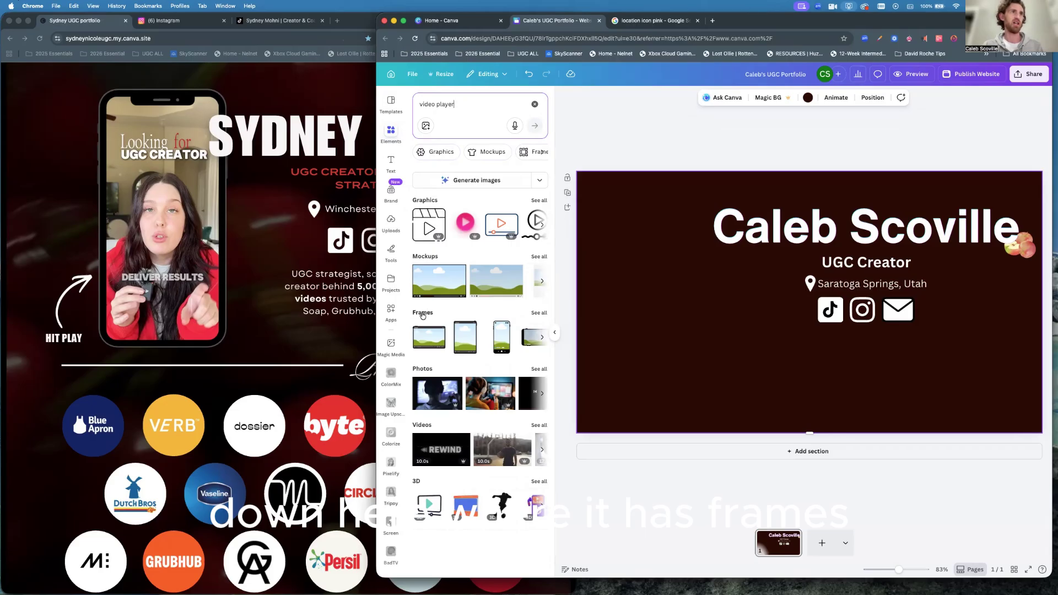
# Add two phone video frames from all Frames results and place them side by side on the left.
pyautogui.click(539, 314)
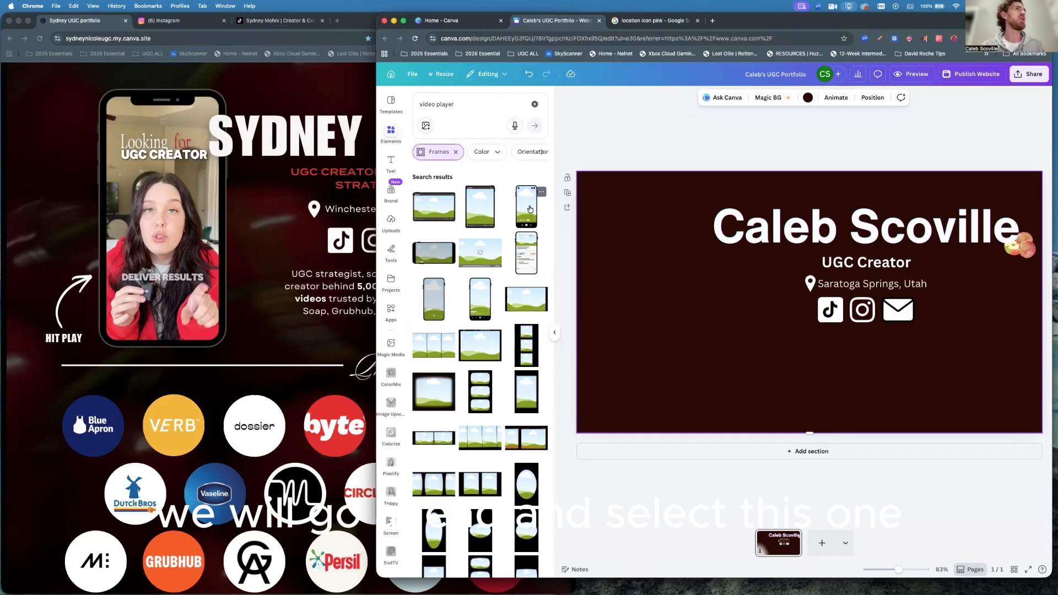
pyautogui.click(433, 296)
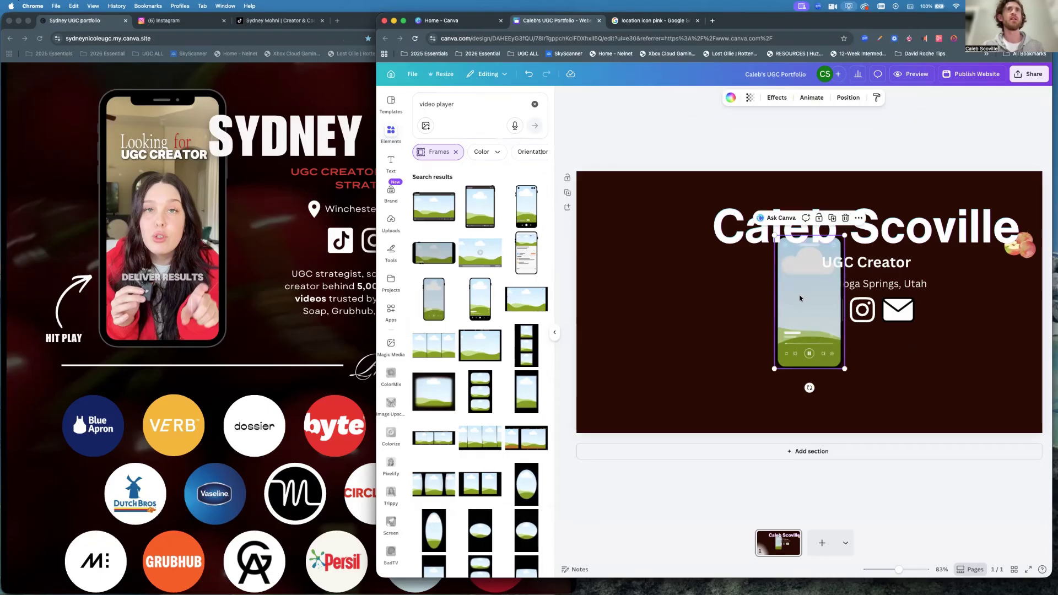
pyautogui.moveTo(811, 304); pyautogui.dragTo(627, 302)
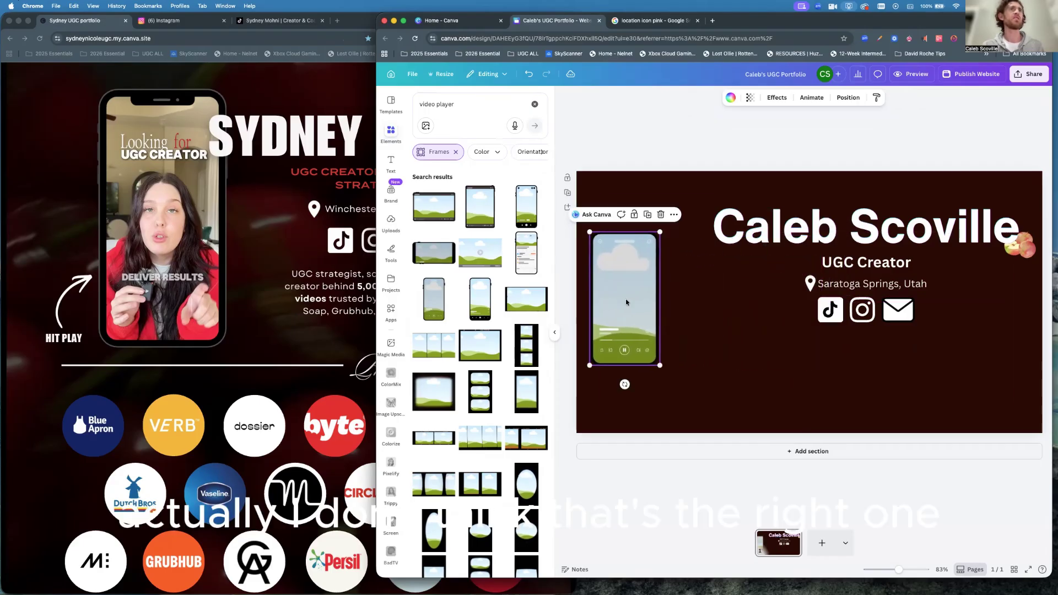
pyautogui.click(479, 298)
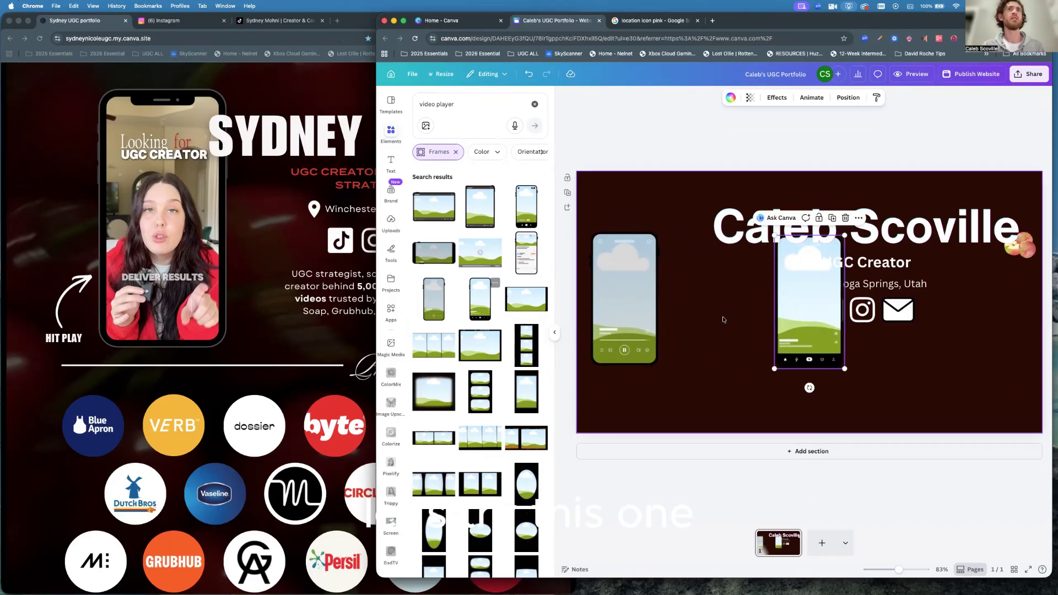
pyautogui.moveTo(807, 302); pyautogui.dragTo(714, 322)
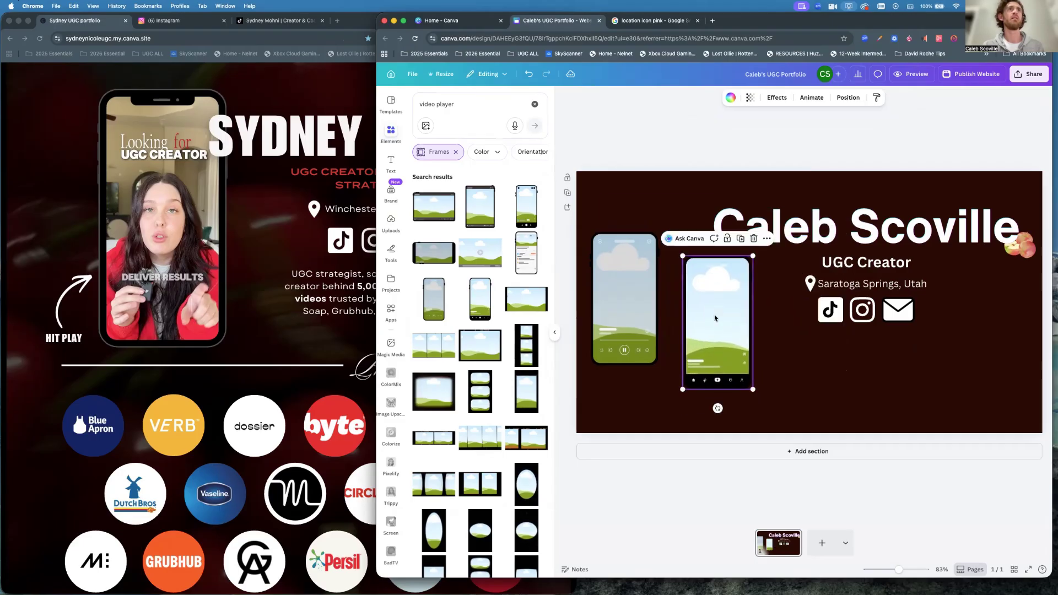
# Add a third phone frame below the location line and remove an extra list-style frame.
pyautogui.click(630, 303)
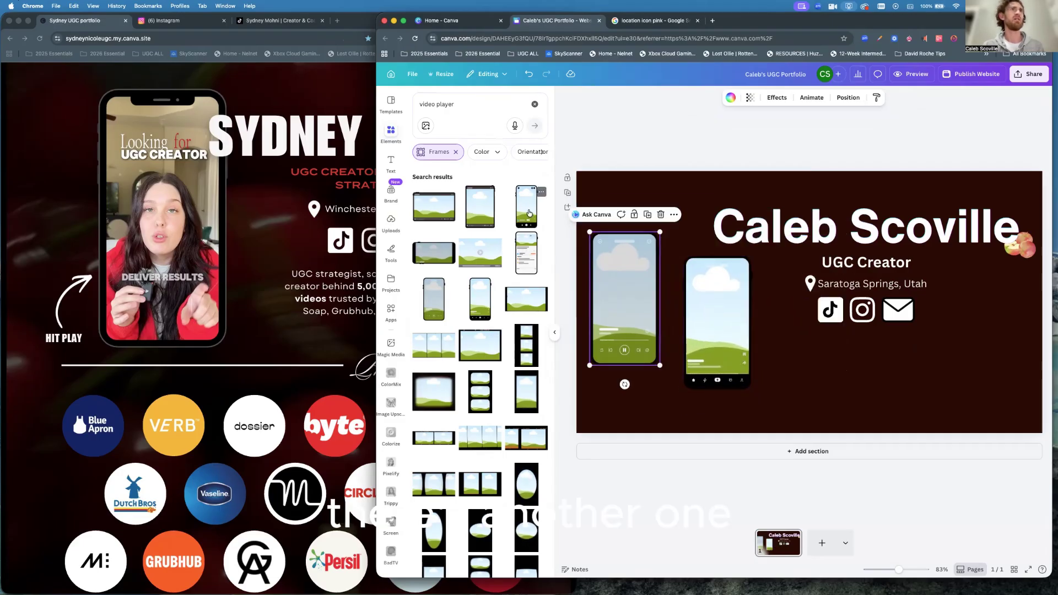
pyautogui.click(529, 214)
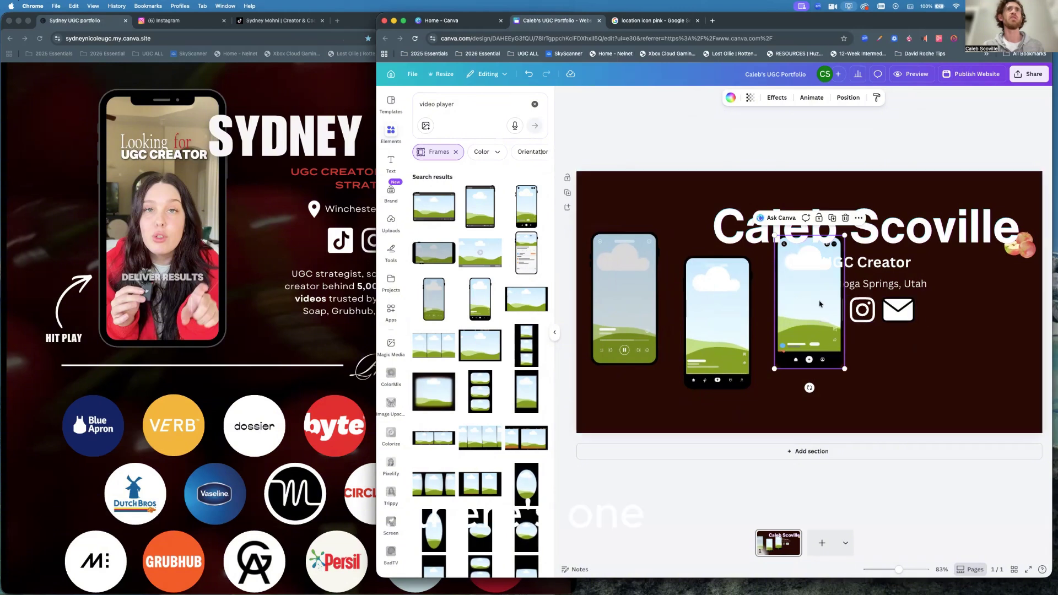
pyautogui.moveTo(819, 303); pyautogui.dragTo(811, 352)
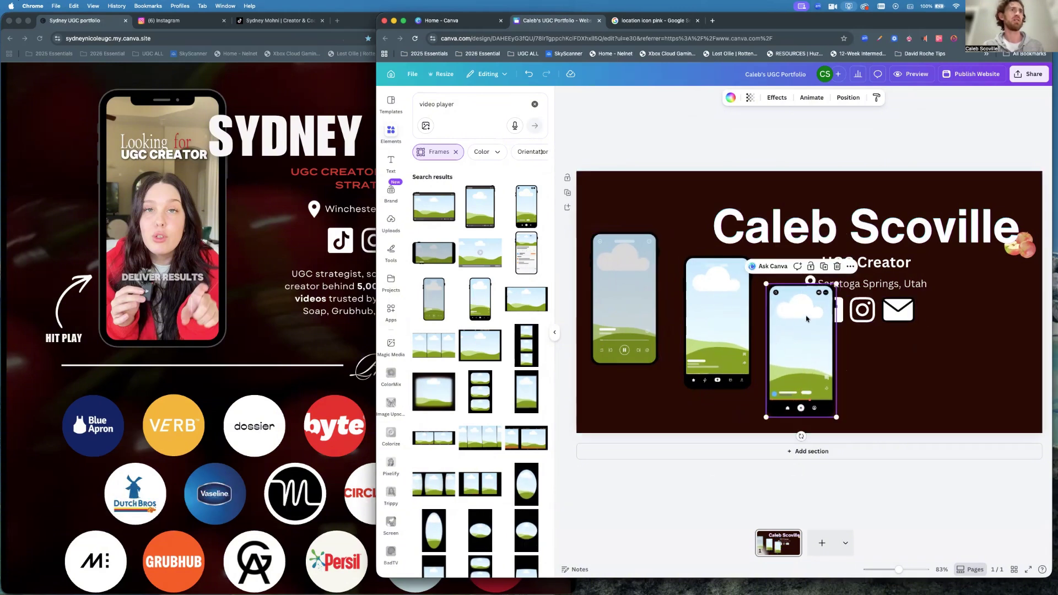
pyautogui.click(528, 250)
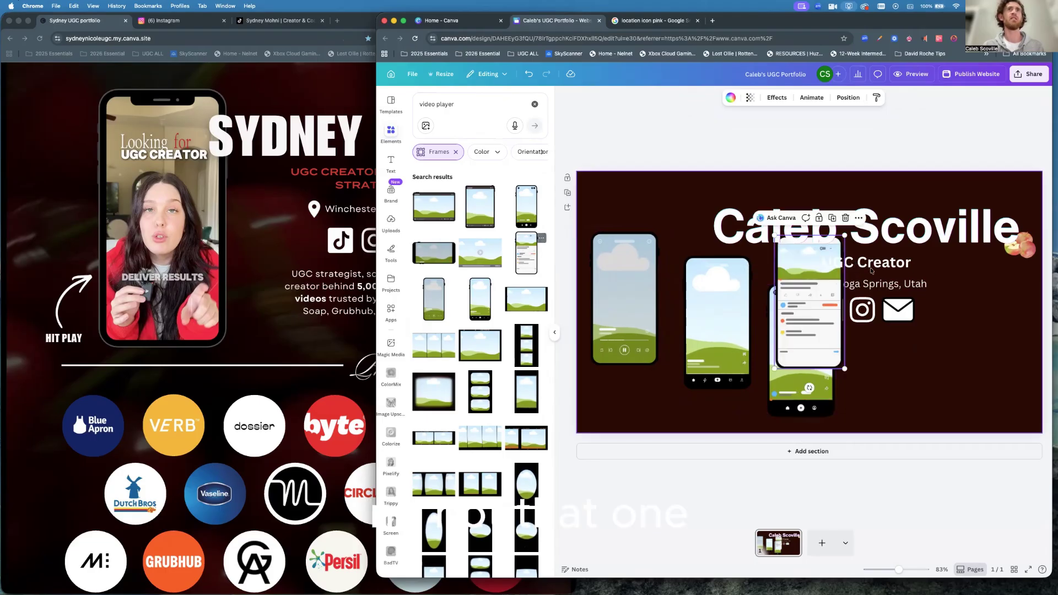
pyautogui.press('BackSpace')
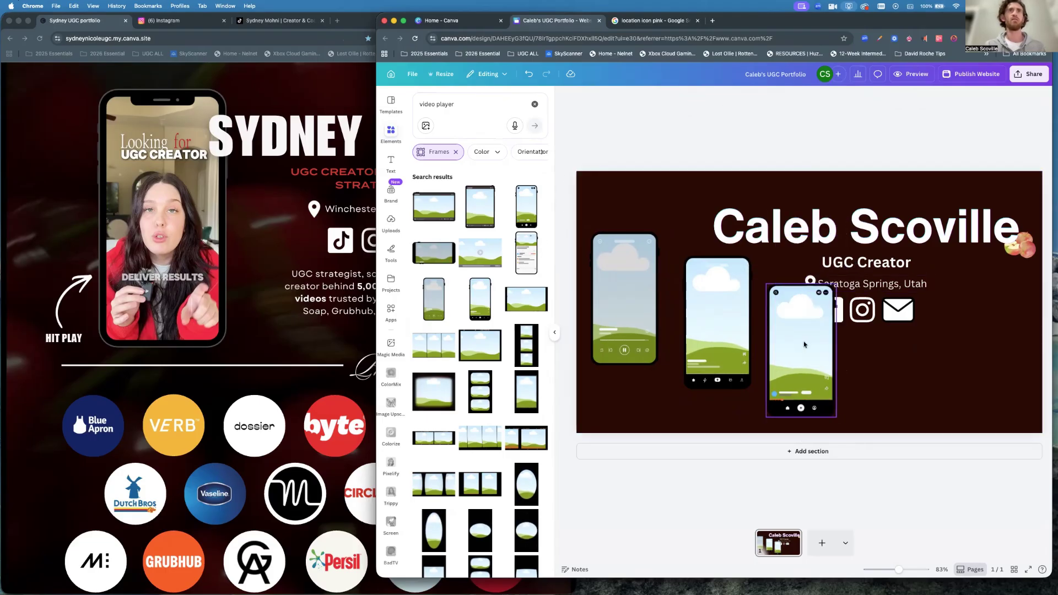
# Clear the video player search and delete the third phone frame.
pyautogui.click(803, 342)
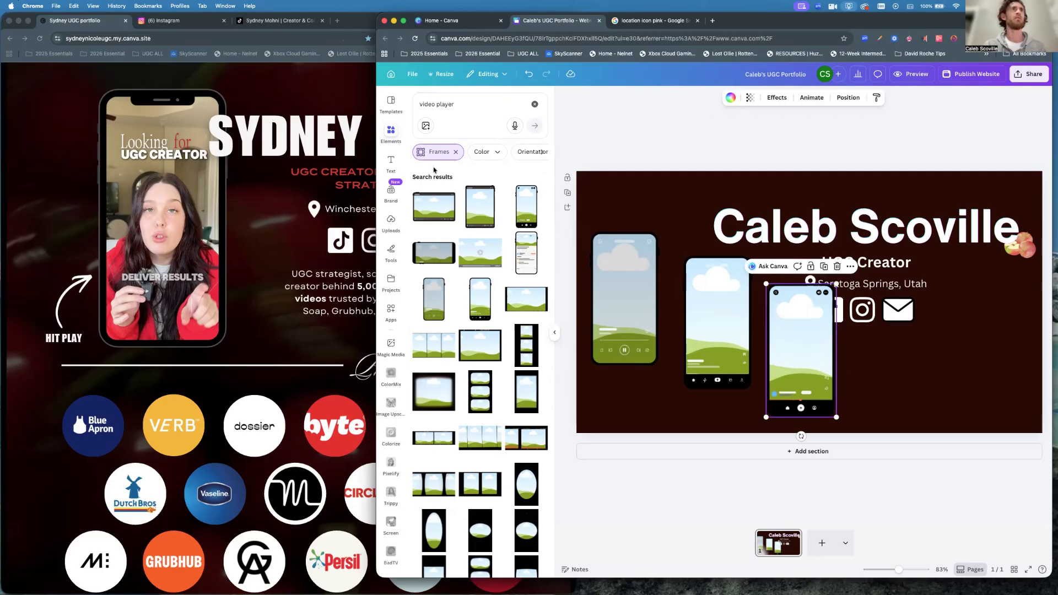
pyautogui.click(534, 105)
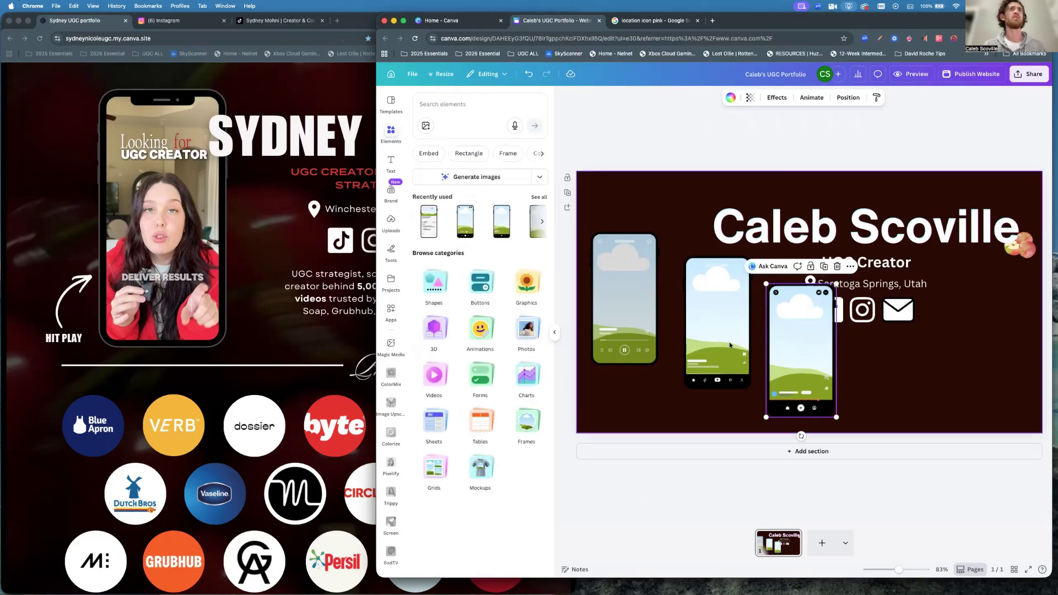
pyautogui.click(707, 325)
pyautogui.click(631, 303)
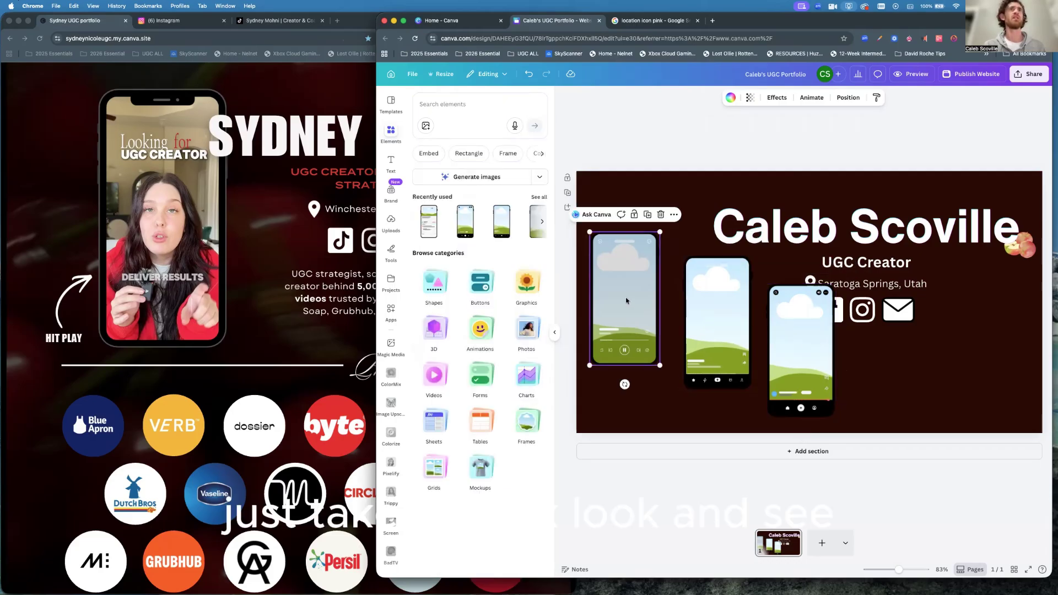
pyautogui.click(706, 311)
pyautogui.click(775, 319)
pyautogui.press('Delete')
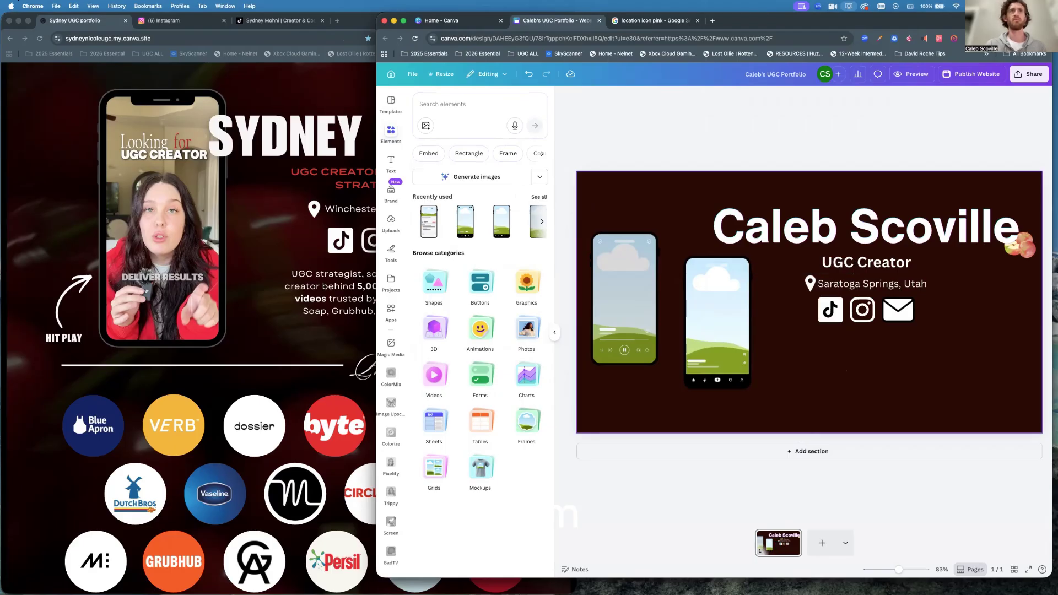
# Delete the middle and left phone frames.
pyautogui.click(710, 329)
pyautogui.press('Delete')
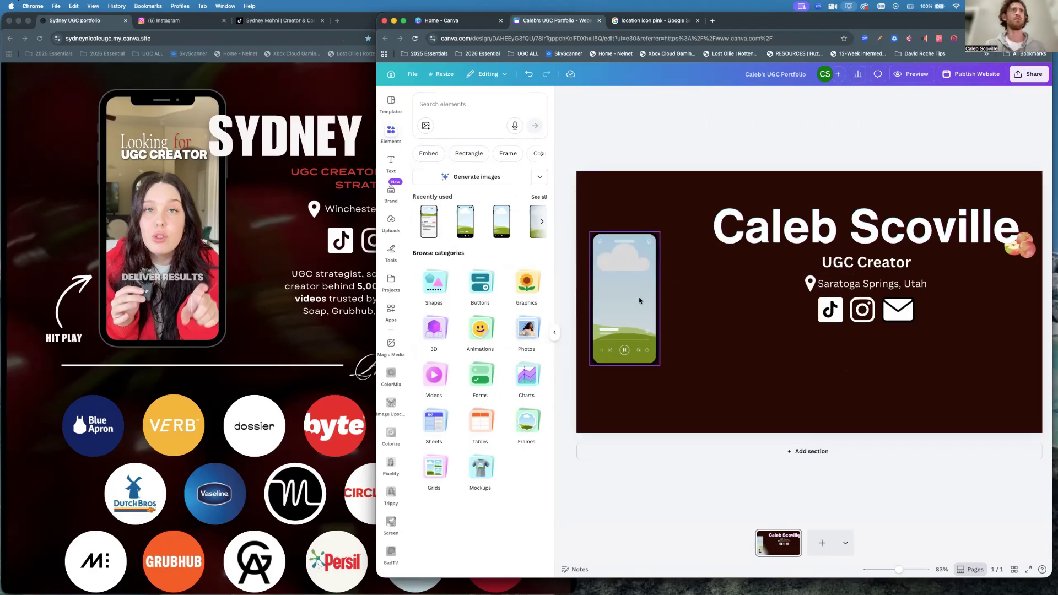
pyautogui.click(636, 296)
pyautogui.press('Delete')
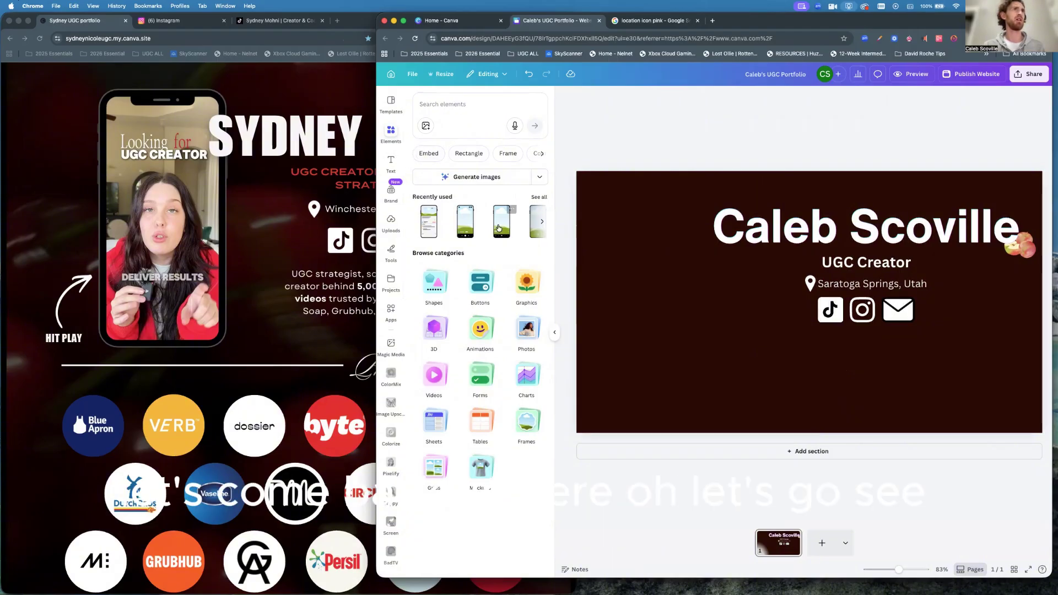
# Add the recently used phone mockup and move it to the page's left side.
pyautogui.click(540, 197)
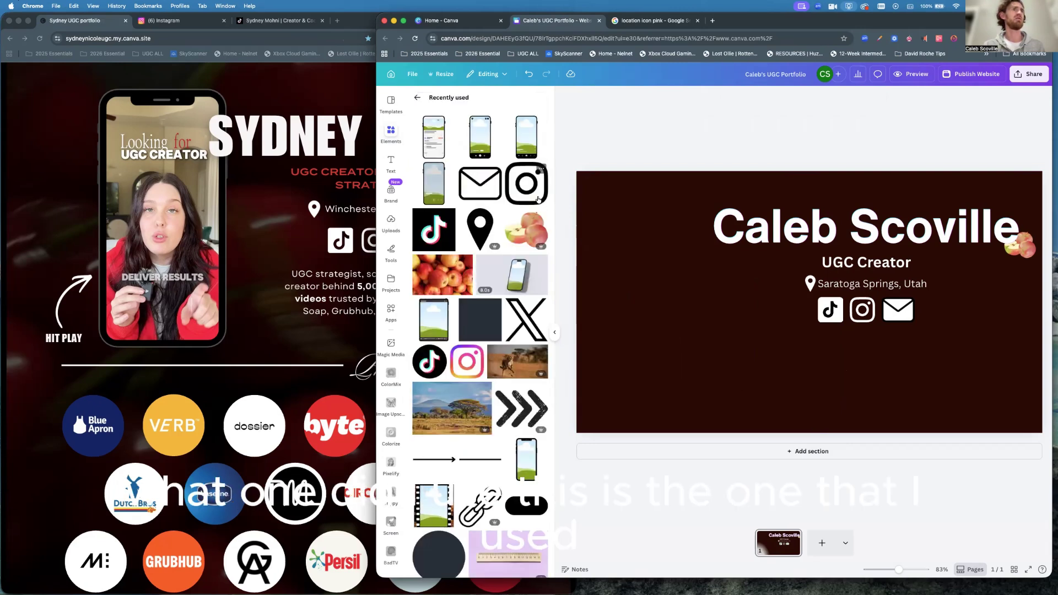
pyautogui.click(529, 463)
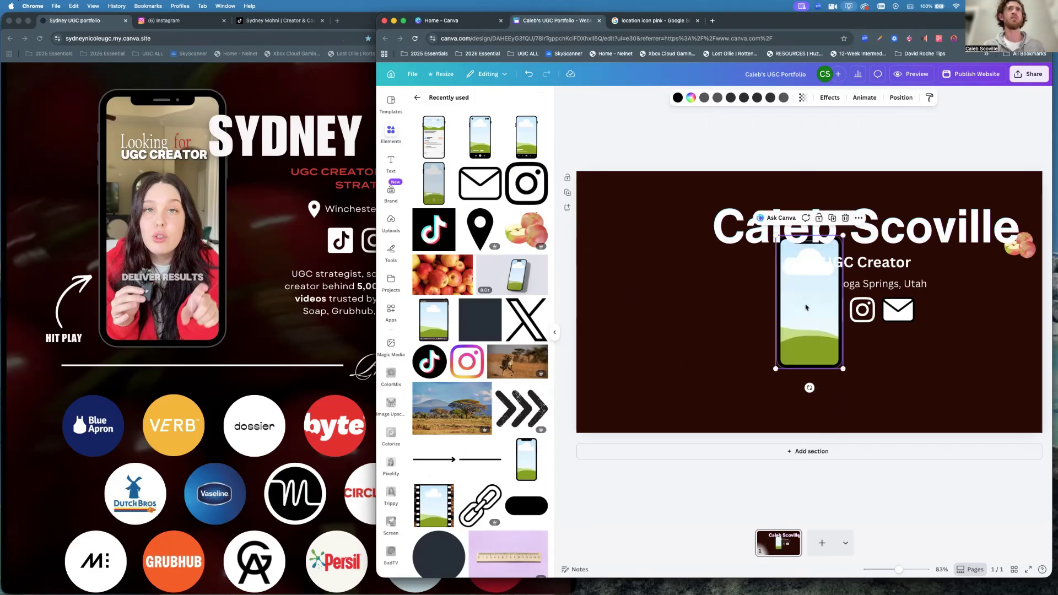
pyautogui.moveTo(806, 309); pyautogui.dragTo(649, 318)
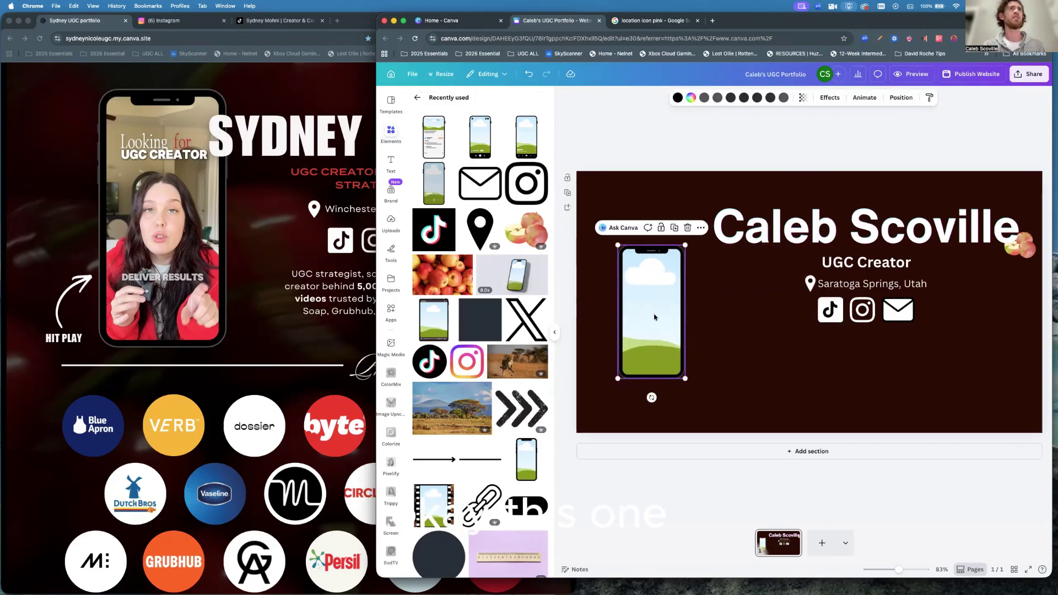
pyautogui.click(419, 99)
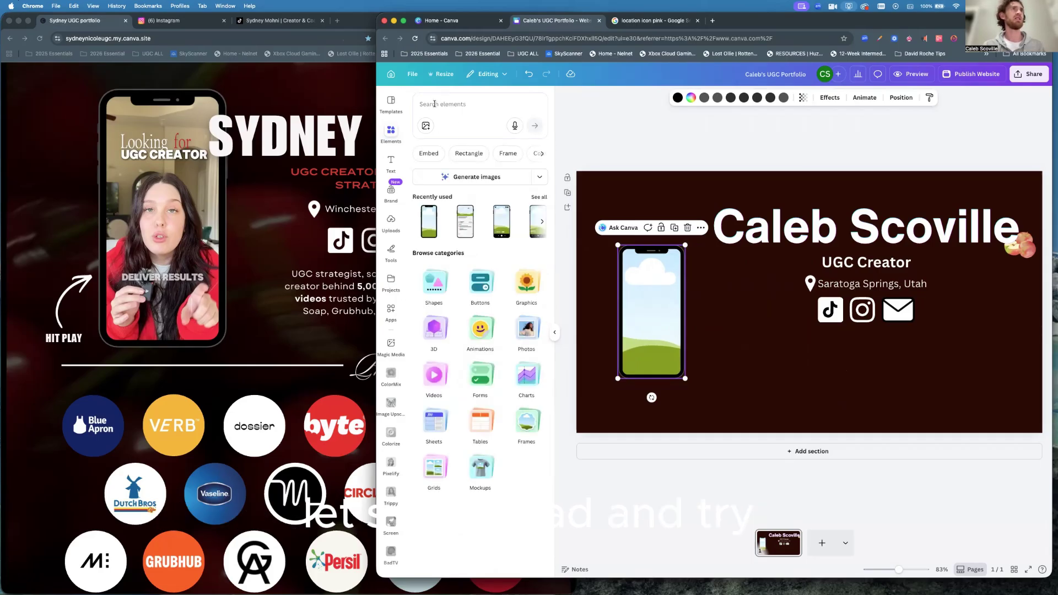
# Search Elements for 'phone' and show all Frames results, then deselect the frame.
pyautogui.click(434, 104)
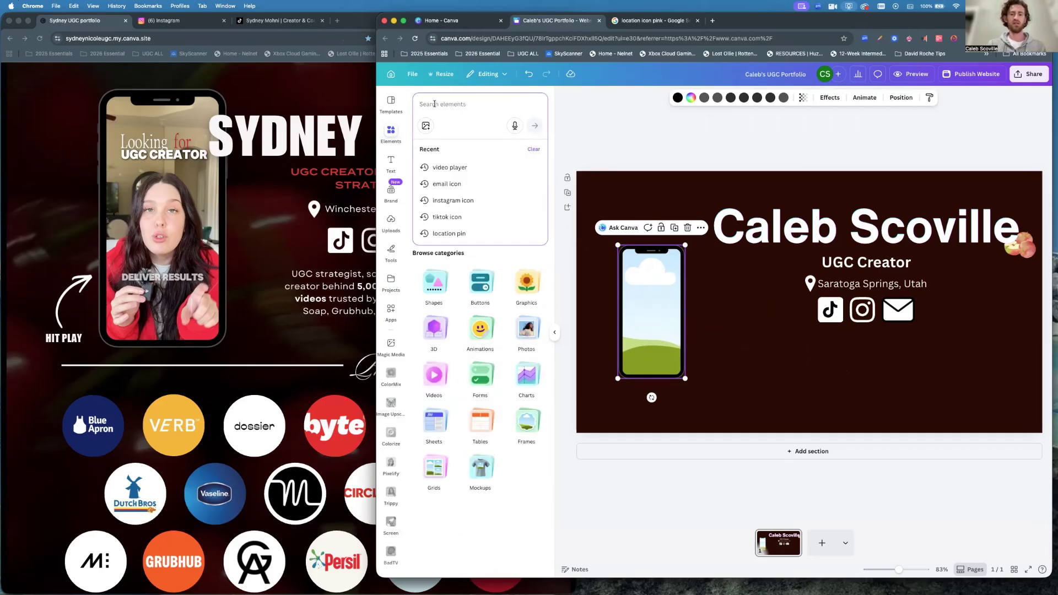
pyautogui.write('phone')
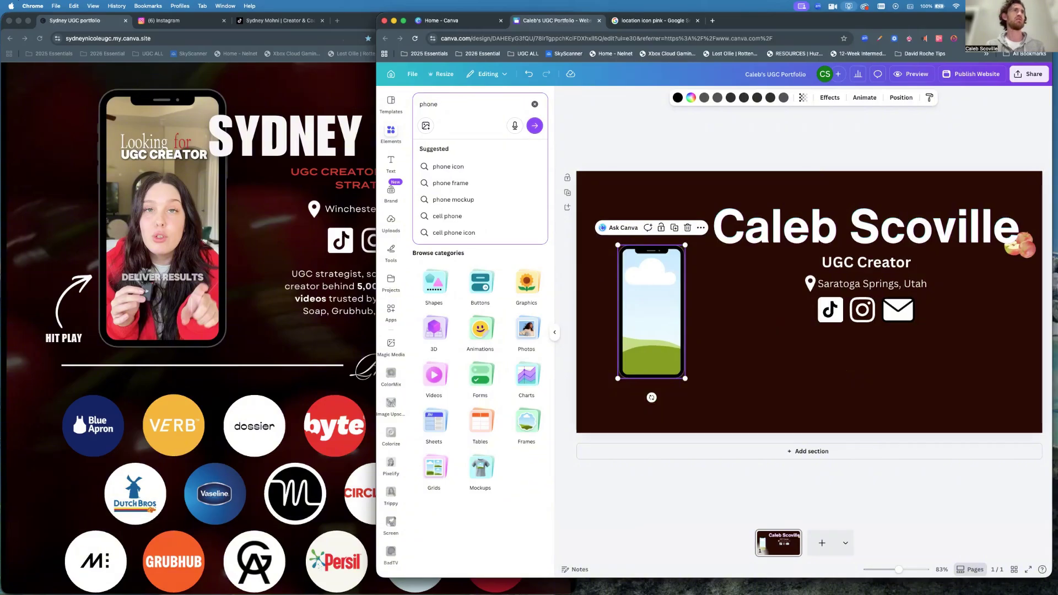
pyautogui.click(449, 183)
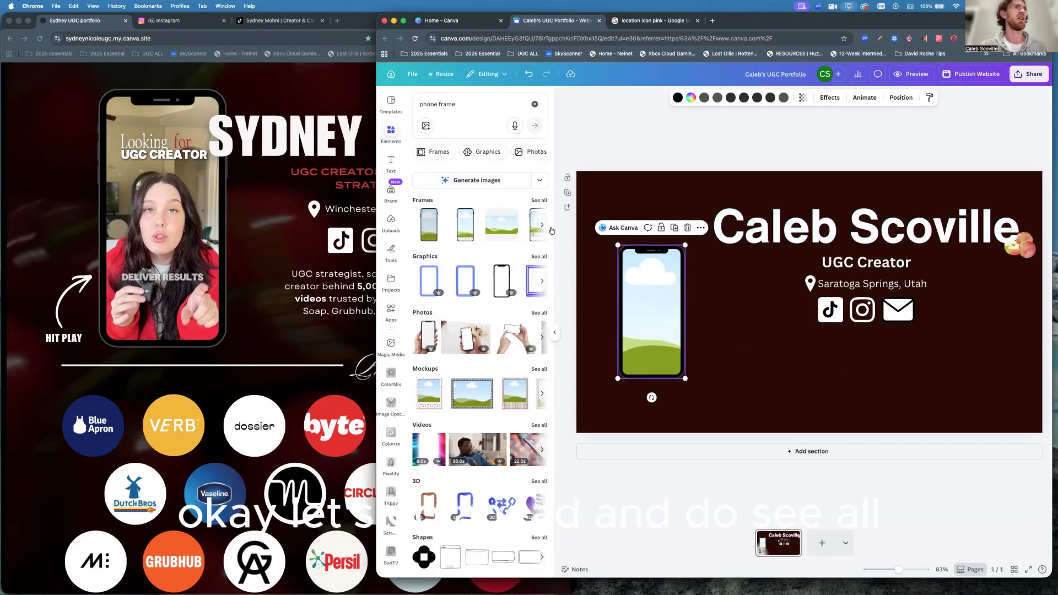
pyautogui.click(540, 200)
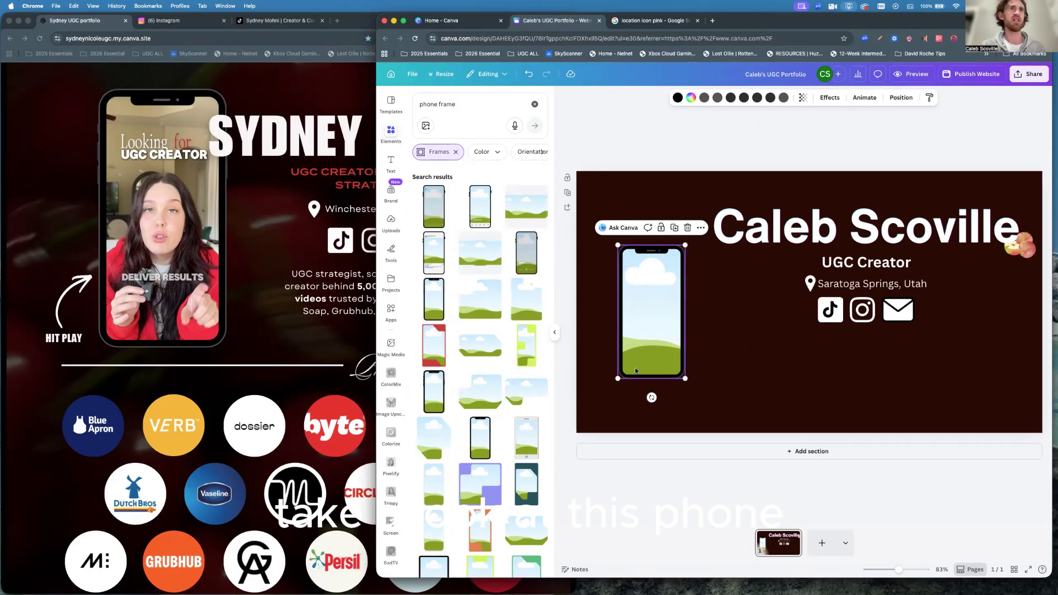
pyautogui.click(715, 313)
pyautogui.scroll(5, 632, 322)
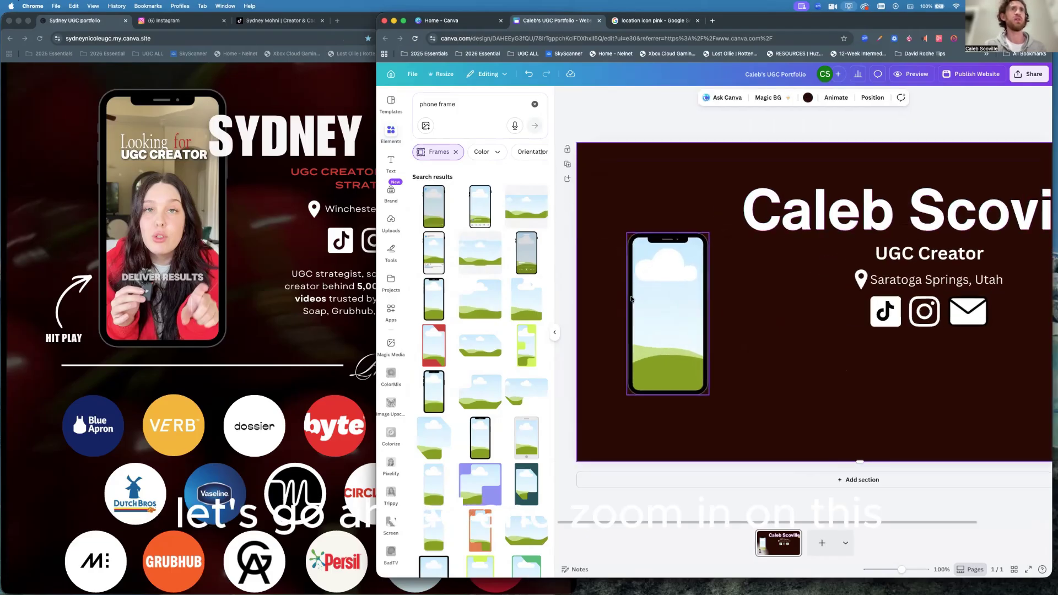
# Drag the phone frame up and left so it sits level with the name heading.
pyautogui.scroll(1, 632, 299)
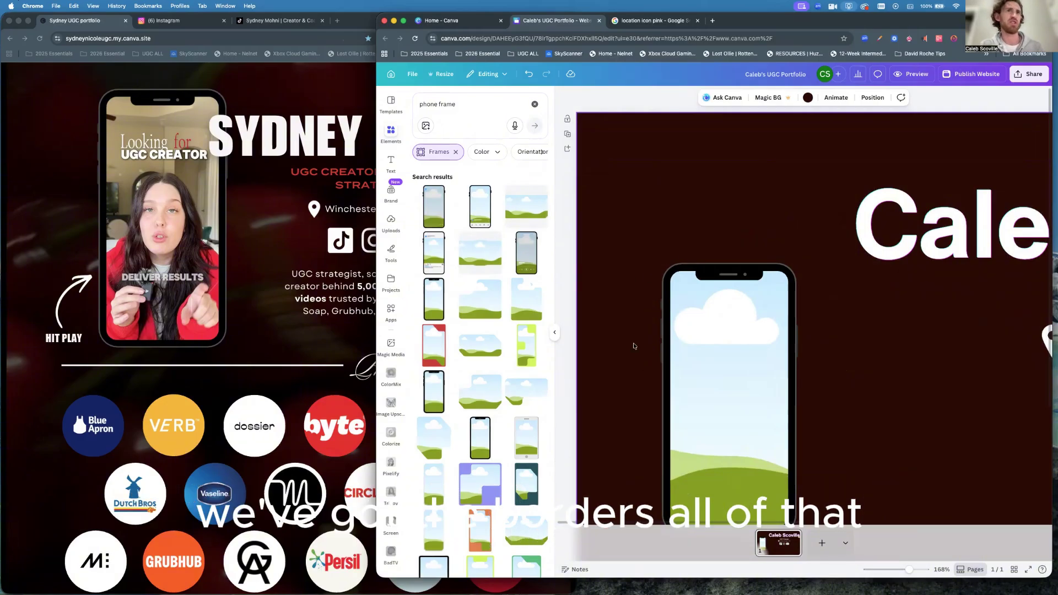
pyautogui.click(726, 352)
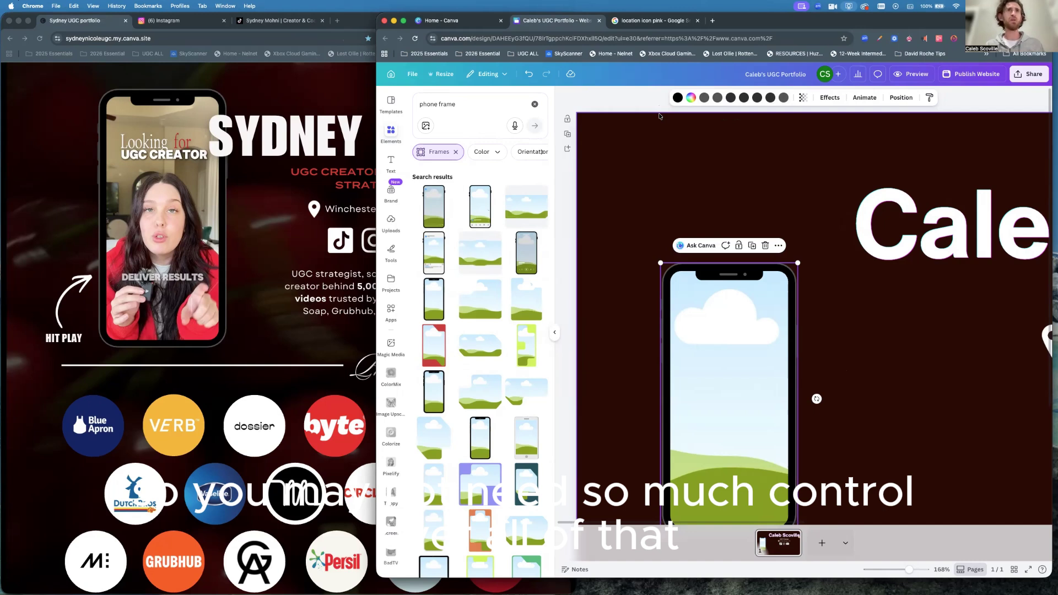
pyautogui.moveTo(726, 380); pyautogui.dragTo(705, 297)
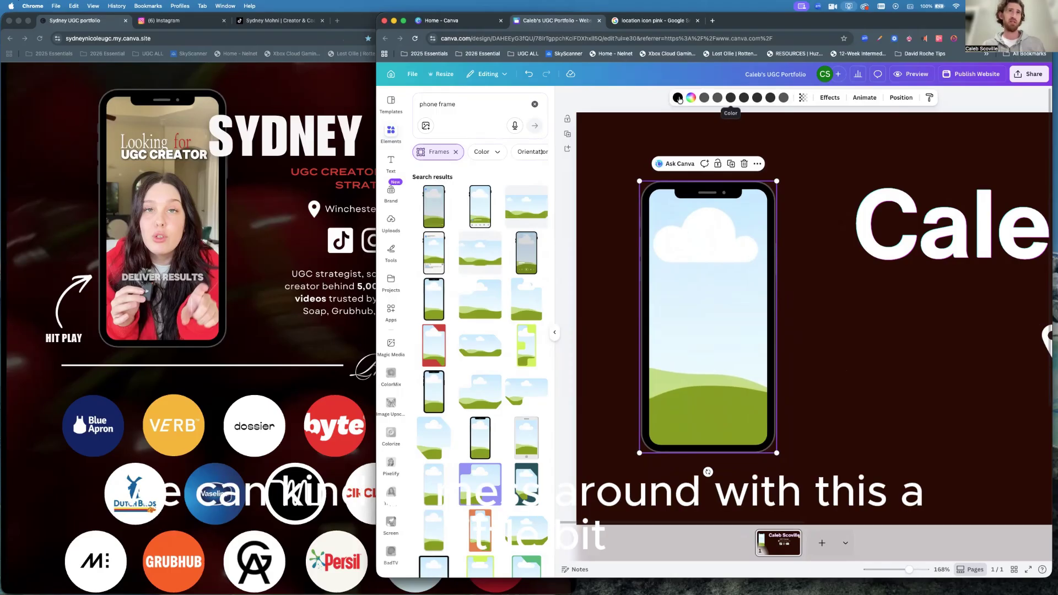
# Colour the phone body white, the next part black and the camera dot red.
pyautogui.click(678, 97)
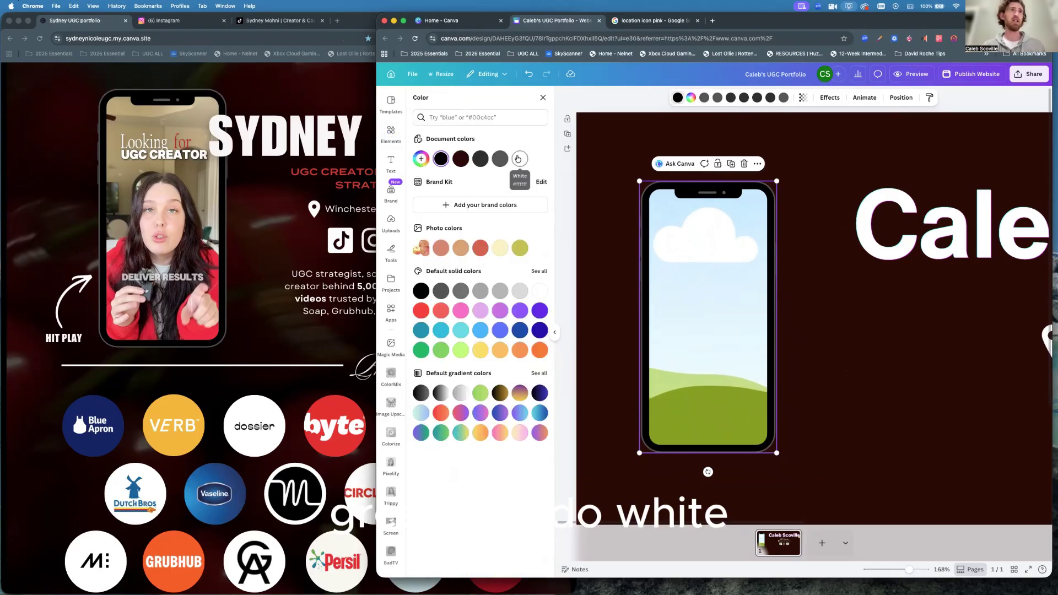
pyautogui.click(519, 159)
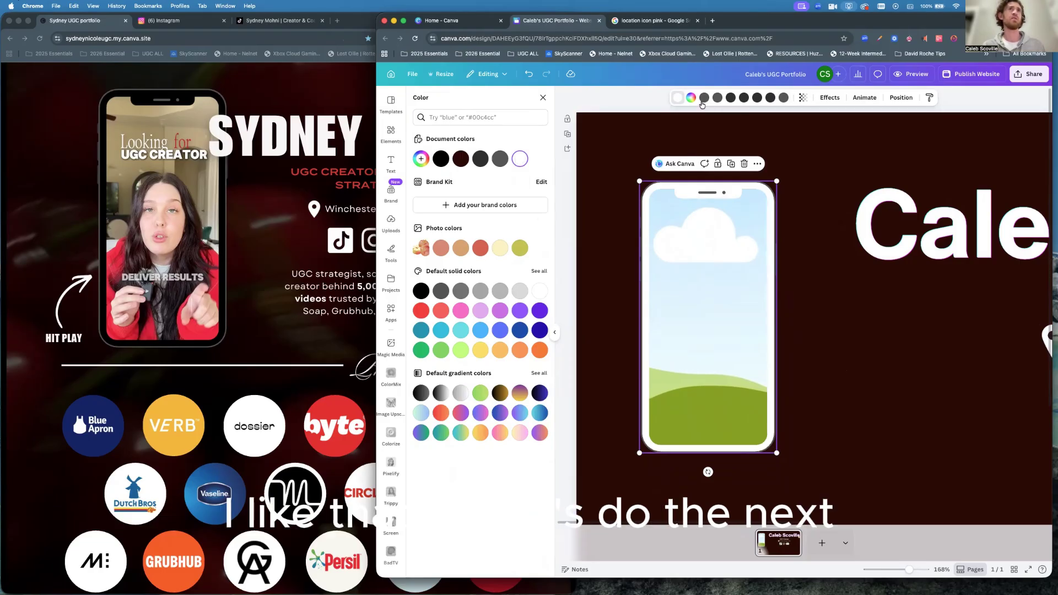
pyautogui.click(705, 98)
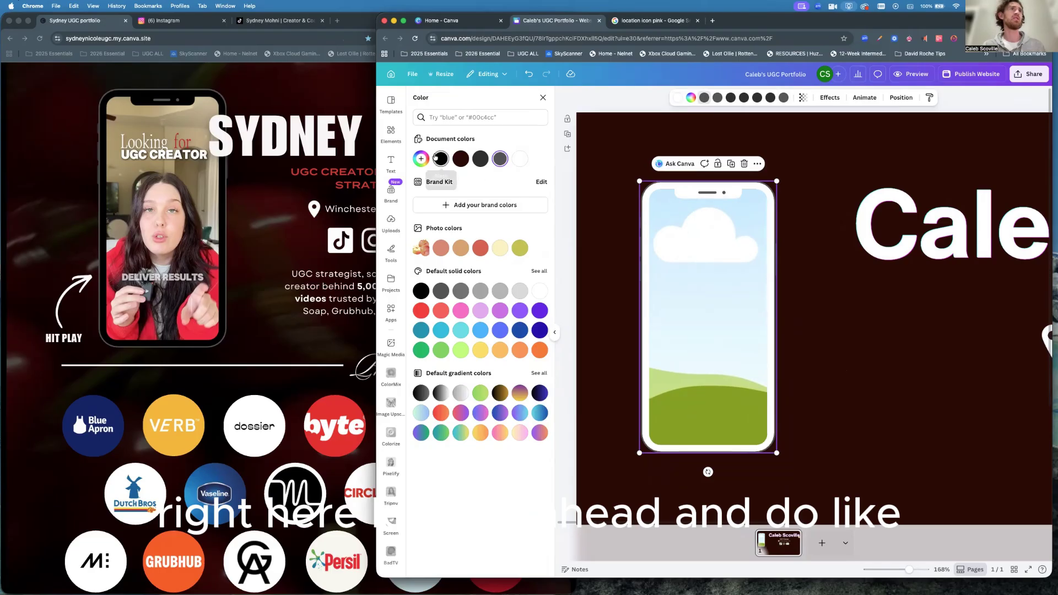
pyautogui.click(441, 160)
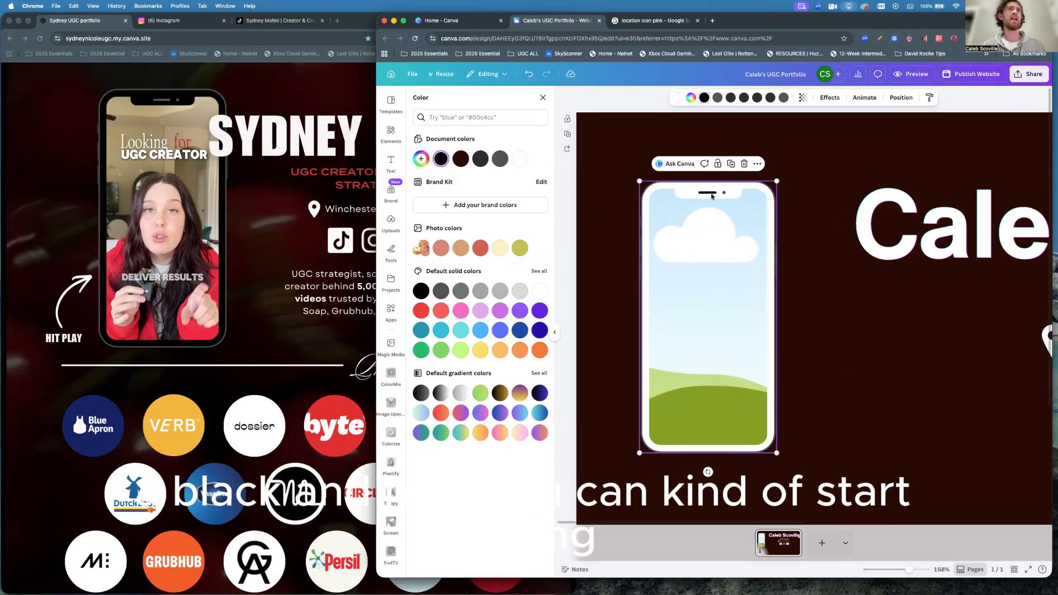
pyautogui.click(717, 98)
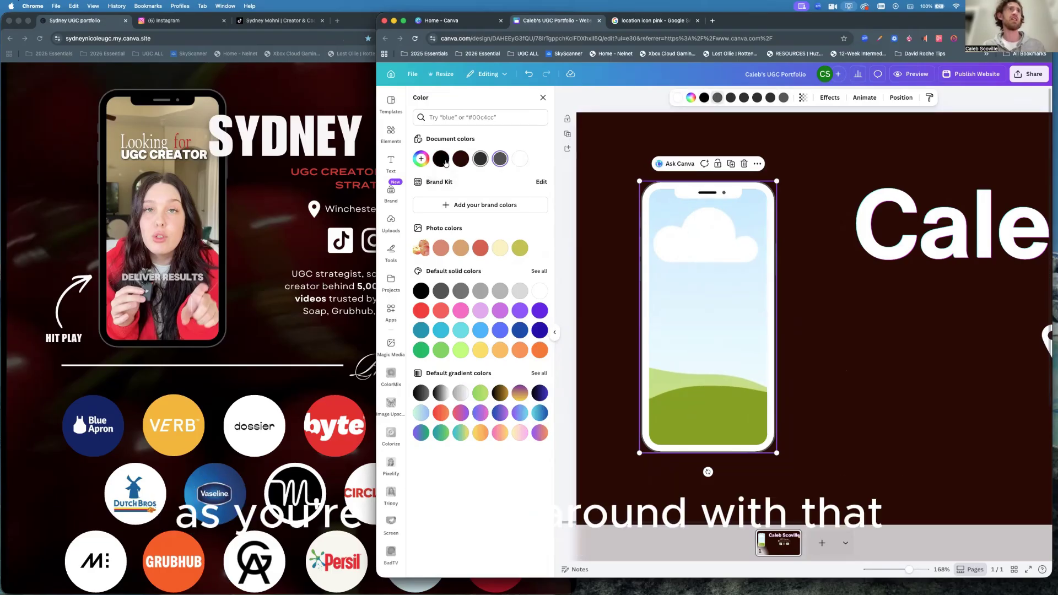
pyautogui.click(481, 249)
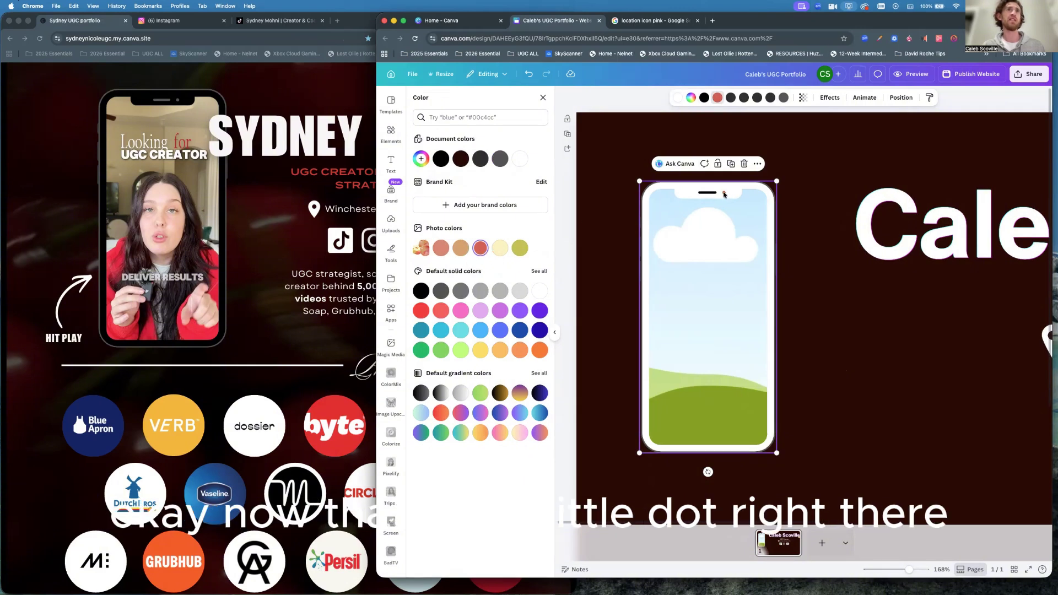
# Colour the remaining phone parts dark blue, orange and yellow.
pyautogui.click(731, 97)
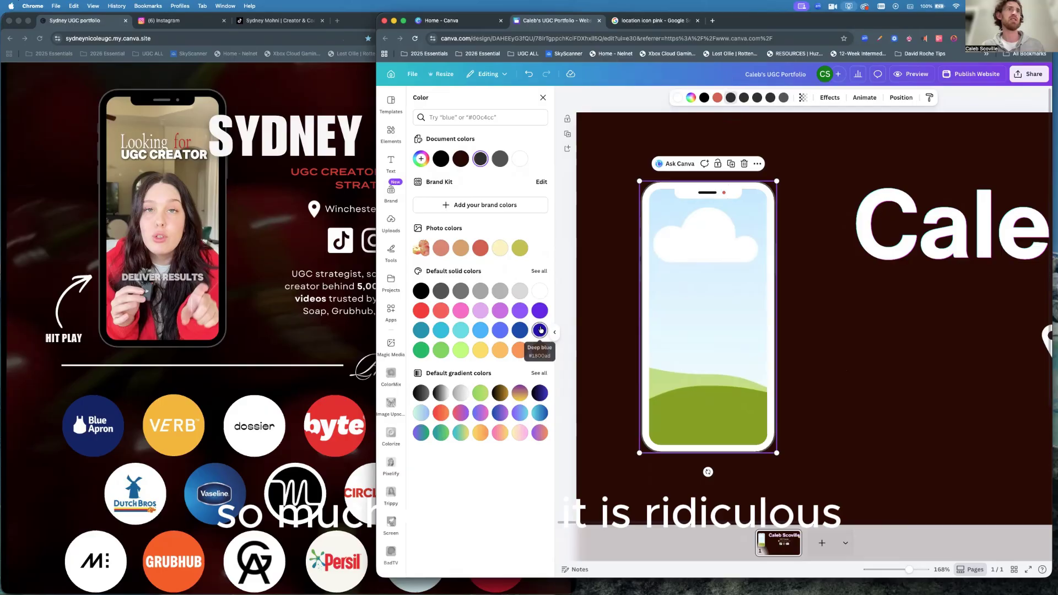
pyautogui.click(539, 331)
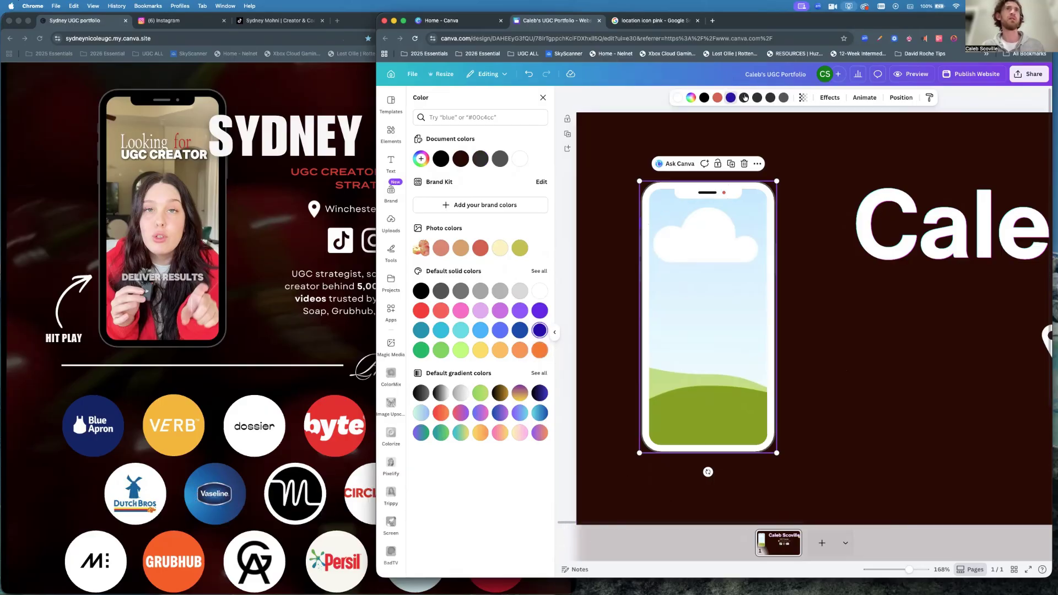
pyautogui.click(744, 98)
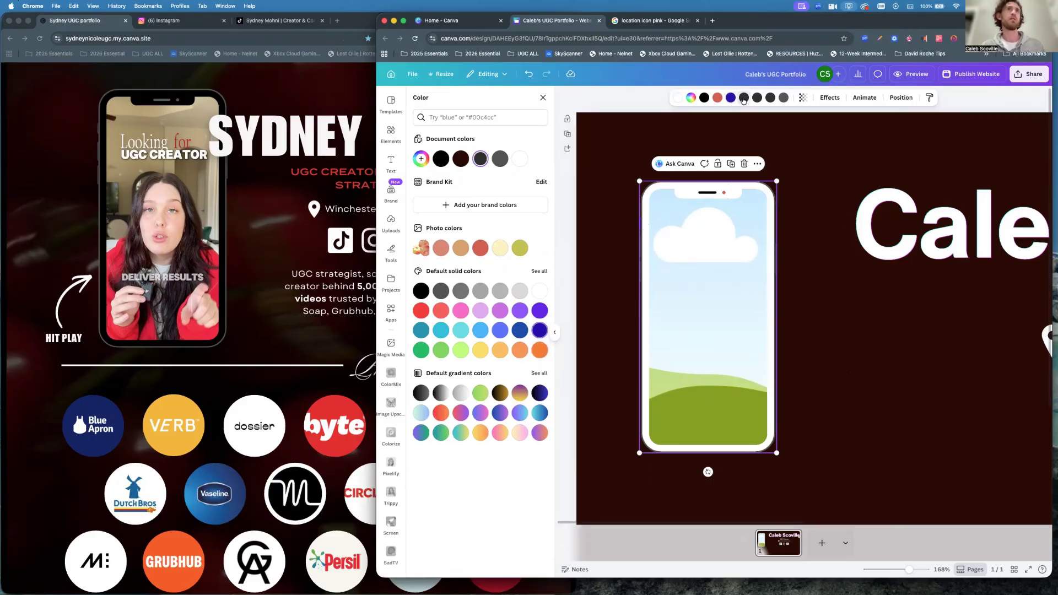
pyautogui.click(540, 350)
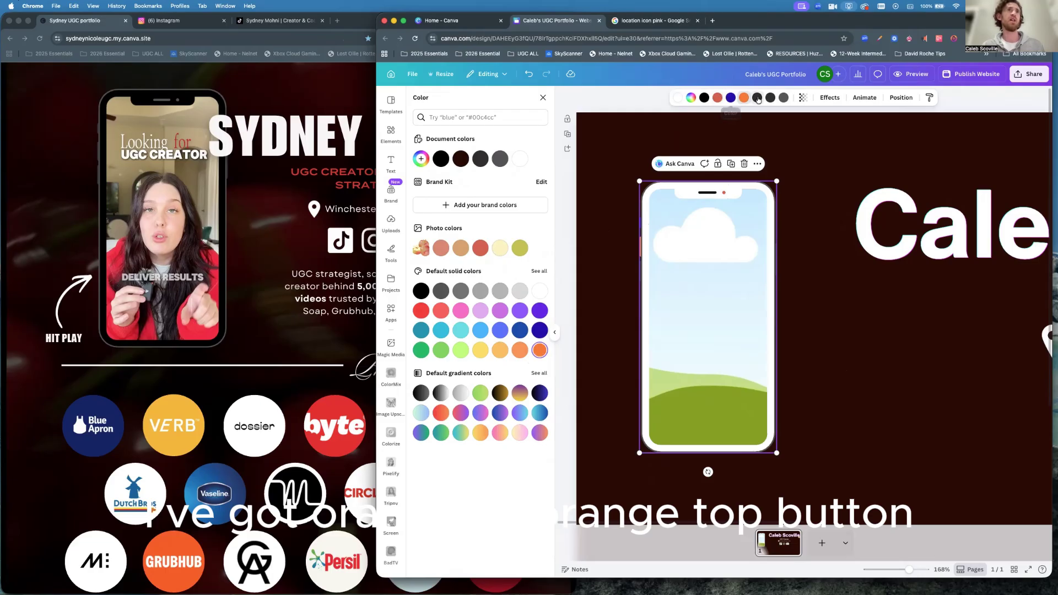
pyautogui.click(757, 98)
pyautogui.click(482, 351)
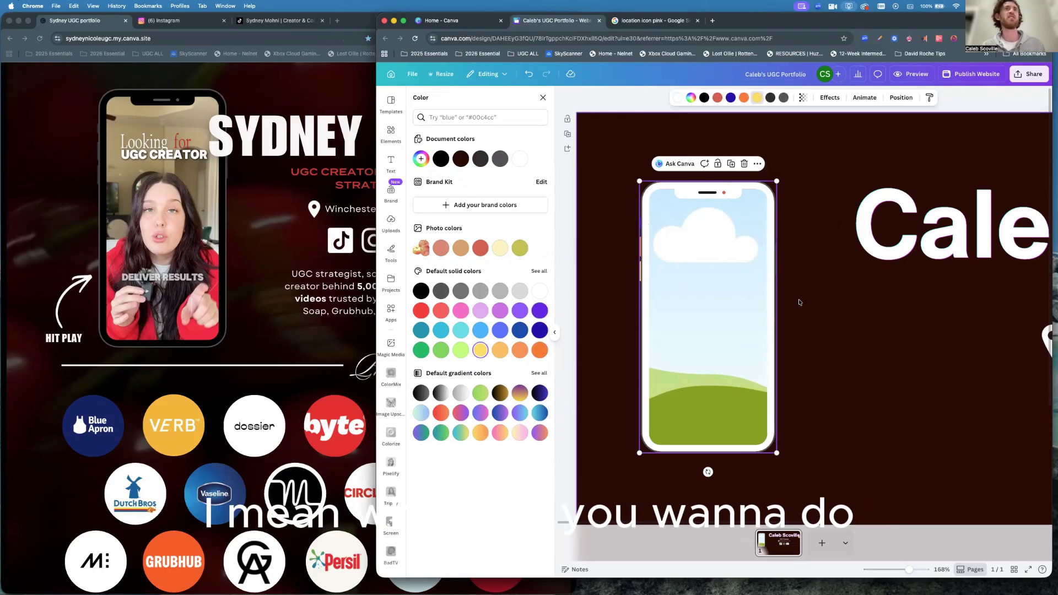
pyautogui.click(823, 328)
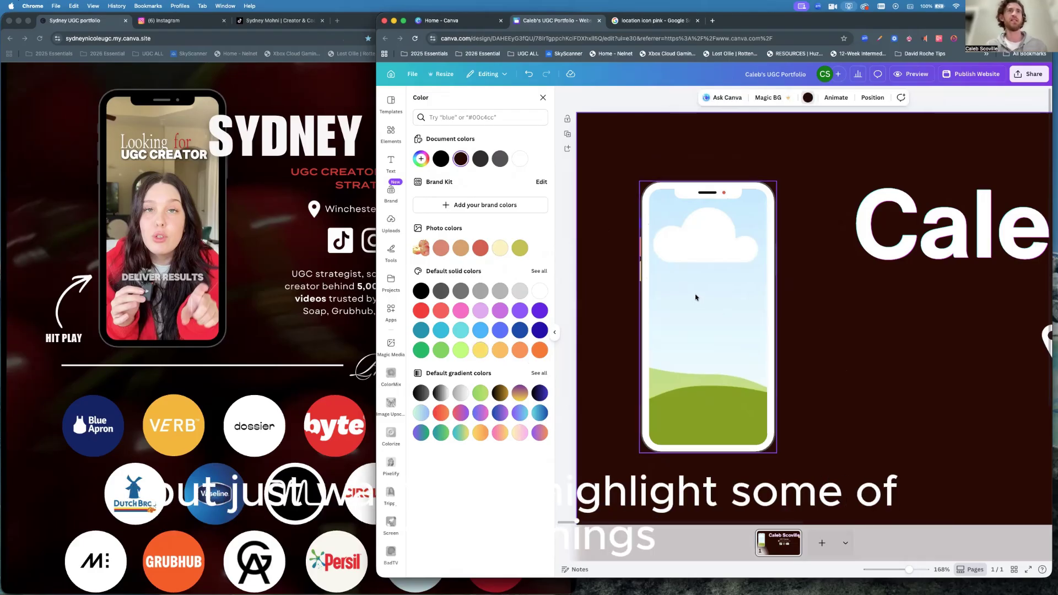
pyautogui.scroll(-5, 691, 296)
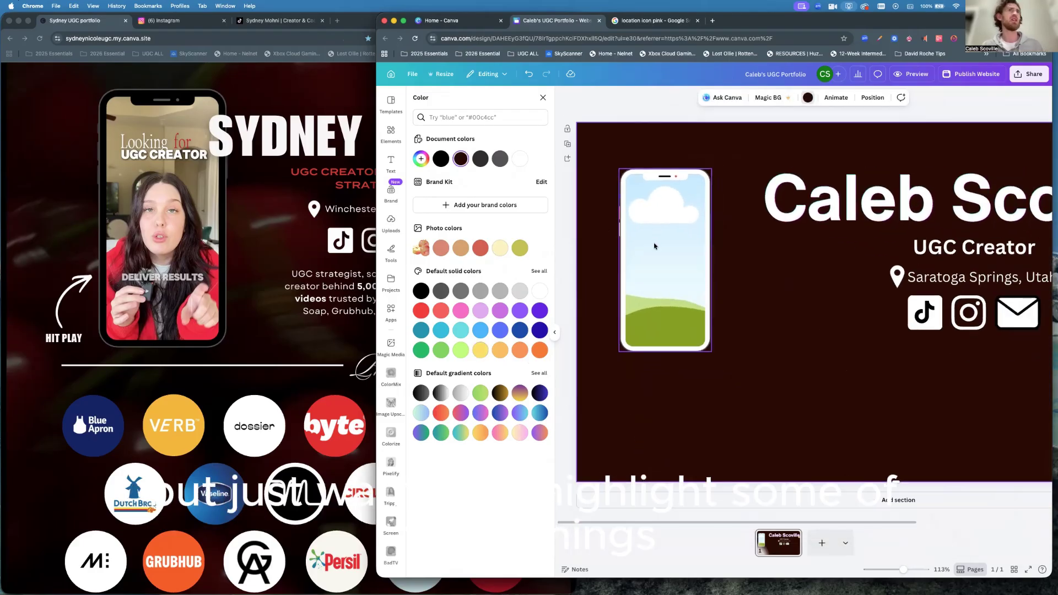
# Shift the phone frame right and enlarge it to about 280 by 564.
pyautogui.scroll(-1, 655, 244)
pyautogui.moveTo(655, 244); pyautogui.dragTo(695, 243)
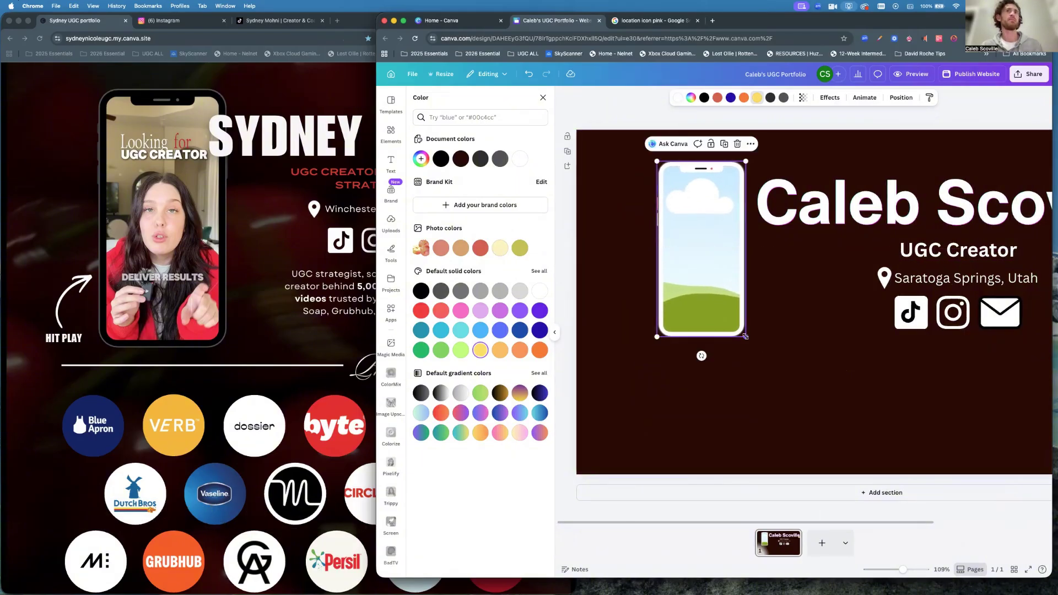
pyautogui.moveTo(745, 336); pyautogui.dragTo(792, 405)
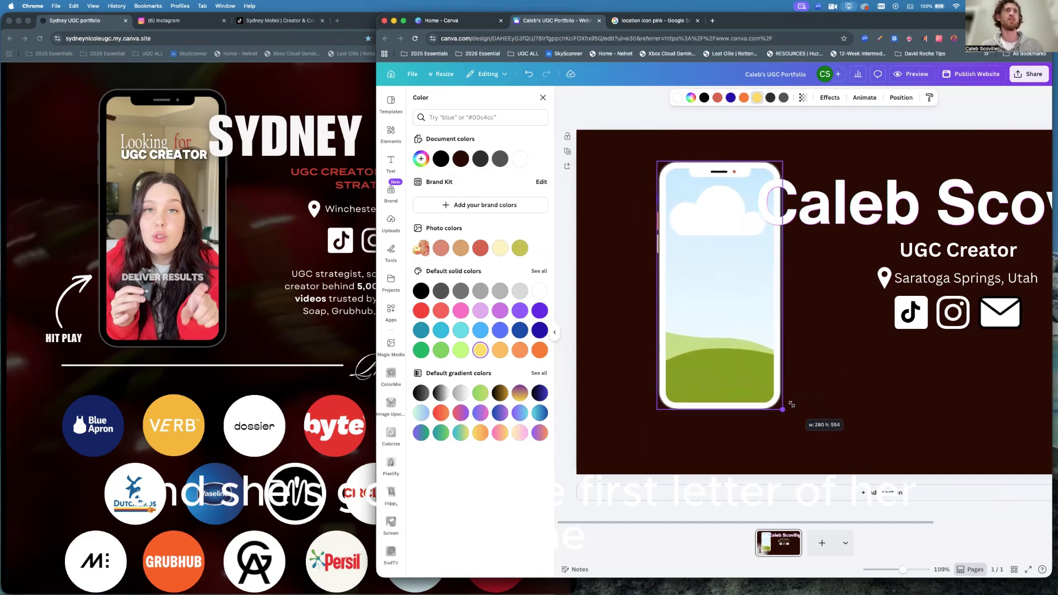
pyautogui.moveTo(792, 404); pyautogui.dragTo(789, 402)
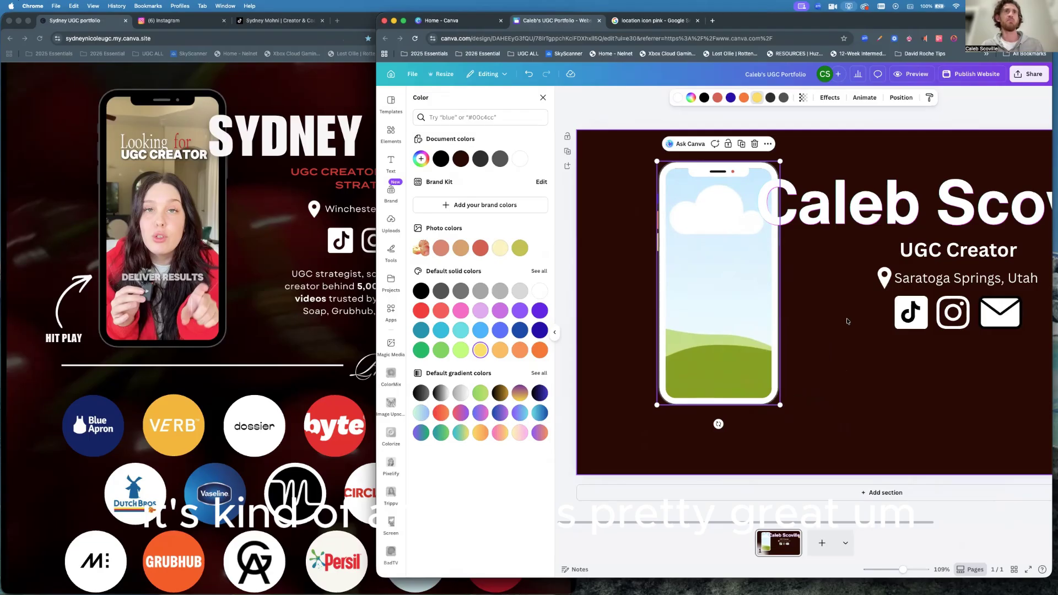
pyautogui.click(831, 379)
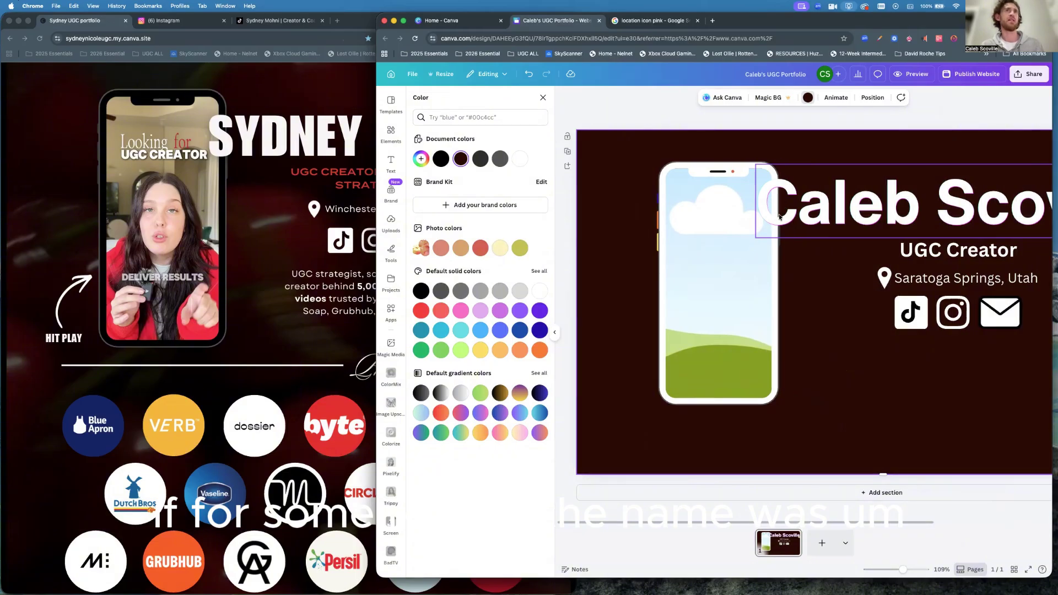
pyautogui.click(740, 230)
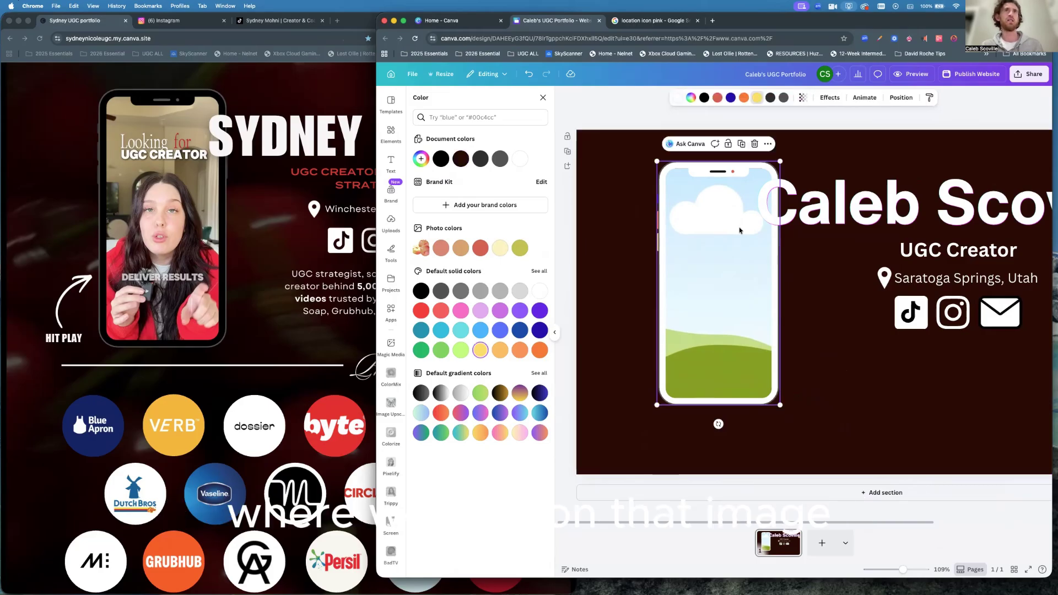
pyautogui.scroll(1, 747, 224)
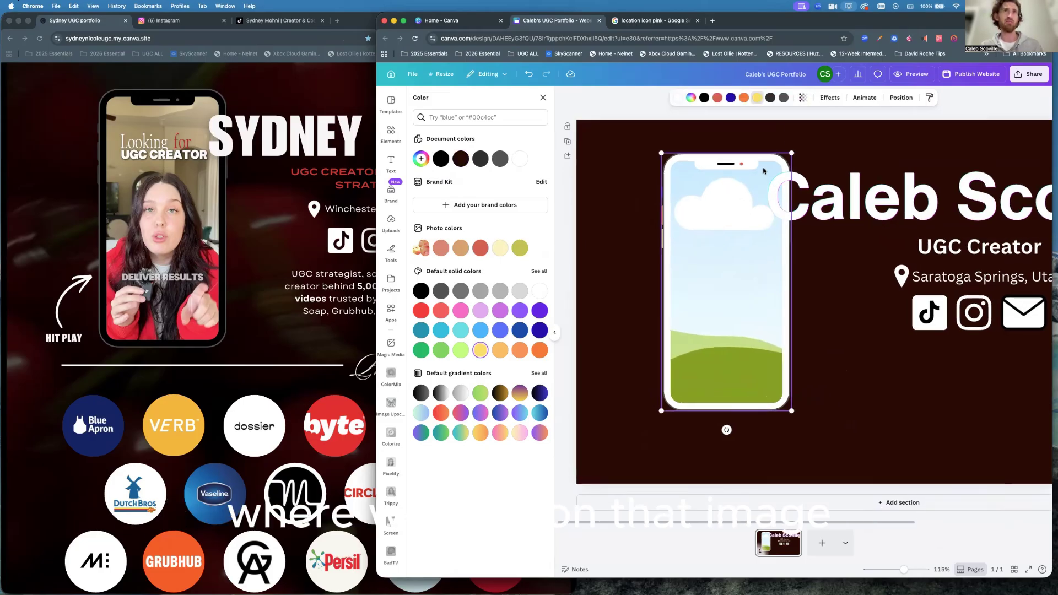
pyautogui.click(776, 137)
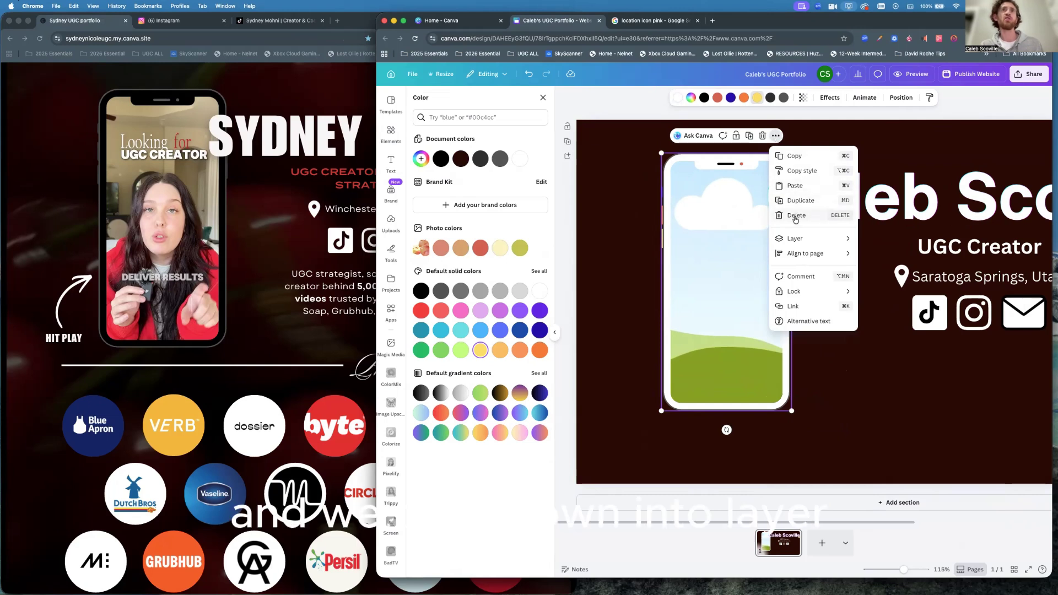
pyautogui.moveTo(796, 239)
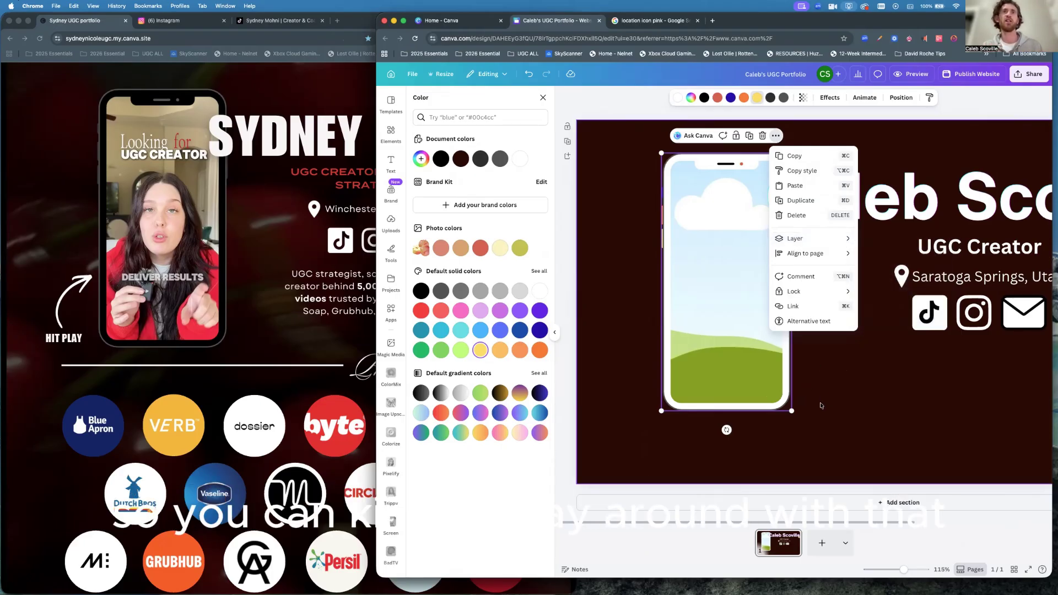
pyautogui.click(827, 393)
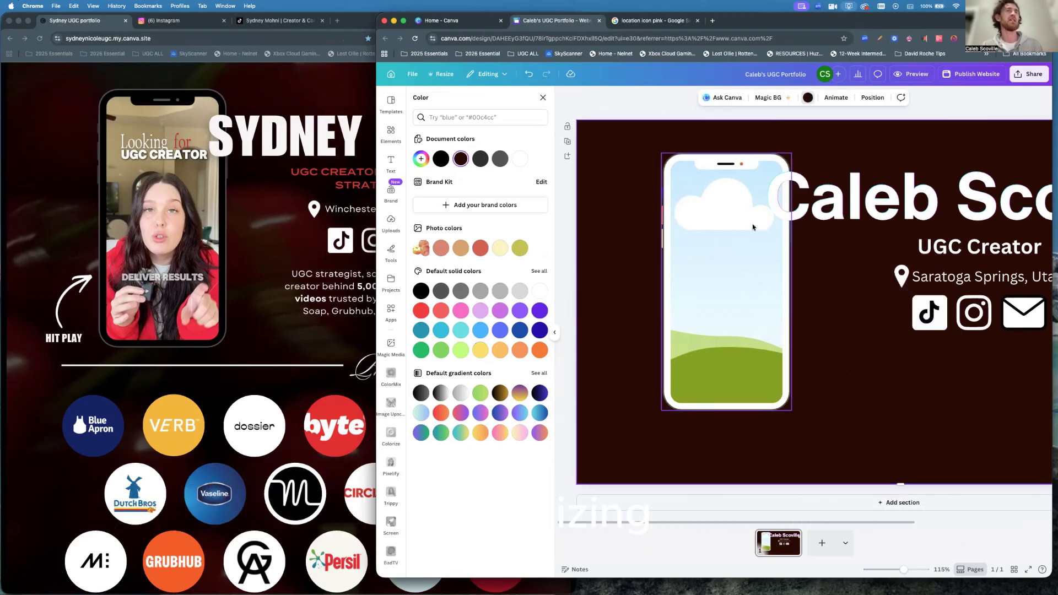
pyautogui.click(678, 164)
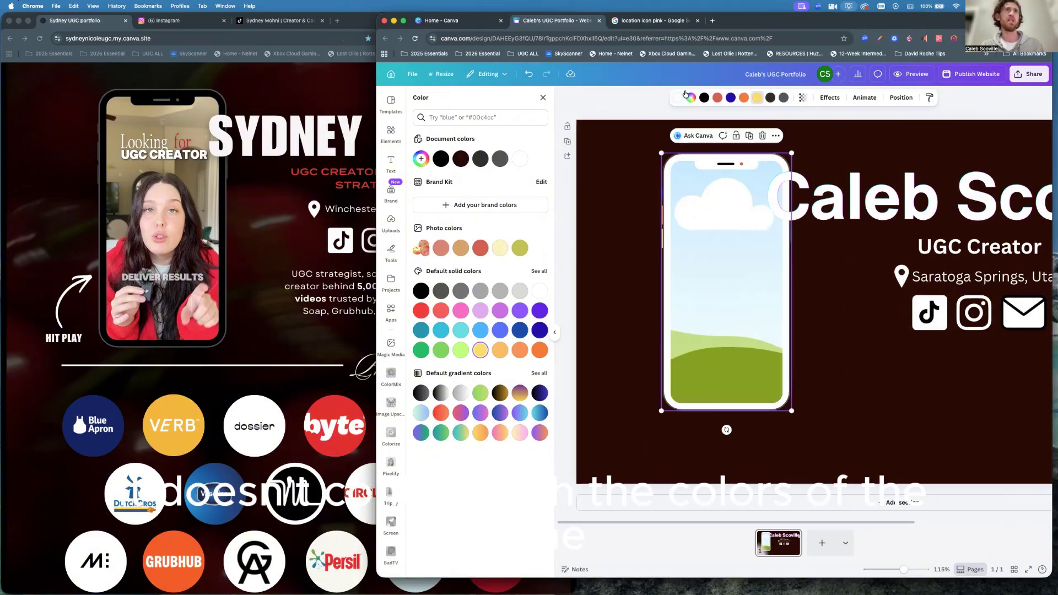
# Change the phone frame's white body to deep blue.
pyautogui.click(679, 99)
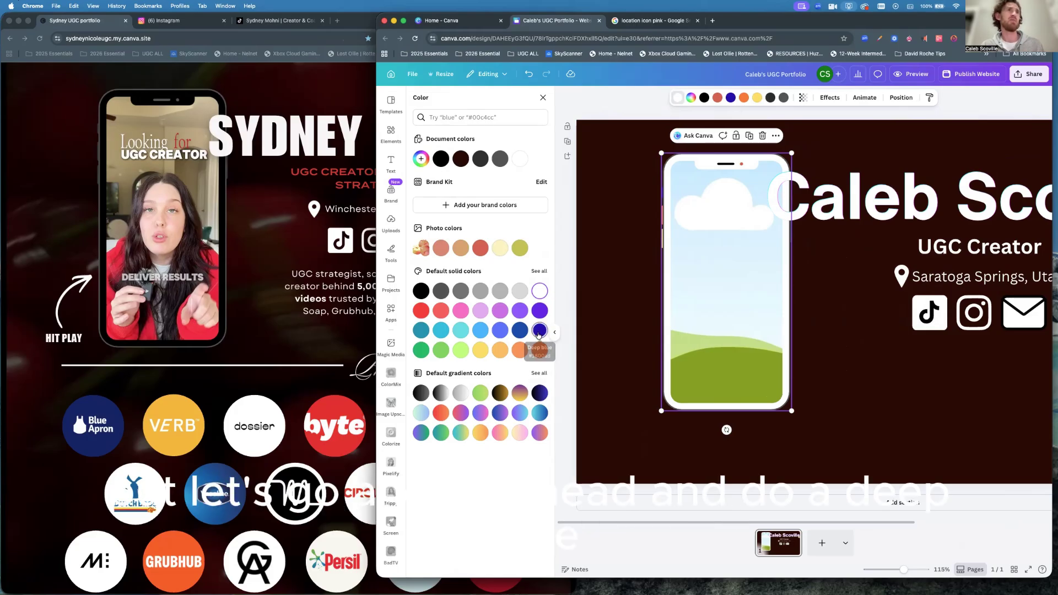
pyautogui.click(540, 331)
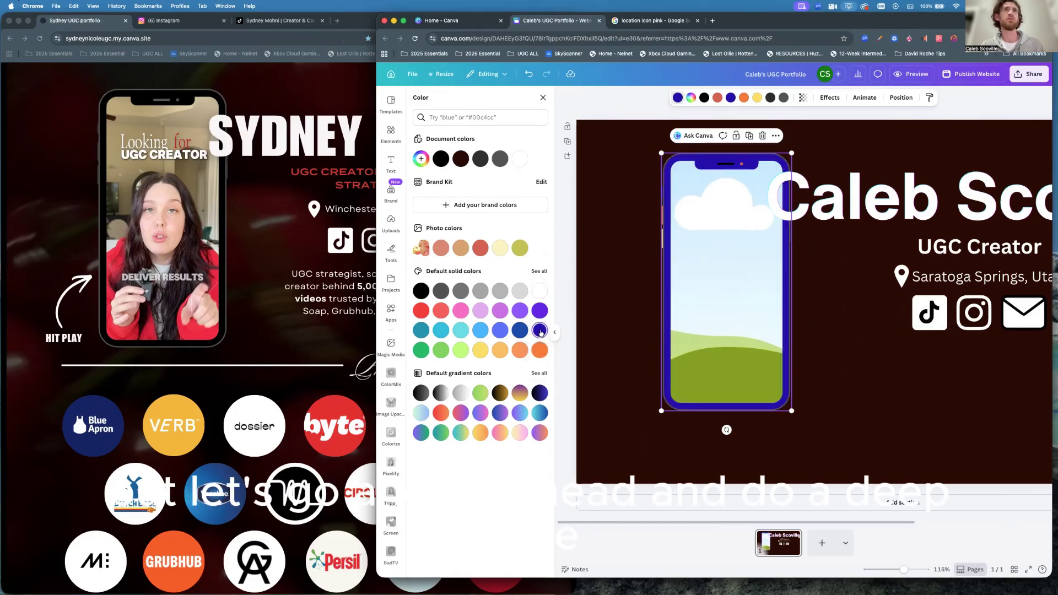
pyautogui.click(820, 342)
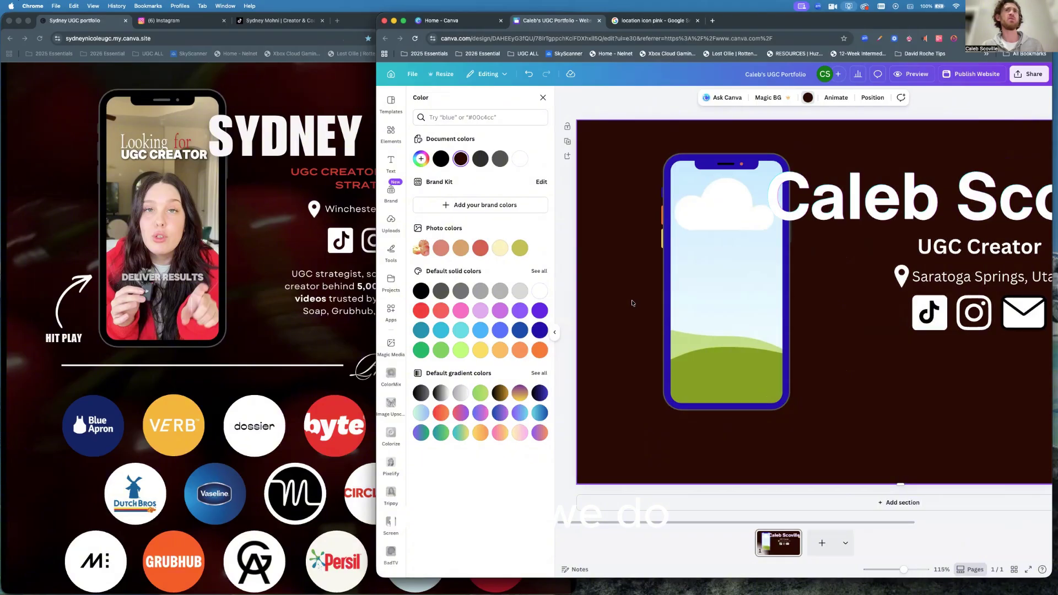
# Check the reference site, then return to Canva and zoom out to 88%.
pyautogui.click(334, 290)
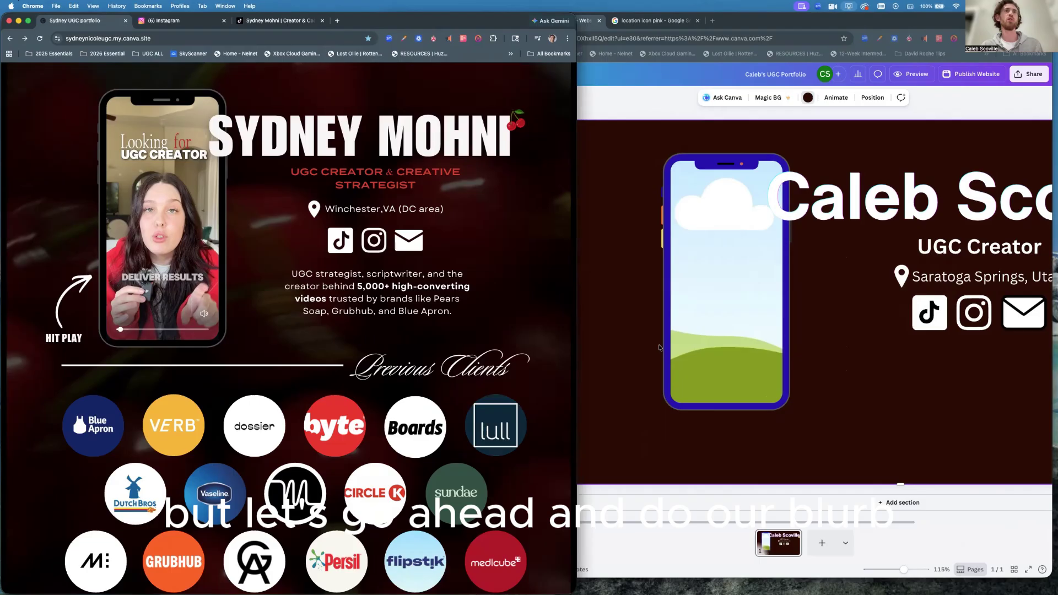
pyautogui.click(647, 306)
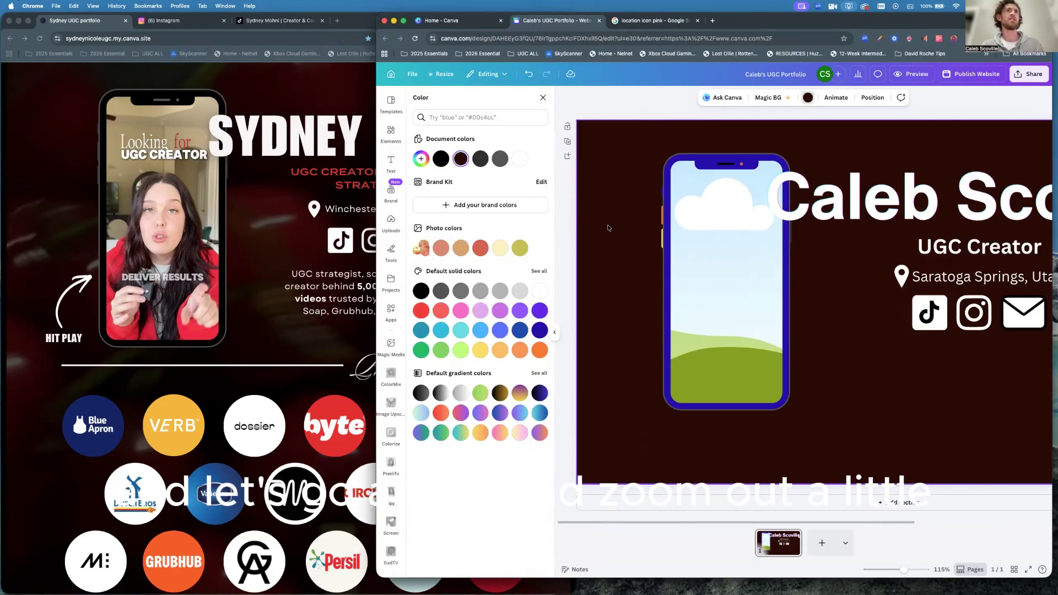
pyautogui.scroll(-3, 606, 229)
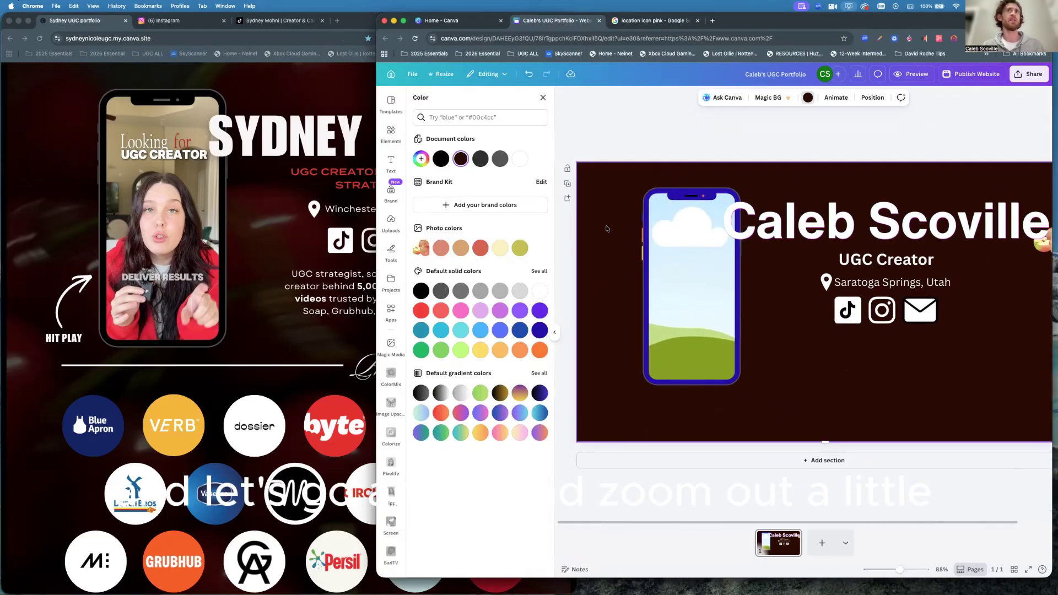
# Add a body text box and move it below the social icons.
pyautogui.click(390, 162)
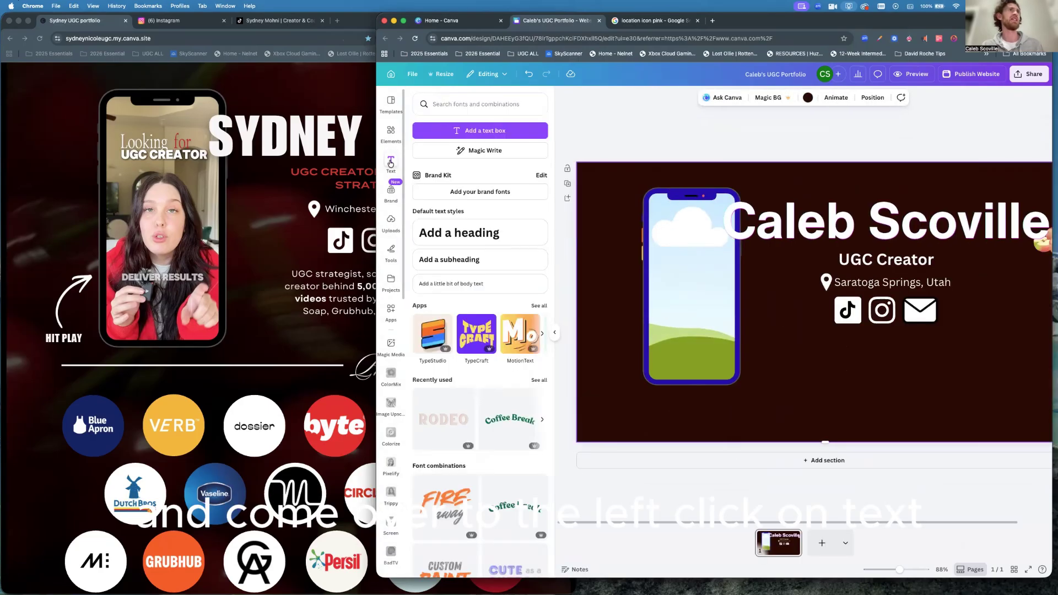
pyautogui.click(456, 284)
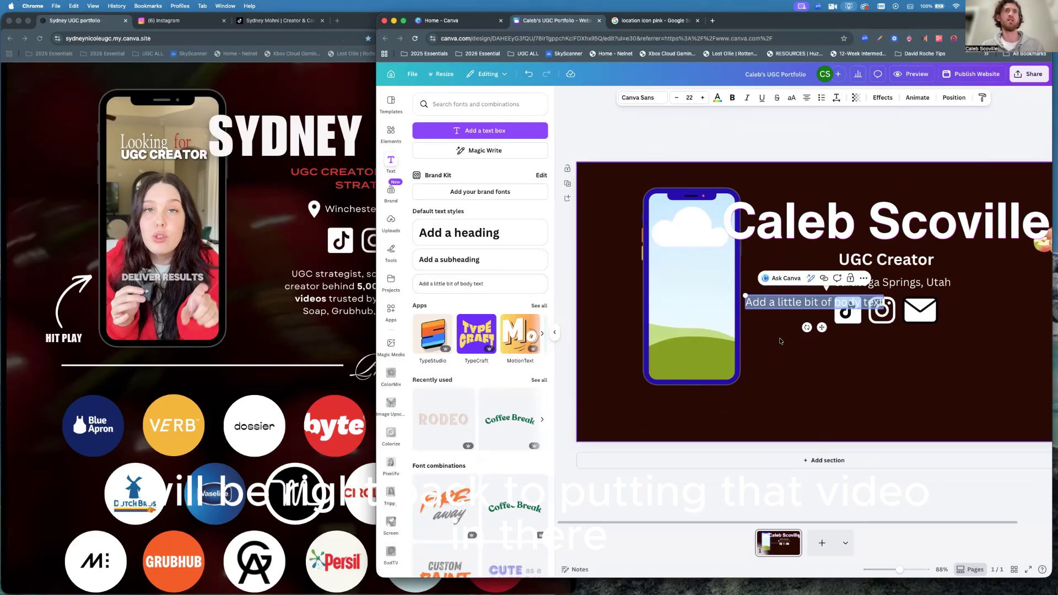
pyautogui.press('Escape')
pyautogui.moveTo(779, 305); pyautogui.dragTo(852, 343)
# Type the four-line bio 'Male UGC Creator, Single Dad, Ultramarathoner, Photographer, Videographer, Tech Trainer, Teacher, Coach'.
pyautogui.doubleClick(851, 342)
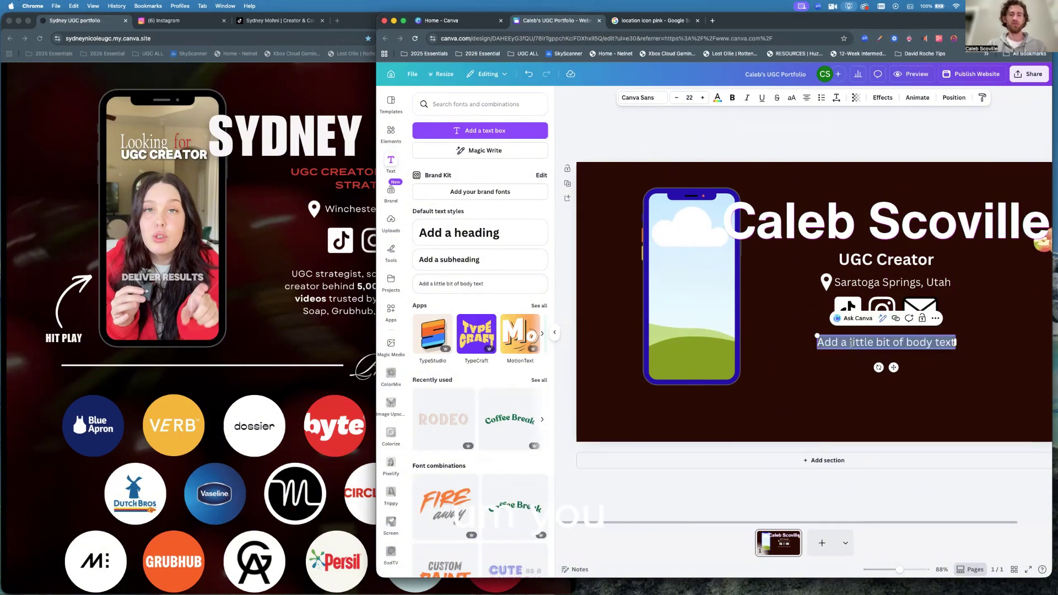
pyautogui.press('BackSpace')
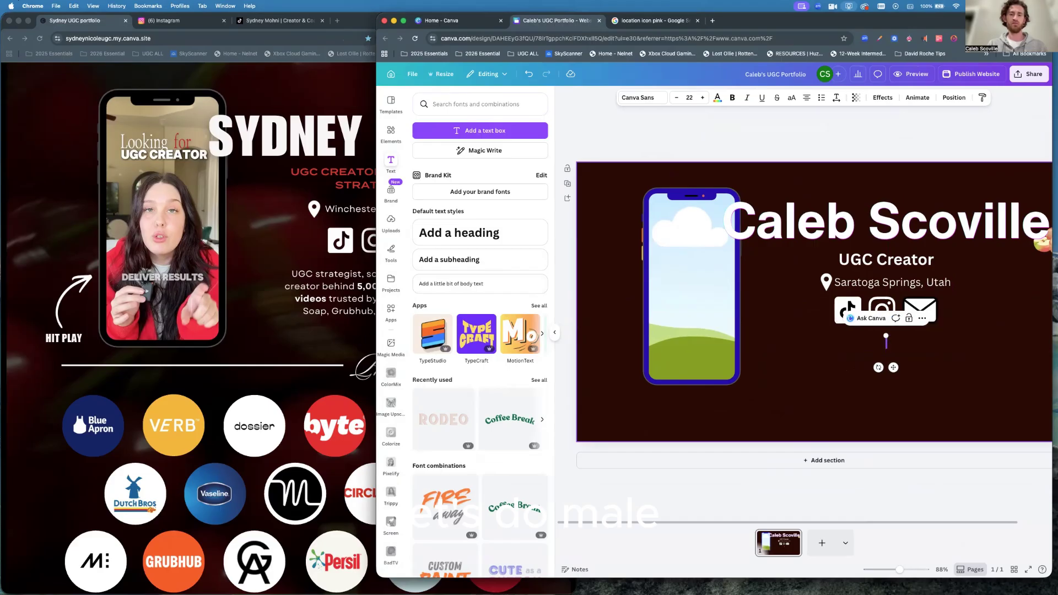
pyautogui.write('Male')
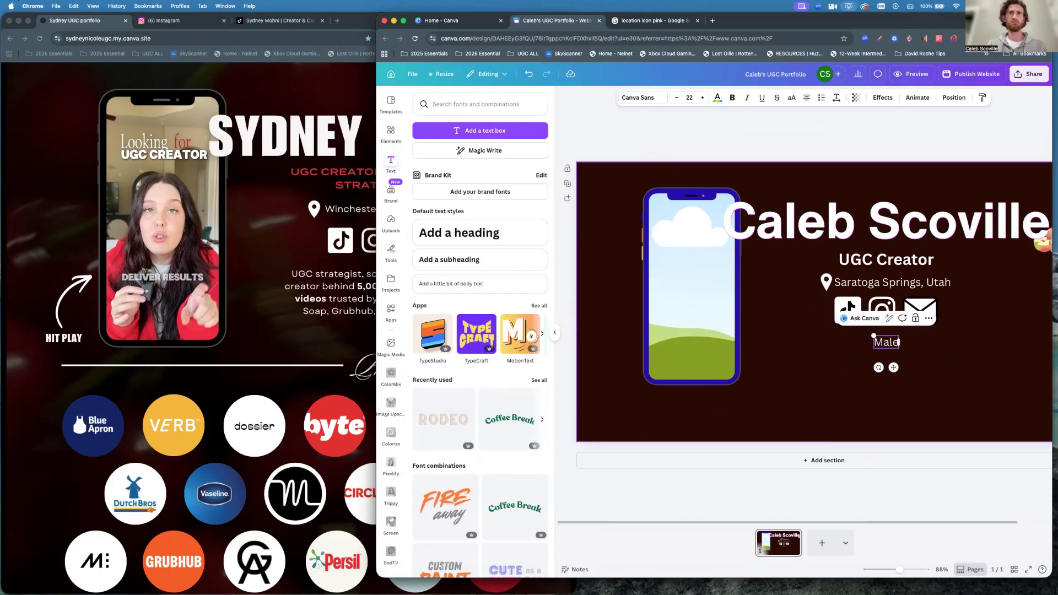
pyautogui.write(' UGC')
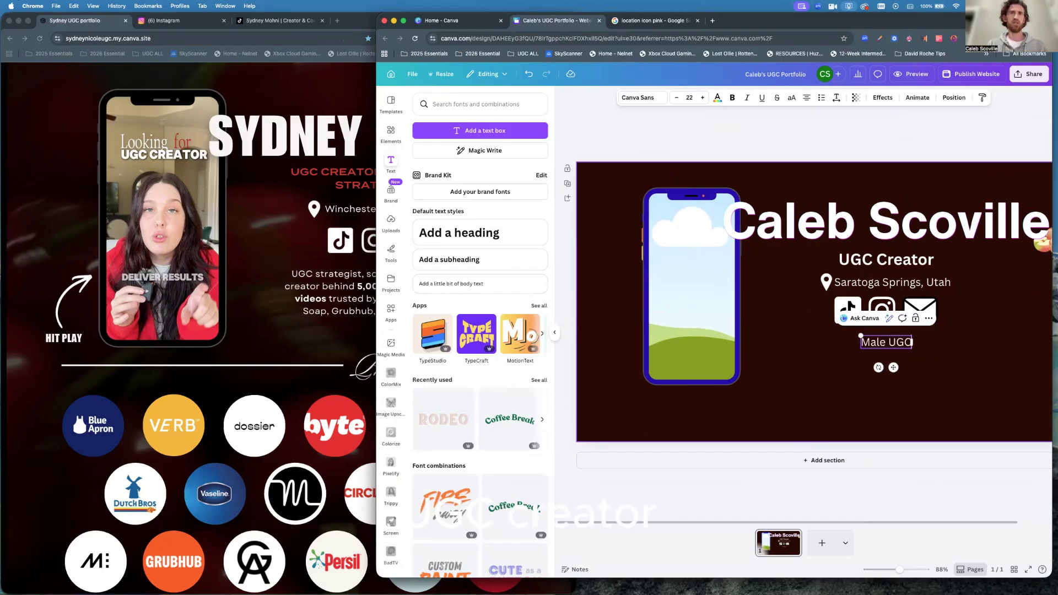
pyautogui.write(' Creatopr')
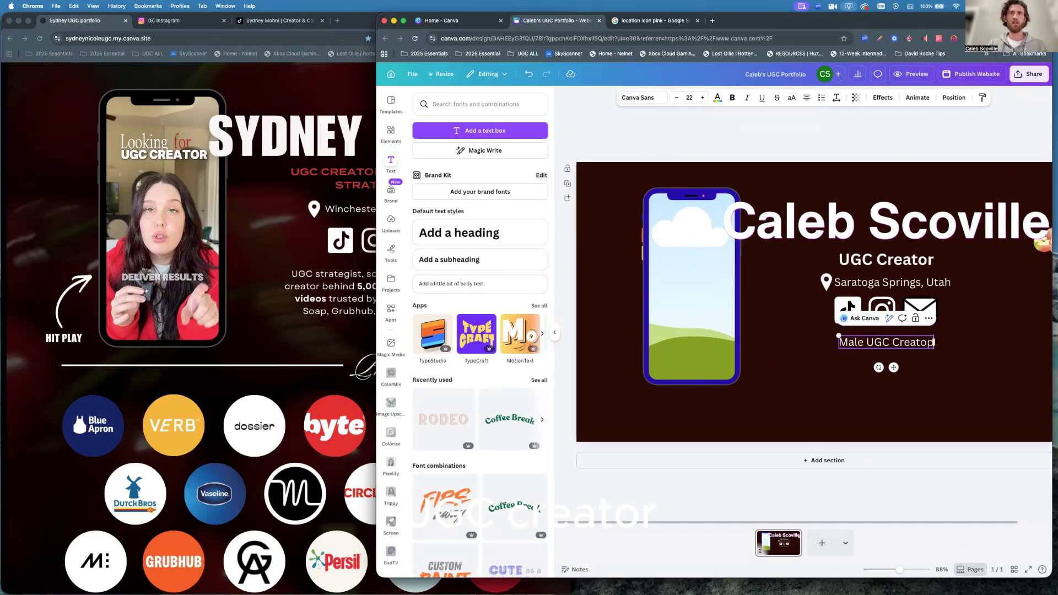
pyautogui.press('BackSpace')
pyautogui.press('BackSpace')
pyautogui.write('r')
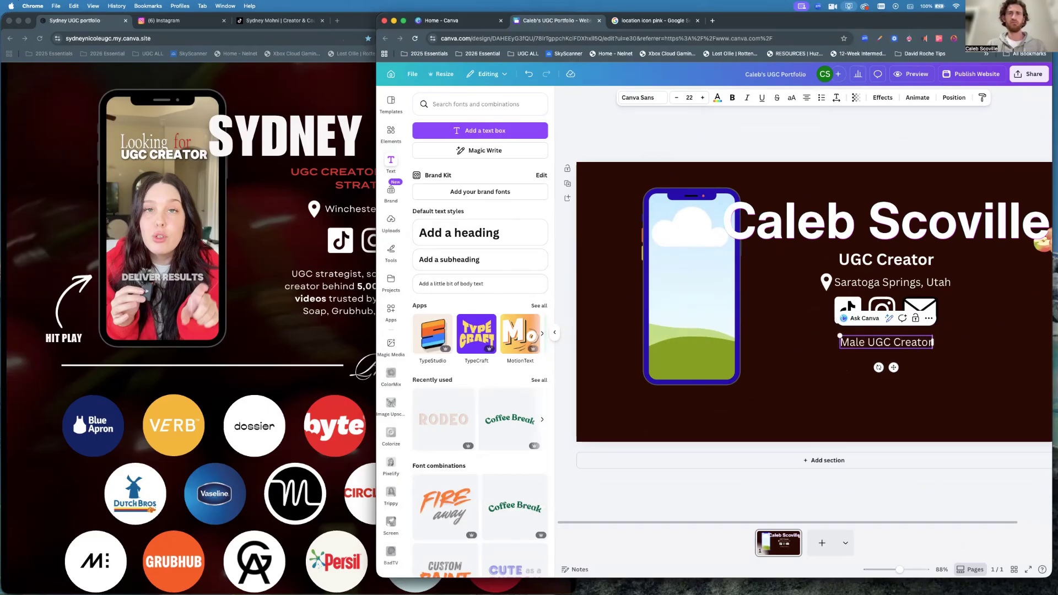
pyautogui.write(',')
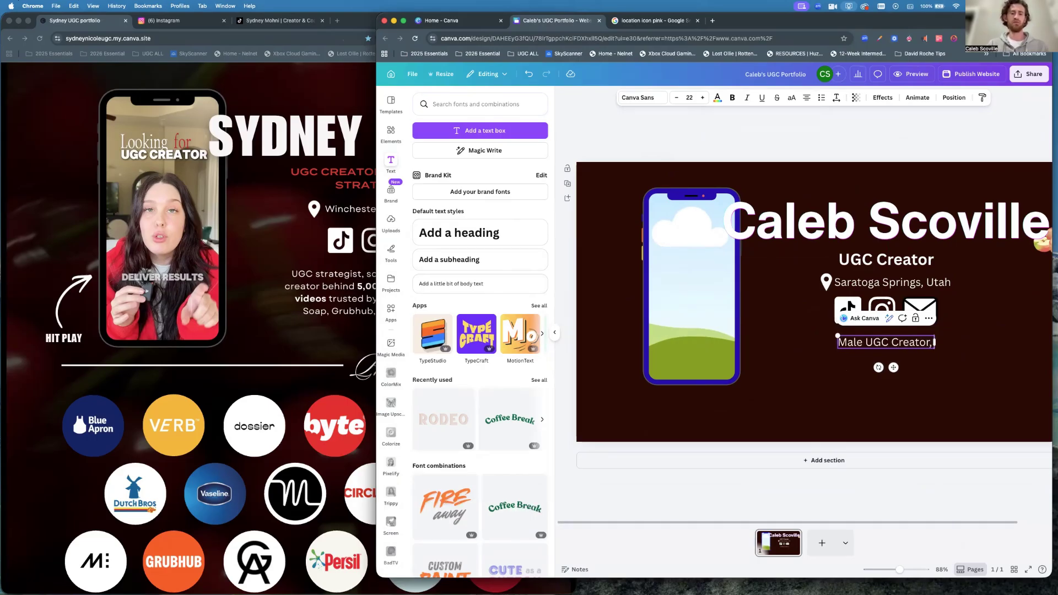
pyautogui.write(' Single D')
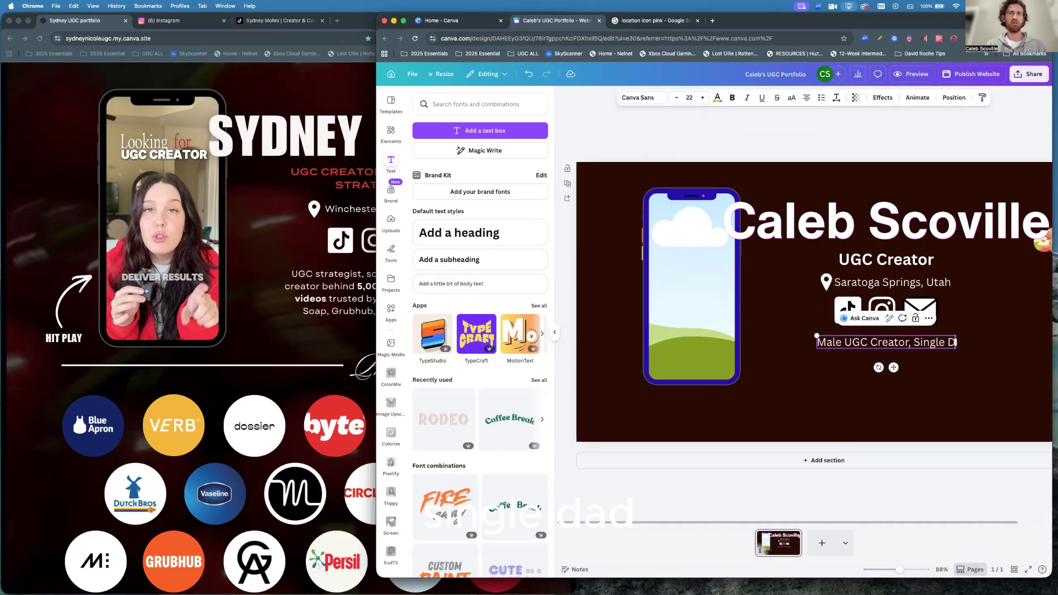
pyautogui.write('ad,')
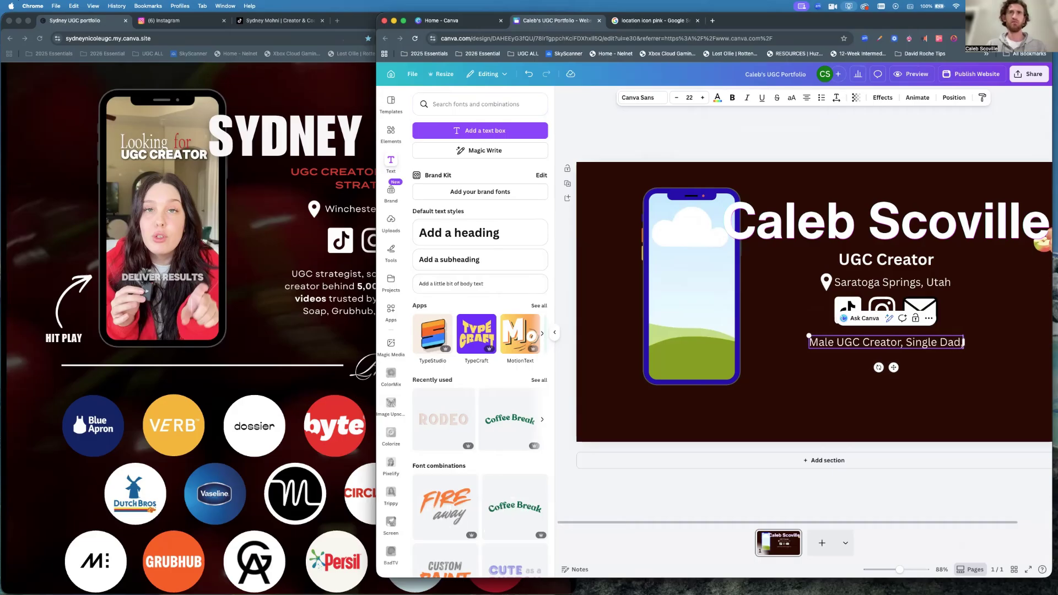
pyautogui.press('Return')
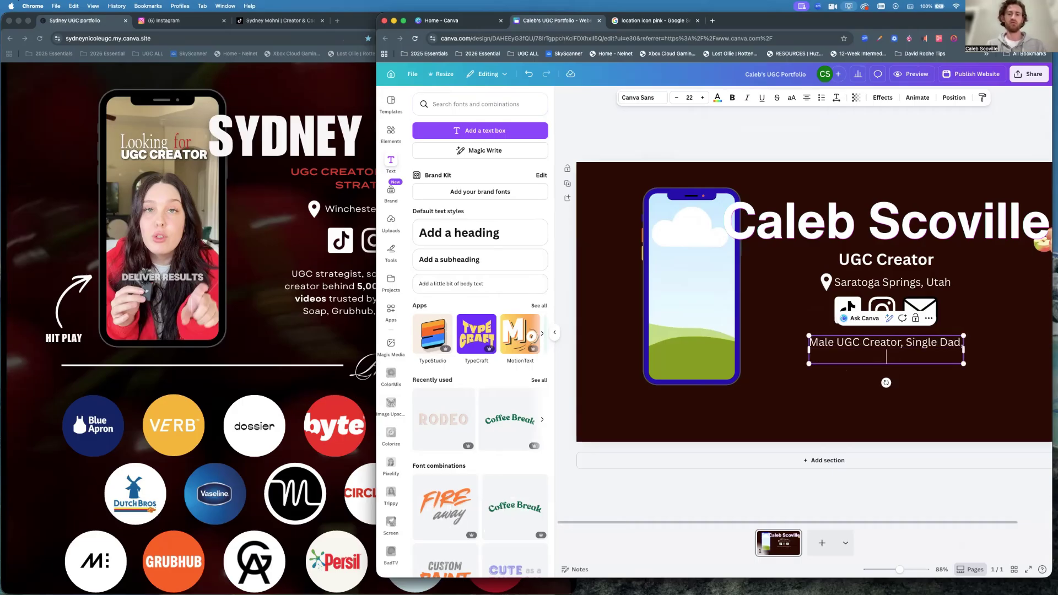
pyautogui.write('Ultramarathoner')
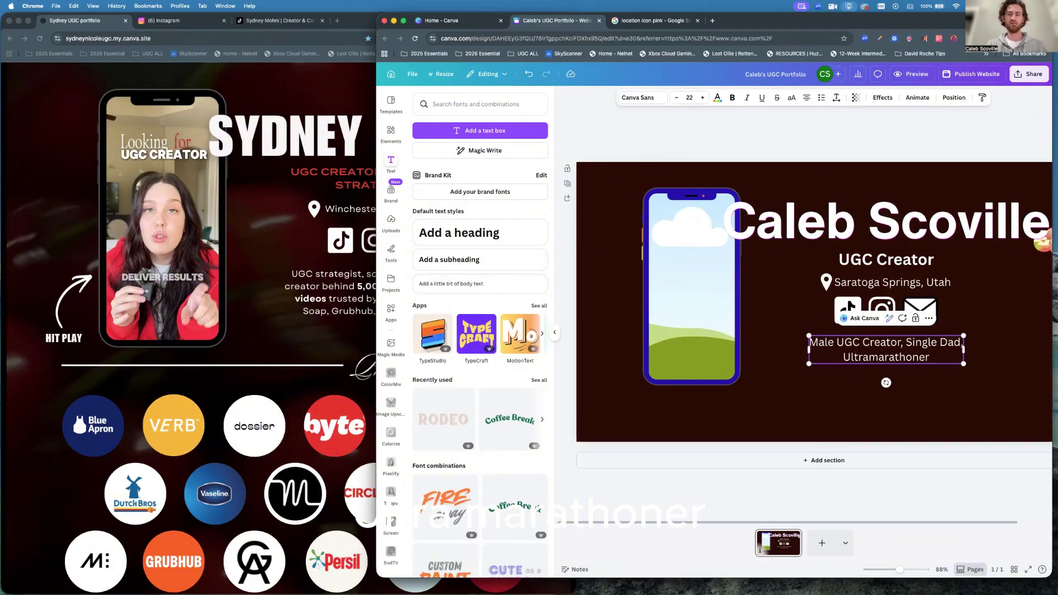
pyautogui.write(', Photog')
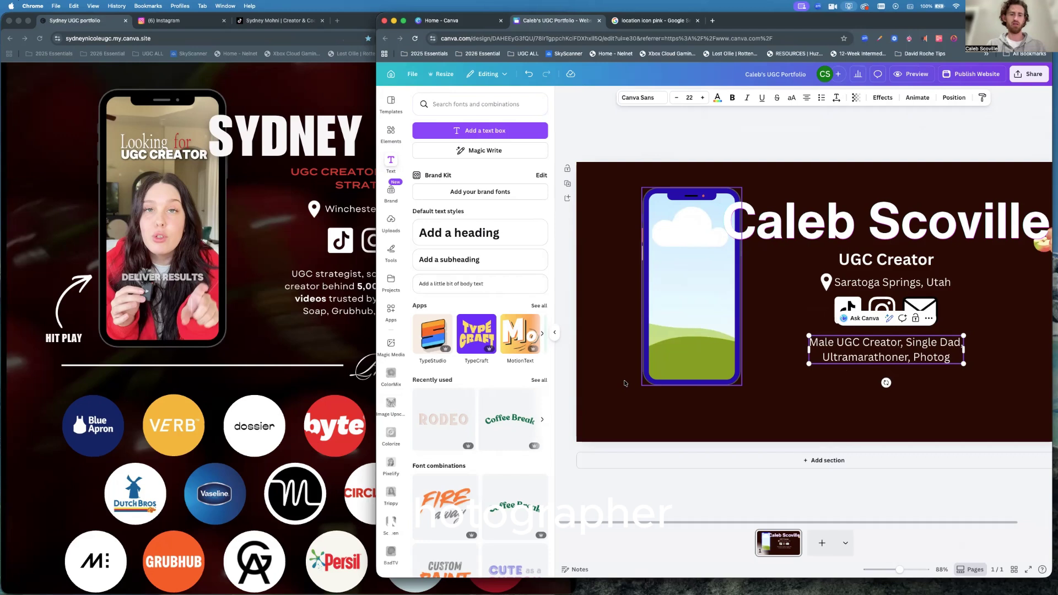
pyautogui.write('rapher')
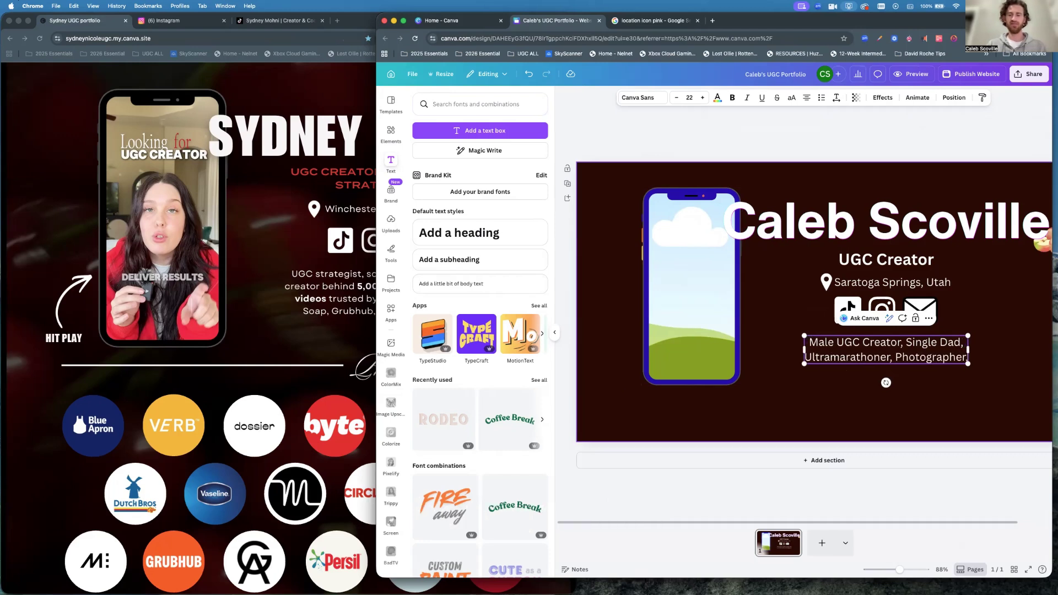
pyautogui.press('Return')
pyautogui.write('Videographer')
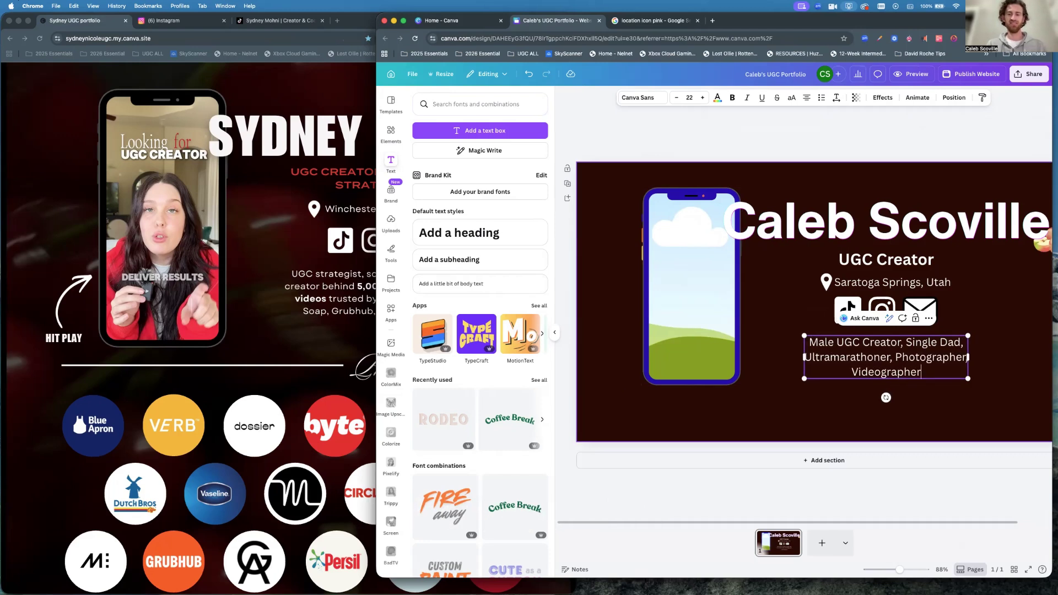
pyautogui.write(', Tech')
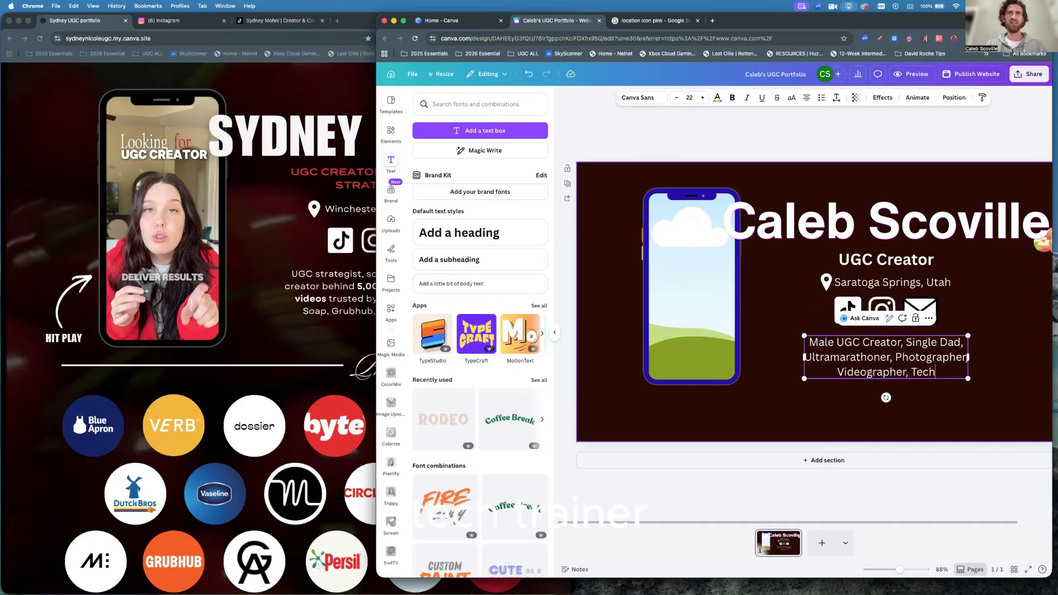
pyautogui.write(' Trainer')
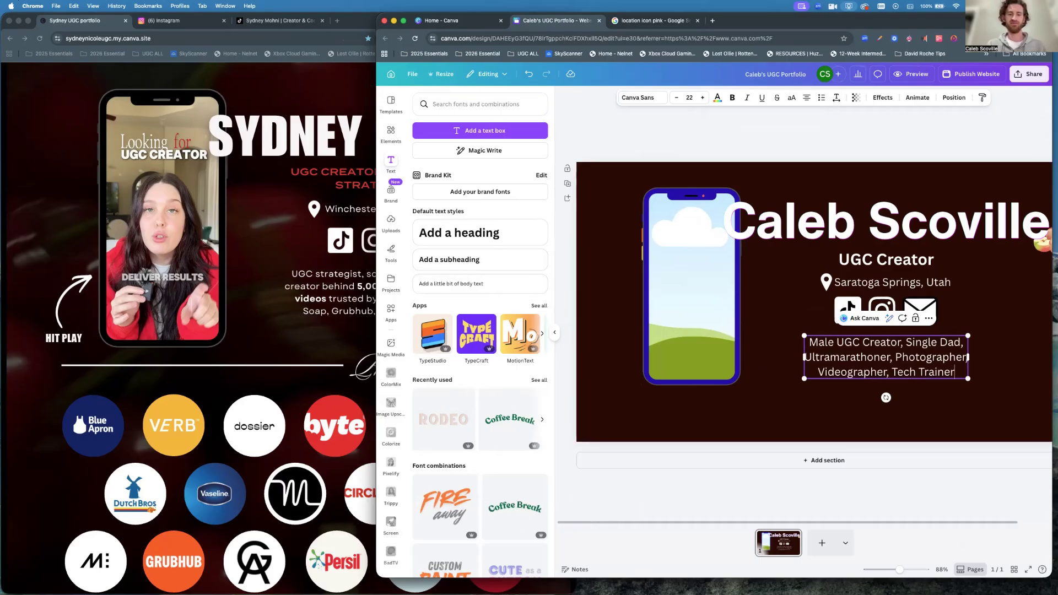
pyautogui.write(', T')
pyautogui.press('BackSpace')
pyautogui.press('BackSpace')
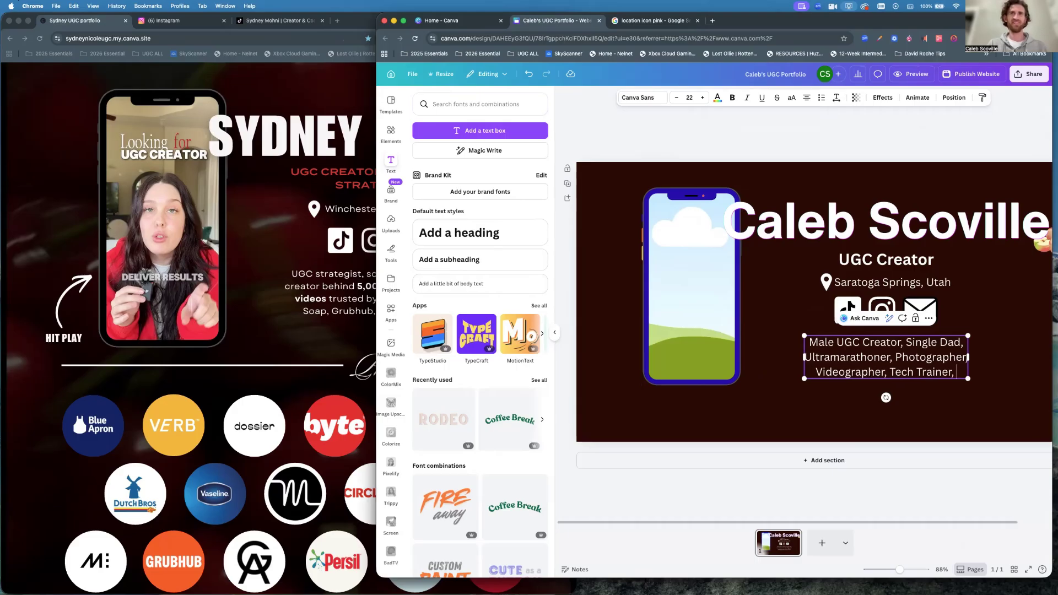
pyautogui.press('Return')
pyautogui.write('Teacher')
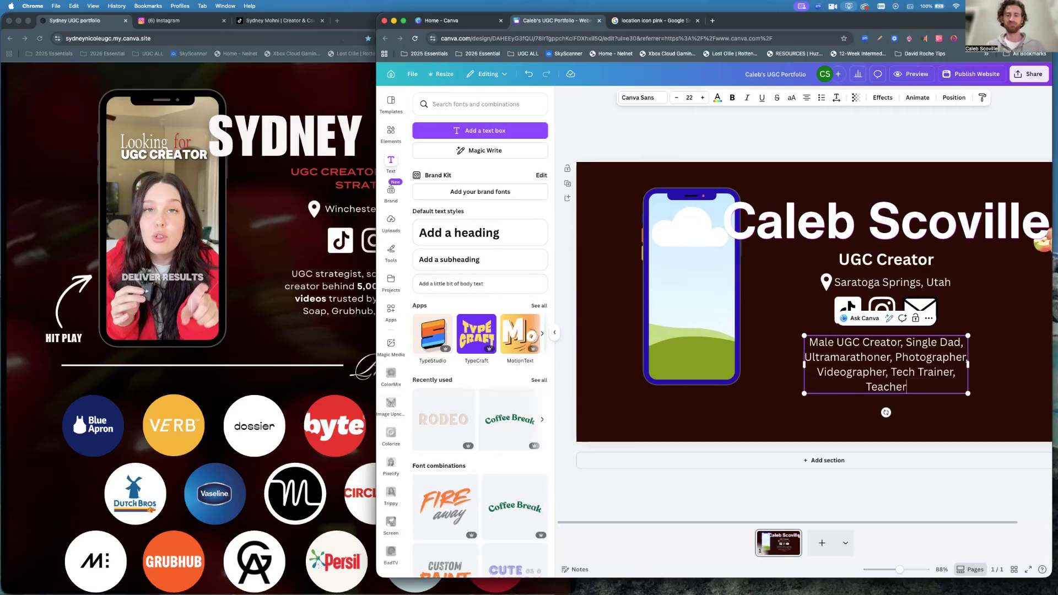
pyautogui.write(', Coach')
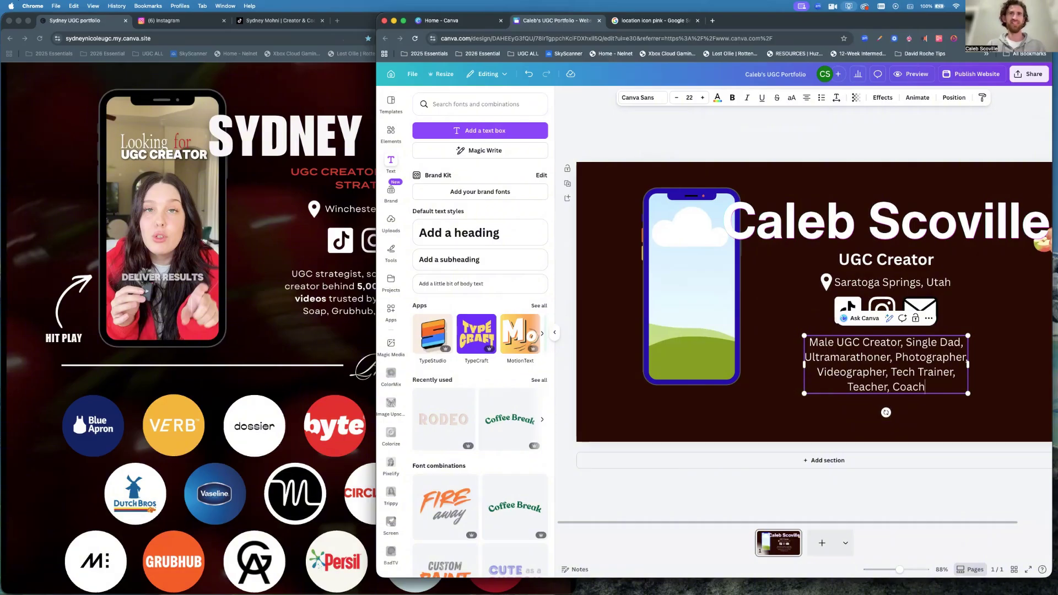
pyautogui.click(994, 374)
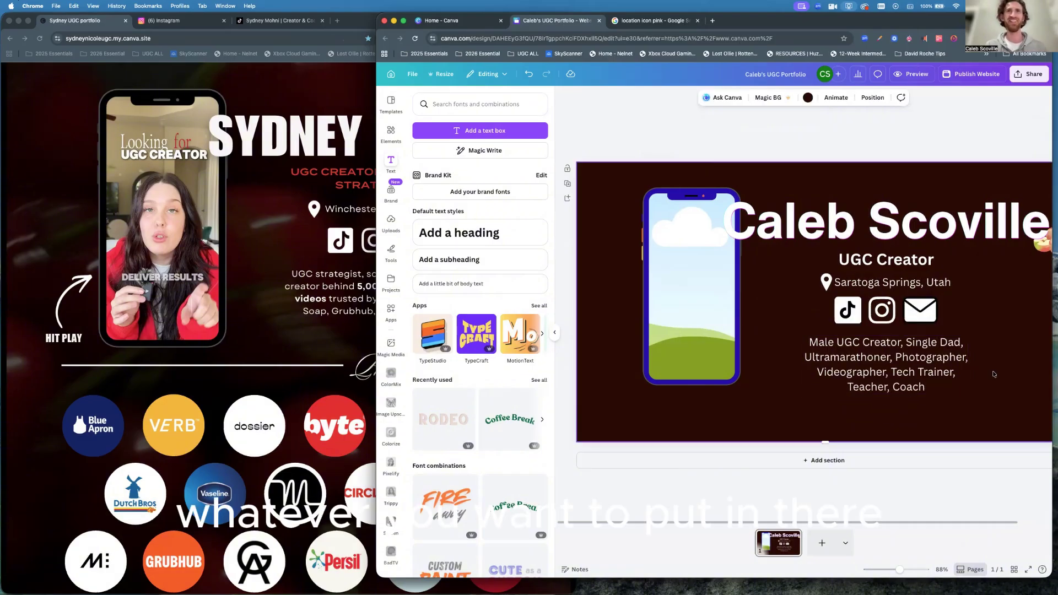
# Shrink the bio to 19, recentre it, and nudge the bio and social icons down.
pyautogui.click(950, 387)
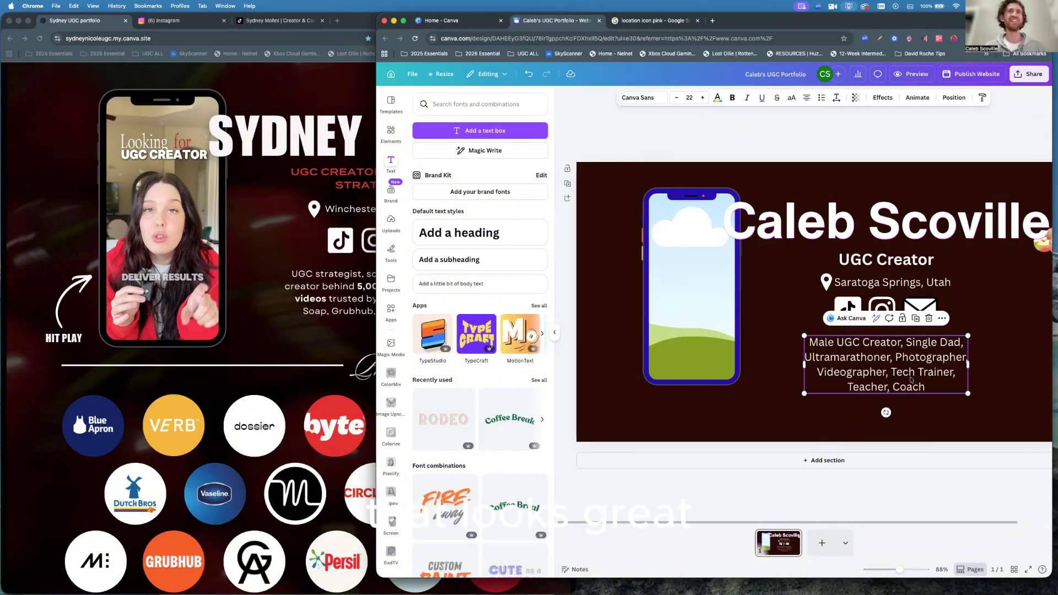
pyautogui.moveTo(967, 392); pyautogui.dragTo(946, 386)
pyautogui.moveTo(881, 355); pyautogui.dragTo(886, 348)
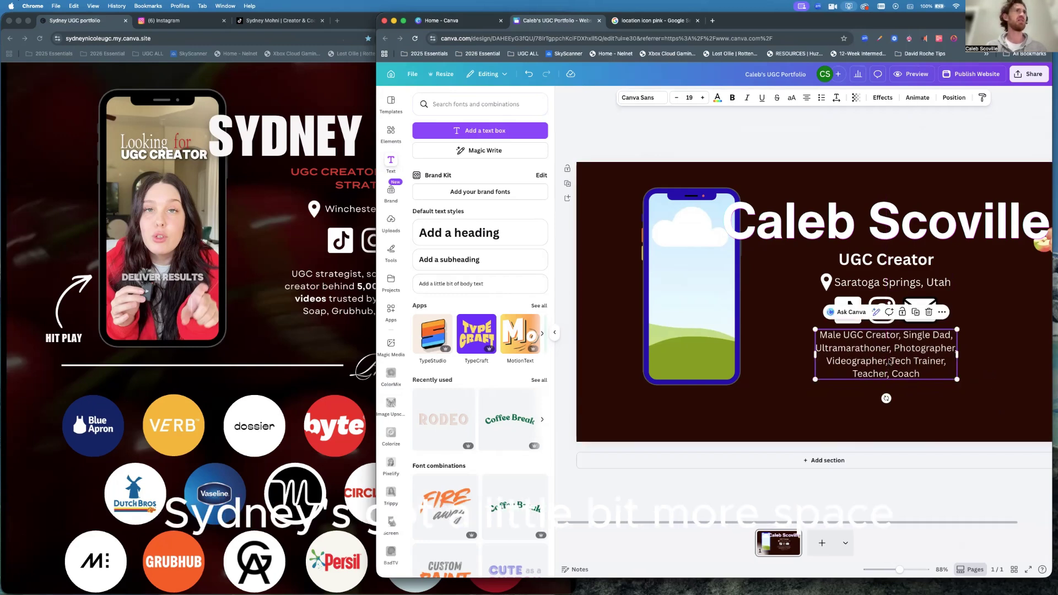
pyautogui.moveTo(891, 356); pyautogui.dragTo(890, 360)
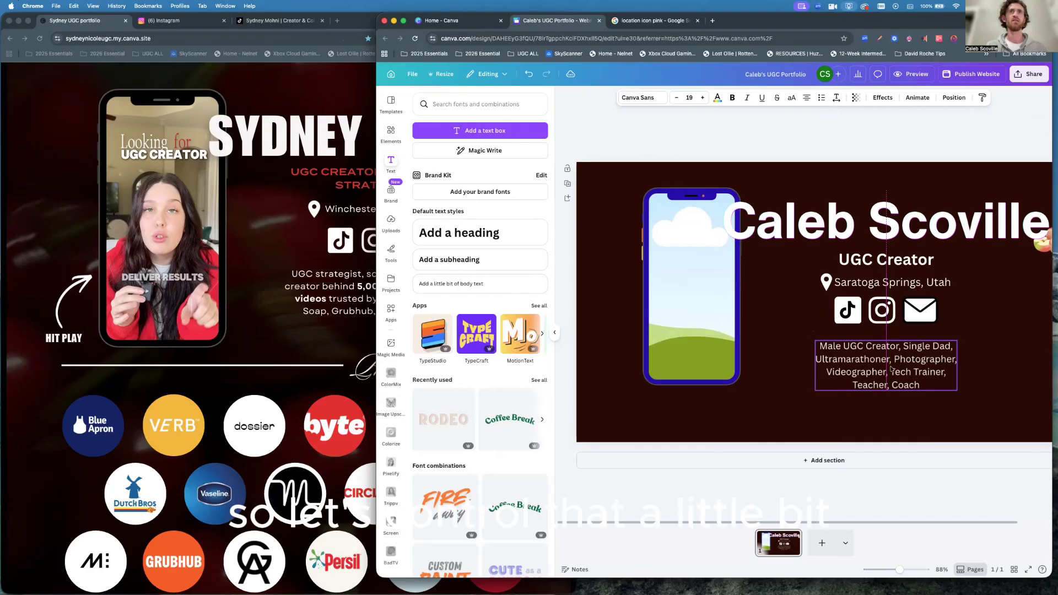
pyautogui.click(893, 312)
pyautogui.moveTo(893, 312); pyautogui.dragTo(893, 315)
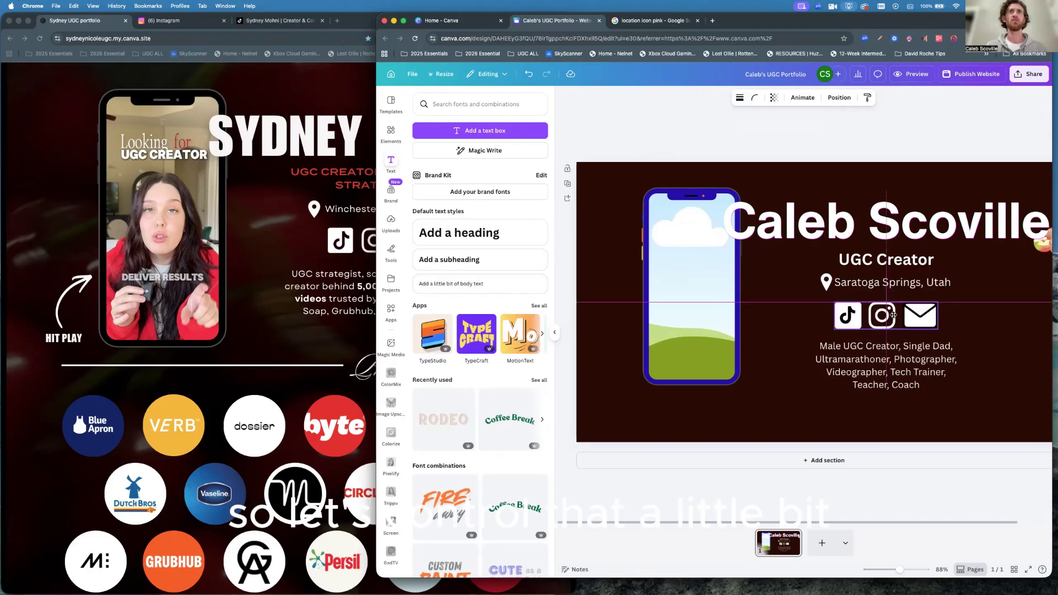
pyautogui.click(987, 337)
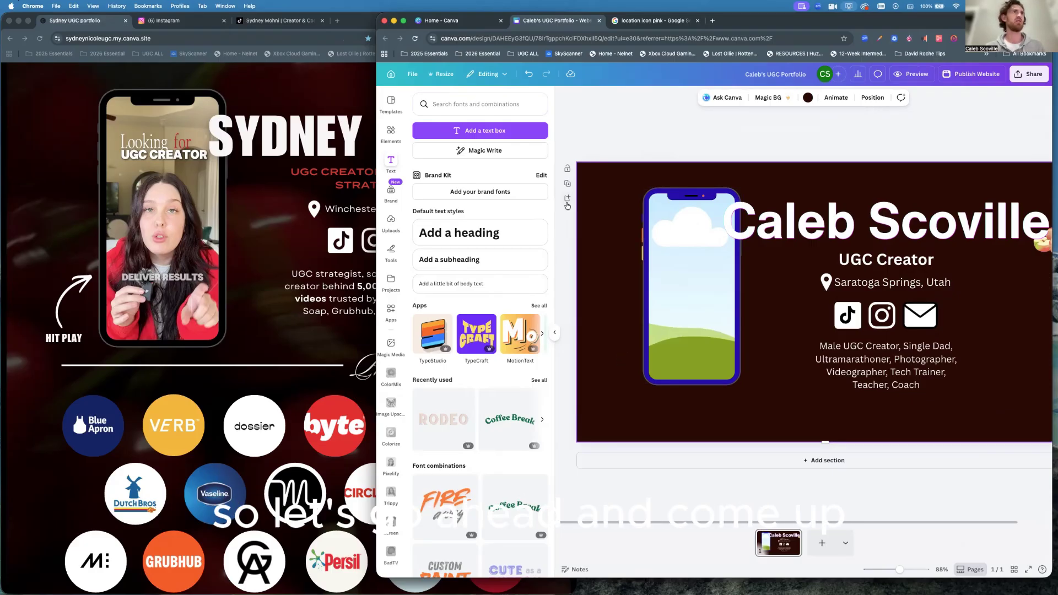
# Search Elements for 'arrow' and add the curved arrow graphic.
pyautogui.click(391, 133)
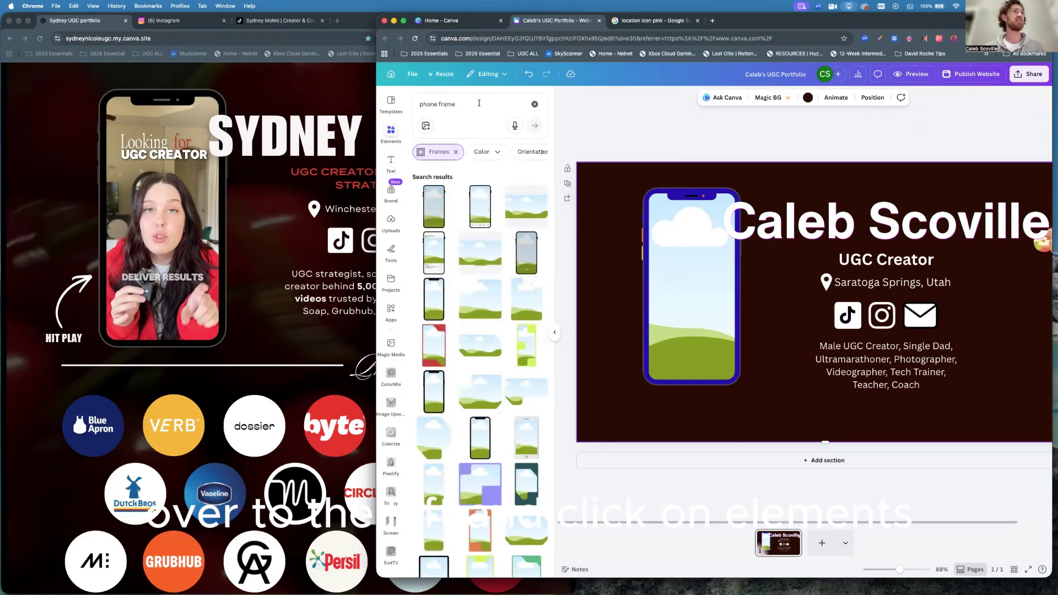
pyautogui.click(535, 104)
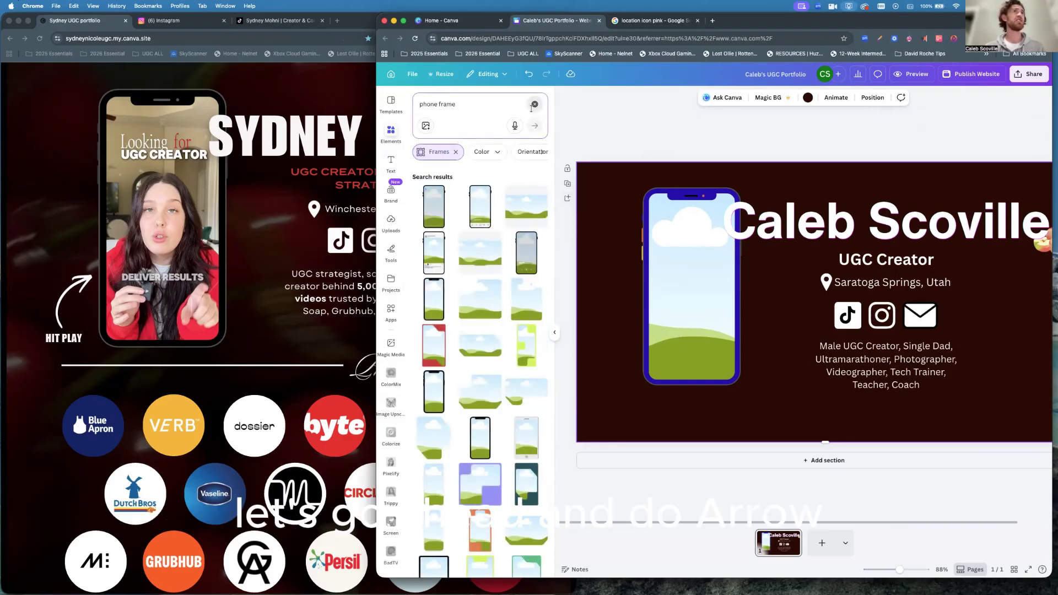
pyautogui.click(433, 106)
pyautogui.write('arrow')
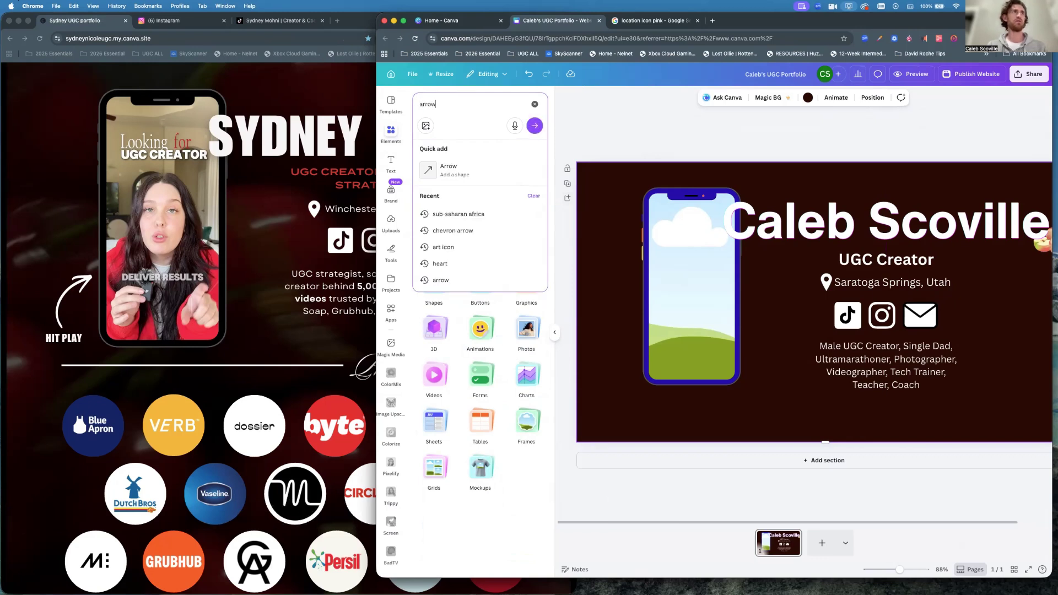
pyautogui.press('Return')
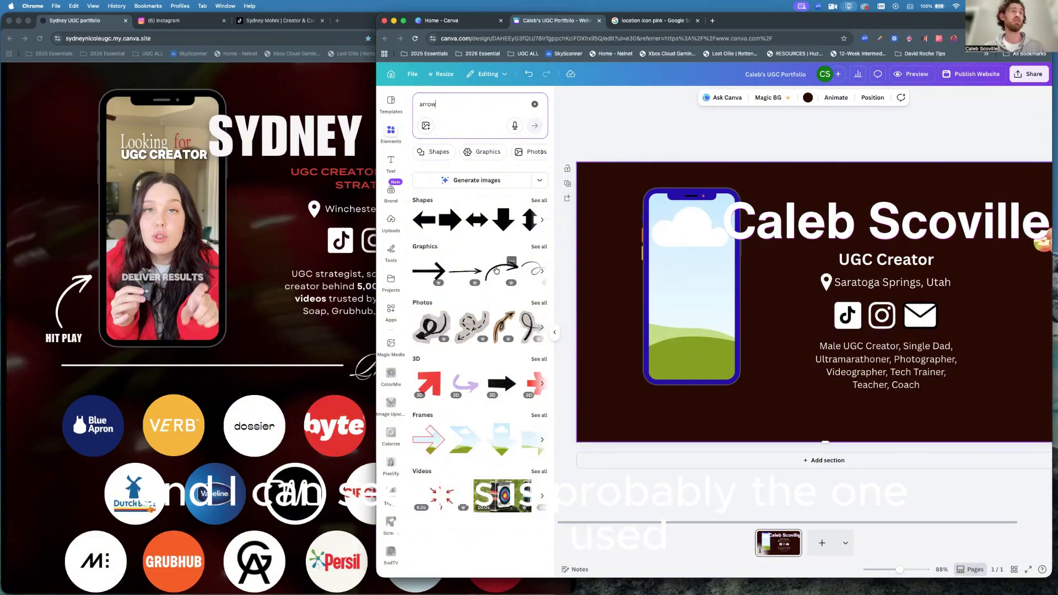
pyautogui.click(494, 272)
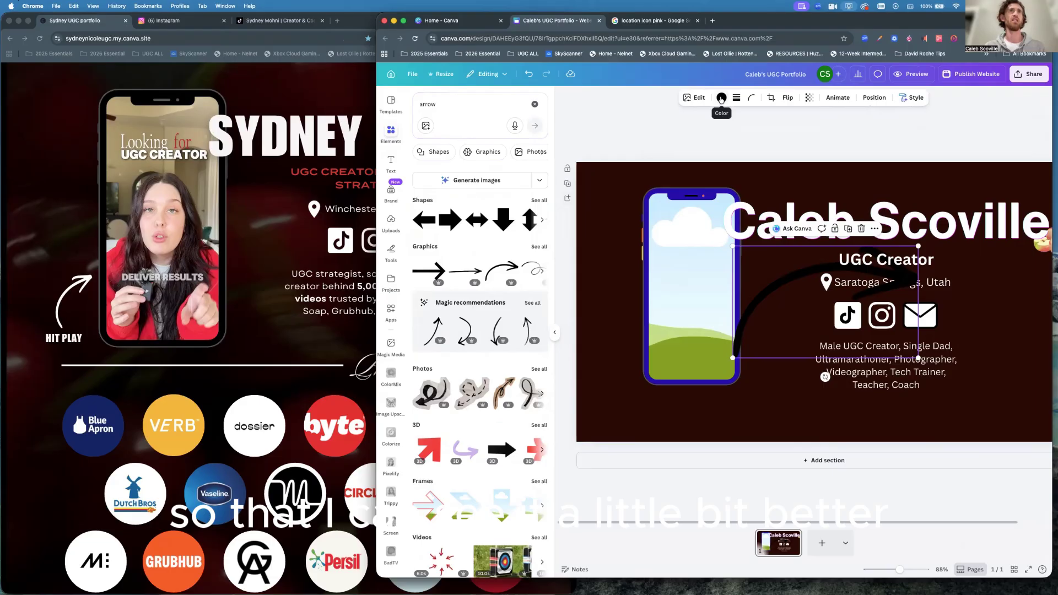
# Make the arrow white, shrink it and rotate it about -43 degrees beside the phone.
pyautogui.click(721, 98)
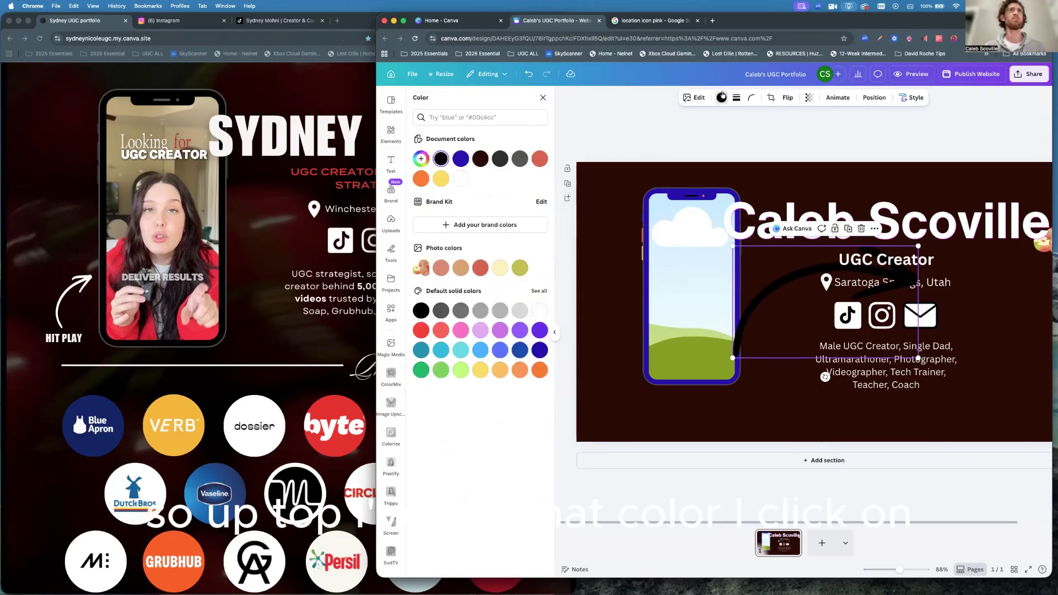
pyautogui.click(463, 178)
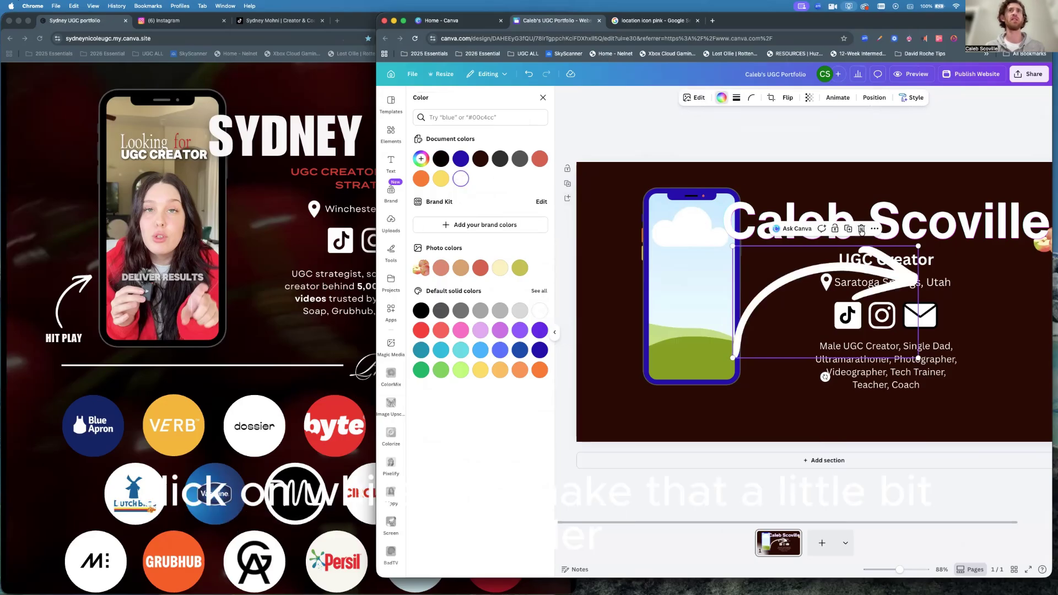
pyautogui.moveTo(919, 245); pyautogui.dragTo(622, 336)
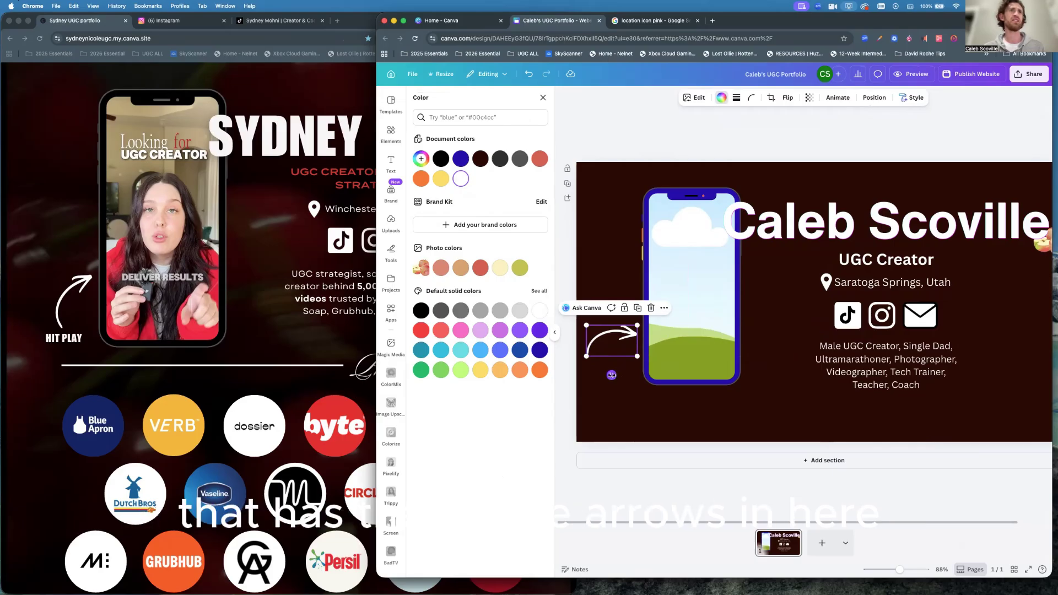
pyautogui.moveTo(612, 375); pyautogui.dragTo(630, 359)
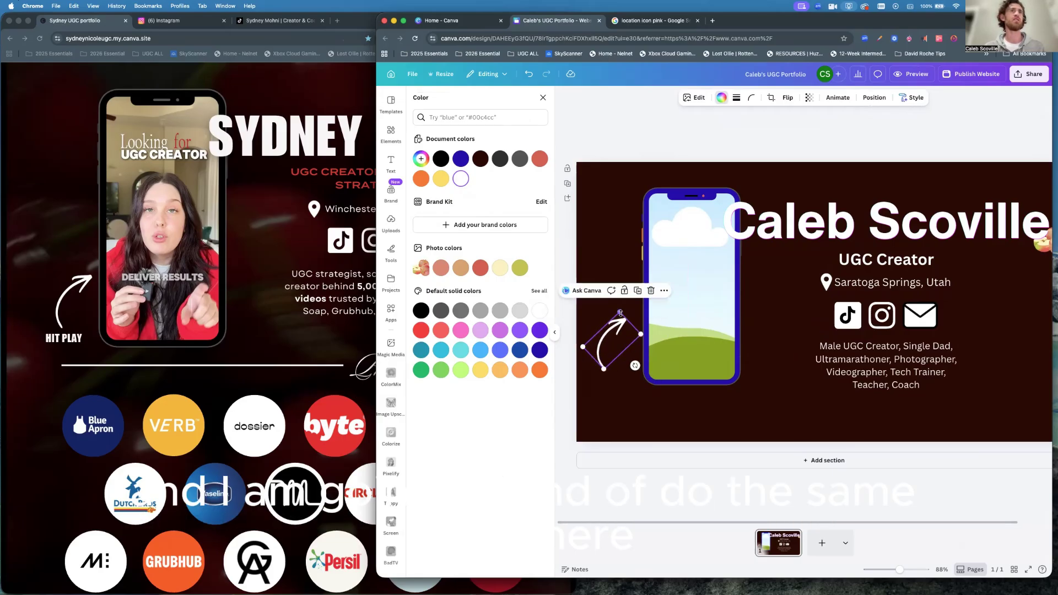
pyautogui.moveTo(620, 312); pyautogui.dragTo(627, 339)
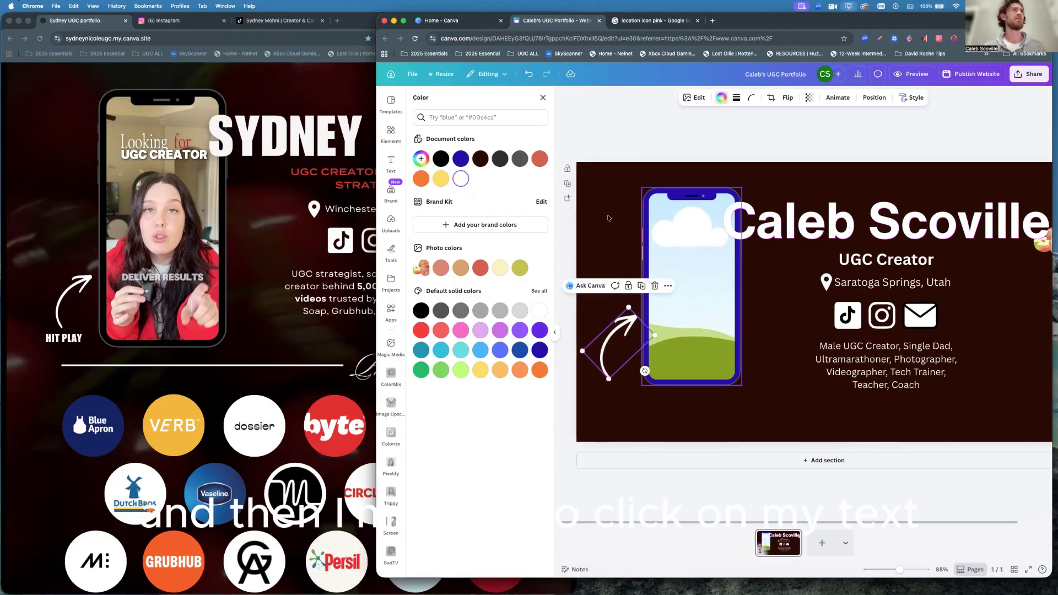
pyautogui.click(391, 162)
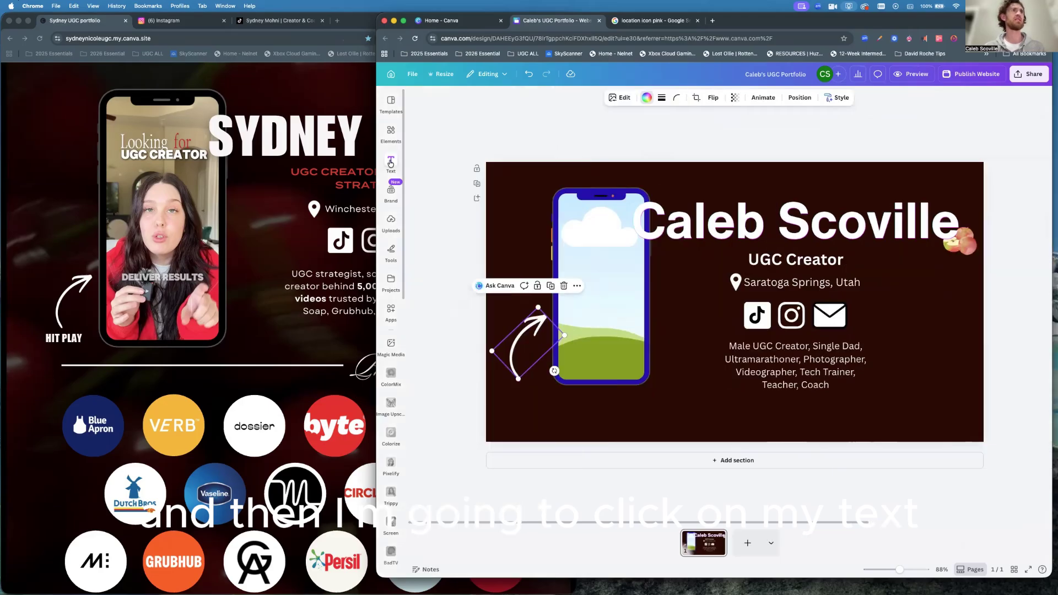
# Add a small 'HIT PLAY' subheading and position it beneath the white arrow.
pyautogui.click(452, 260)
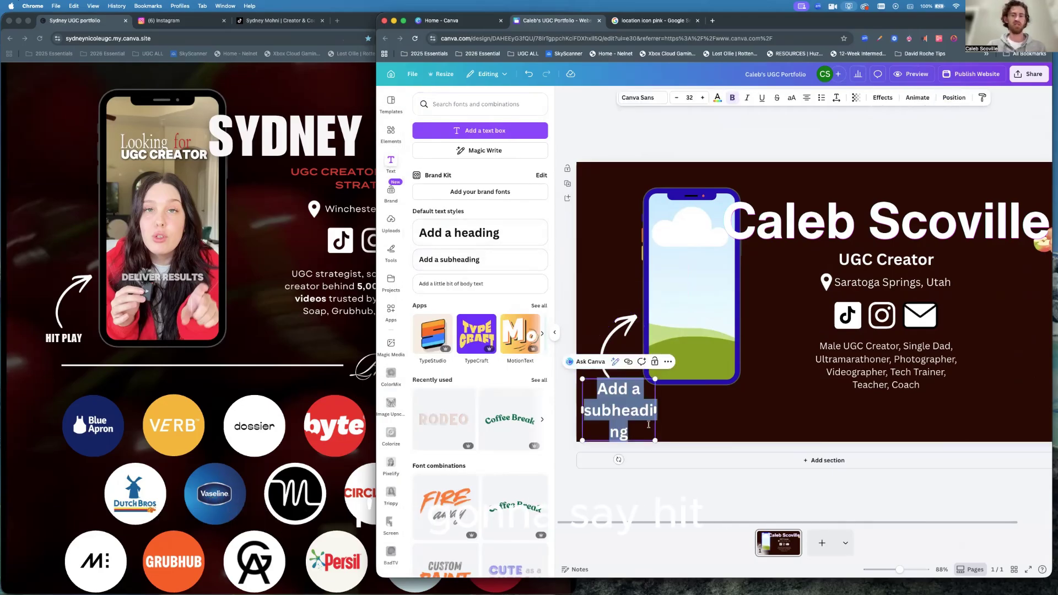
pyautogui.write('HIT PLAY')
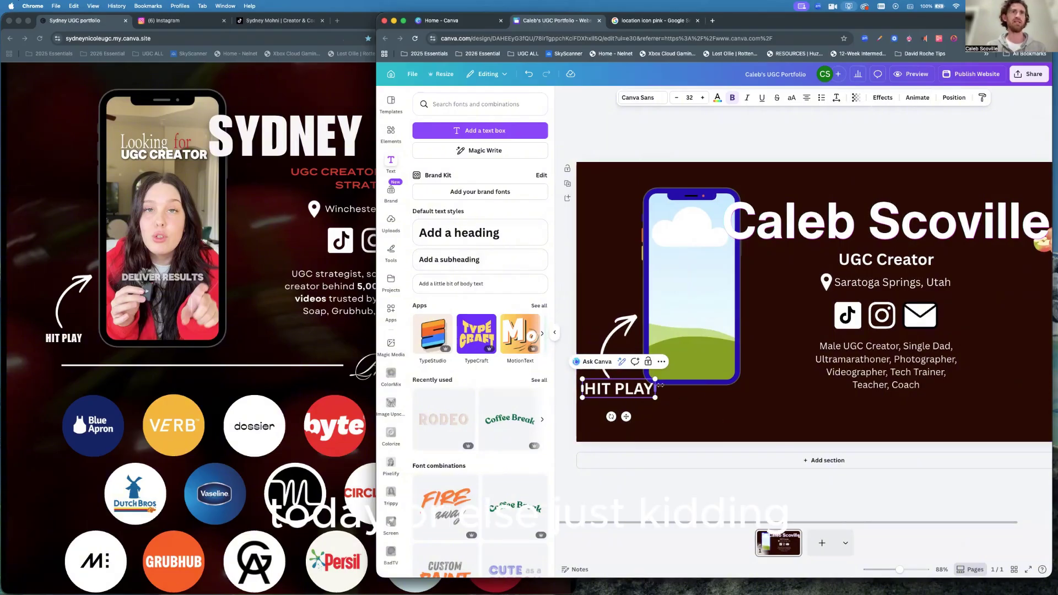
pyautogui.moveTo(653, 380); pyautogui.dragTo(638, 392)
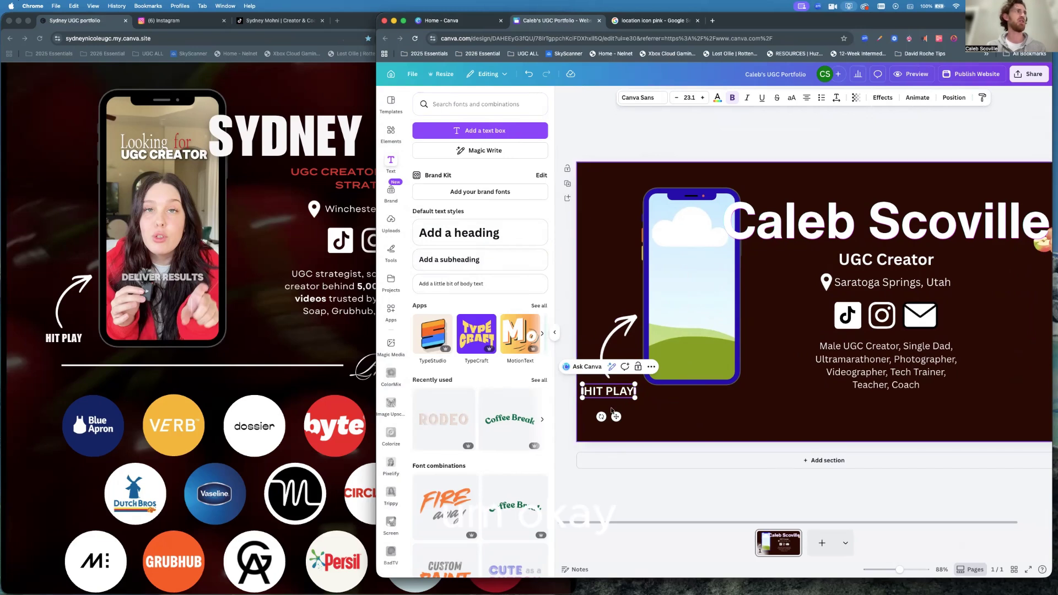
pyautogui.click(656, 424)
pyautogui.click(605, 392)
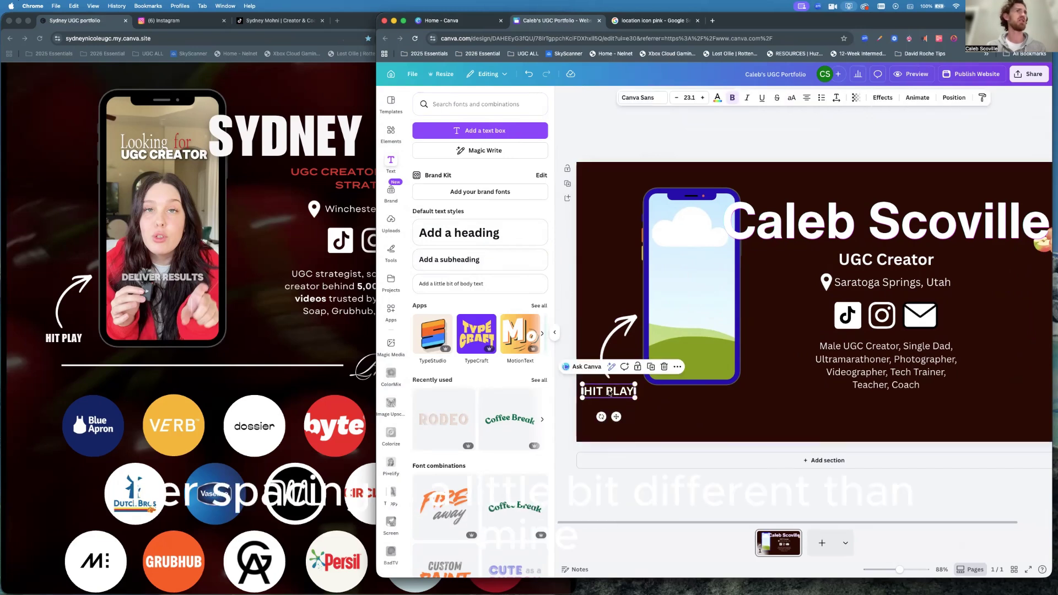
pyautogui.moveTo(609, 393); pyautogui.dragTo(610, 392)
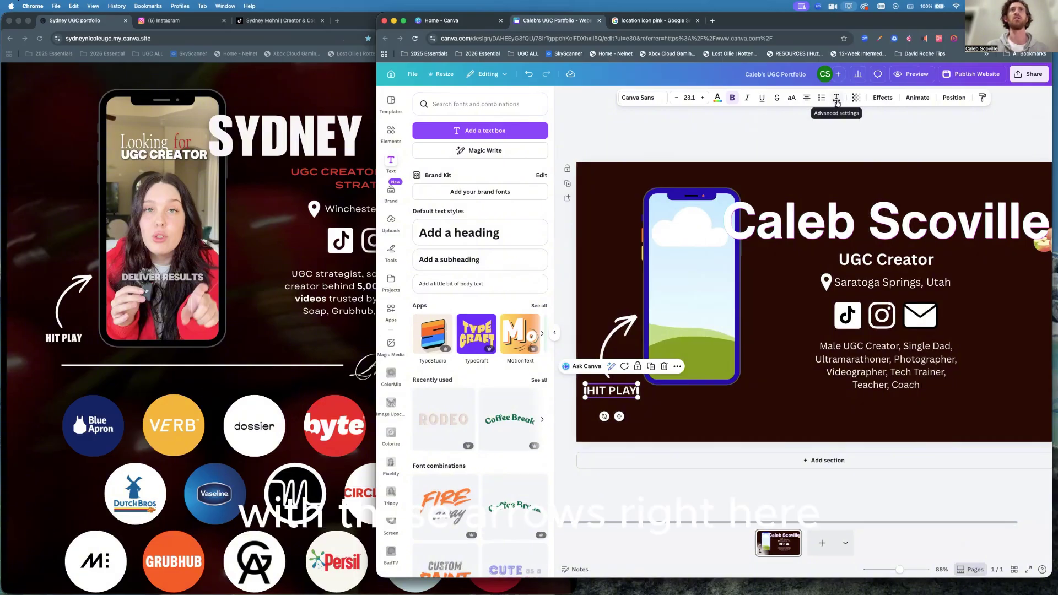
# Tighten the letter spacing of 'HIT PLAY' to a negative value.
pyautogui.click(837, 99)
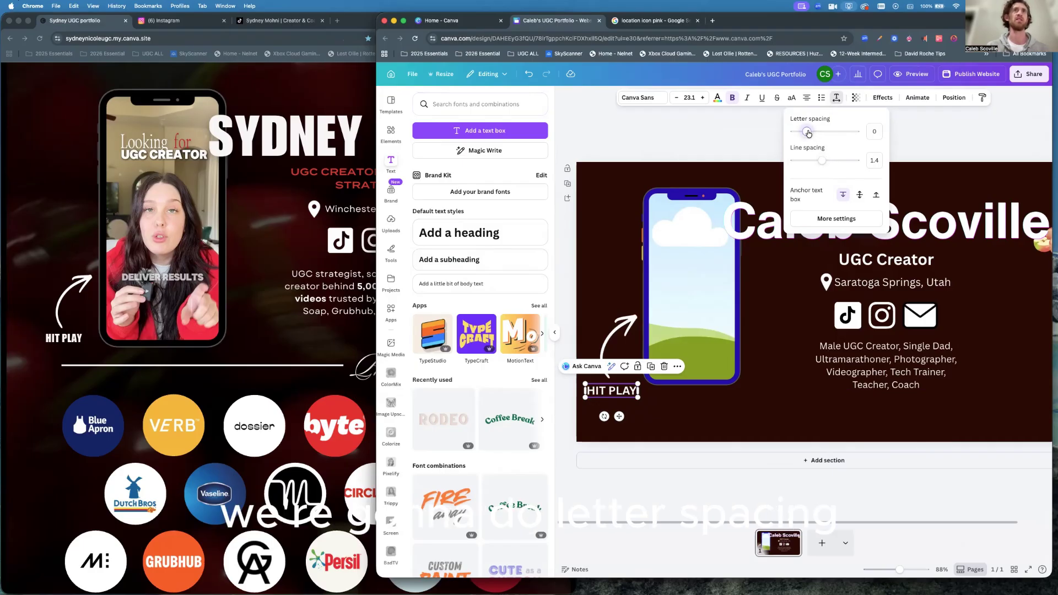
pyautogui.moveTo(808, 133); pyautogui.dragTo(803, 133)
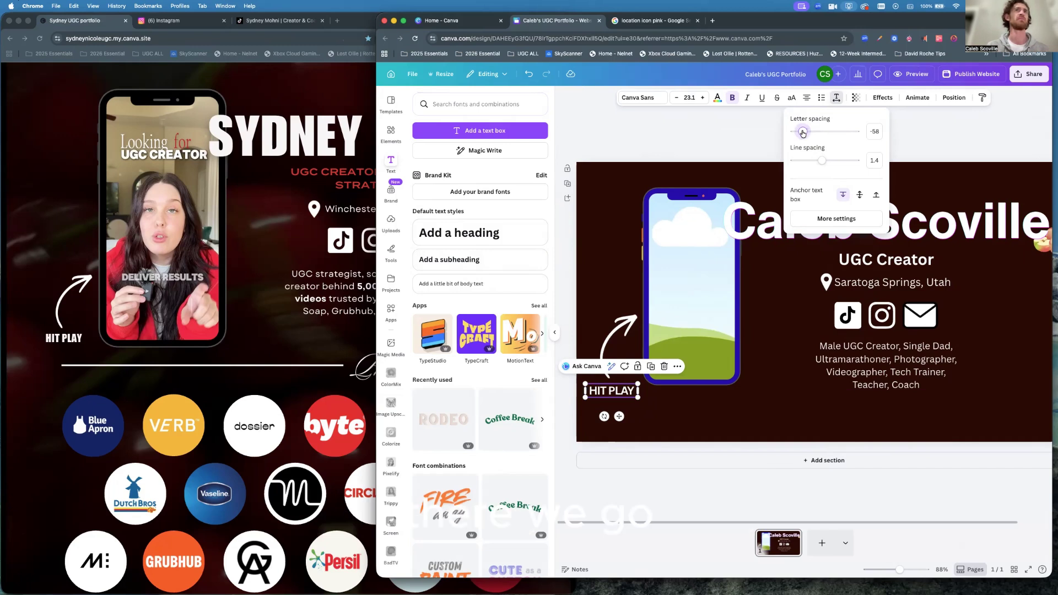
pyautogui.click(781, 405)
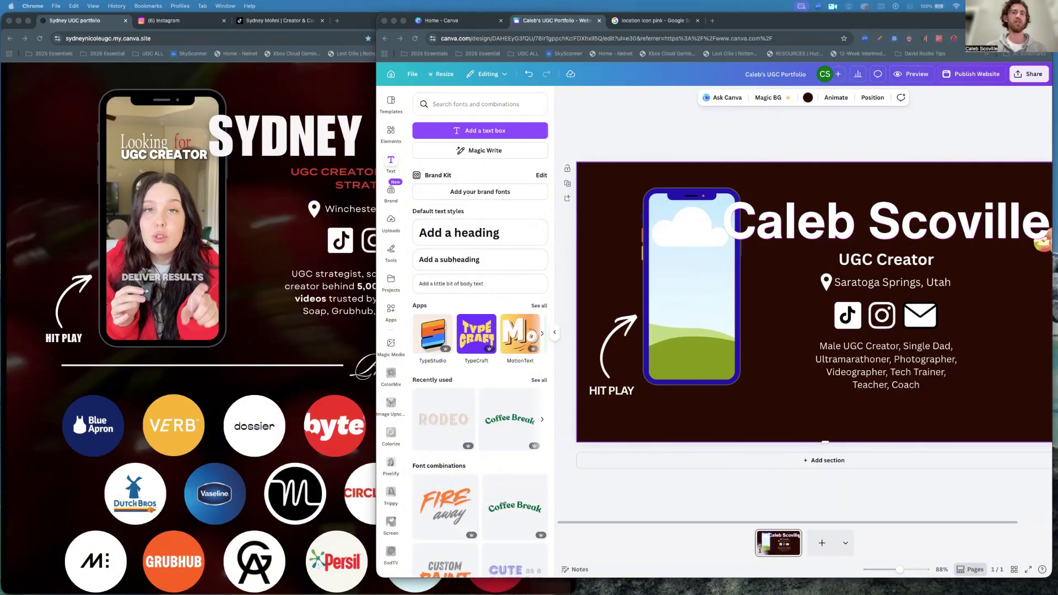
# Bring the uploaded video onto the page, stop its playback, and make the phone mockup black.
pyautogui.moveTo(659, 405); pyautogui.dragTo(688, 298)
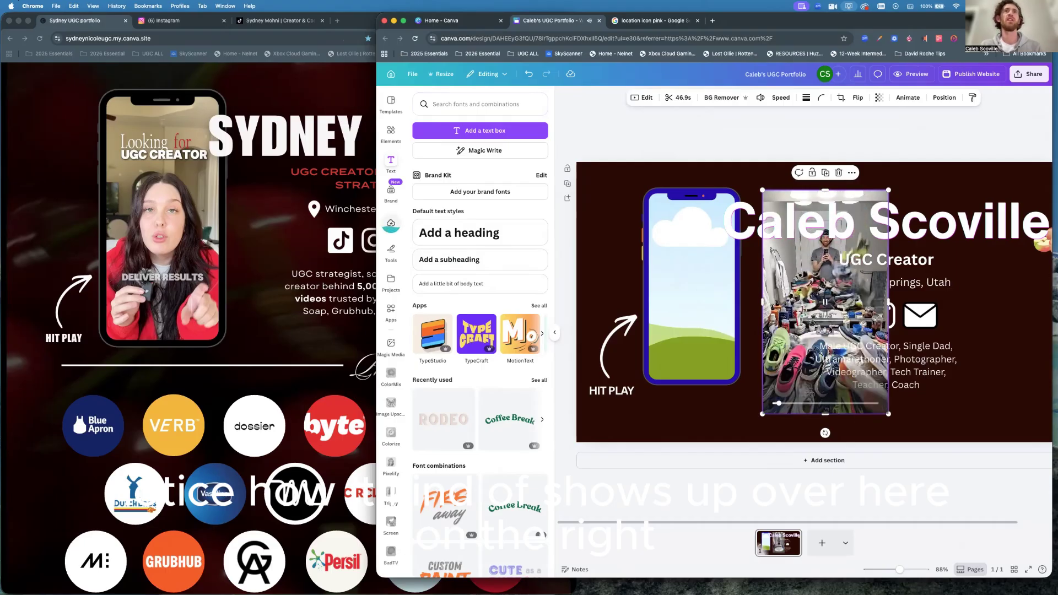
pyautogui.click(791, 288)
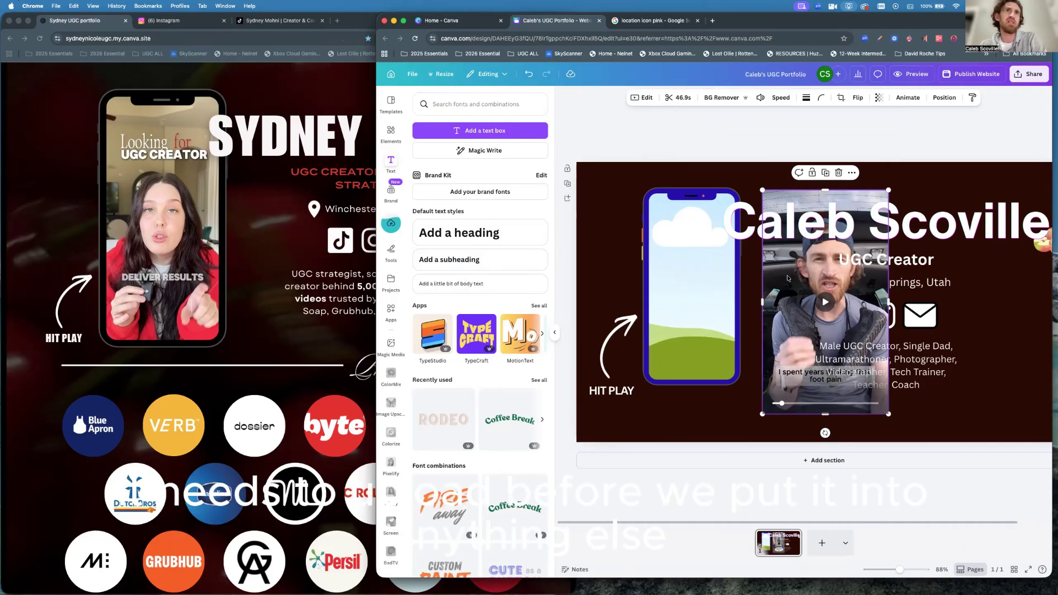
pyautogui.click(682, 197)
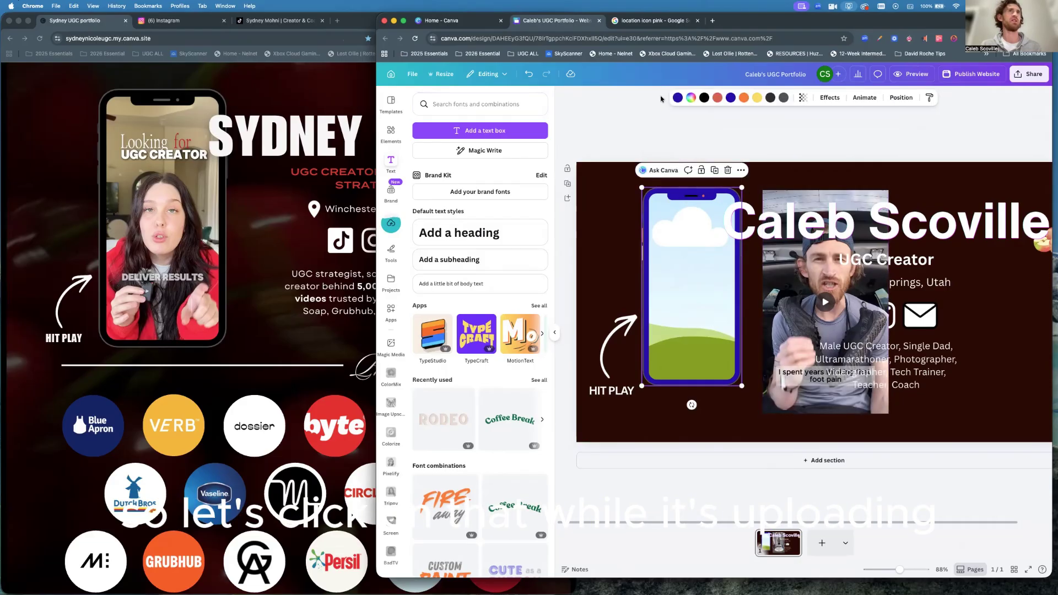
pyautogui.click(678, 100)
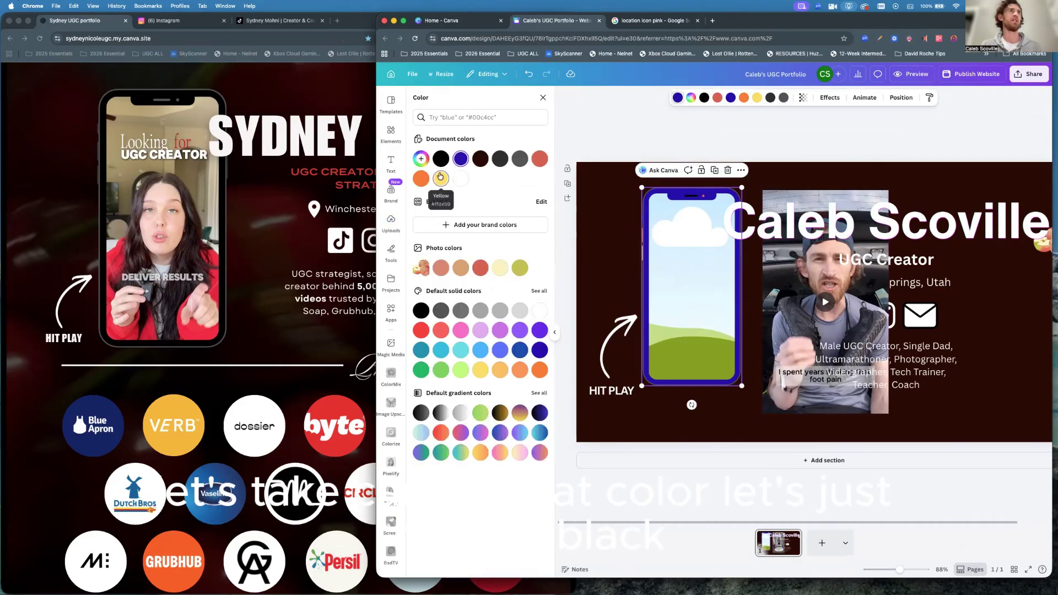
pyautogui.click(441, 160)
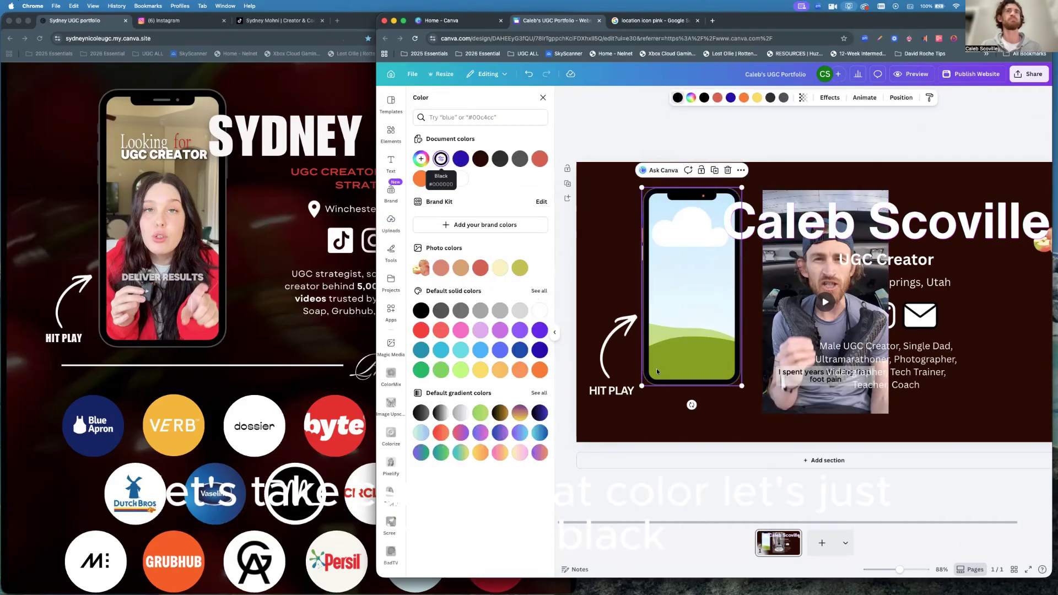
pyautogui.click(751, 330)
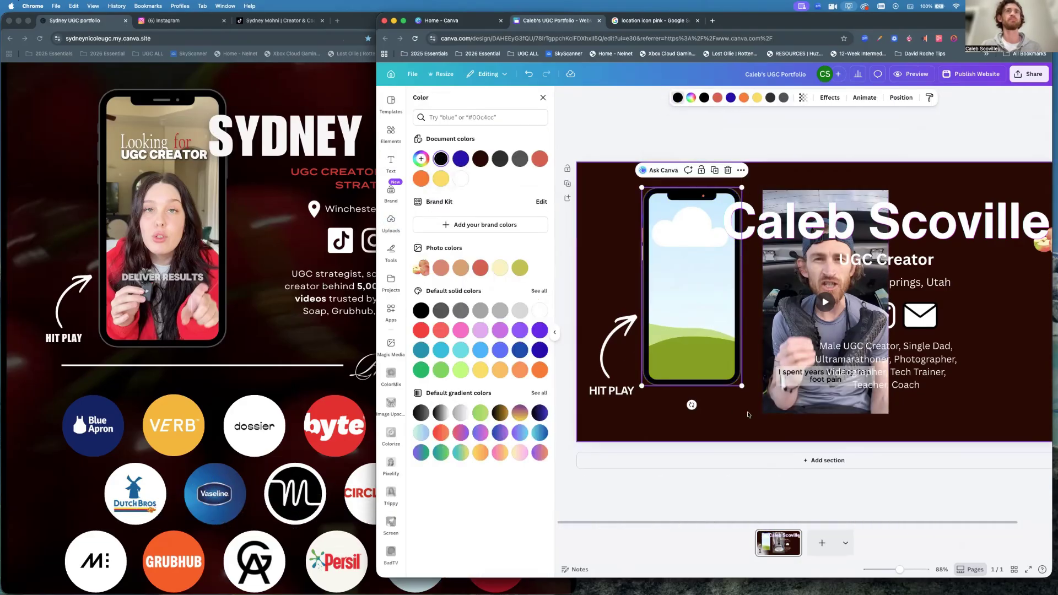
# Drop the video into the phone mockup's screen and nudge it up slightly.
pyautogui.click(788, 283)
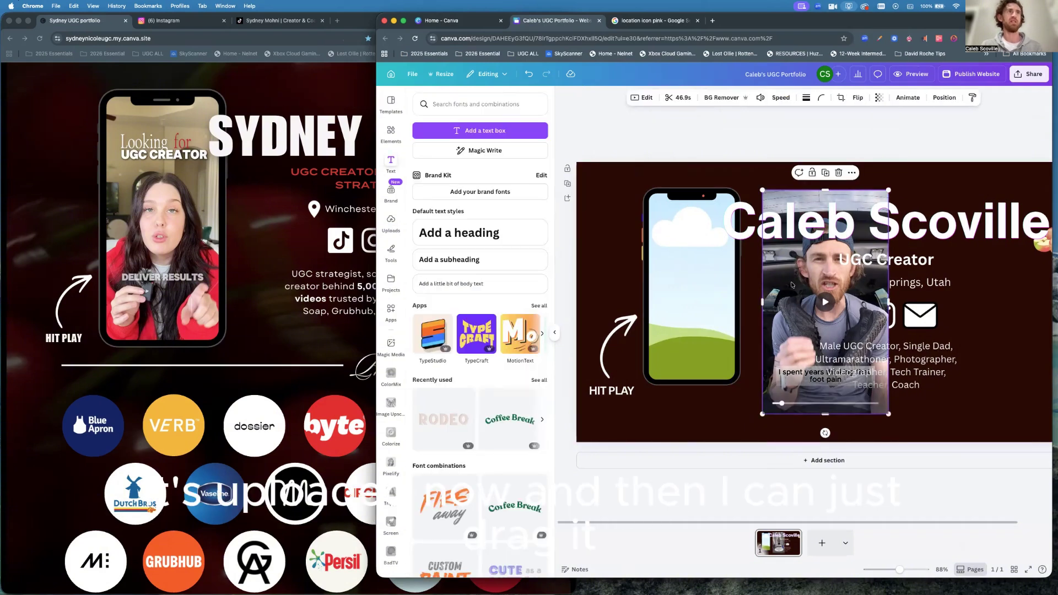
pyautogui.moveTo(794, 292); pyautogui.dragTo(676, 284)
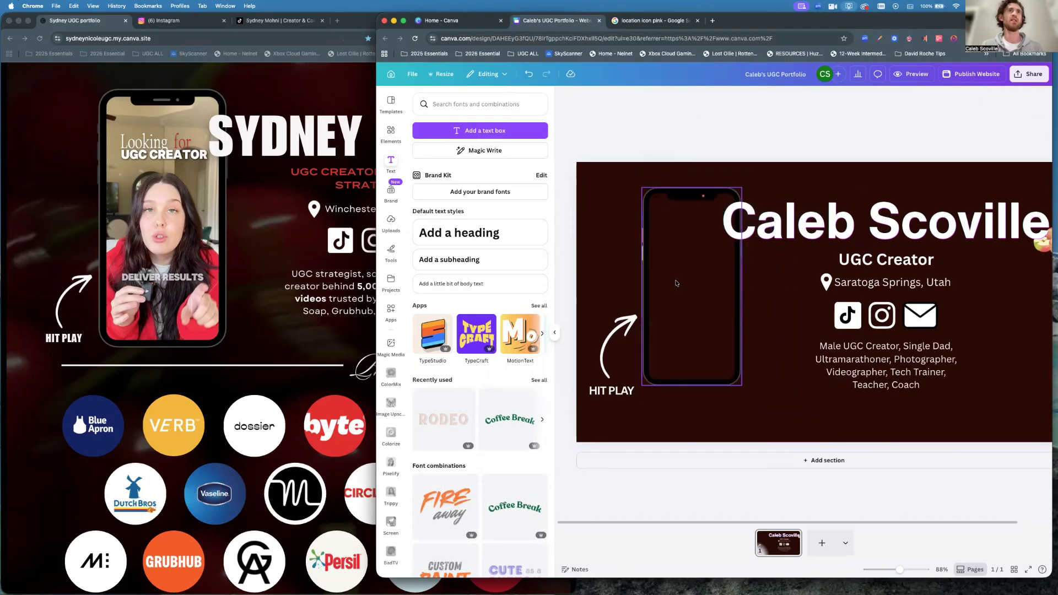
pyautogui.click(701, 299)
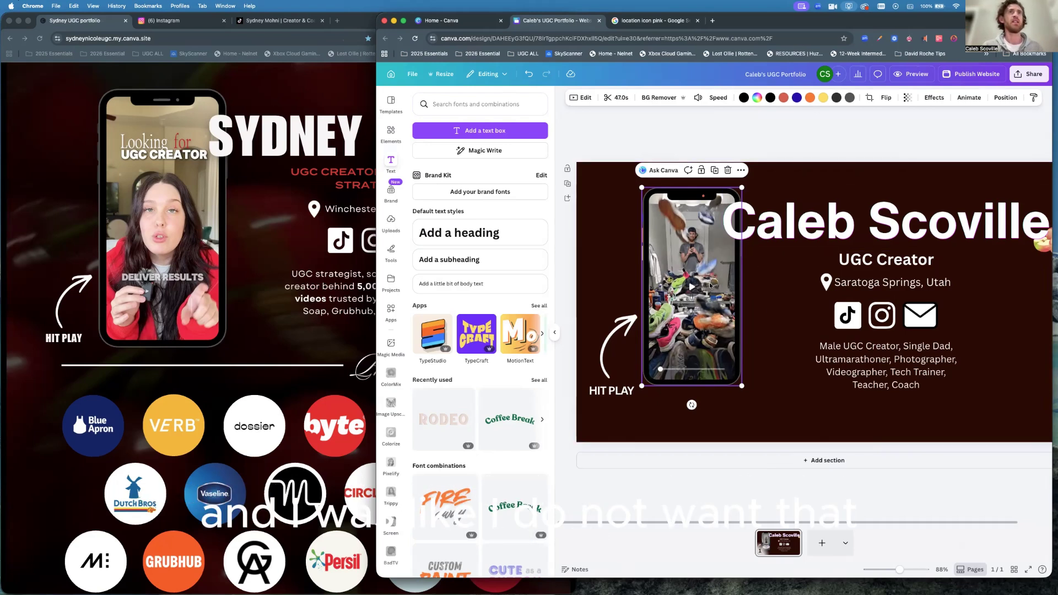
pyautogui.moveTo(717, 279); pyautogui.dragTo(717, 272)
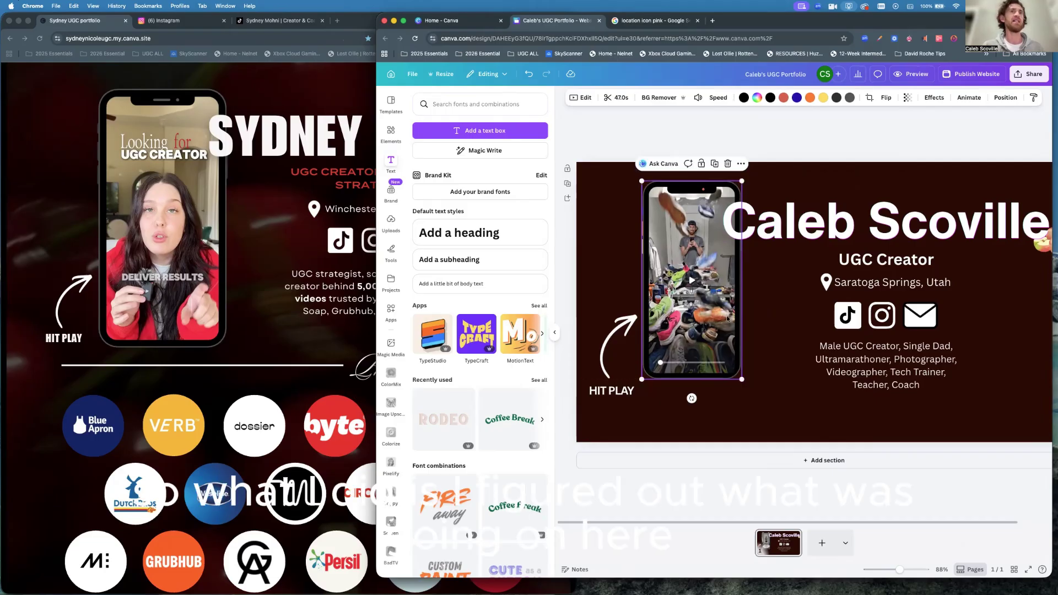
# Move the curved arrow and 'HIT PLAY' label up beside the phone video.
pyautogui.moveTo(608, 346); pyautogui.dragTo(608, 322)
pyautogui.moveTo(612, 390); pyautogui.dragTo(611, 373)
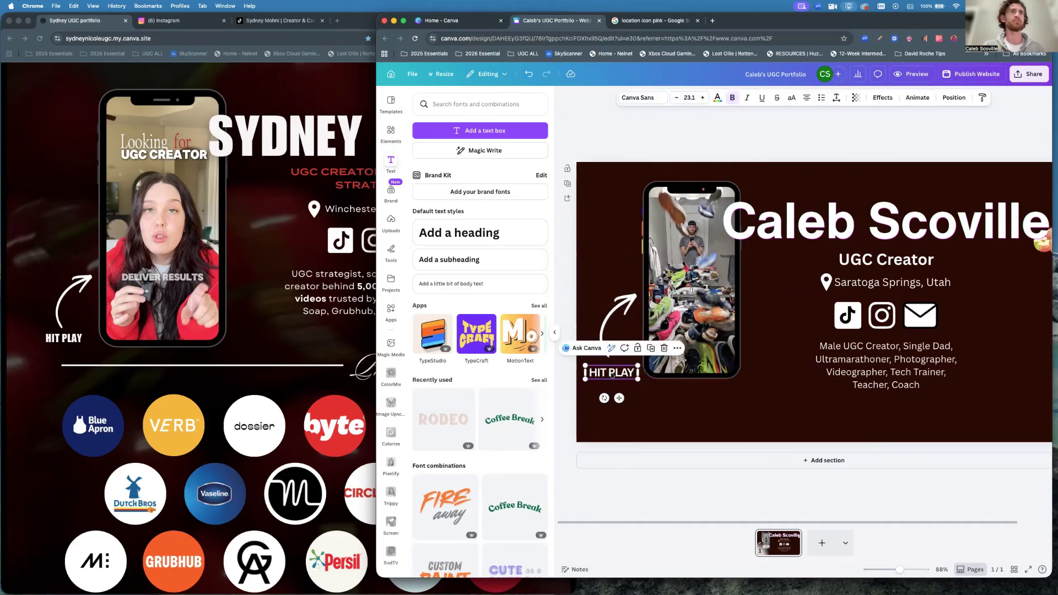
pyautogui.click(701, 301)
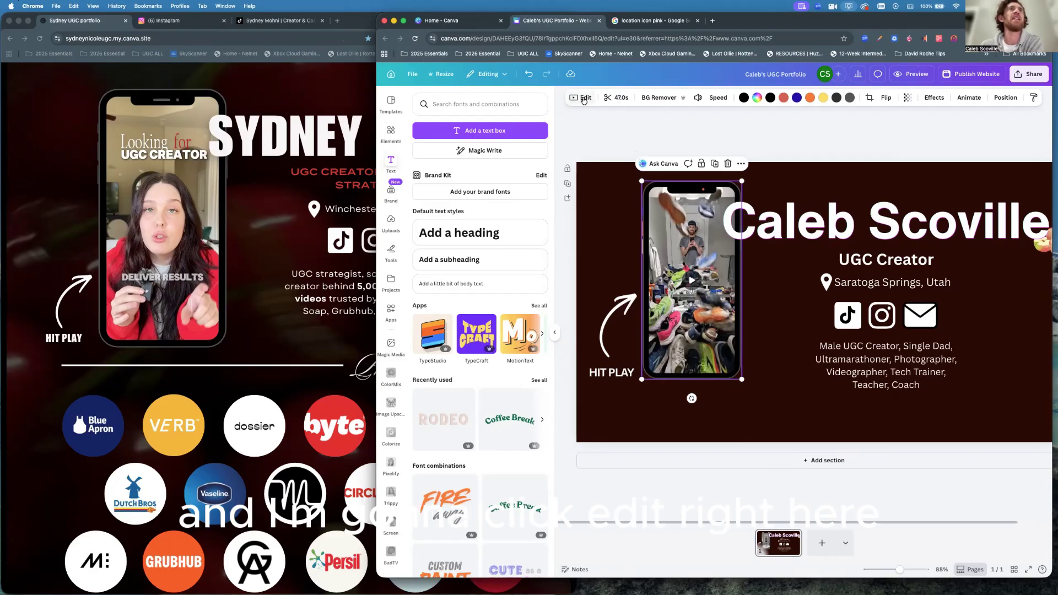
# Switch off 'Play automatically' under Playback for the phone video.
pyautogui.click(582, 99)
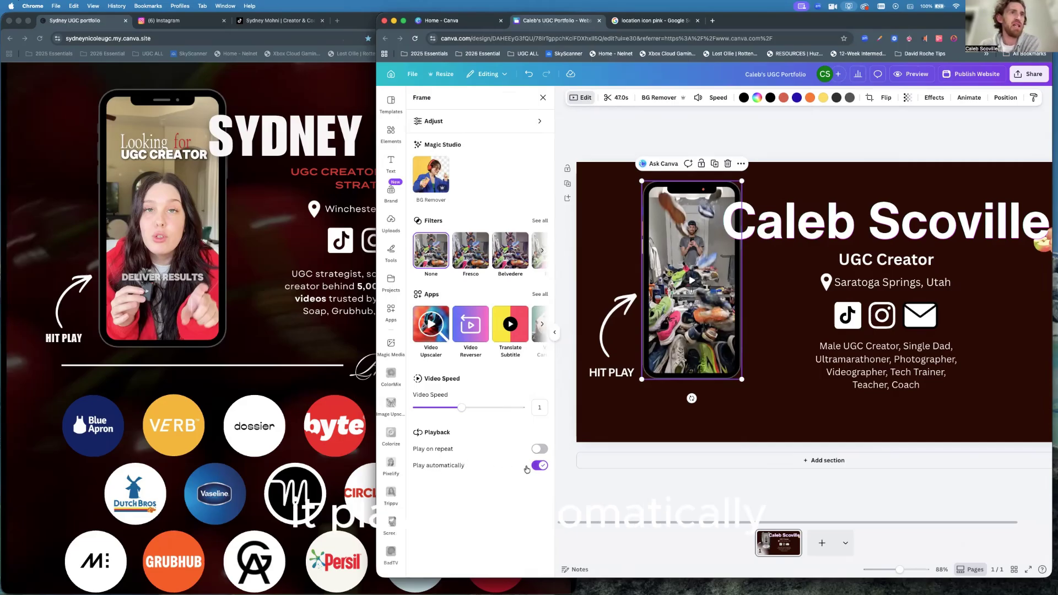
pyautogui.click(540, 467)
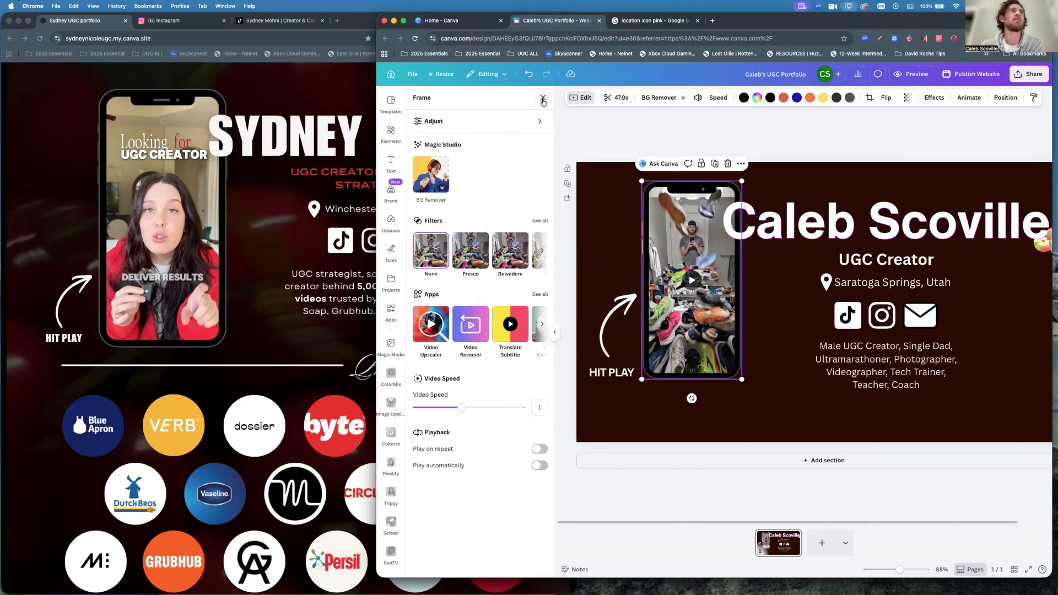
pyautogui.click(543, 99)
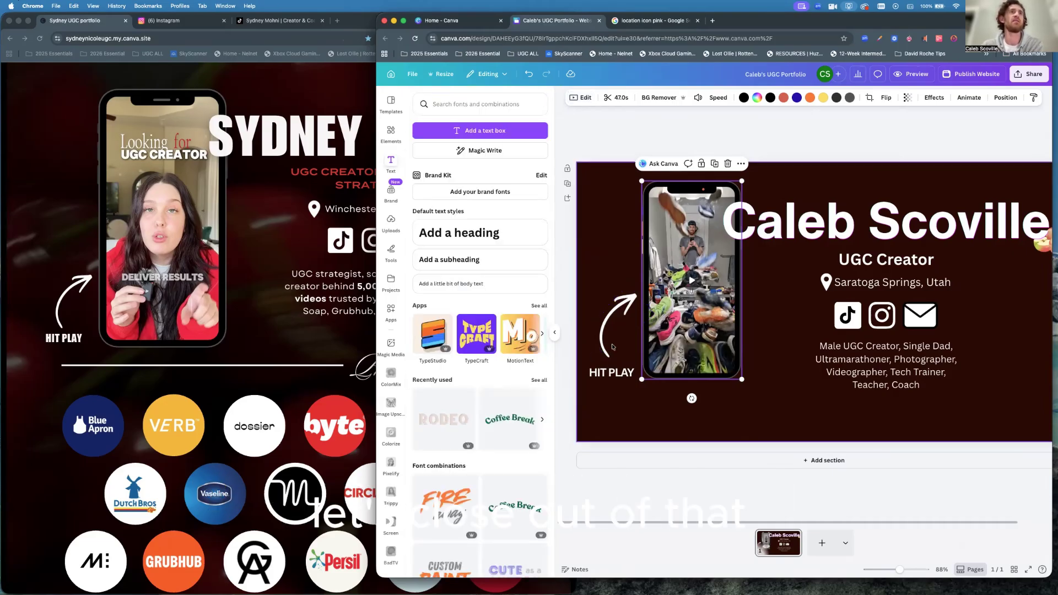
pyautogui.click(552, 334)
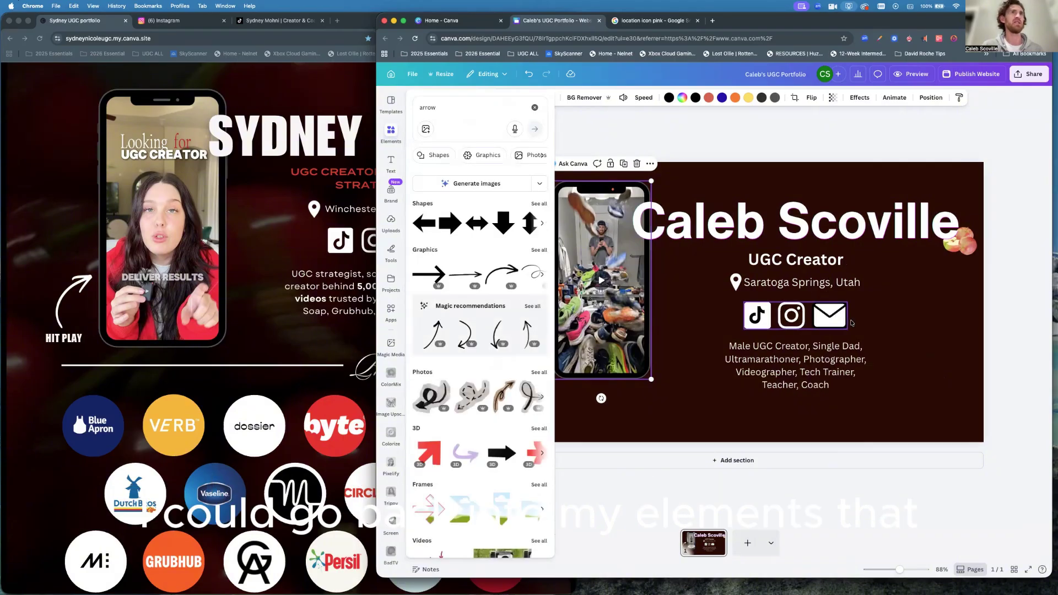
pyautogui.click(930, 372)
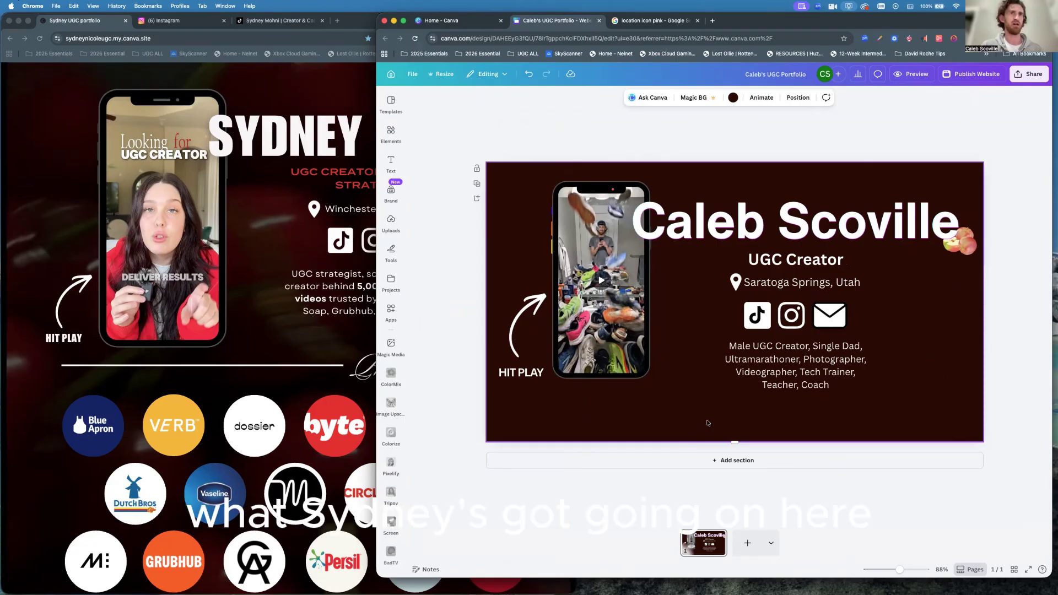
pyautogui.click(333, 344)
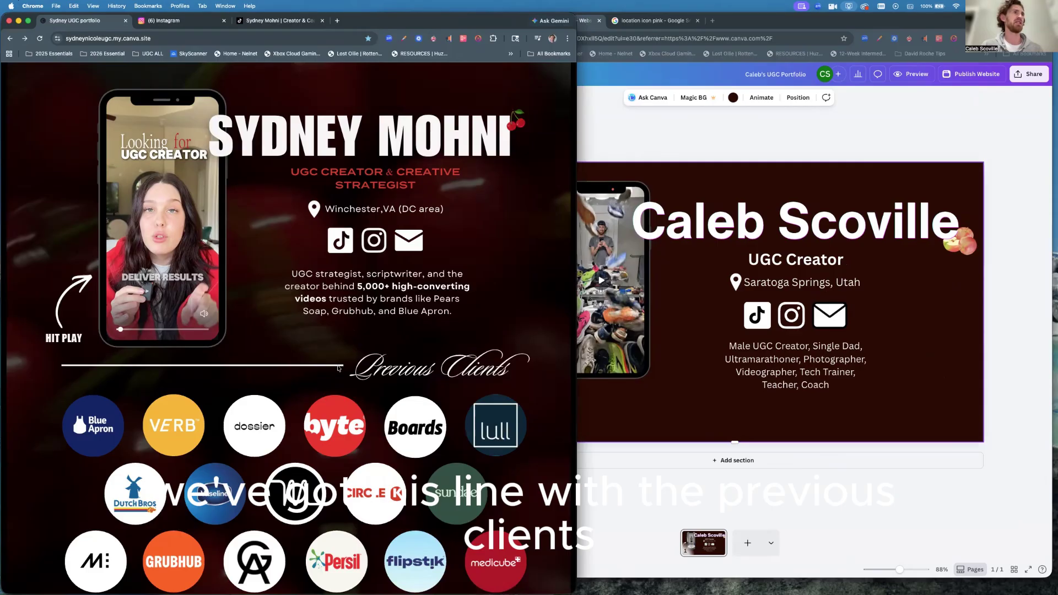
pyautogui.click(703, 406)
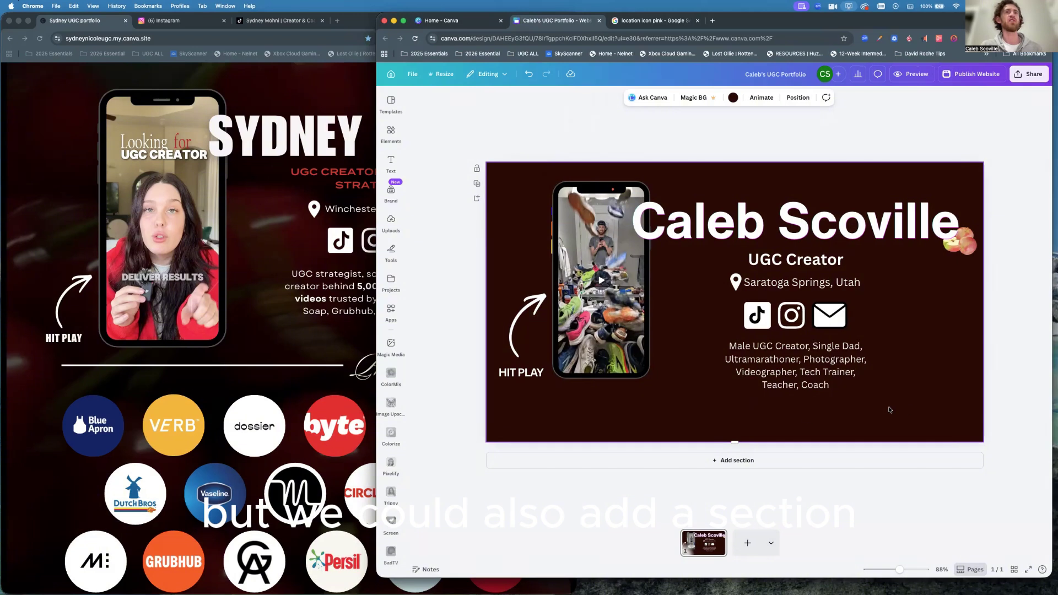
# Add a blank section below the hero and clear the old 'arrow' element search.
pyautogui.click(722, 461)
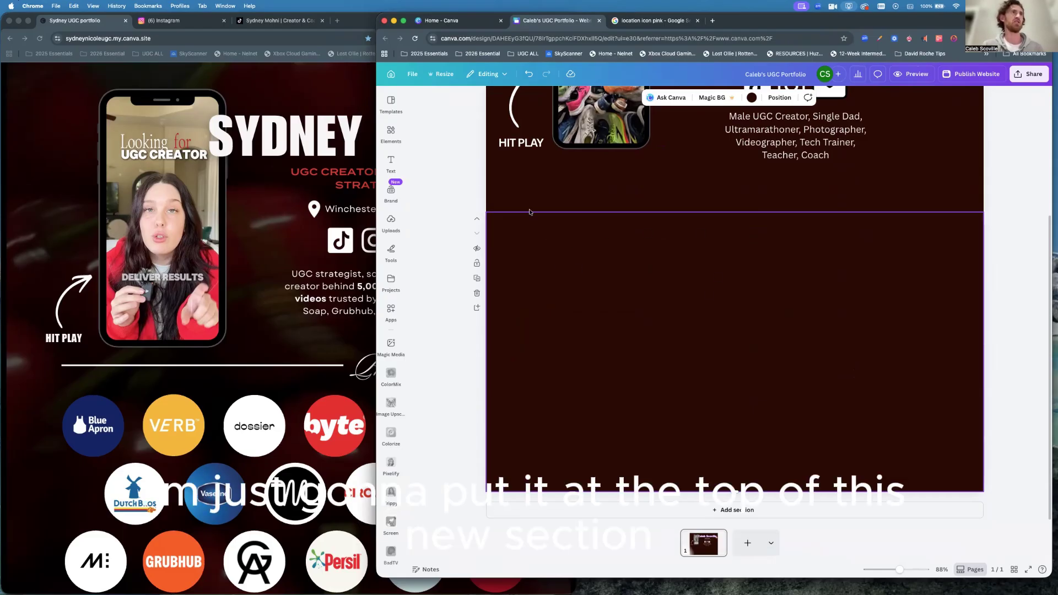
pyautogui.click(391, 162)
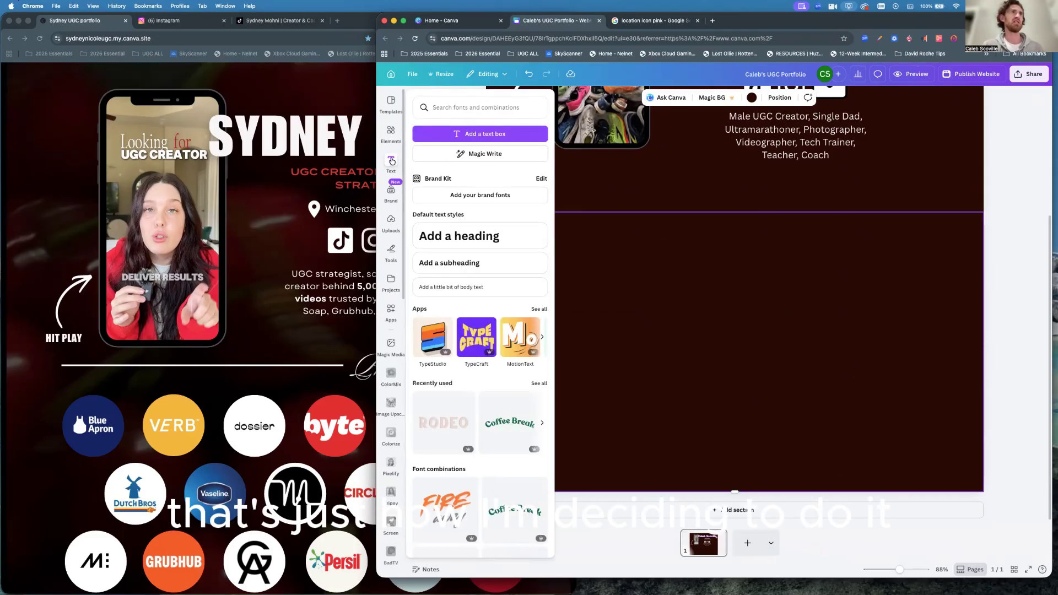
pyautogui.click(391, 132)
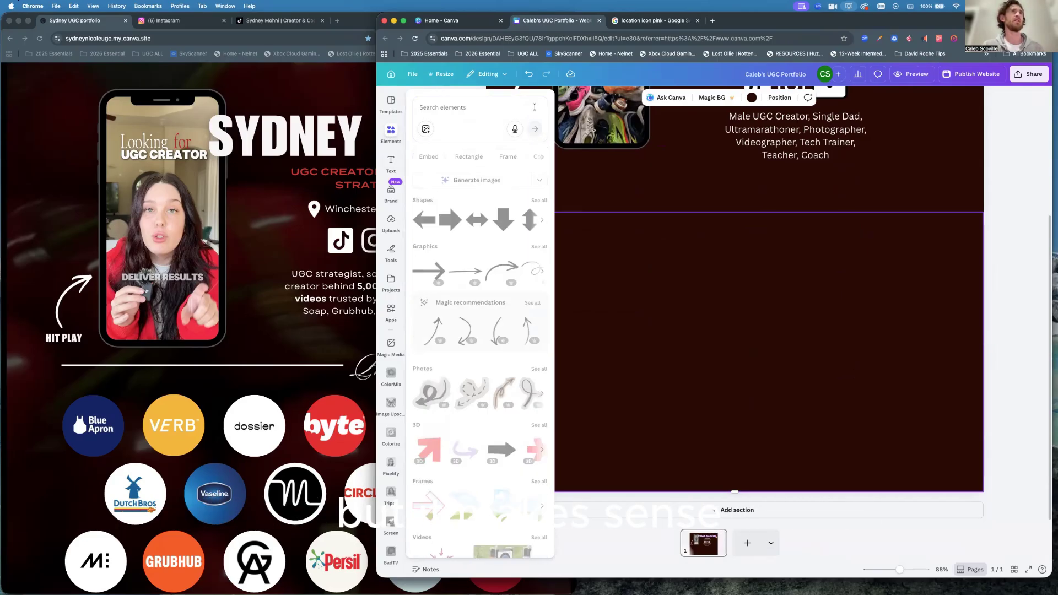
pyautogui.click(535, 108)
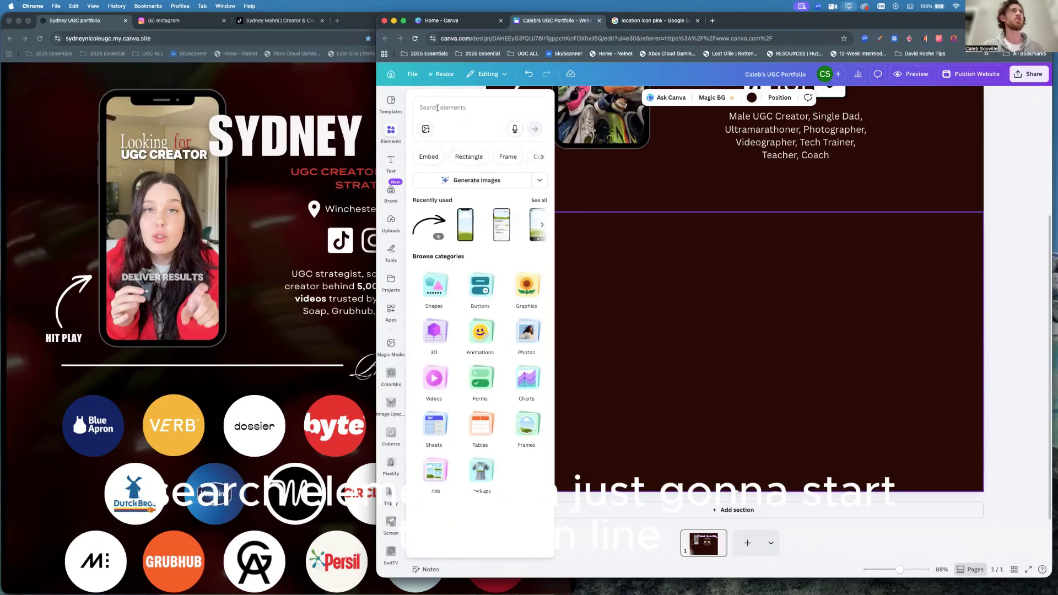
# Search Elements for 'line' and add a plain line graphic to the new section.
pyautogui.click(438, 108)
pyautogui.write('line')
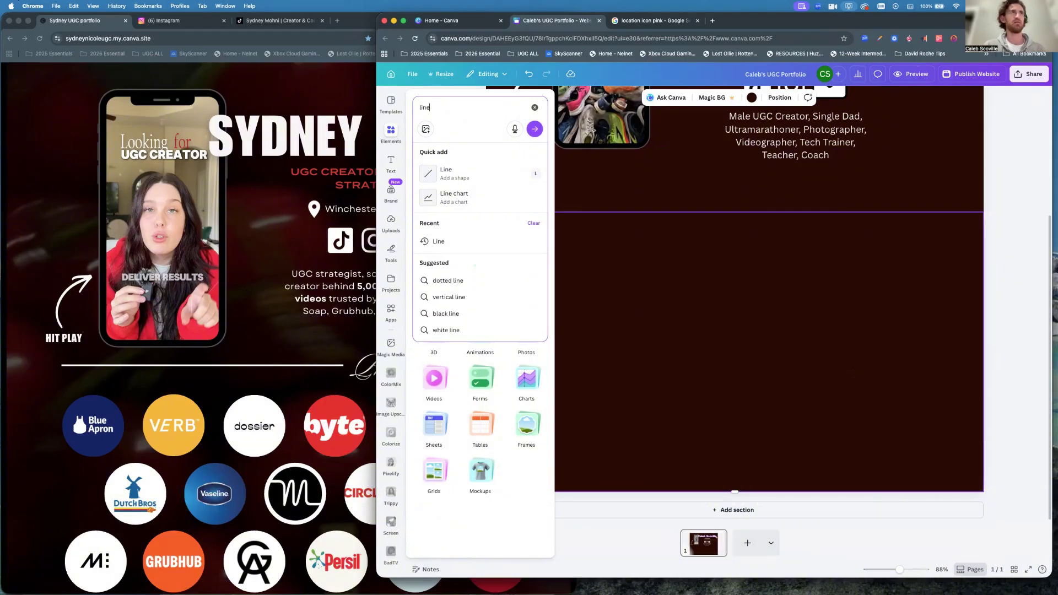
pyautogui.press('Return')
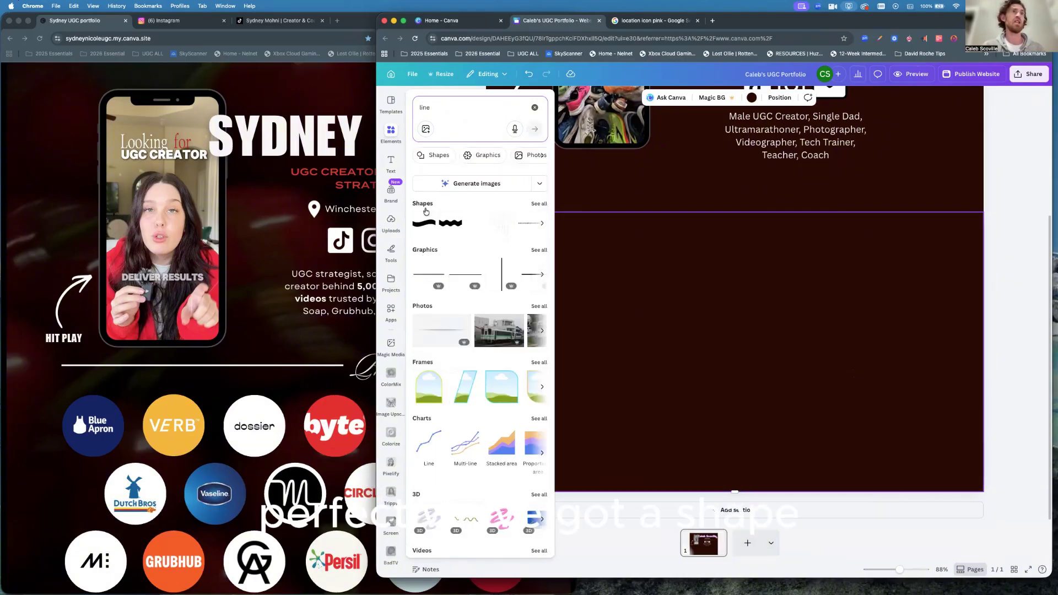
pyautogui.click(426, 278)
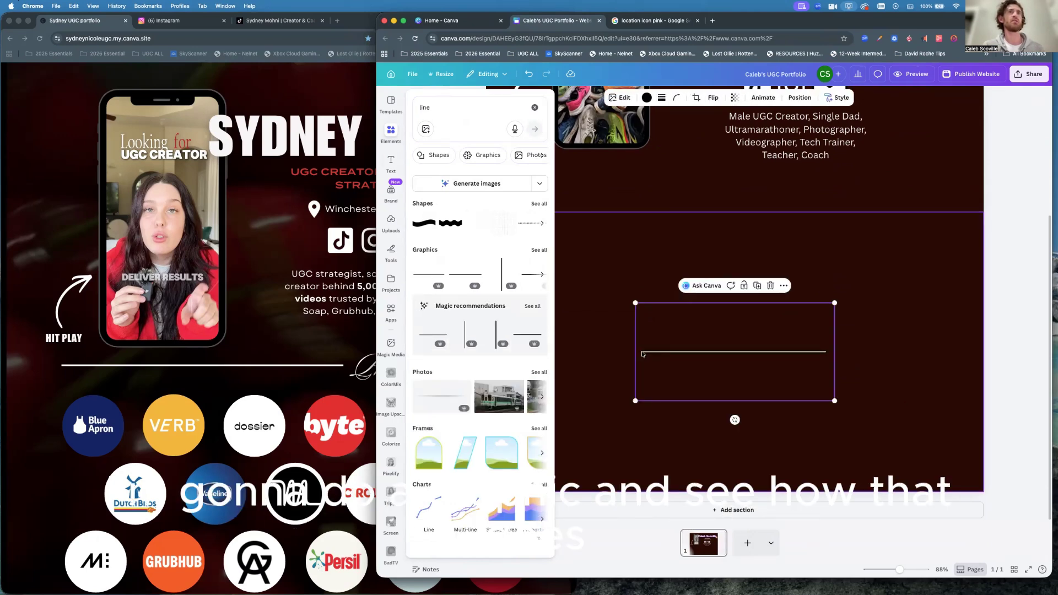
pyautogui.click(697, 353)
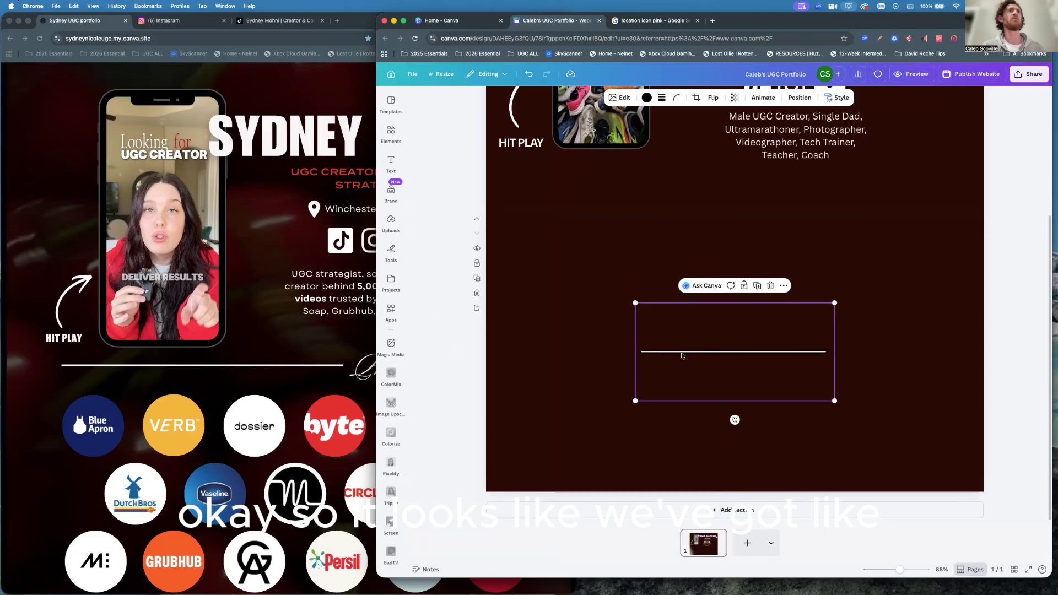
# Make the new line white.
pyautogui.click(618, 366)
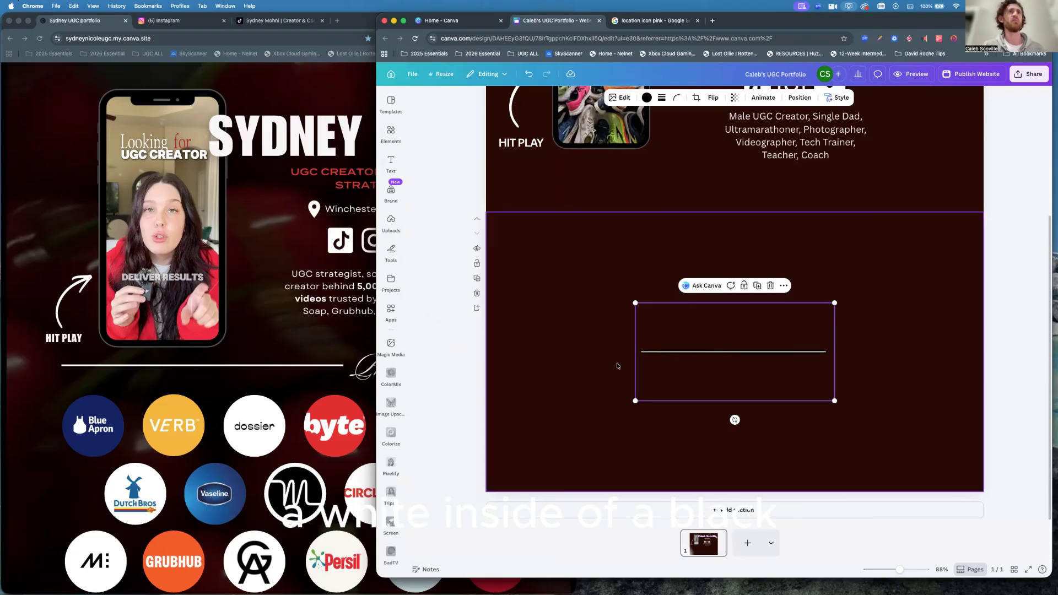
pyautogui.click(712, 352)
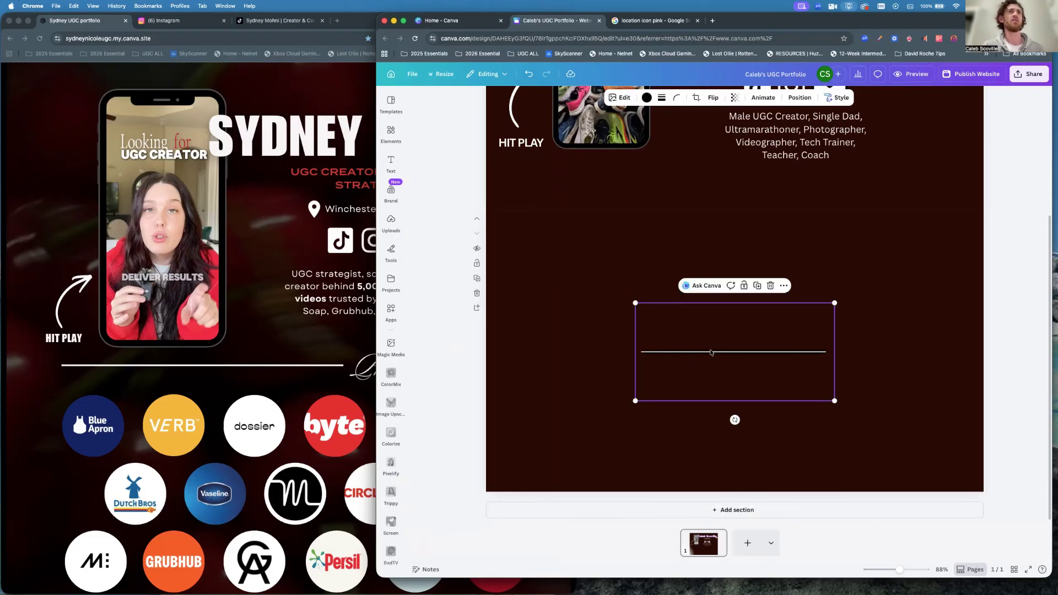
pyautogui.click(647, 98)
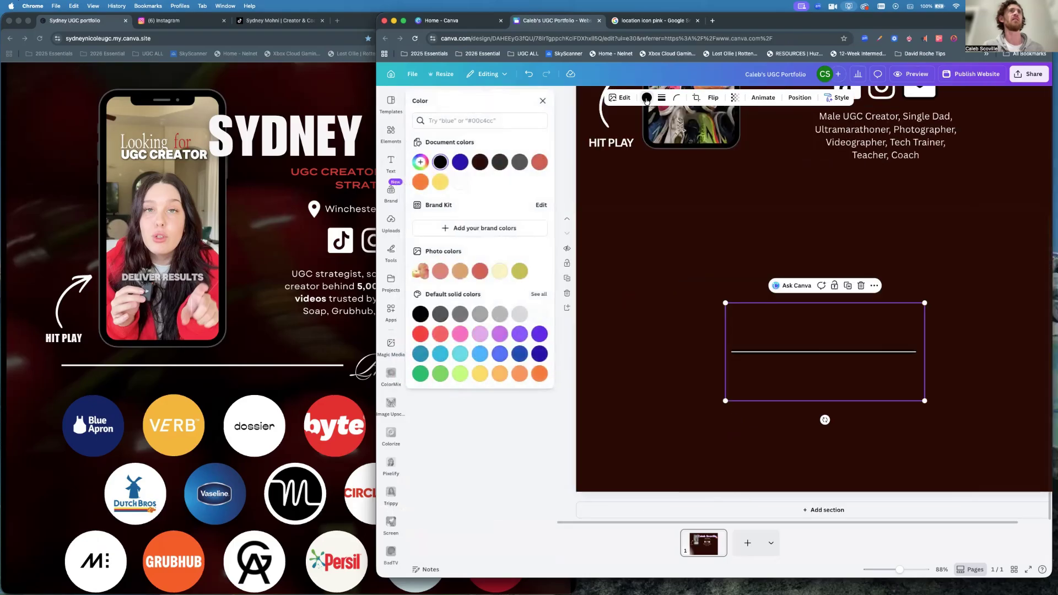
pyautogui.click(460, 183)
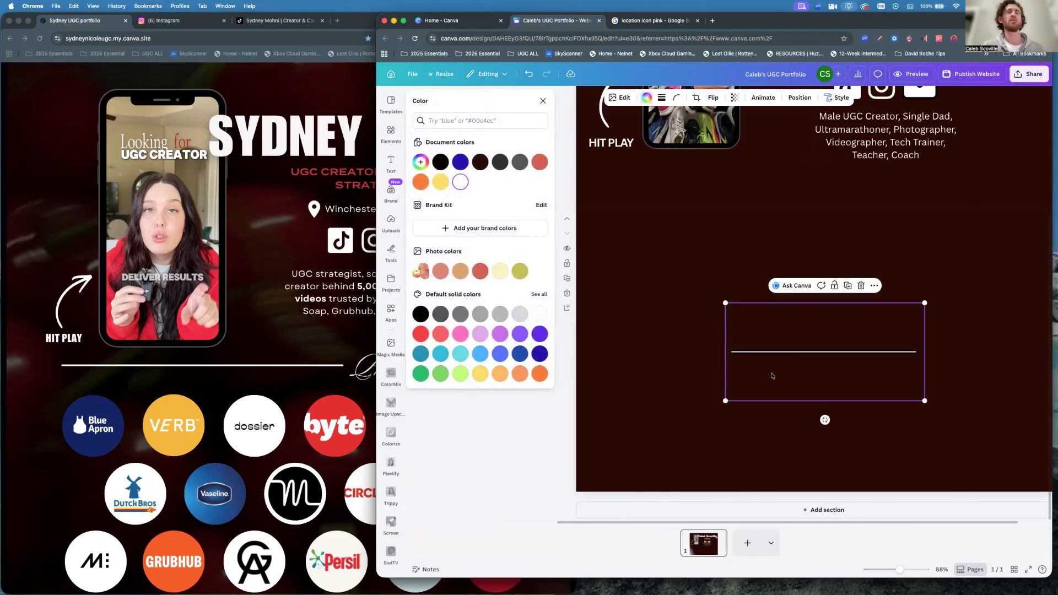
pyautogui.click(713, 333)
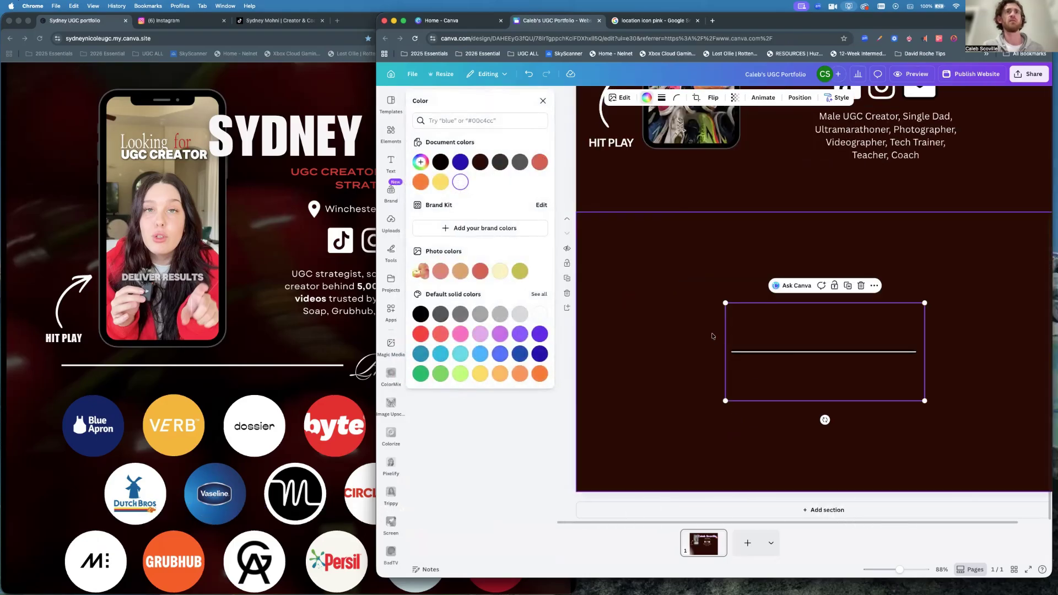
pyautogui.click(799, 352)
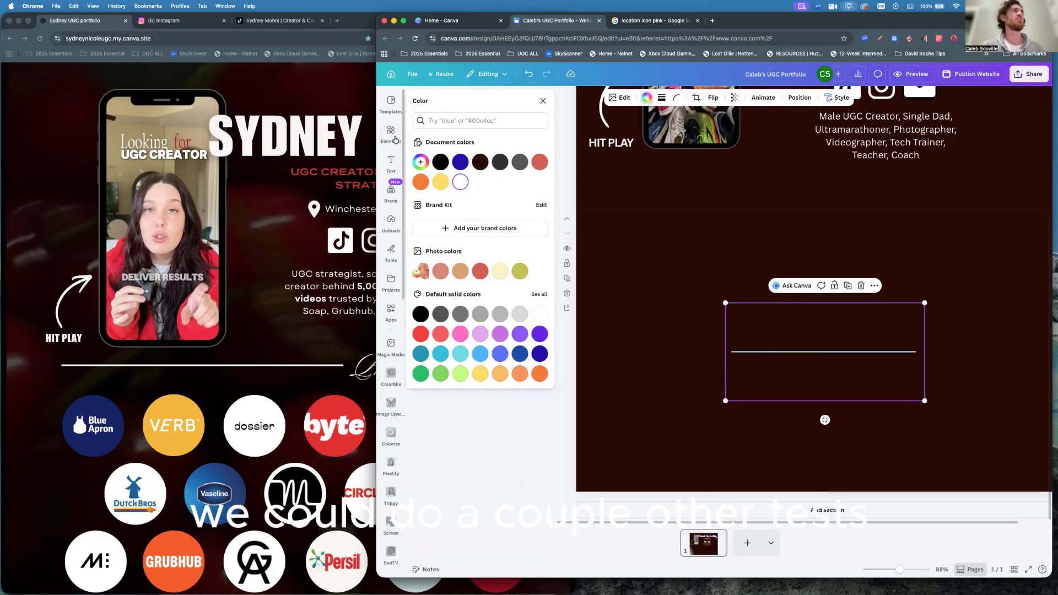
pyautogui.click(391, 134)
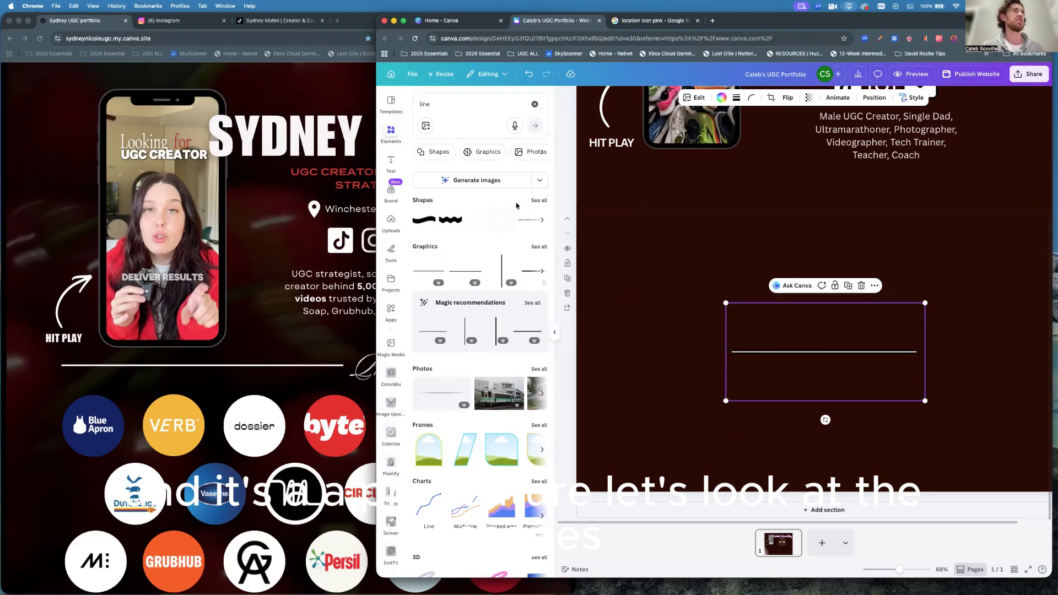
# Add a round-ended line shape near the section top and delete the old line.
pyautogui.click(539, 200)
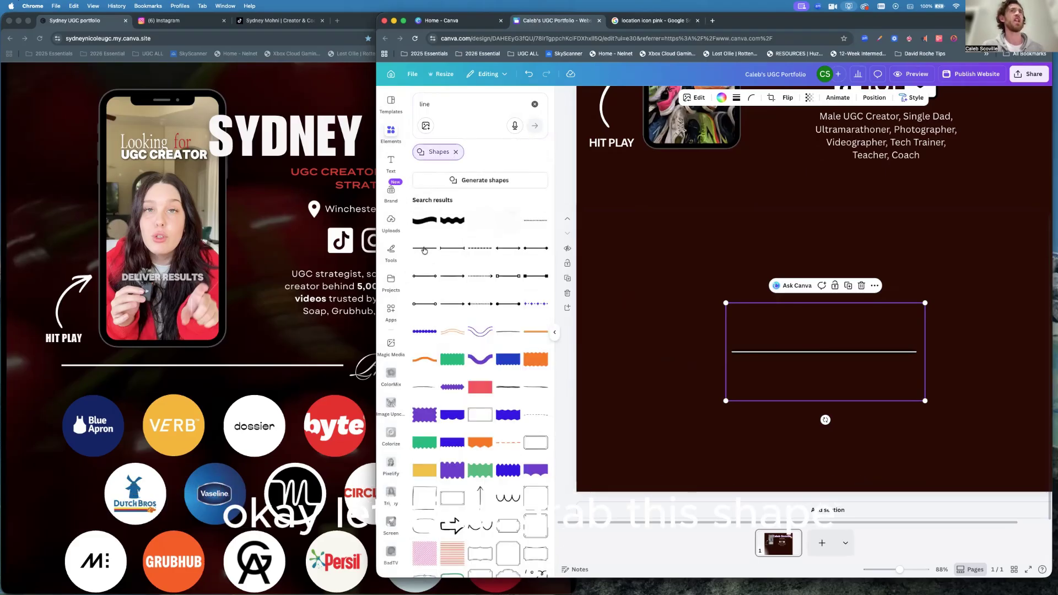
pyautogui.click(424, 248)
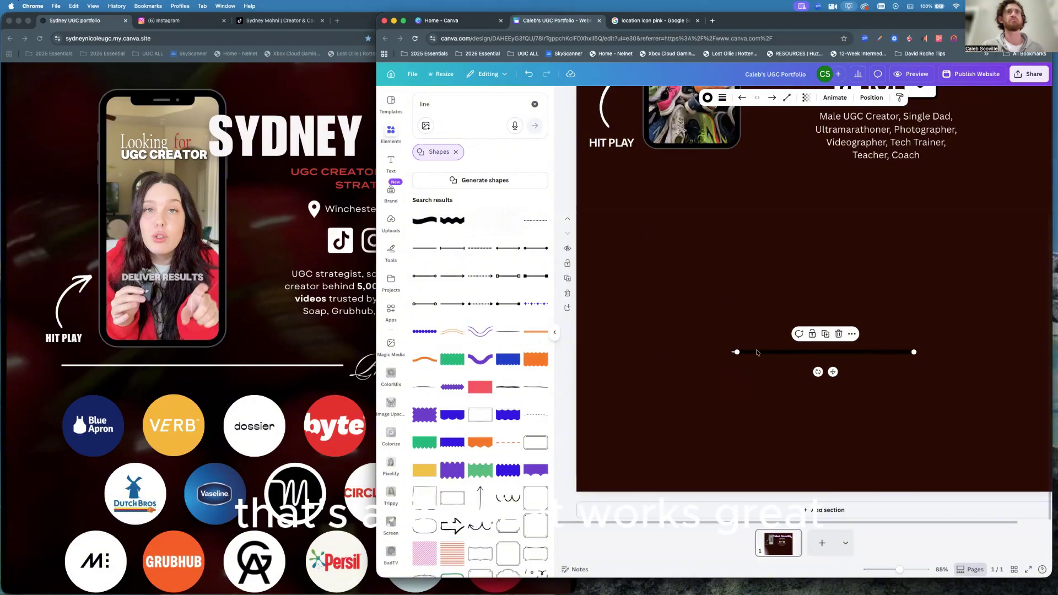
pyautogui.moveTo(757, 353); pyautogui.dragTo(669, 257)
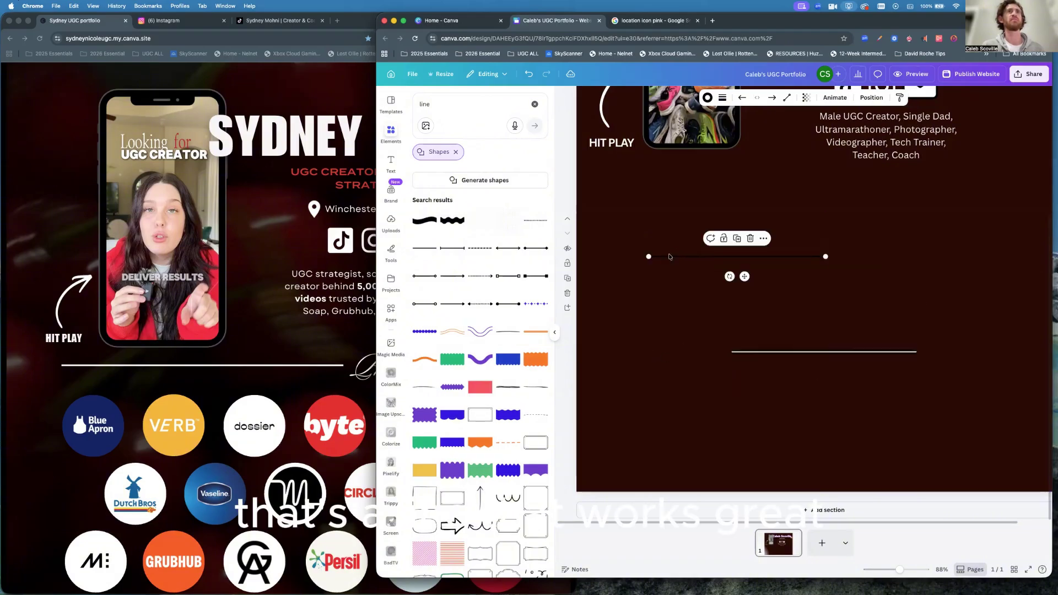
pyautogui.click(771, 361)
pyautogui.press('Delete')
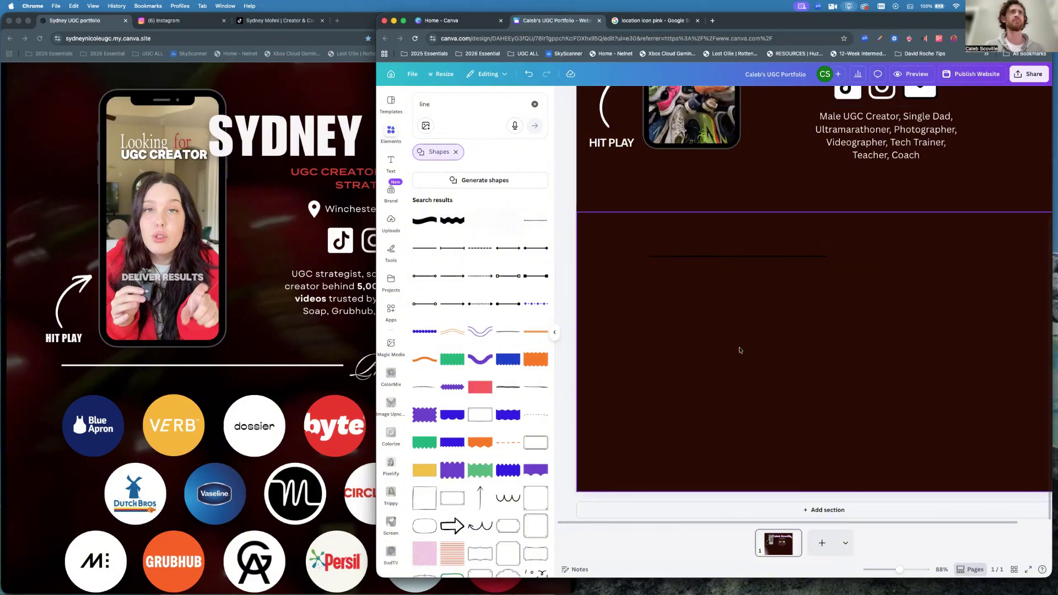
# Make the round-ended line white, raise it higher, and lengthen it to the right.
pyautogui.click(685, 256)
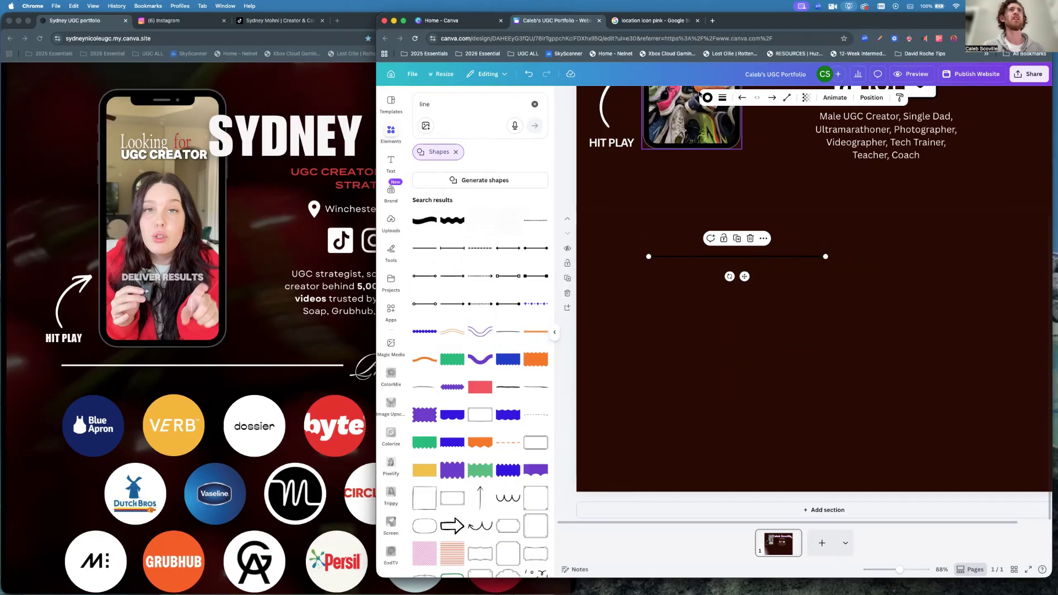
pyautogui.click(708, 97)
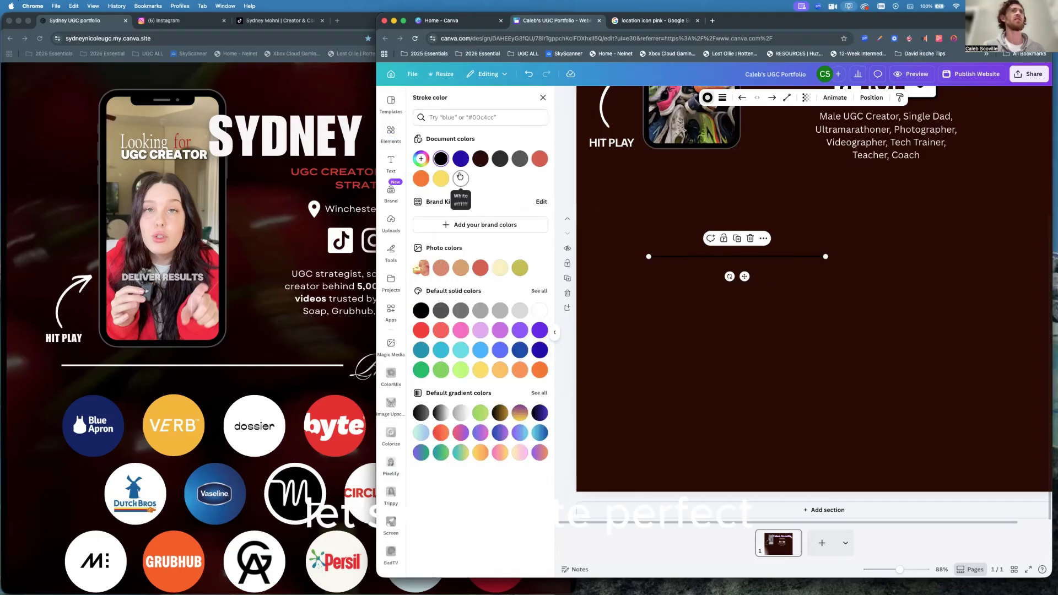
pyautogui.click(461, 179)
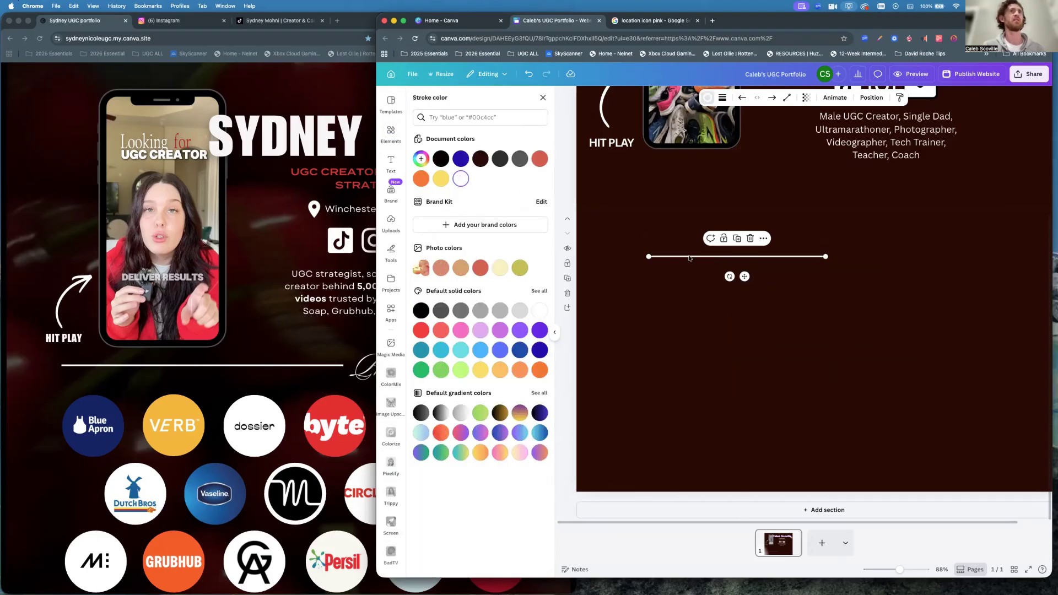
pyautogui.moveTo(685, 257); pyautogui.dragTo(655, 216)
pyautogui.moveTo(654, 220); pyautogui.dragTo(655, 222)
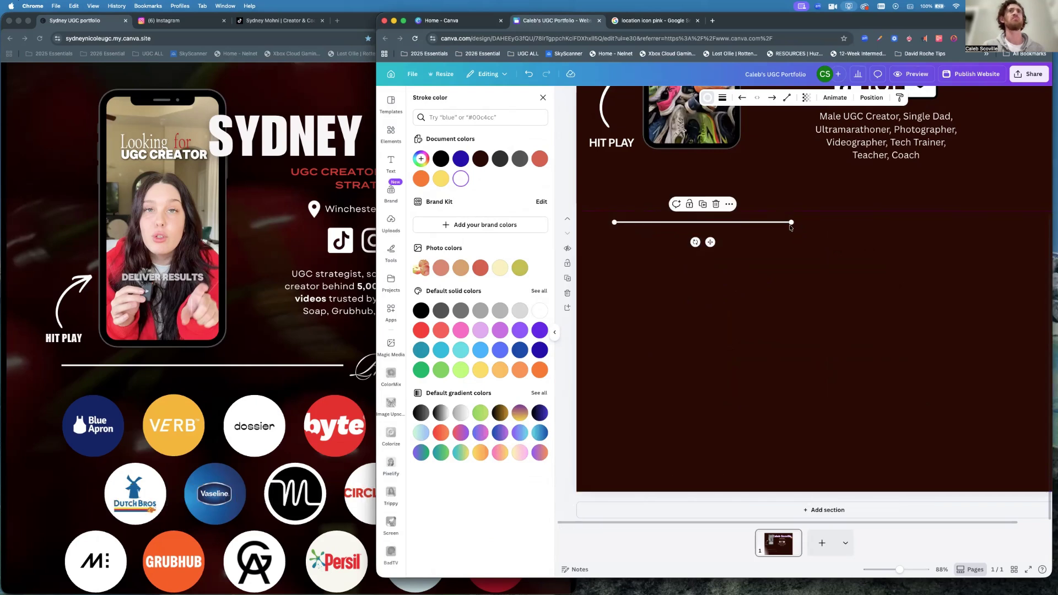
pyautogui.moveTo(792, 223); pyautogui.dragTo(856, 222)
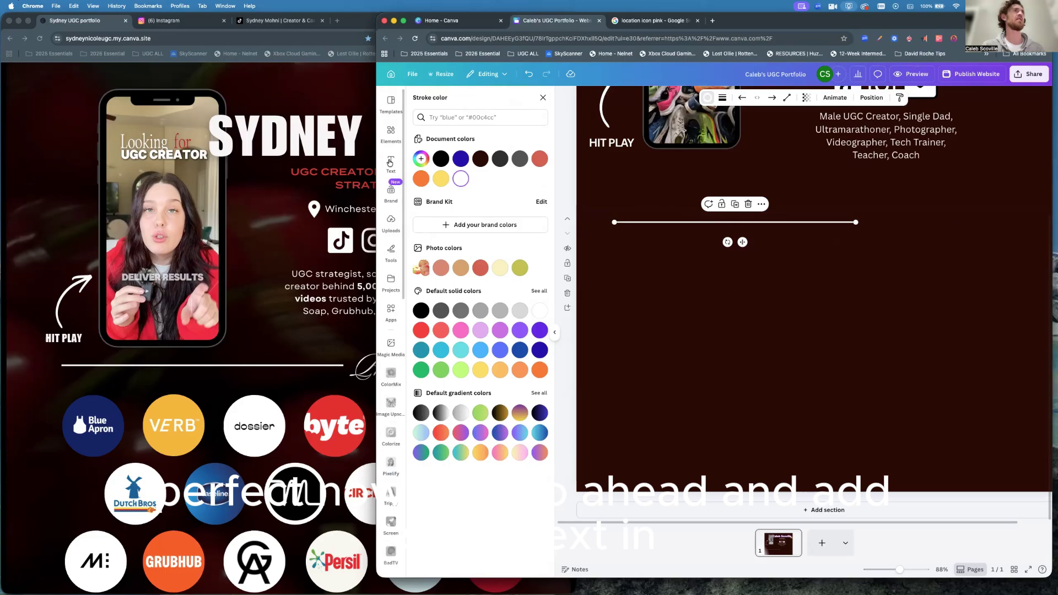
pyautogui.click(391, 164)
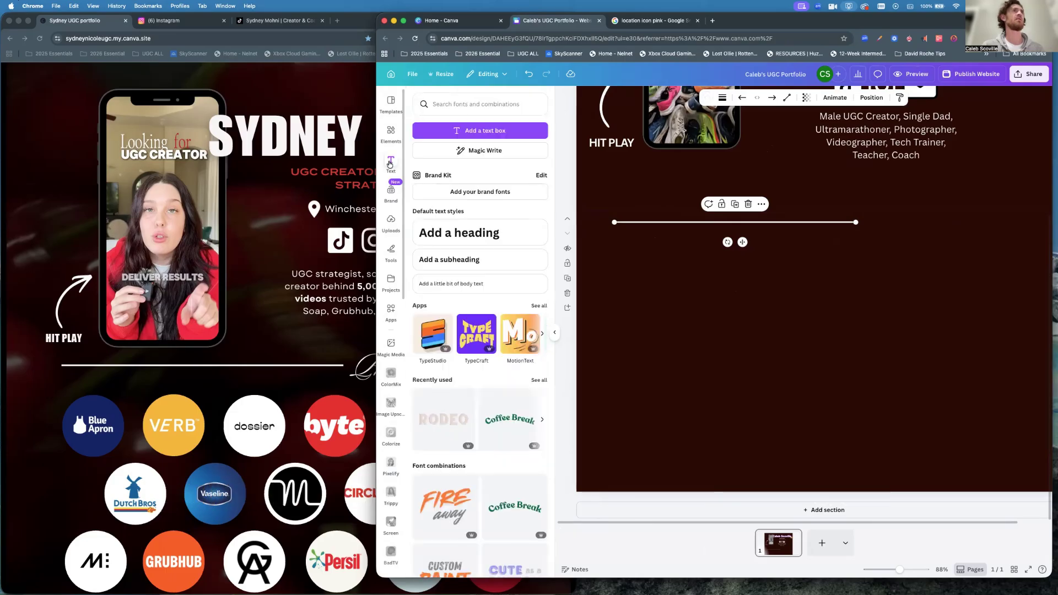
# Add a 'Previous Clients' subheading and narrow its text box to fit the words.
pyautogui.click(460, 260)
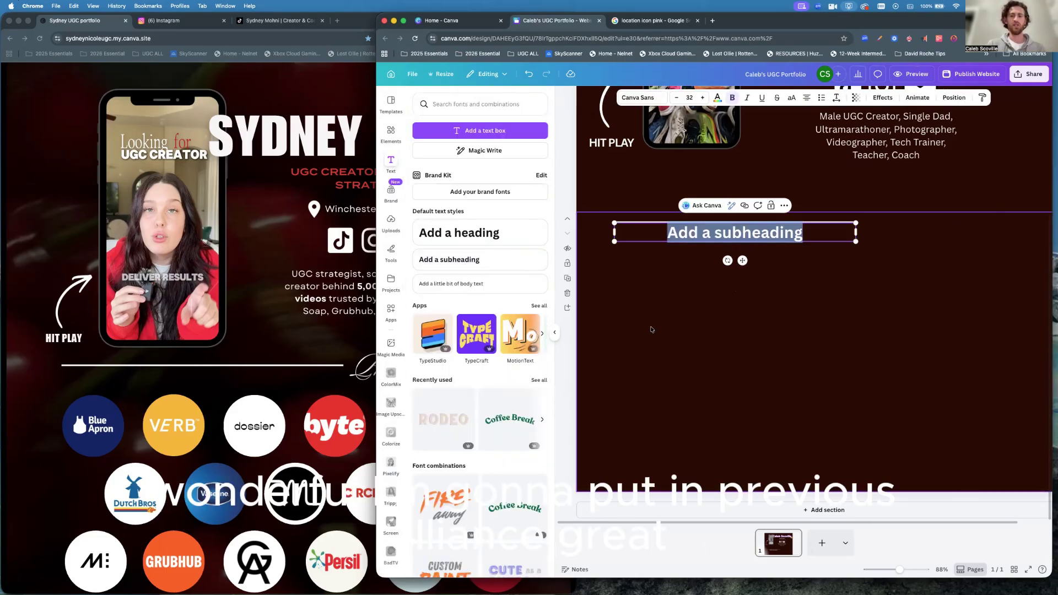
pyautogui.write('Previous C')
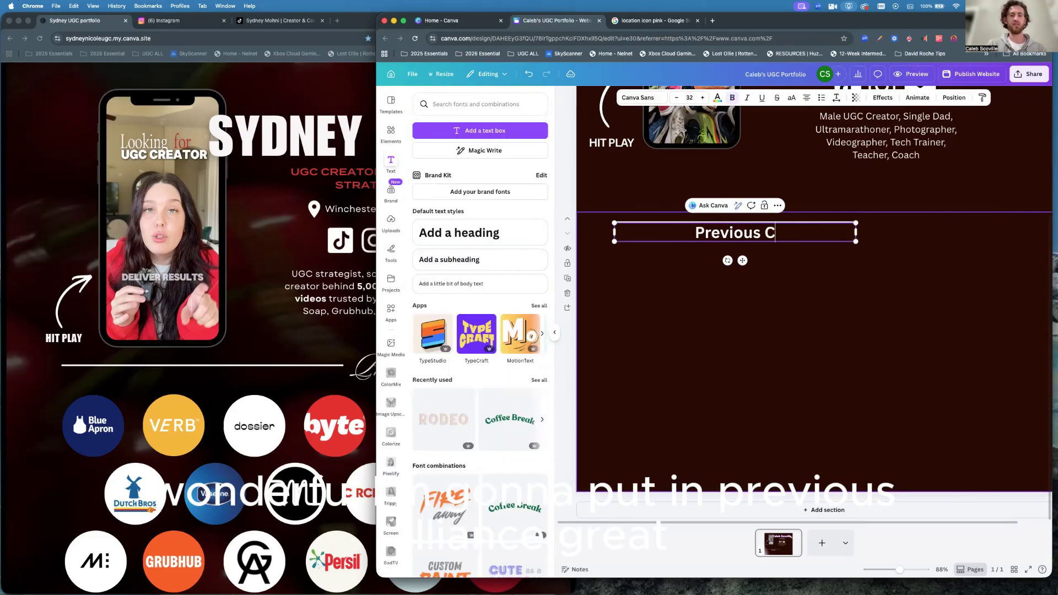
pyautogui.write('lients')
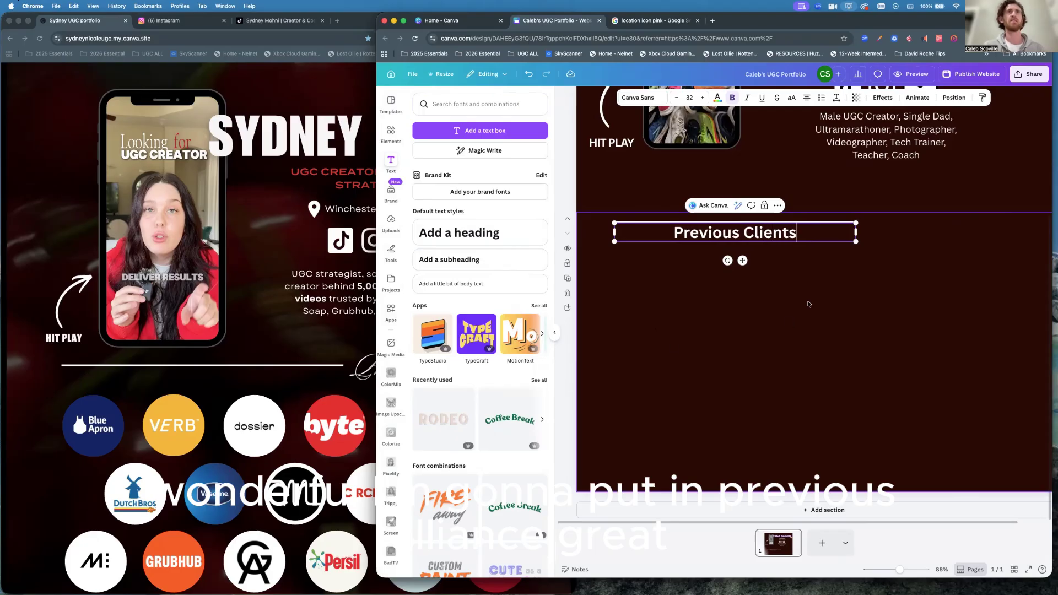
pyautogui.press('Escape')
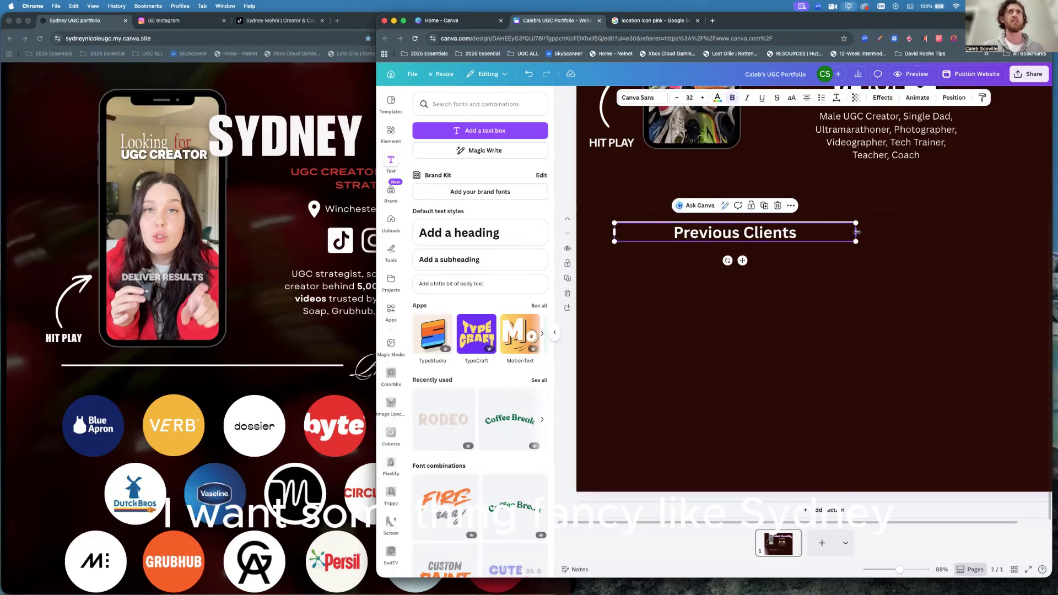
pyautogui.moveTo(856, 232); pyautogui.dragTo(802, 238)
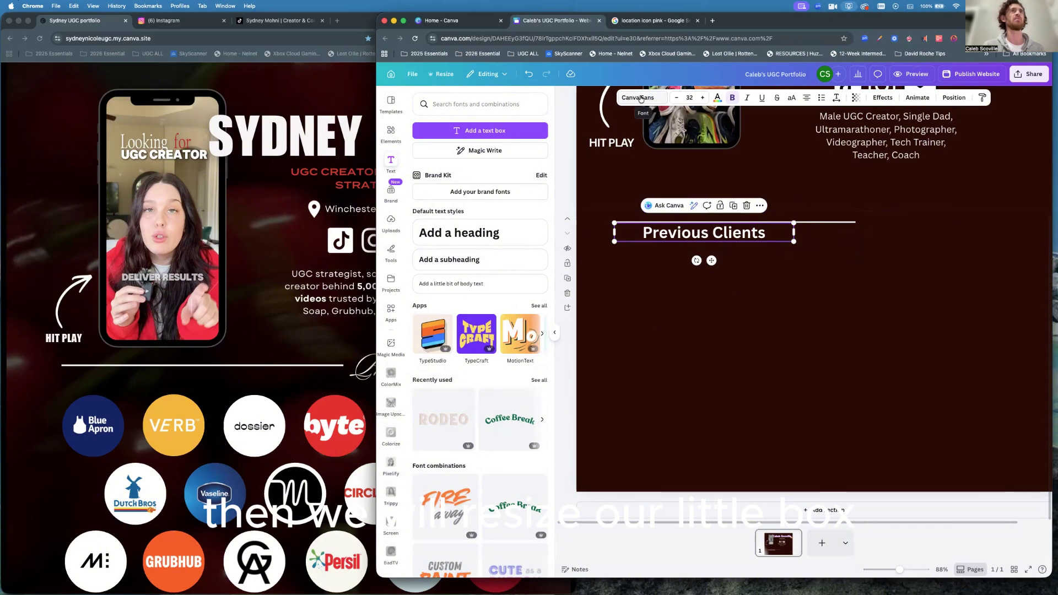
# Search 'Calligraphy' fonts, try Lucida Calligraphy and Lavonia Classy, then set the heading to Malibu.
pyautogui.click(641, 99)
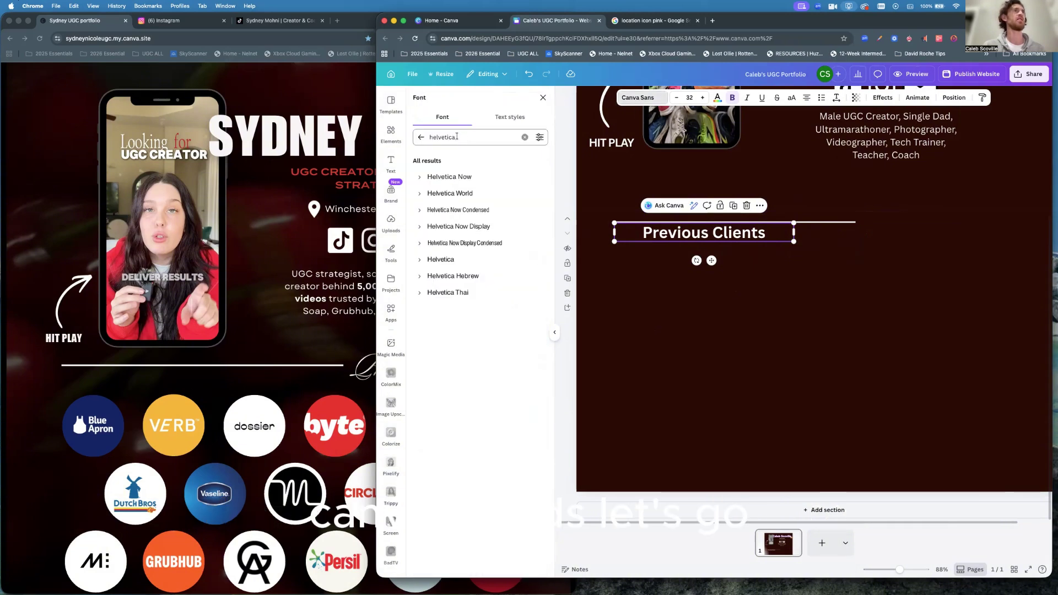
pyautogui.click(422, 137)
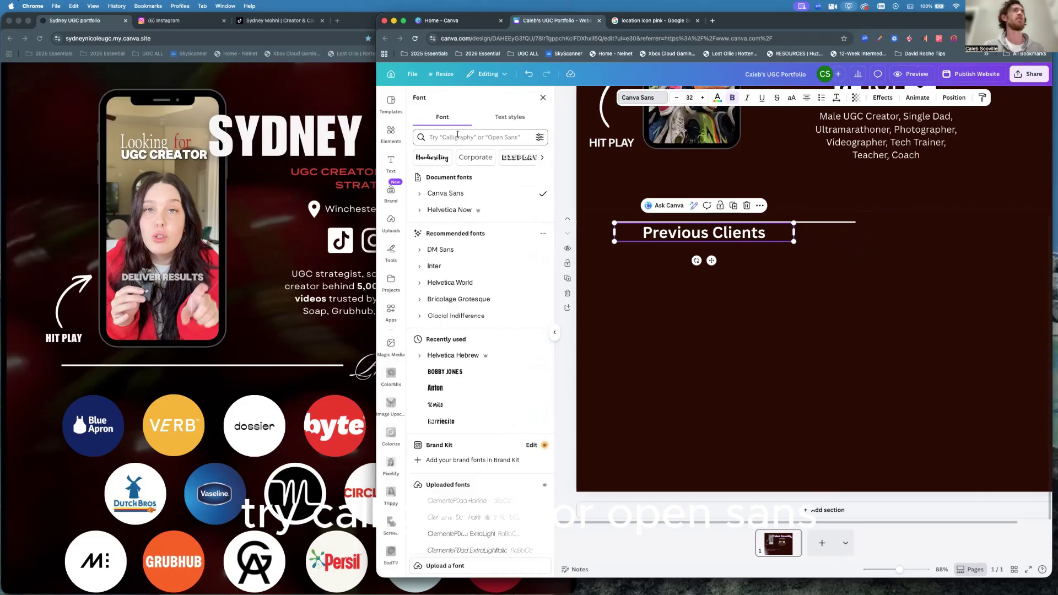
pyautogui.click(454, 137)
pyautogui.write('Ca')
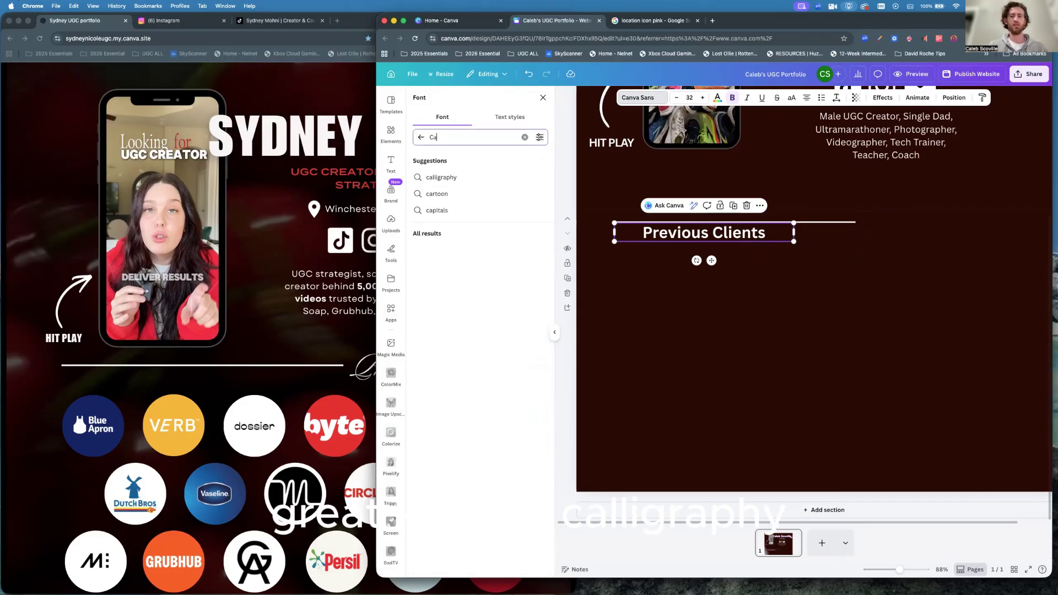
pyautogui.write('lligraphy')
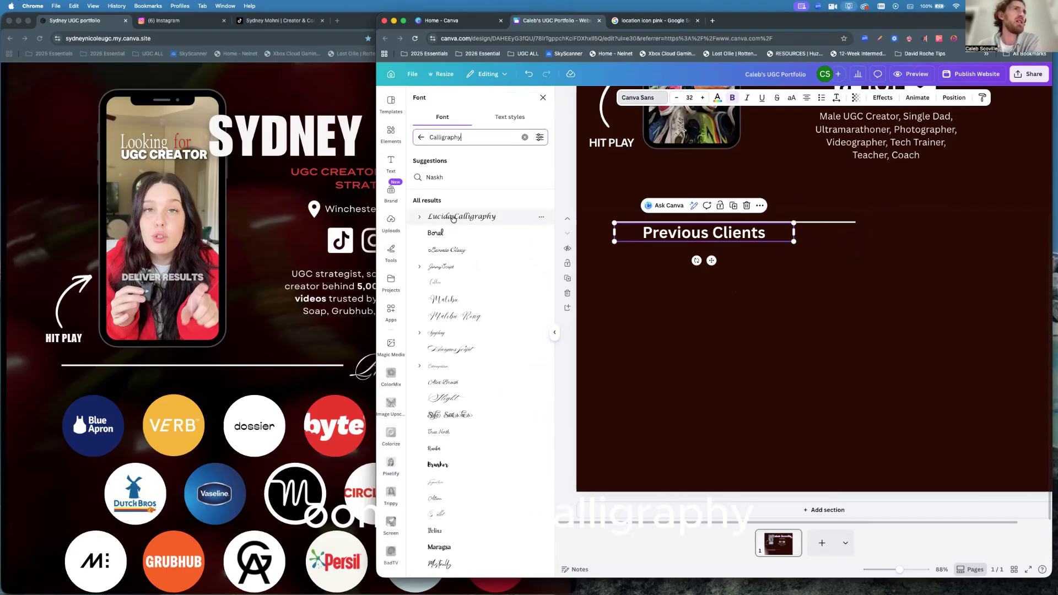
pyautogui.click(453, 219)
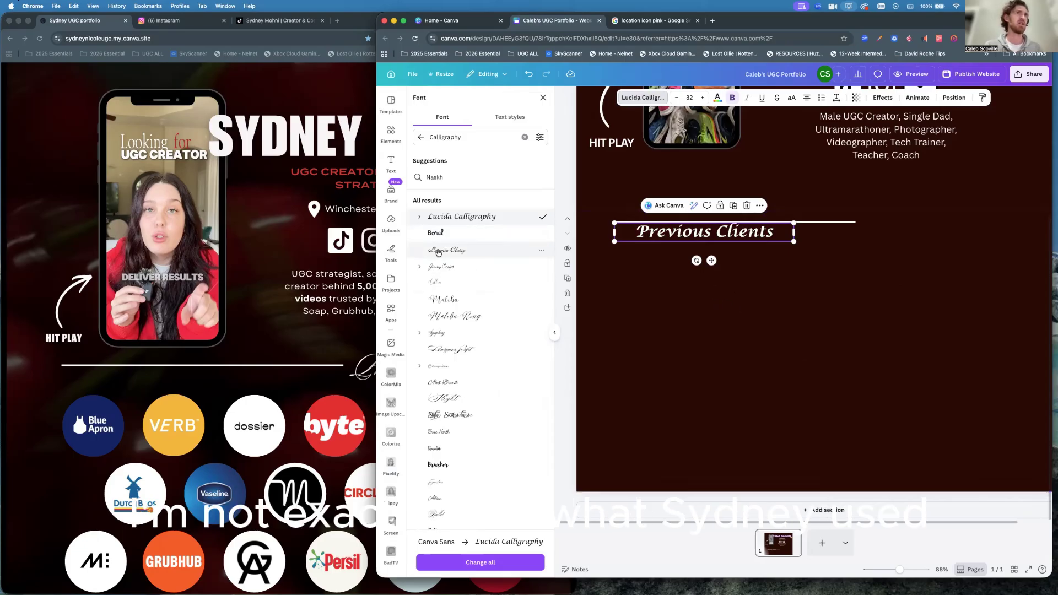
pyautogui.click(439, 251)
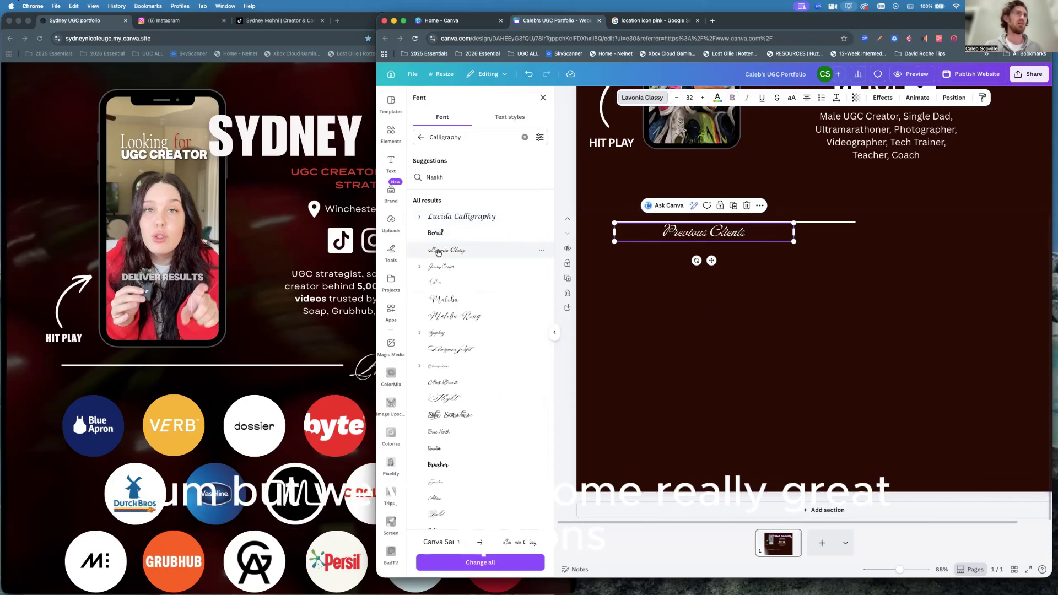
pyautogui.click(441, 300)
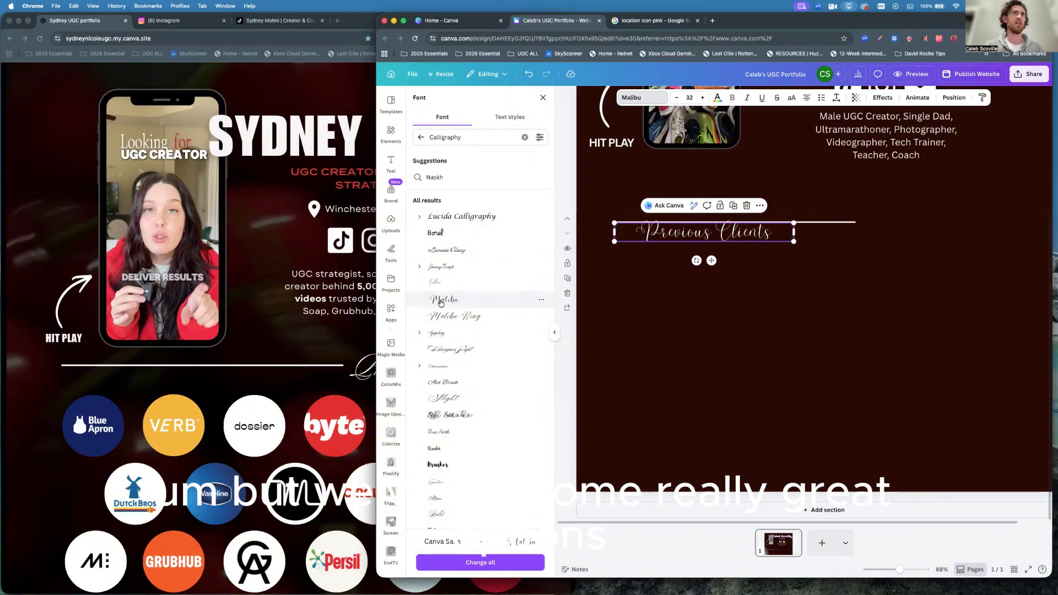
pyautogui.click(766, 292)
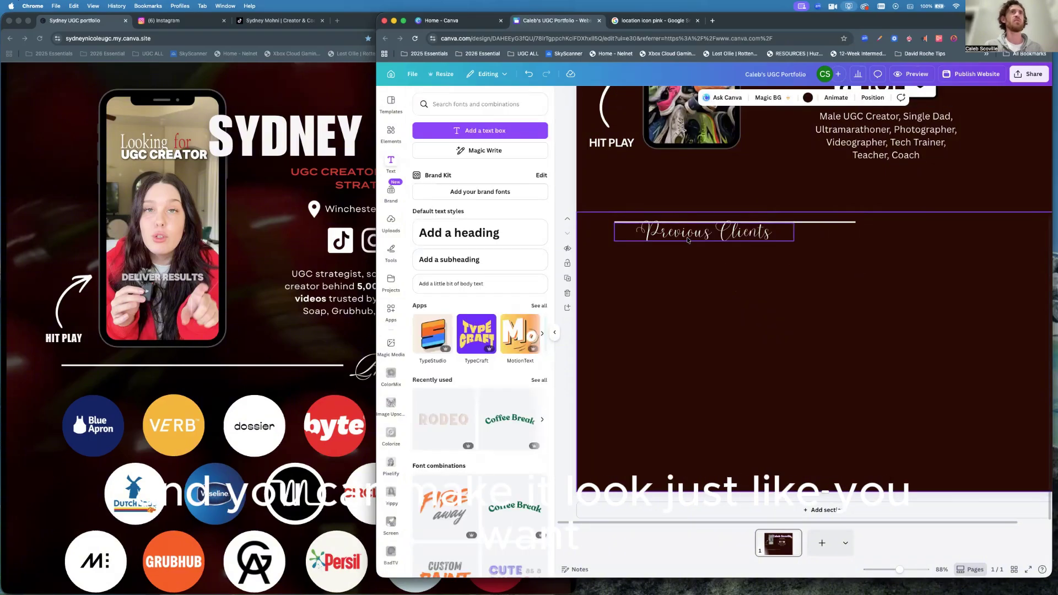
# Move the heading to the line's right end, level the line with it, and enlarge it to 35.7.
pyautogui.click(686, 233)
pyautogui.moveTo(686, 233); pyautogui.dragTo(926, 232)
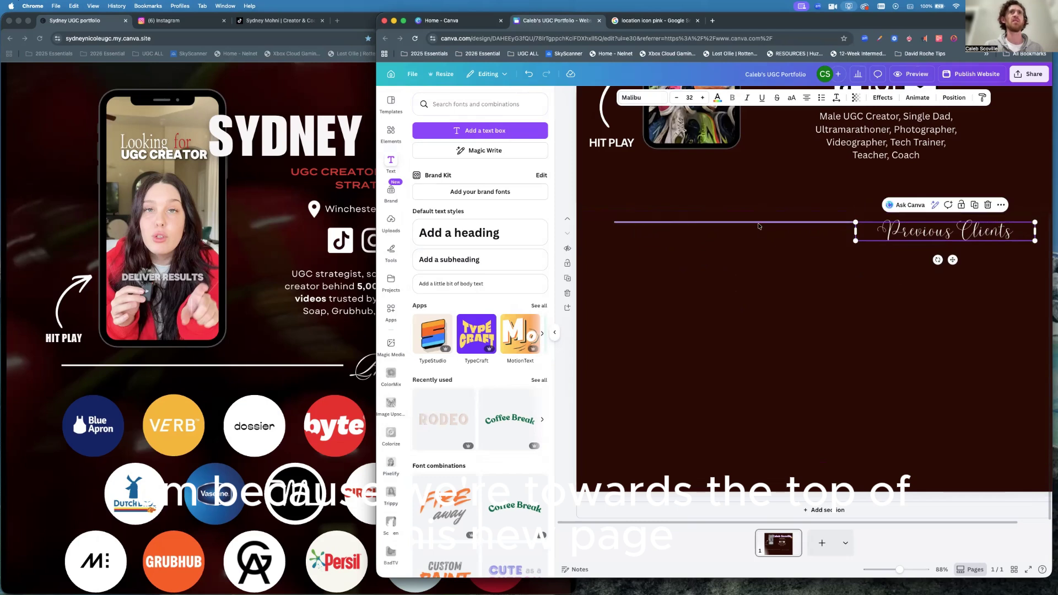
pyautogui.moveTo(758, 225); pyautogui.dragTo(759, 229)
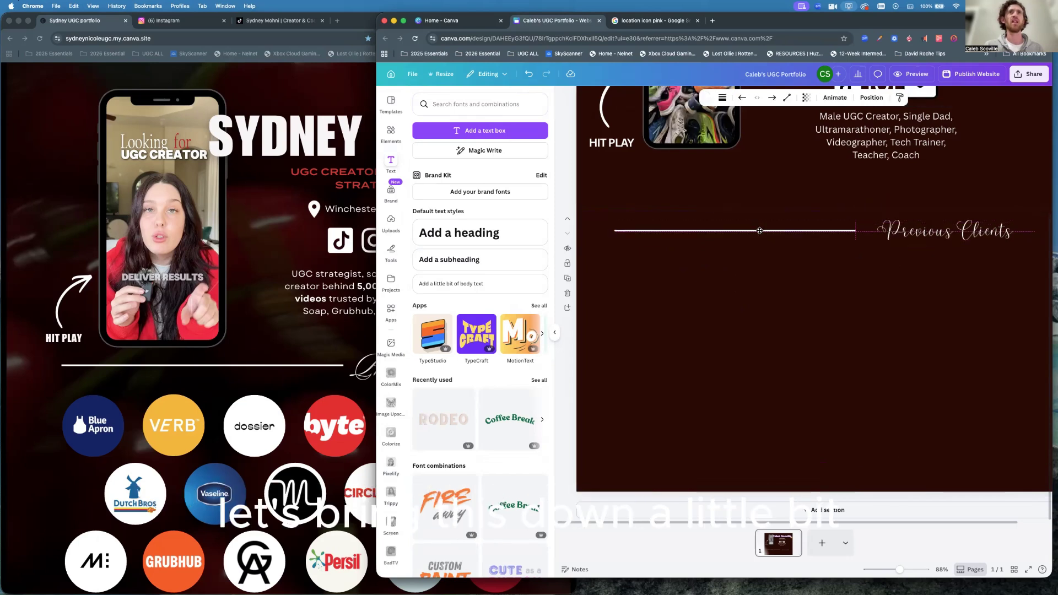
pyautogui.click(860, 239)
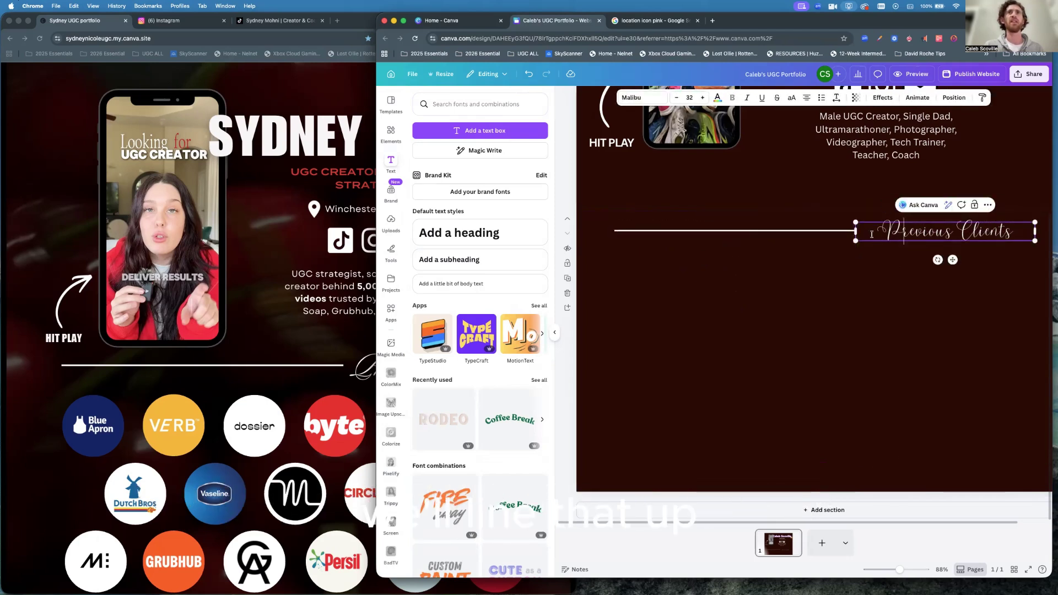
pyautogui.moveTo(860, 239); pyautogui.dragTo(840, 257)
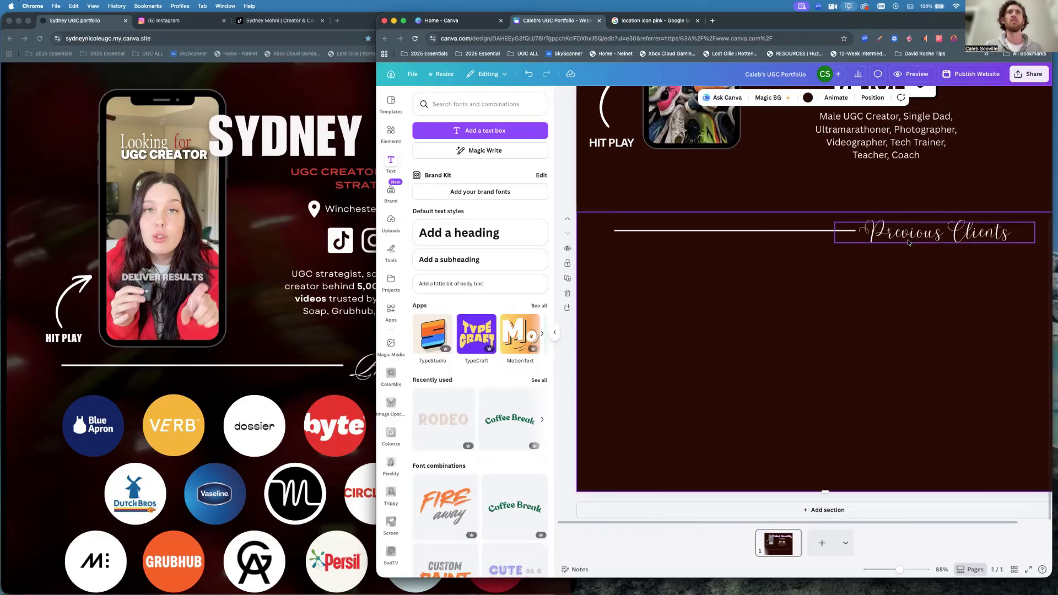
pyautogui.moveTo(910, 235); pyautogui.dragTo(922, 233)
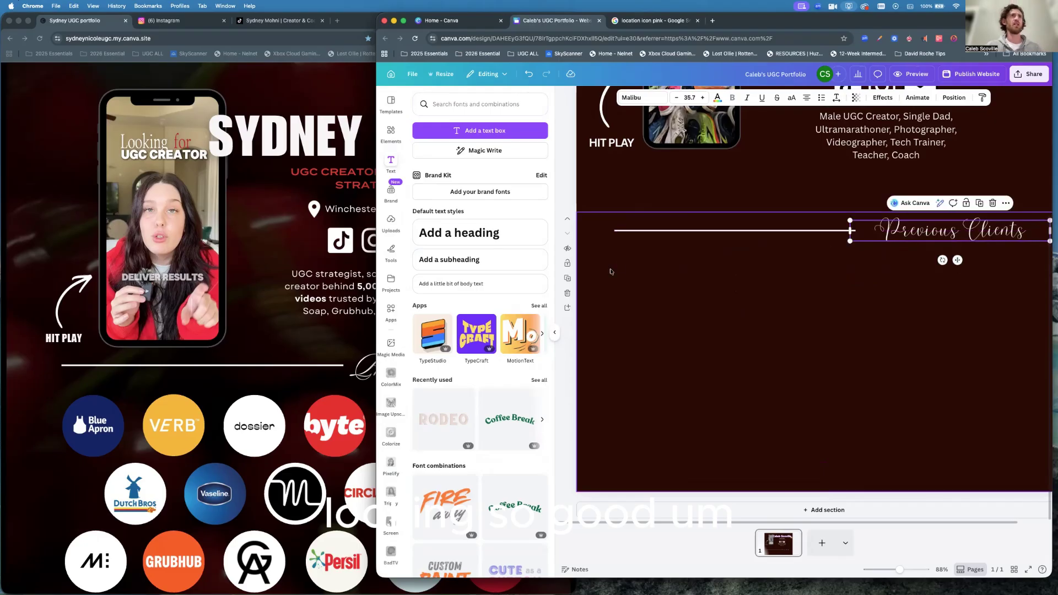
pyautogui.moveTo(365, 245); pyautogui.dragTo(313, 245)
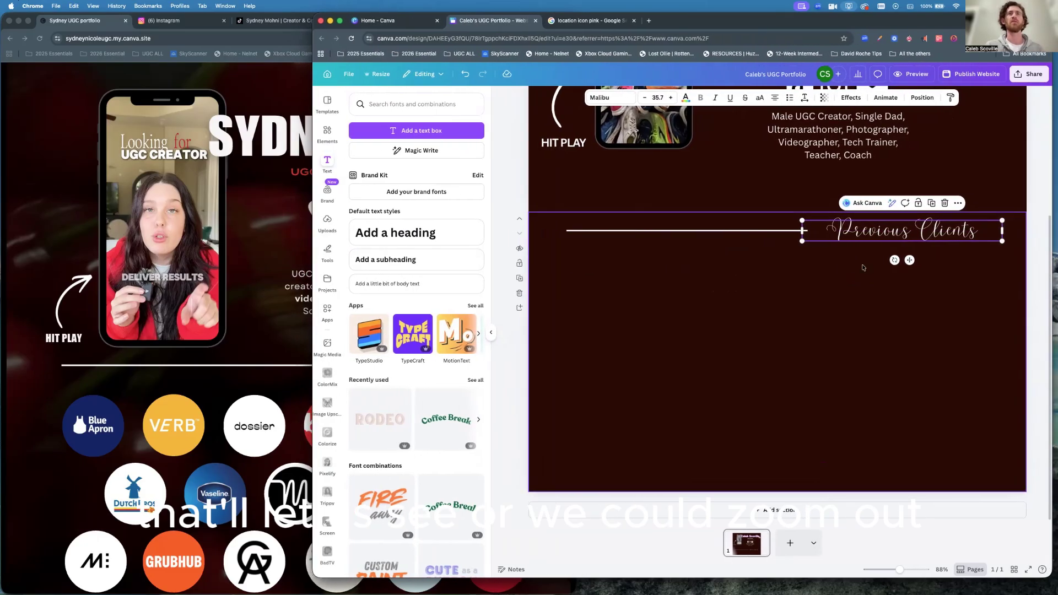
pyautogui.scroll(-5, 863, 268)
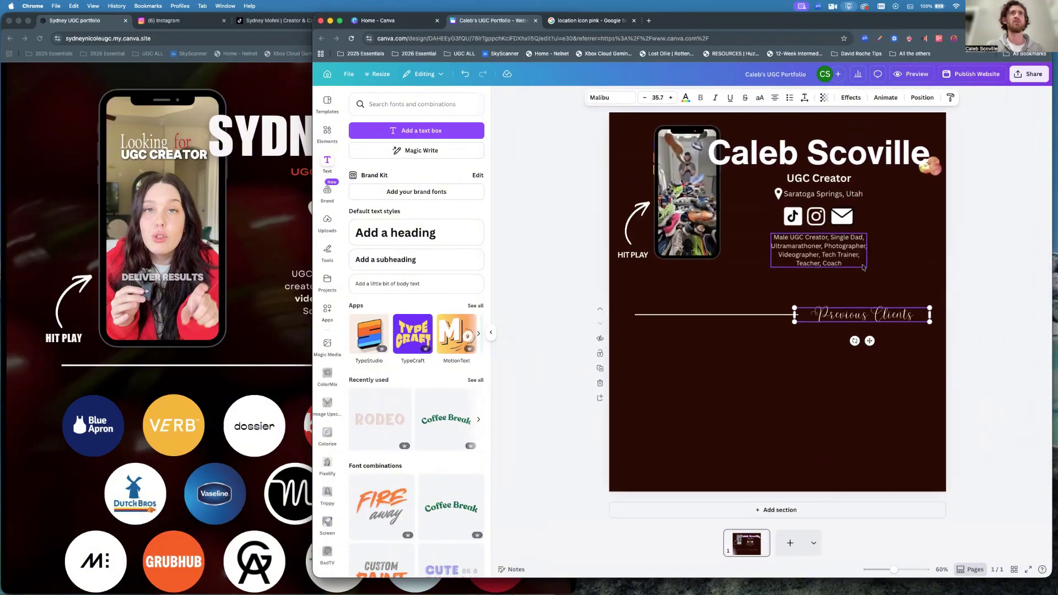
pyautogui.scroll(4, 863, 268)
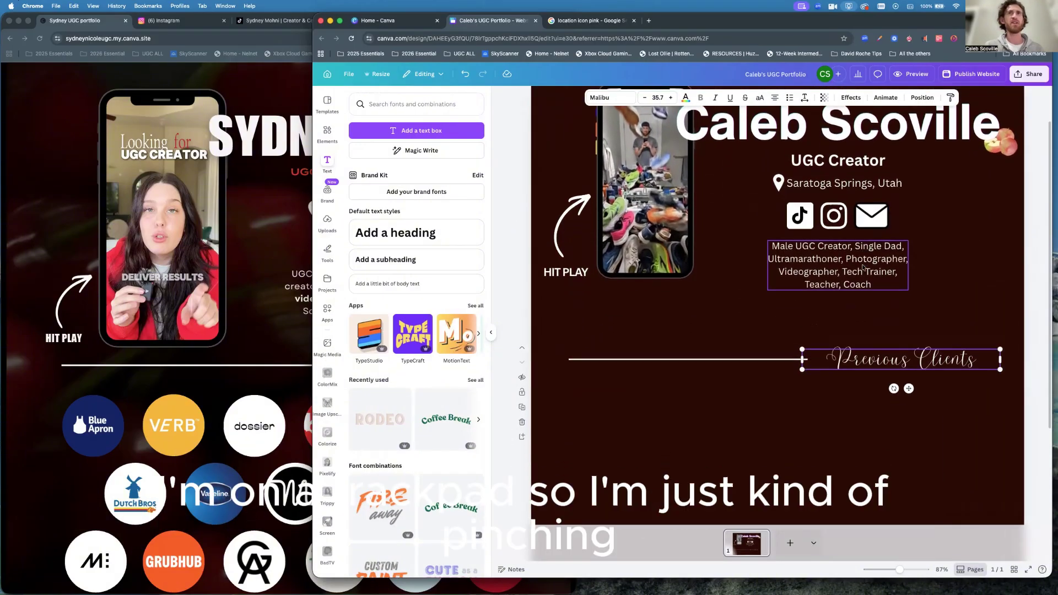
pyautogui.scroll(-1, 863, 268)
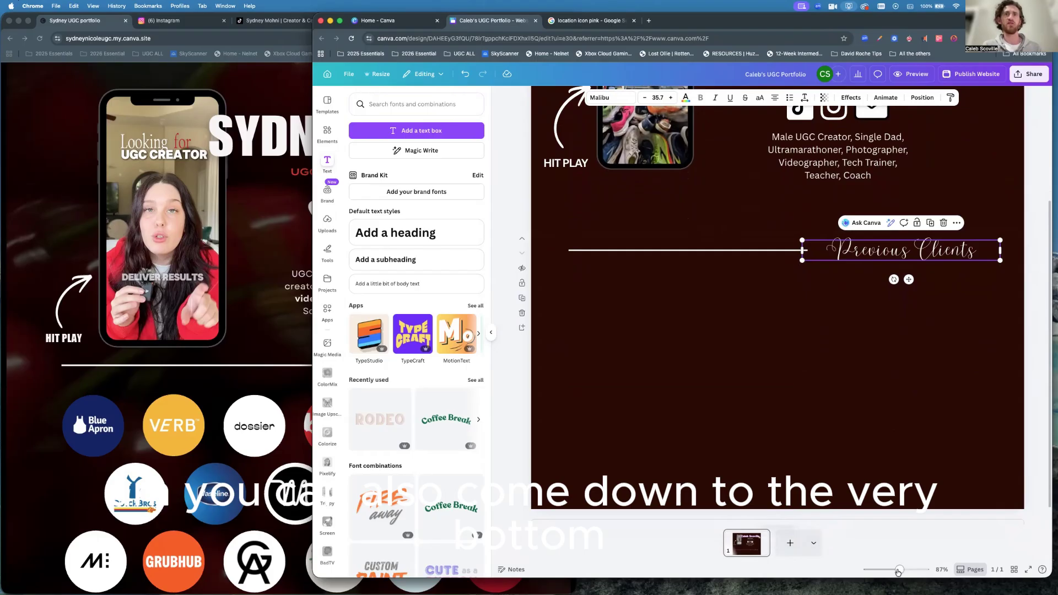
pyautogui.moveTo(899, 571); pyautogui.dragTo(898, 574)
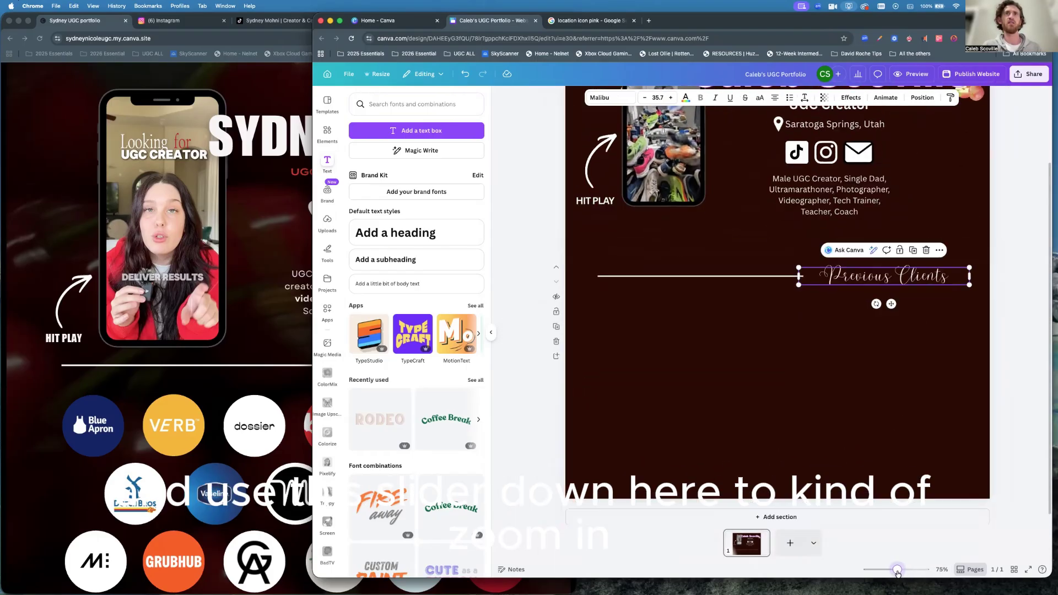
pyautogui.click(819, 362)
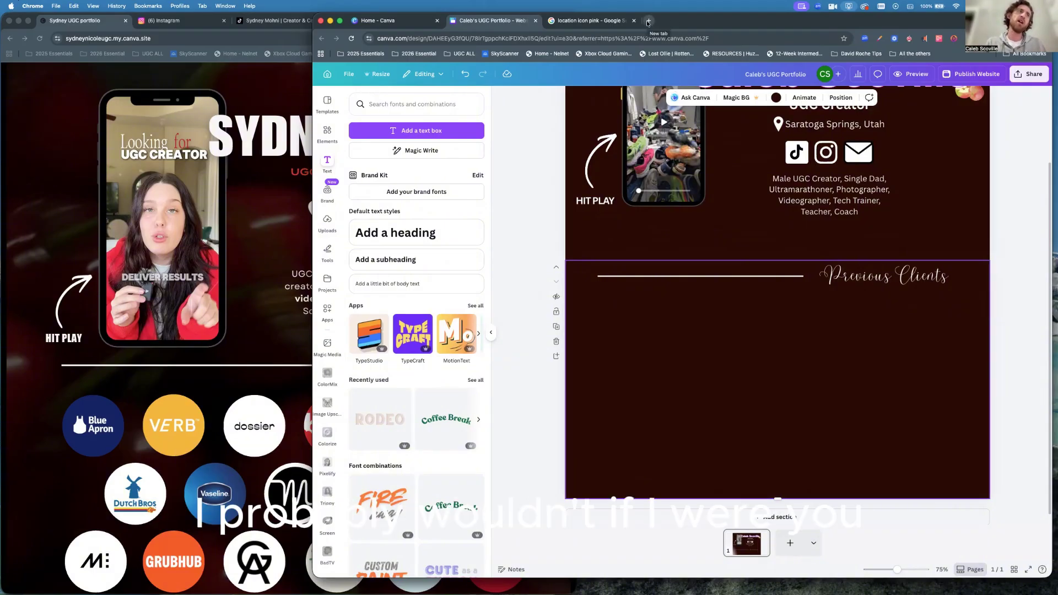
pyautogui.click(216, 389)
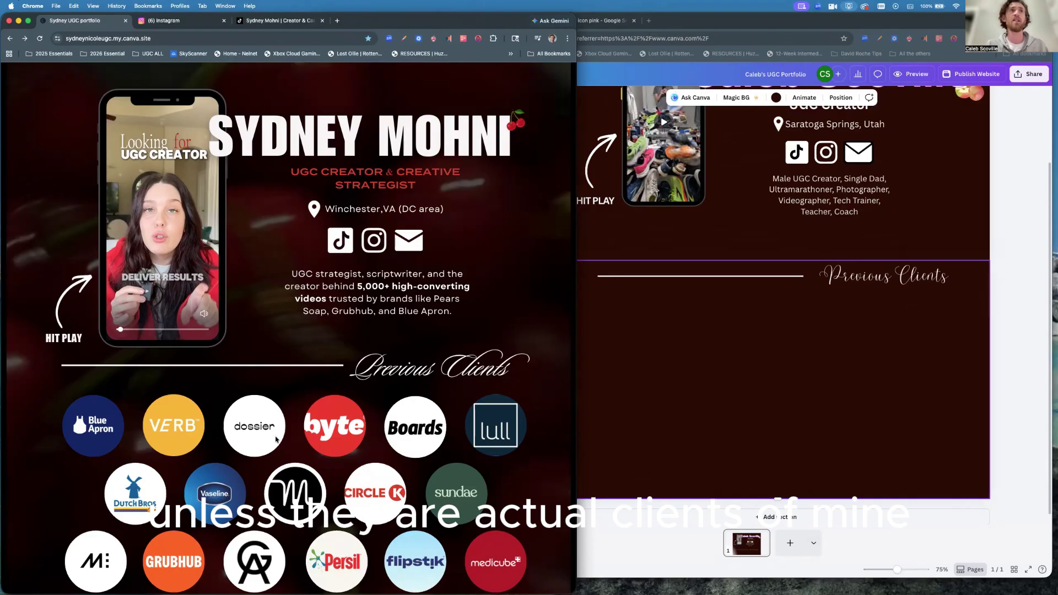
pyautogui.click(805, 302)
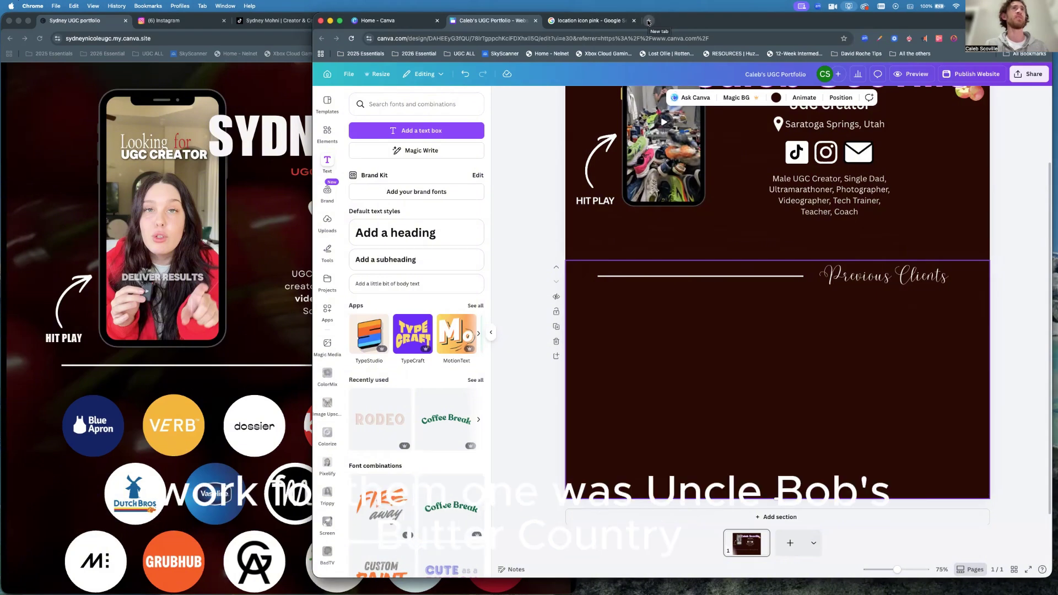
# Search Google Images for 'uncle bobs butter country logo' and preview the Butter Country logo.
pyautogui.click(649, 21)
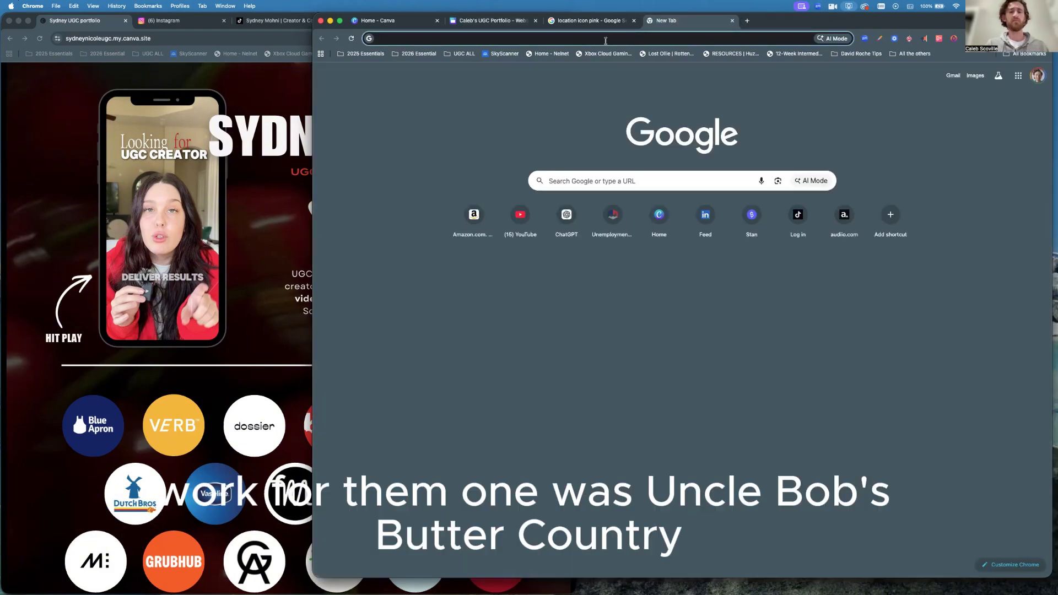
pyautogui.write('uncle')
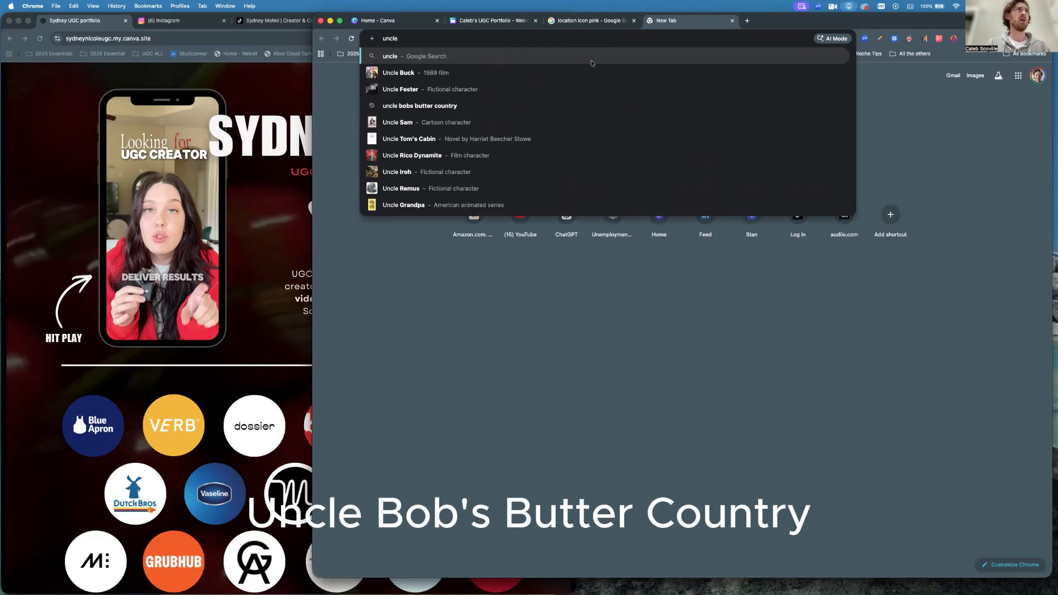
pyautogui.click(388, 106)
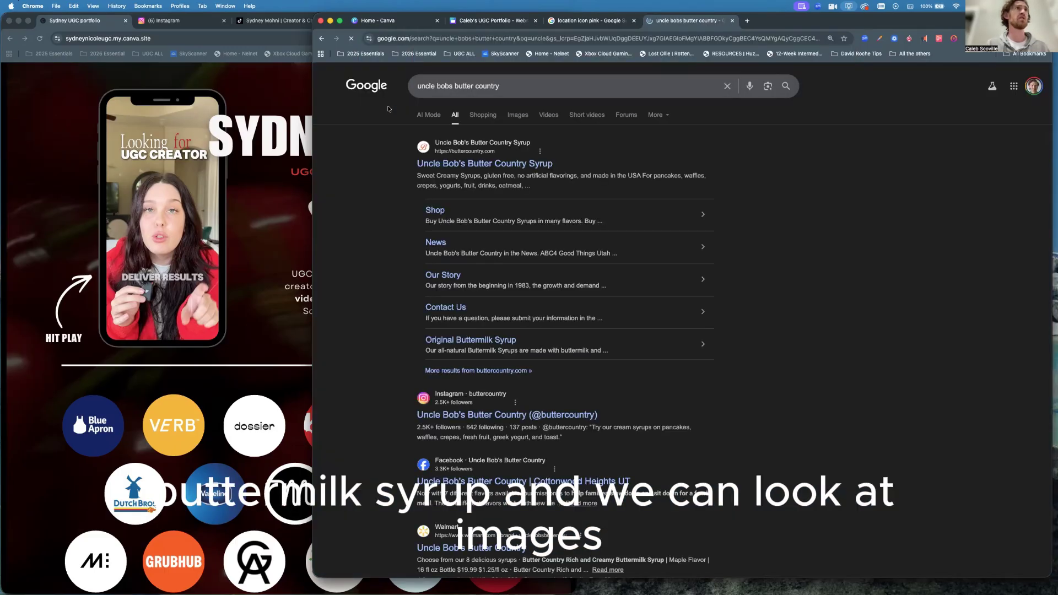
pyautogui.click(523, 115)
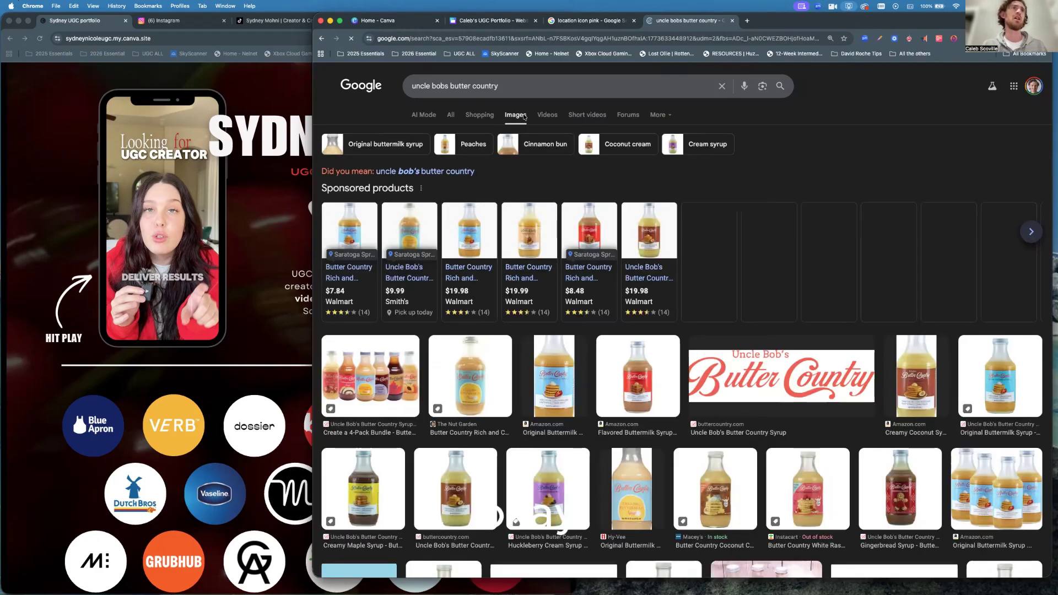
pyautogui.click(506, 85)
pyautogui.write('logo')
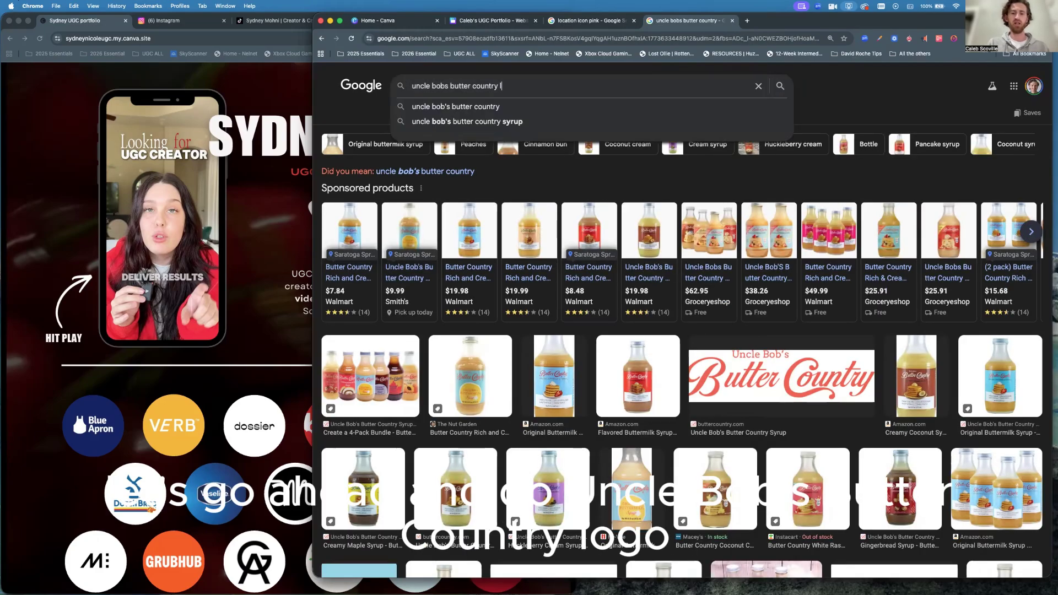
pyautogui.press('Return')
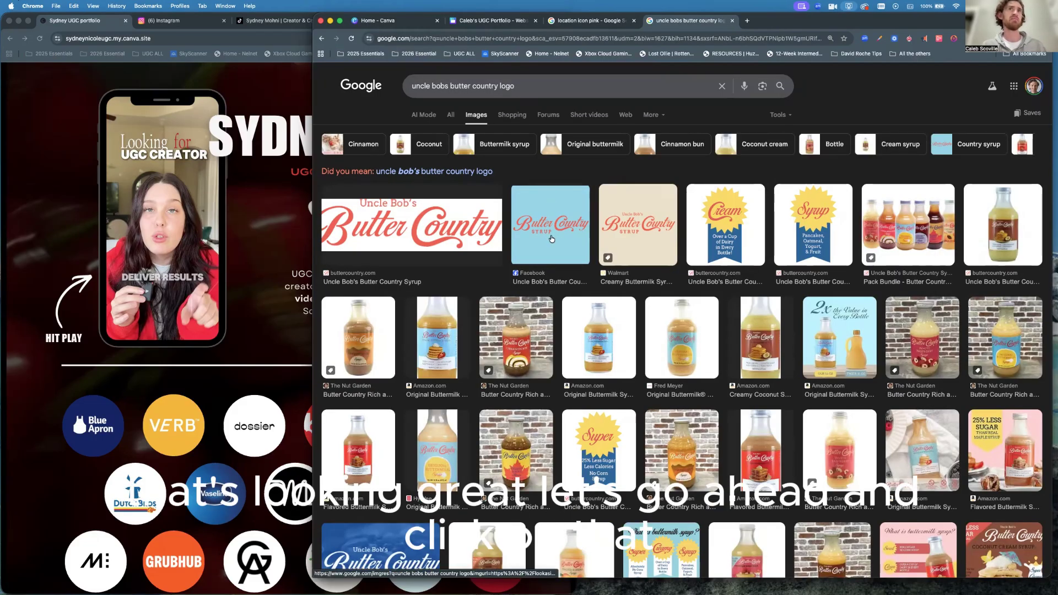
pyautogui.click(551, 238)
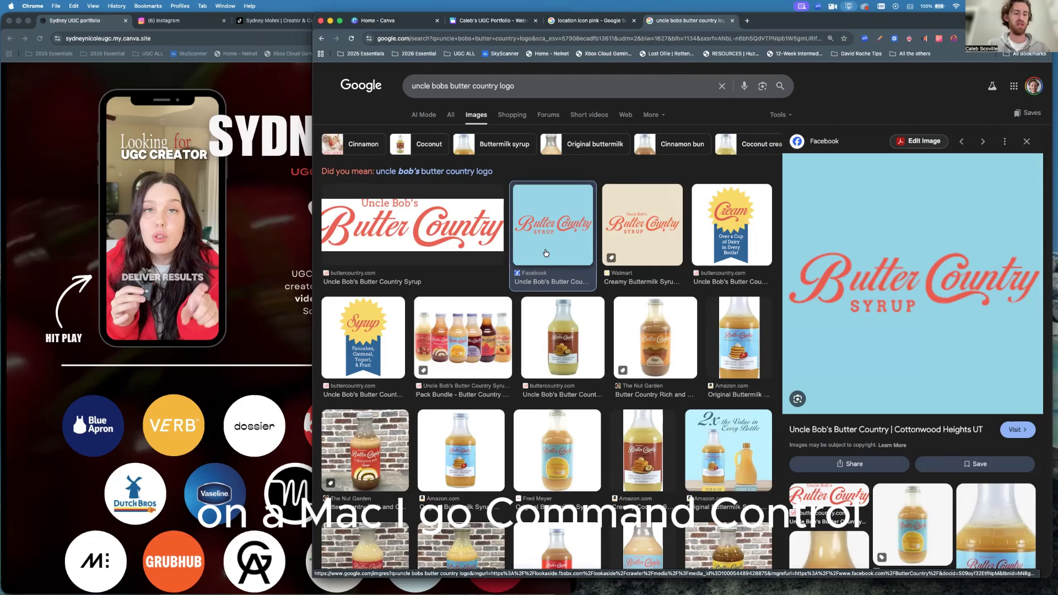
# Screenshot the Butter Country logo region and return to the Canva portfolio.
pyautogui.press('super+ctrl+shift+4')
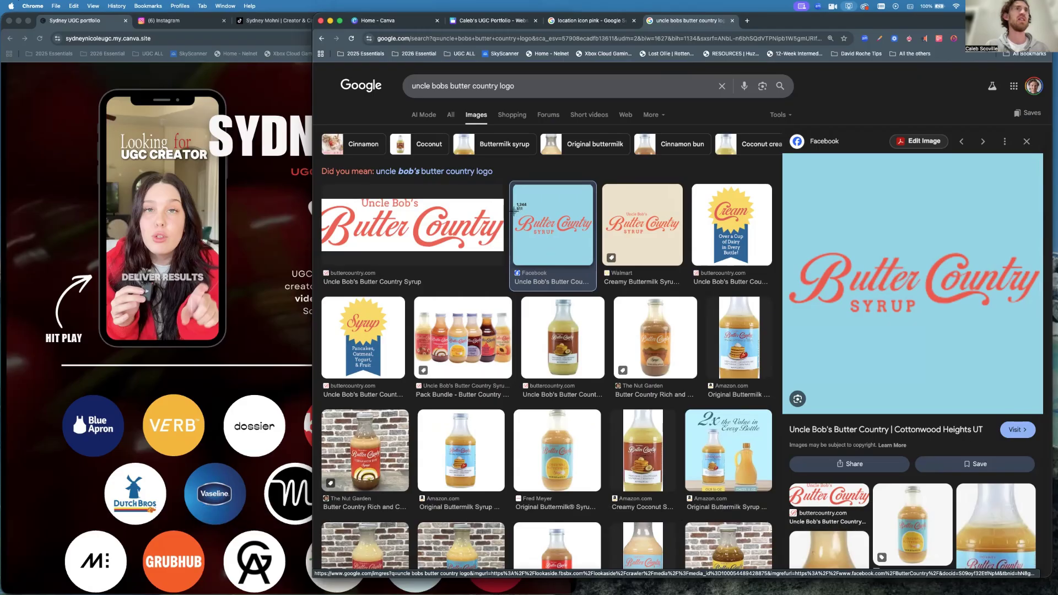
pyautogui.moveTo(513, 212); pyautogui.dragTo(590, 233)
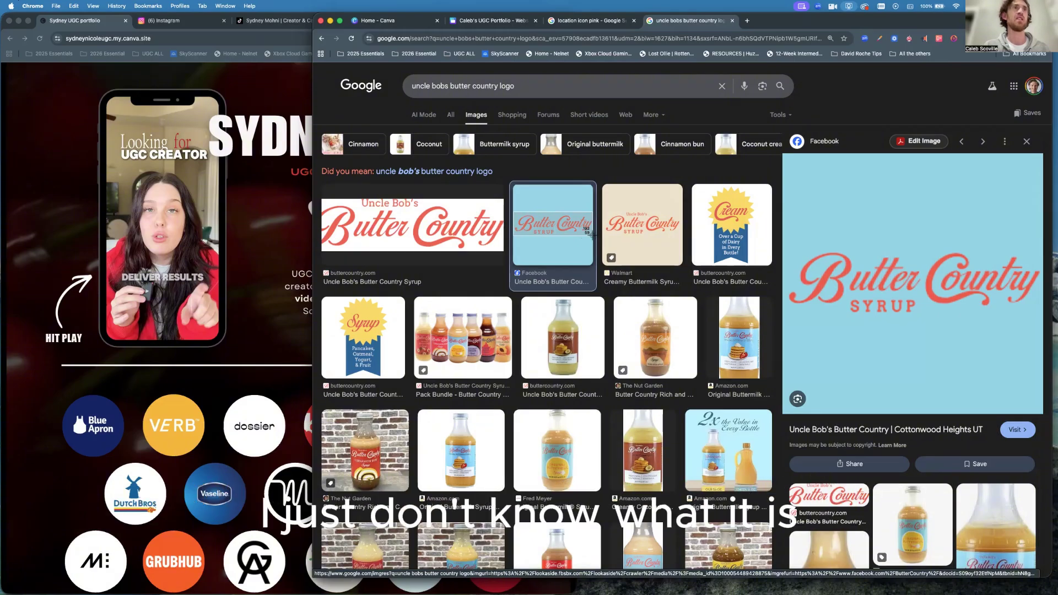
pyautogui.moveTo(592, 235); pyautogui.dragTo(593, 238)
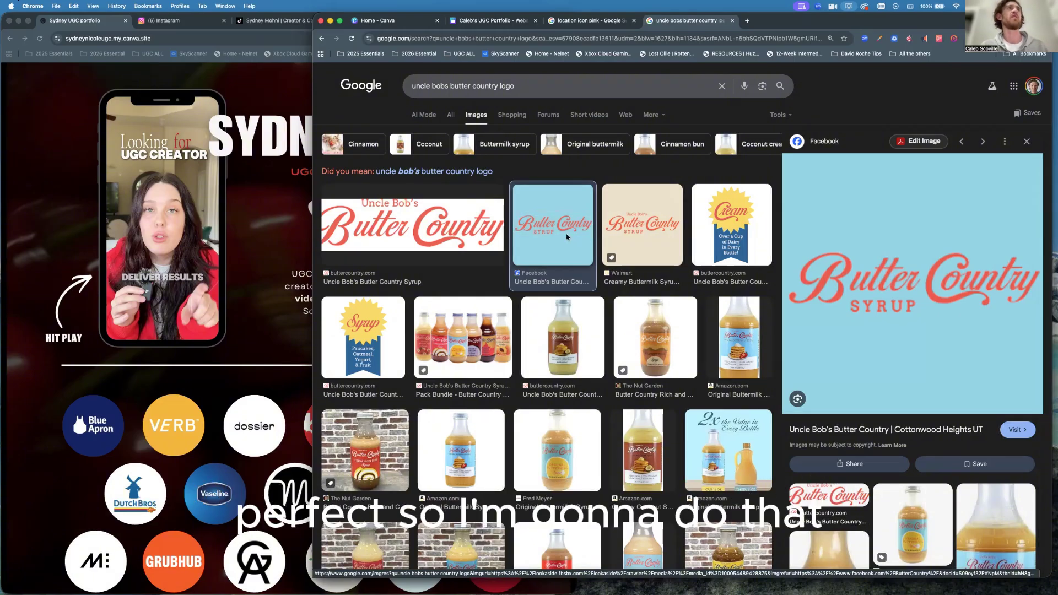
pyautogui.click(484, 22)
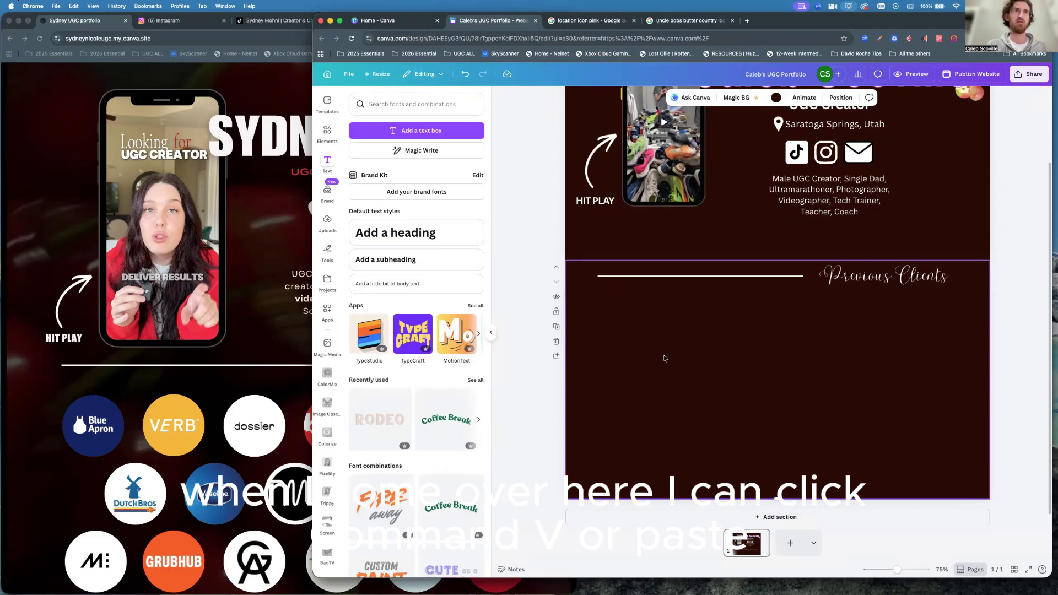
# Paste the Butter Country Syrup logo into Previous Clients and shrink it to a small size.
pyautogui.press('super+v')
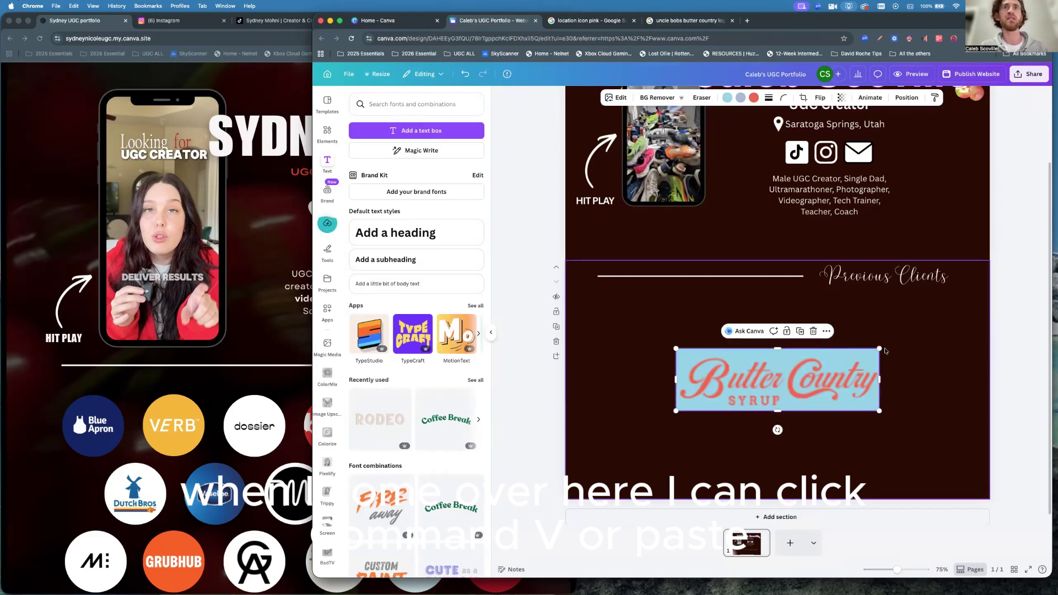
pyautogui.moveTo(881, 347); pyautogui.dragTo(627, 318)
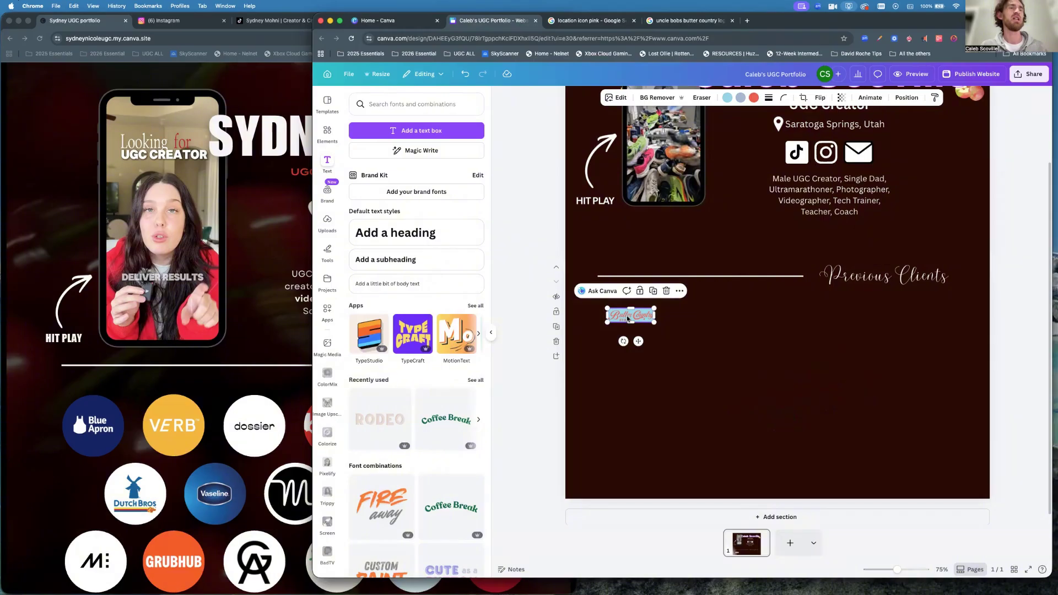
pyautogui.scroll(5, 630, 315)
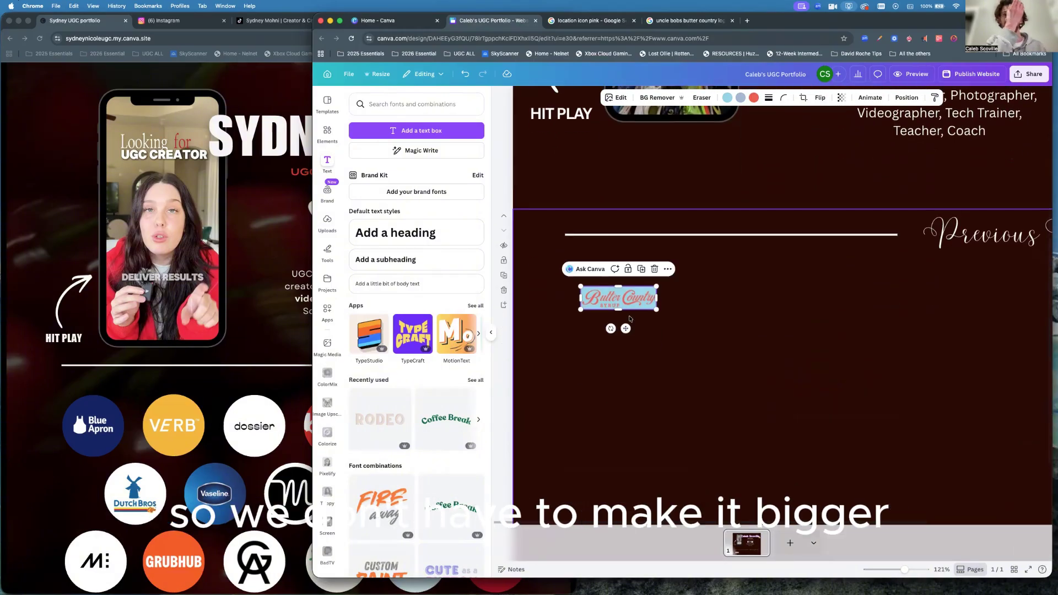
pyautogui.click(670, 330)
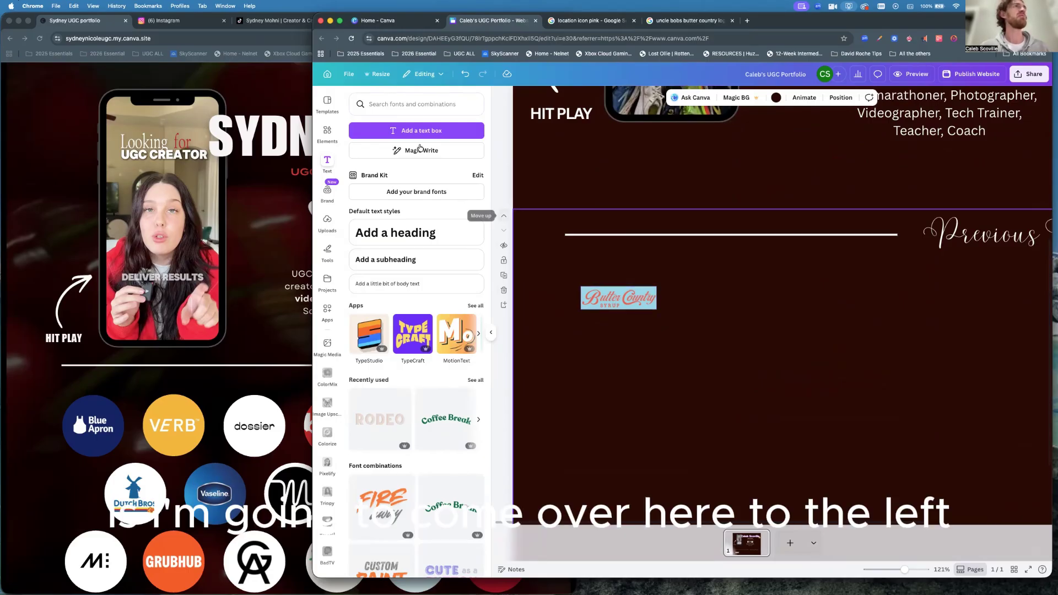
# Replace the old Elements search with a search for 'circle' shapes.
pyautogui.click(327, 132)
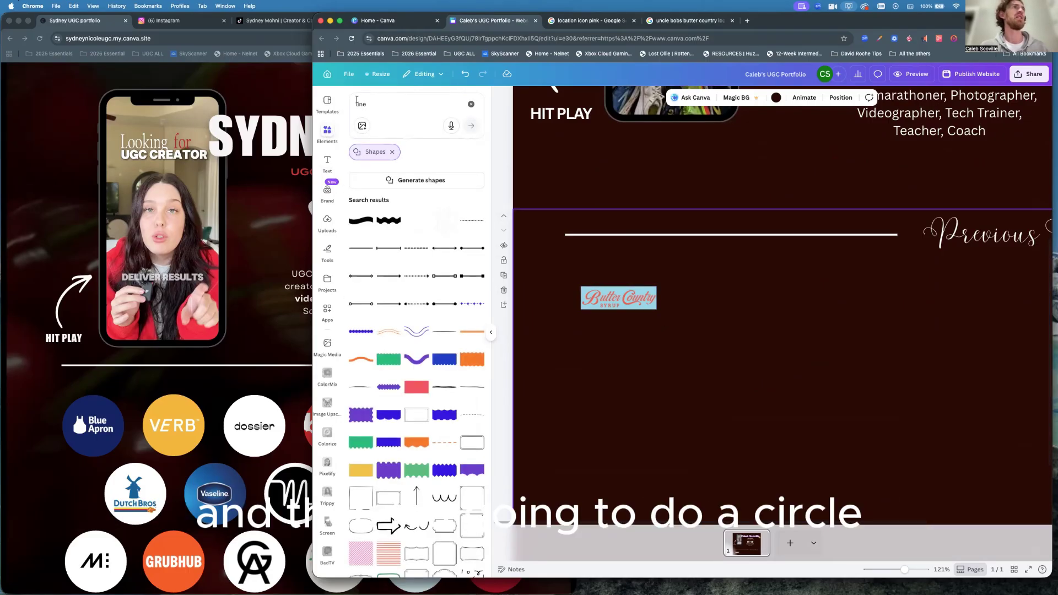
pyautogui.click(471, 104)
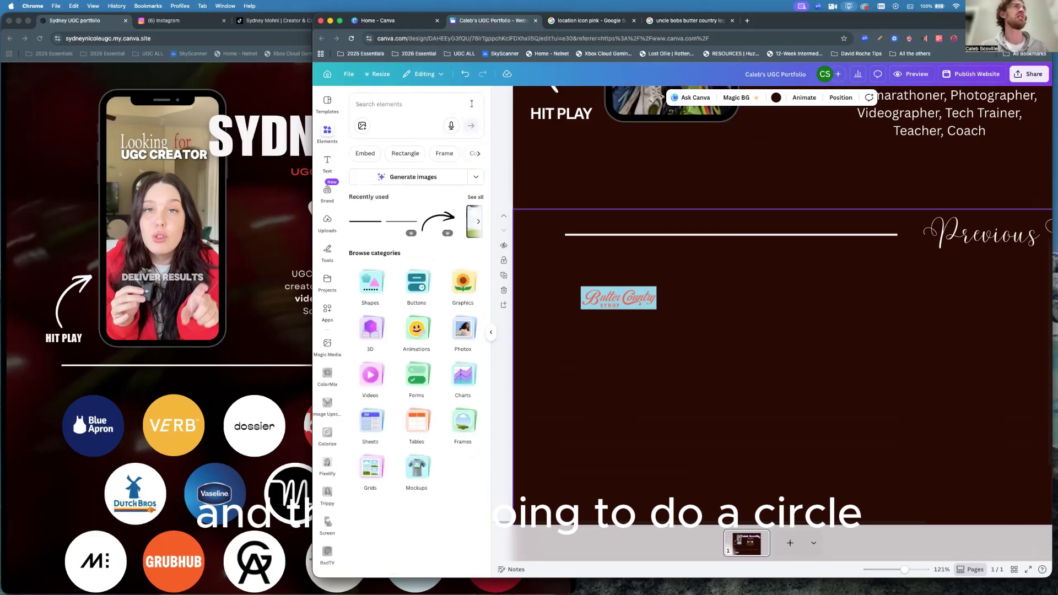
pyautogui.click(375, 105)
pyautogui.write('cir')
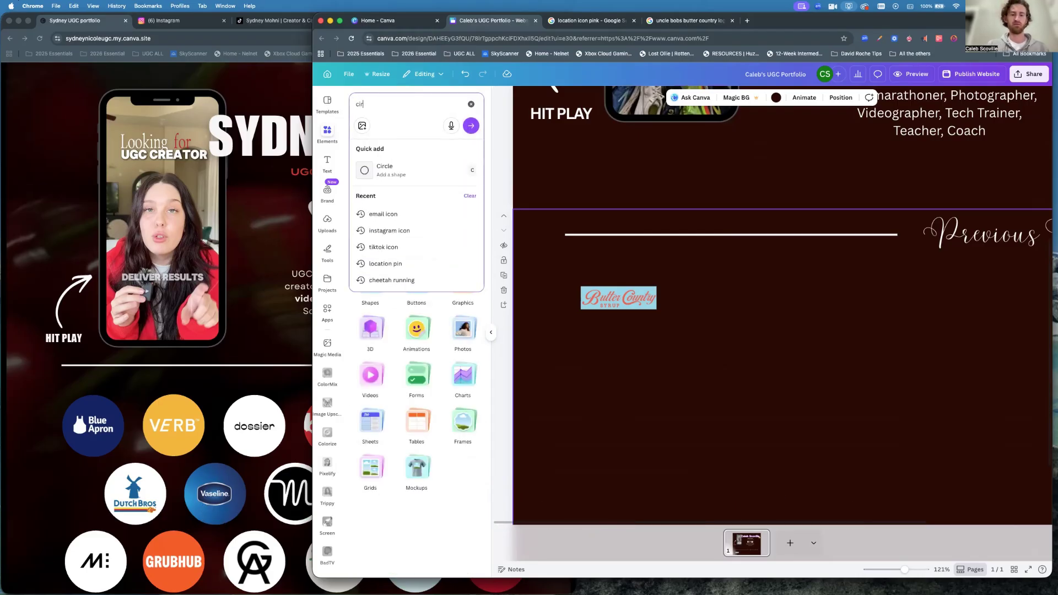
pyautogui.write('cle')
pyautogui.press('Return')
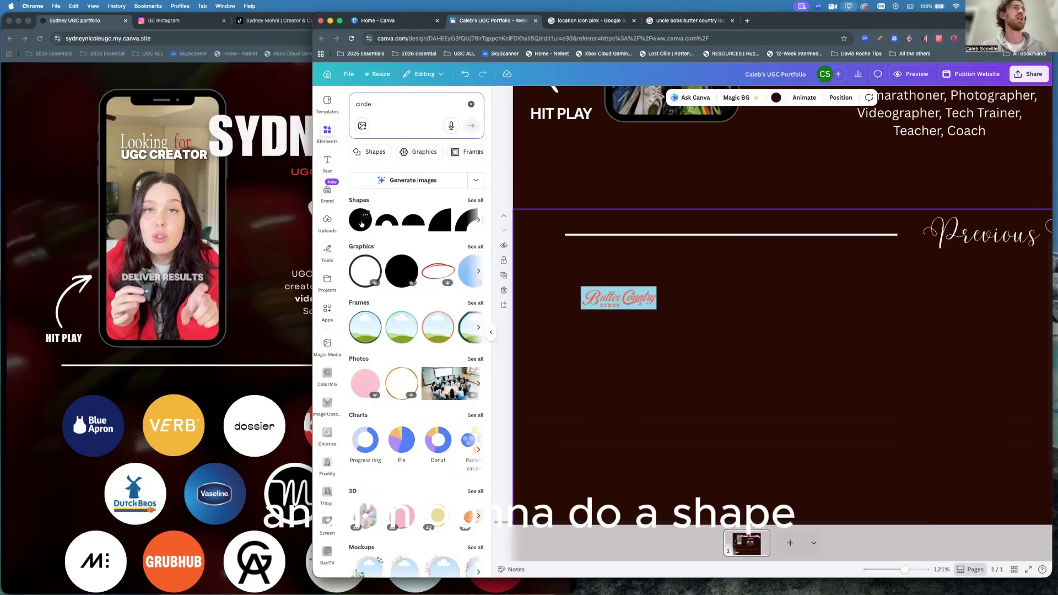
# Add a circle shape and move it beside the Butter Country logo as its backdrop.
pyautogui.click(360, 229)
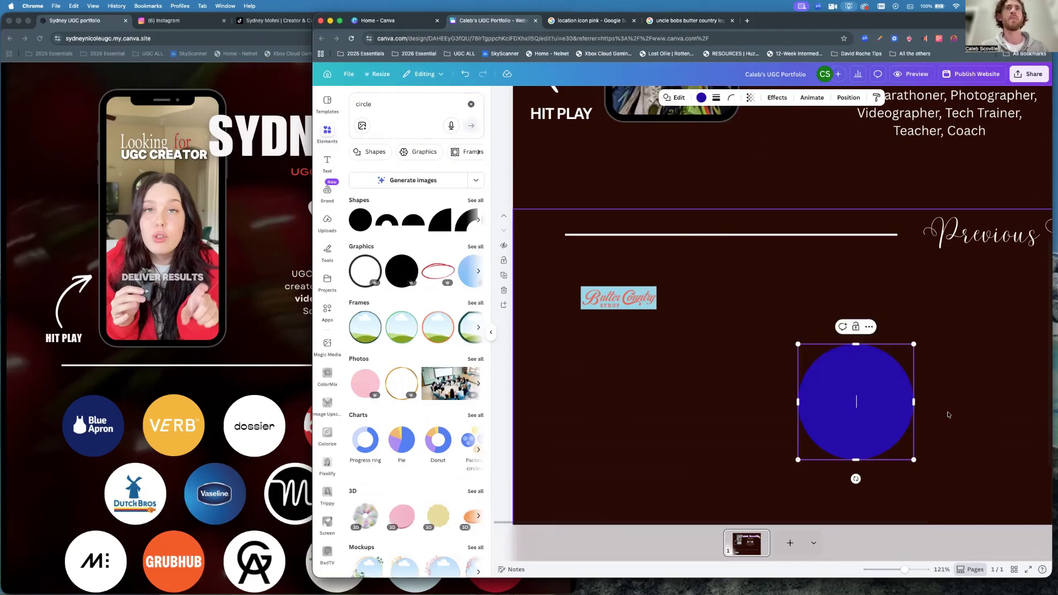
pyautogui.click(936, 420)
pyautogui.moveTo(858, 397); pyautogui.dragTo(728, 303)
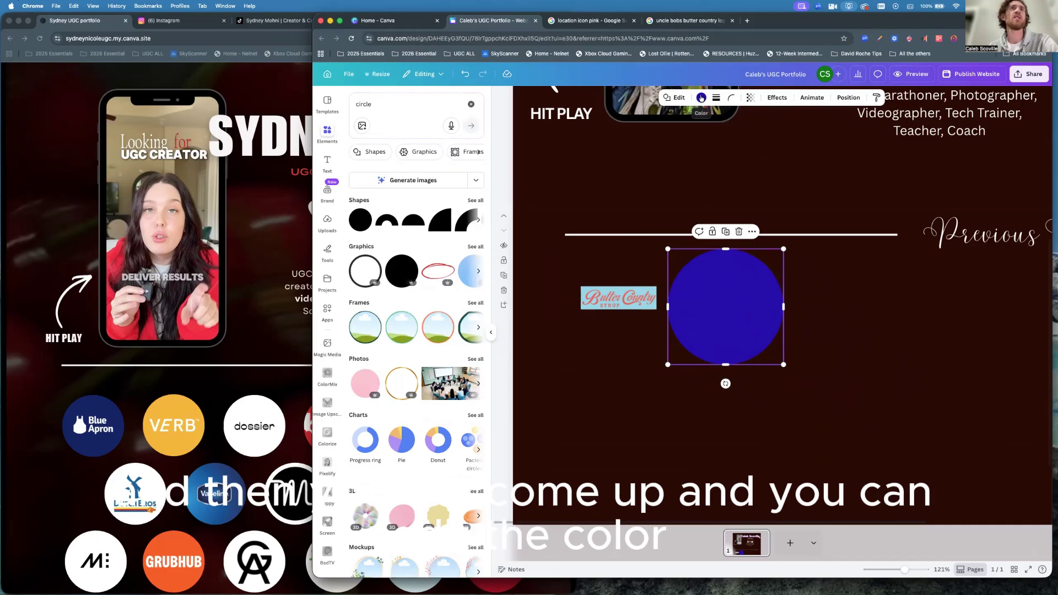
pyautogui.click(701, 98)
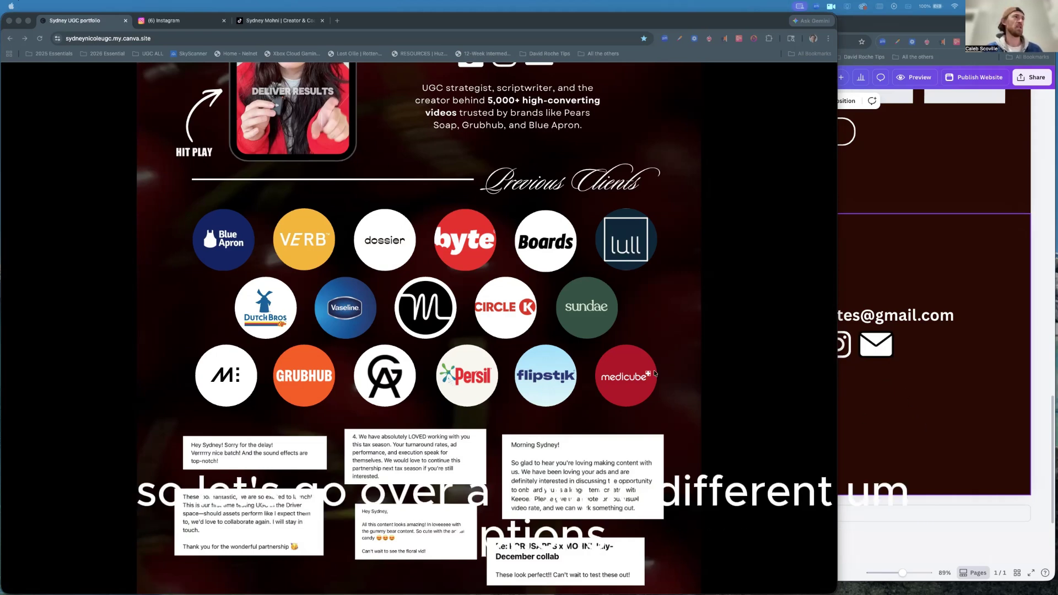
# Check the reference portfolio's client list, then scroll Canva back up to Previous Clients.
pyautogui.click(228, 245)
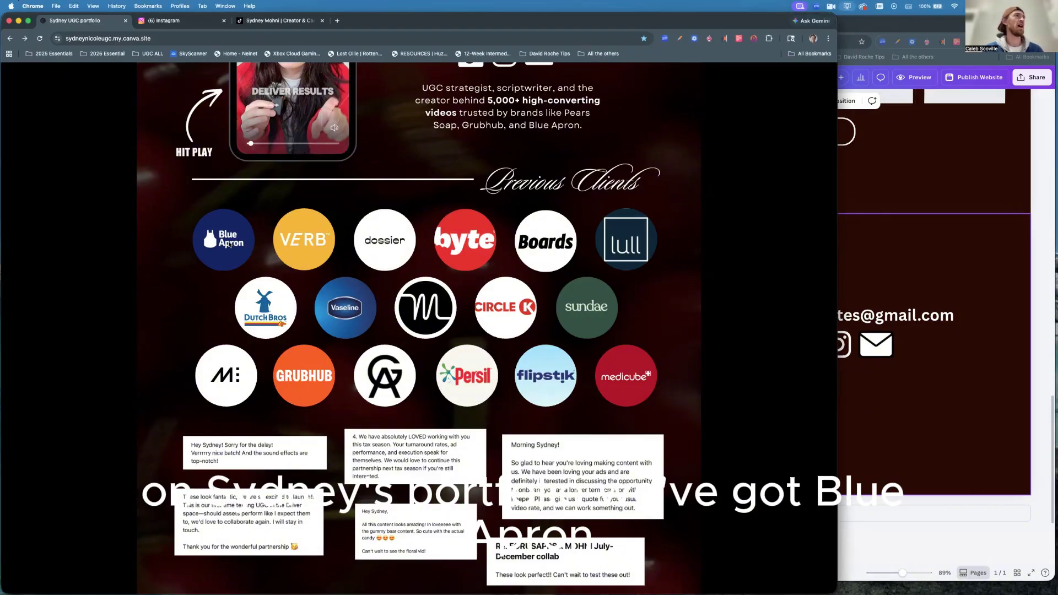
pyautogui.click(889, 402)
pyautogui.scroll(10, 769, 322)
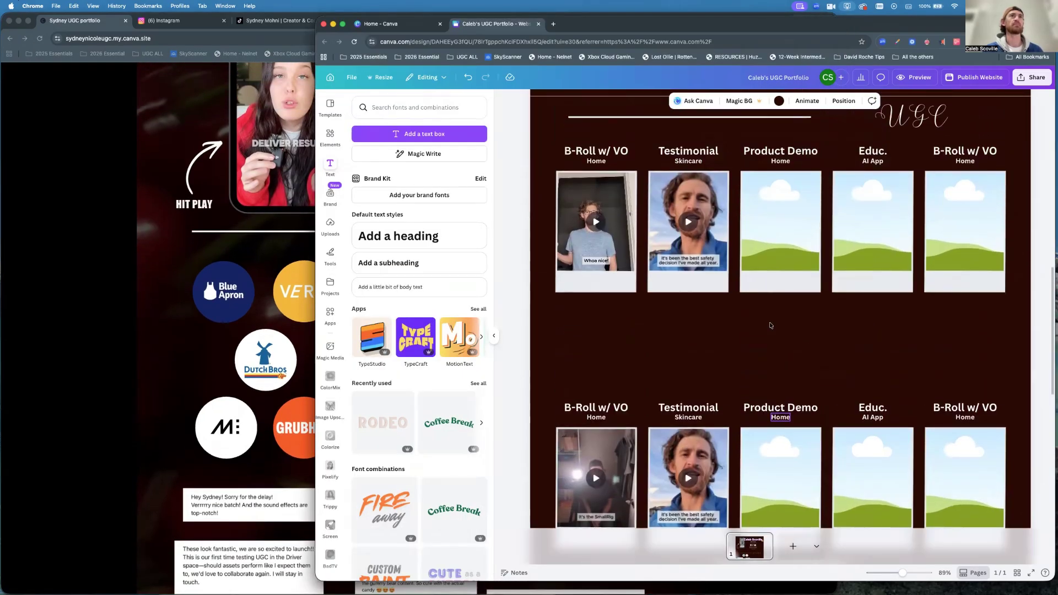
pyautogui.scroll(10, 771, 326)
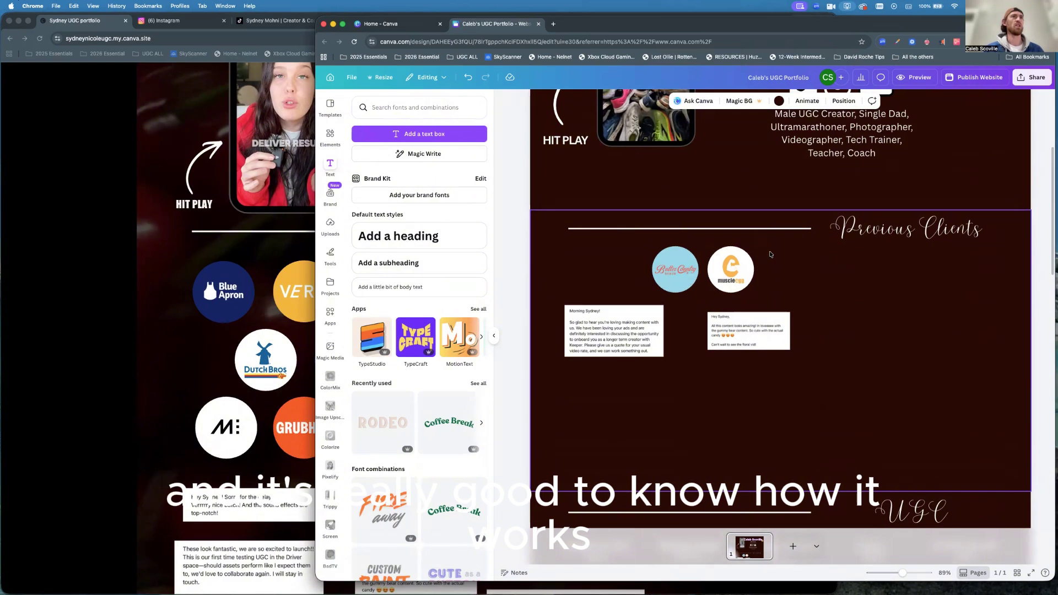
# Search Google Images for 'blue apron logo' and screenshot the navy-background logo to the clipboard.
pyautogui.click(553, 24)
pyautogui.write('blue')
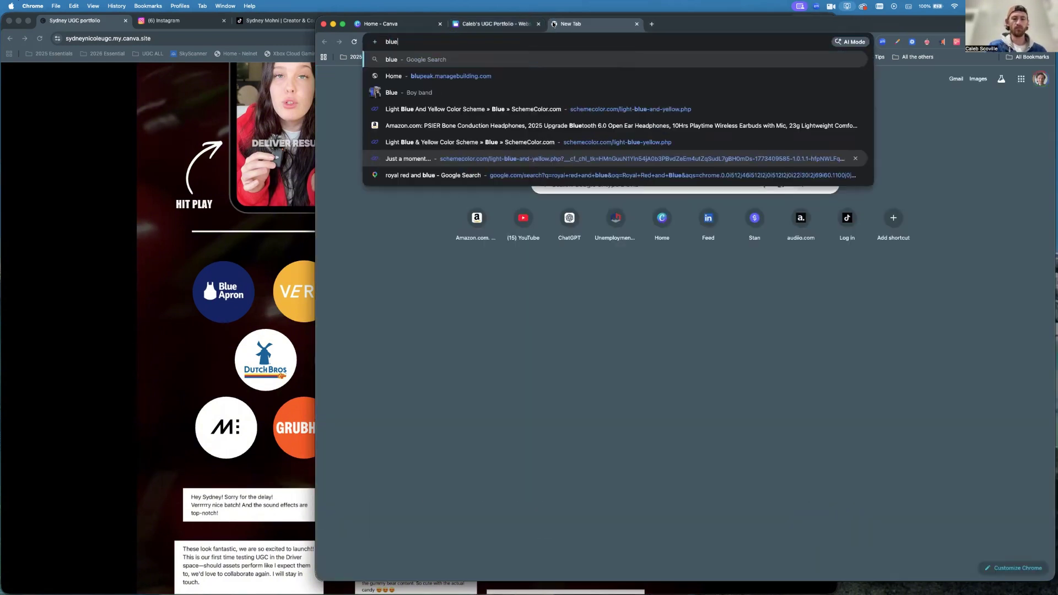
pyautogui.write(' apron logo')
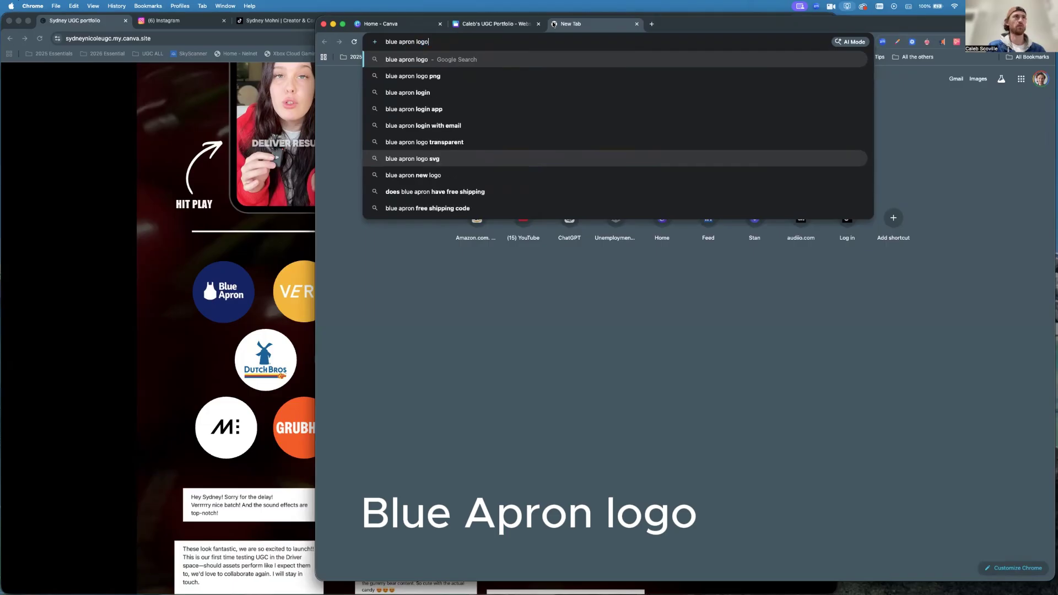
pyautogui.press('Return')
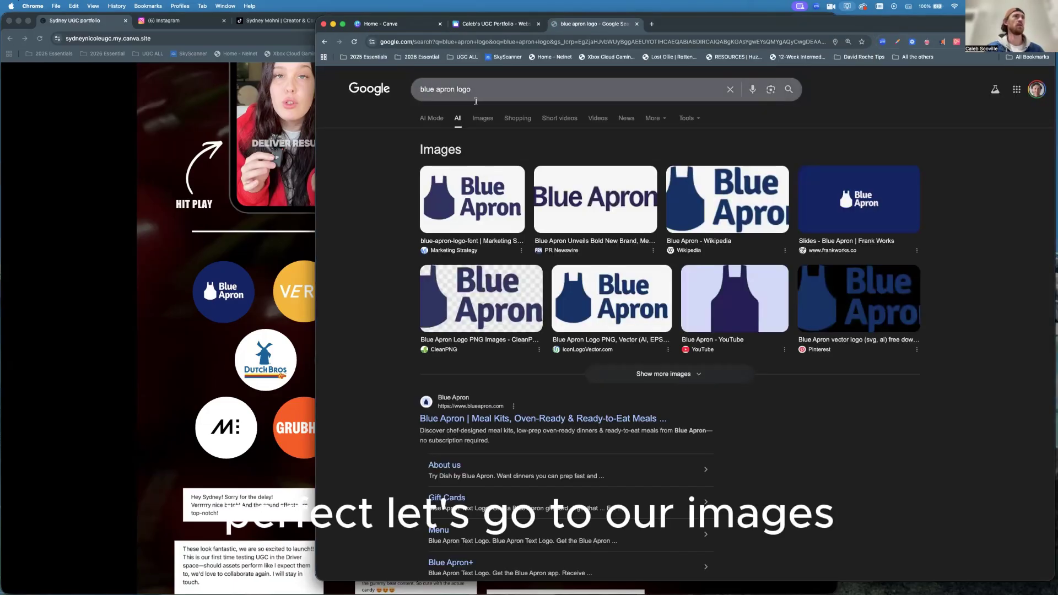
pyautogui.click(484, 118)
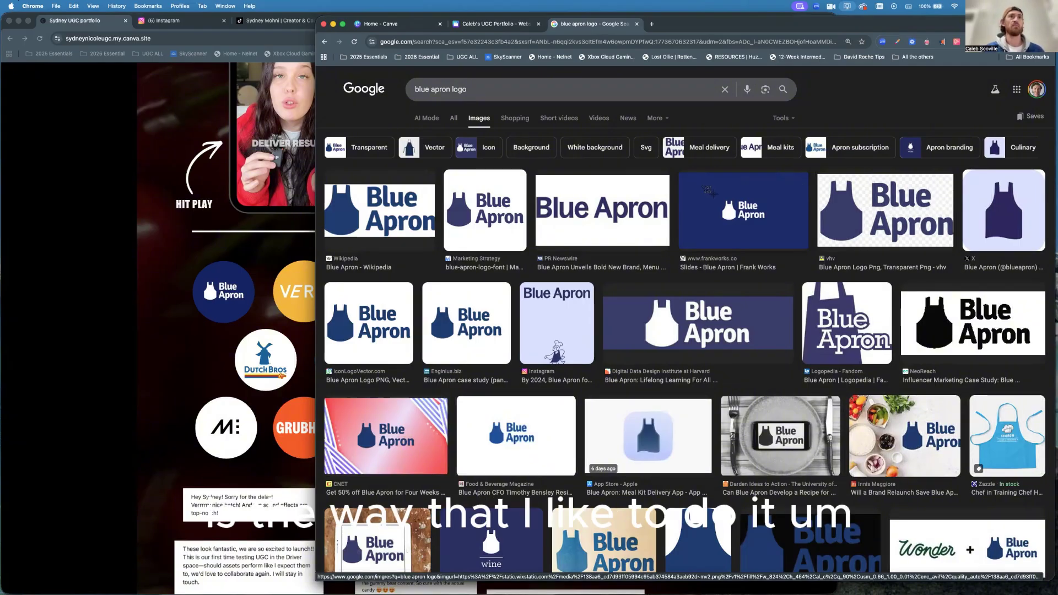
pyautogui.moveTo(711, 193); pyautogui.dragTo(772, 234)
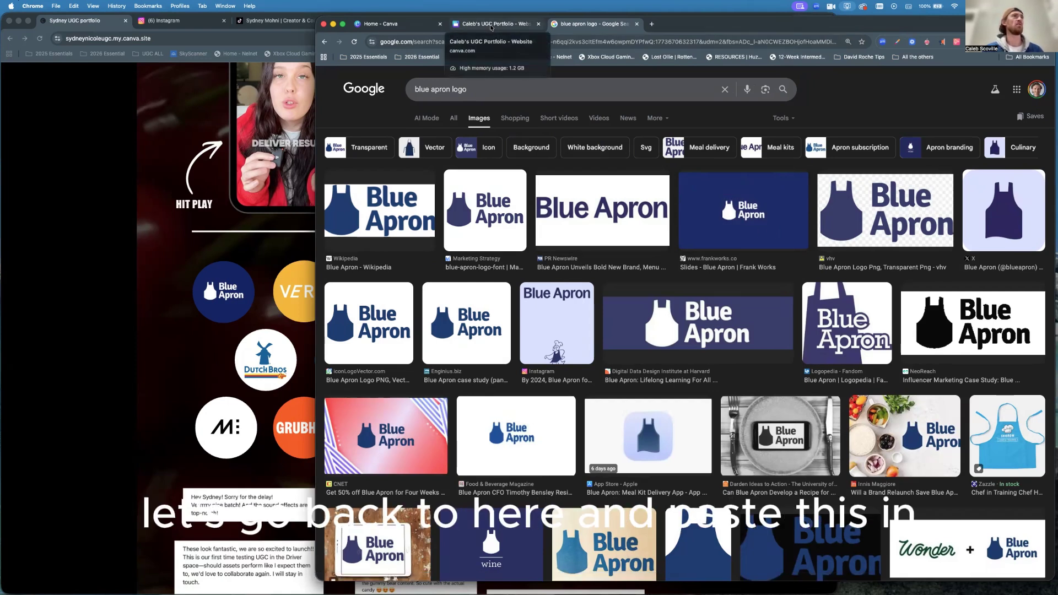
pyautogui.click(491, 26)
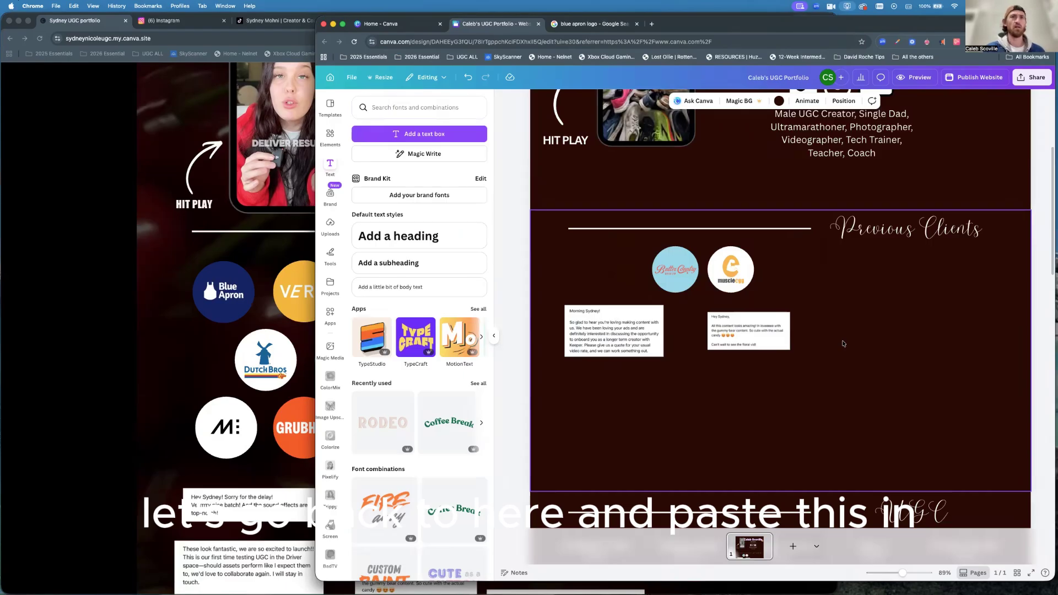
# Paste the navy Blue Apron logo into Previous Clients and shrink it down.
pyautogui.press('super+v')
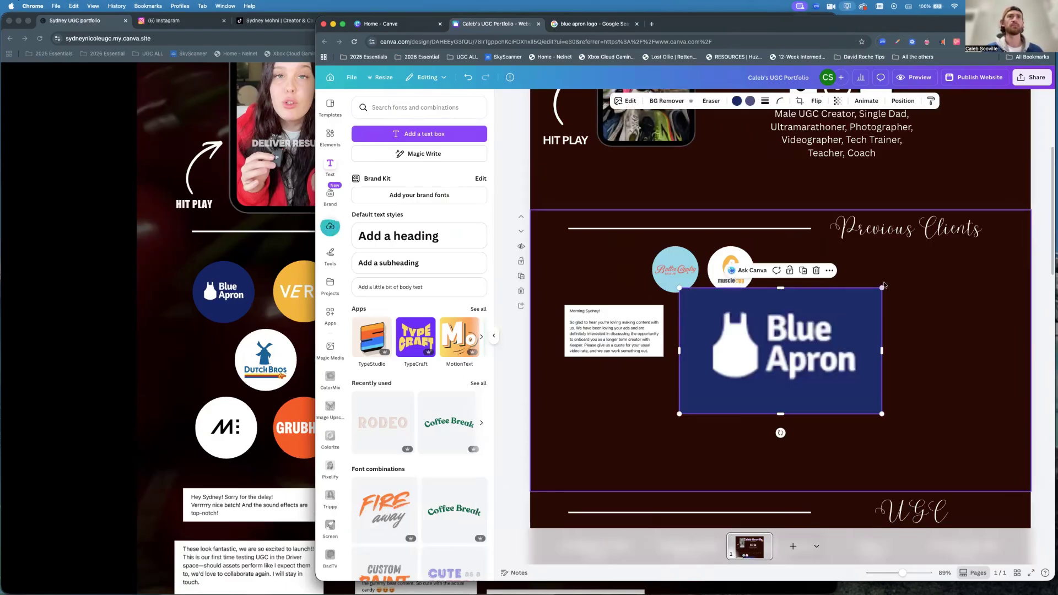
pyautogui.moveTo(883, 287); pyautogui.dragTo(830, 274)
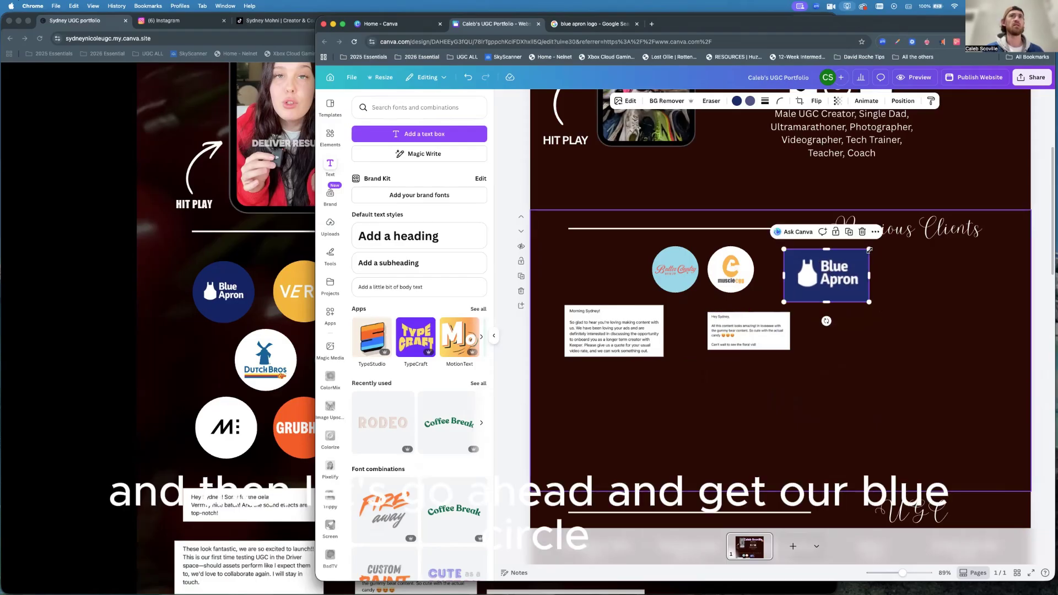
pyautogui.moveTo(869, 249); pyautogui.dragTo(851, 261)
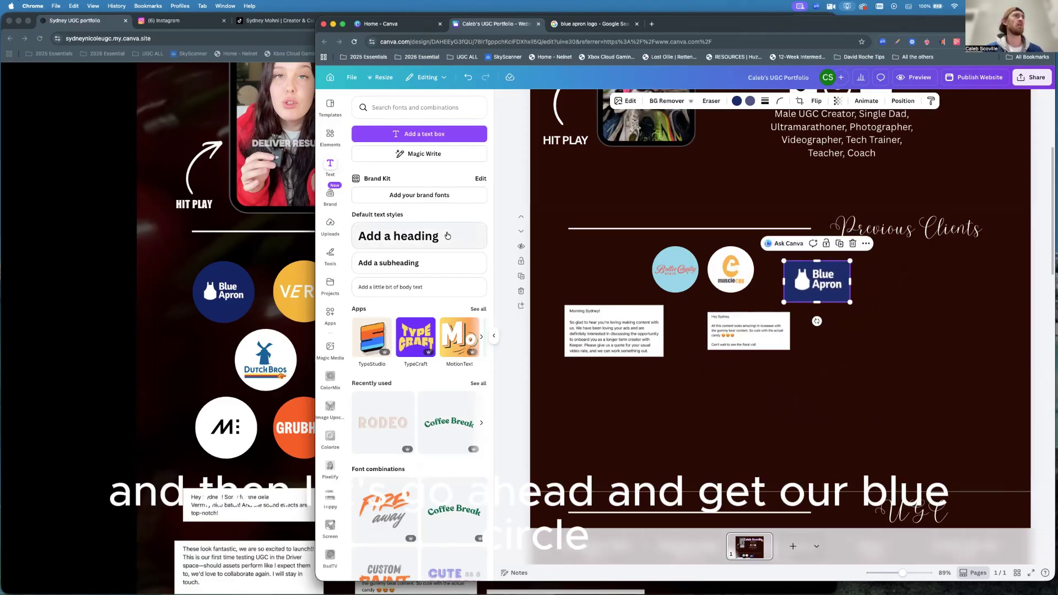
pyautogui.click(392, 107)
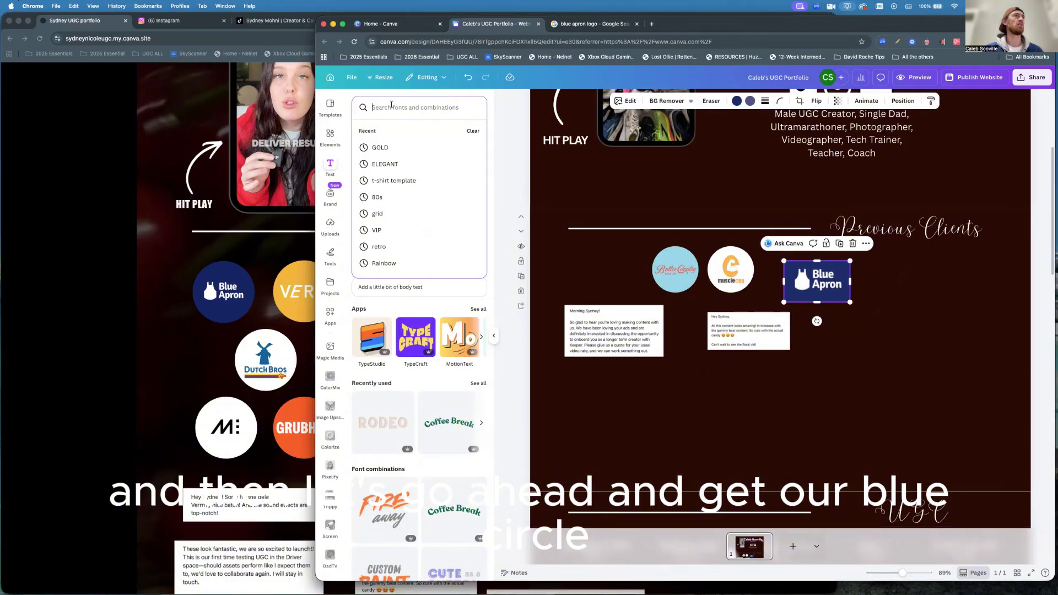
# Add a light-blue circle from Elements and place it beside the Blue Apron logo.
pyautogui.click(329, 135)
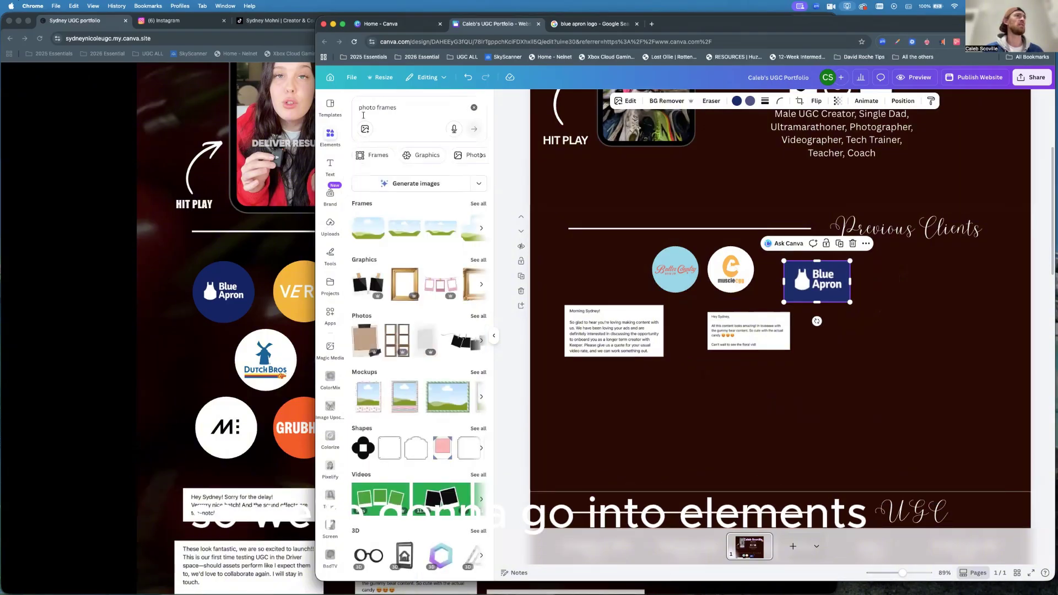
pyautogui.click(404, 108)
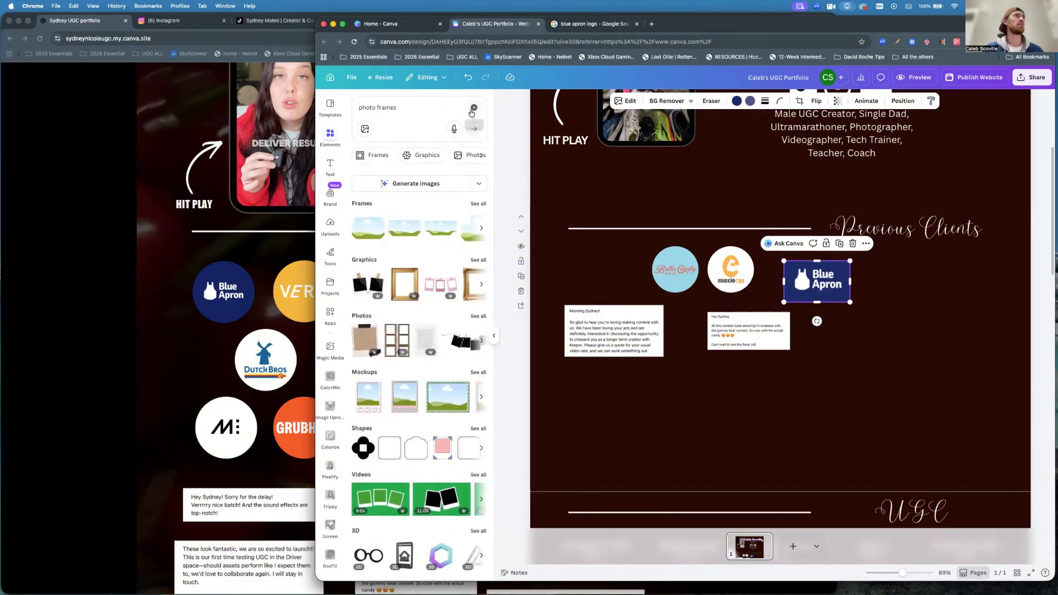
pyautogui.press('super+a')
pyautogui.press('BackSpace')
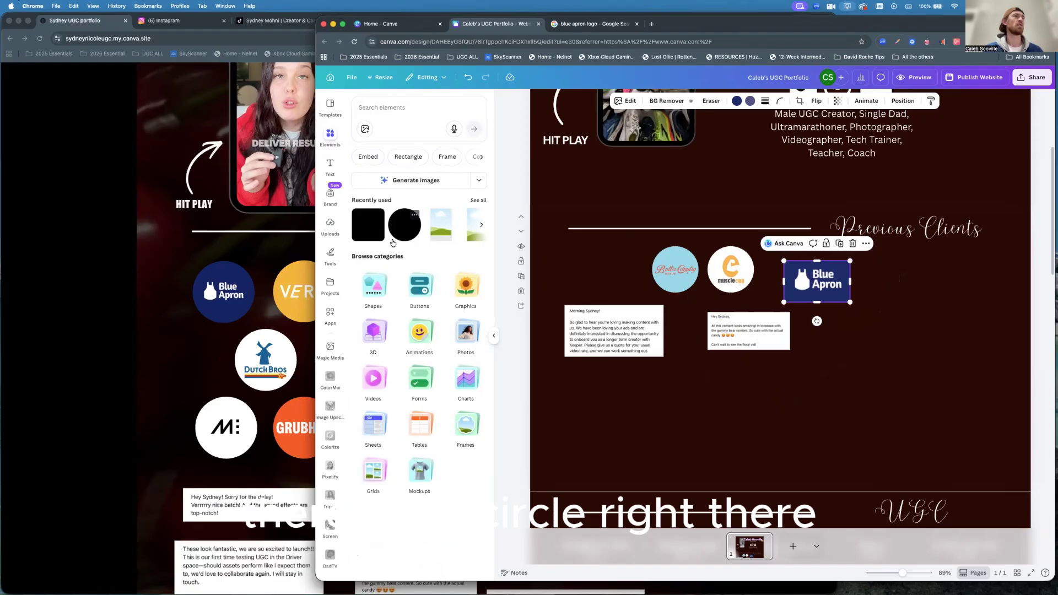
pyautogui.click(403, 233)
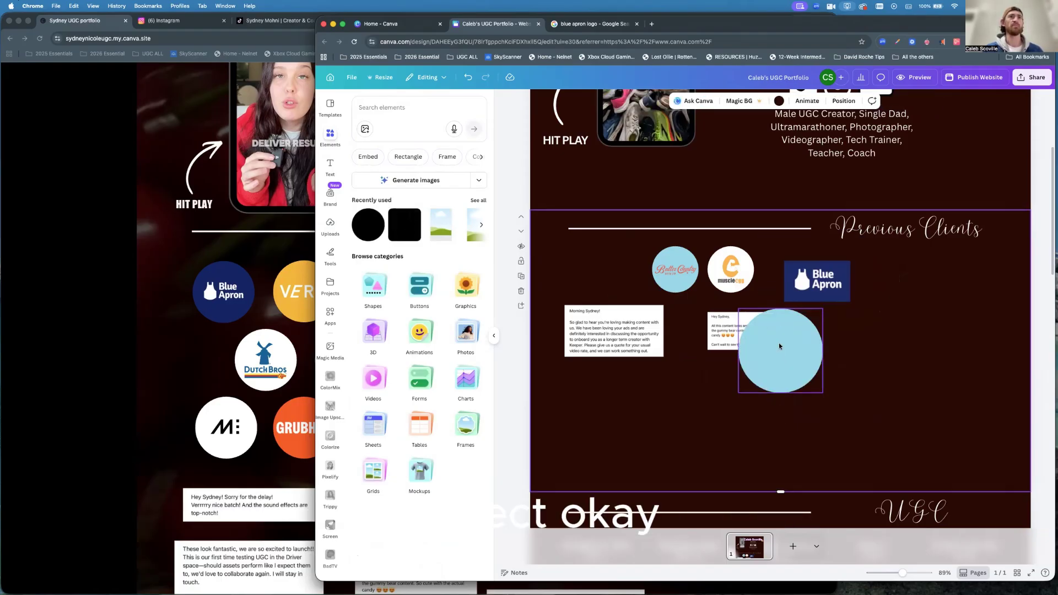
pyautogui.moveTo(779, 343); pyautogui.dragTo(907, 278)
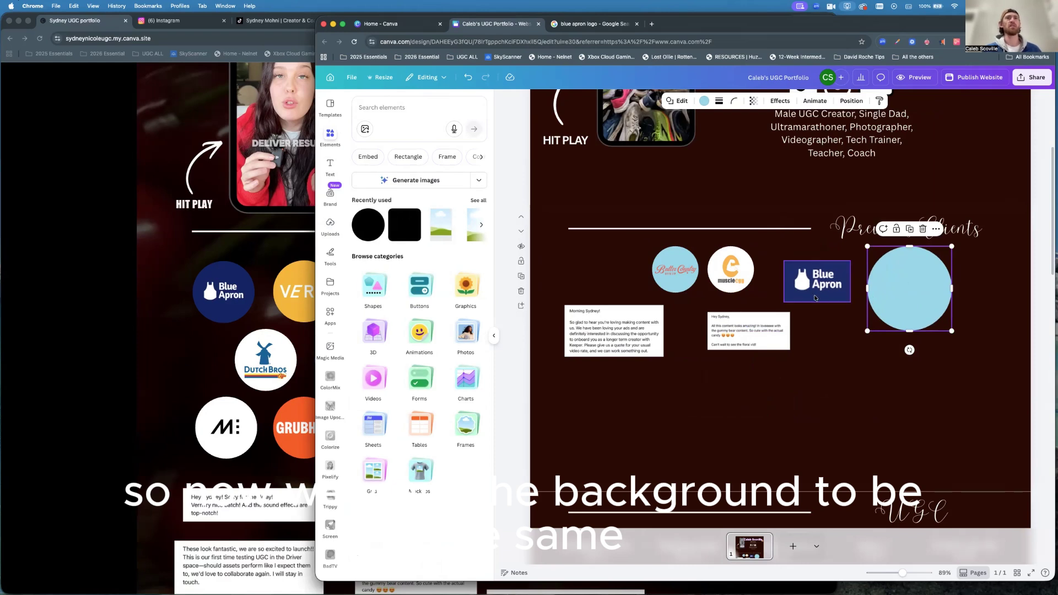
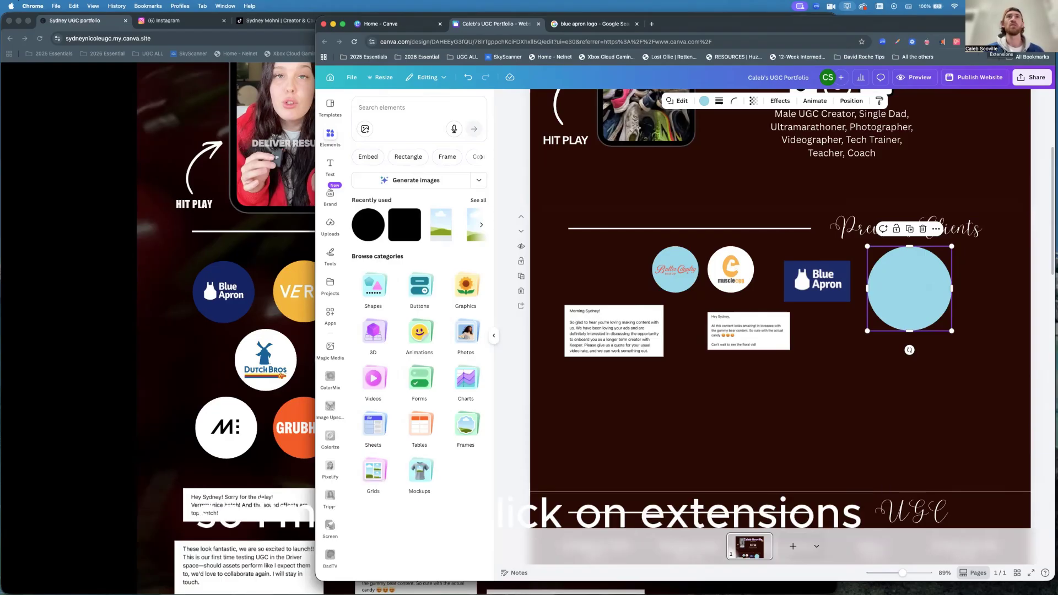
# Open Chrome's extensions manager and go to the Chrome Web Store.
pyautogui.click(990, 42)
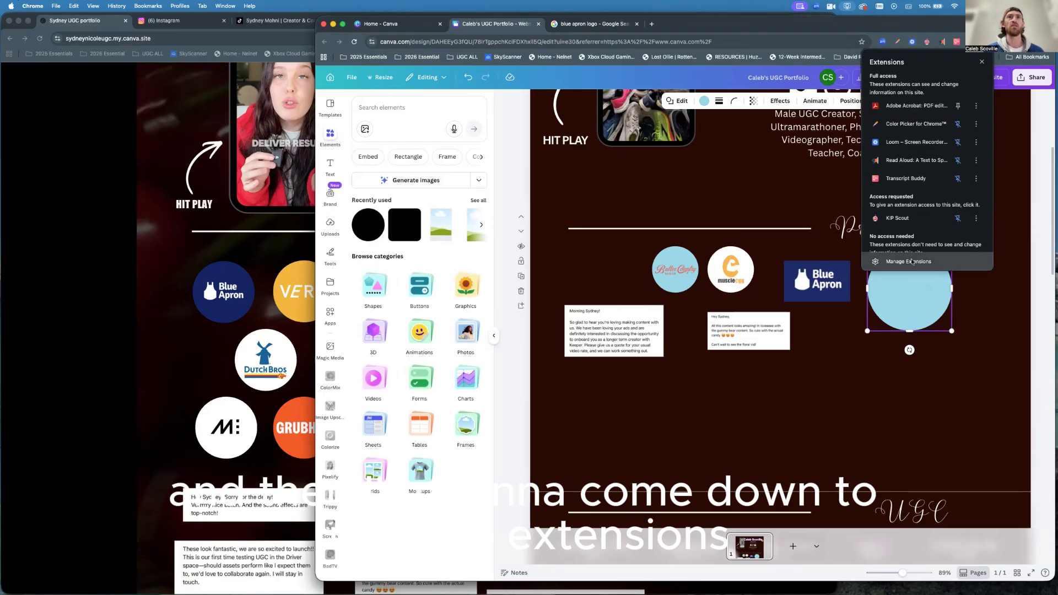
pyautogui.click(910, 262)
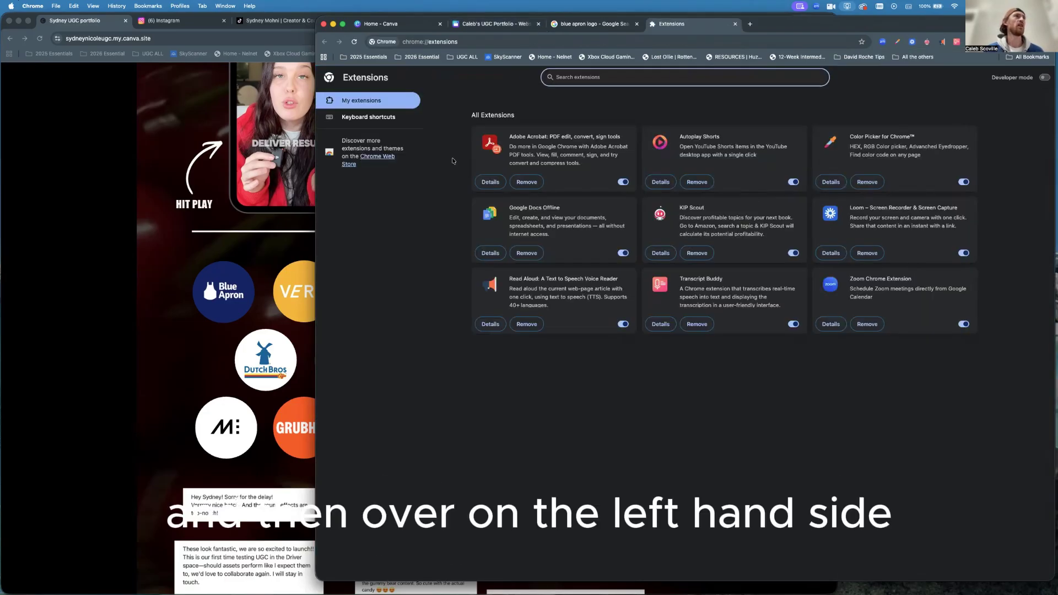
pyautogui.click(374, 159)
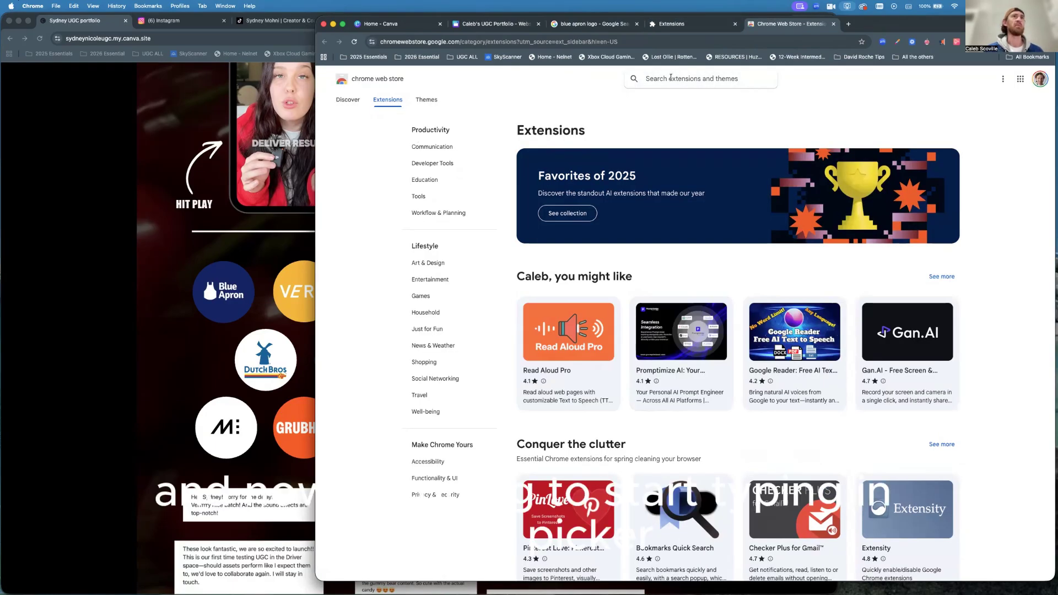
# Search the Chrome Web Store for 'color picker' and open the Color Picker for Chrome listing.
pyautogui.click(700, 79)
pyautogui.write('color')
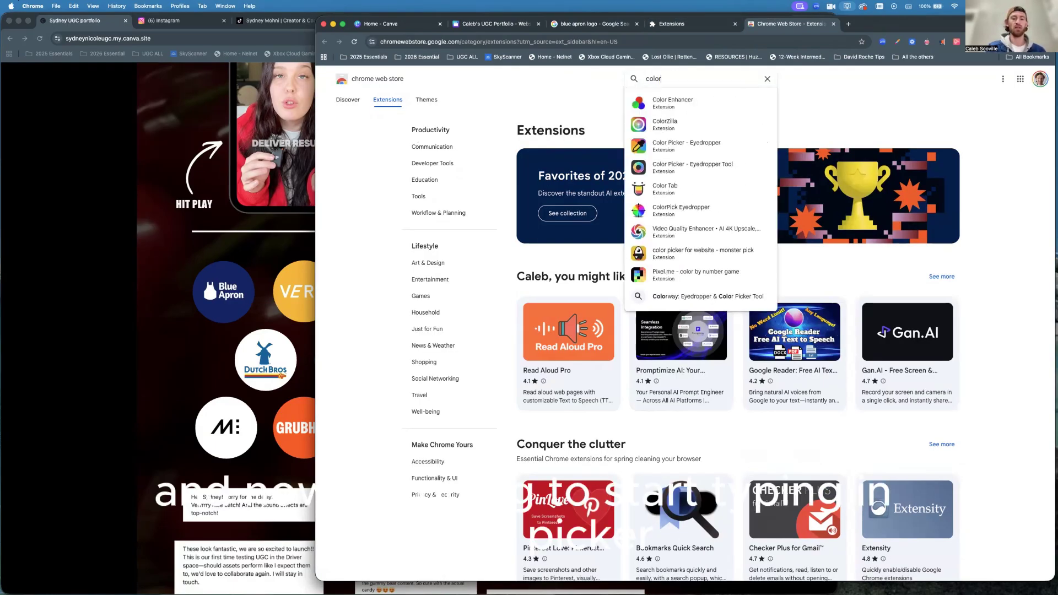
pyautogui.write(' picker')
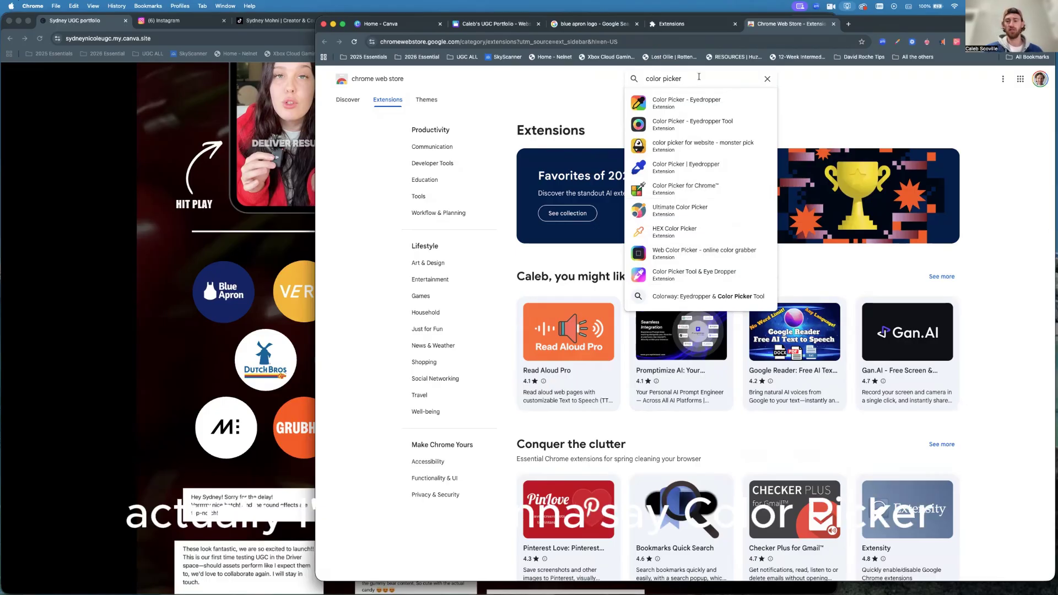
pyautogui.press('Return')
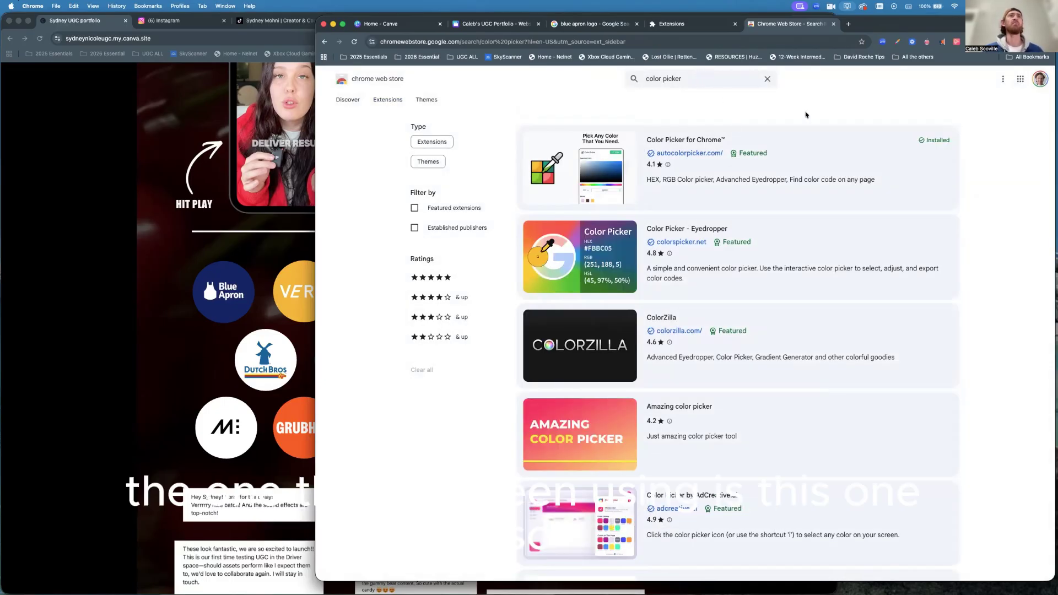
pyautogui.click(898, 42)
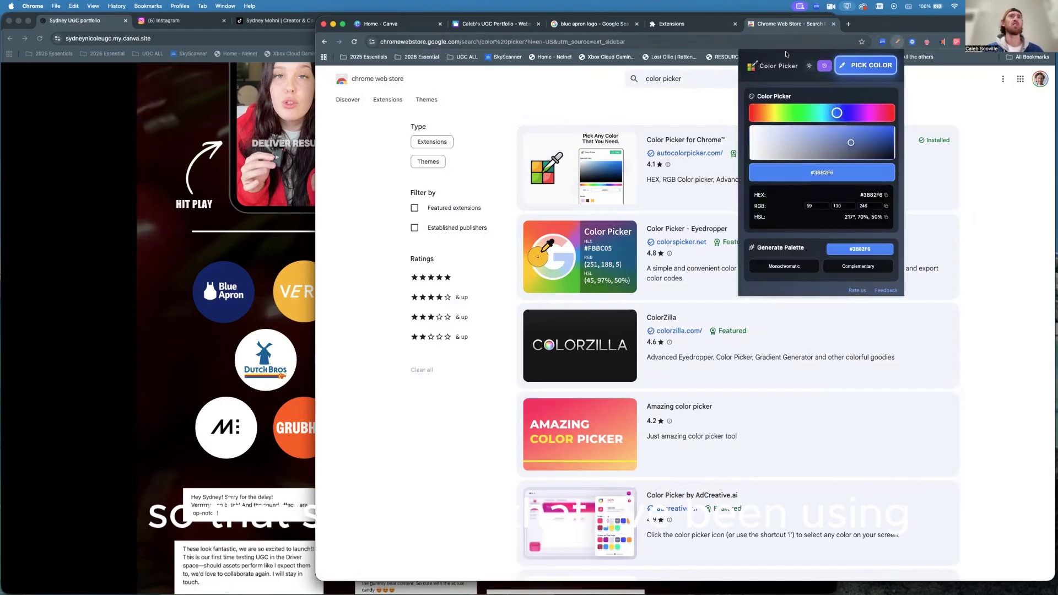
pyautogui.click(898, 42)
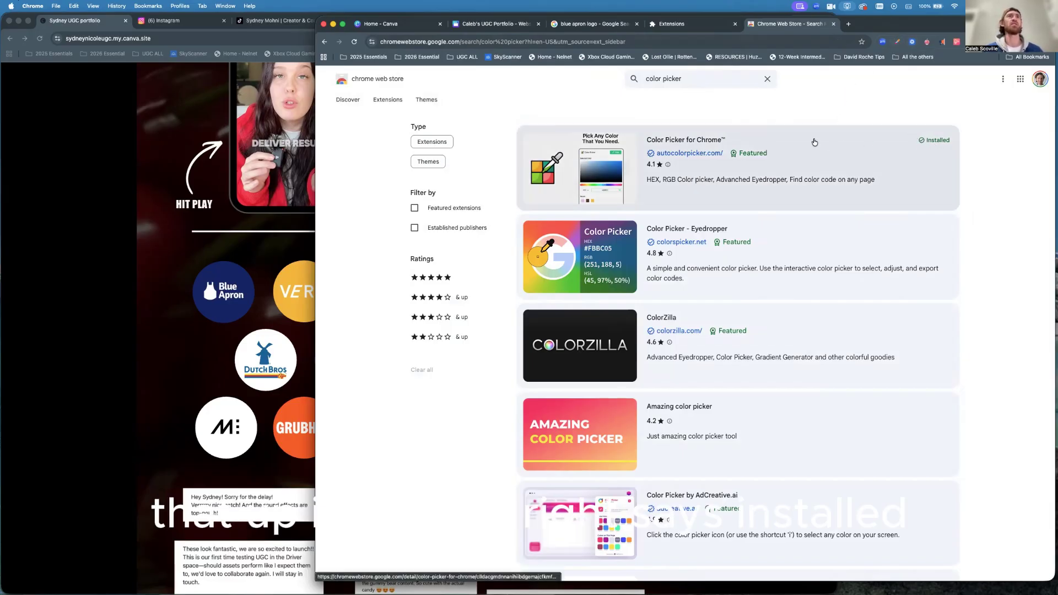
pyautogui.click(795, 152)
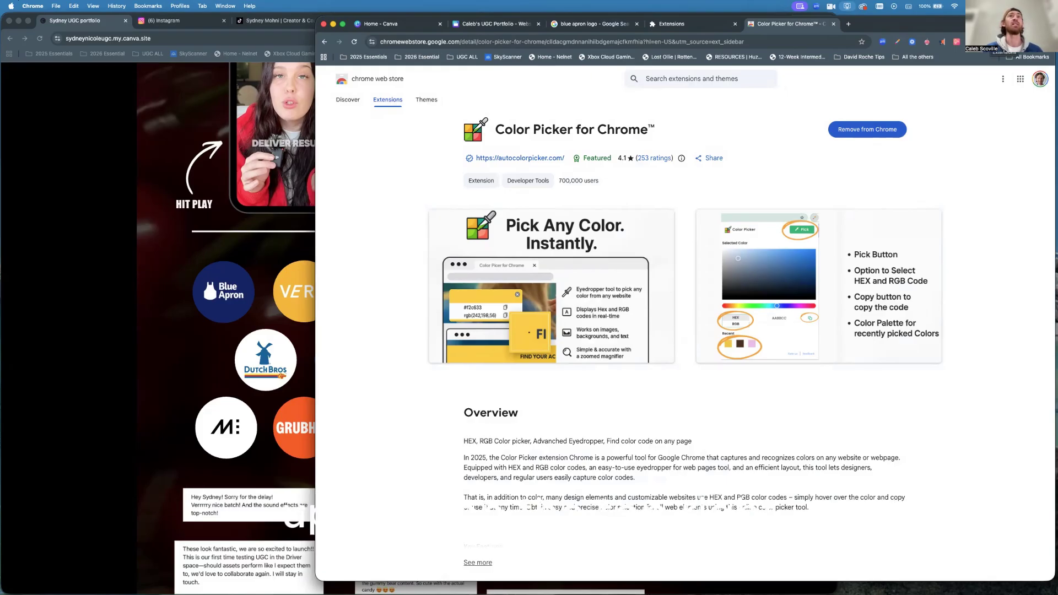
# Review the installed extensions in the Extensions menu and management page.
pyautogui.click(971, 41)
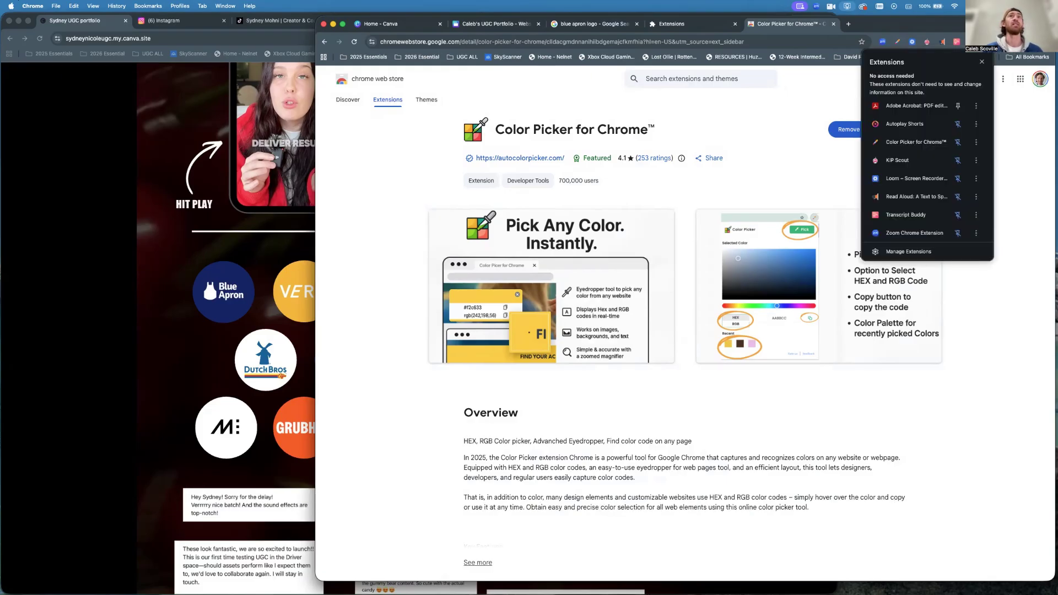
pyautogui.click(907, 252)
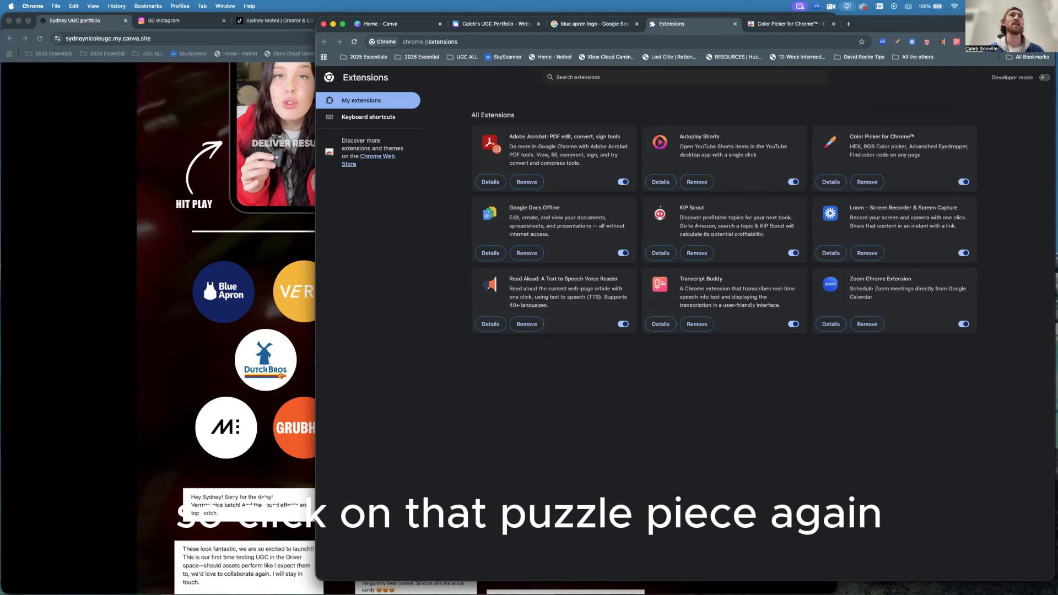
pyautogui.click(986, 42)
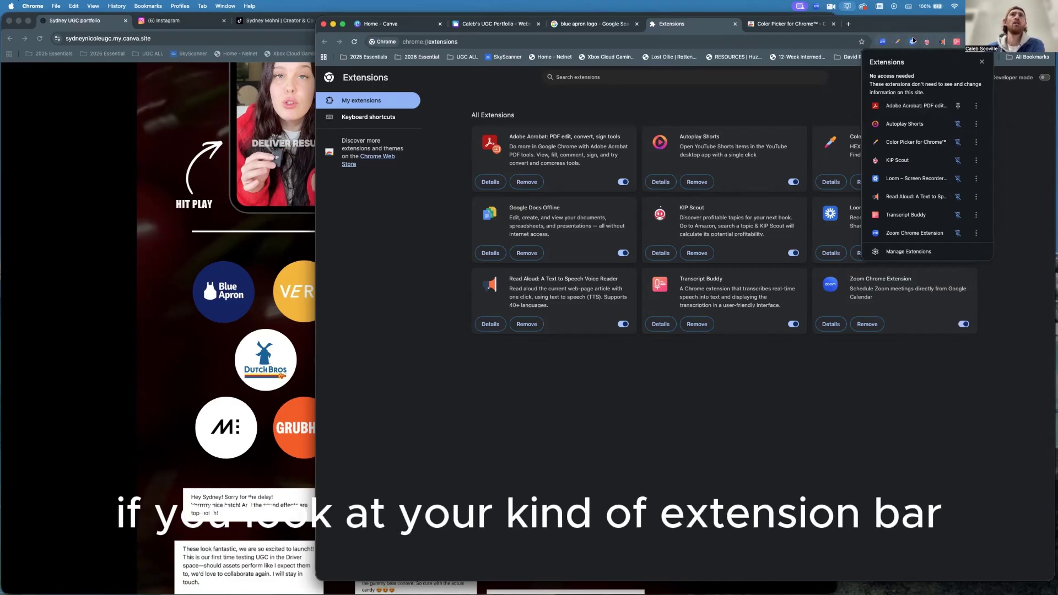
pyautogui.press('Escape')
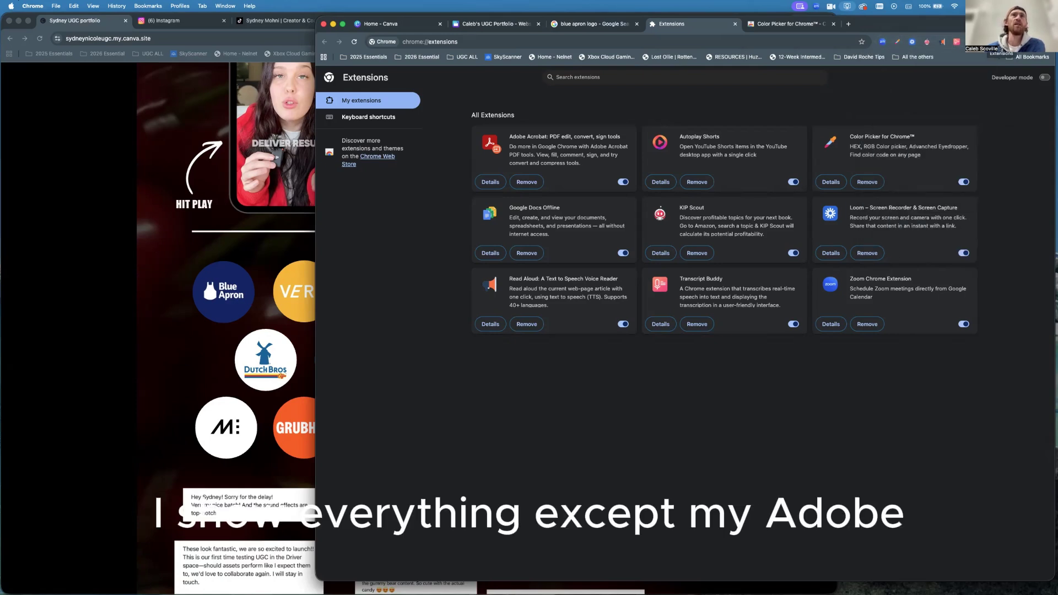
# Pin Adobe Acrobat to the Chrome toolbar and return to the UGC Portfolio design.
pyautogui.click(971, 41)
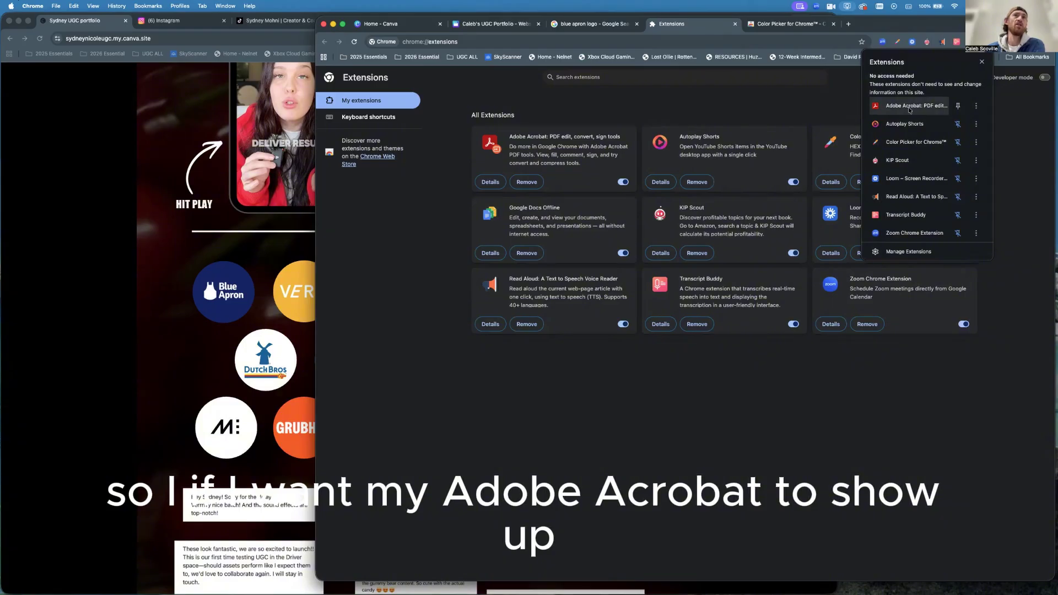
pyautogui.click(957, 106)
pyautogui.click(969, 52)
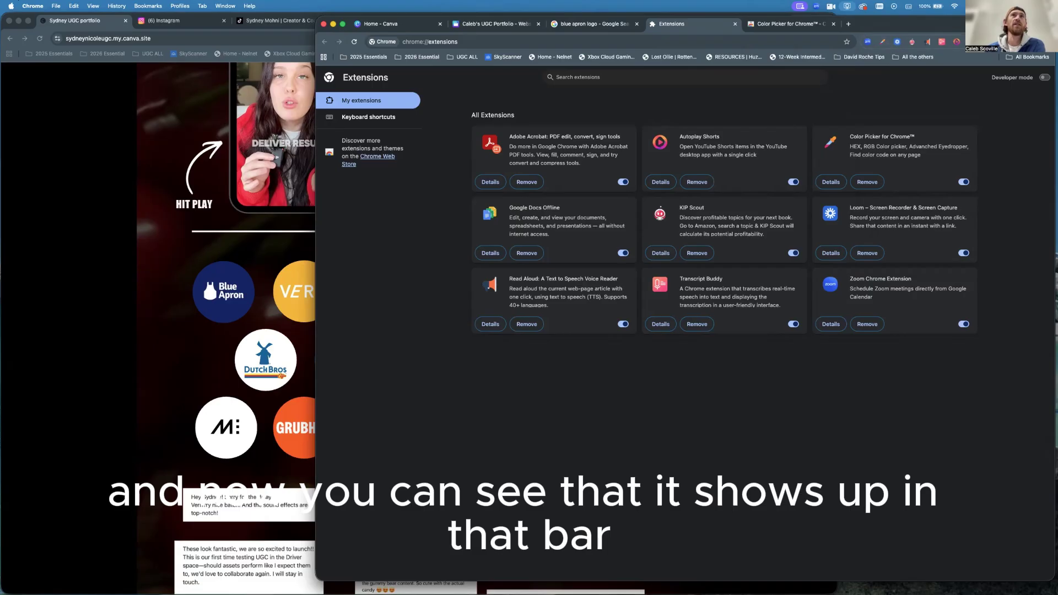
pyautogui.click(970, 42)
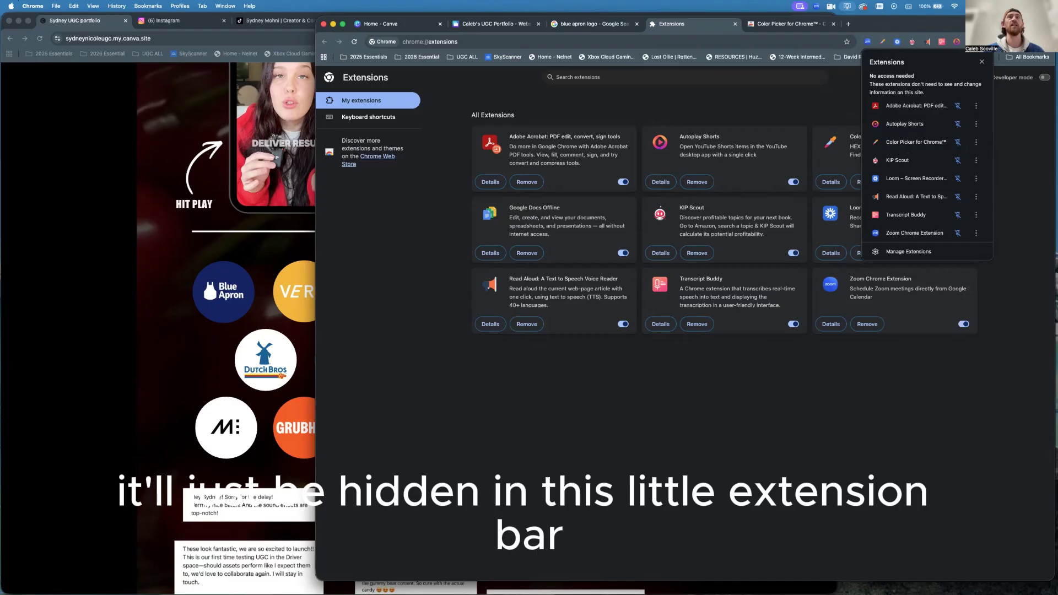
pyautogui.press('Escape')
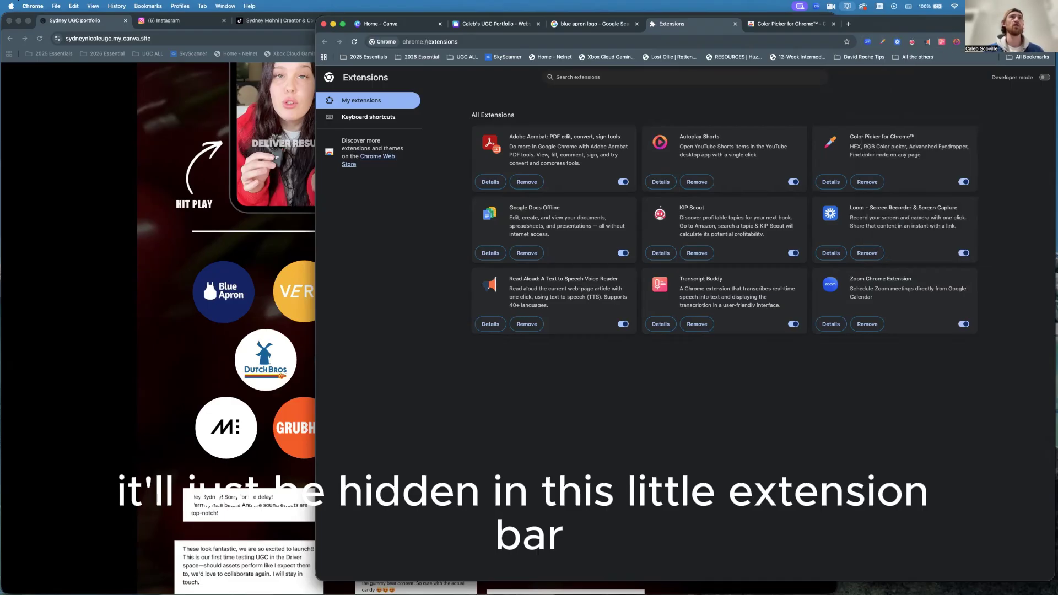
pyautogui.click(491, 26)
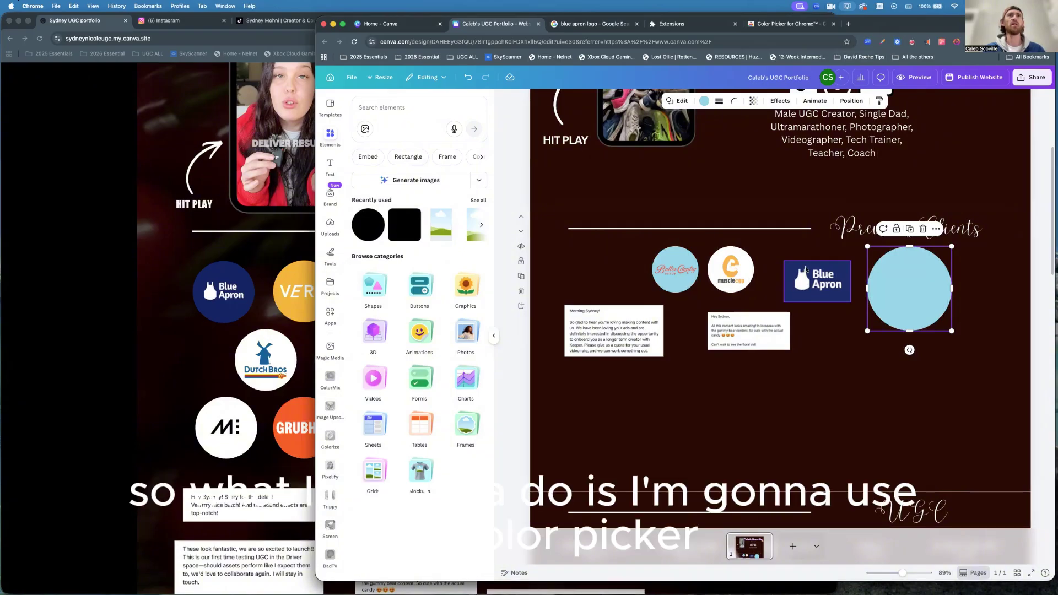
# Sample the Blue Apron logo's navy with Color Picker and copy hex #162b6b.
pyautogui.click(876, 45)
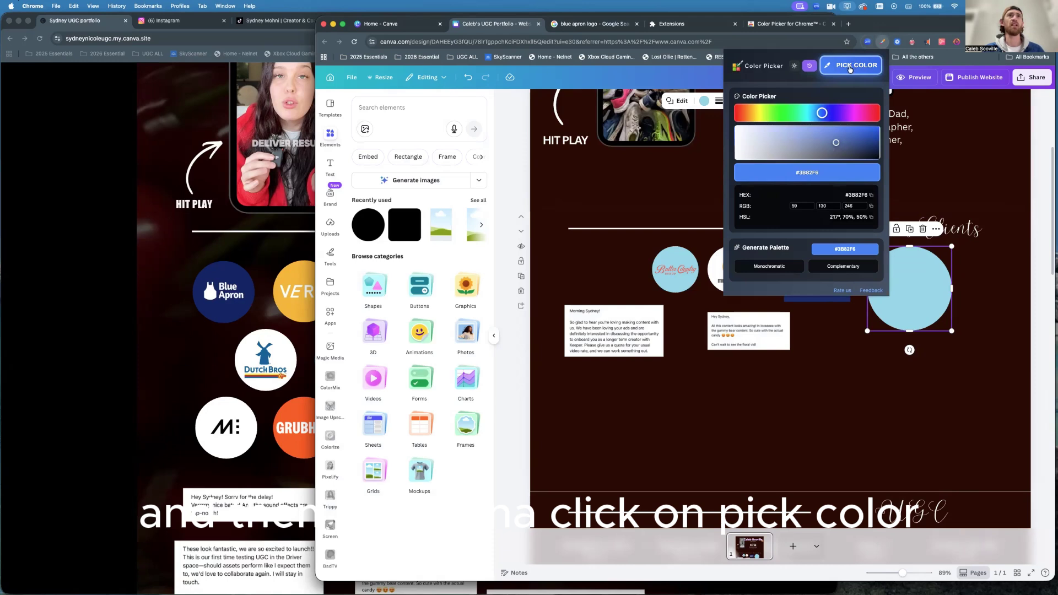
pyautogui.click(851, 66)
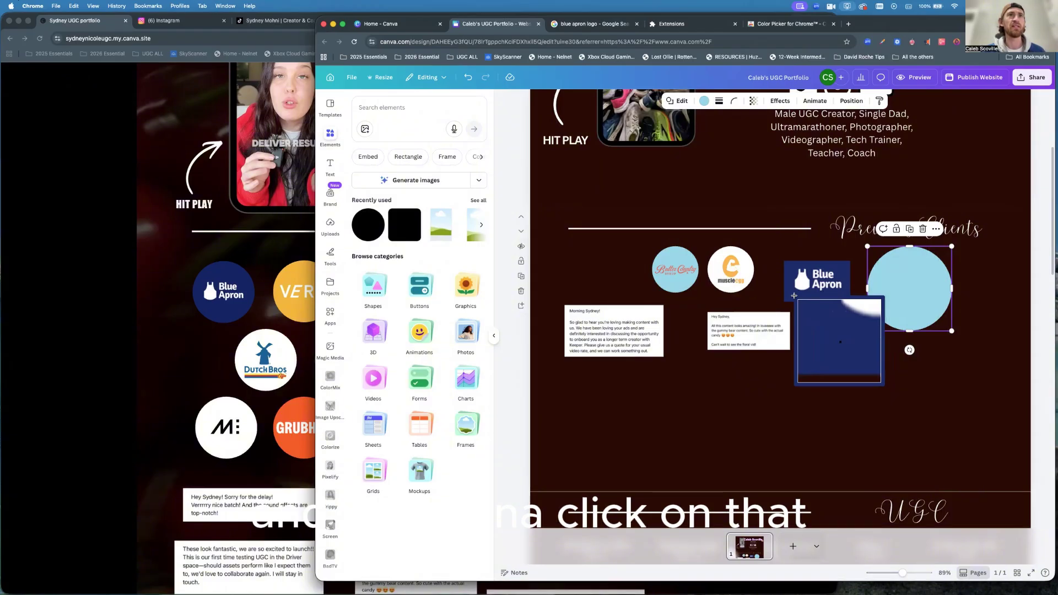
pyautogui.click(794, 296)
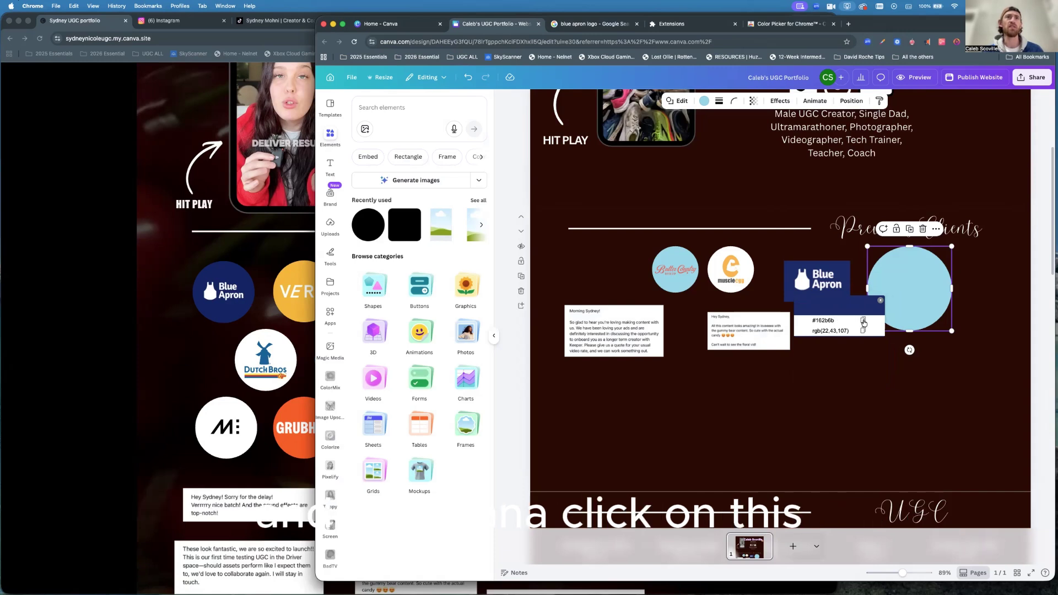
pyautogui.click(863, 321)
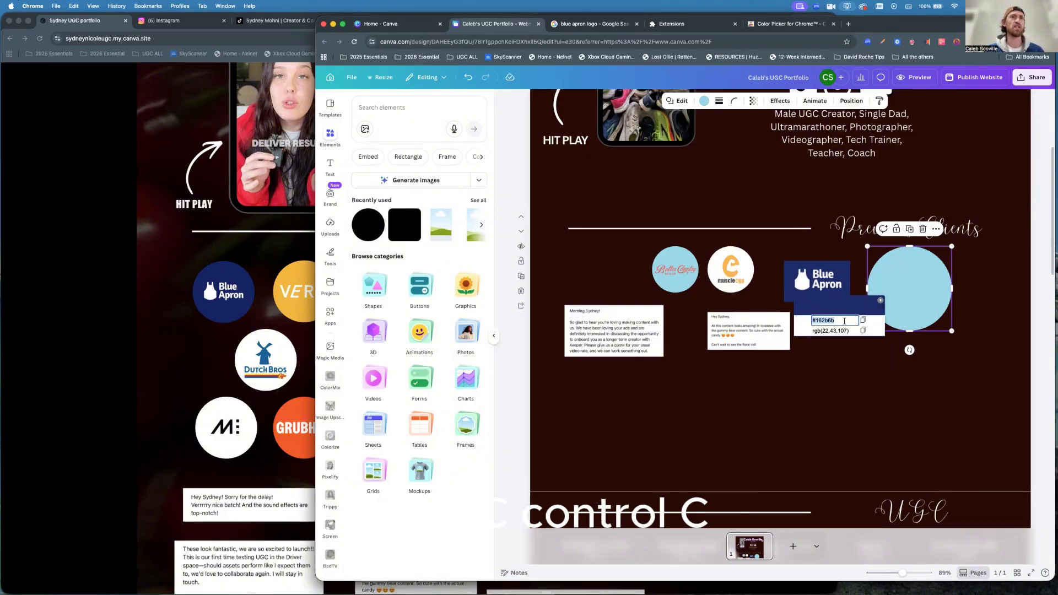
pyautogui.click(881, 301)
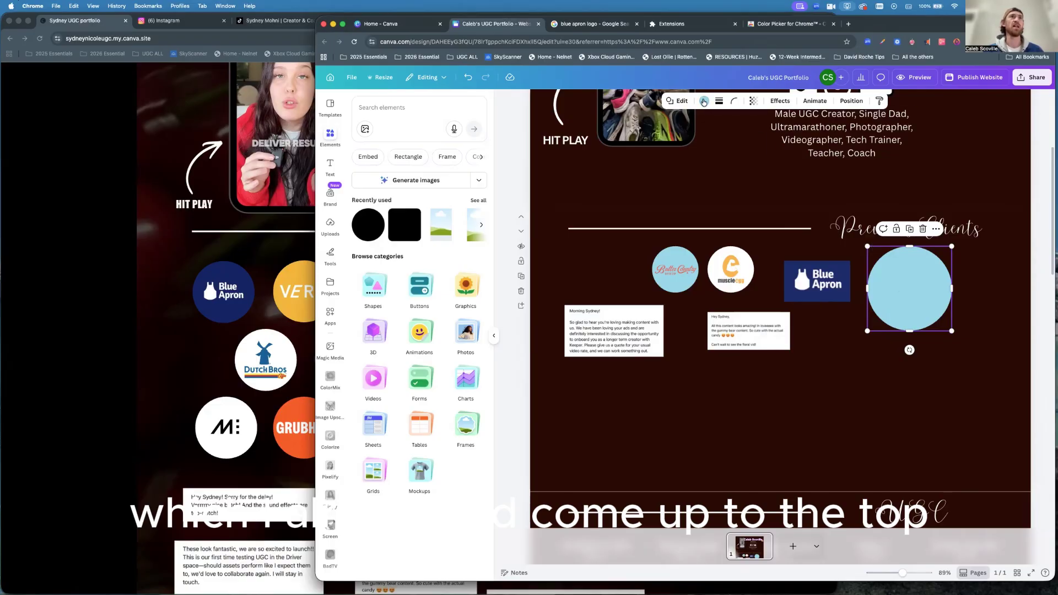
# Fill the light-blue circle with navy #162B6B and centre the Blue Apron logo on it.
pyautogui.click(705, 102)
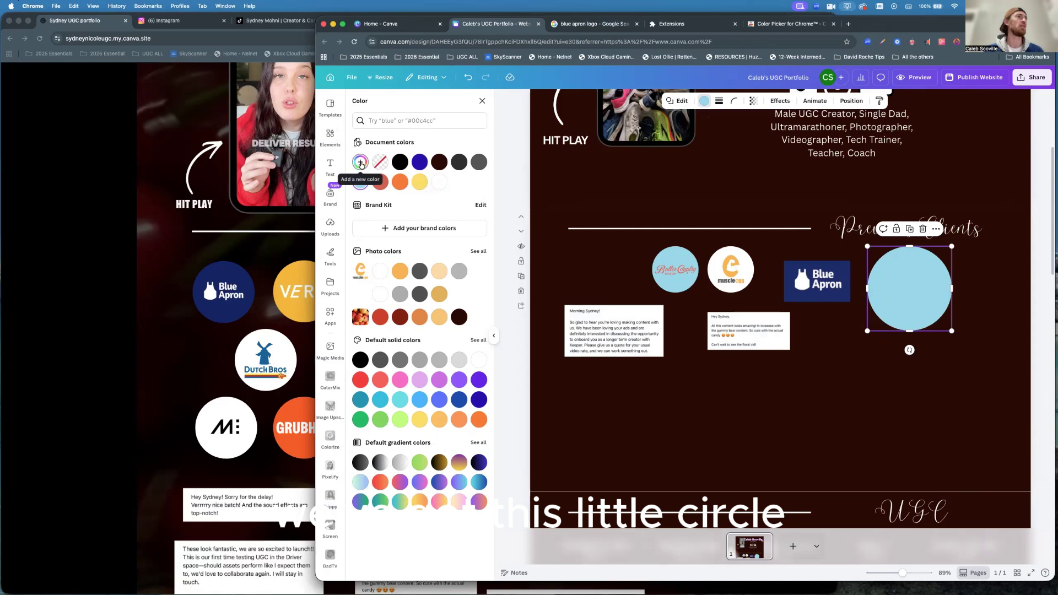
pyautogui.click(361, 164)
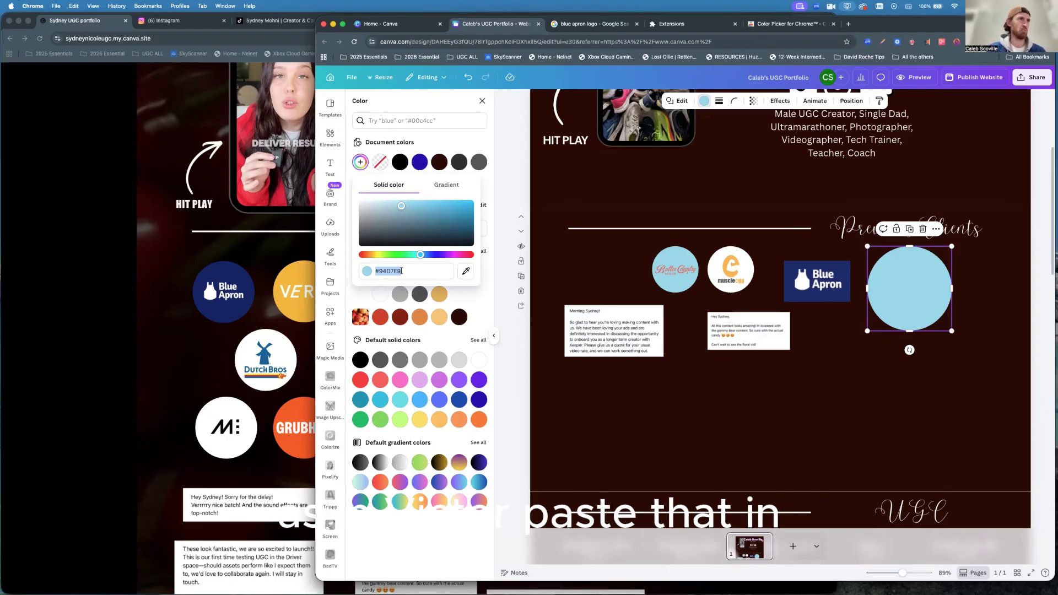
pyautogui.press('super+v')
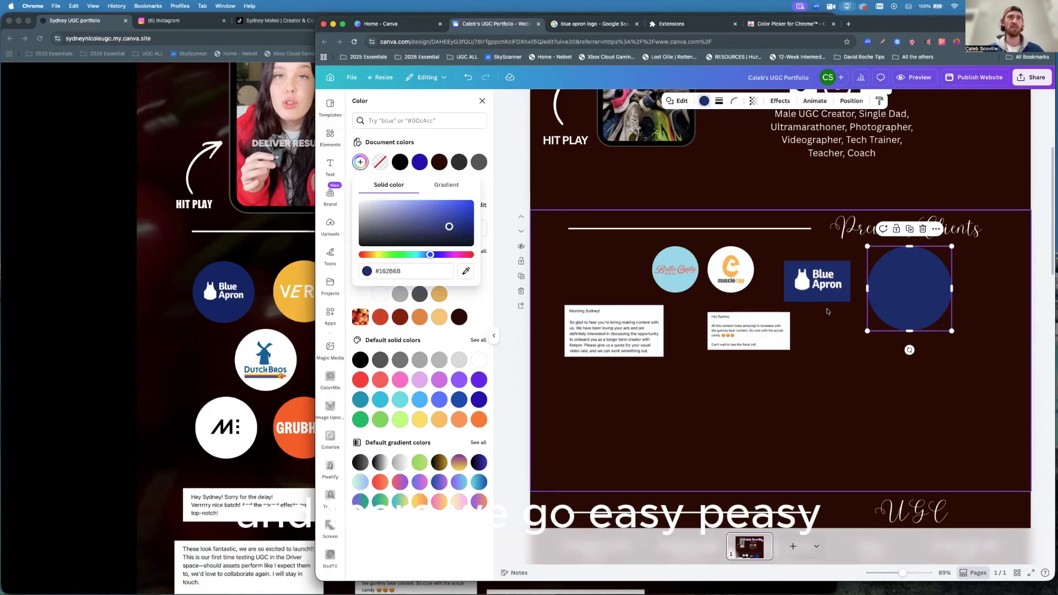
pyautogui.click(824, 279)
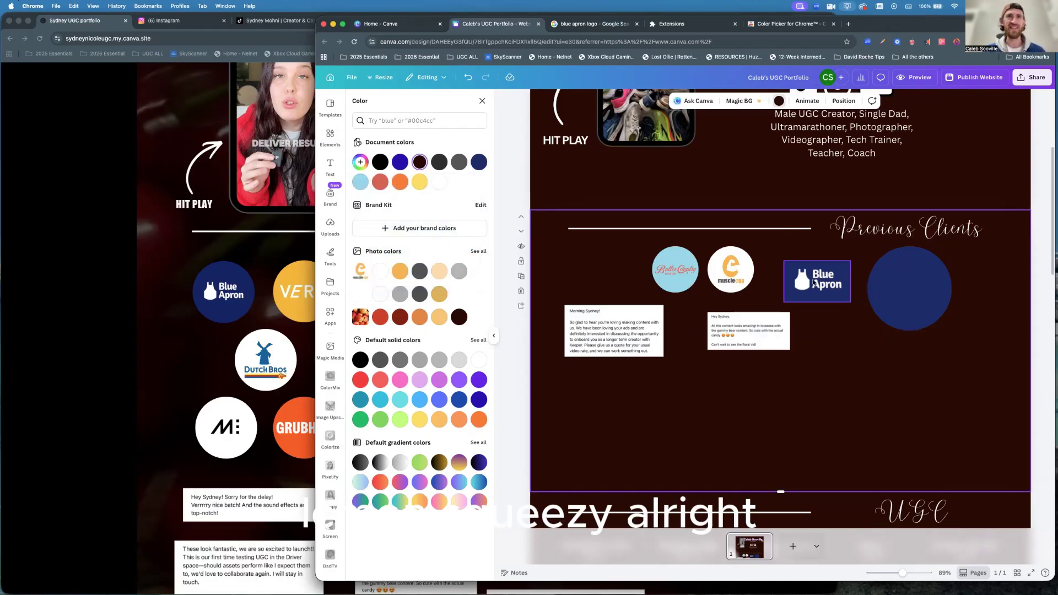
pyautogui.moveTo(813, 282); pyautogui.dragTo(908, 288)
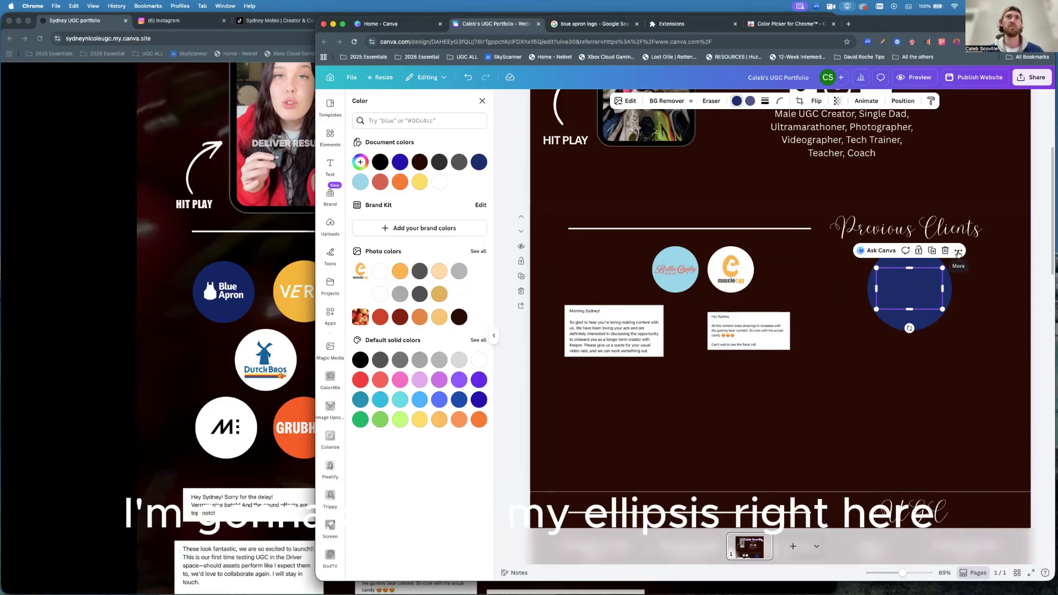
# Bring the Blue Apron logo in front of the navy circle and group them.
pyautogui.click(958, 251)
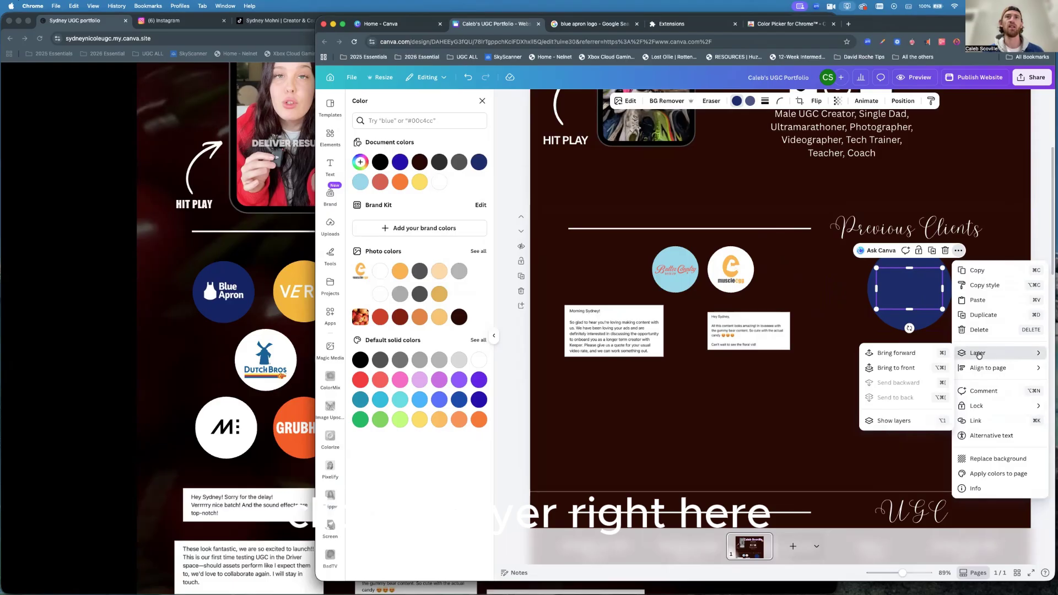
pyautogui.click(897, 368)
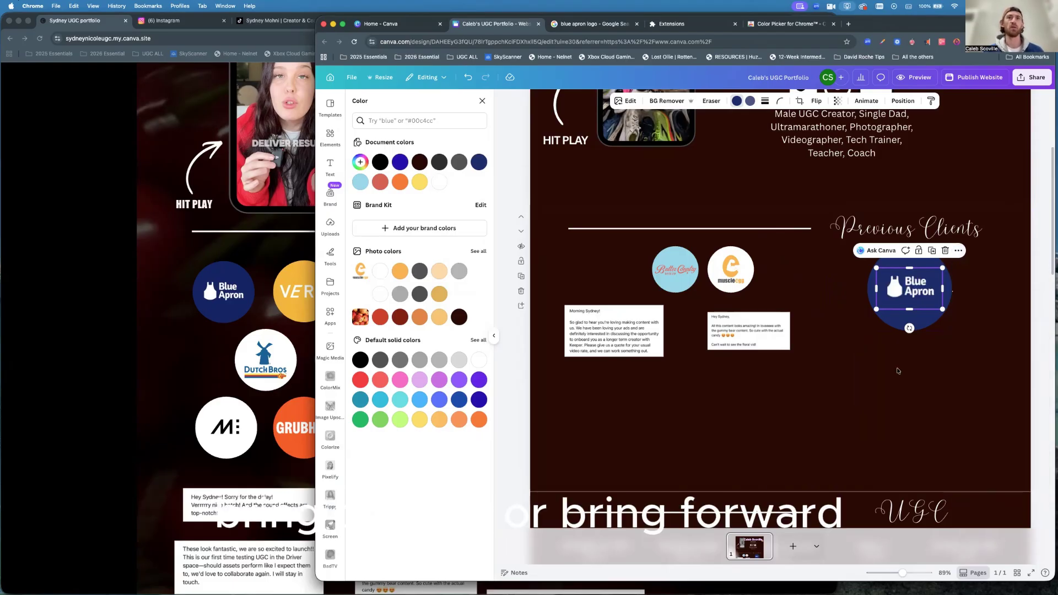
pyautogui.click(948, 348)
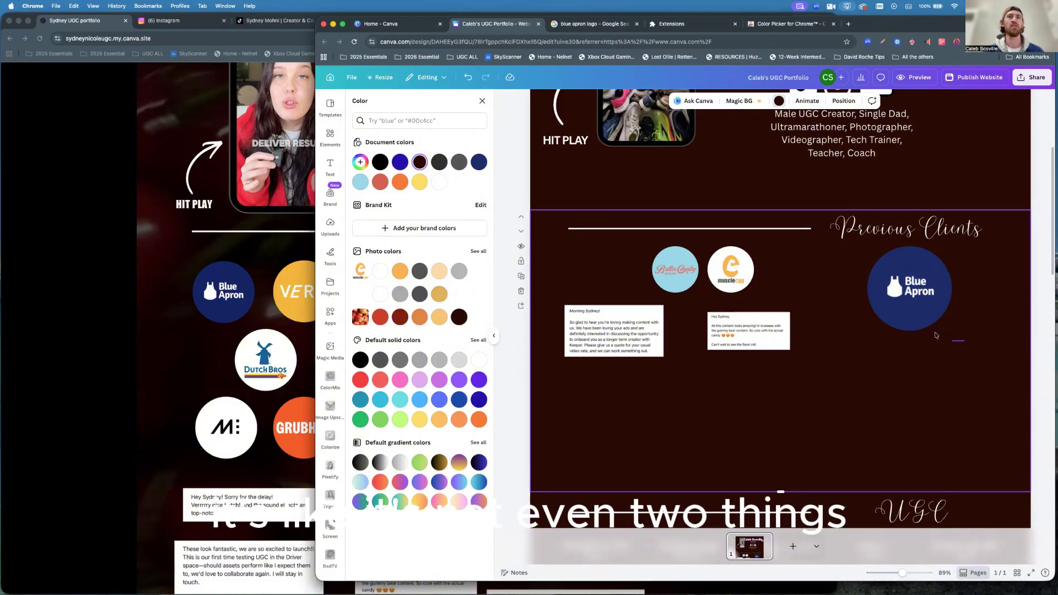
pyautogui.moveTo(964, 341); pyautogui.dragTo(856, 253)
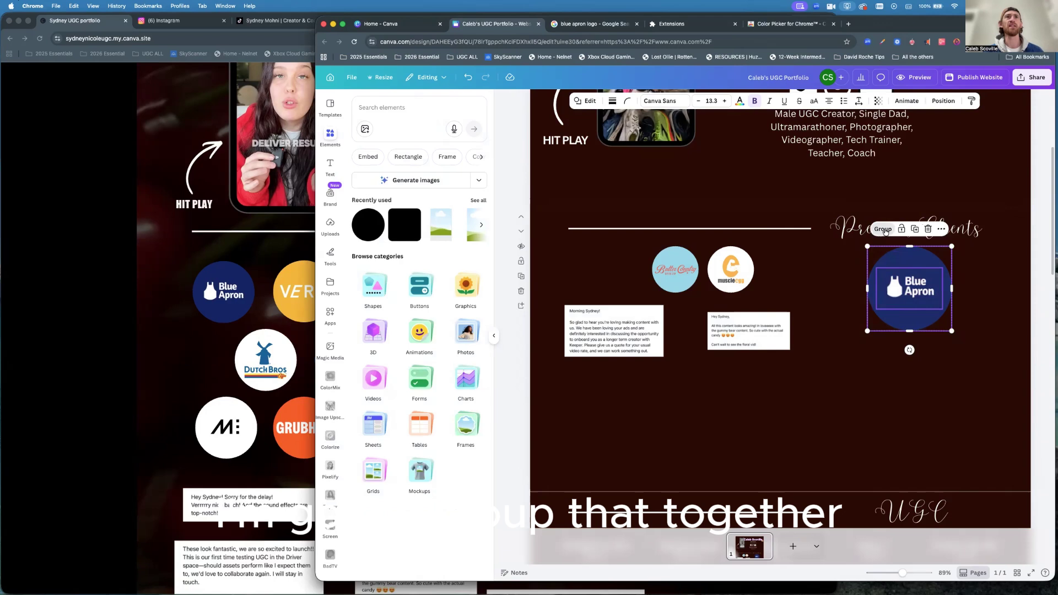
pyautogui.click(884, 230)
# Shrink the Blue Apron badge to match the other client logos in the row.
pyautogui.moveTo(951, 247); pyautogui.dragTo(794, 279)
pyautogui.moveTo(816, 244); pyautogui.dragTo(813, 246)
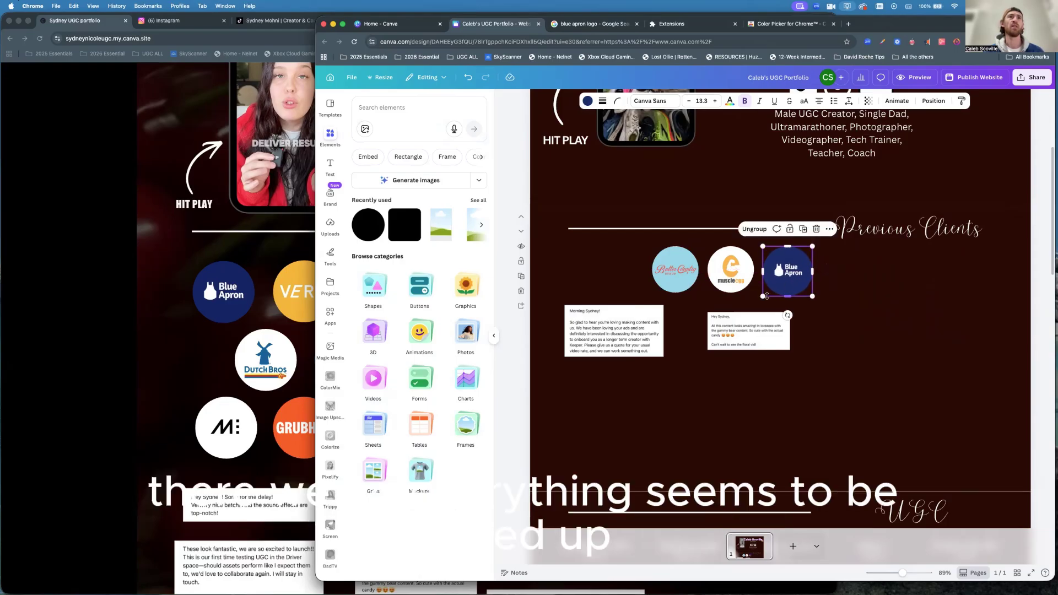
pyautogui.moveTo(764, 296); pyautogui.dragTo(786, 271)
pyautogui.click(839, 283)
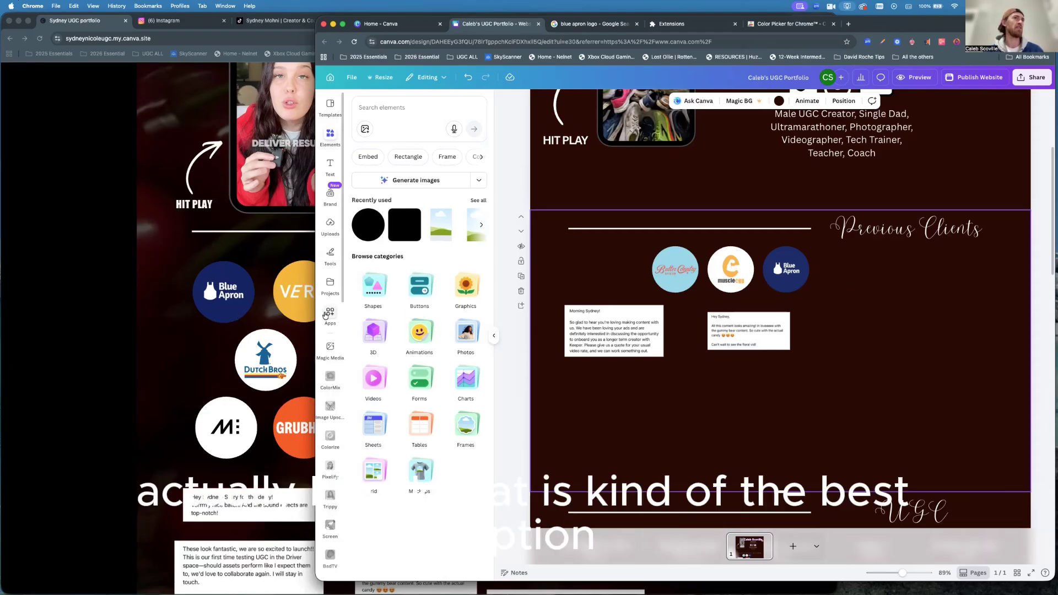
pyautogui.click(260, 316)
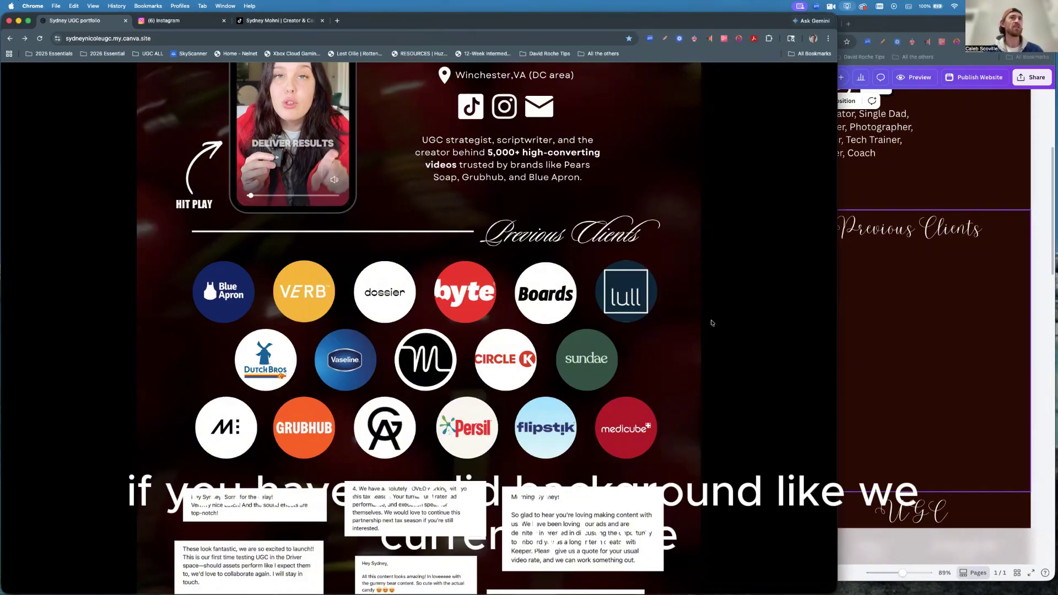
pyautogui.click(903, 319)
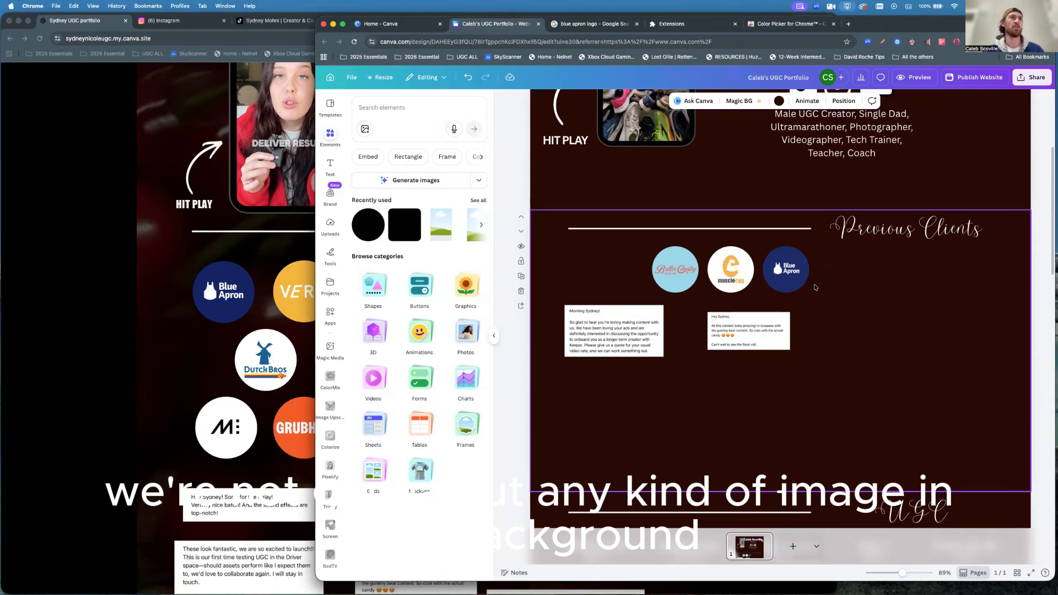
# Add a light-blue circle right of the Blue Apron badge and enlarge it slightly.
pyautogui.click(362, 232)
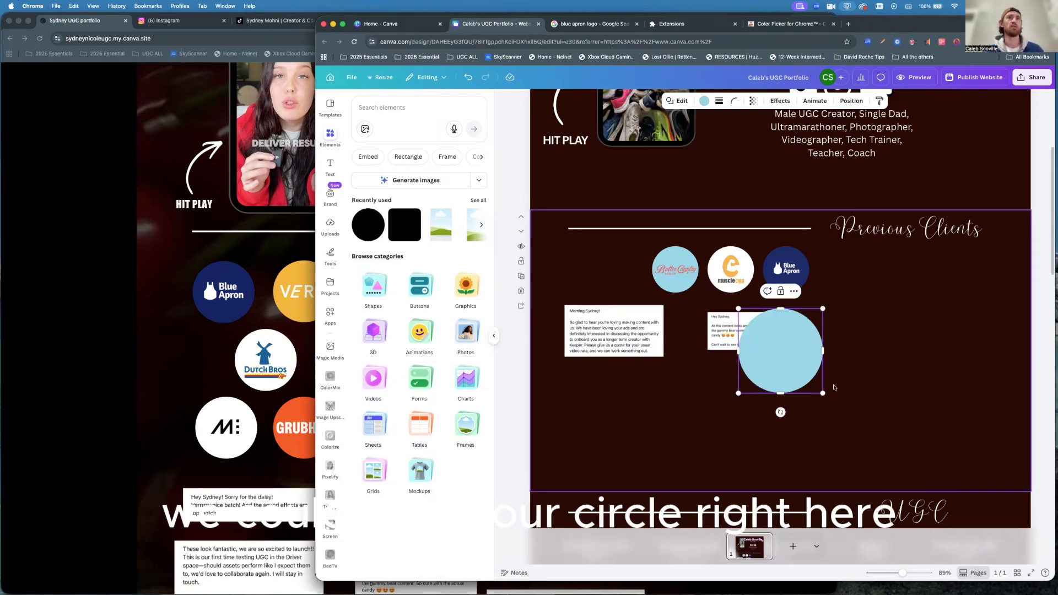
pyautogui.moveTo(772, 356); pyautogui.dragTo(892, 332)
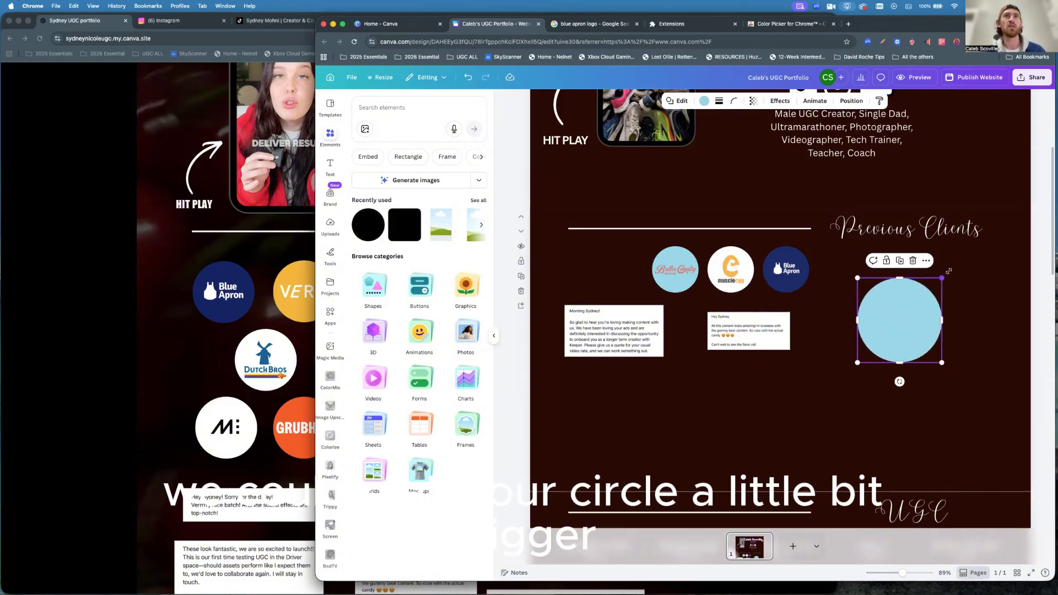
pyautogui.moveTo(943, 277); pyautogui.dragTo(957, 263)
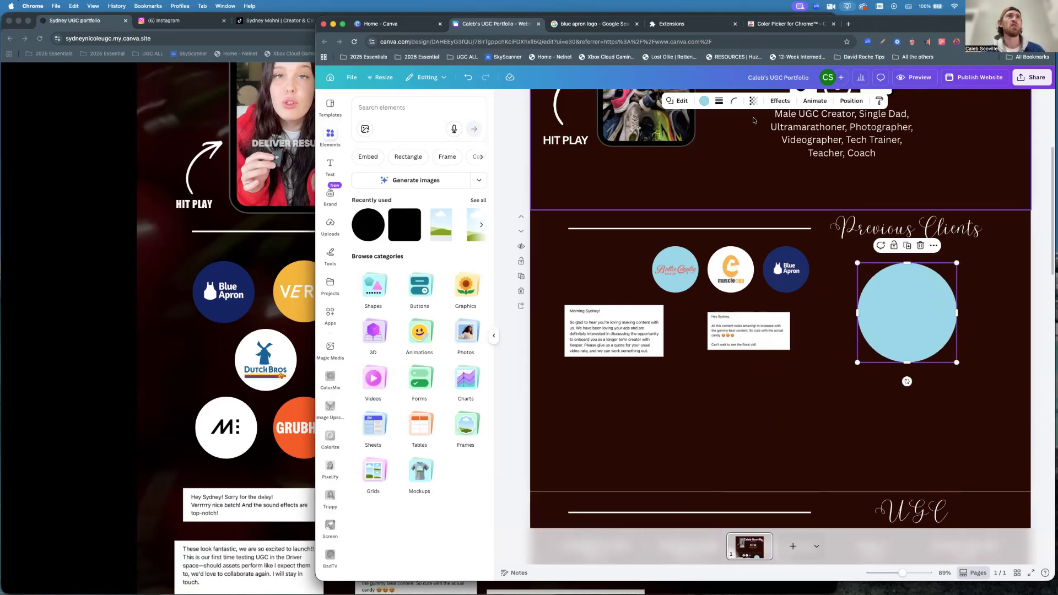
# Give the new circle a solid black border with stroke weight about 32.
pyautogui.click(717, 102)
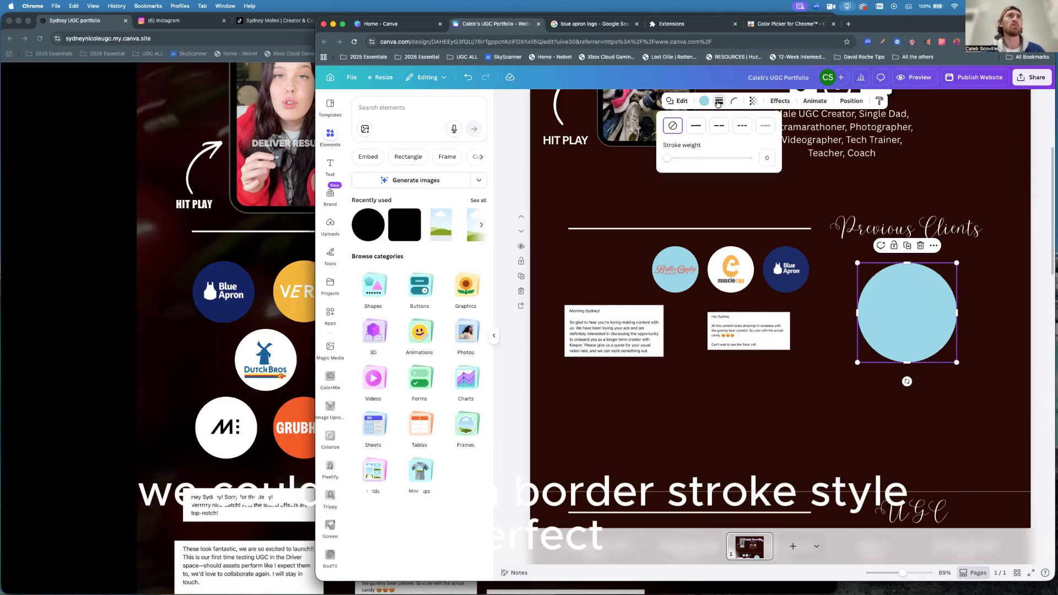
pyautogui.click(696, 126)
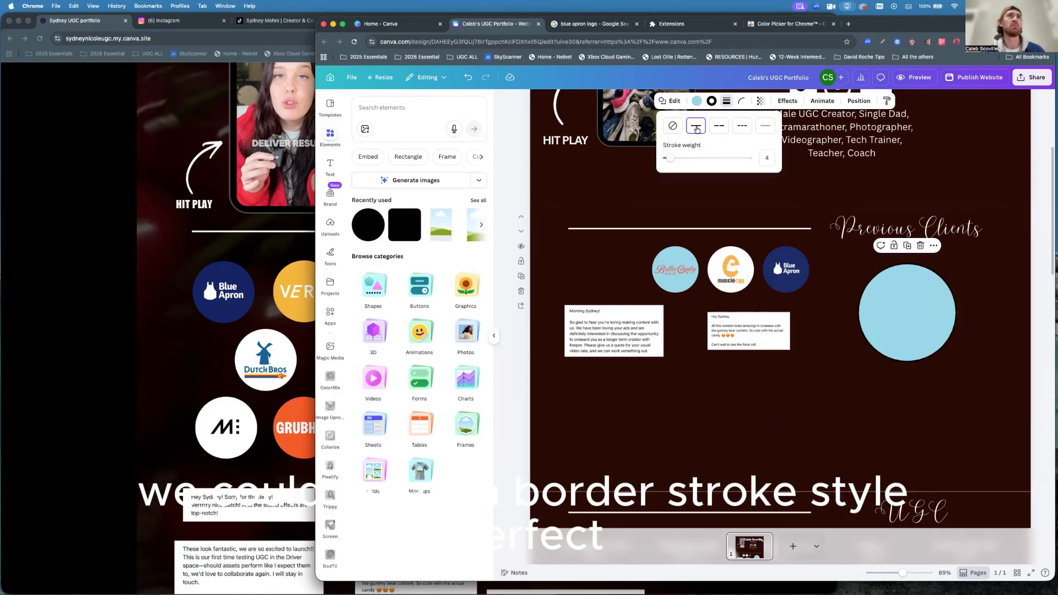
pyautogui.moveTo(669, 162); pyautogui.dragTo(694, 161)
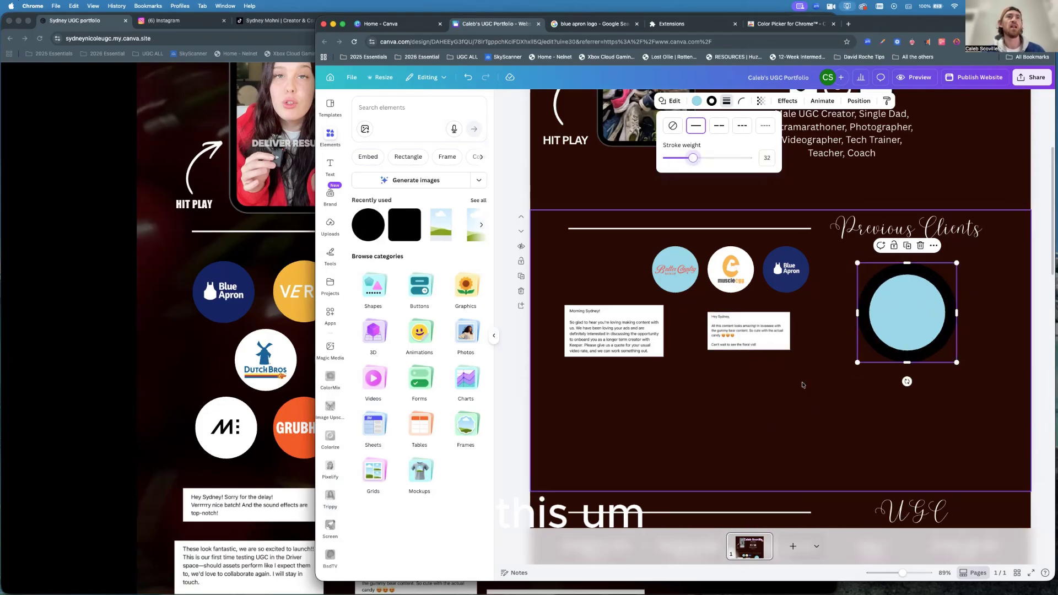
pyautogui.click(804, 383)
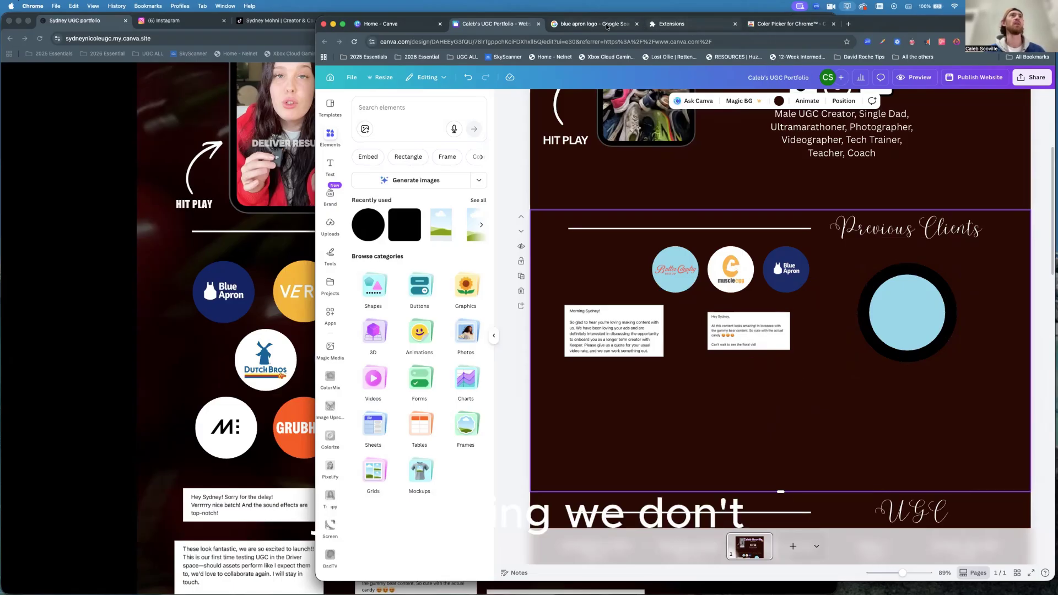
pyautogui.click(589, 25)
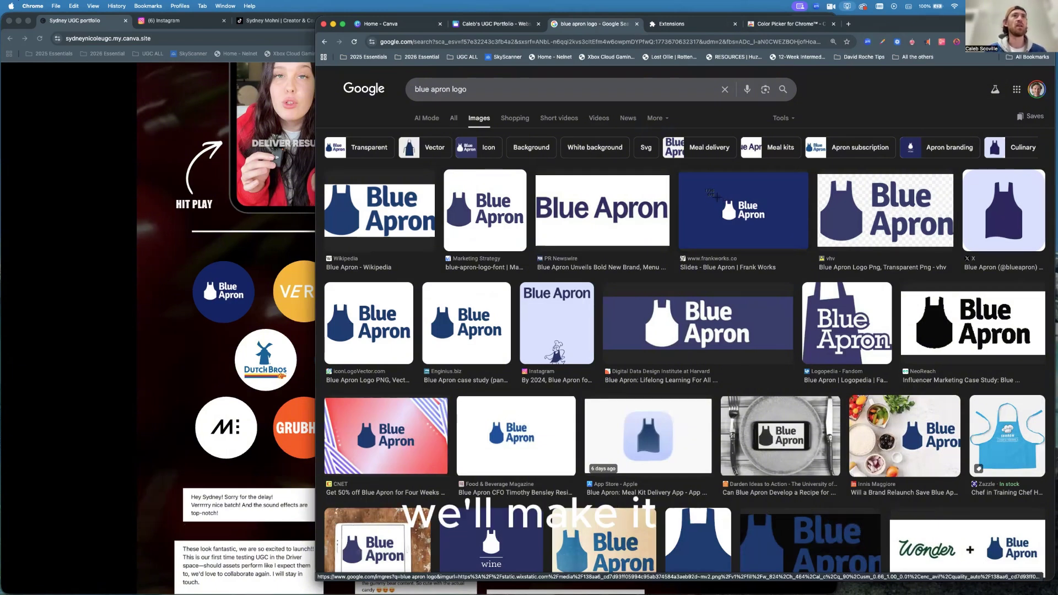
# Screenshot the navy Blue Apron logo from Google Images and return to Canva.
pyautogui.moveTo(718, 197); pyautogui.dragTo(766, 225)
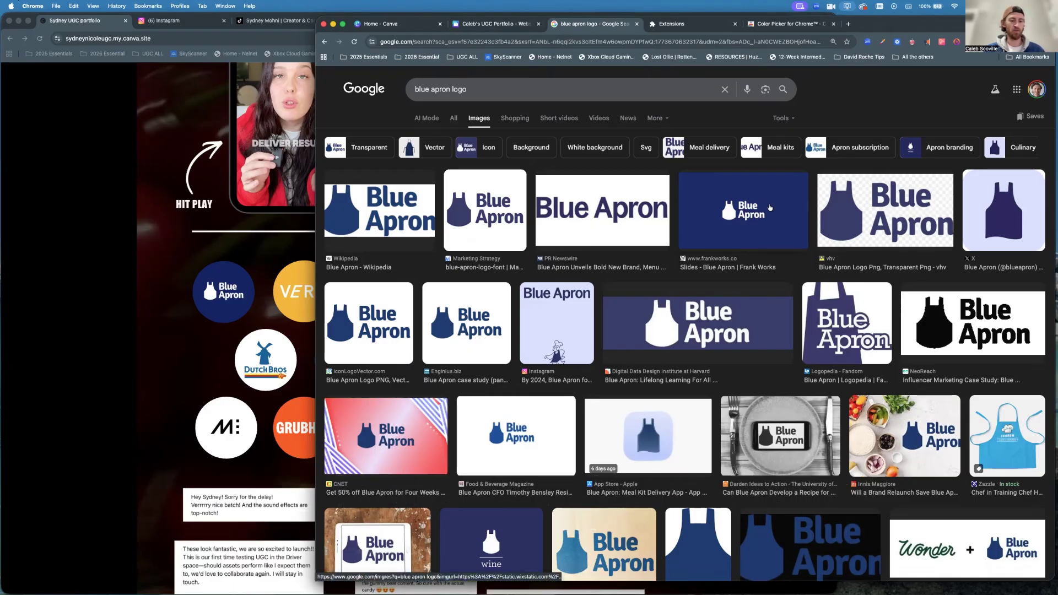
pyautogui.press('super+shift+4')
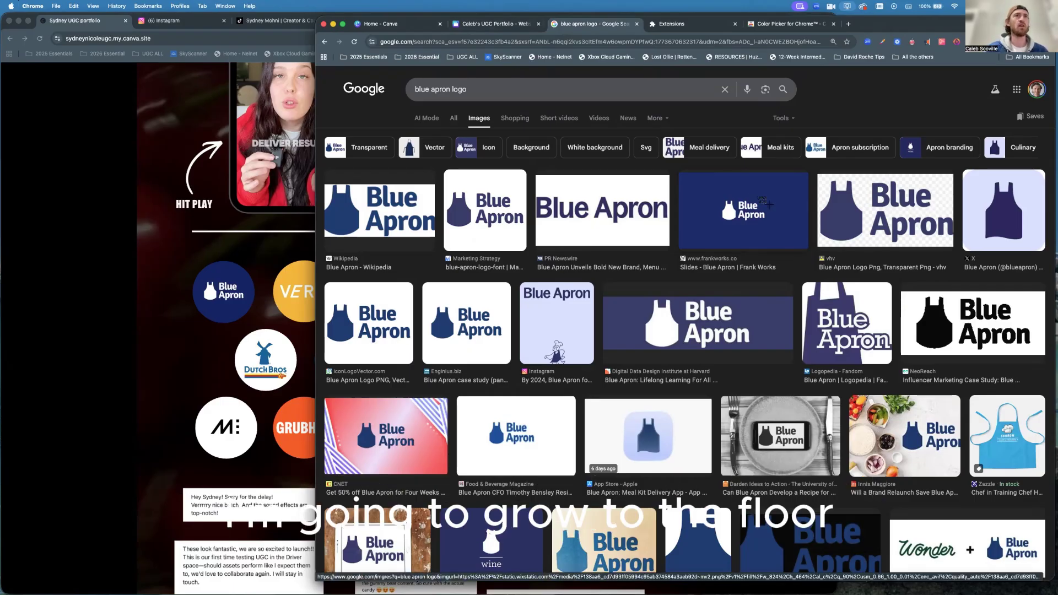
pyautogui.moveTo(709, 186)
pyautogui.mouseDown()
pyautogui.moveTo(768, 246)
pyautogui.moveTo(772, 228)
pyautogui.moveTo(778, 235)
pyautogui.mouseUp()
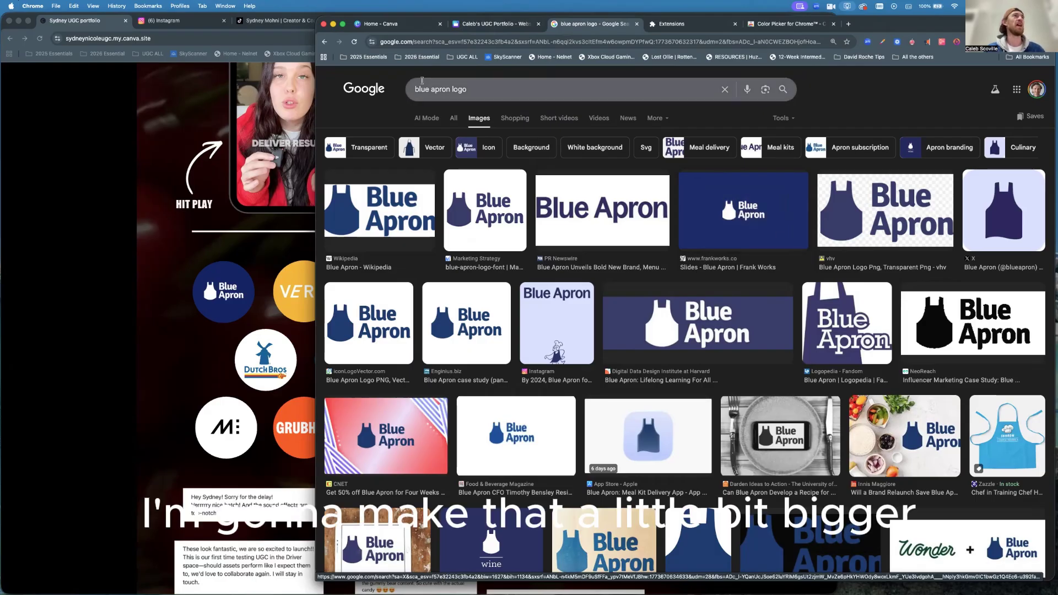
pyautogui.click(481, 25)
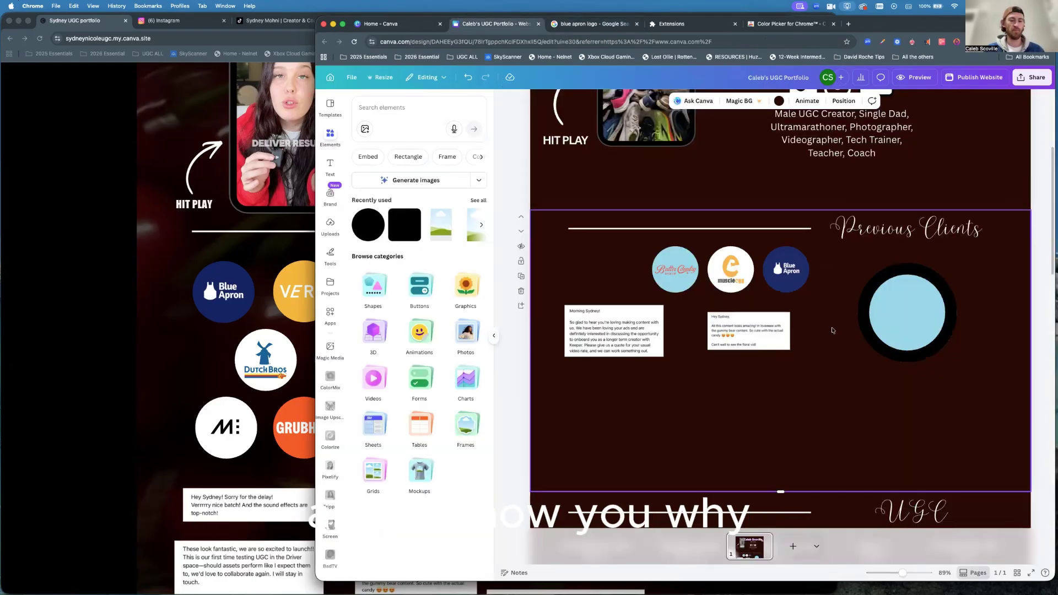
# Paste the captured Blue Apron logo, shrink it, and place it below the bordered circle.
pyautogui.press('cmd+v')
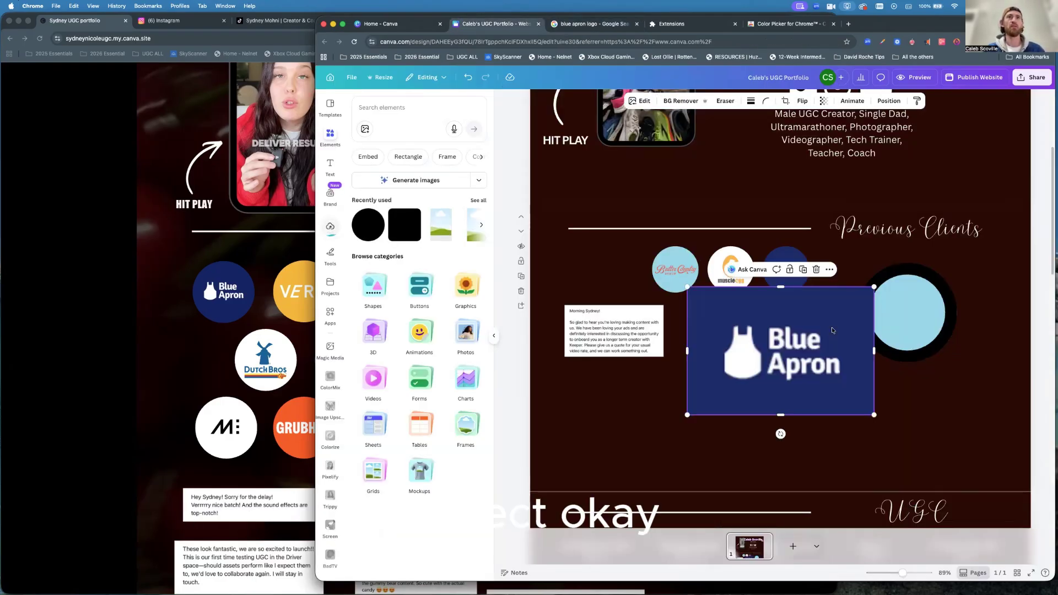
pyautogui.moveTo(874, 286); pyautogui.dragTo(781, 350)
pyautogui.moveTo(735, 383); pyautogui.dragTo(912, 313)
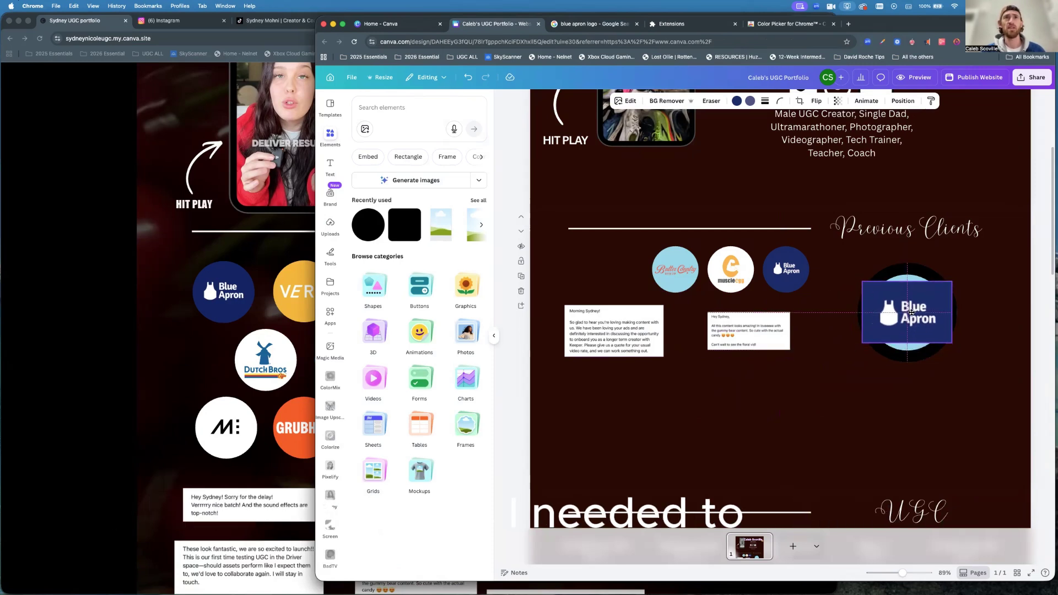
pyautogui.moveTo(911, 313); pyautogui.dragTo(907, 269)
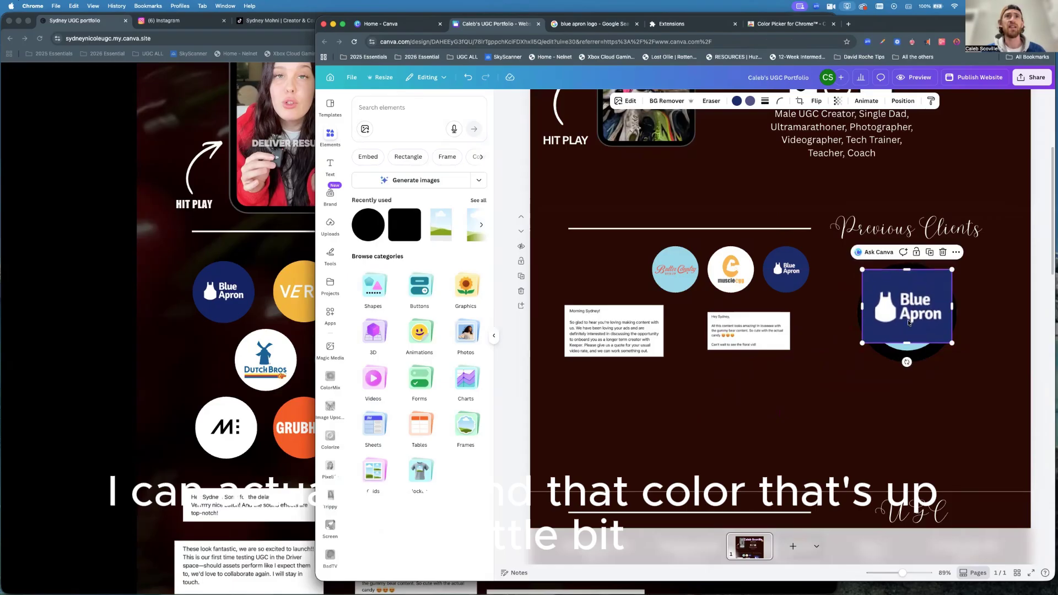
pyautogui.moveTo(907, 341); pyautogui.dragTo(909, 351)
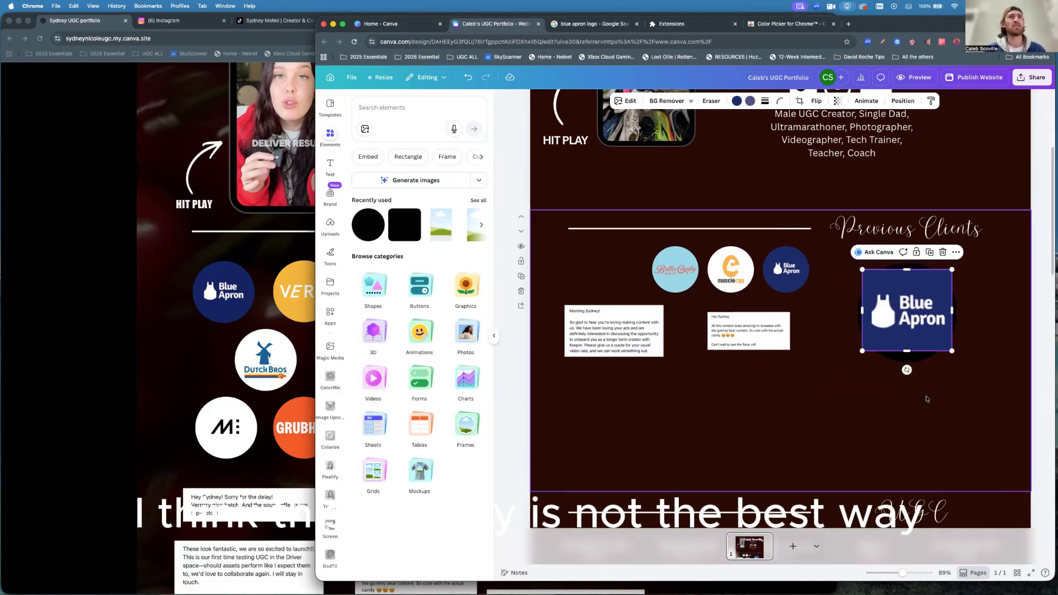
pyautogui.moveTo(919, 321); pyautogui.dragTo(869, 425)
pyautogui.click(911, 307)
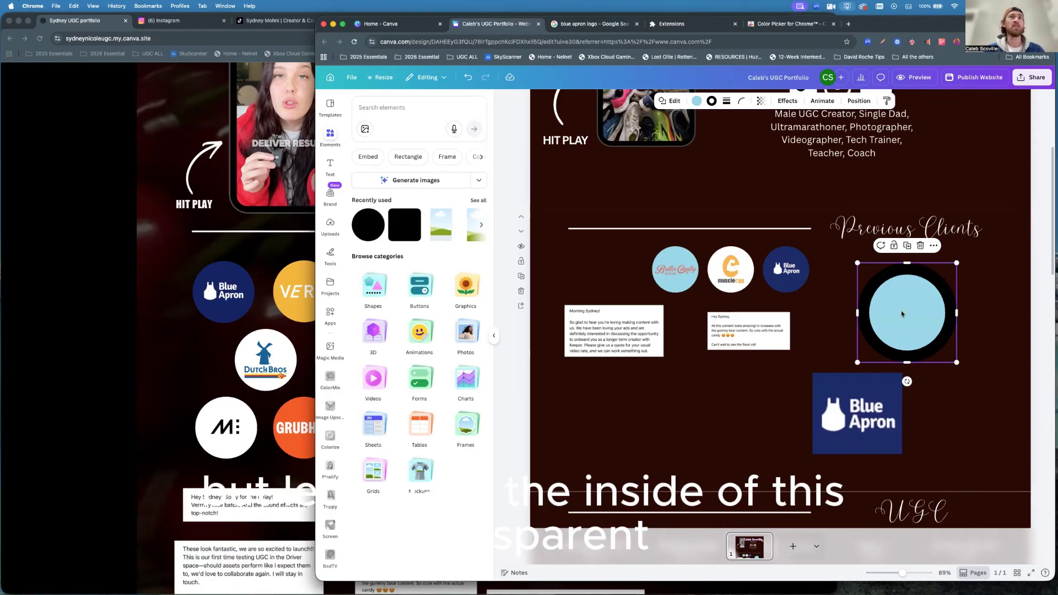
# Set the bordered circle's fill to No color and move the black ring behind the Blue Apron logo.
pyautogui.click(698, 103)
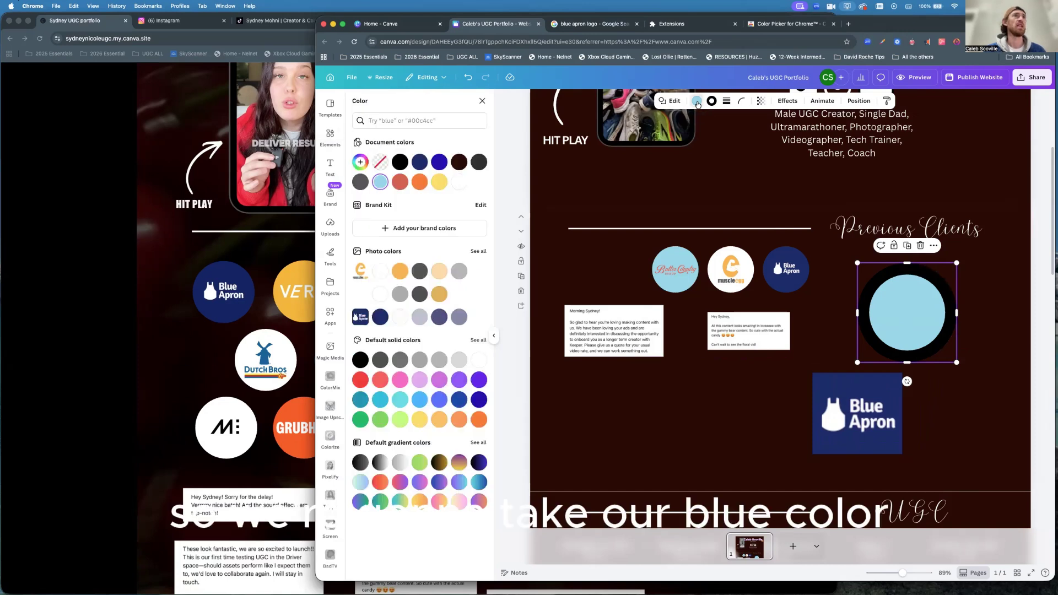
pyautogui.click(380, 163)
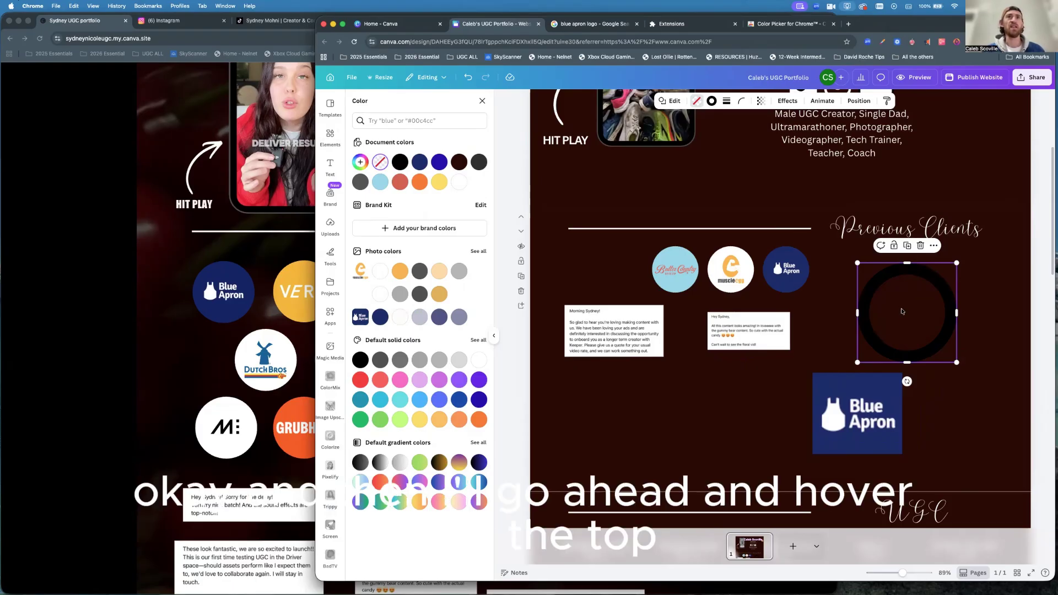
pyautogui.moveTo(903, 312); pyautogui.dragTo(853, 406)
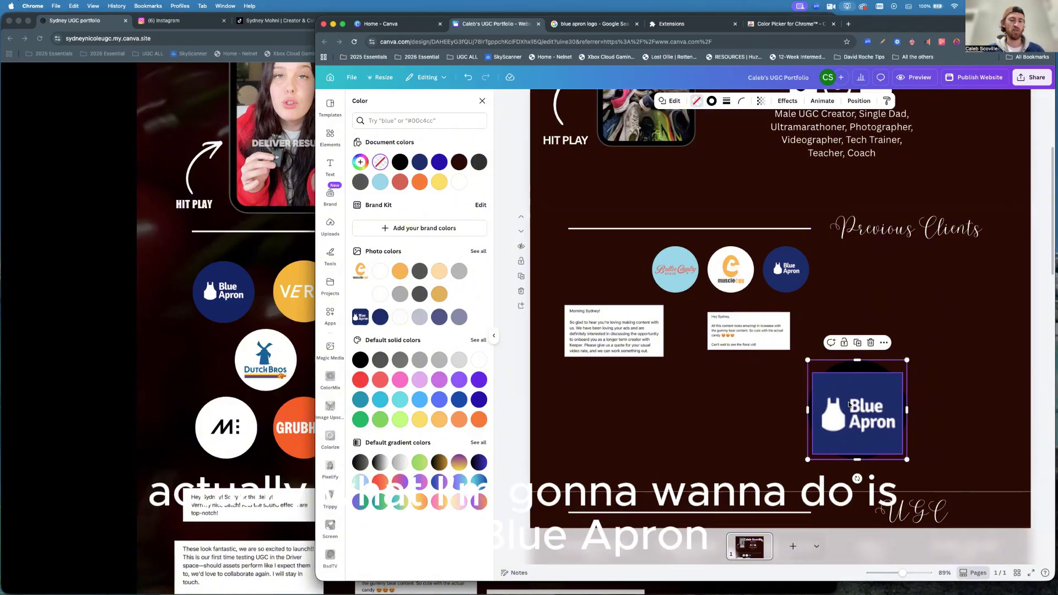
pyautogui.click(866, 395)
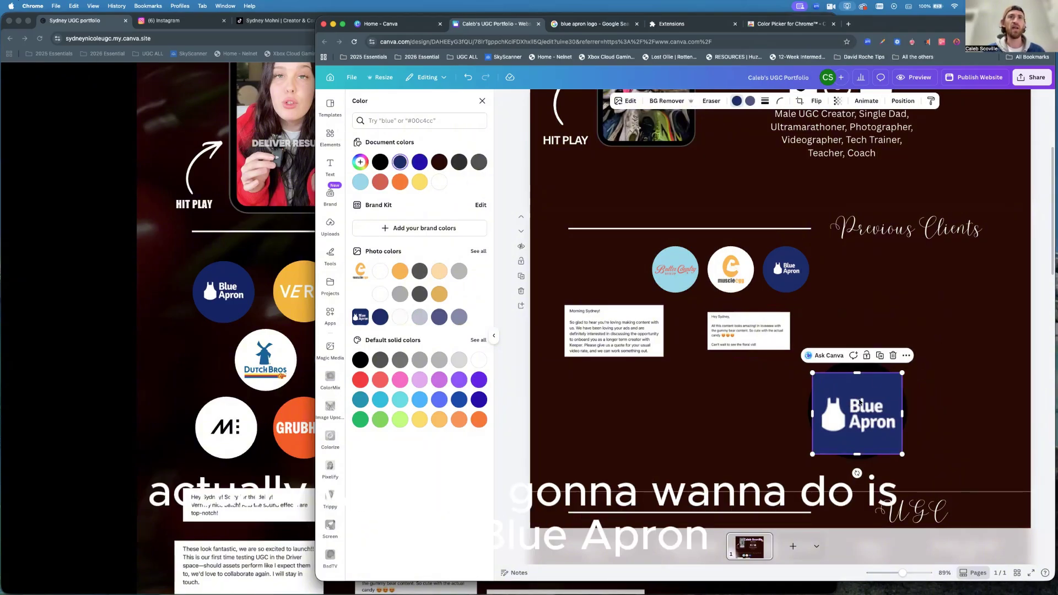
# Send the Blue Apron logo behind the dark circle, then shrink and recentre it inside.
pyautogui.click(906, 356)
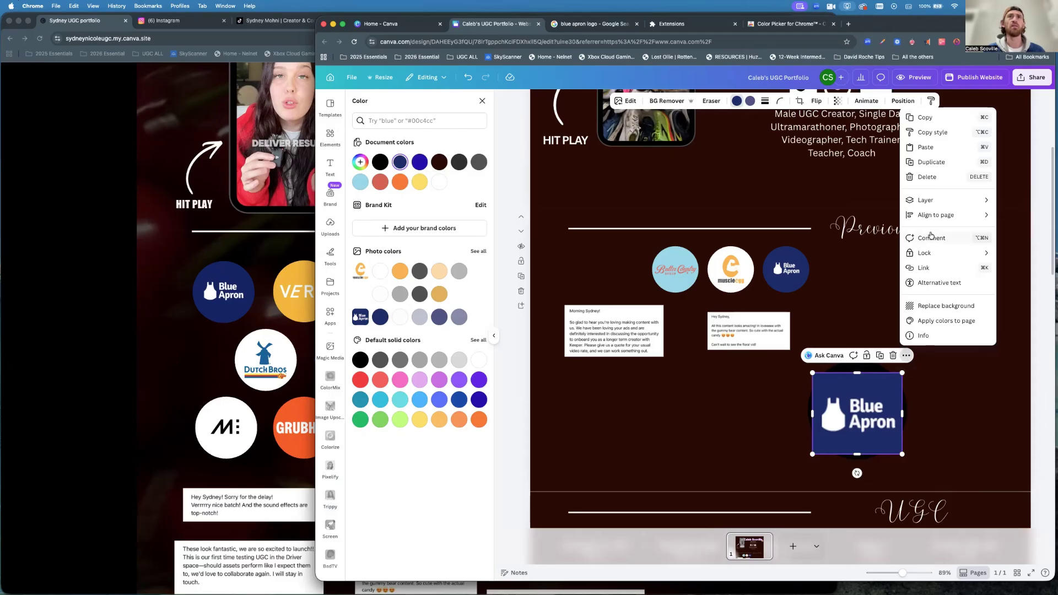
pyautogui.moveTo(926, 201)
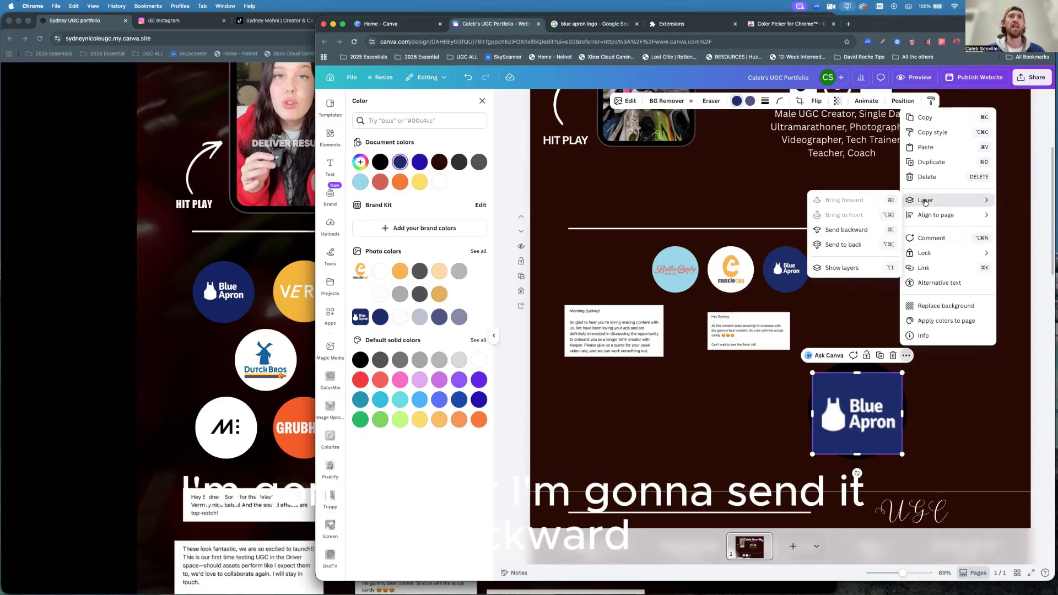
pyautogui.click(846, 231)
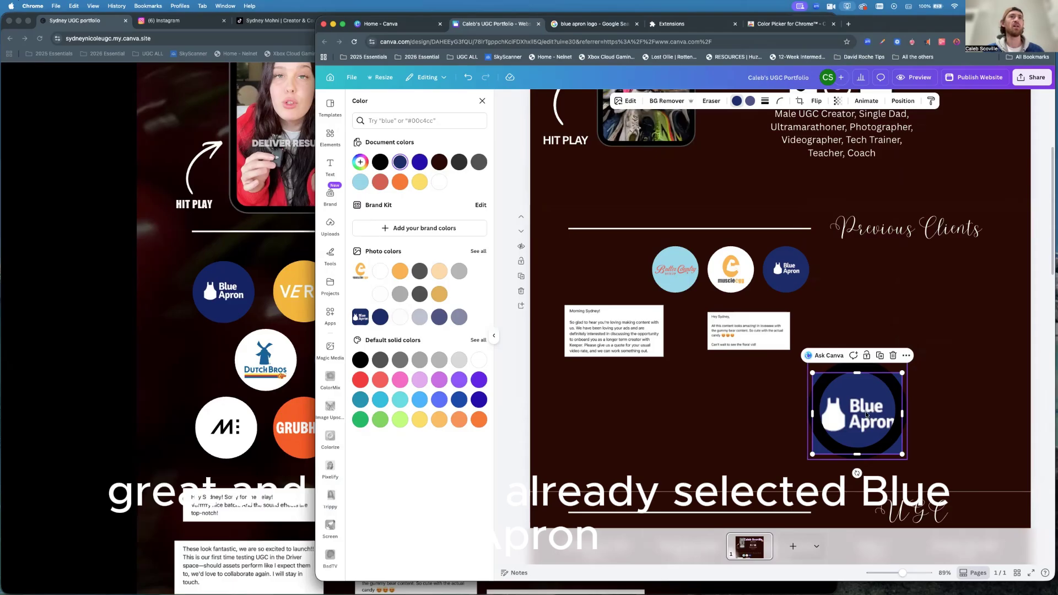
pyautogui.moveTo(866, 412); pyautogui.dragTo(868, 406)
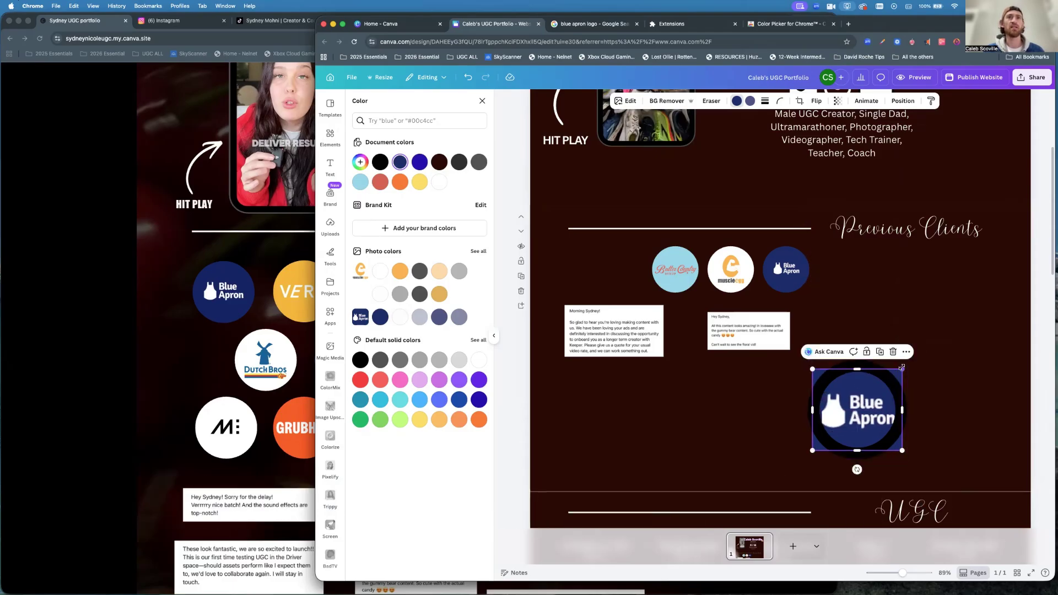
pyautogui.moveTo(902, 368); pyautogui.dragTo(900, 370)
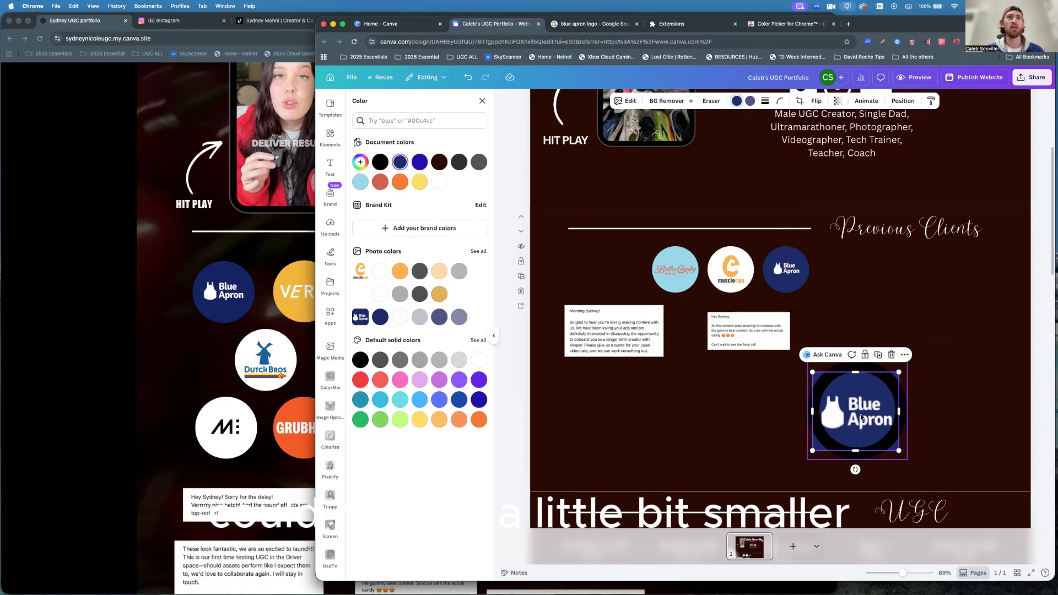
pyautogui.moveTo(861, 413); pyautogui.dragTo(865, 414)
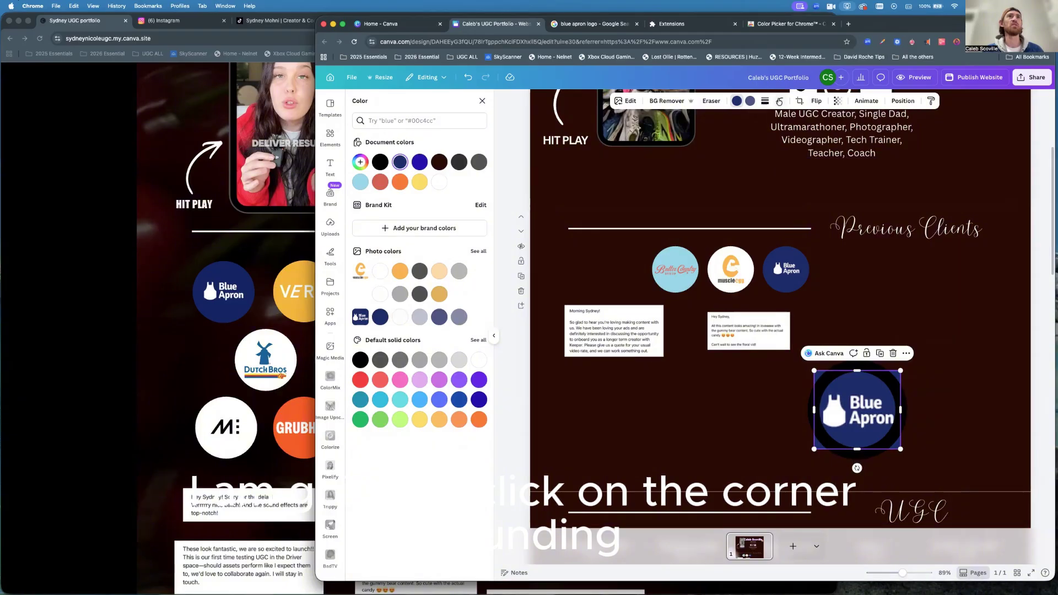
# Set the logo's corner rounding to 70 so it looks round inside the ring.
pyautogui.click(780, 101)
pyautogui.moveTo(742, 135); pyautogui.dragTo(781, 135)
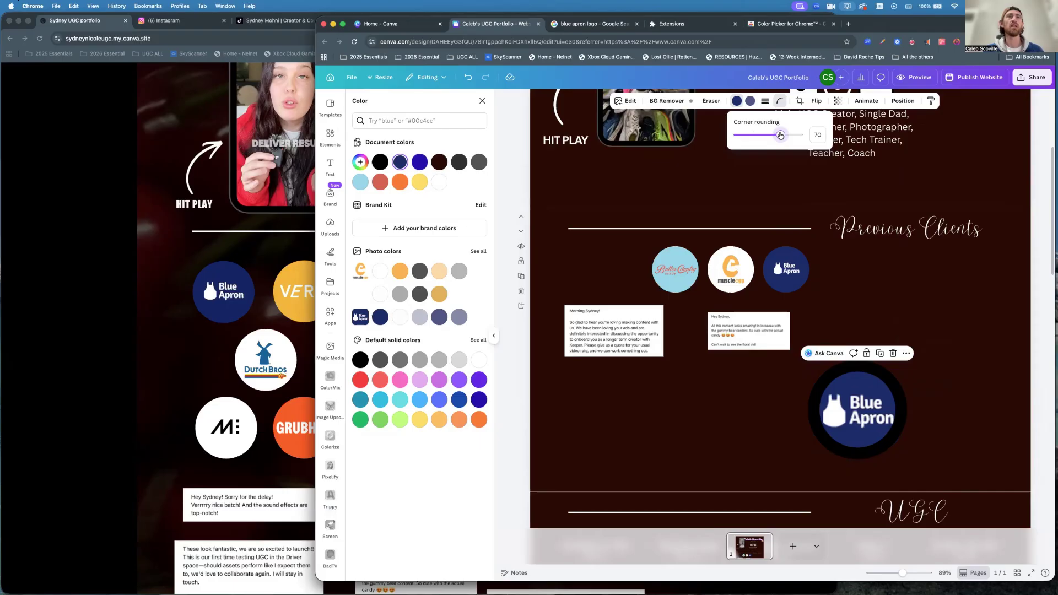
pyautogui.click(855, 369)
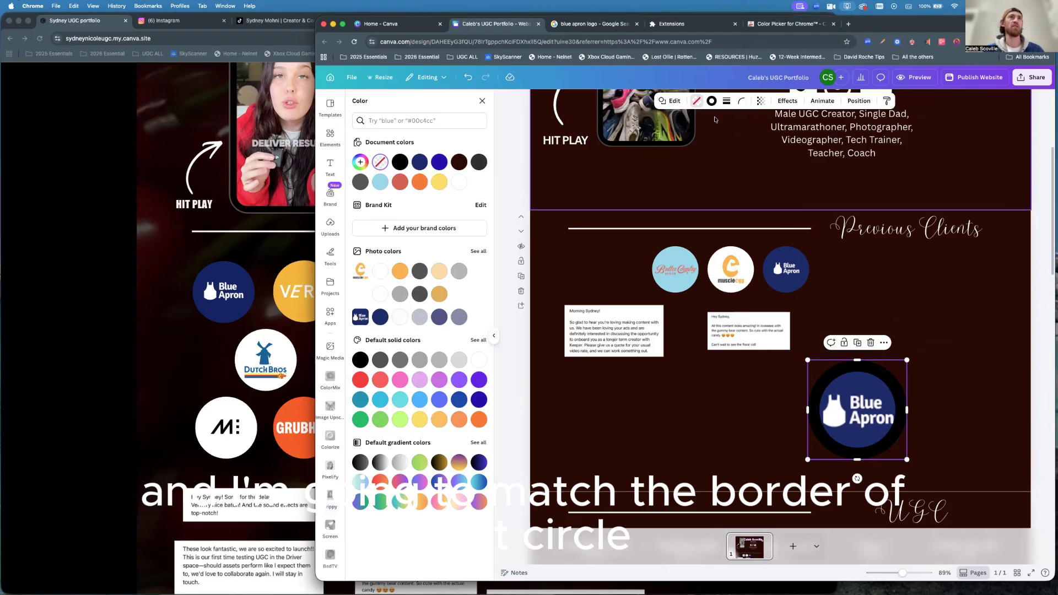
# Give the Blue Apron circle a Dark brown outline and nudge it slightly right.
pyautogui.click(711, 102)
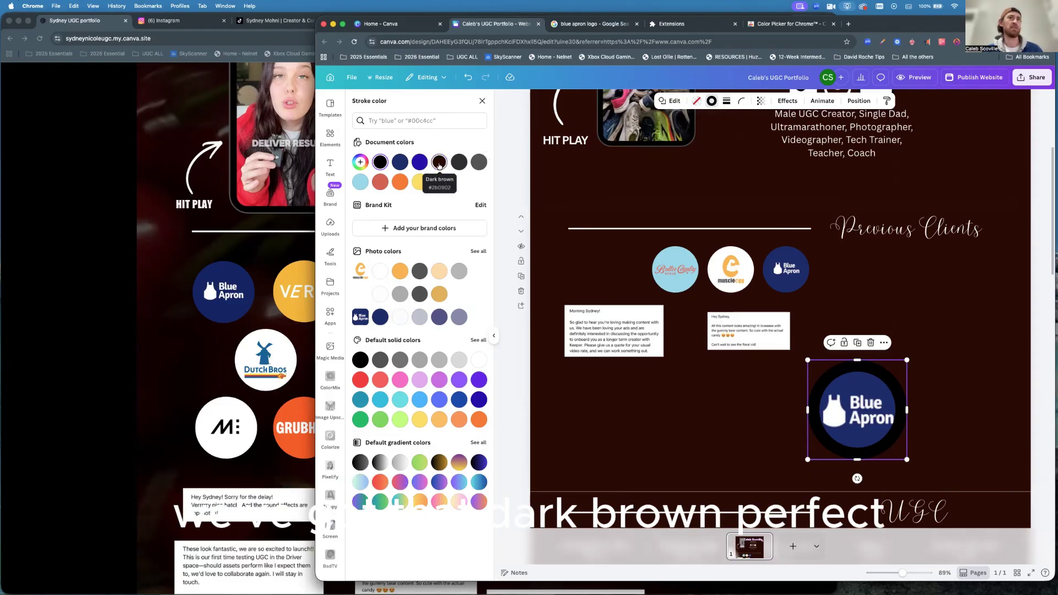
pyautogui.click(439, 162)
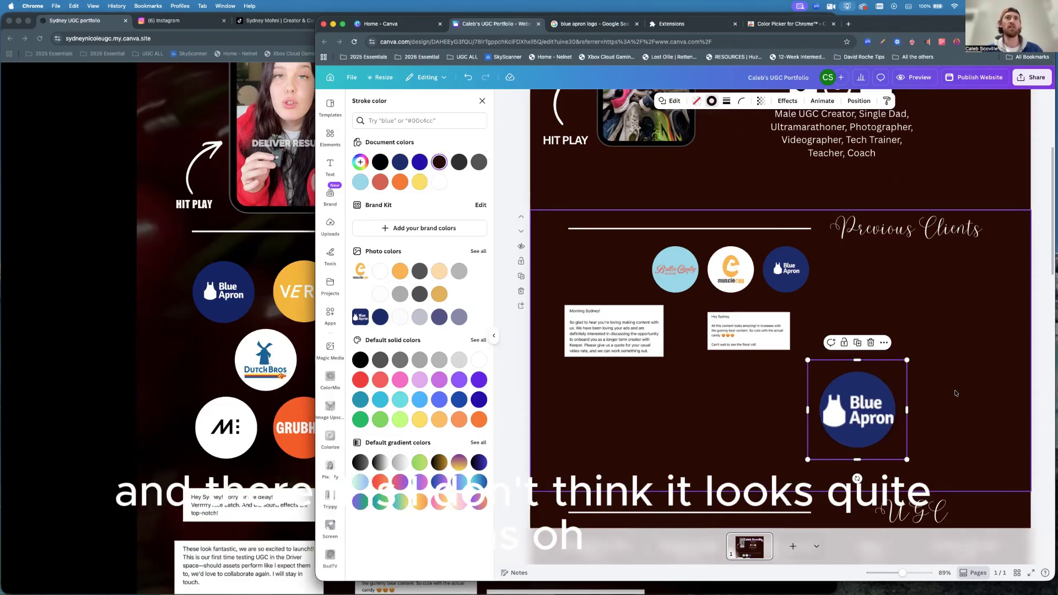
pyautogui.click(771, 397)
pyautogui.moveTo(864, 418); pyautogui.dragTo(859, 418)
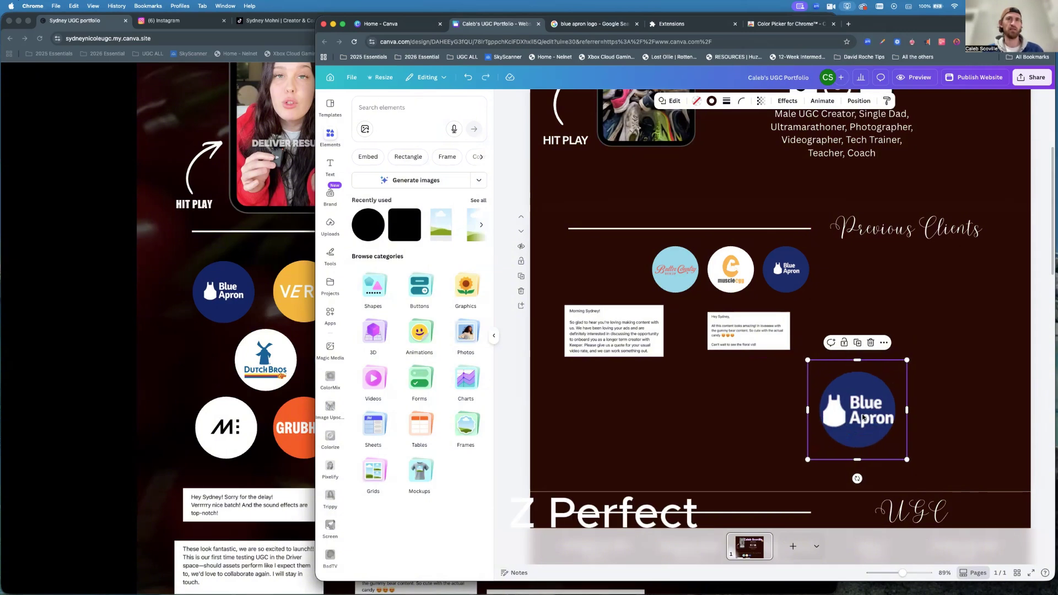
# Group the logo and circle and move the group up beside the other client logos.
pyautogui.moveTo(937, 445); pyautogui.dragTo(817, 353)
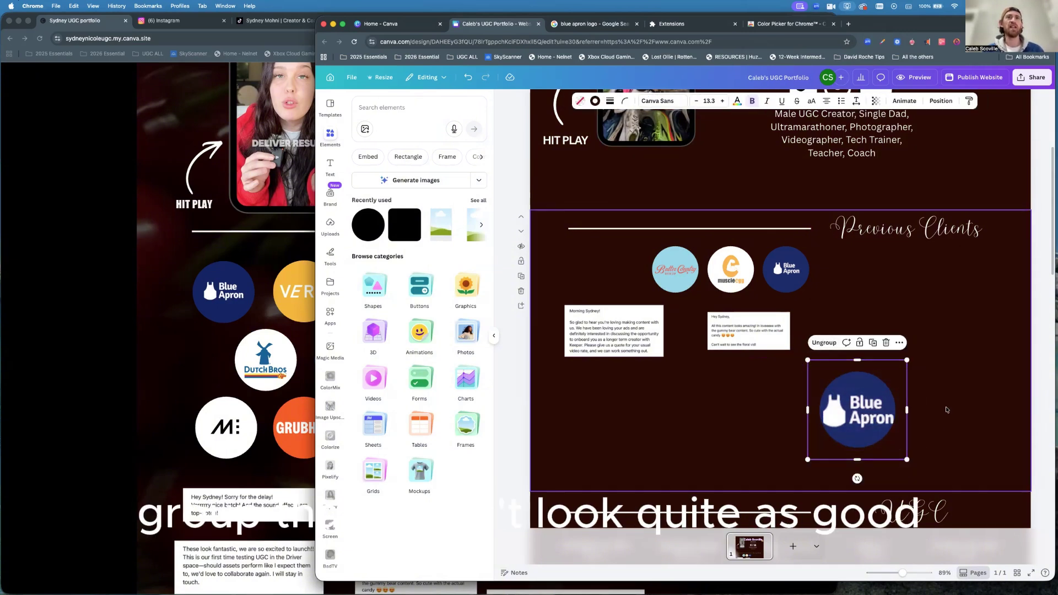
pyautogui.click(866, 422)
pyautogui.moveTo(865, 422); pyautogui.dragTo(869, 299)
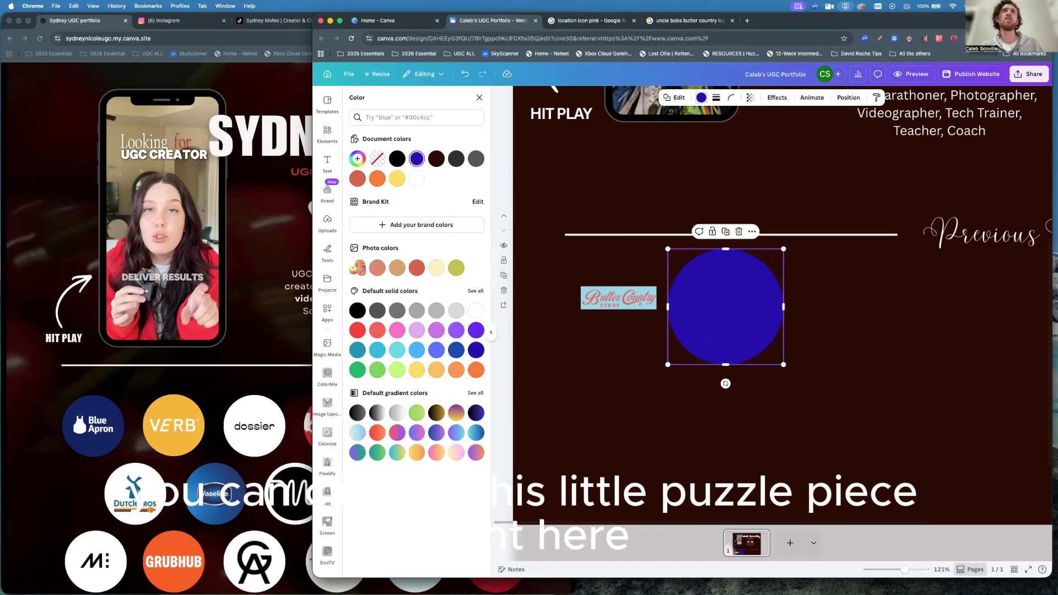
# Open Chrome's Manage Extensions page and the Chrome Web Store, then go back to the Canva portfolio.
pyautogui.click(969, 38)
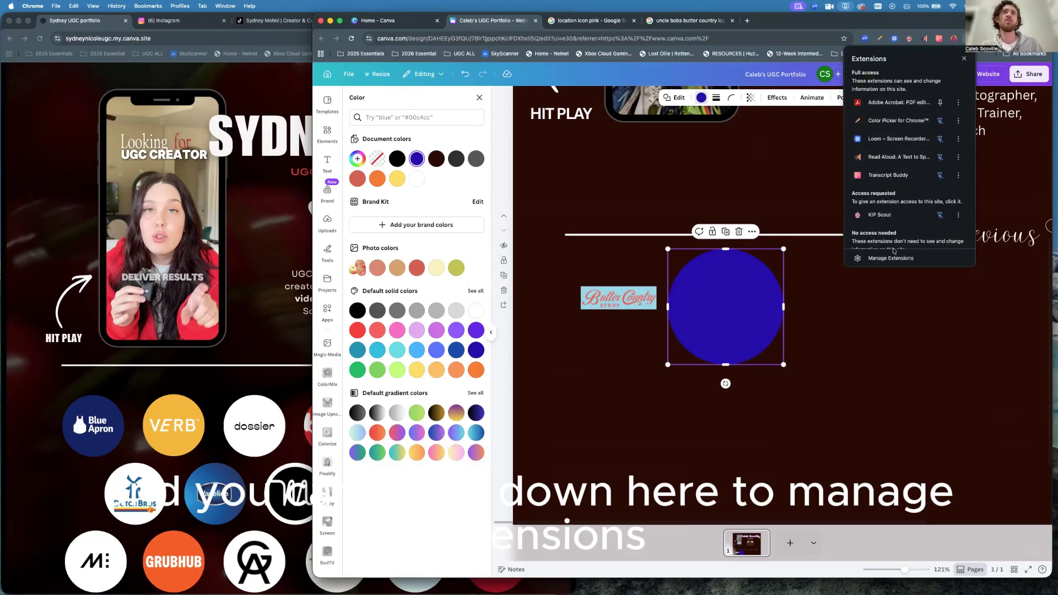
pyautogui.click(891, 259)
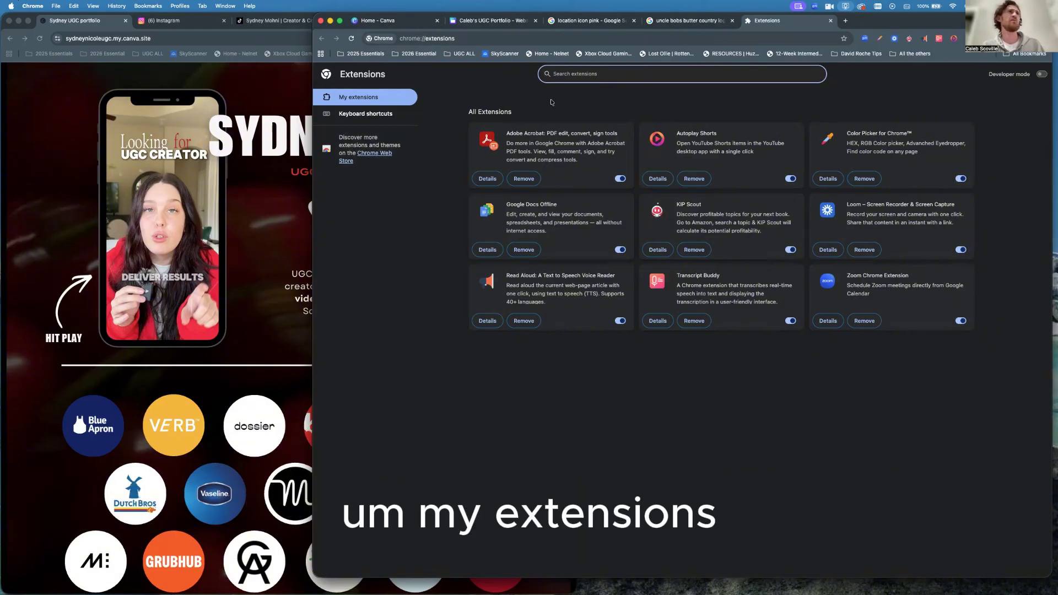
pyautogui.click(365, 153)
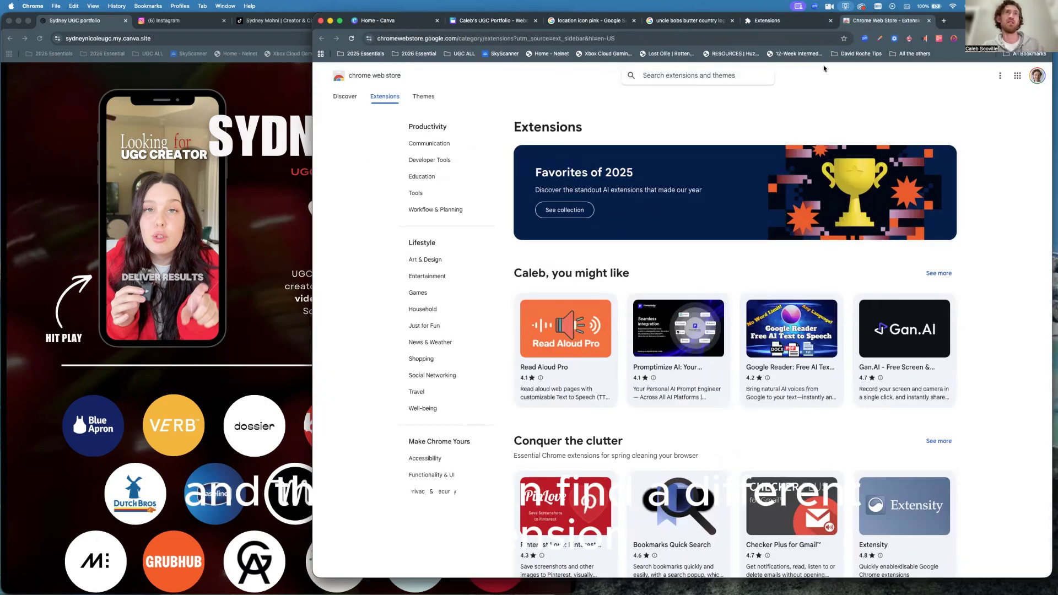
pyautogui.click(486, 22)
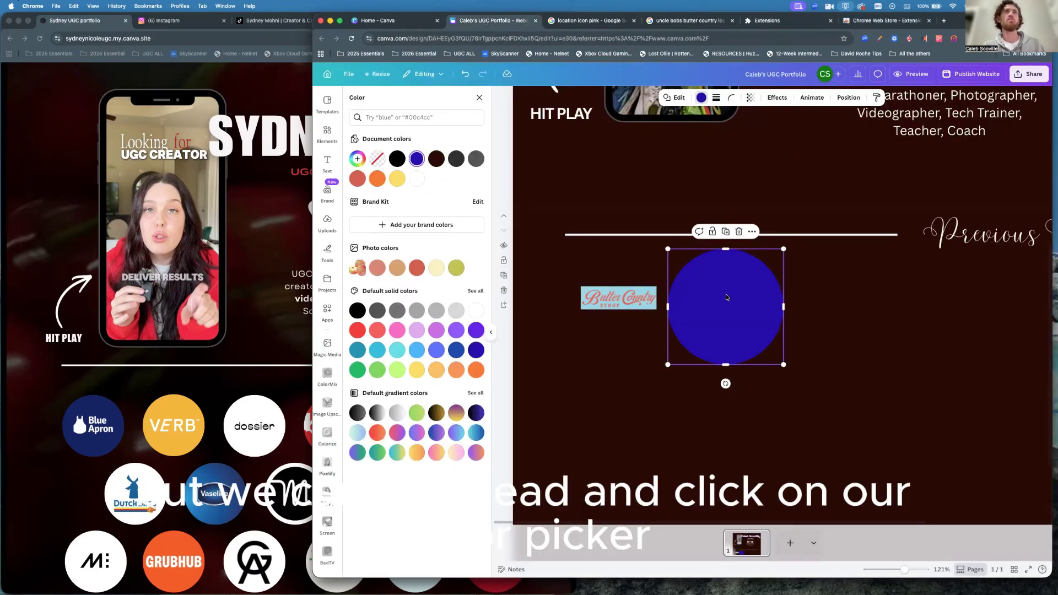
# Sample the reference site's light-blue circle with Color Picker and copy hex #94d7e9.
pyautogui.click(880, 39)
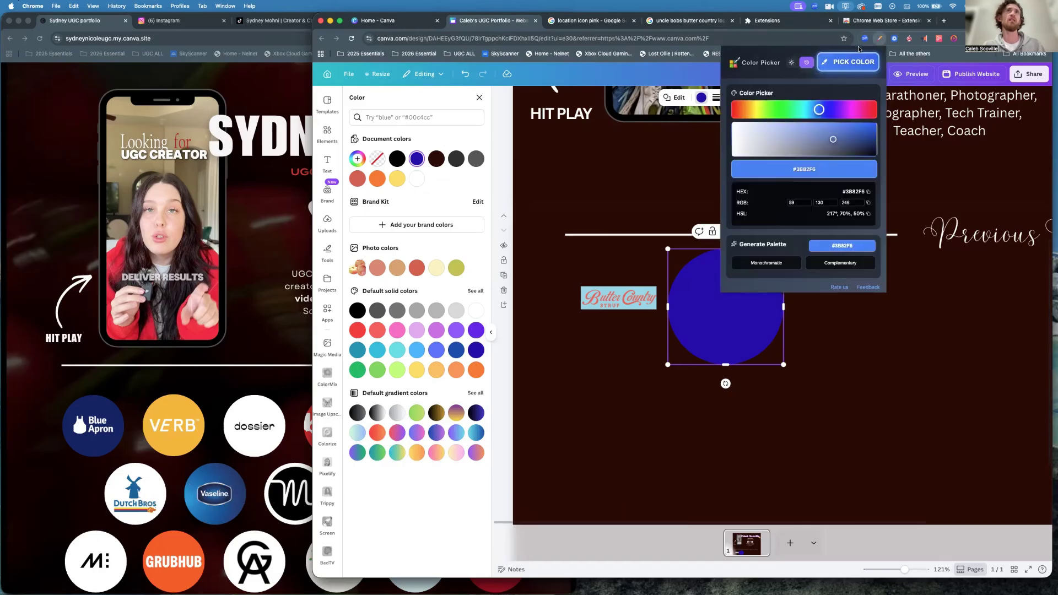
pyautogui.click(845, 62)
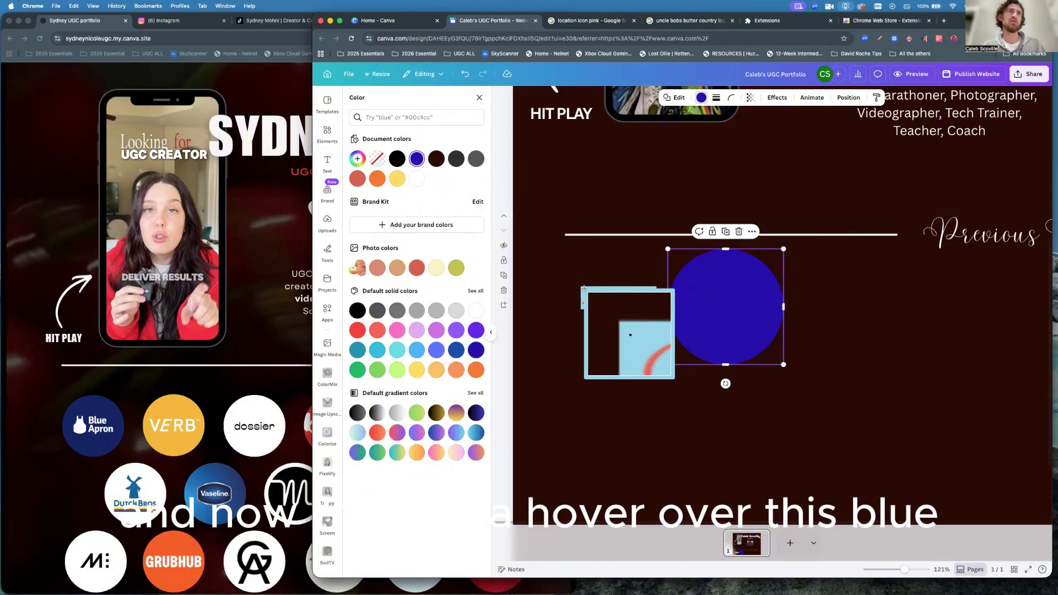
pyautogui.click(584, 288)
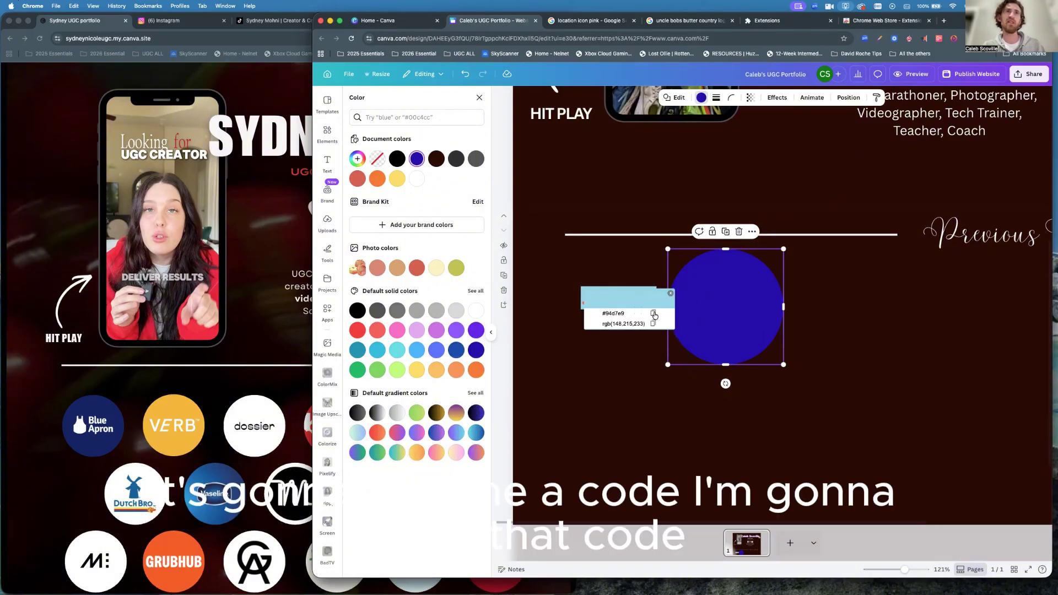
pyautogui.click(654, 314)
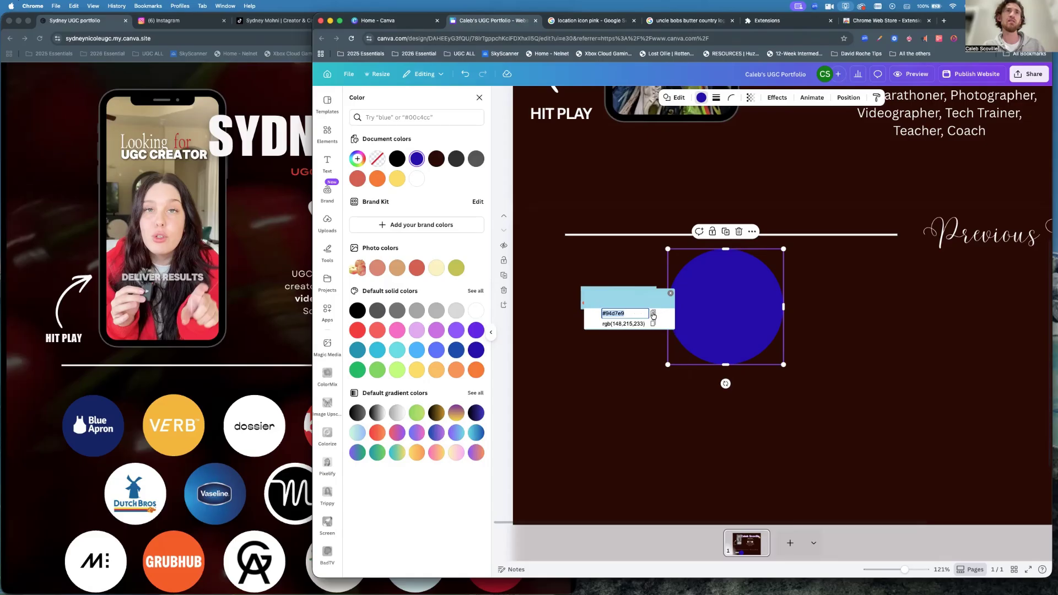
pyautogui.click(653, 315)
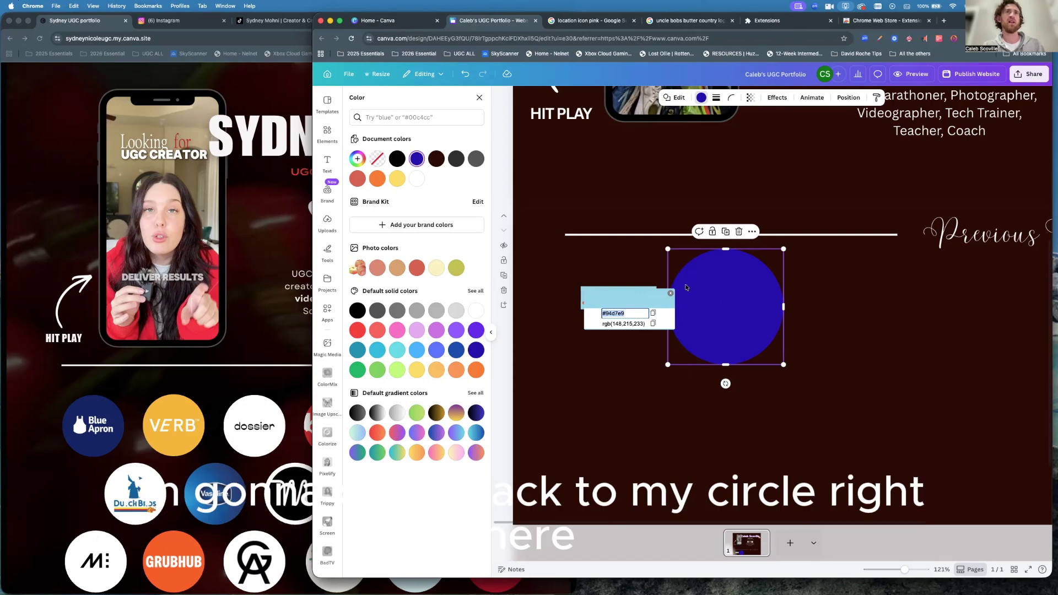
pyautogui.click(671, 295)
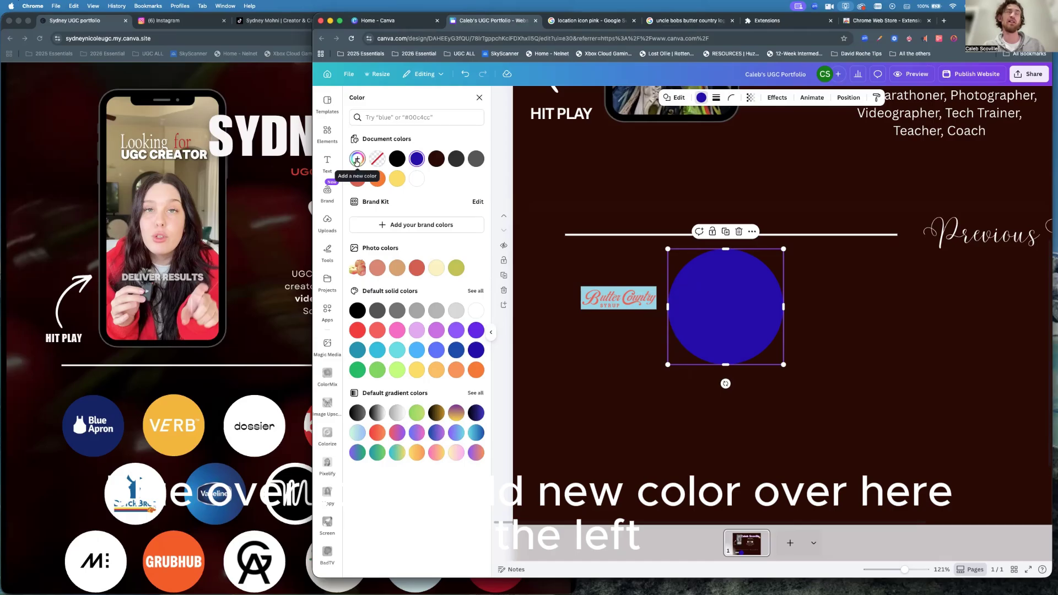
# Fill the circle with the new colour #94D7E9 and drag the Butter Country logo onto it.
pyautogui.click(357, 161)
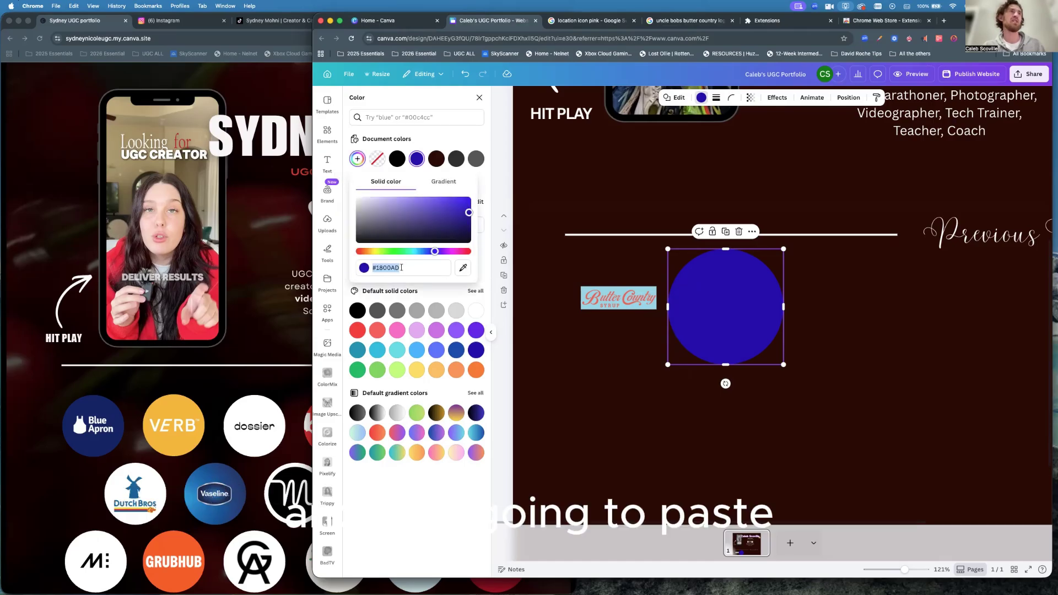
pyautogui.press('super+v')
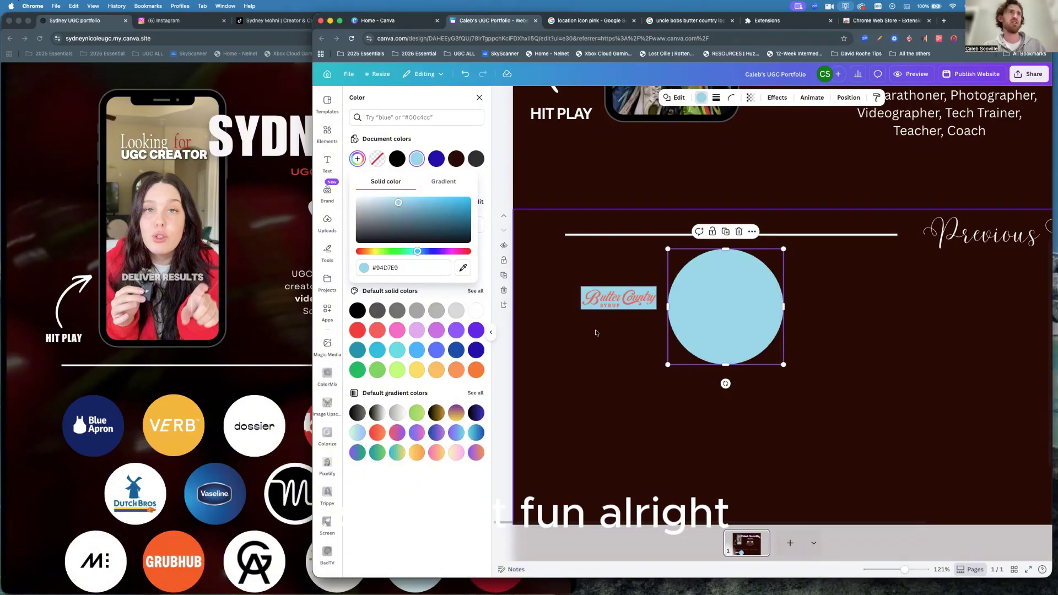
pyautogui.click(562, 332)
pyautogui.moveTo(609, 299); pyautogui.dragTo(718, 308)
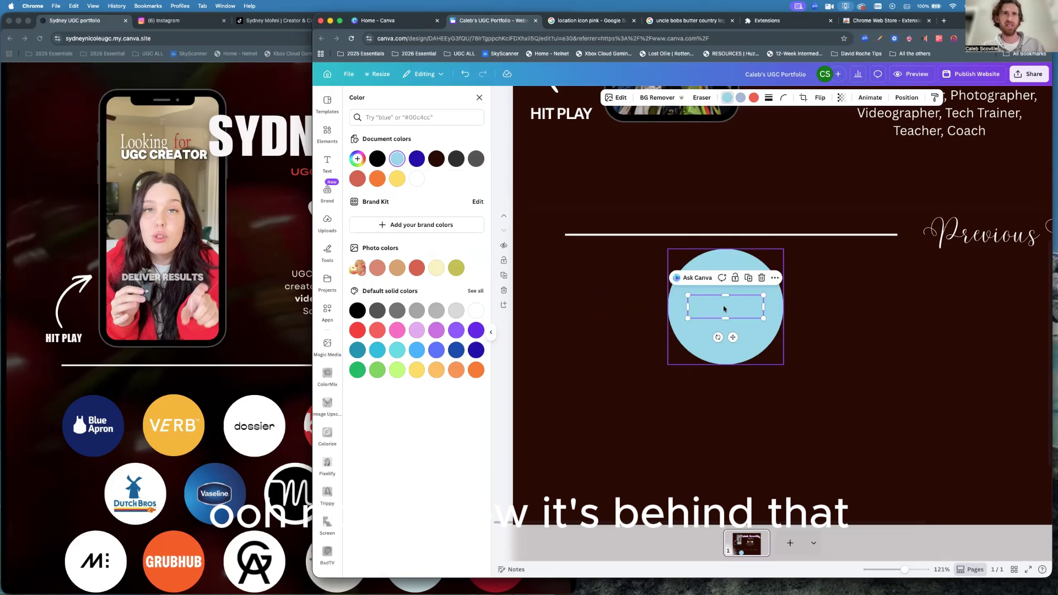
# Bring the Butter Country logo in front of the circle and enlarge it.
pyautogui.click(775, 278)
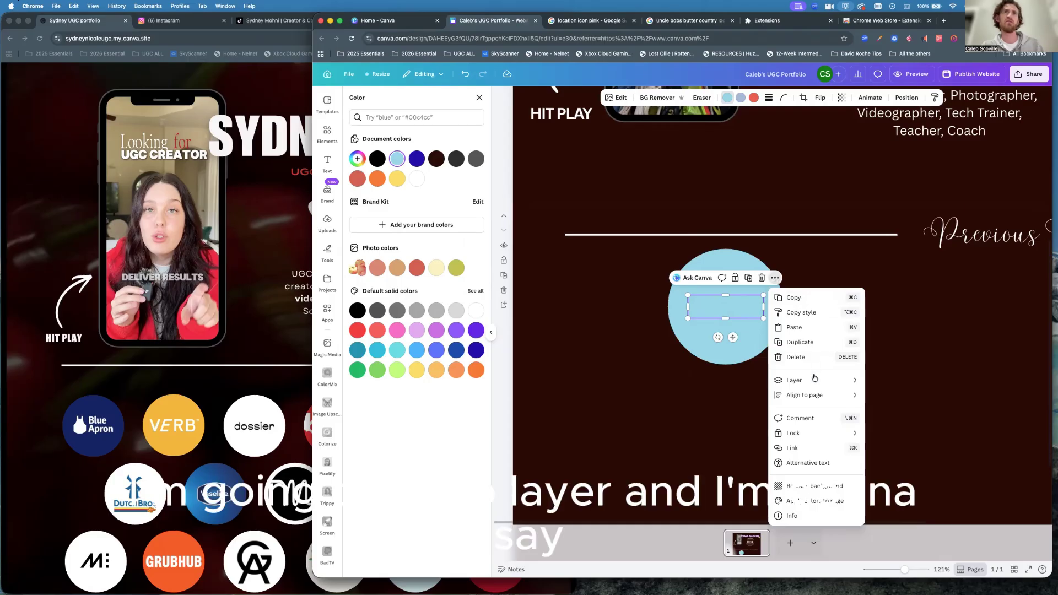
pyautogui.moveTo(815, 381)
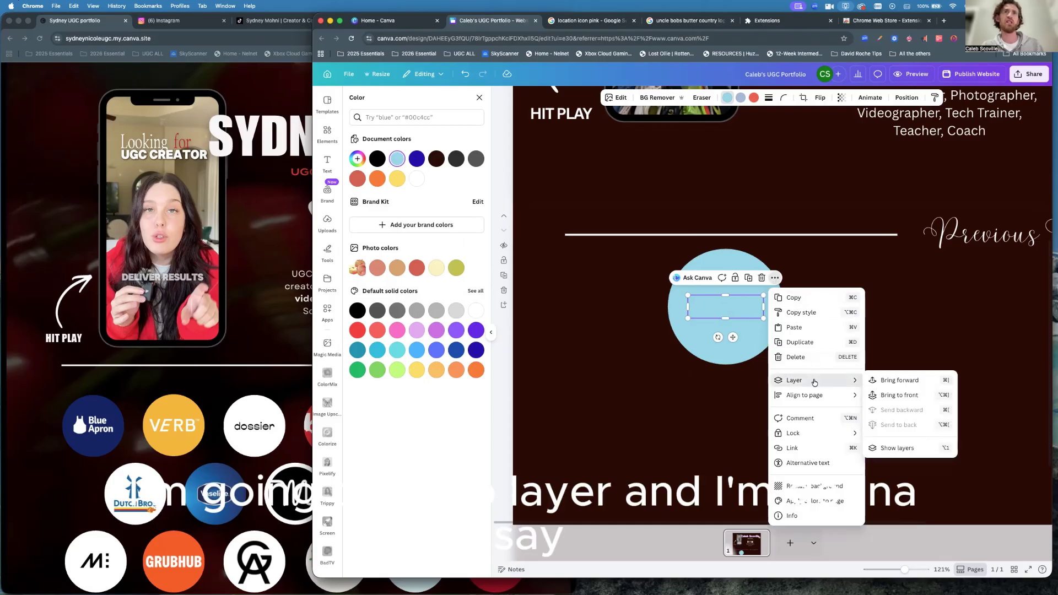
pyautogui.click(900, 395)
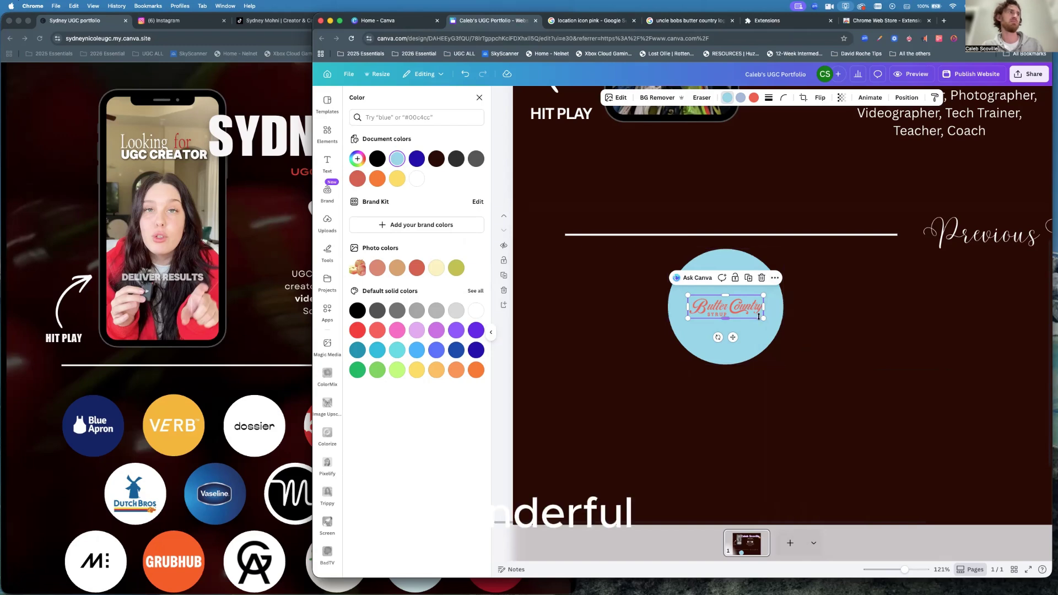
pyautogui.moveTo(764, 318); pyautogui.dragTo(777, 322)
pyautogui.moveTo(688, 296); pyautogui.dragTo(728, 306)
pyautogui.click(816, 333)
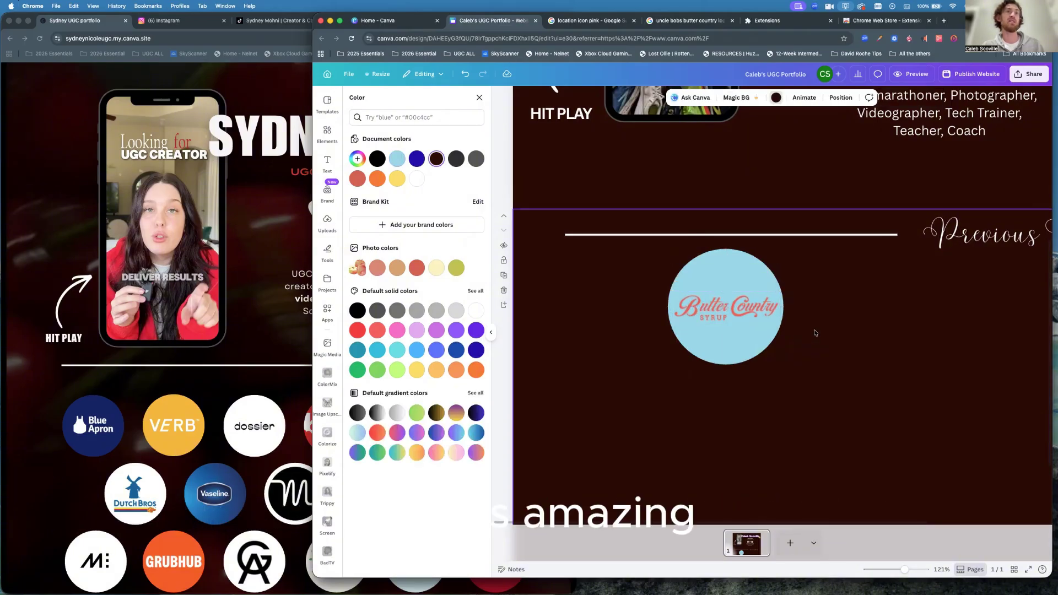
# Group the logo with its circle, shrink the group to 127×127, and place it below the line.
pyautogui.moveTo(785, 353); pyautogui.dragTo(630, 272)
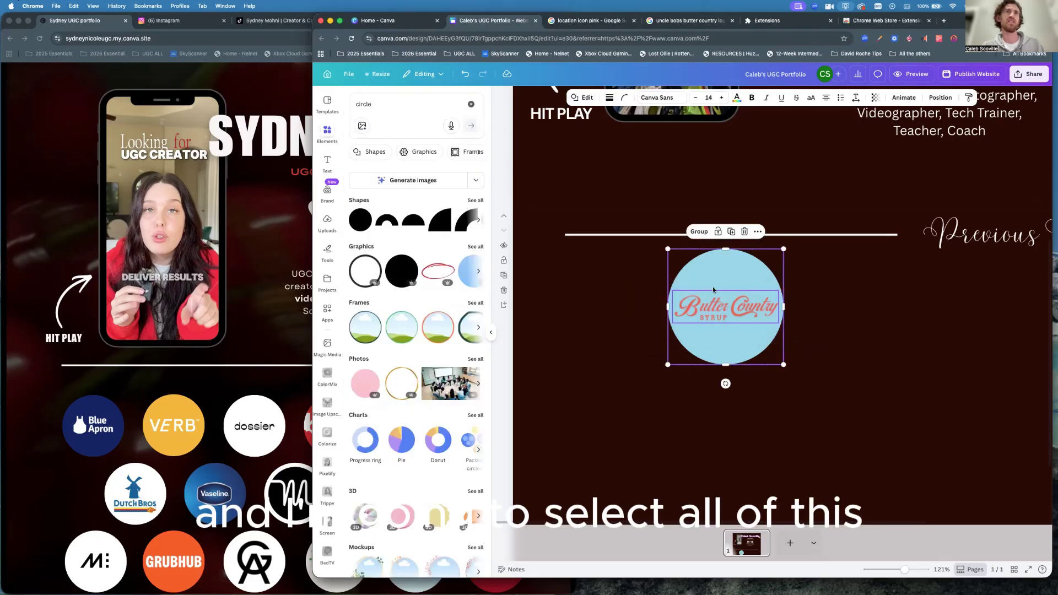
pyautogui.click(699, 232)
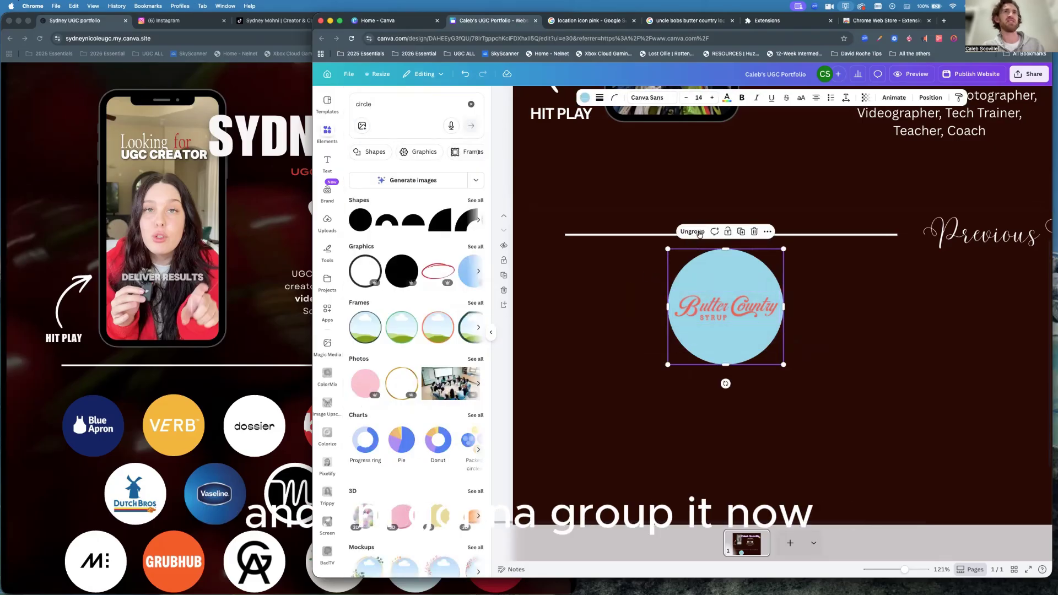
pyautogui.moveTo(785, 249); pyautogui.dragTo(736, 302)
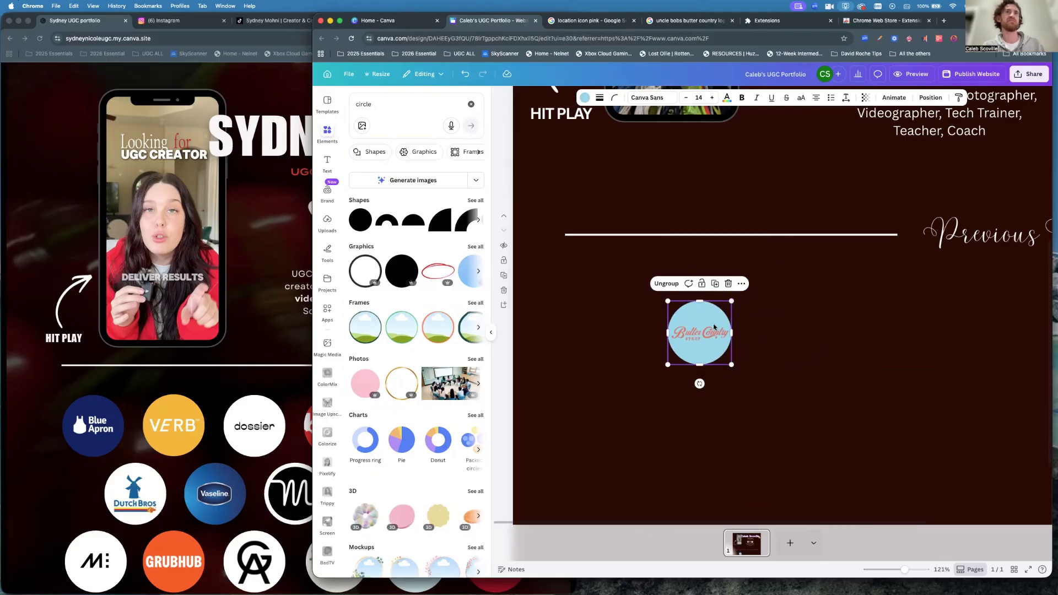
pyautogui.moveTo(701, 342); pyautogui.dragTo(713, 297)
pyautogui.click(780, 306)
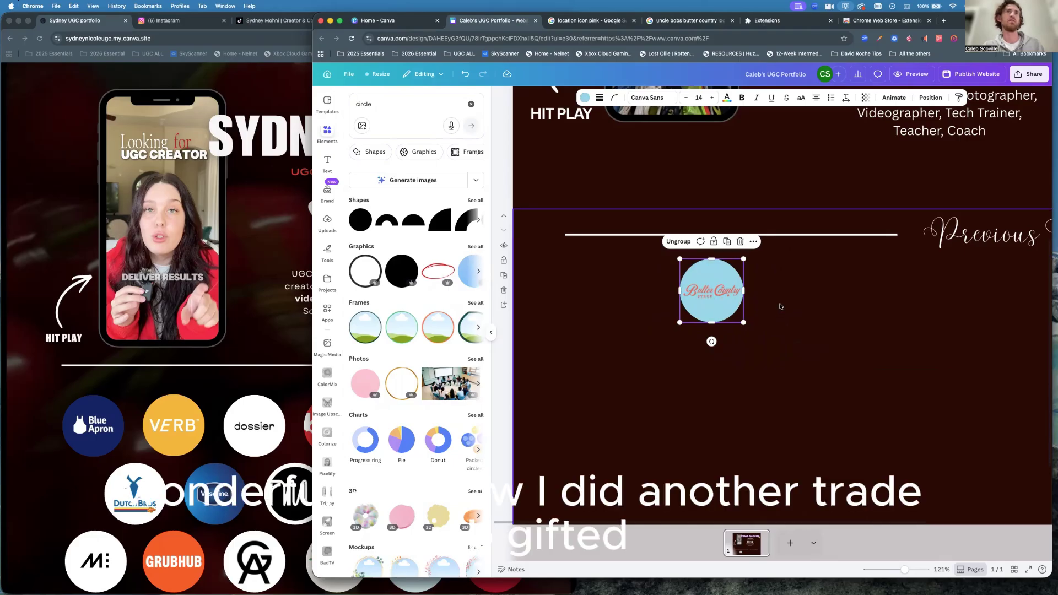
pyautogui.click(943, 21)
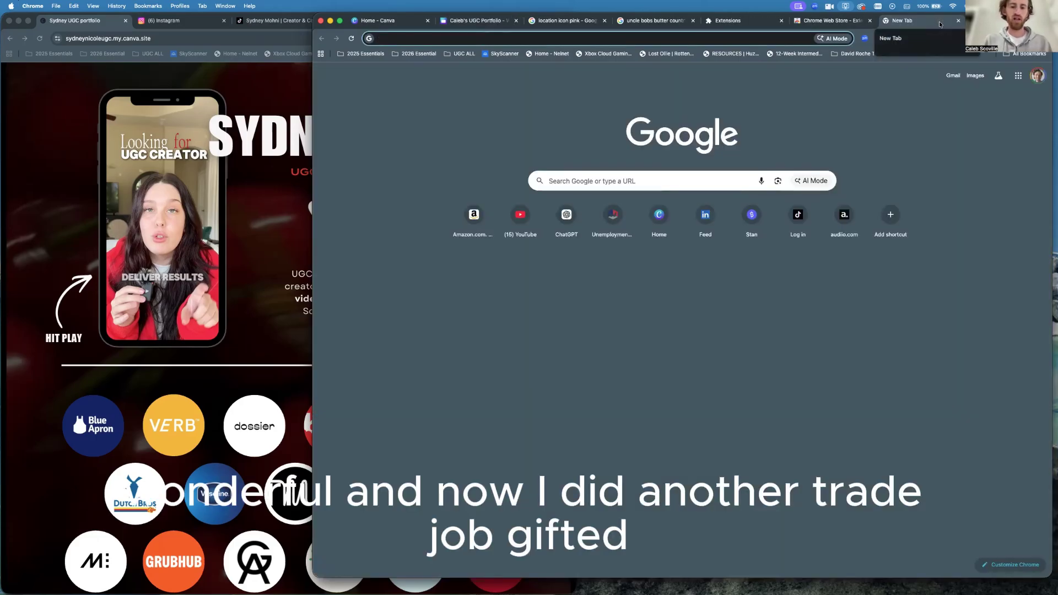
# Search Google Images for 'muscleegg logo' and screenshot the top-left logo result.
pyautogui.write('muscle')
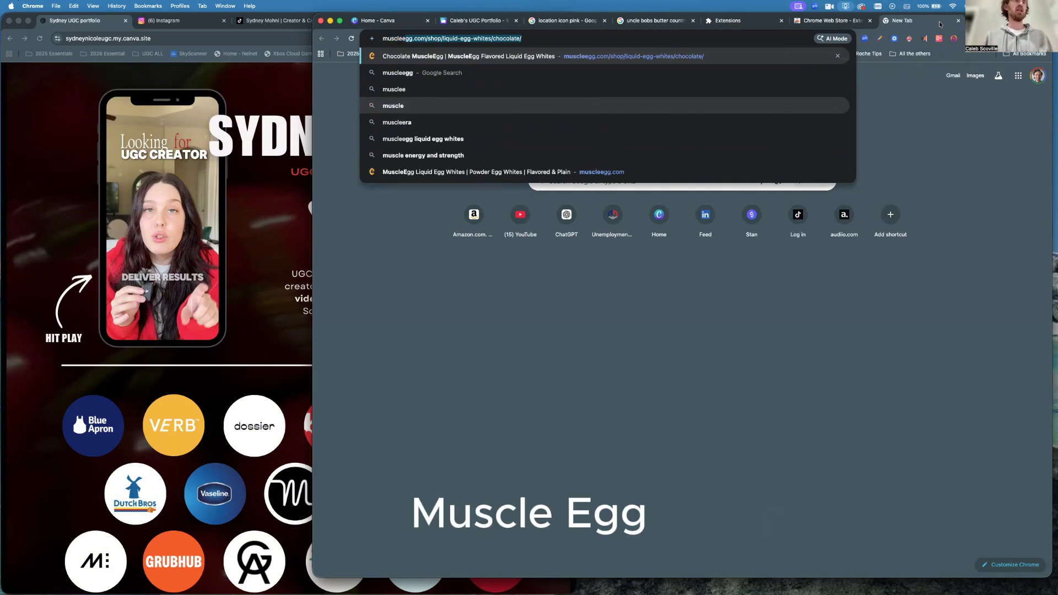
pyautogui.write('egg')
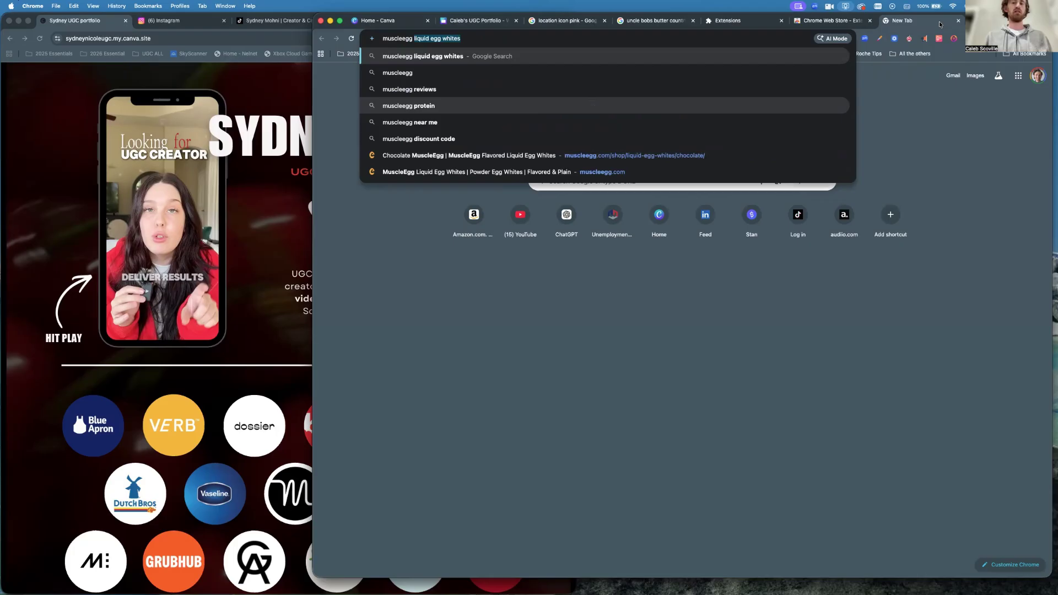
pyautogui.write(' logo')
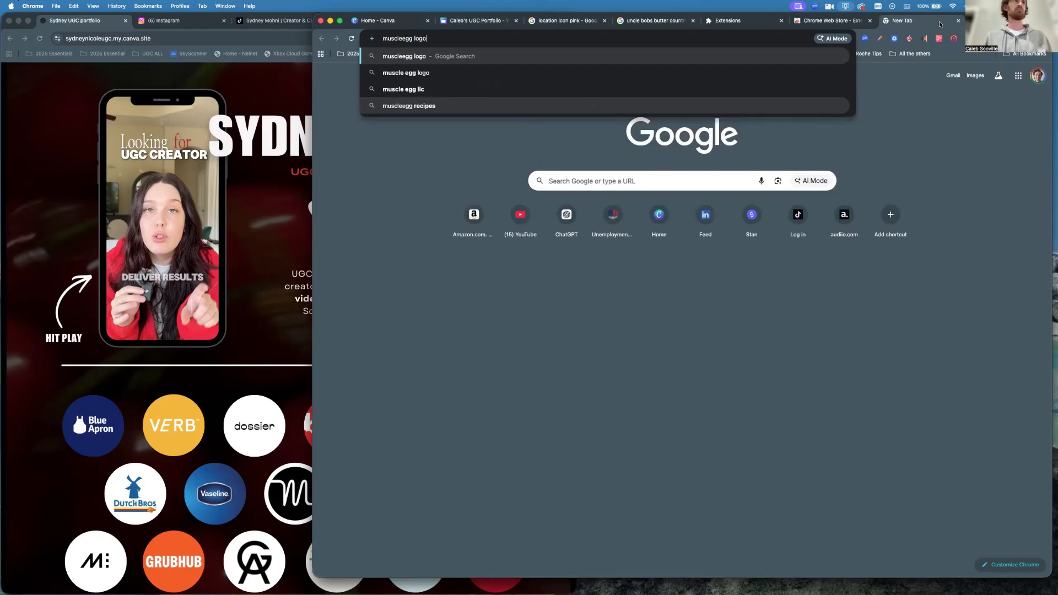
pyautogui.press('Return')
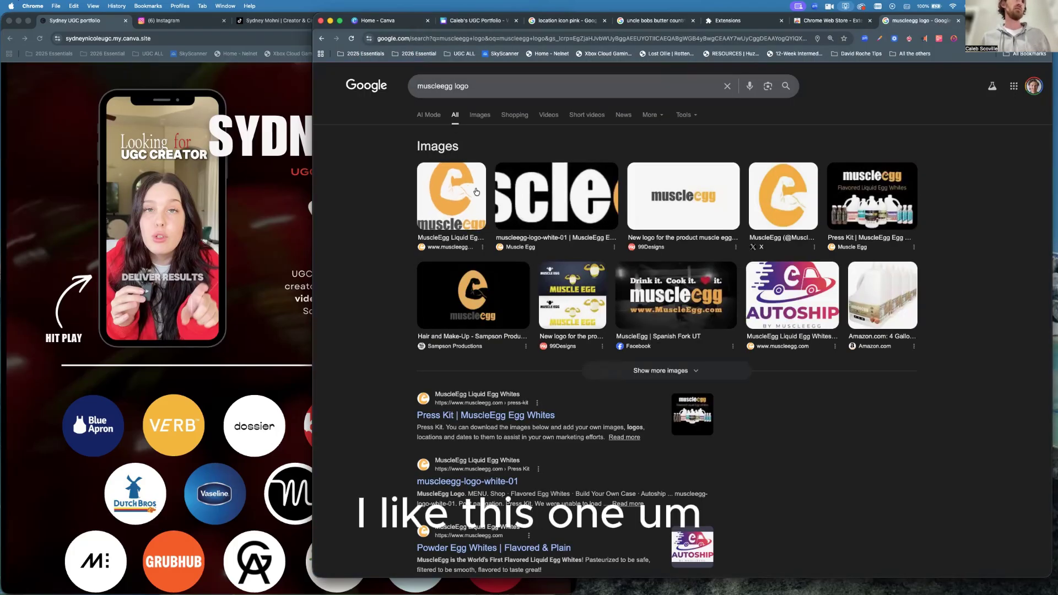
pyautogui.click(484, 116)
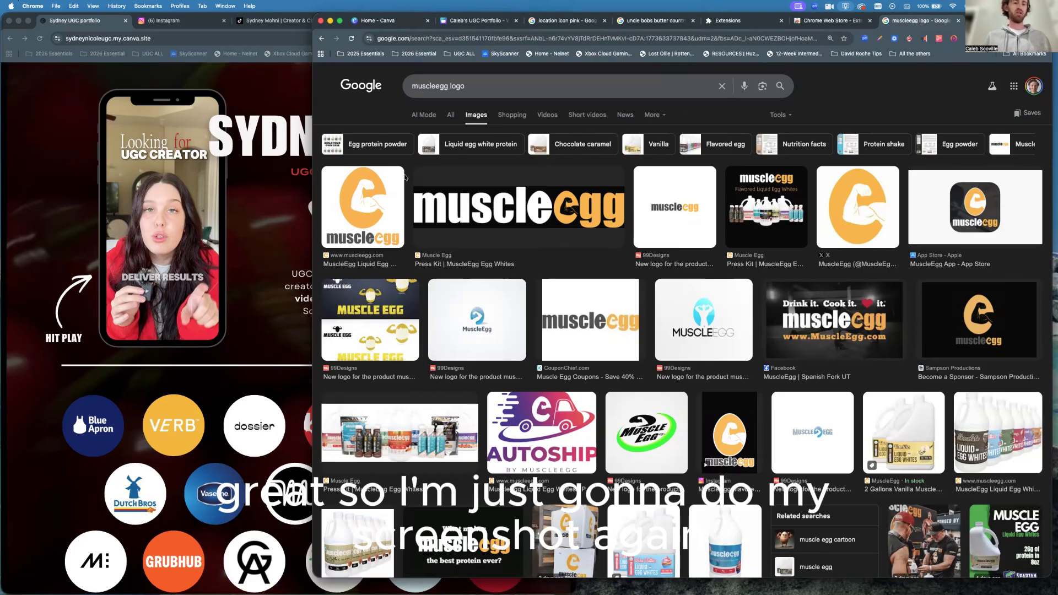
pyautogui.press('super+shift+4')
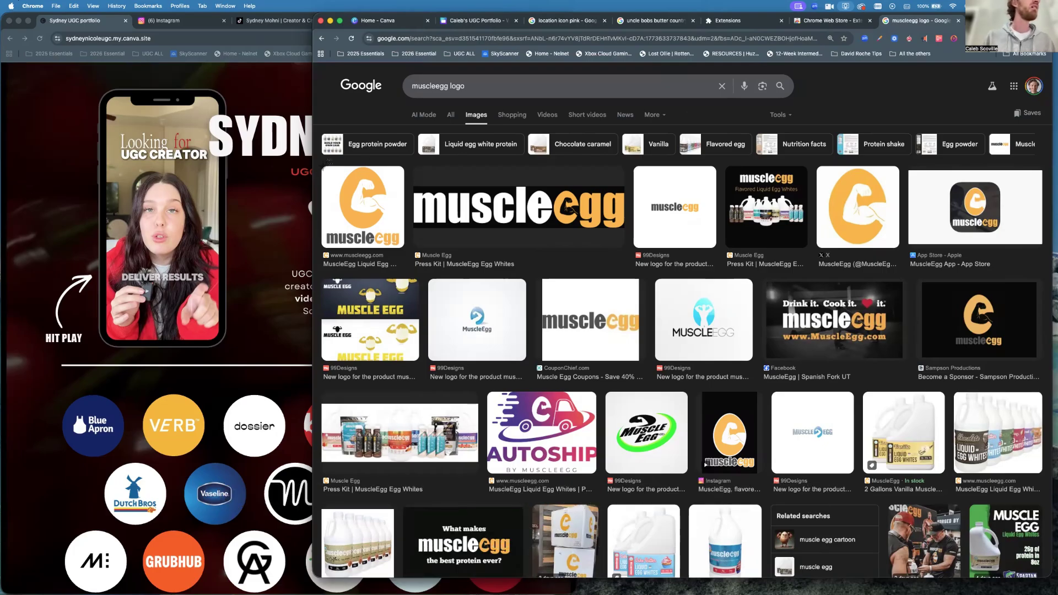
pyautogui.moveTo(327, 165)
pyautogui.mouseDown()
pyautogui.moveTo(388, 208)
pyautogui.moveTo(401, 245)
pyautogui.mouseUp()
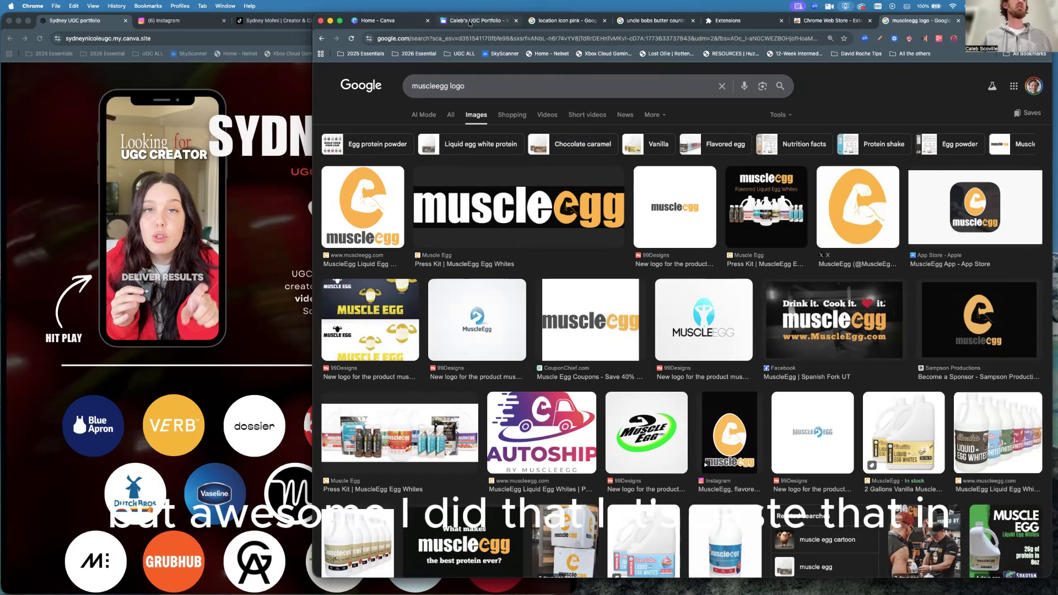
# Paste the captured muscleegg logo into the design, shrink it, and place it beside the Butter Country circle.
pyautogui.click(470, 21)
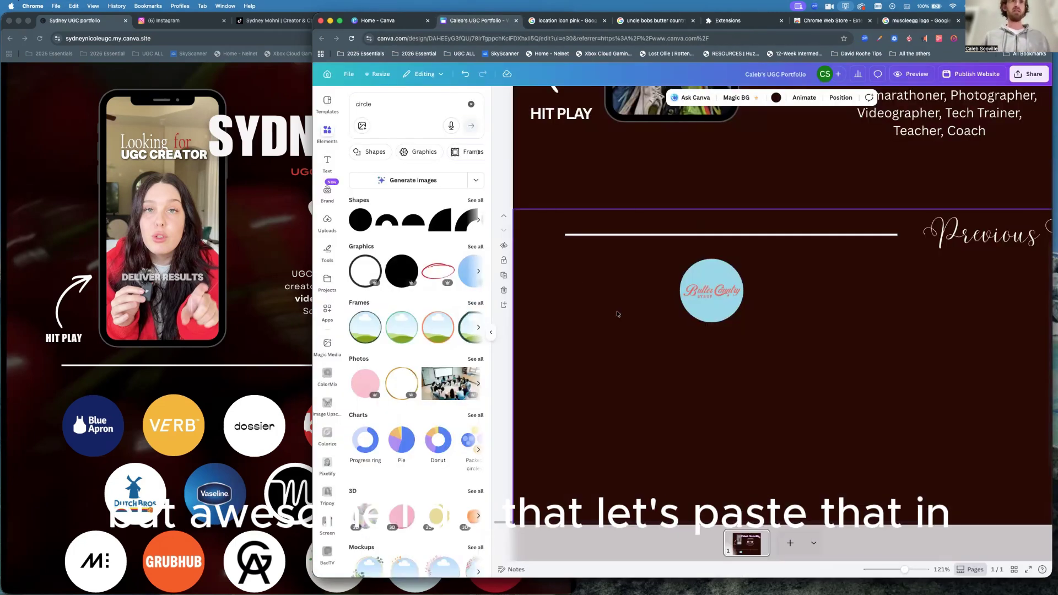
pyautogui.press('super+v')
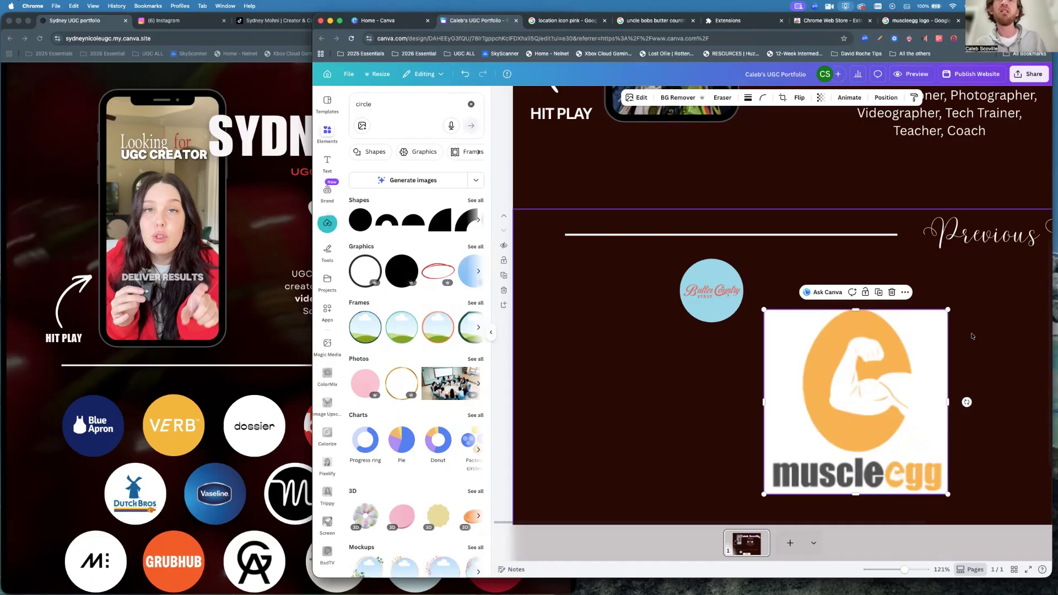
pyautogui.click(973, 336)
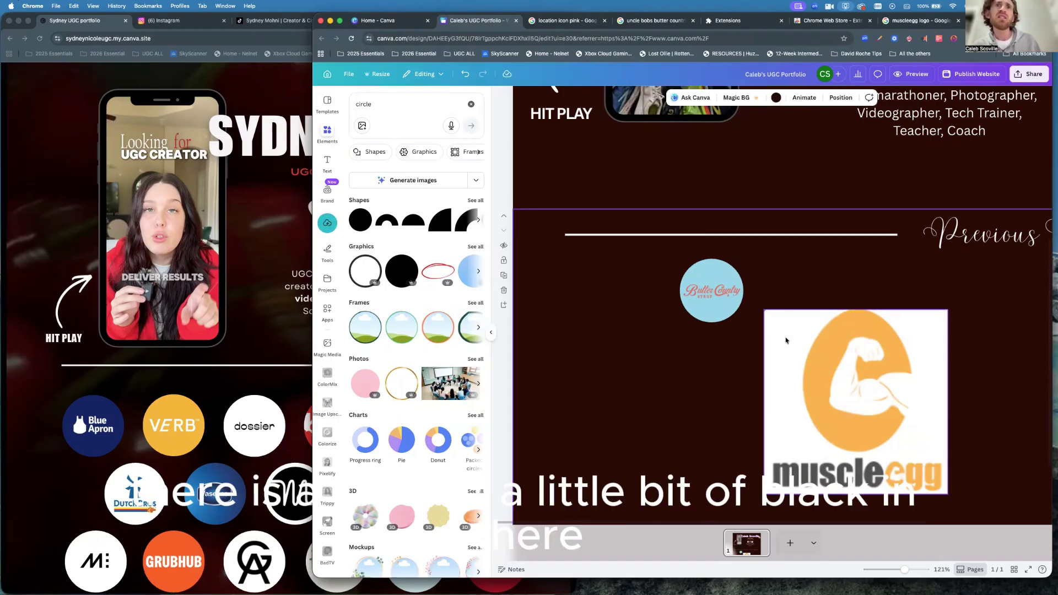
pyautogui.click(942, 321)
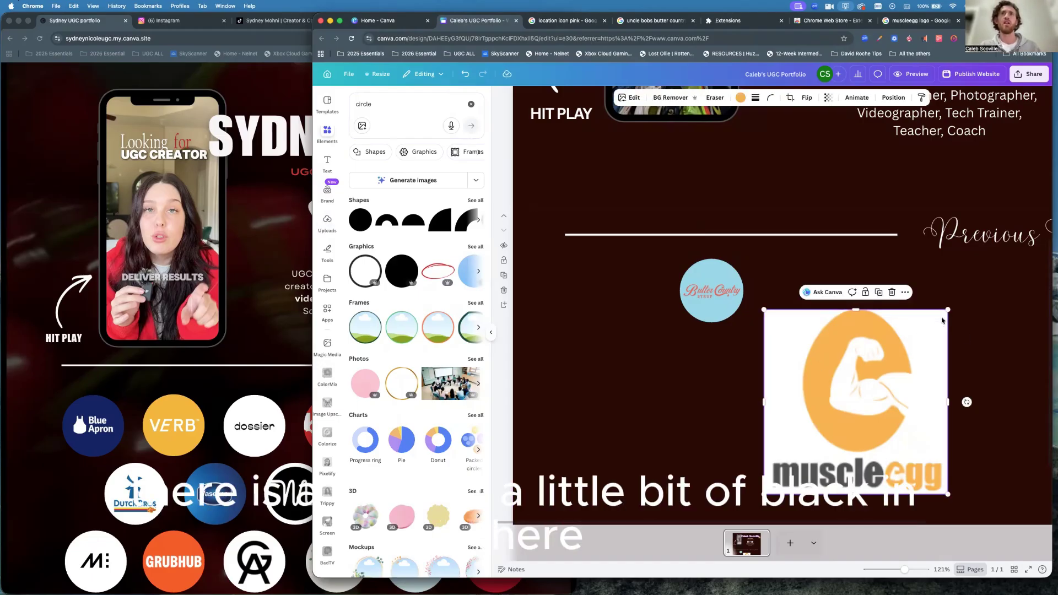
pyautogui.moveTo(948, 310); pyautogui.dragTo(928, 333)
pyautogui.moveTo(834, 446); pyautogui.dragTo(808, 286)
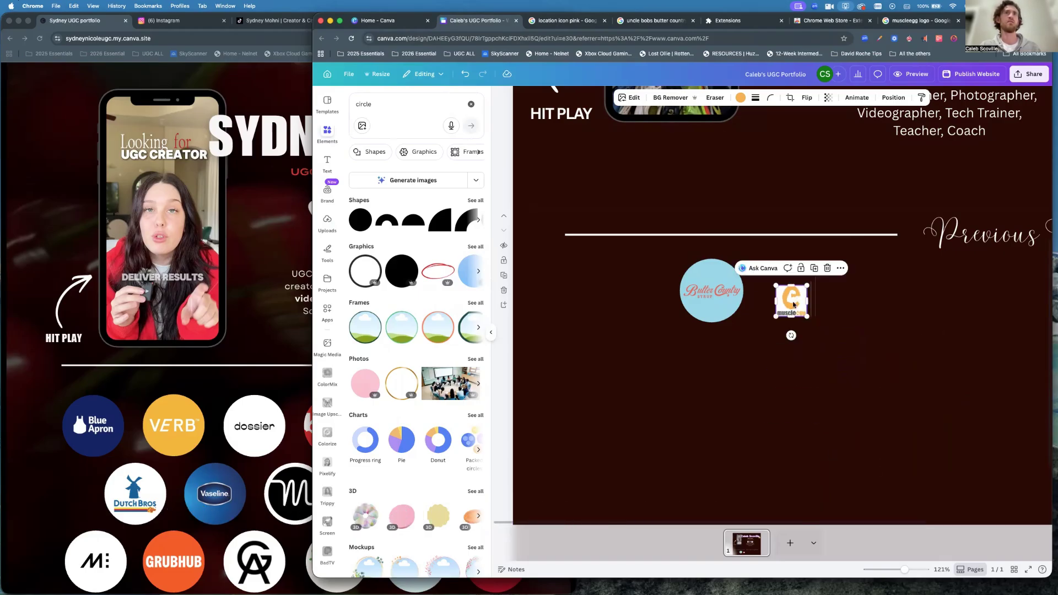
# Add a white circle shape and move the muscleegg logo onto it.
pyautogui.click(359, 218)
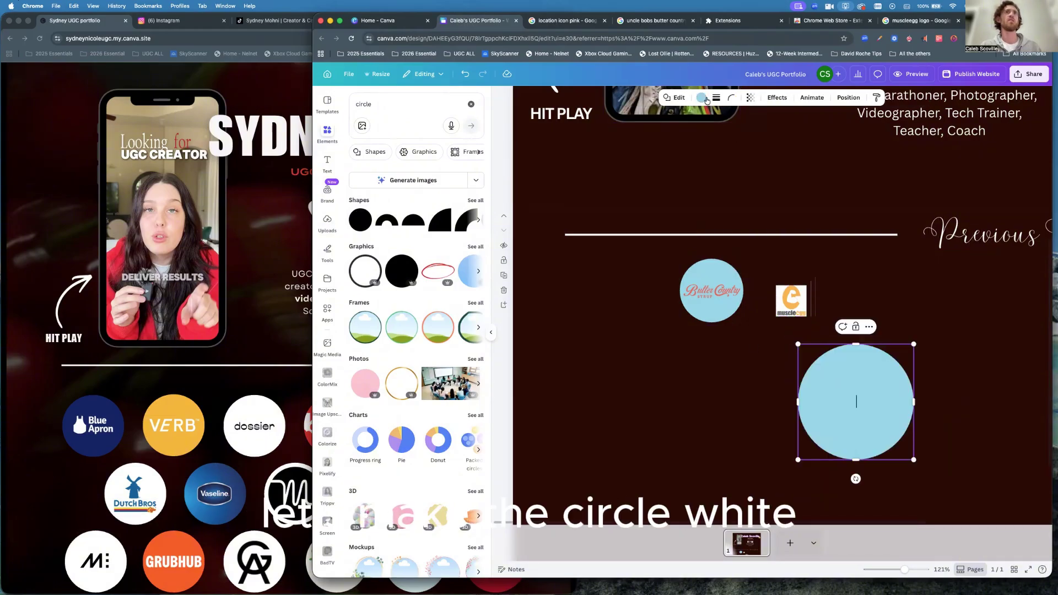
pyautogui.click(702, 98)
pyautogui.click(438, 179)
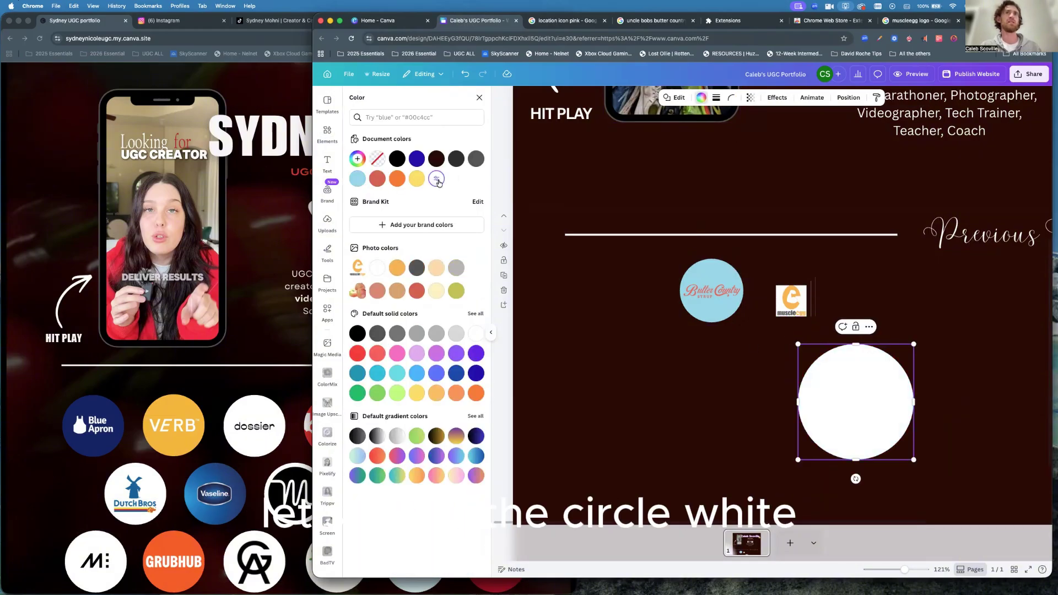
pyautogui.moveTo(784, 306); pyautogui.dragTo(848, 406)
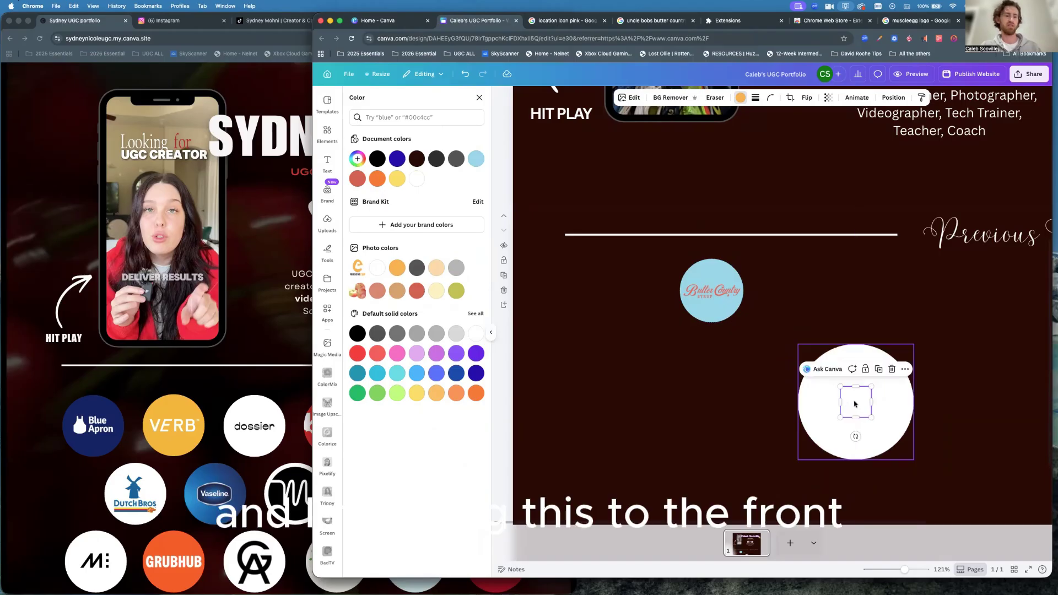
# Bring the logo in front of the white circle and enlarge it to about 141×142.
pyautogui.click(905, 369)
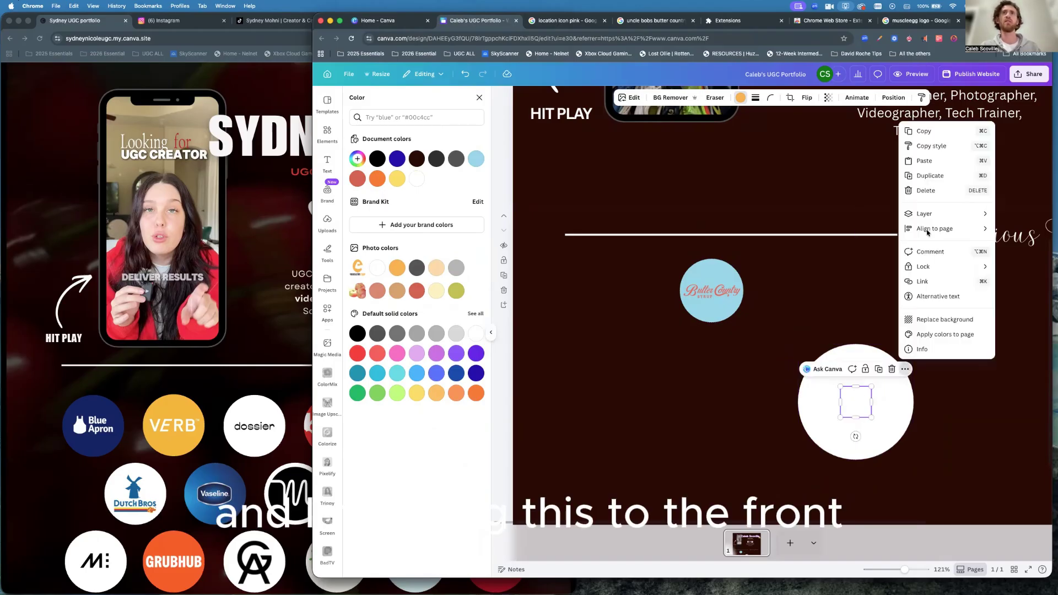
pyautogui.moveTo(926, 214)
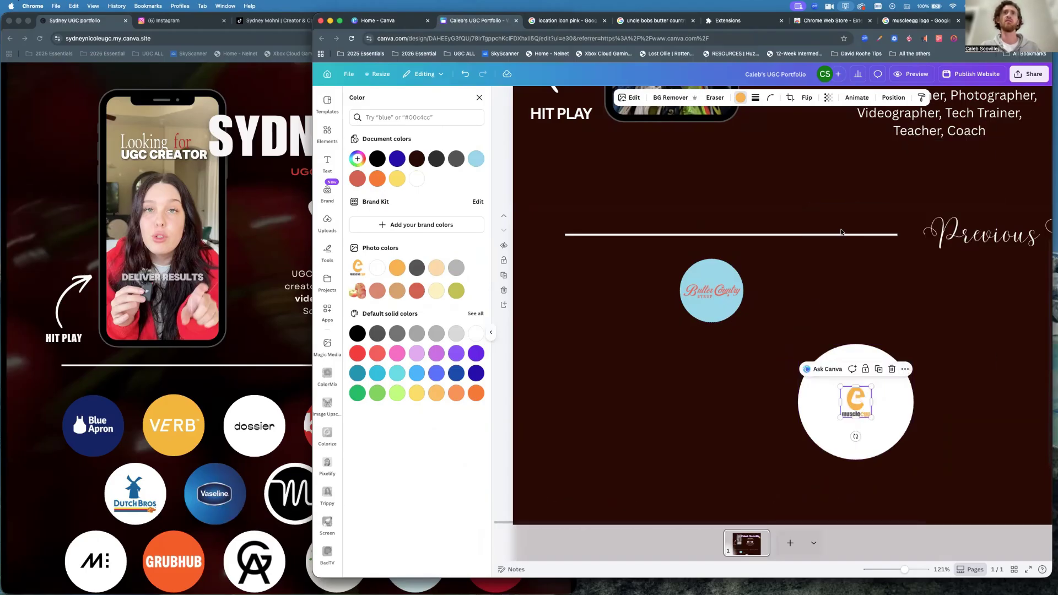
pyautogui.click(843, 229)
pyautogui.moveTo(872, 386); pyautogui.dragTo(889, 368)
pyautogui.moveTo(840, 417); pyautogui.dragTo(819, 439)
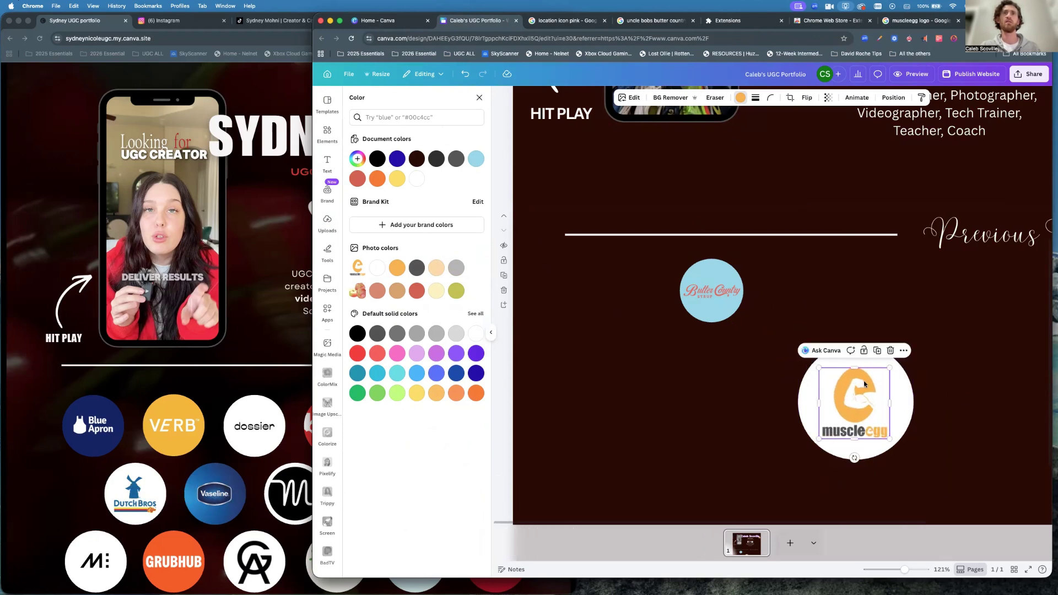
pyautogui.moveTo(857, 401); pyautogui.dragTo(886, 334)
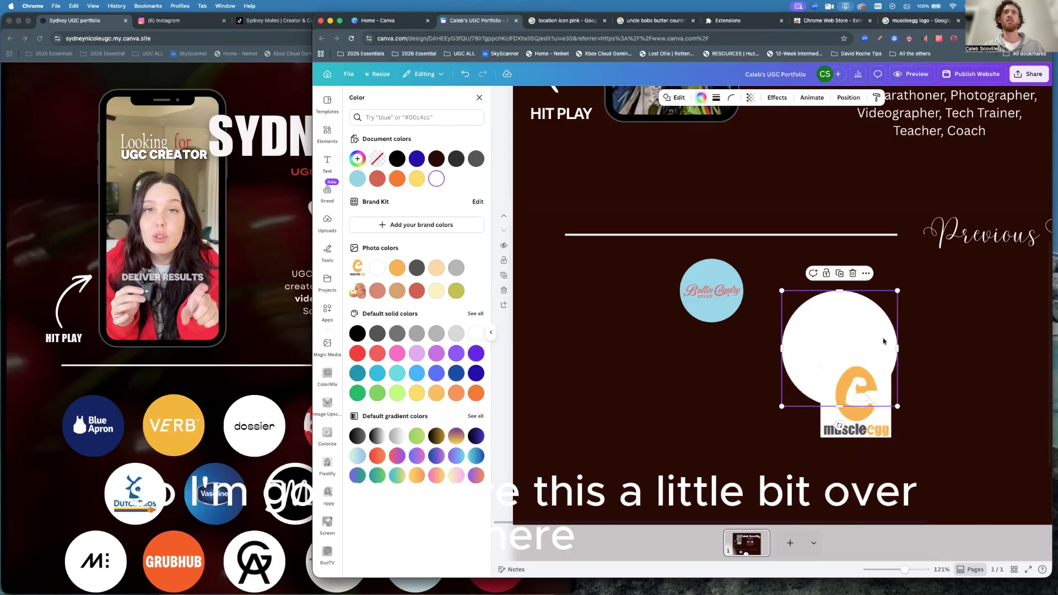
# Centre the muscleegg logo in the white circle, shrink the pair to 127×127 beside Butter Country, and group them.
pyautogui.moveTo(874, 429)
pyautogui.mouseDown()
pyautogui.moveTo(849, 374)
pyautogui.moveTo(858, 375)
pyautogui.mouseUp()
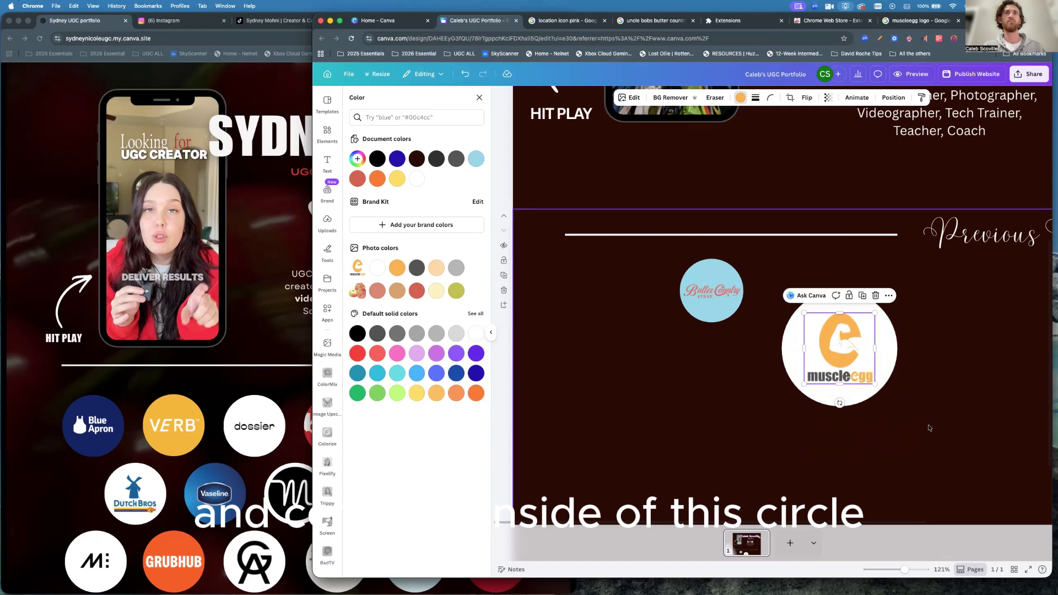
pyautogui.click(916, 412)
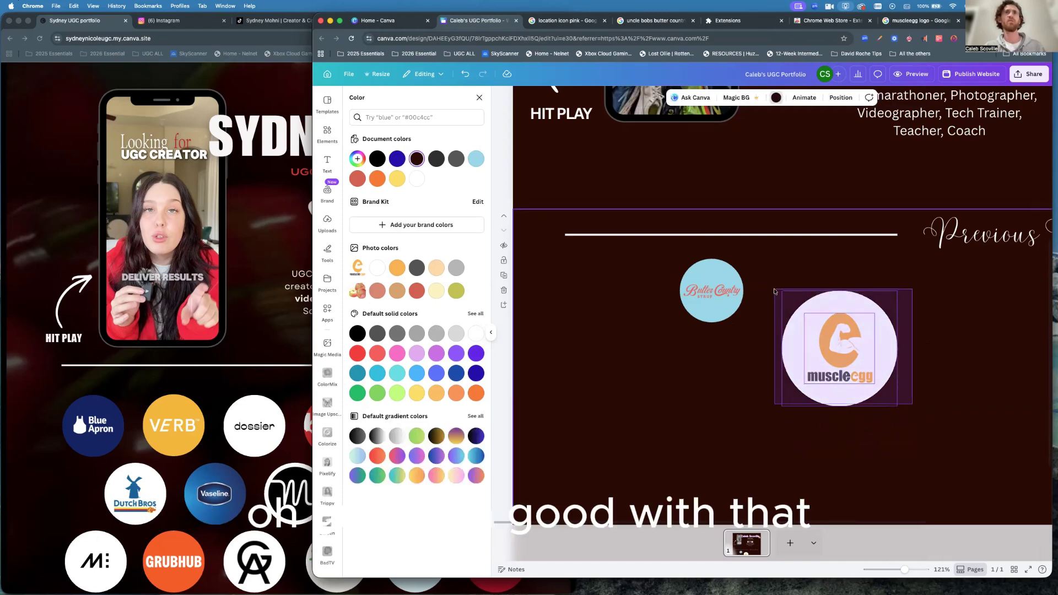
pyautogui.click(894, 296)
pyautogui.moveTo(898, 290); pyautogui.dragTo(847, 341)
pyautogui.moveTo(820, 377); pyautogui.dragTo(756, 322)
pyautogui.click(765, 241)
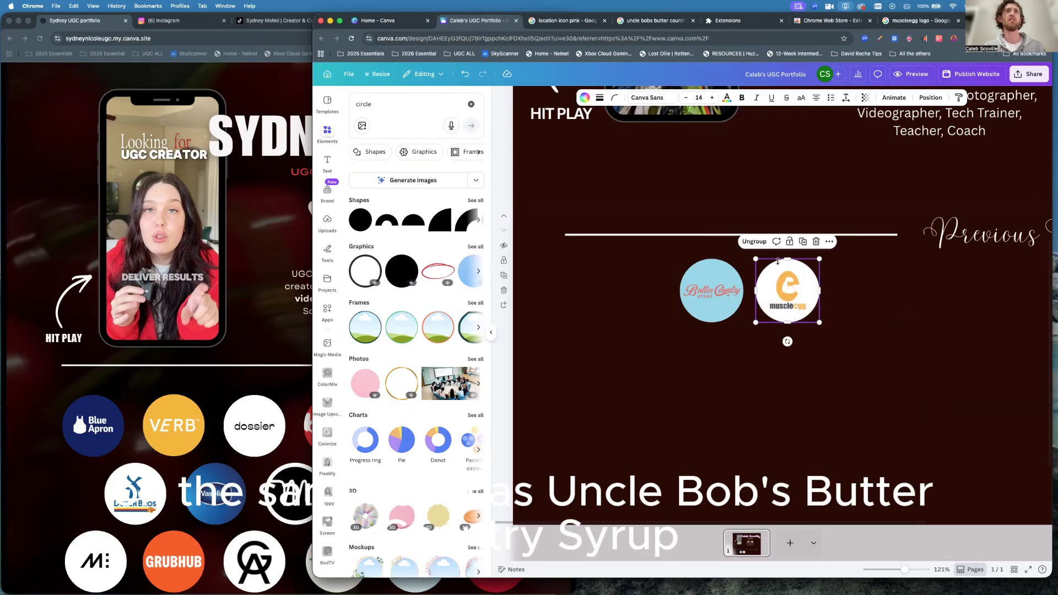
pyautogui.click(868, 331)
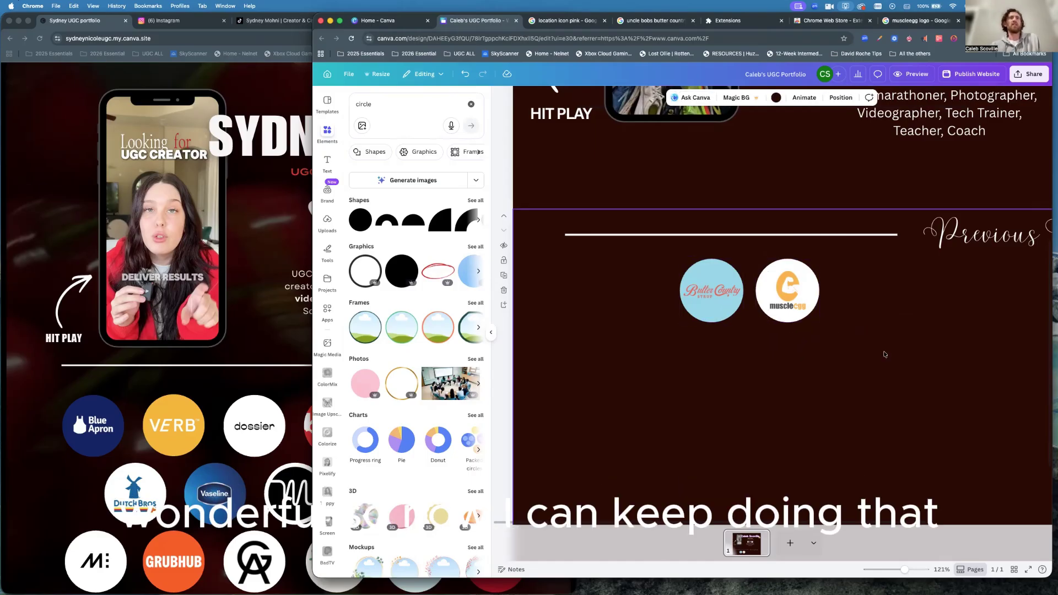
pyautogui.click(301, 374)
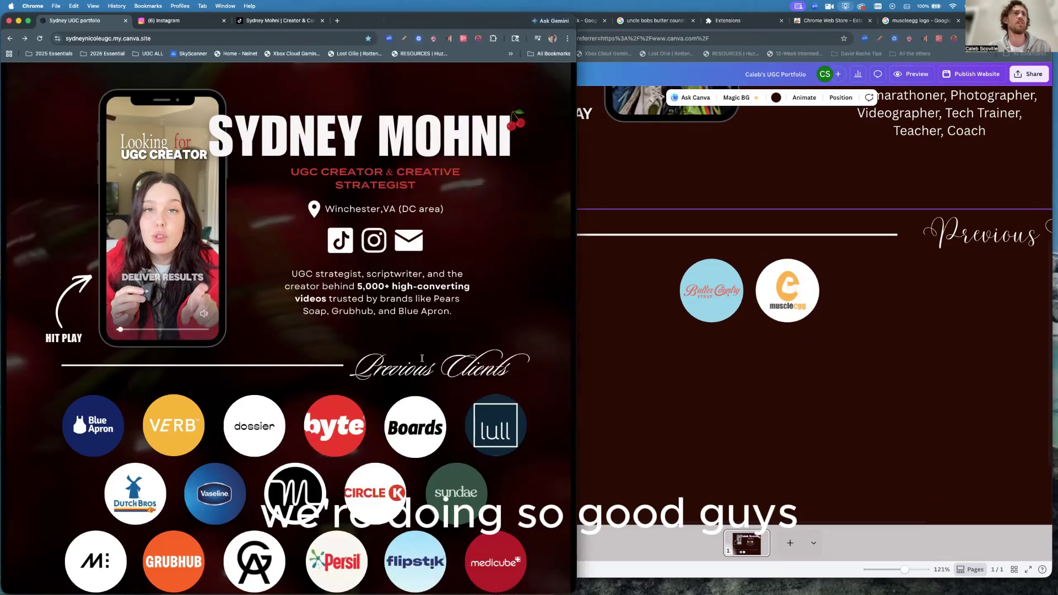
# Scroll the reference portfolio to its testimonials and screenshot the longer-term creator offer card.
pyautogui.scroll(-3, 422, 359)
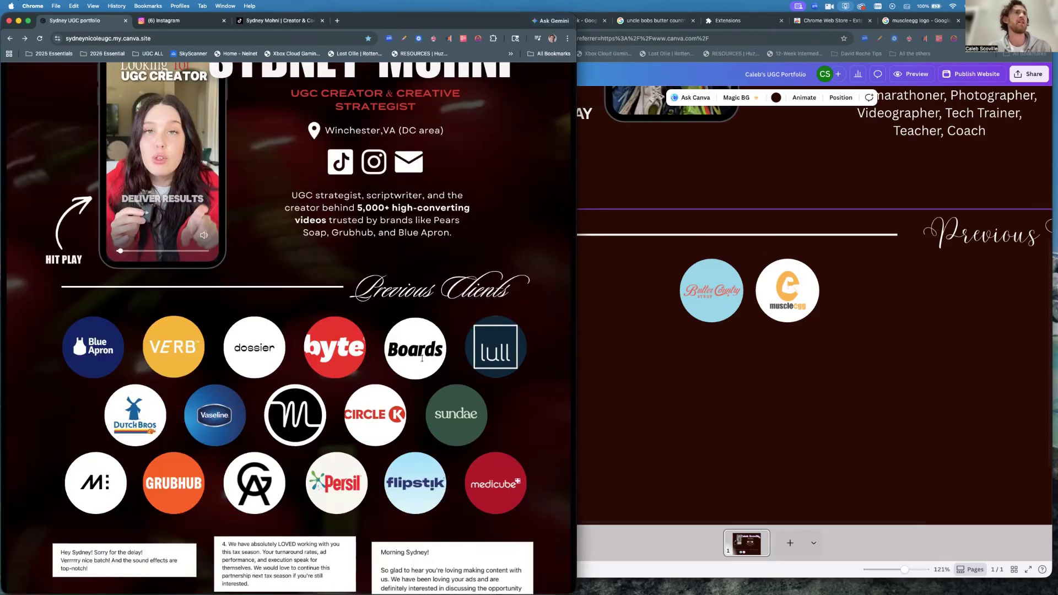
pyautogui.scroll(-5, 423, 360)
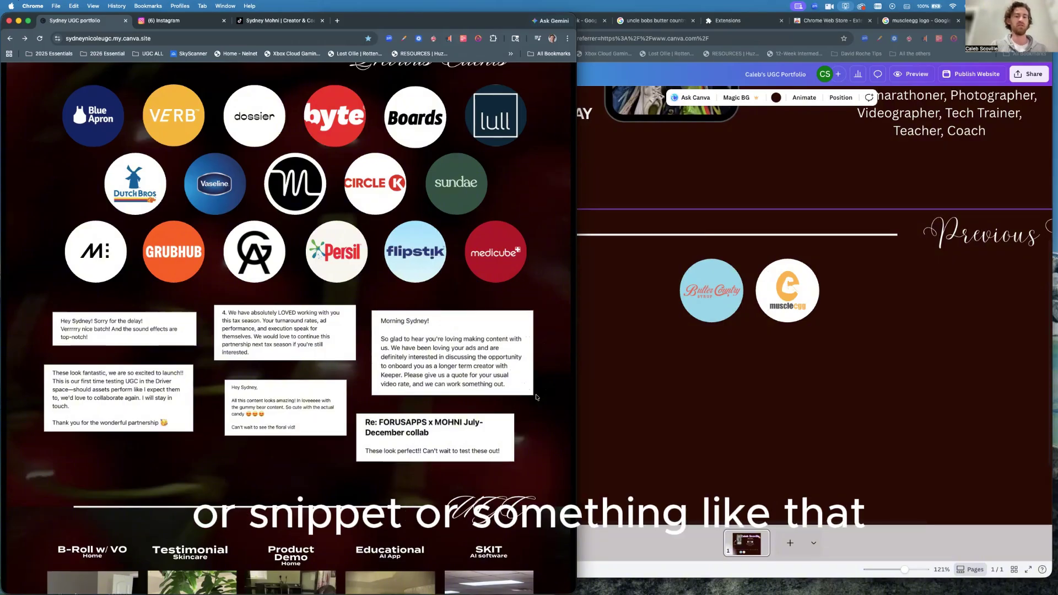
pyautogui.press('super+shift+4')
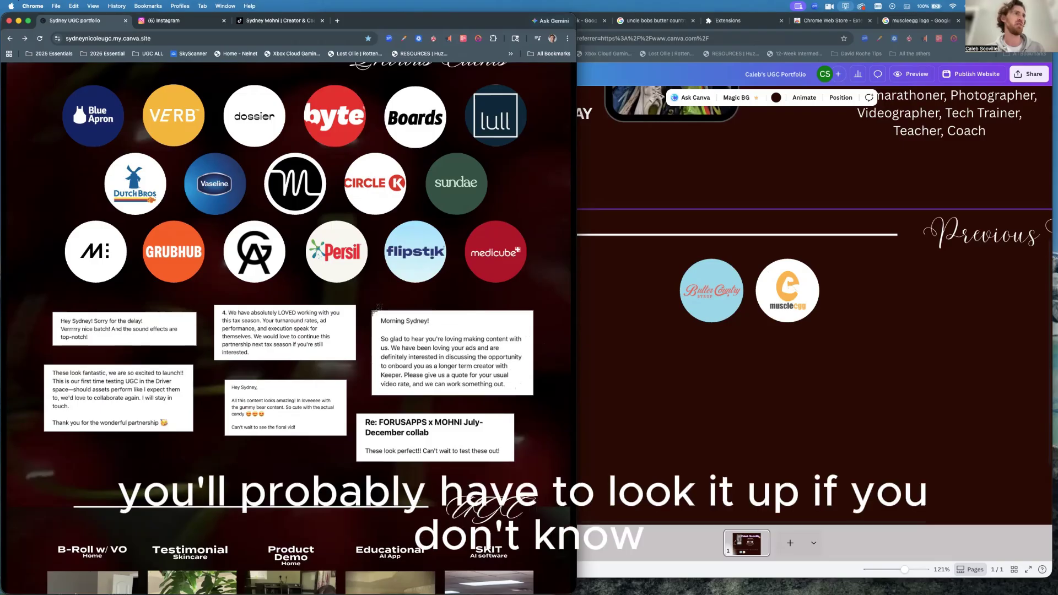
pyautogui.moveTo(373, 310); pyautogui.dragTo(529, 392)
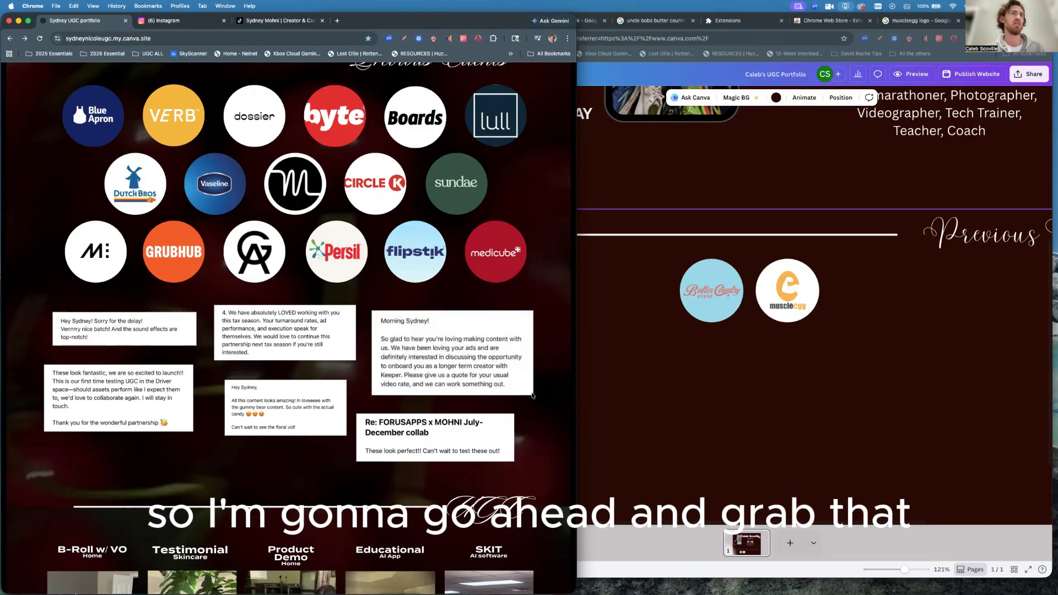
# Paste the longer-term creator offer testimonial, shrink it, and place it beneath the client logos.
pyautogui.click(697, 427)
pyautogui.press('super+v')
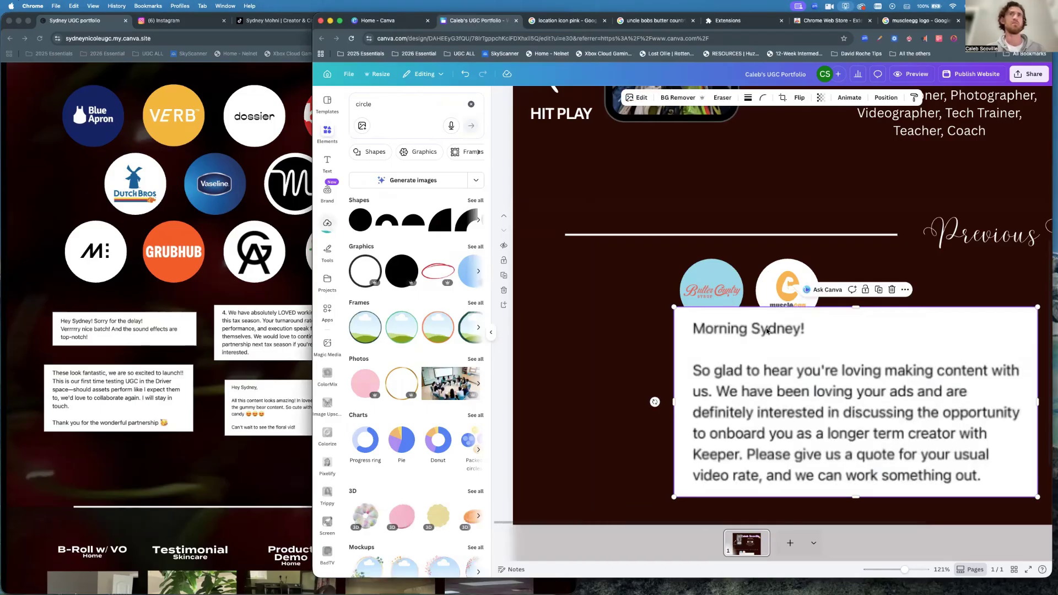
pyautogui.moveTo(1038, 307); pyautogui.dragTo(826, 457)
pyautogui.moveTo(725, 467); pyautogui.dragTo(611, 380)
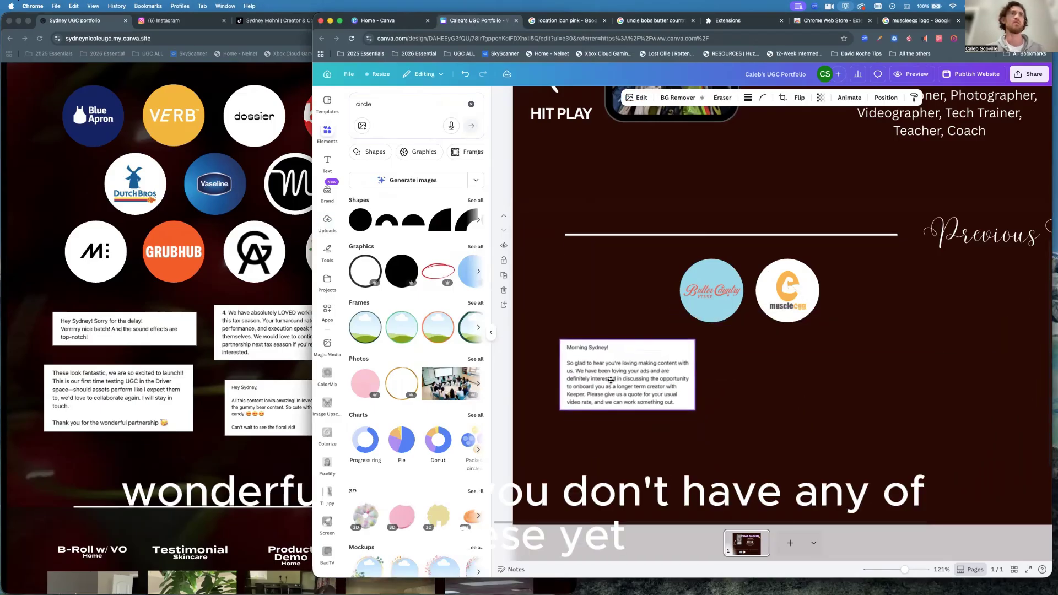
# Capture the gummy bear content testimonial, then paste and shrink it to the right of the first.
pyautogui.click(258, 415)
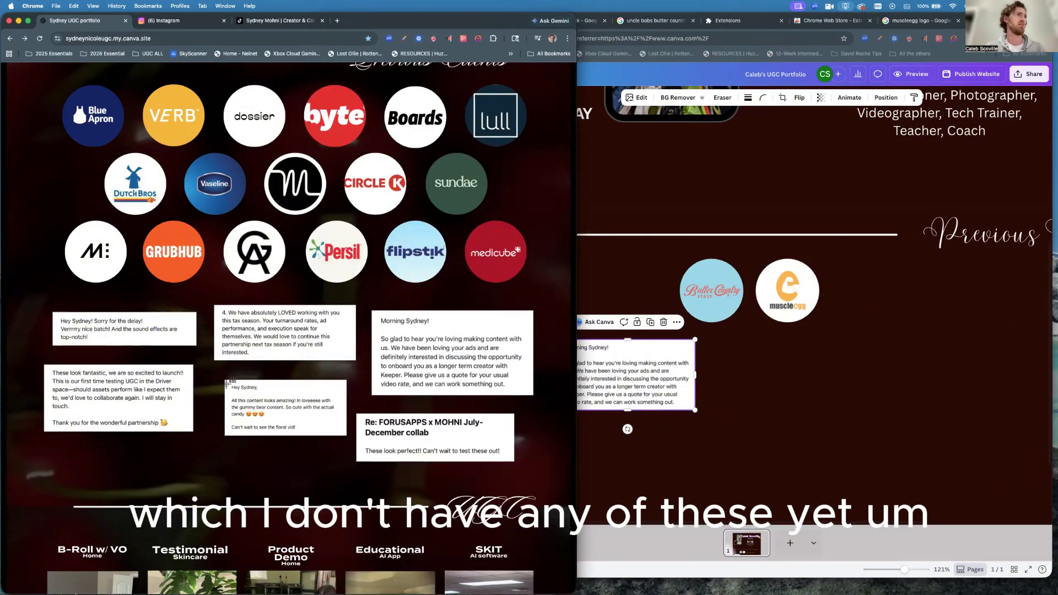
pyautogui.moveTo(228, 380); pyautogui.dragTo(342, 434)
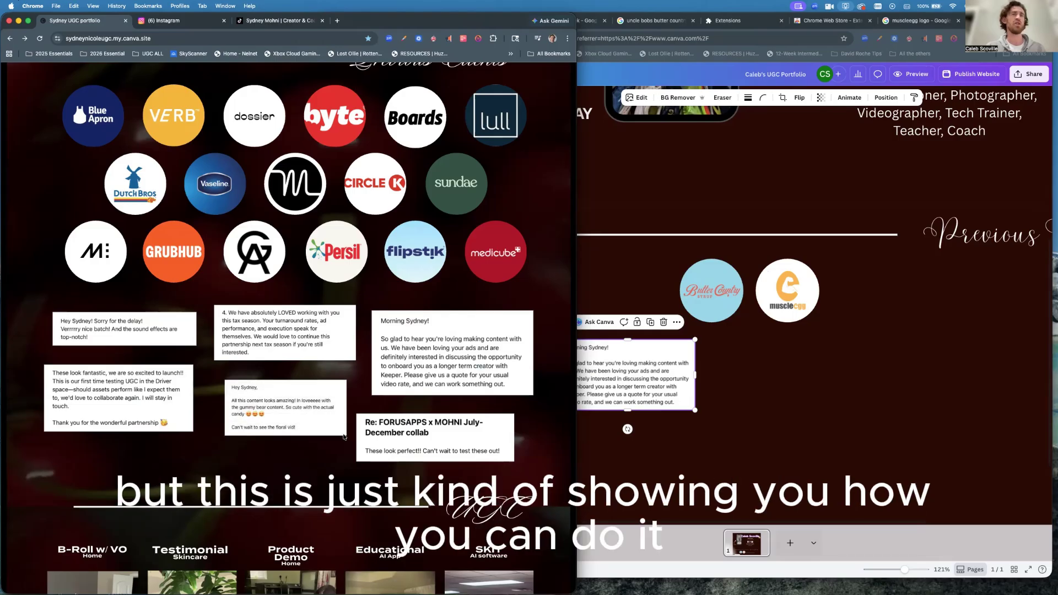
pyautogui.click(644, 466)
pyautogui.press('super+v')
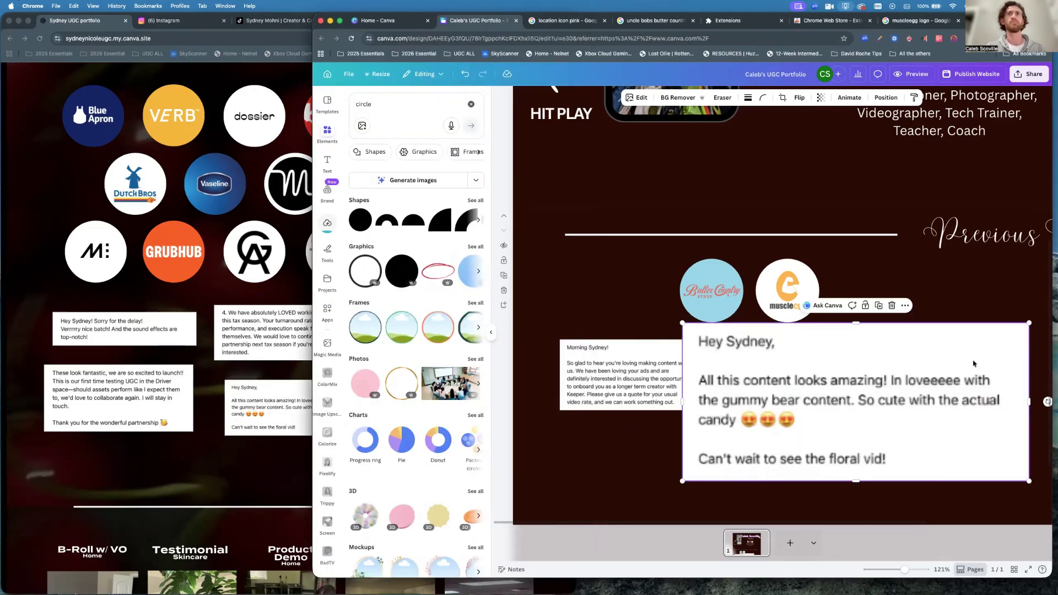
pyautogui.moveTo(1029, 324); pyautogui.dragTo(795, 430)
pyautogui.moveTo(729, 454); pyautogui.dragTo(802, 374)
pyautogui.click(775, 453)
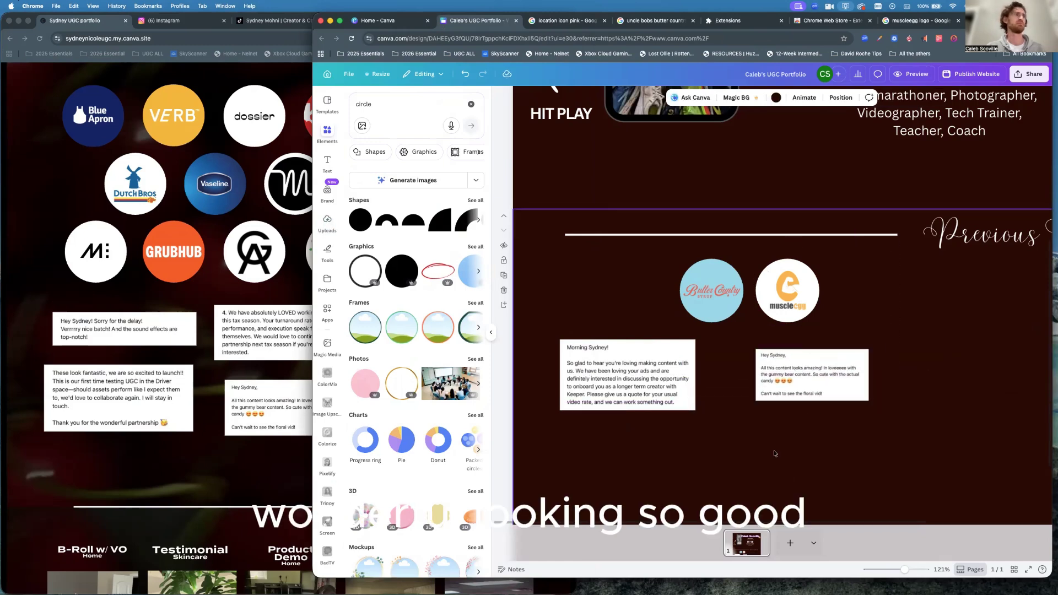
pyautogui.click(309, 469)
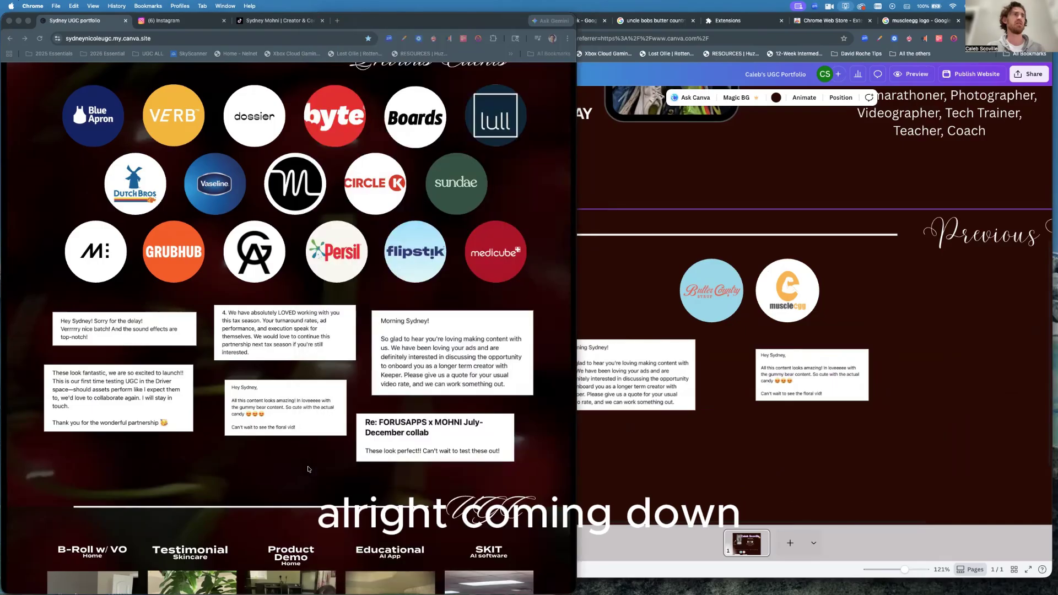
# Scroll the reference portfolio to its labeled UGC video thumbnails, then bring the Canva design back.
pyautogui.scroll(-5, 309, 469)
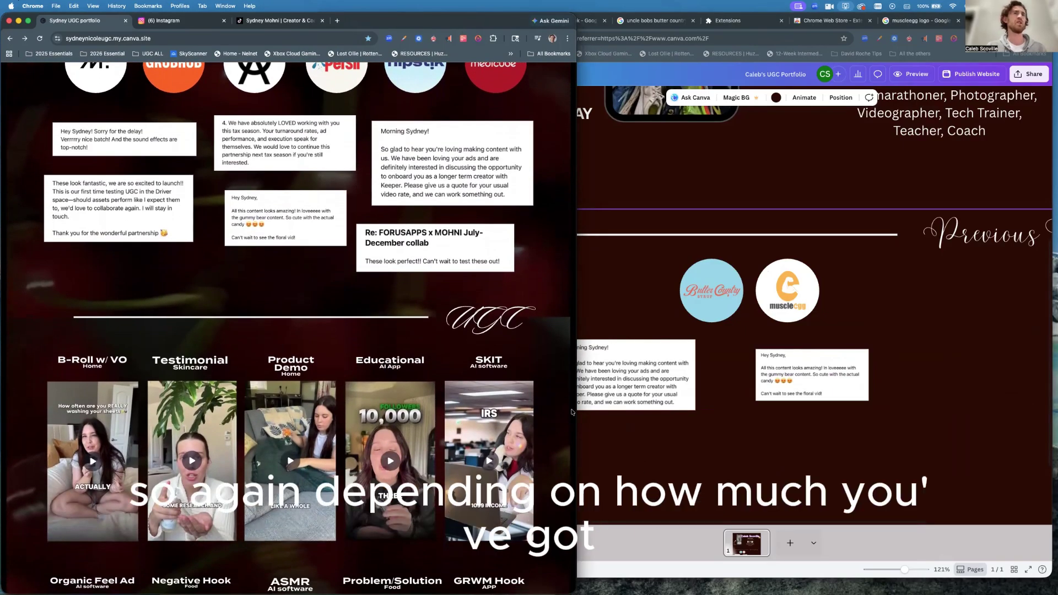
pyautogui.scroll(-3, 429, 450)
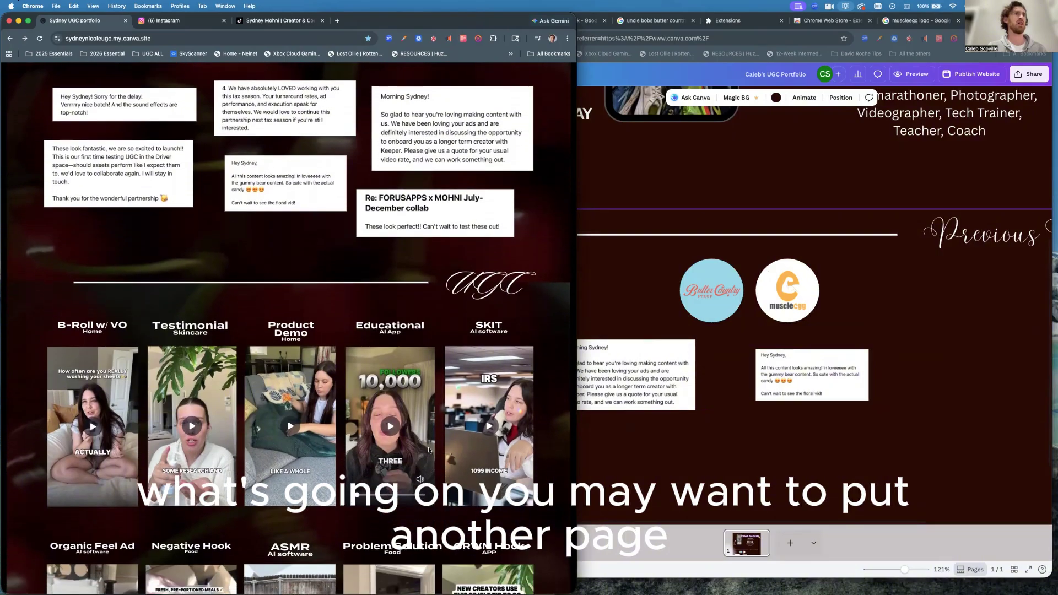
pyautogui.scroll(-3, 429, 450)
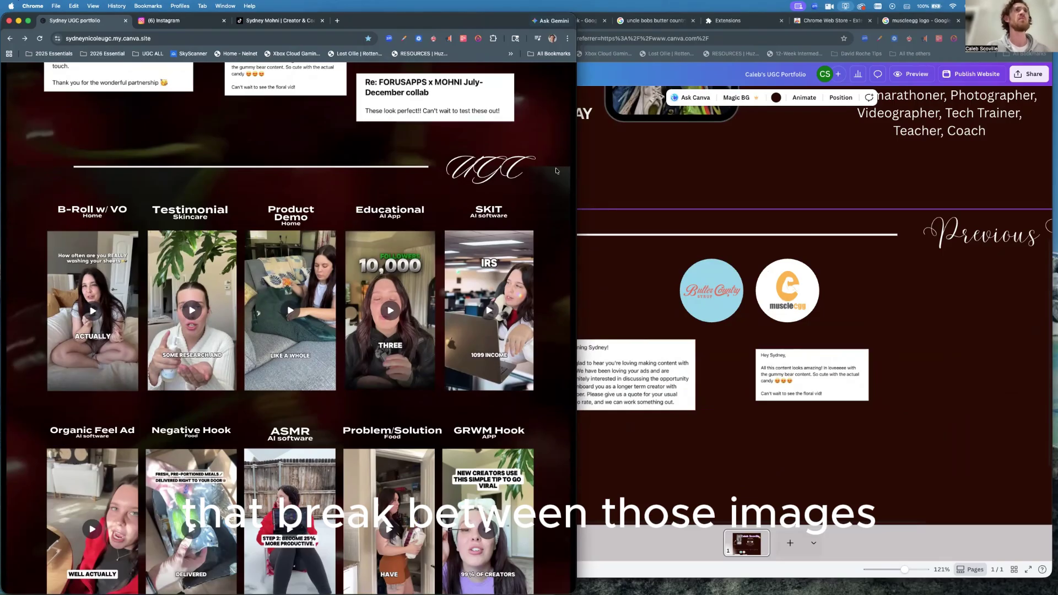
pyautogui.click(904, 356)
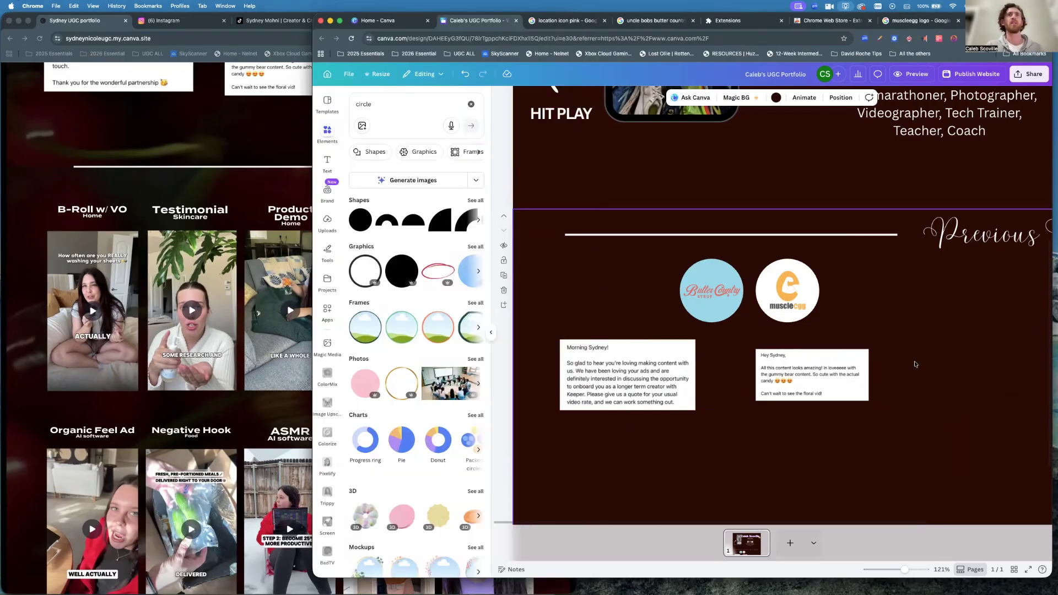
pyautogui.scroll(-5, 906, 361)
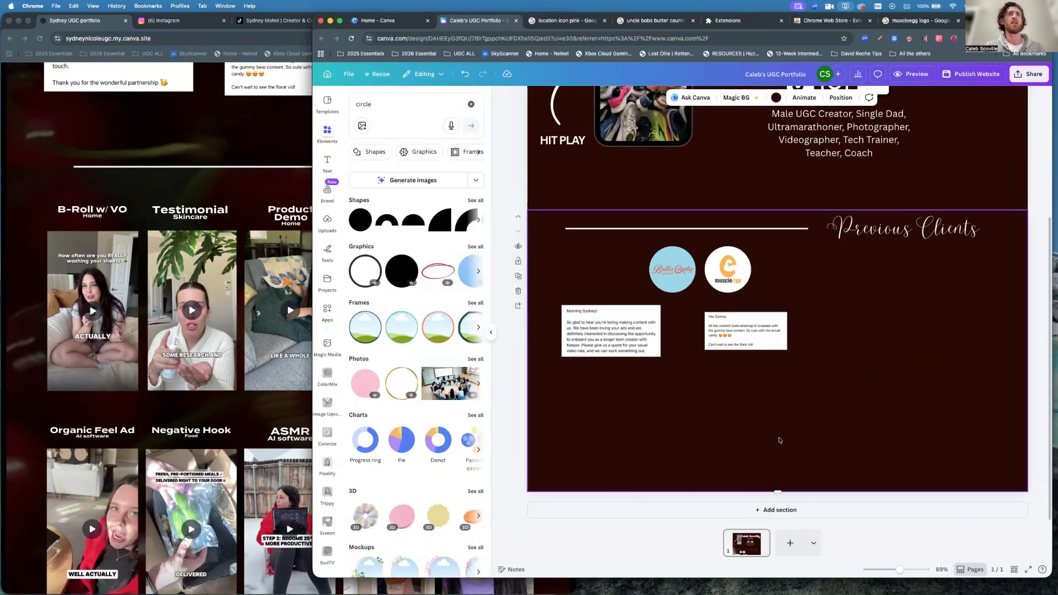
# Add a blank section, then duplicate the Previous Clients divider line and drag the copy to its top.
pyautogui.click(769, 513)
pyautogui.scroll(5, 744, 268)
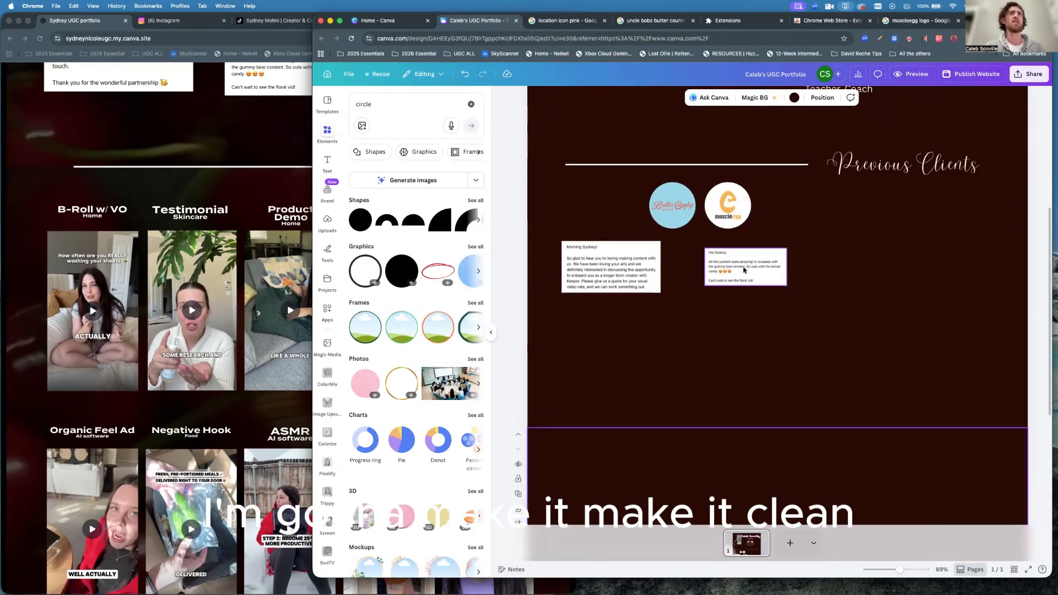
pyautogui.click(706, 164)
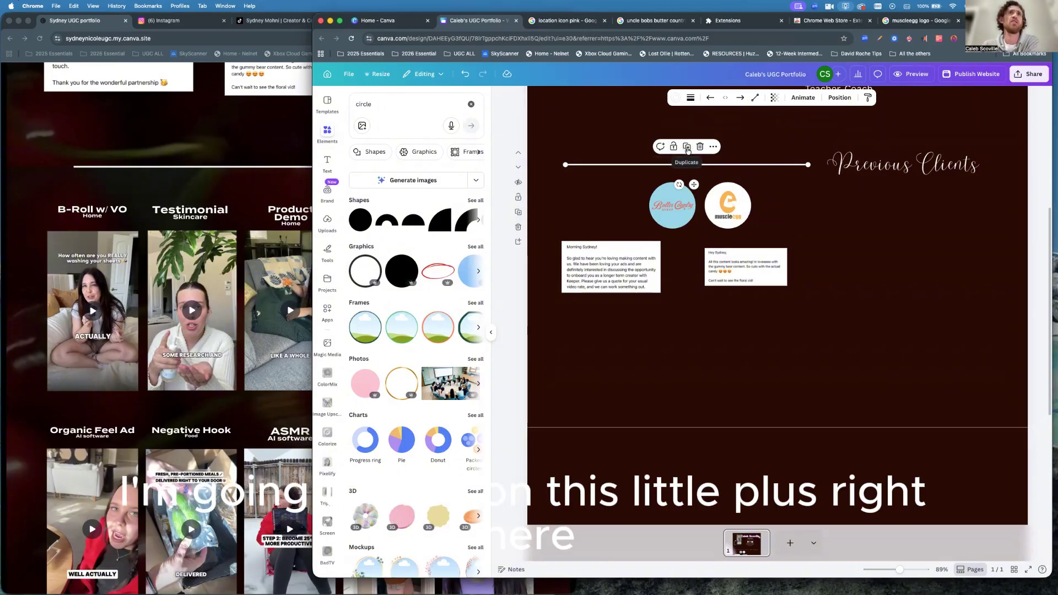
pyautogui.click(687, 148)
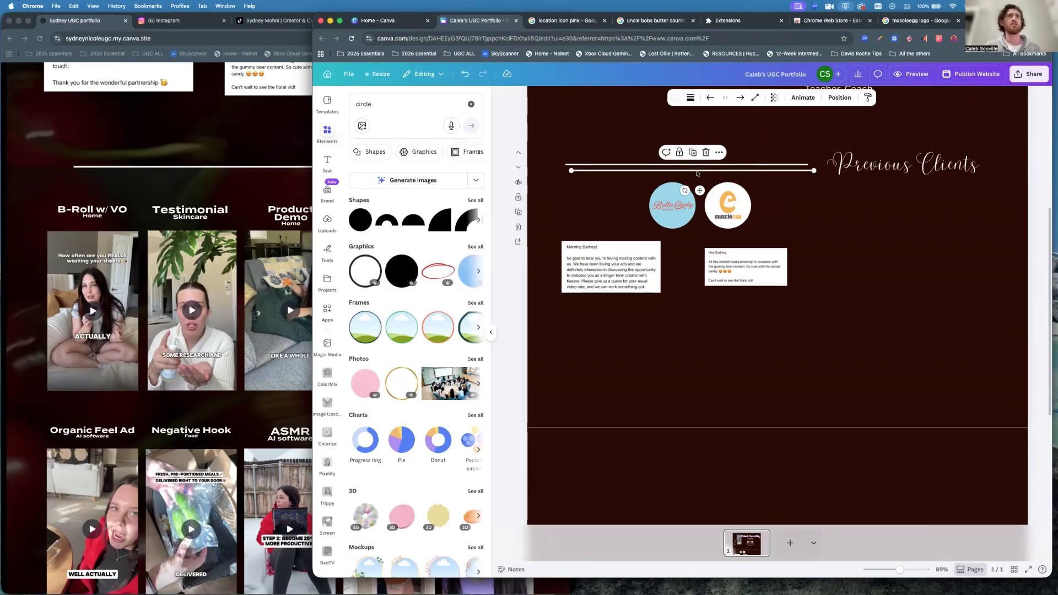
pyautogui.moveTo(696, 177); pyautogui.dragTo(690, 358)
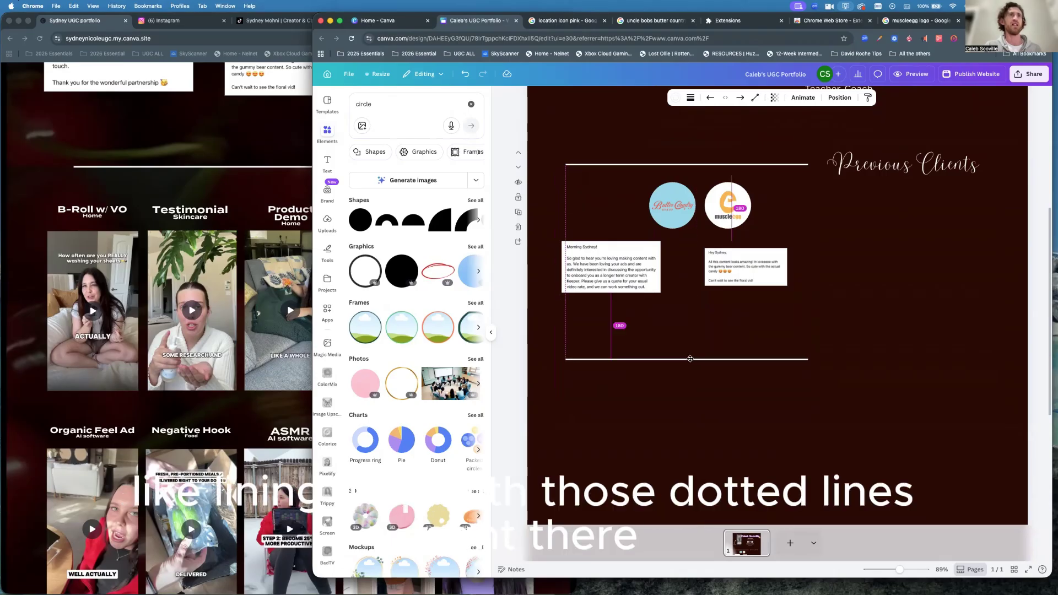
pyautogui.moveTo(691, 362); pyautogui.dragTo(690, 448)
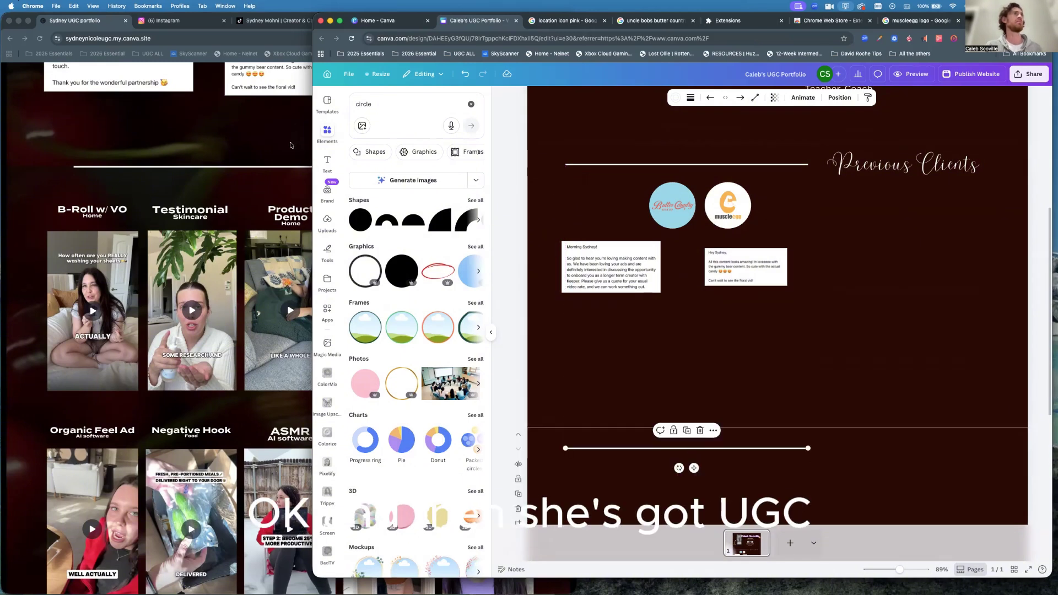
# Duplicate the Previous Clients script heading into the new section, retype it as 'UGC', and align it.
pyautogui.click(286, 114)
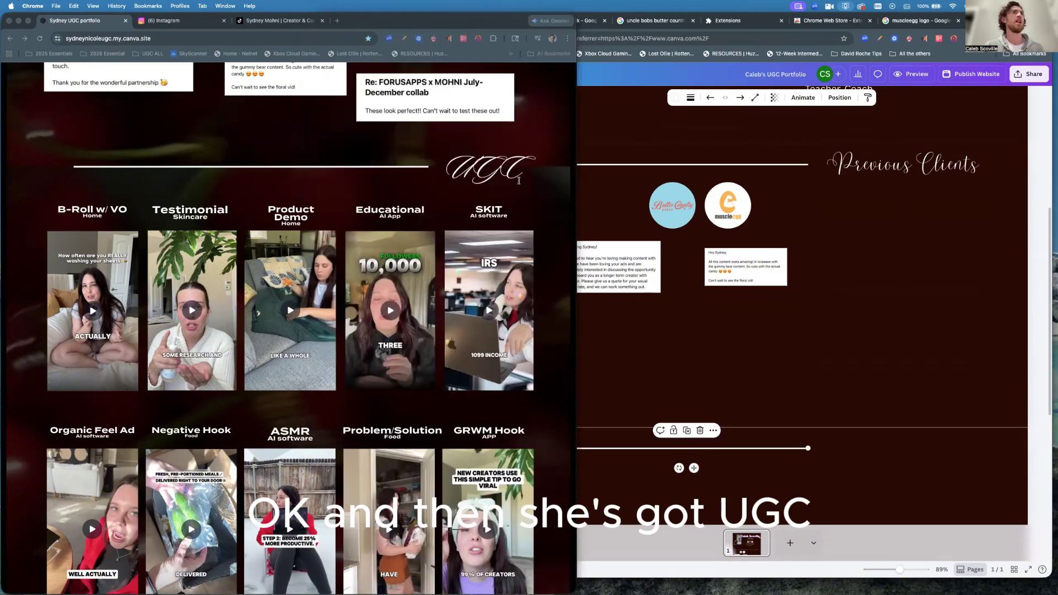
pyautogui.click(881, 168)
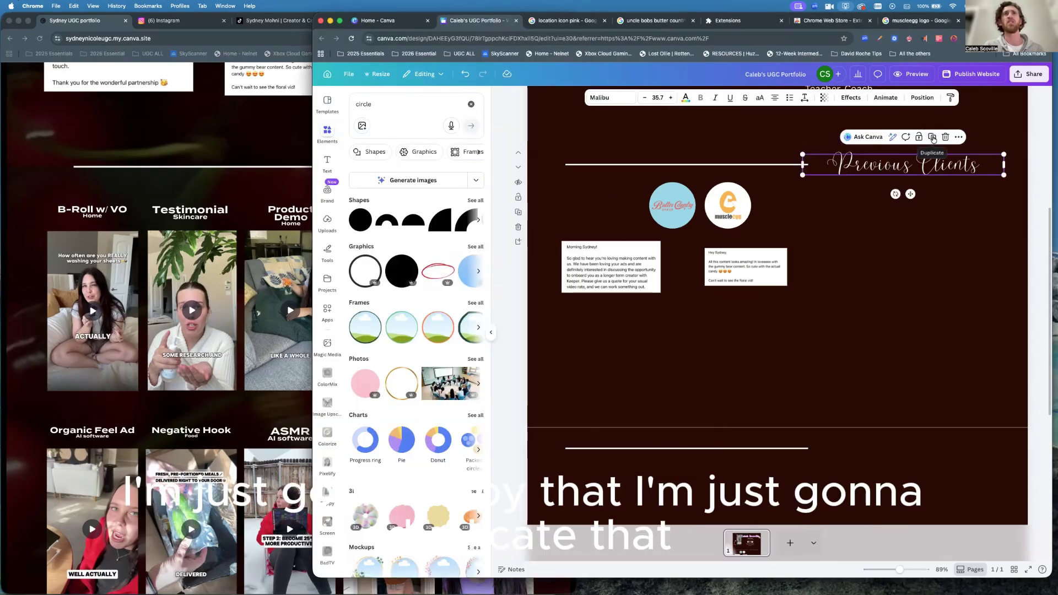
pyautogui.click(932, 138)
pyautogui.moveTo(889, 173); pyautogui.dragTo(890, 453)
pyautogui.doubleClick(891, 452)
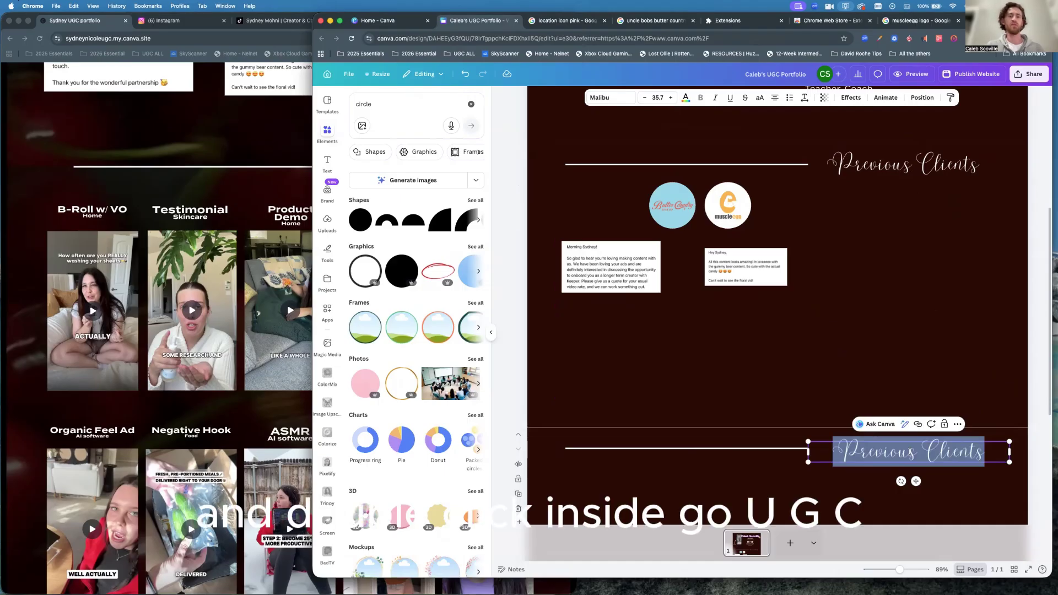
pyautogui.write('UGC')
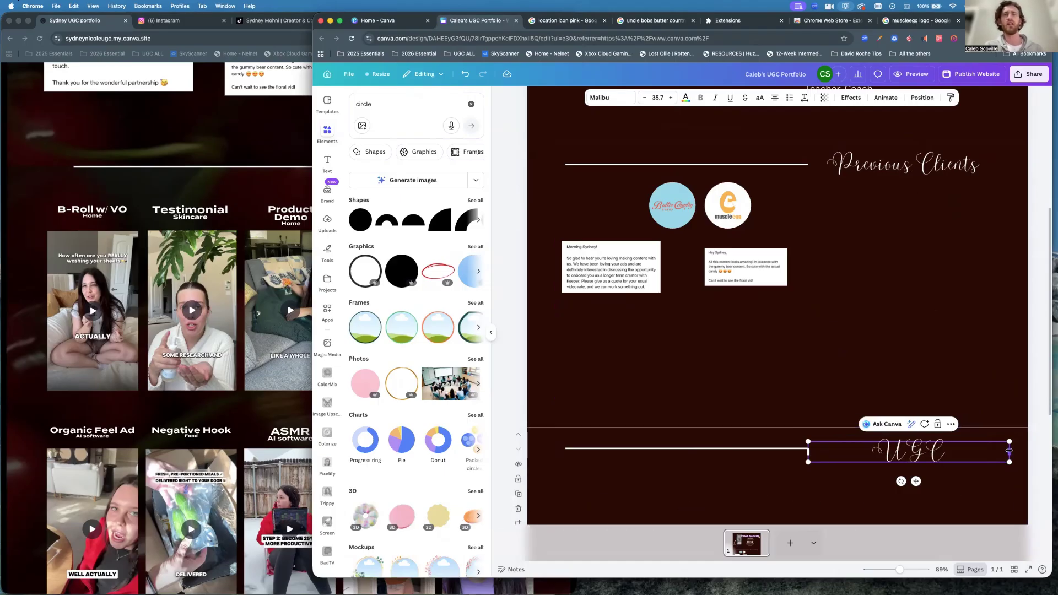
pyautogui.click(990, 502)
pyautogui.click(919, 452)
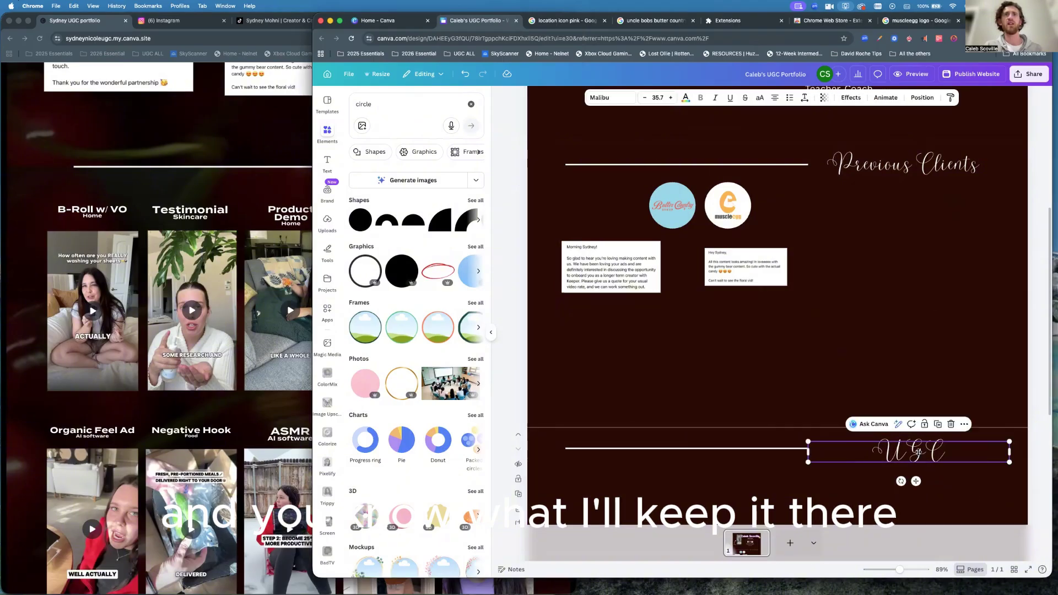
pyautogui.moveTo(918, 452); pyautogui.dragTo(918, 448)
pyautogui.click(959, 487)
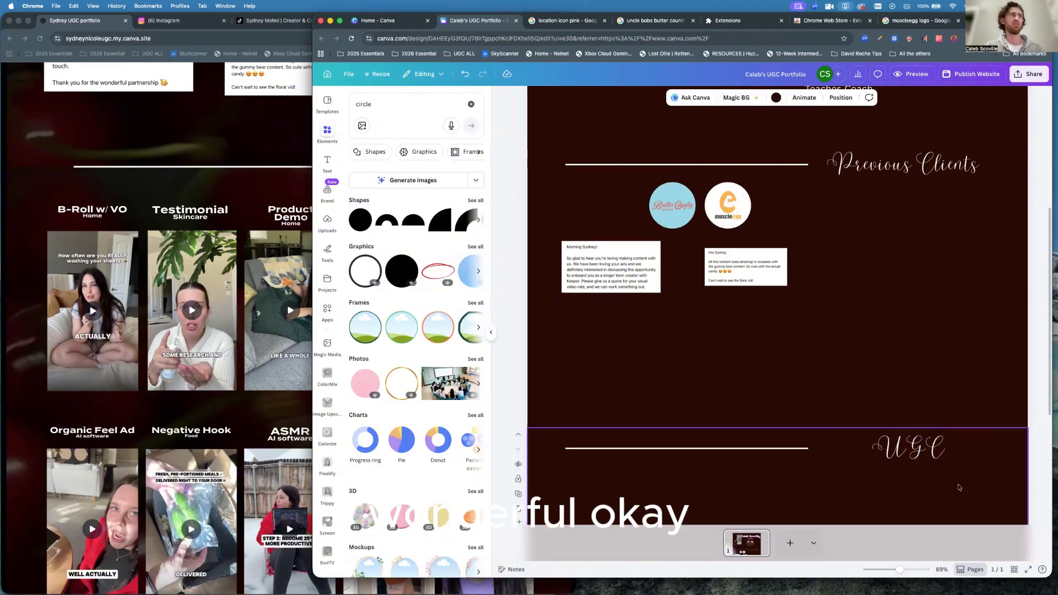
# Scroll the reference site to its labeled UGC grid, then scroll Canva down to the empty UGC section.
pyautogui.click(255, 407)
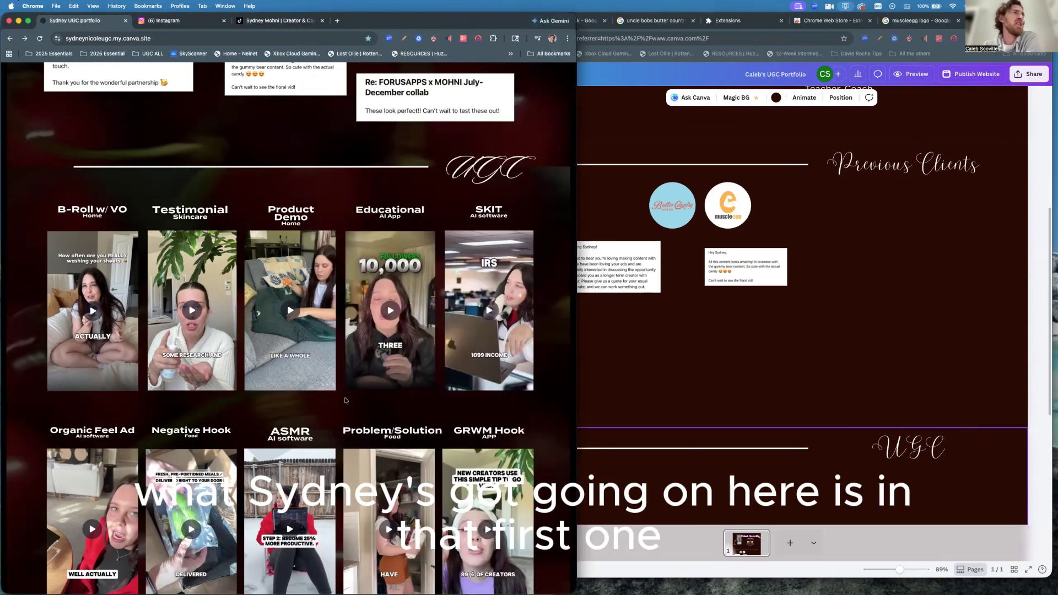
pyautogui.scroll(10, 345, 400)
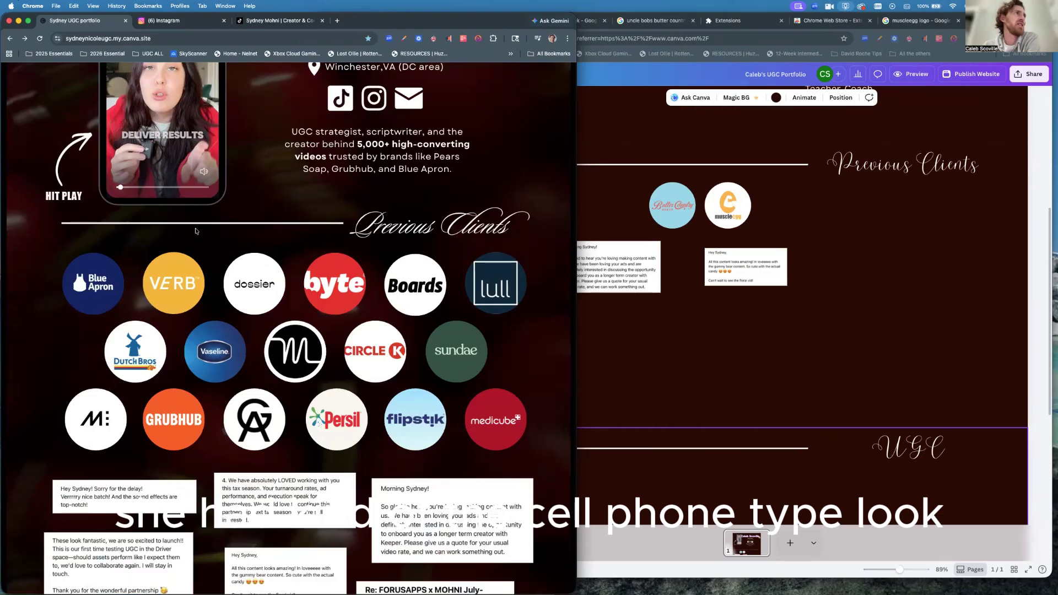
pyautogui.scroll(4, 196, 231)
pyautogui.scroll(-8, 198, 242)
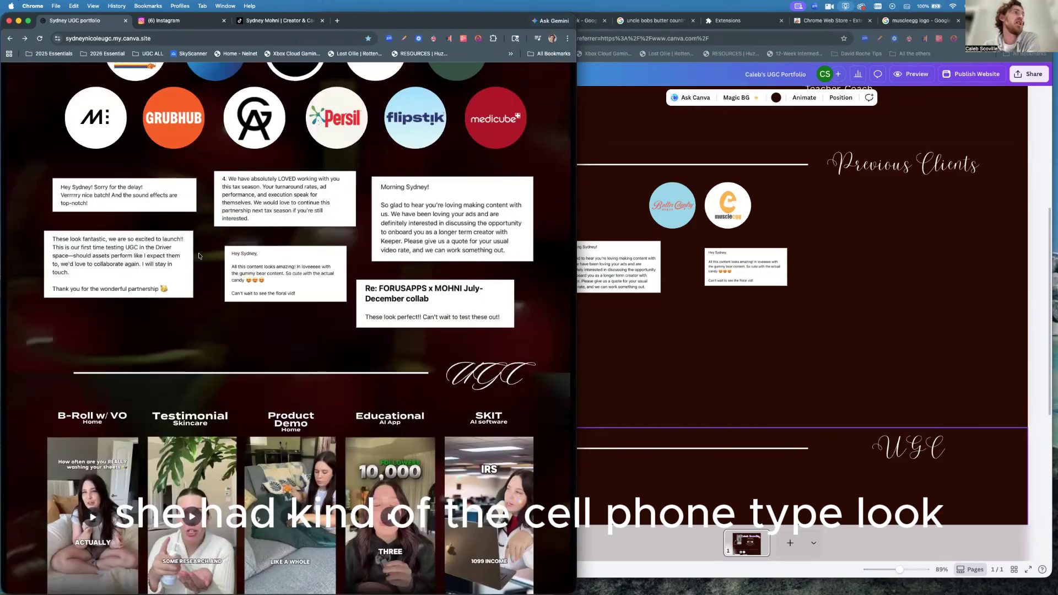
pyautogui.scroll(-3, 200, 255)
pyautogui.scroll(-1, 199, 255)
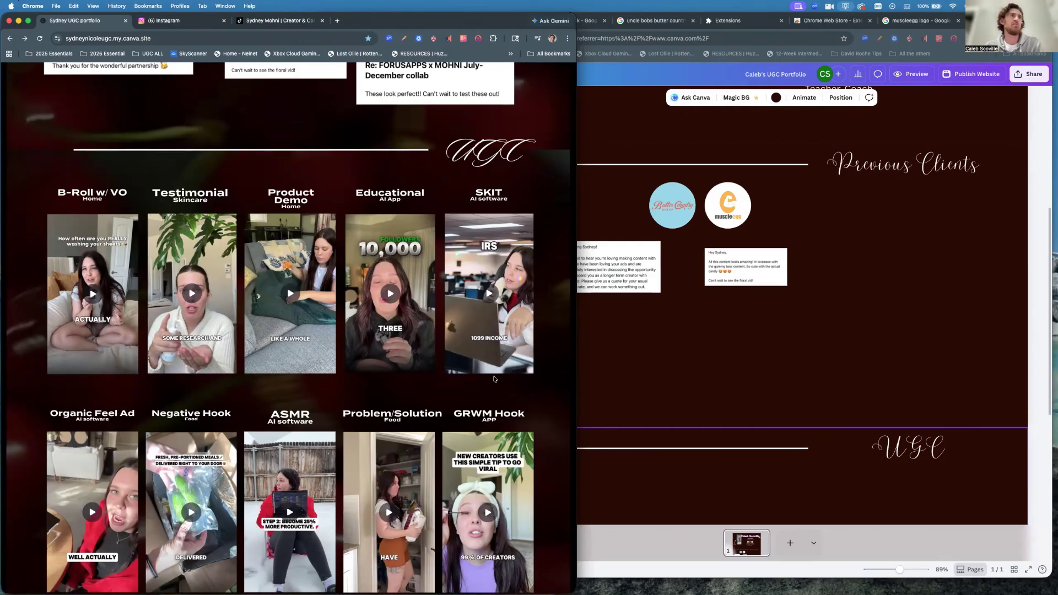
pyautogui.scroll(-1, 404, 372)
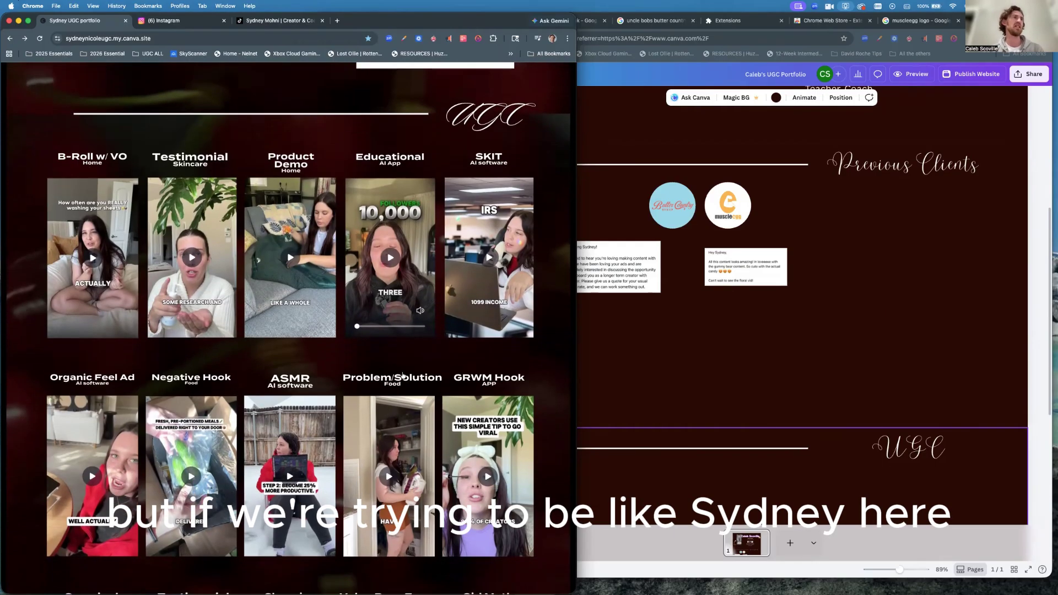
pyautogui.click(857, 469)
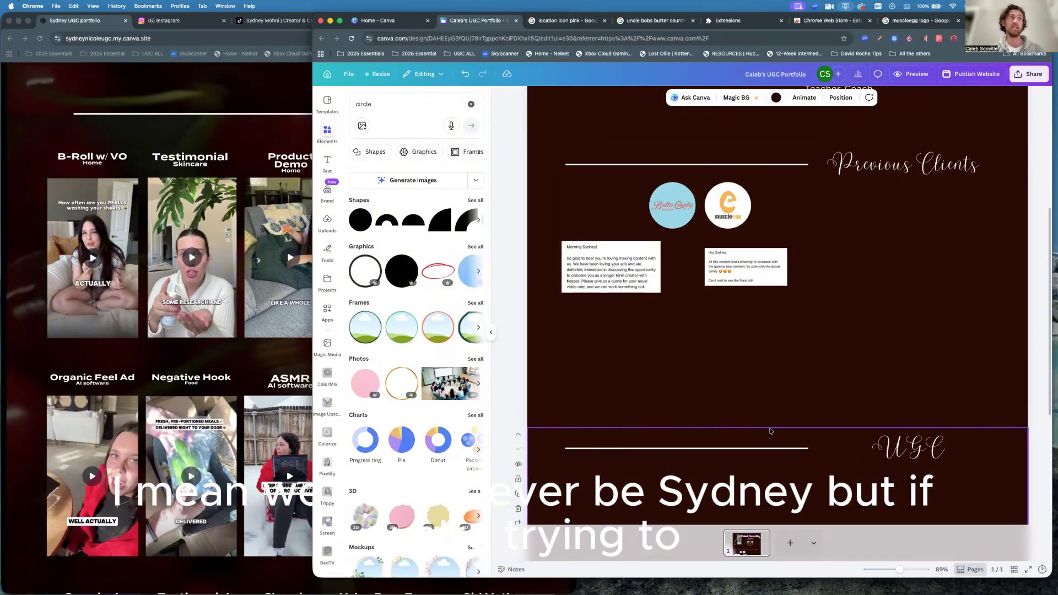
pyautogui.scroll(-5, 770, 432)
pyautogui.scroll(-4, 771, 431)
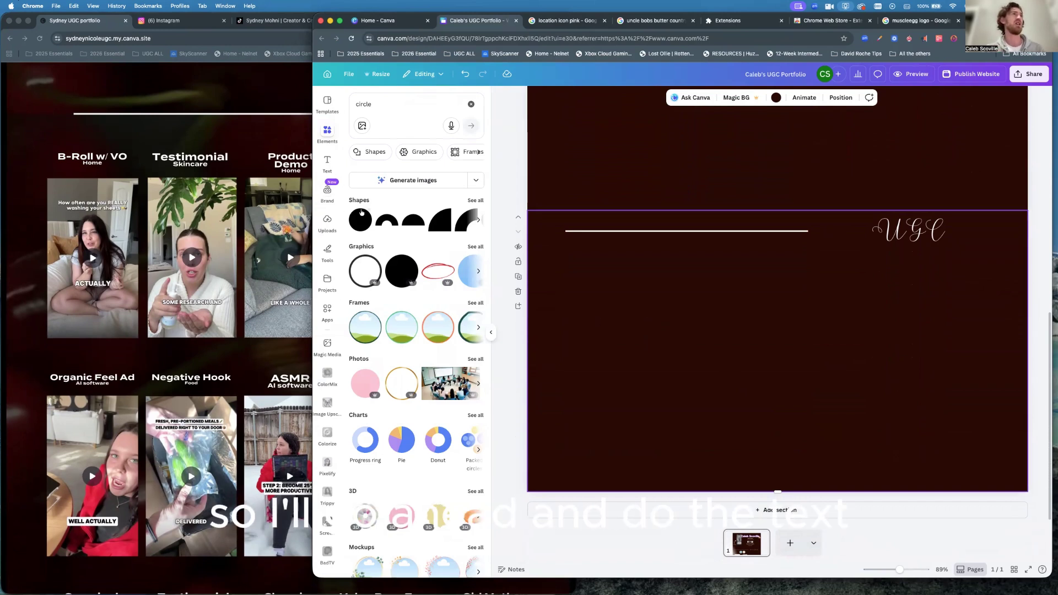
# Add a 'B-Roll w/ VO' subheading, shrunk to 25.5 pt, just below the white line at left.
pyautogui.click(326, 161)
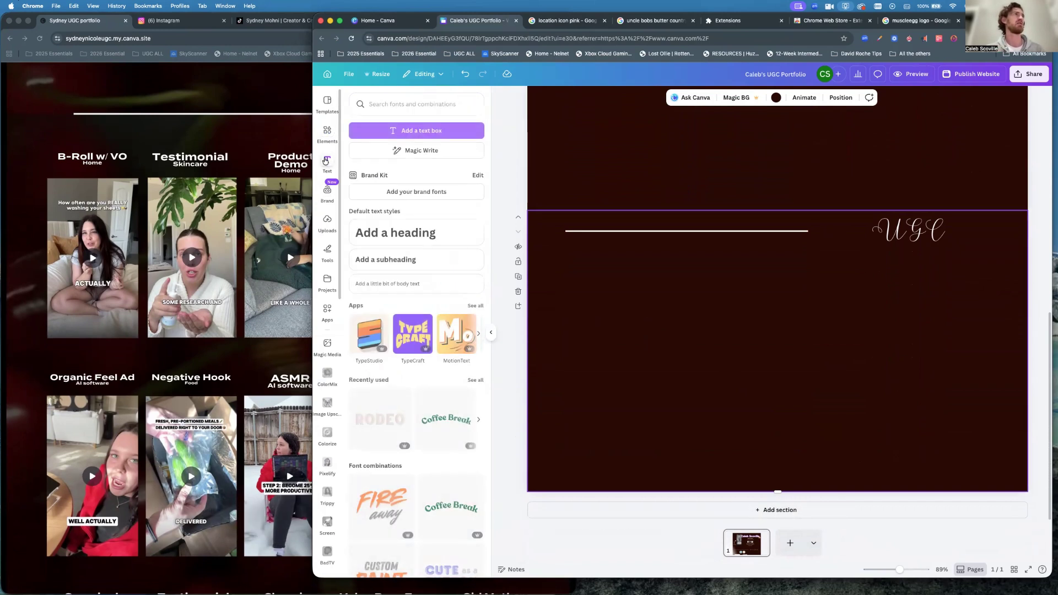
pyautogui.click(386, 263)
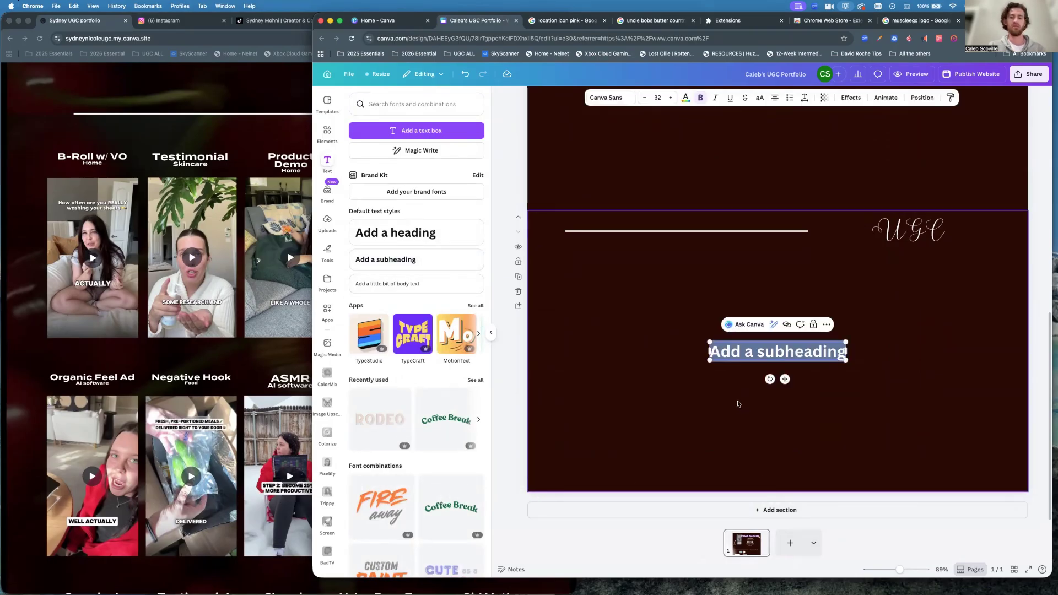
pyautogui.write('B-Roll')
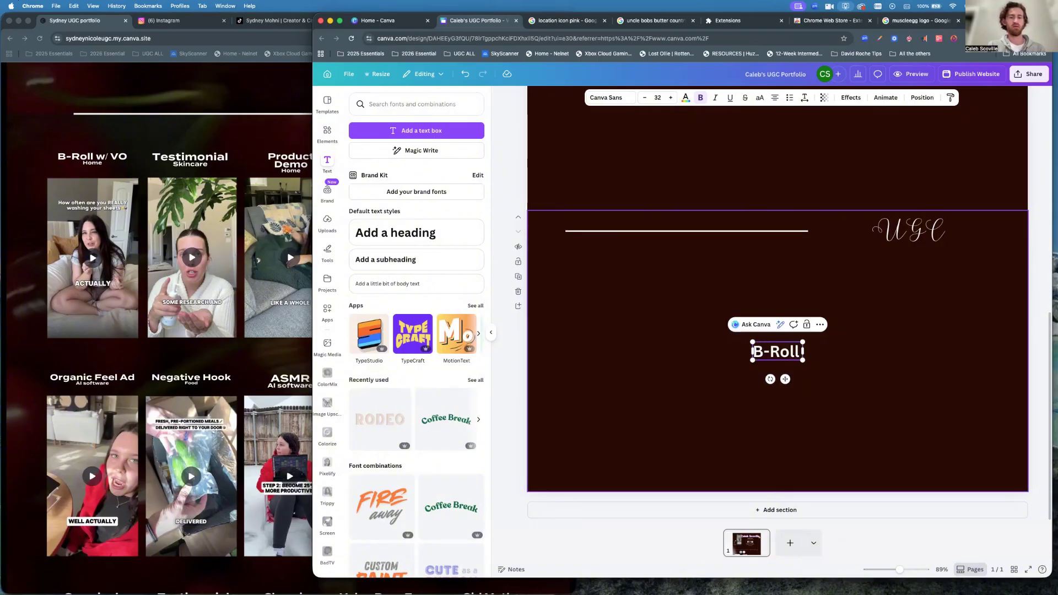
pyautogui.write(' w/')
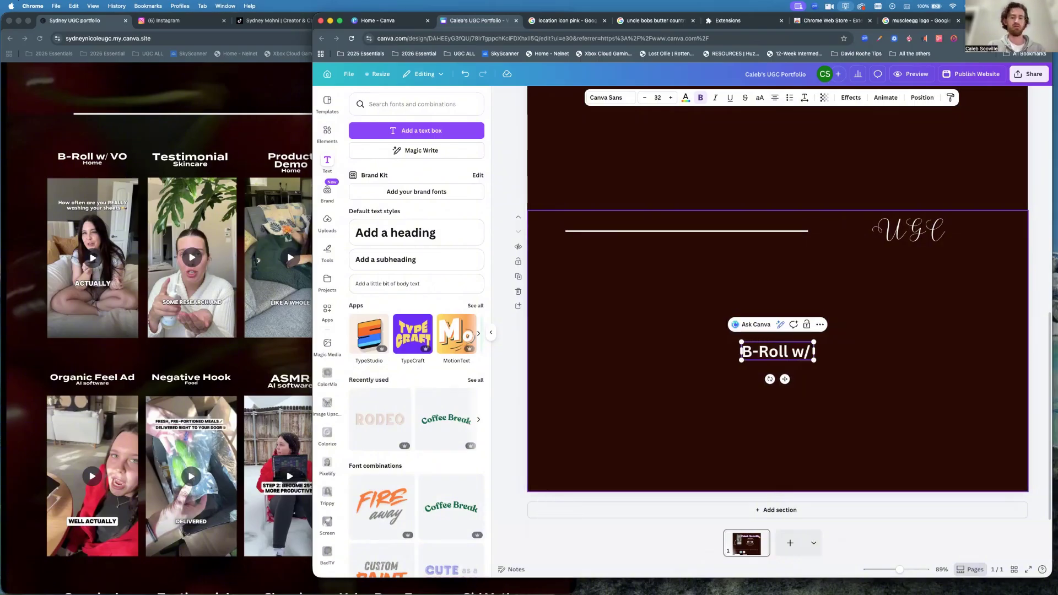
pyautogui.write(' VO')
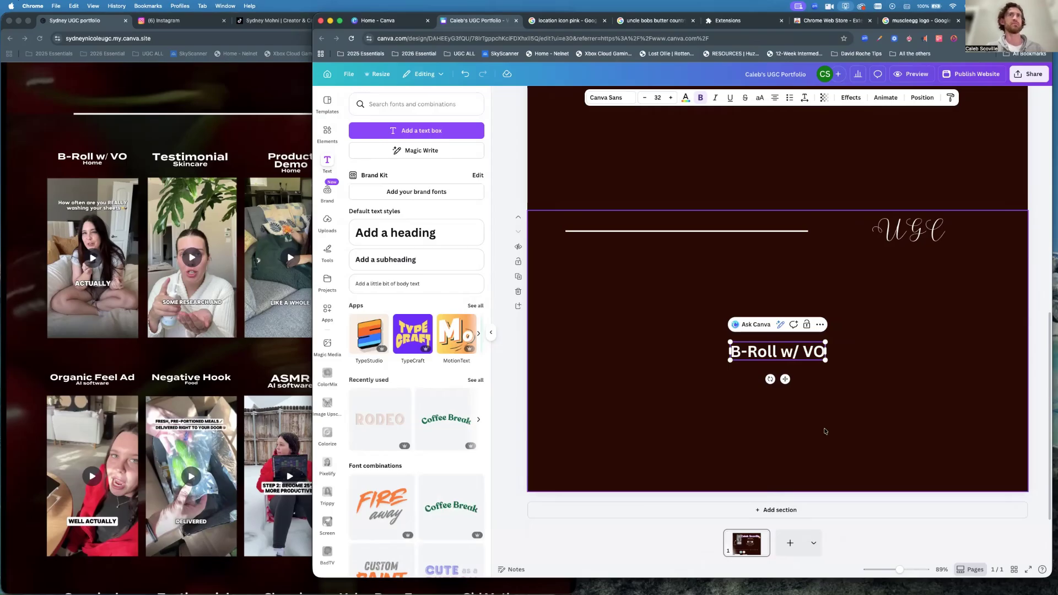
pyautogui.click(847, 392)
pyautogui.click(779, 353)
pyautogui.moveTo(778, 353); pyautogui.dragTo(605, 271)
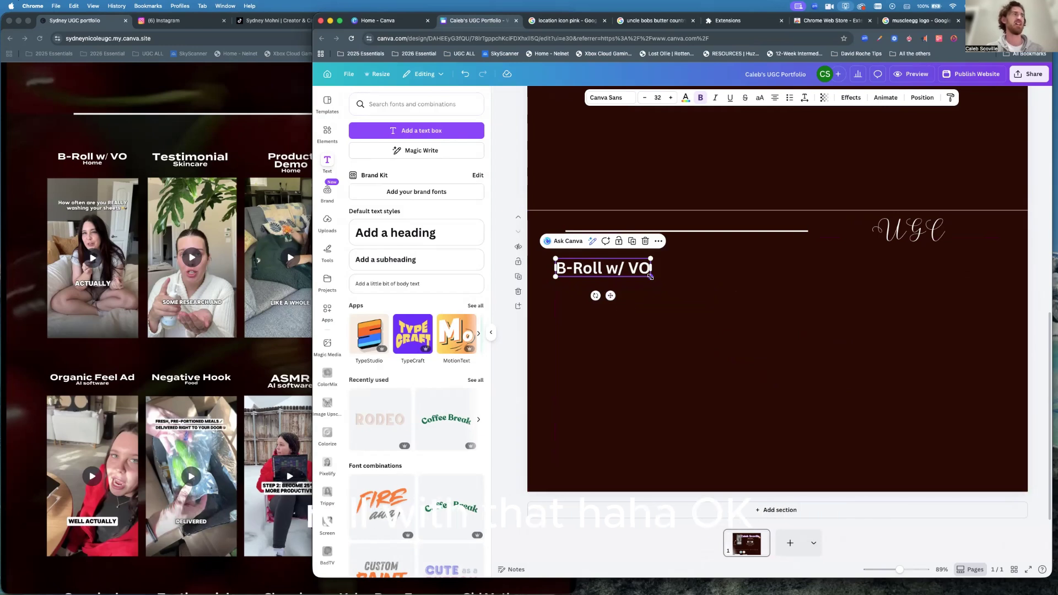
pyautogui.moveTo(651, 277); pyautogui.dragTo(594, 266)
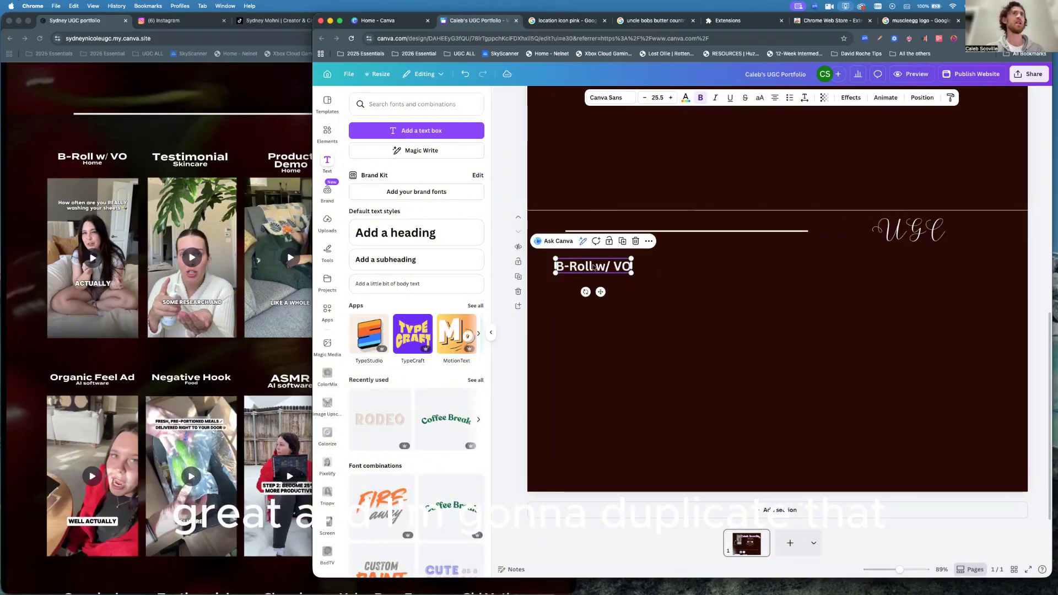
# Duplicate the B-Roll w/ VO label, retype it as a smaller 'Home', and set it just beneath.
pyautogui.click(623, 241)
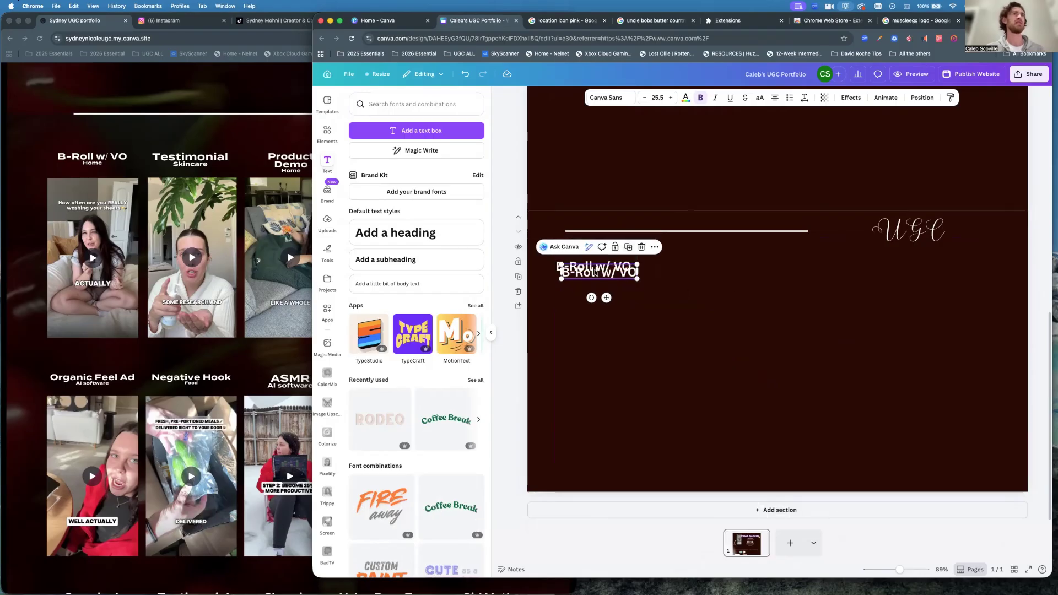
pyautogui.moveTo(592, 278); pyautogui.dragTo(592, 292)
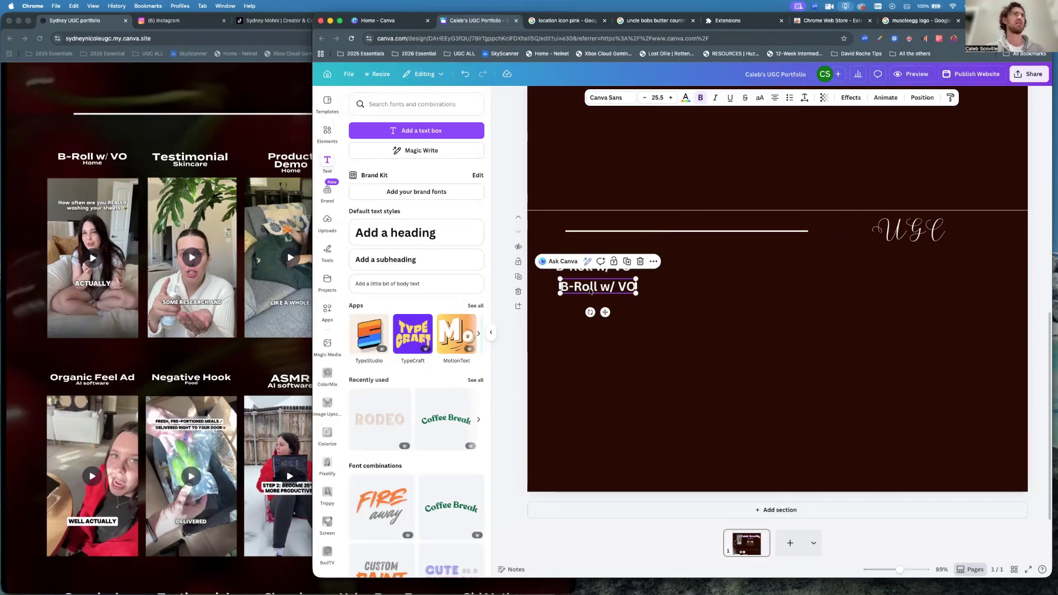
pyautogui.doubleClick(589, 287)
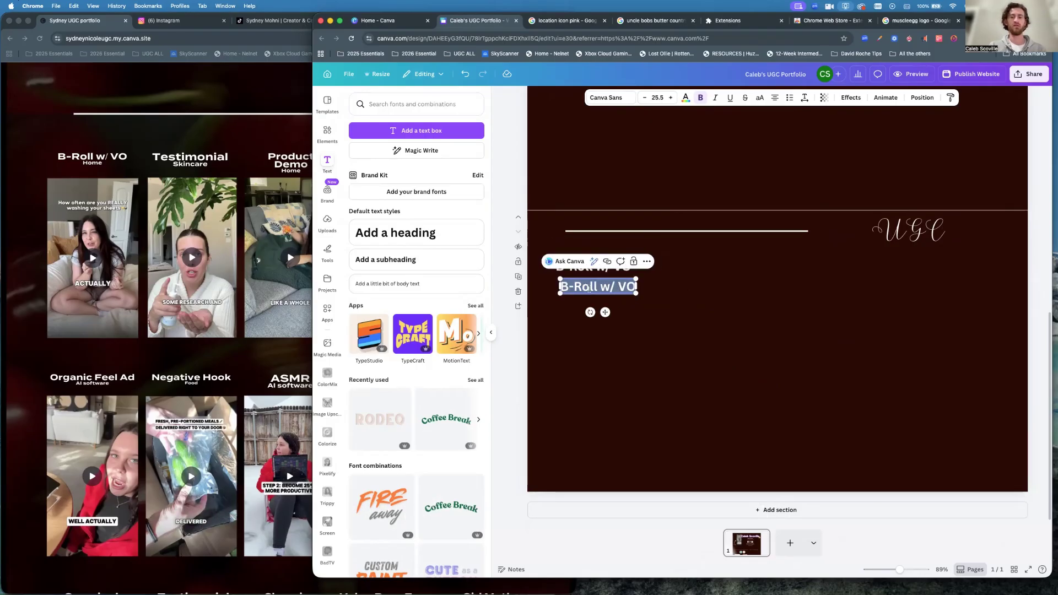
pyautogui.write('Home')
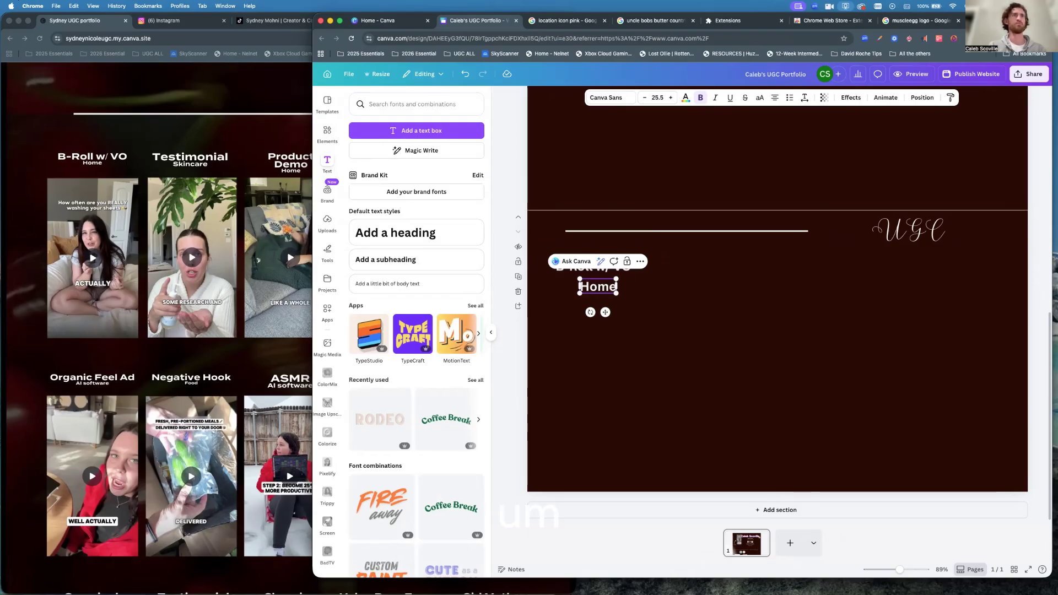
pyautogui.moveTo(615, 292); pyautogui.dragTo(603, 285)
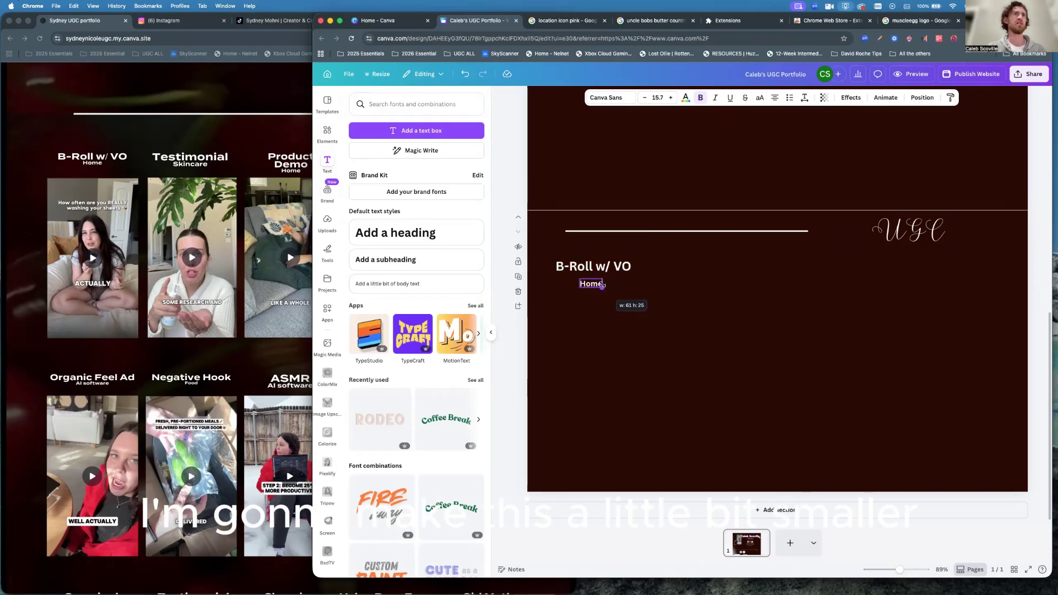
pyautogui.press('Escape')
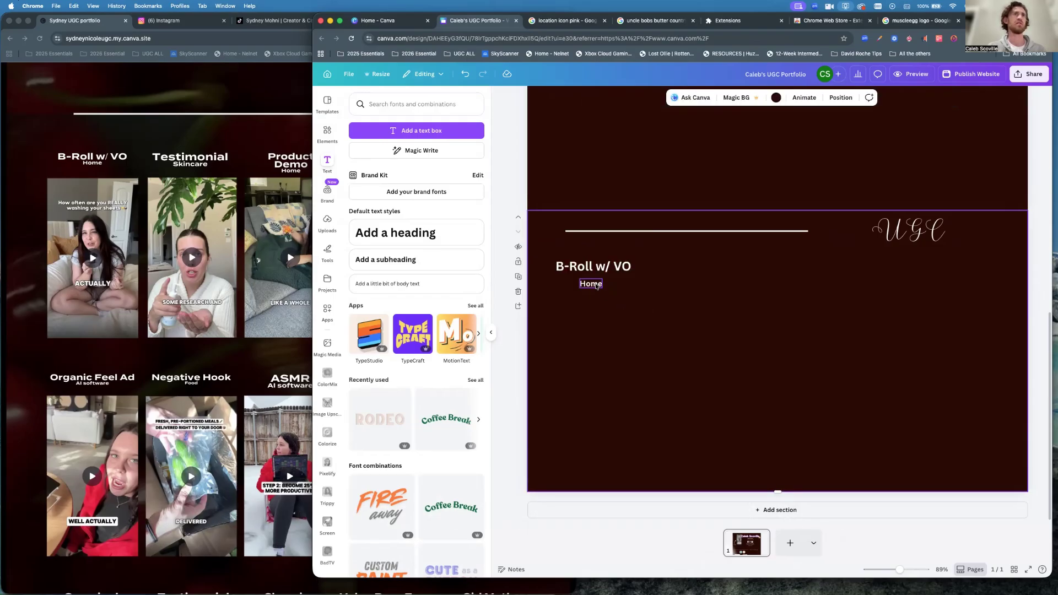
pyautogui.moveTo(593, 285); pyautogui.dragTo(594, 278)
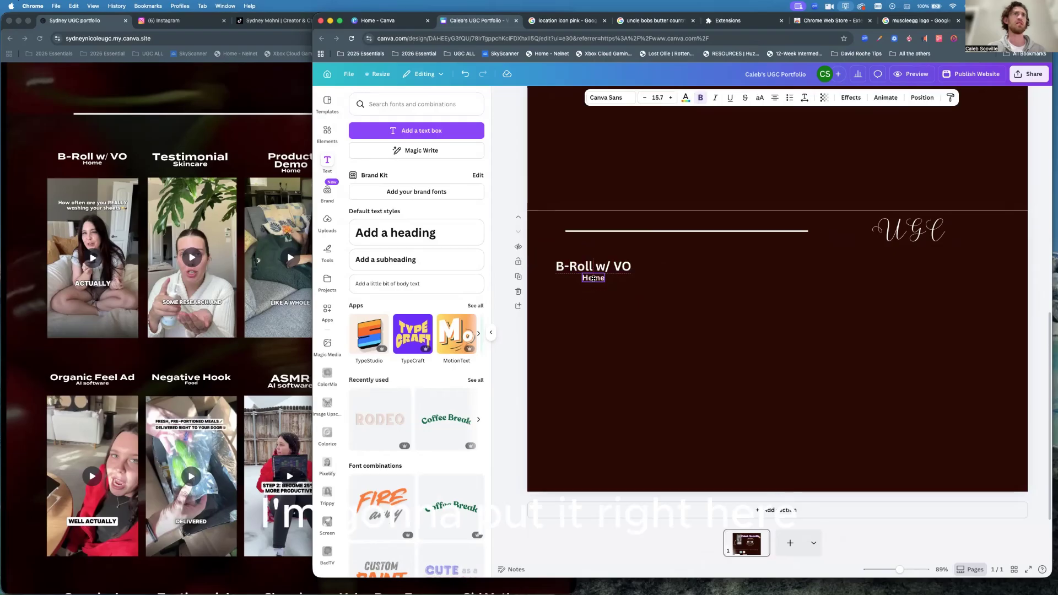
pyautogui.click(634, 328)
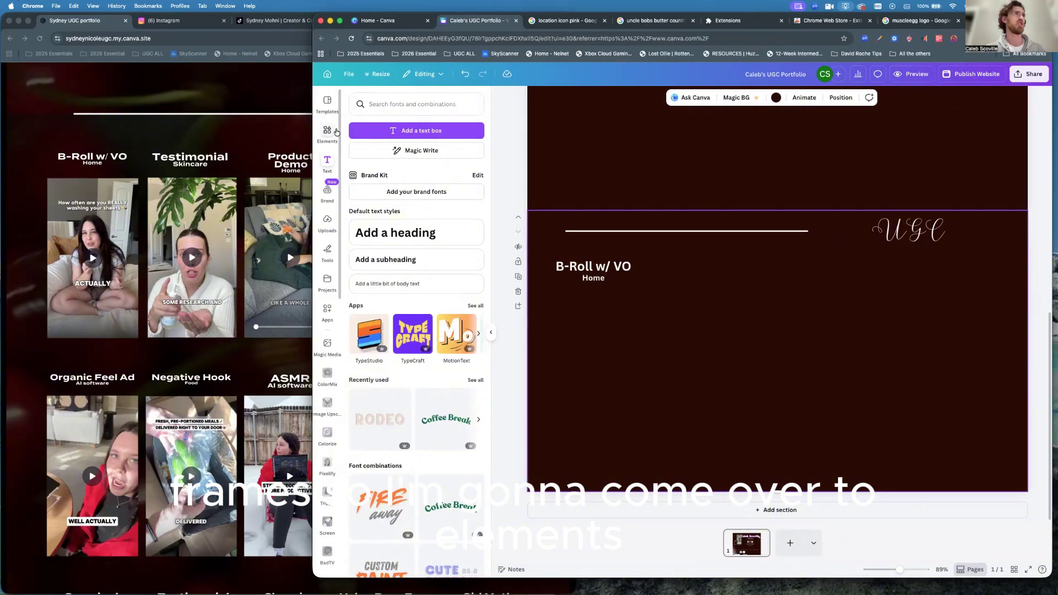
pyautogui.click(330, 132)
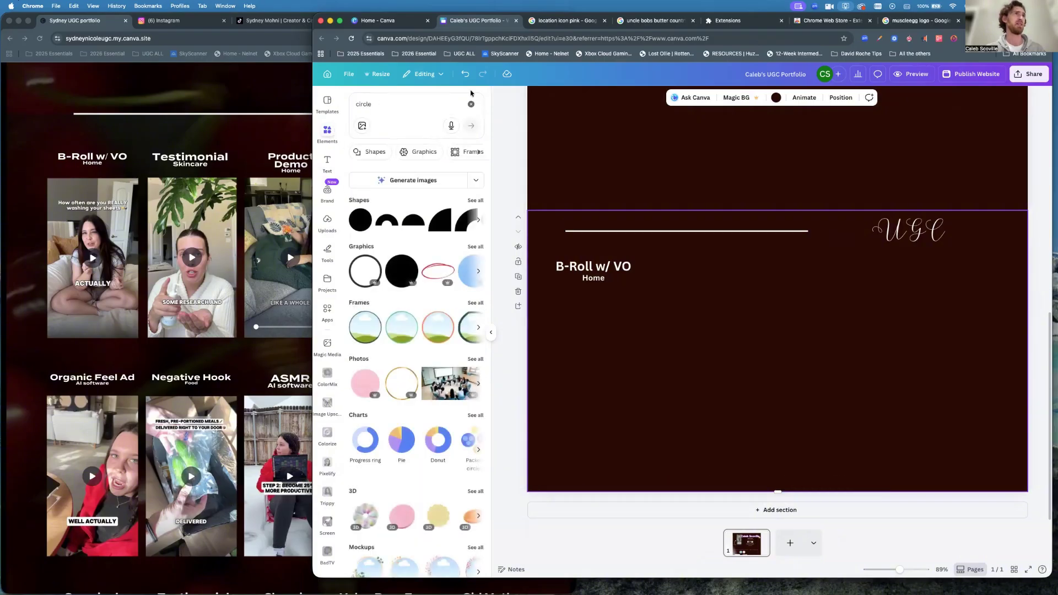
pyautogui.click(434, 104)
pyautogui.click(414, 102)
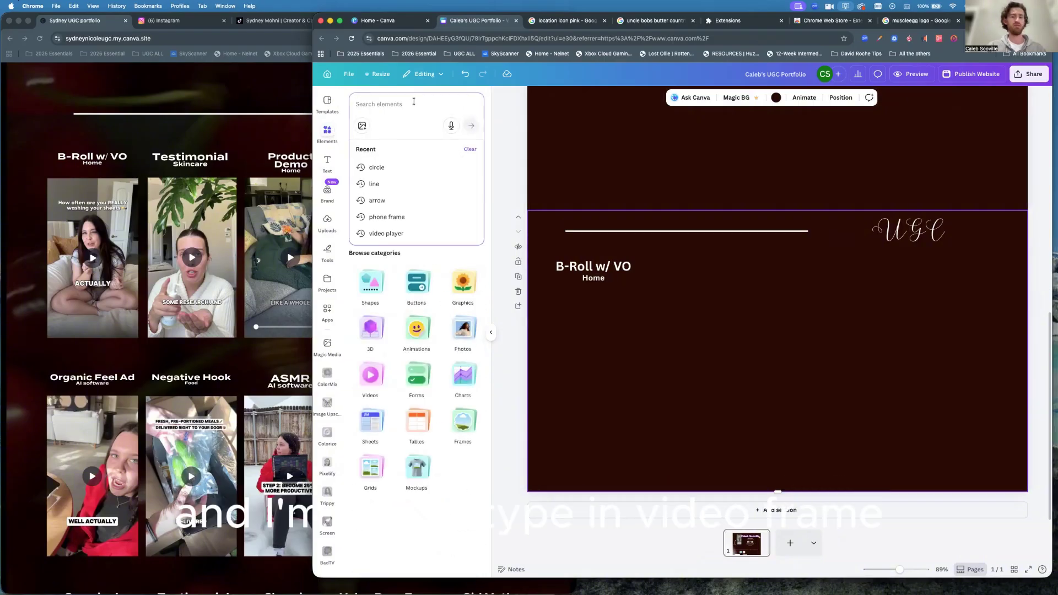
pyautogui.write('video')
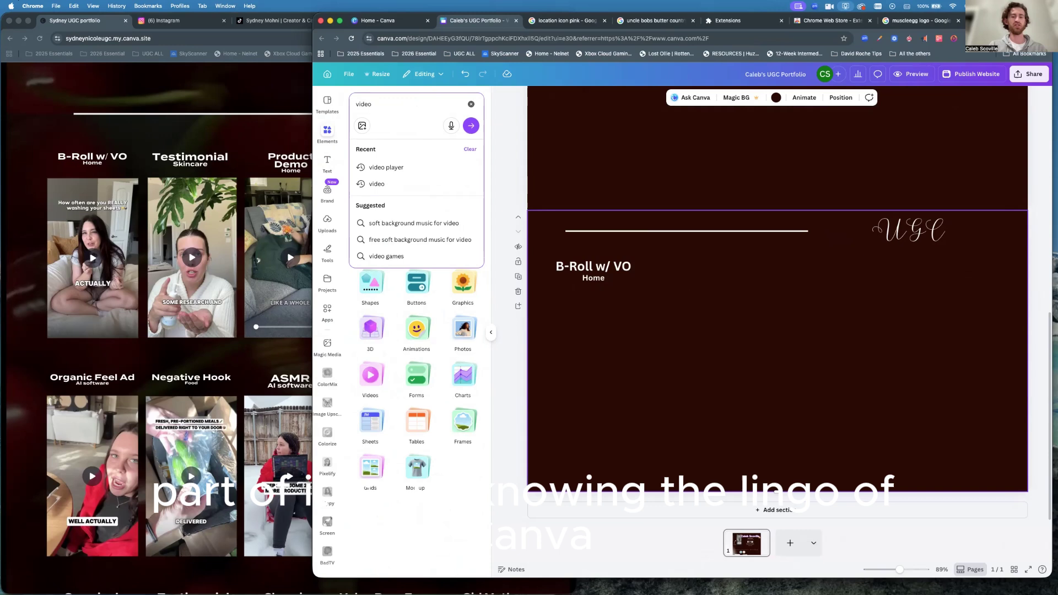
pyautogui.write(' frame')
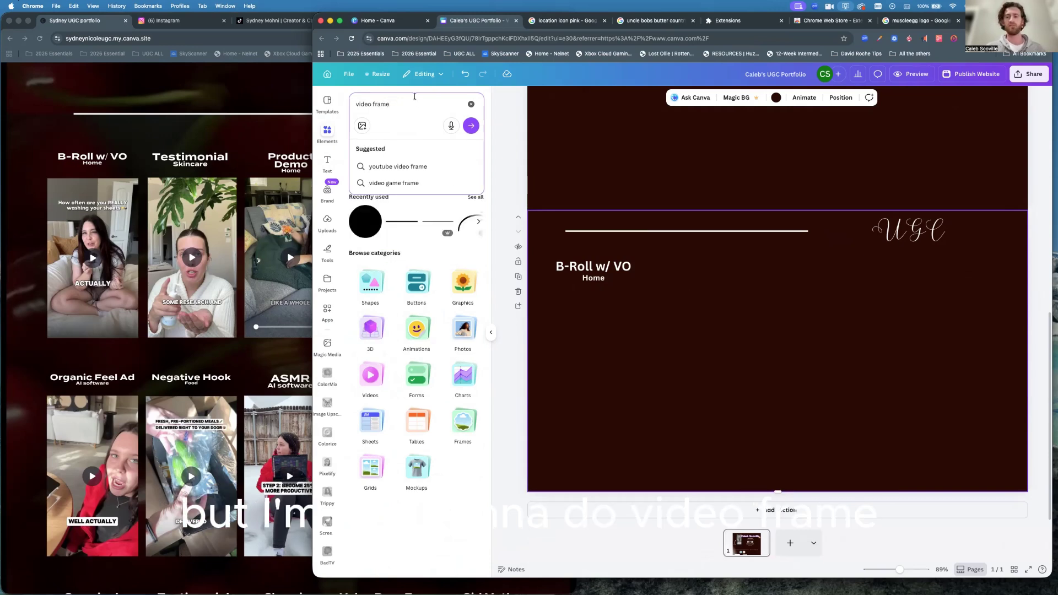
pyautogui.press('Return')
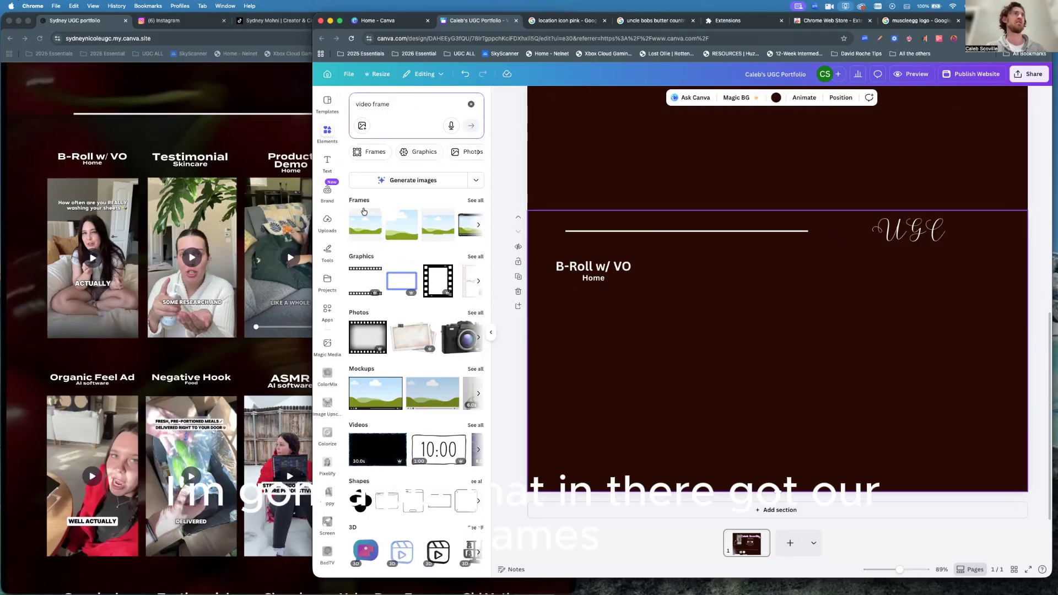
pyautogui.click(476, 201)
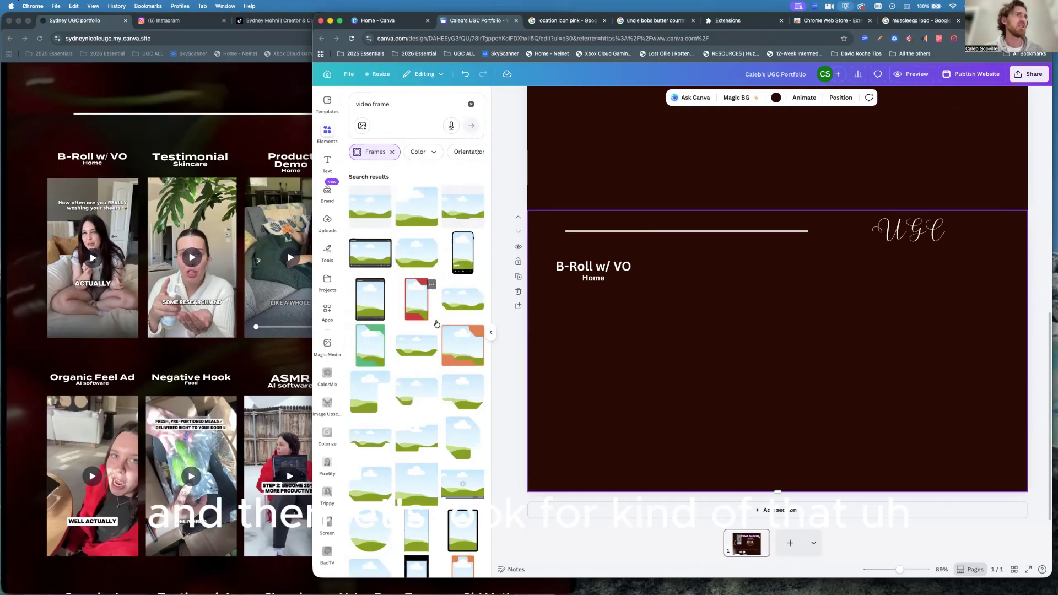
pyautogui.scroll(-3, 433, 342)
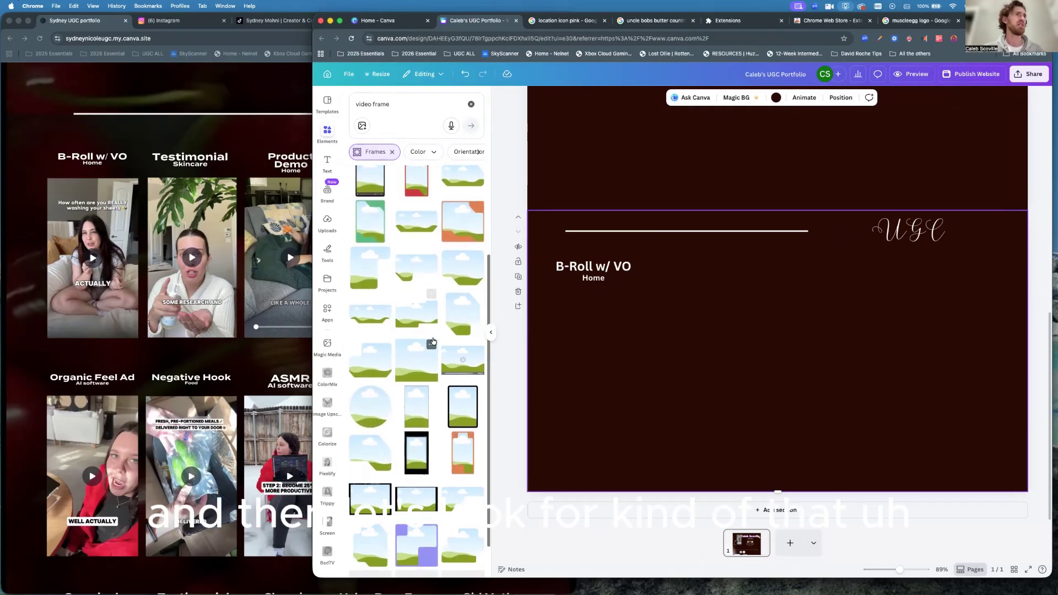
pyautogui.scroll(-2, 433, 342)
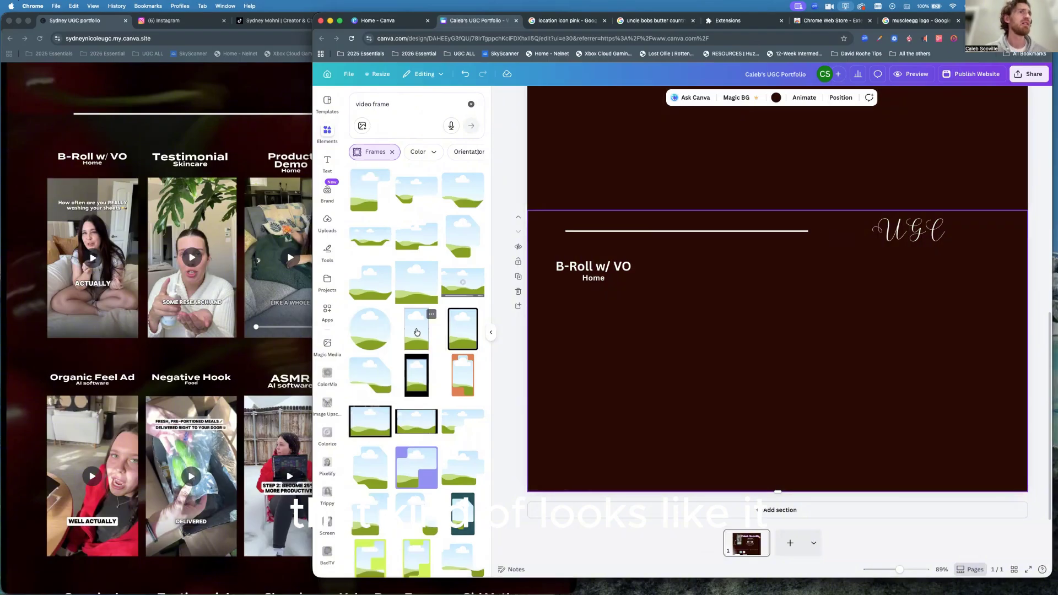
pyautogui.scroll(-1, 417, 332)
pyautogui.scroll(1, 417, 332)
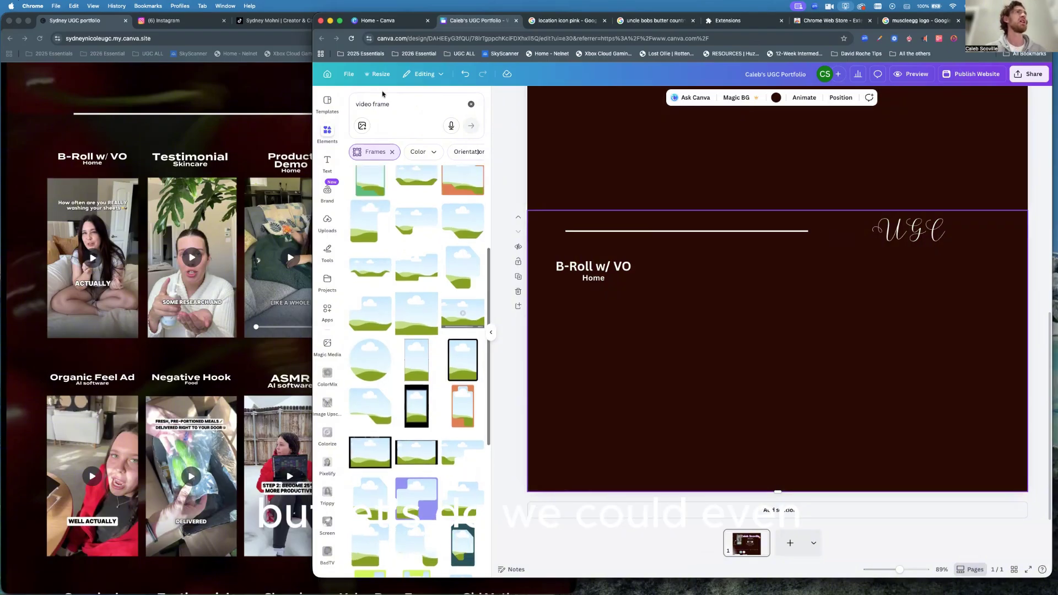
pyautogui.click(393, 103)
pyautogui.write('16')
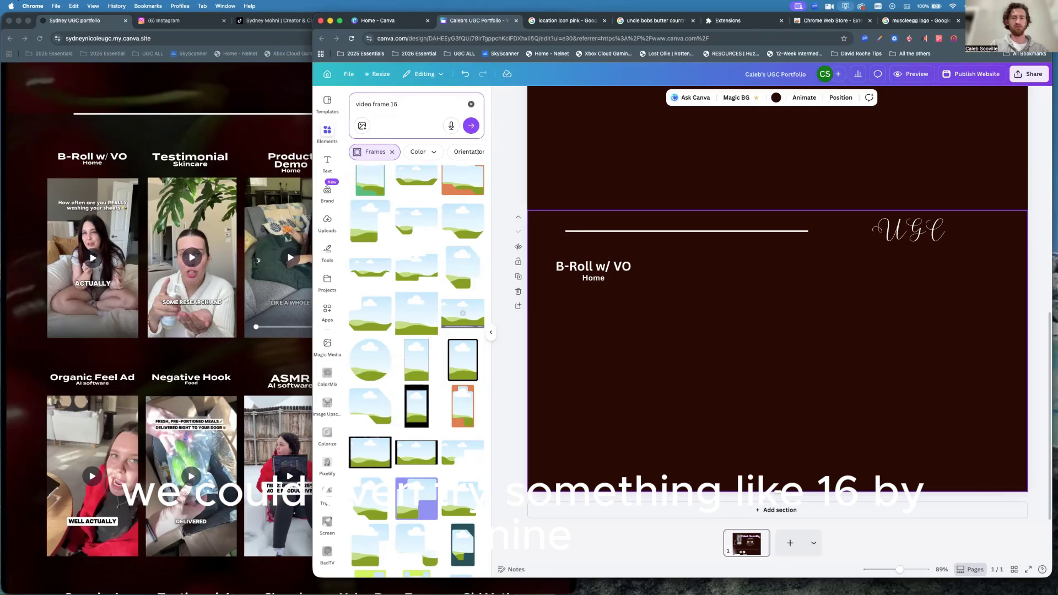
pyautogui.write('x9')
pyautogui.press('Return')
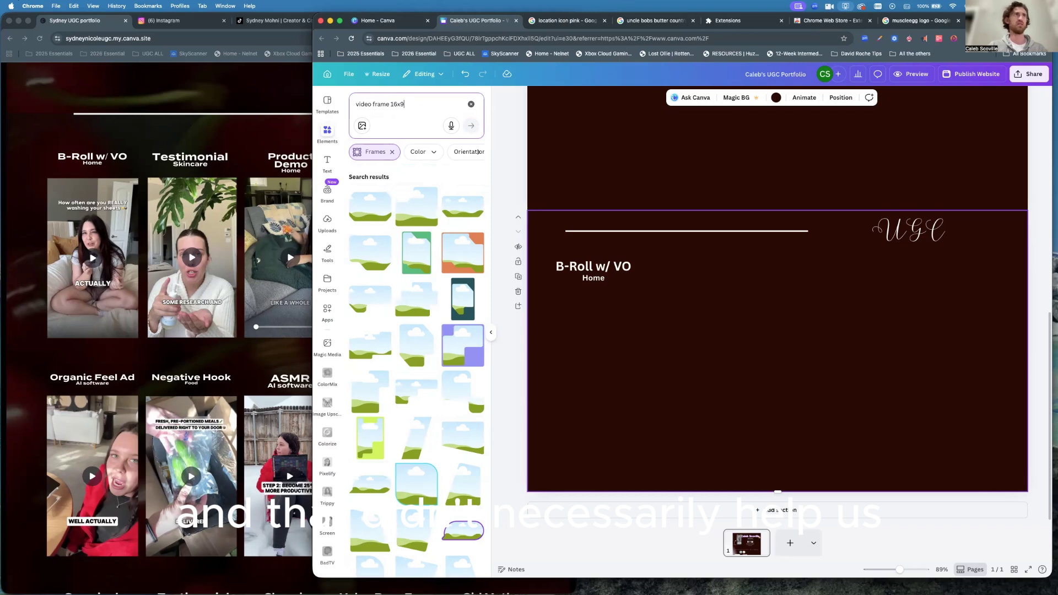
pyautogui.press('BackSpace')
pyautogui.press('BackSpace')
pyautogui.press('BackSpace')
pyautogui.press('BackSpace')
pyautogui.press('BackSpace')
pyautogui.press('Return')
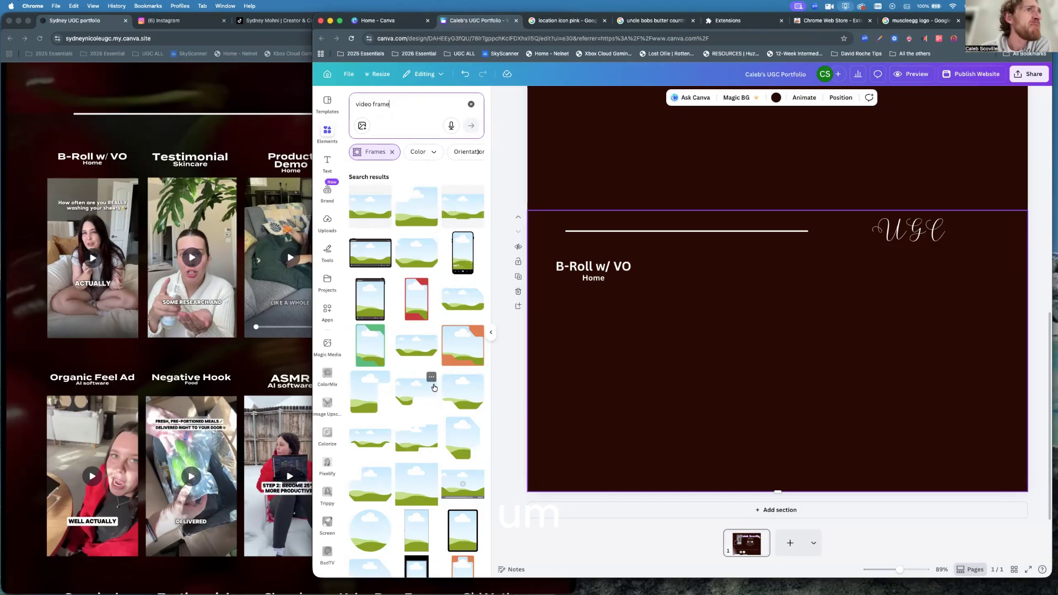
pyautogui.scroll(-5, 434, 380)
pyautogui.scroll(-3, 434, 388)
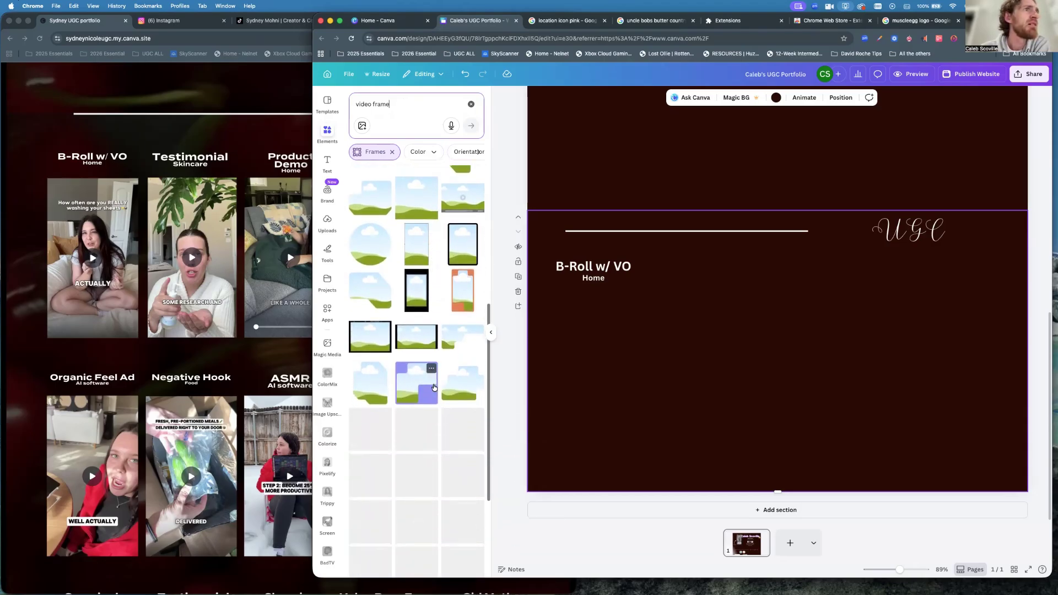
pyautogui.scroll(-2, 433, 387)
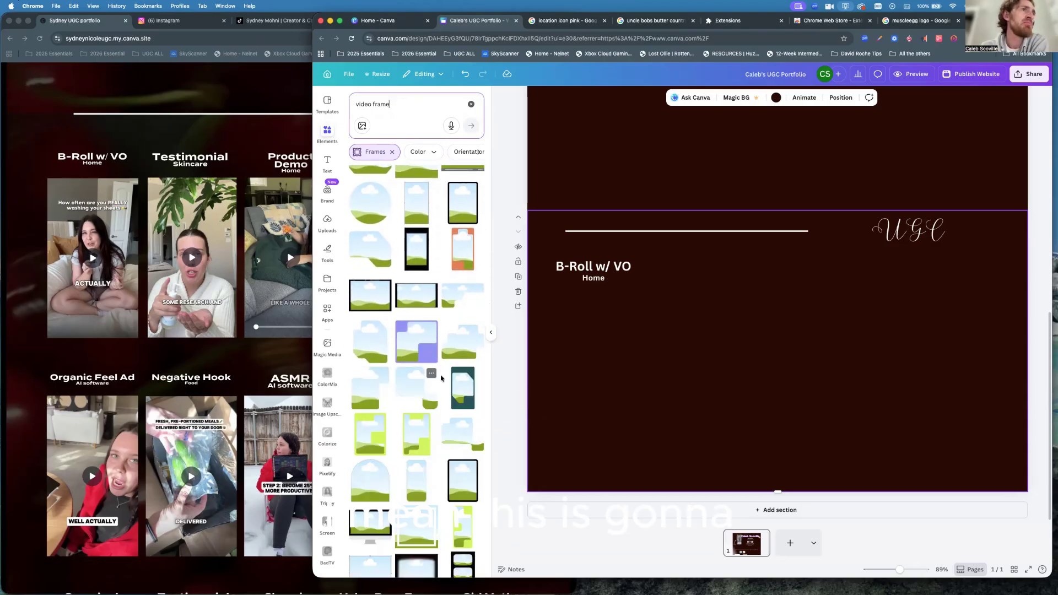
pyautogui.scroll(-2, 432, 408)
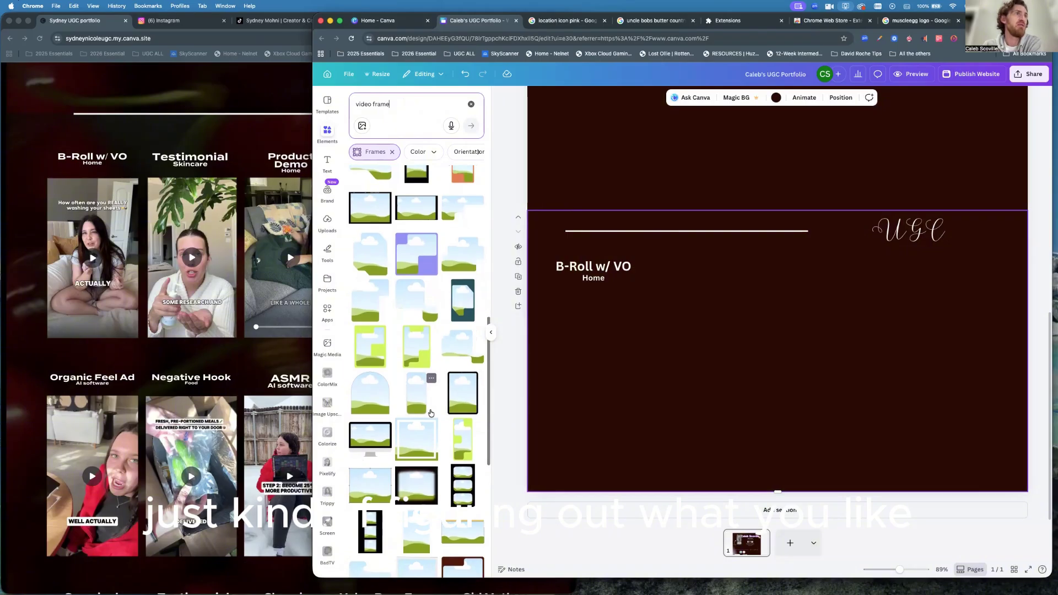
pyautogui.scroll(-2, 431, 413)
pyautogui.scroll(-3, 431, 413)
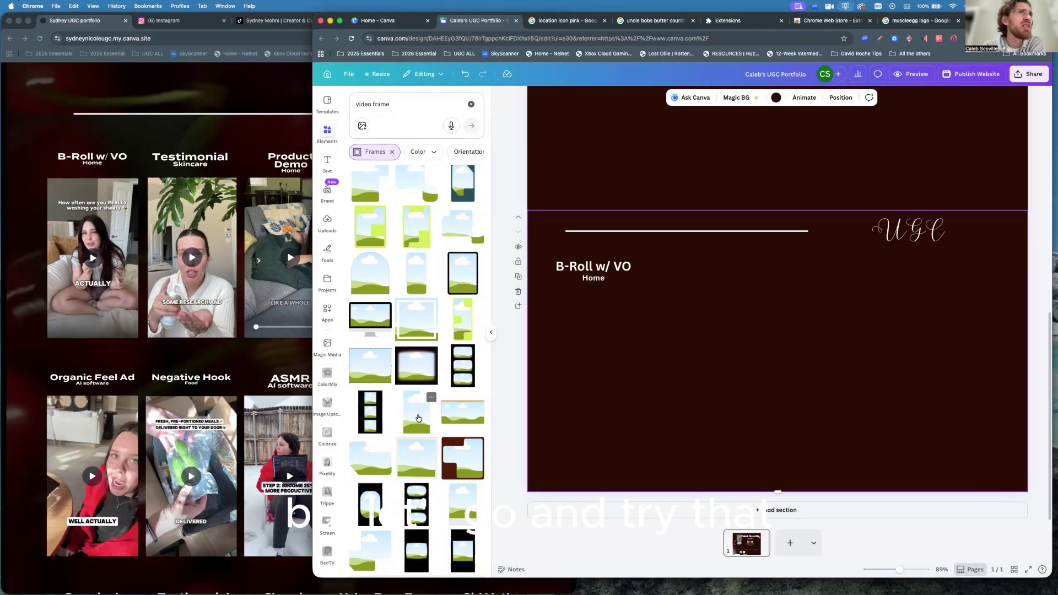
pyautogui.click(419, 418)
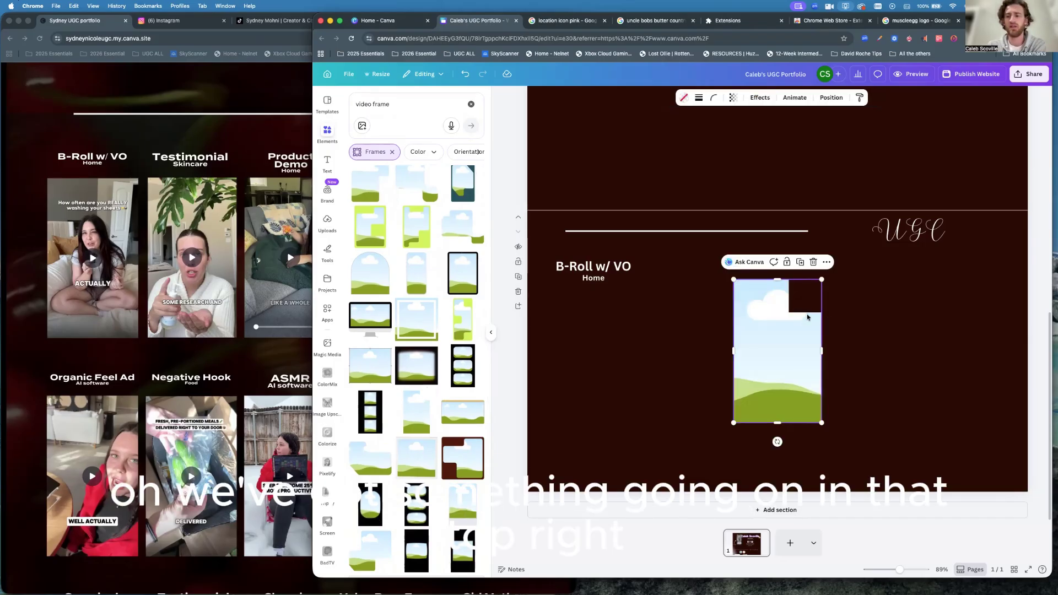
pyautogui.press('Delete')
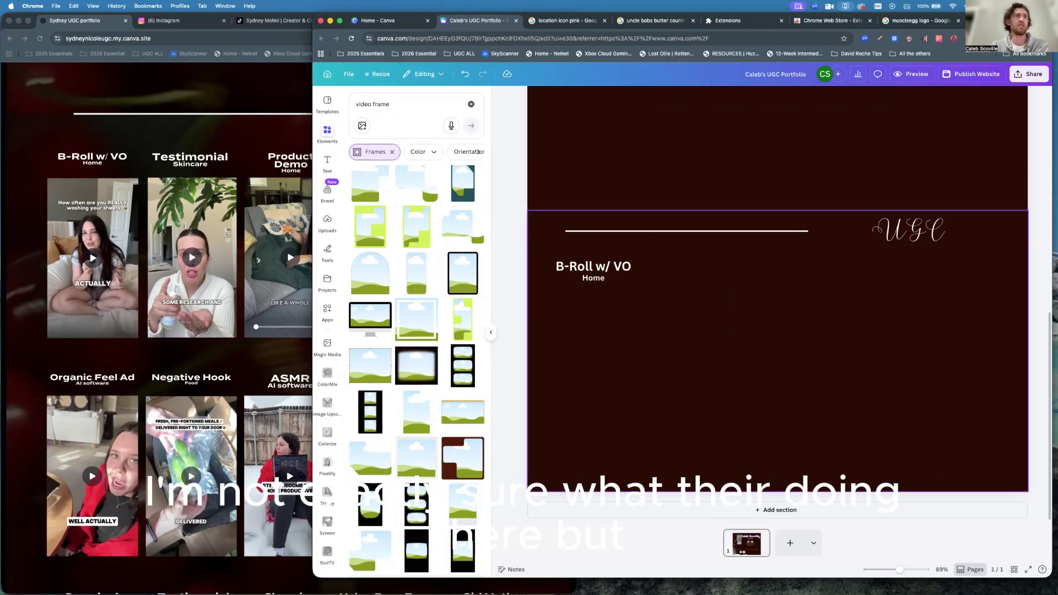
pyautogui.scroll(-5, 426, 436)
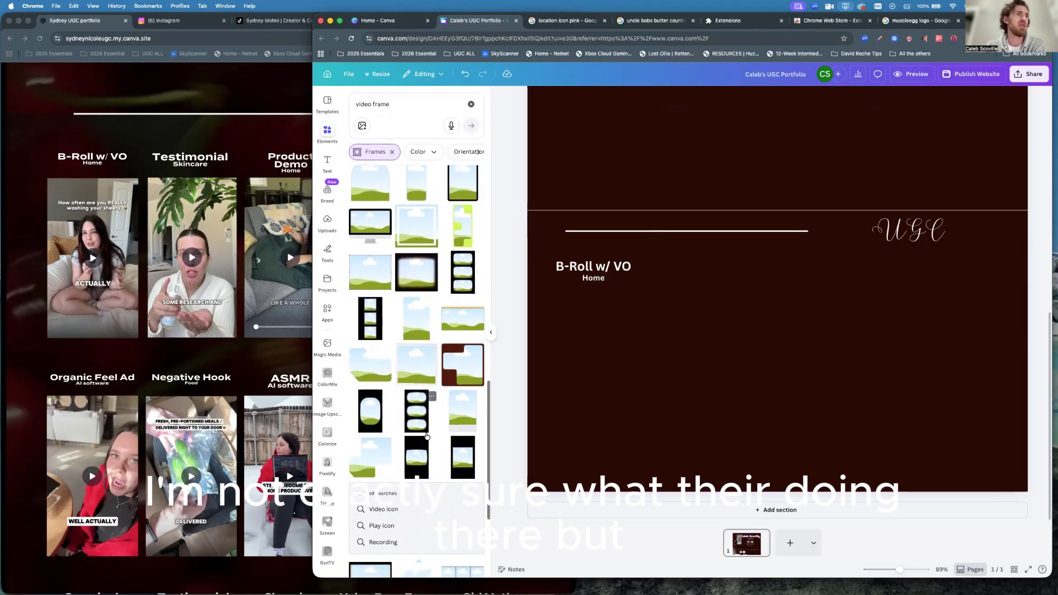
pyautogui.scroll(-1, 426, 436)
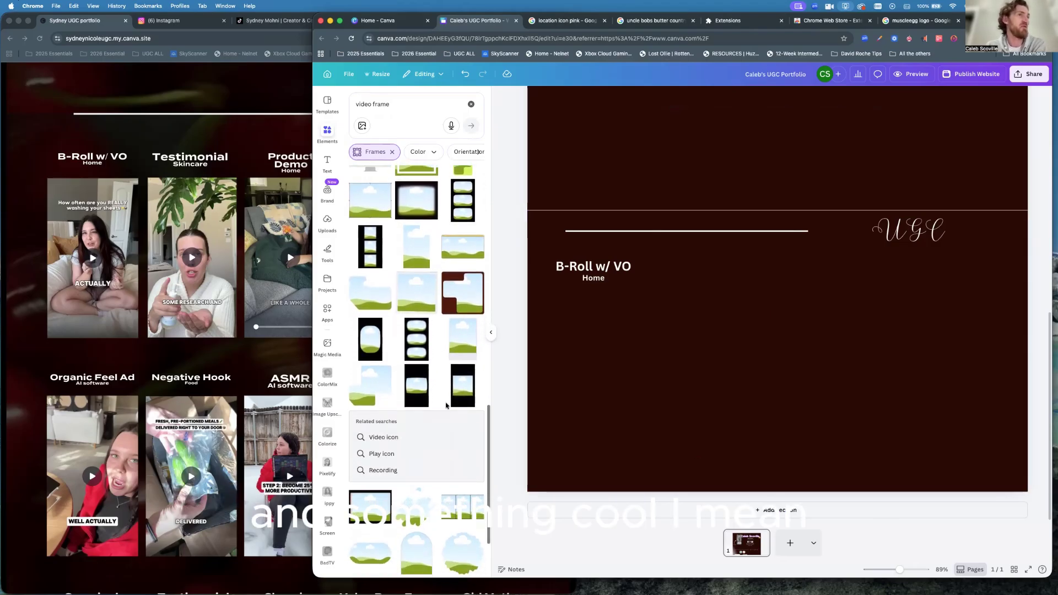
pyautogui.scroll(-3, 452, 394)
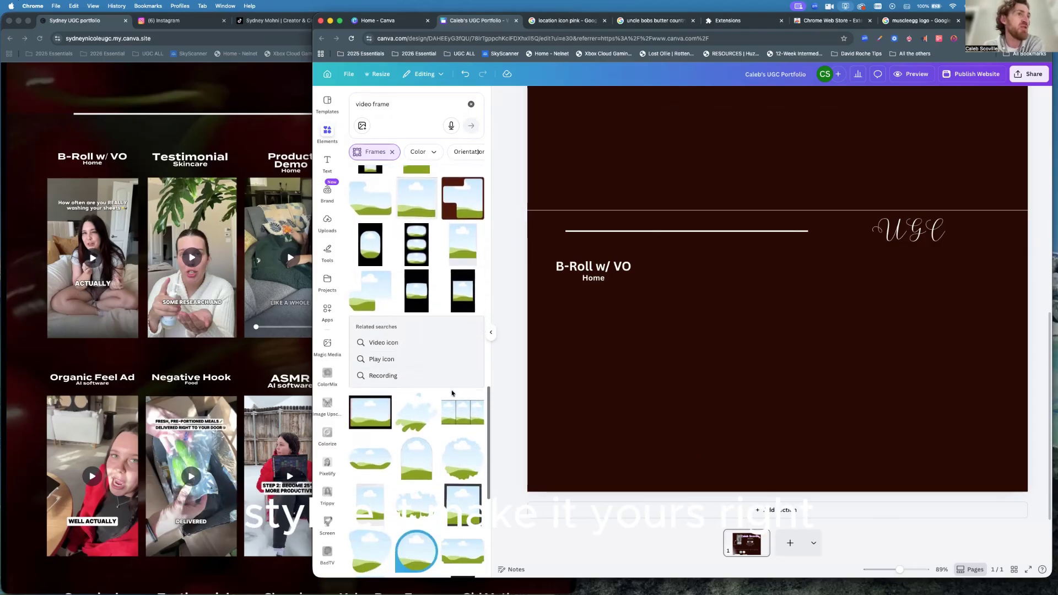
pyautogui.scroll(4, 452, 394)
pyautogui.scroll(1, 454, 389)
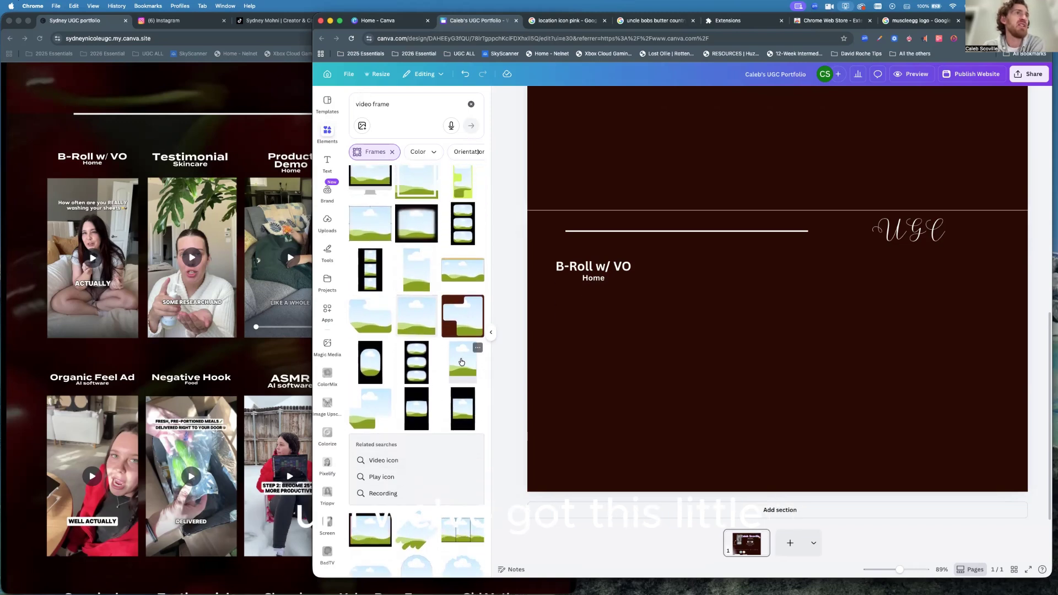
# Add a tall portrait frame and move it left, directly under the B-Roll w/ VO and Home labels.
pyautogui.click(462, 362)
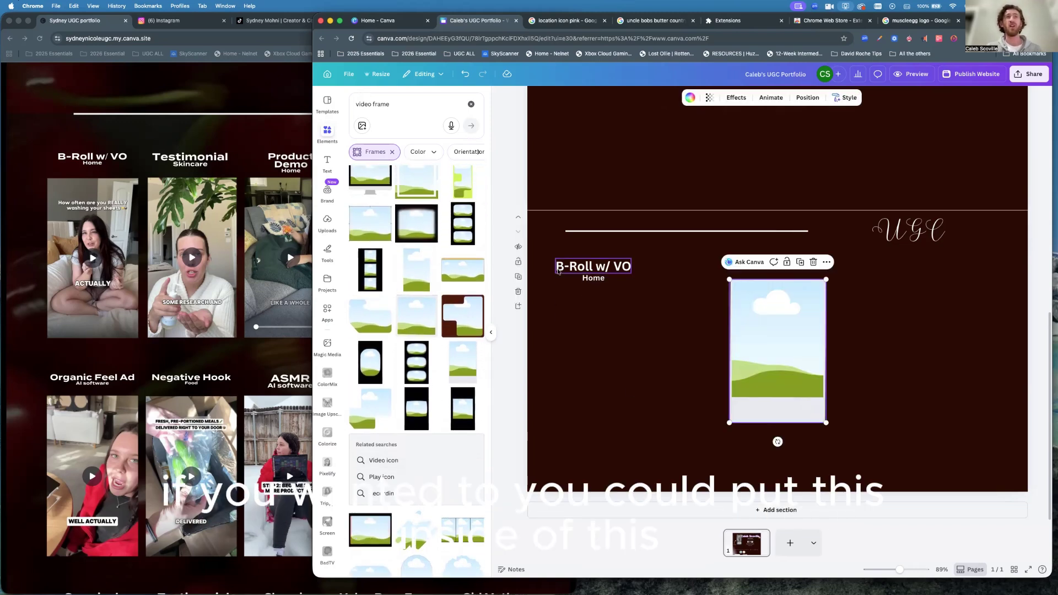
pyautogui.click(591, 267)
pyautogui.moveTo(578, 269); pyautogui.dragTo(759, 409)
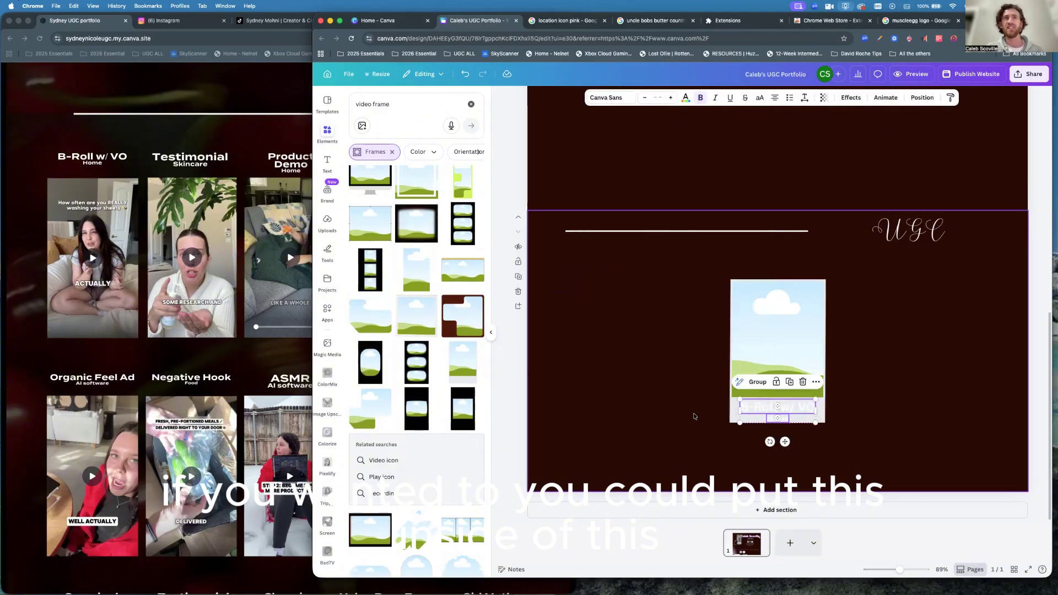
pyautogui.press('super+z')
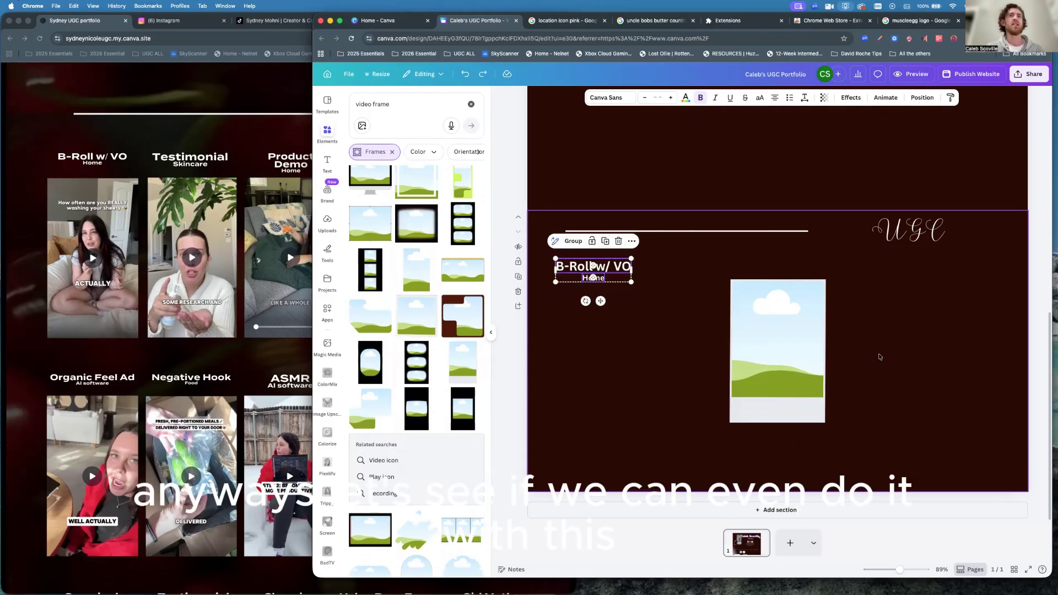
pyautogui.click(776, 343)
pyautogui.moveTo(776, 343); pyautogui.dragTo(588, 350)
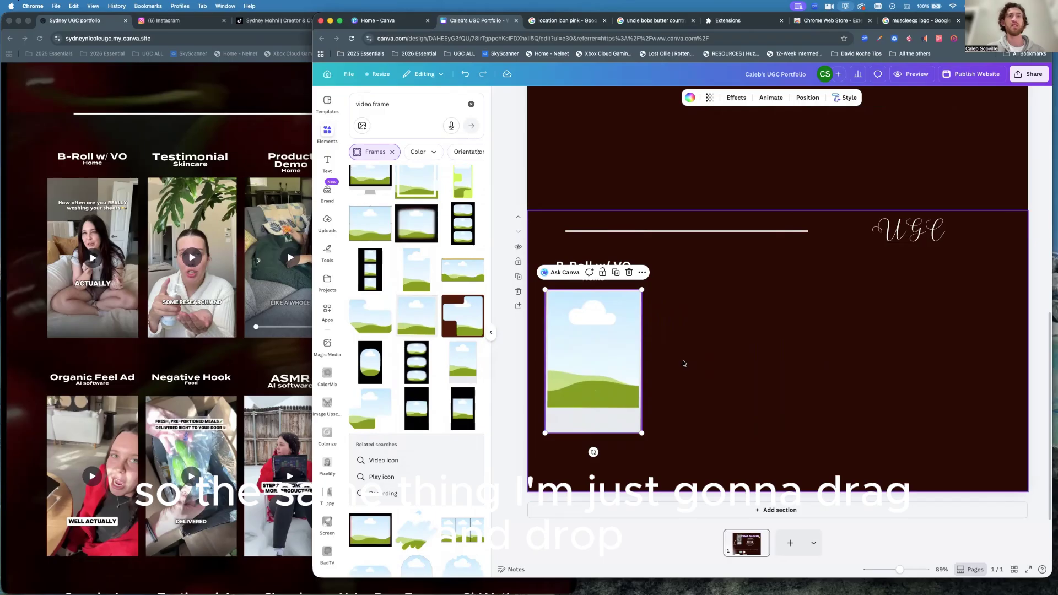
pyautogui.click(684, 363)
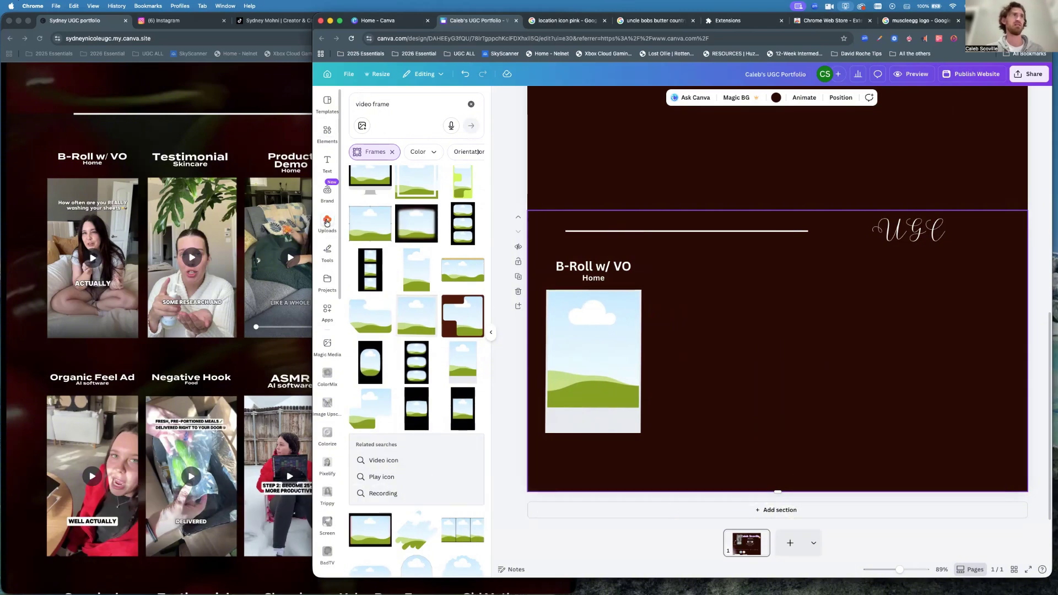
# From the Uploads panel's Videos tab, start uploading a file from the computer.
pyautogui.click(327, 222)
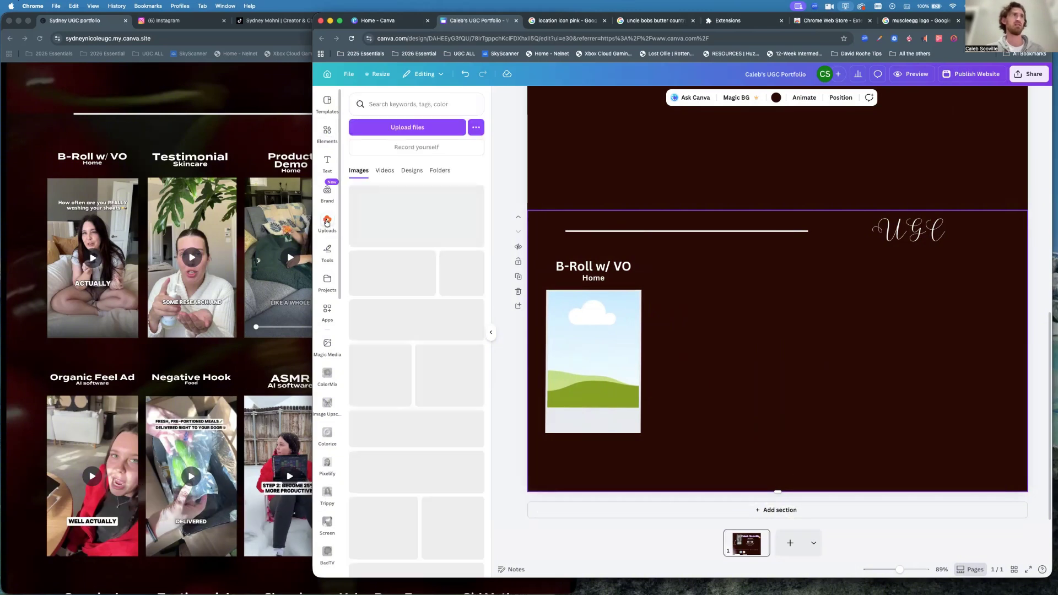
pyautogui.click(386, 171)
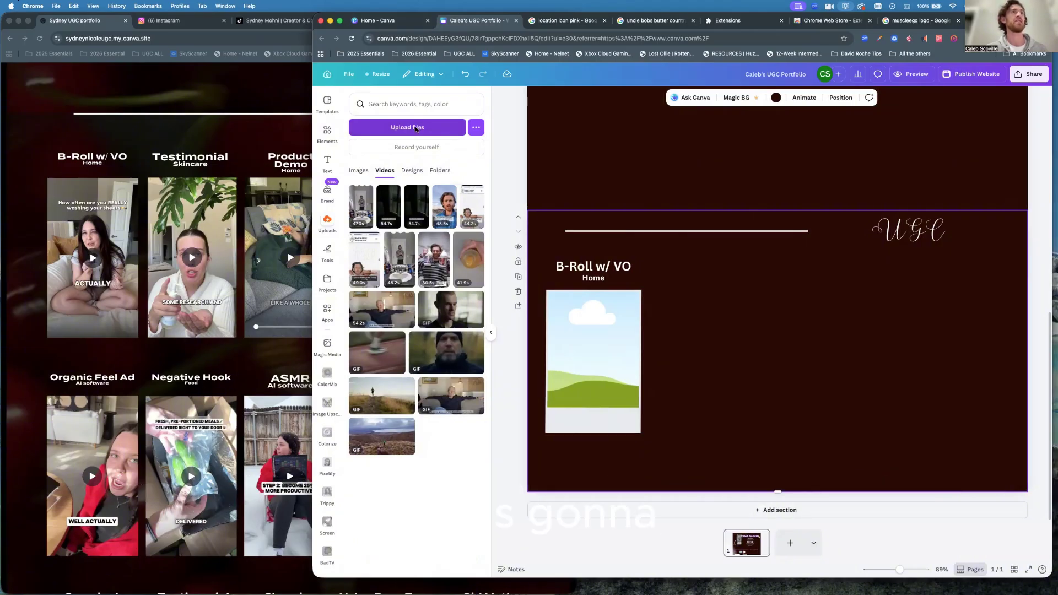
pyautogui.click(417, 129)
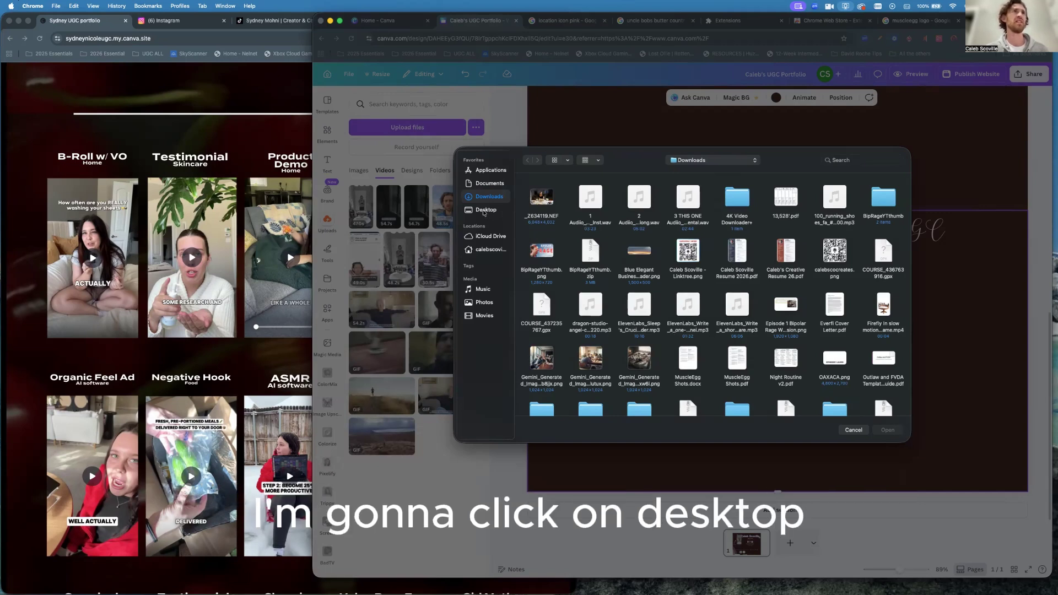
# Choose SmallRig Light 2.0.mp4 from the Desktop folder to upload the 54.7 s video.
pyautogui.click(484, 211)
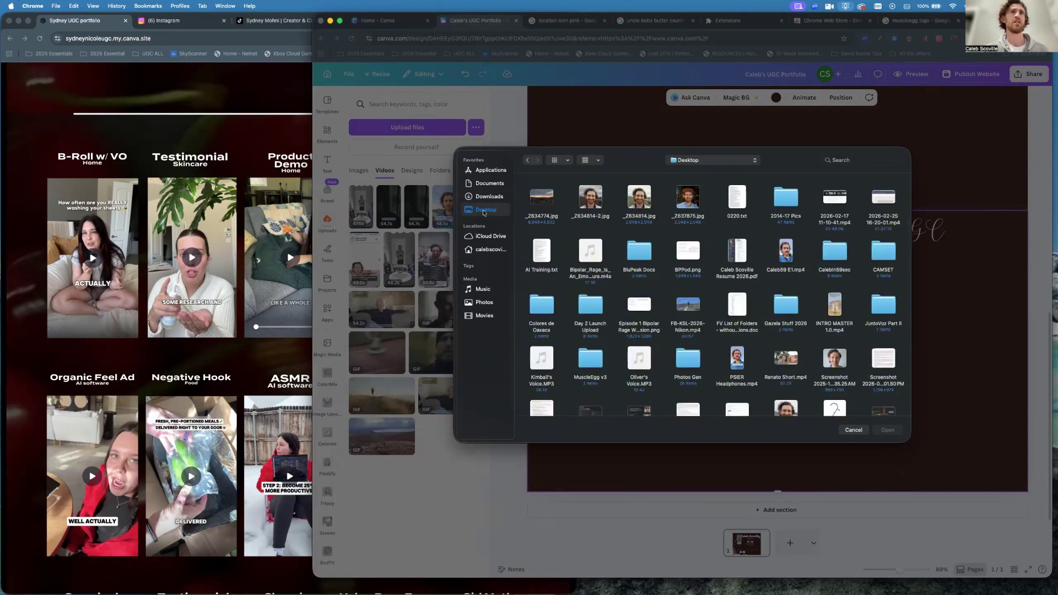
pyautogui.scroll(-5, 653, 332)
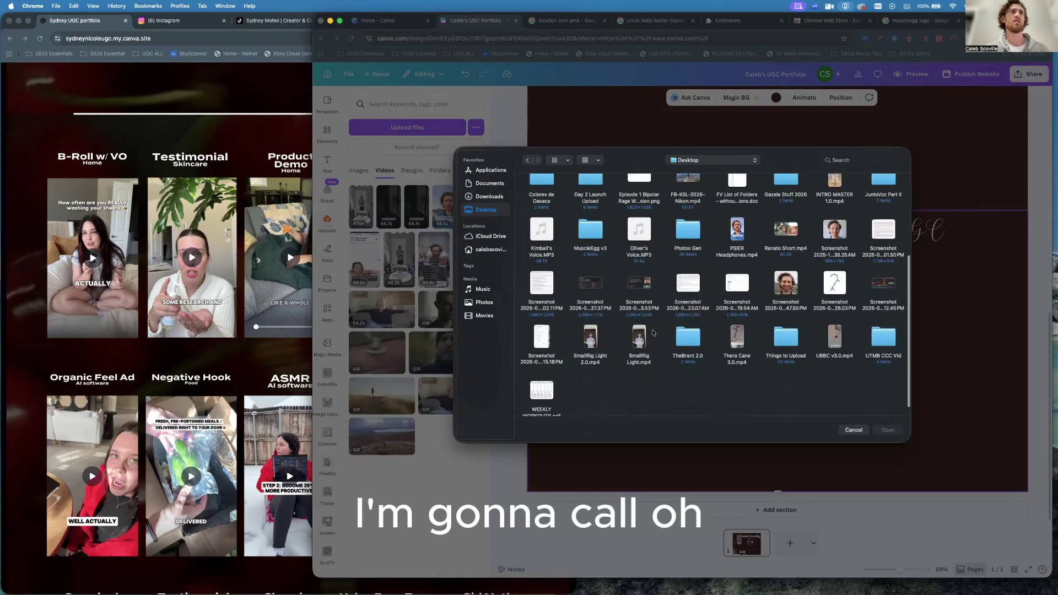
pyautogui.doubleClick(591, 344)
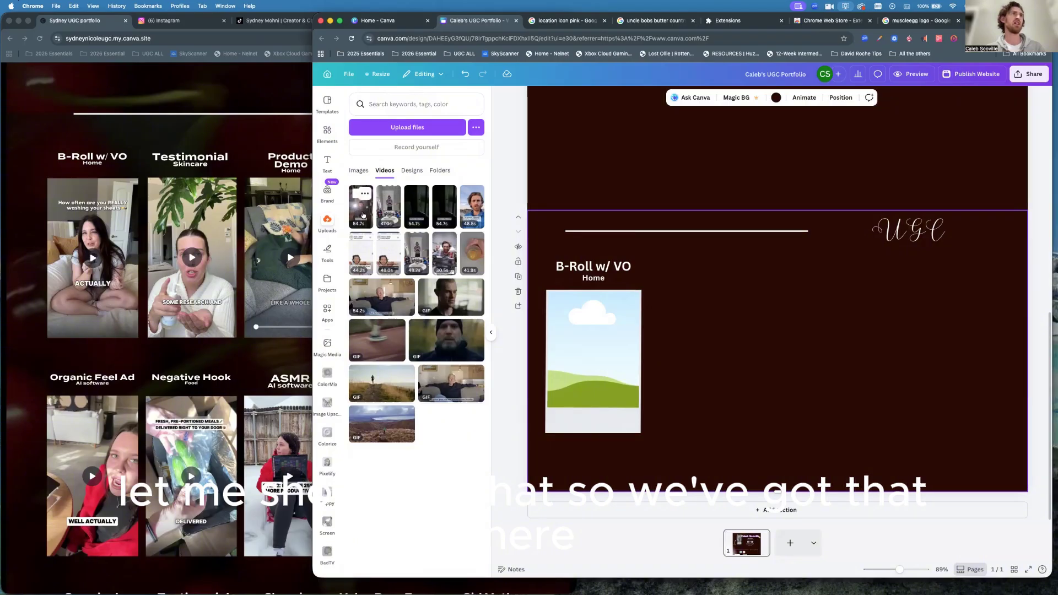
pyautogui.click(362, 215)
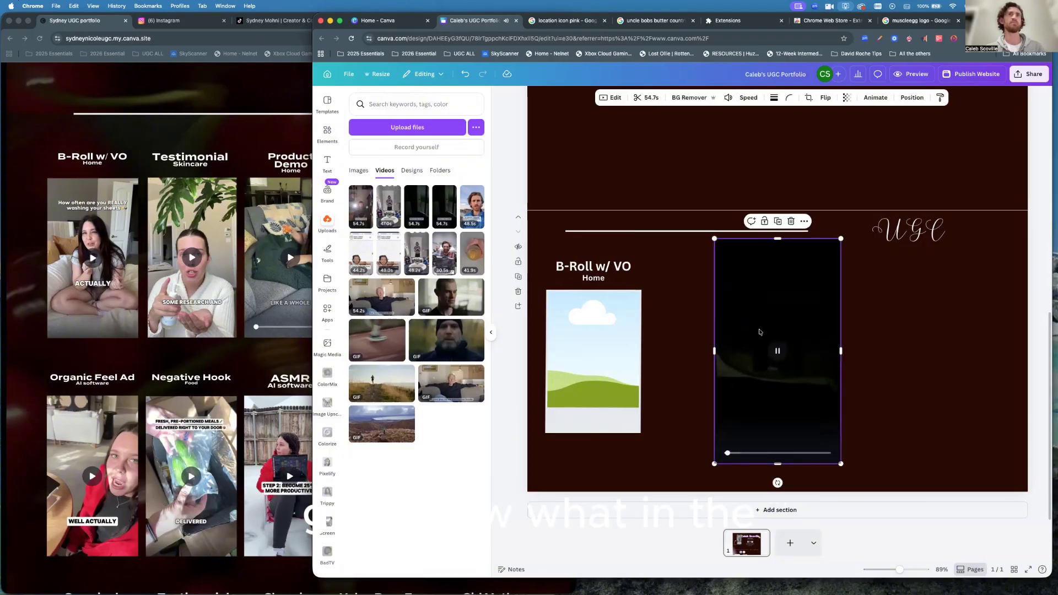
pyautogui.click(779, 351)
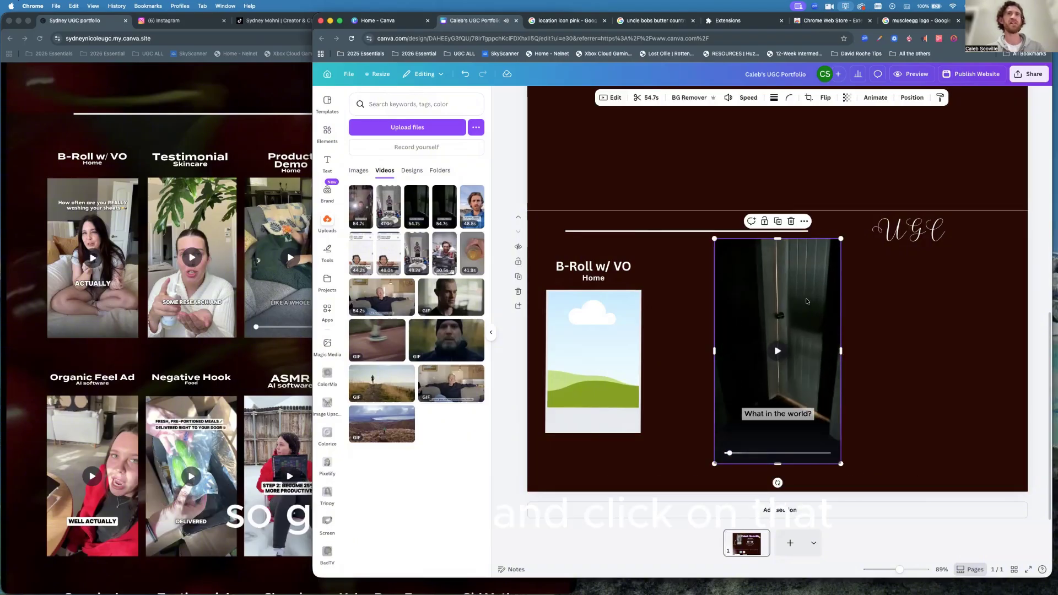
pyautogui.moveTo(811, 308); pyautogui.dragTo(609, 351)
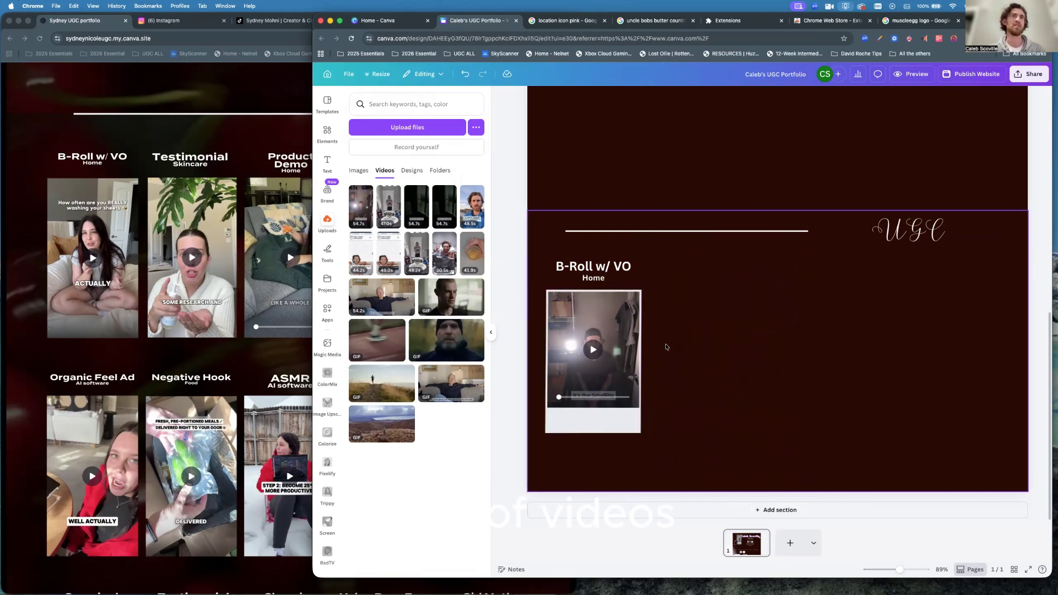
pyautogui.click(666, 350)
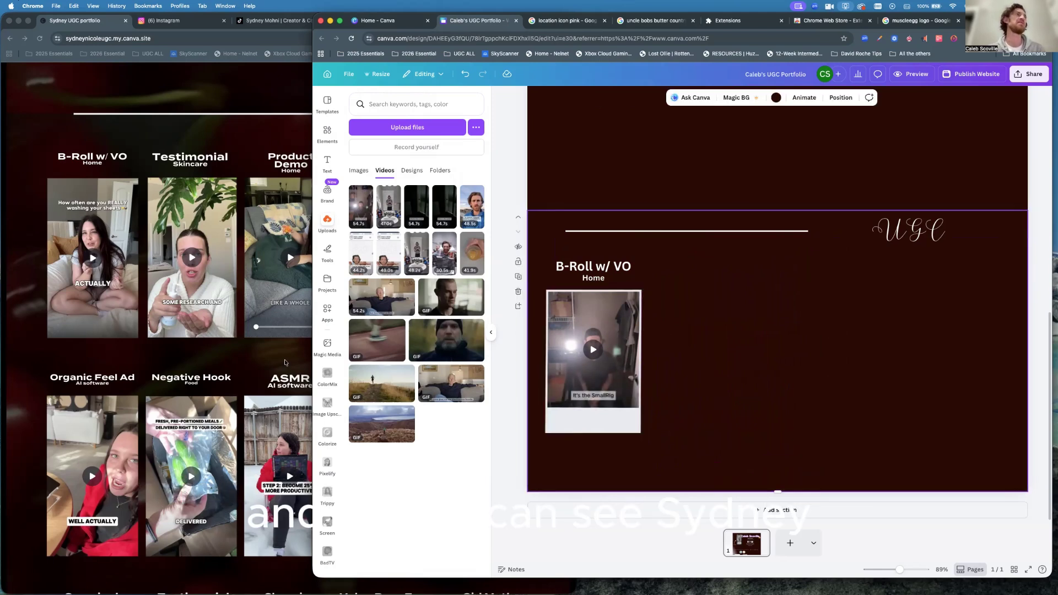
pyautogui.click(245, 351)
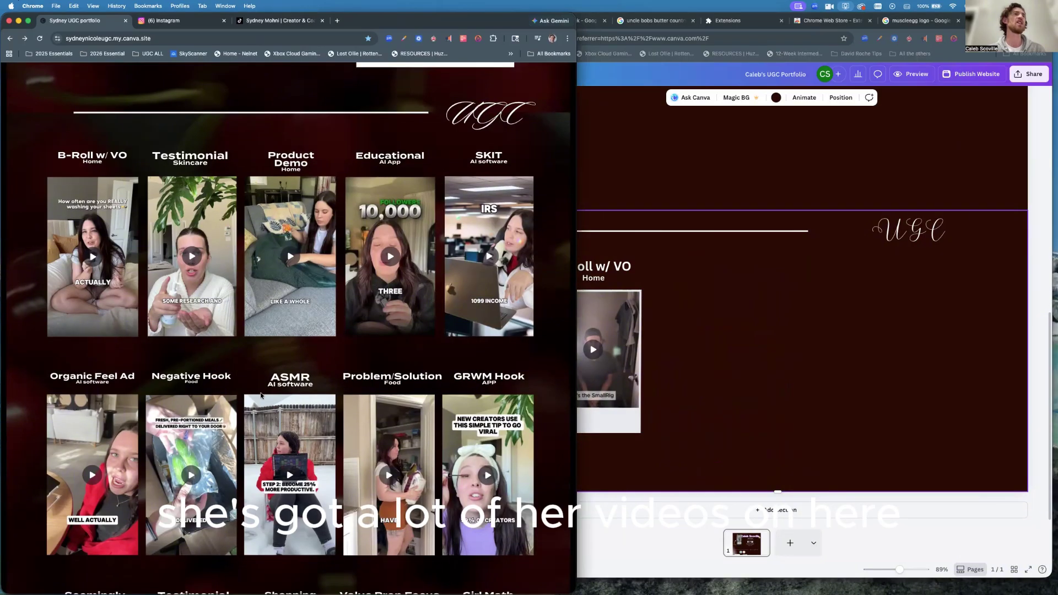
pyautogui.scroll(-5, 261, 396)
pyautogui.scroll(-2, 261, 395)
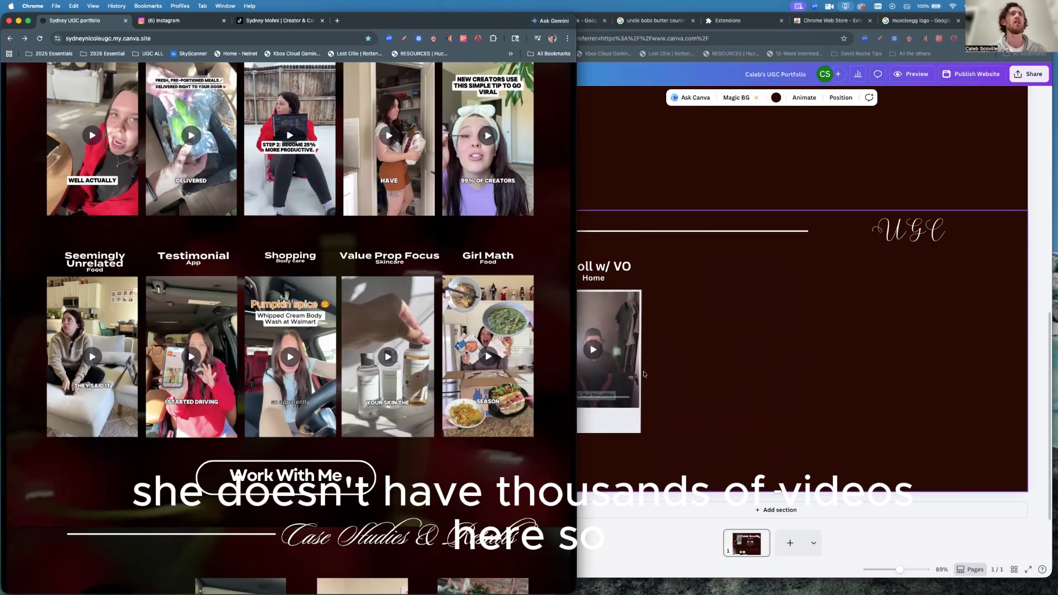
pyautogui.scroll(6, 359, 365)
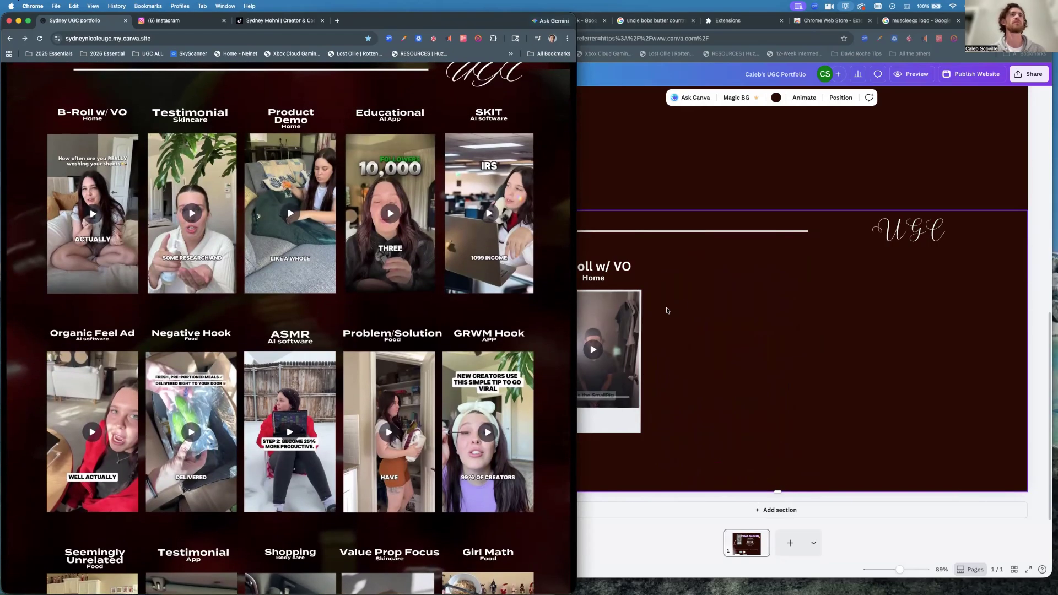
pyautogui.click(667, 311)
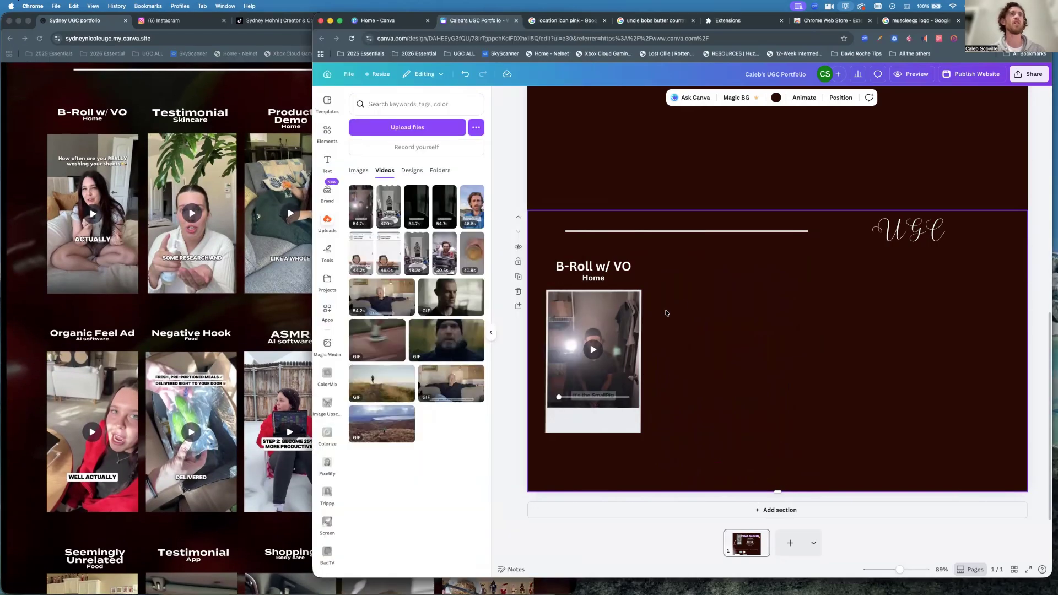
# Trim the B-Roll w/ VO SmallRig clip from 54.7 s down to 21.0 s.
pyautogui.click(607, 319)
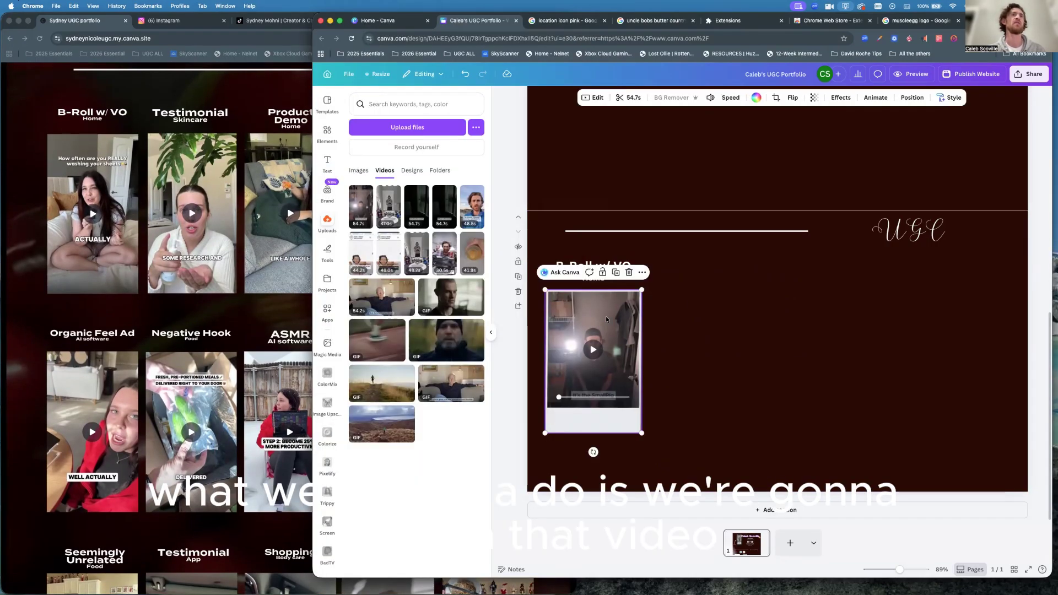
pyautogui.click(632, 99)
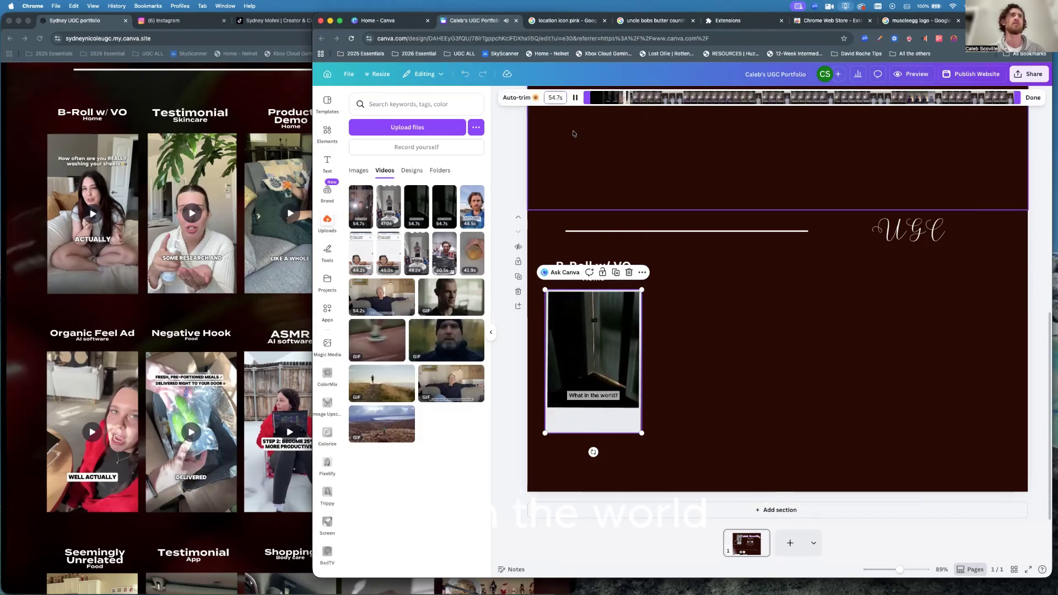
pyautogui.press('space')
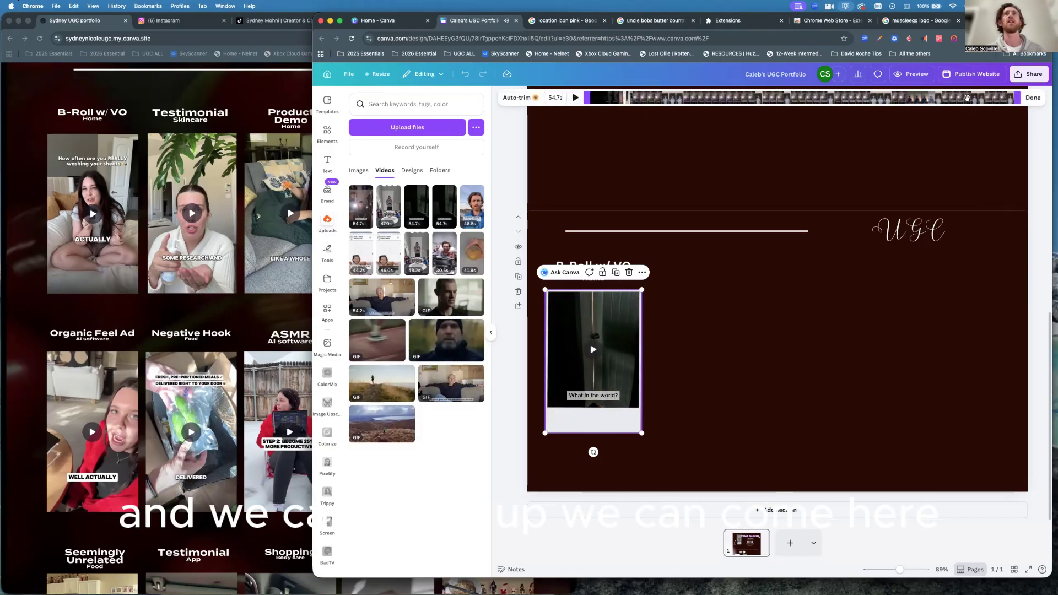
pyautogui.moveTo(1012, 99); pyautogui.dragTo(756, 101)
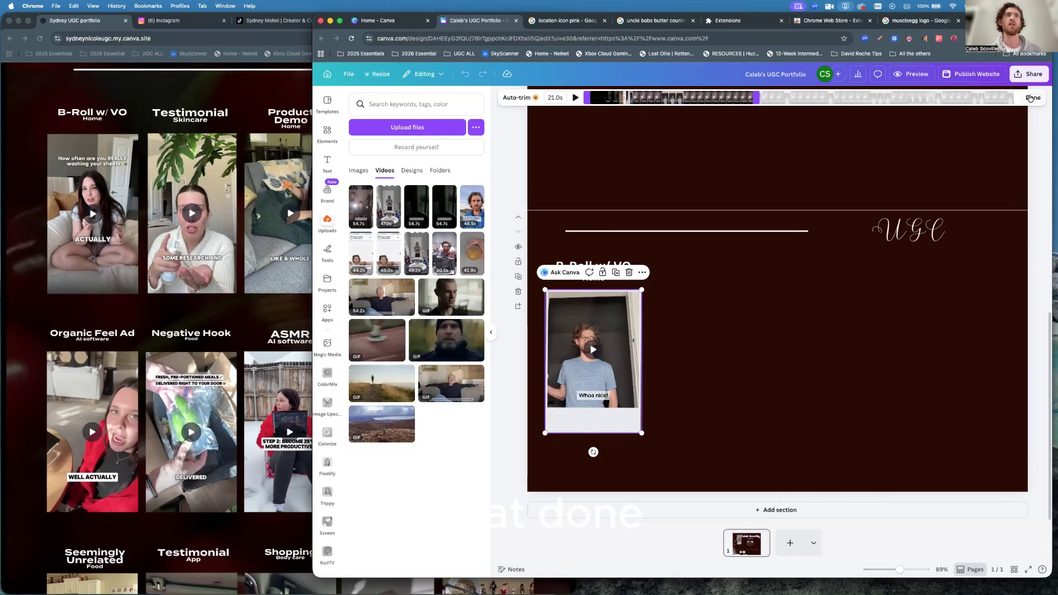
pyautogui.click(1031, 98)
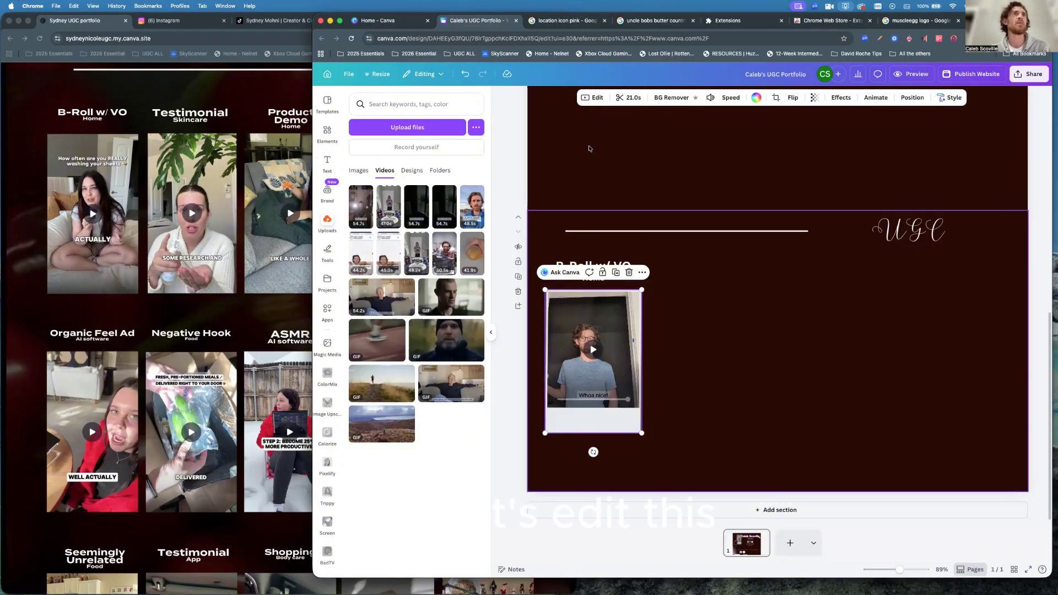
# Switch off Play automatically for the SmallRig clip, then check the reference portfolio's video grid.
pyautogui.click(594, 99)
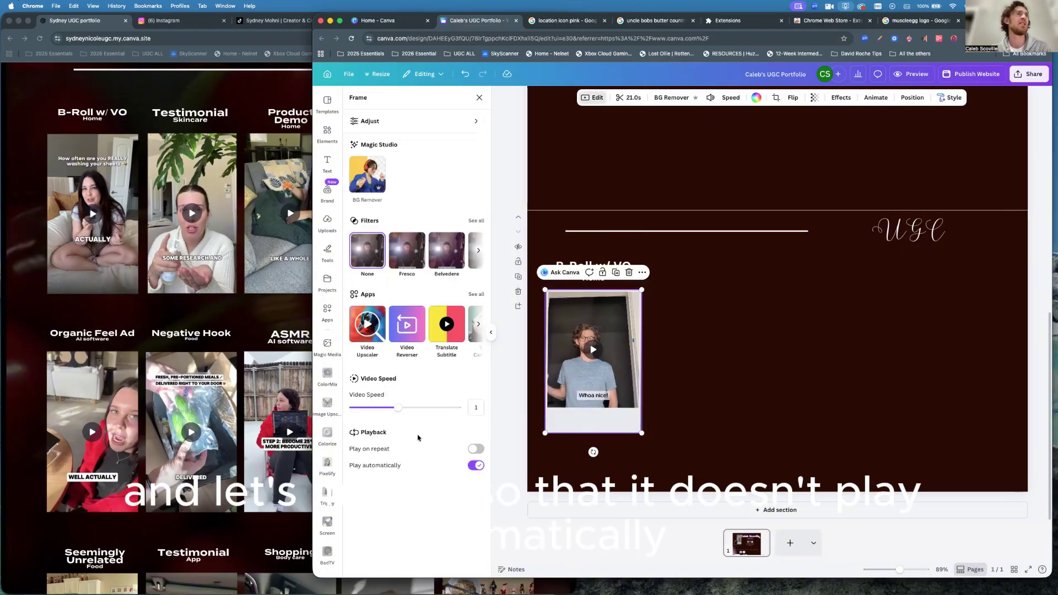
pyautogui.click(476, 466)
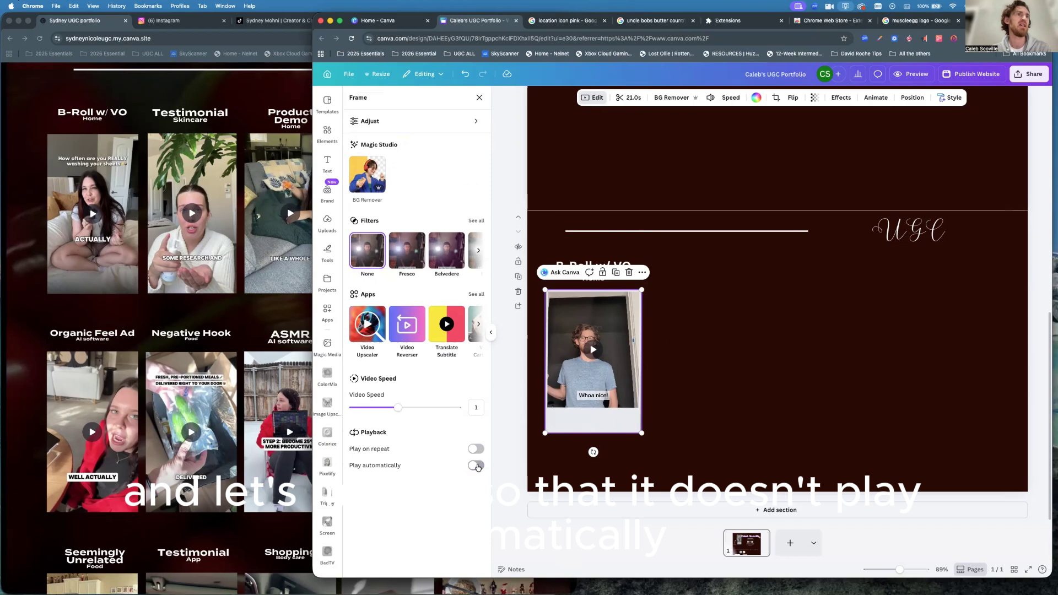
pyautogui.click(737, 349)
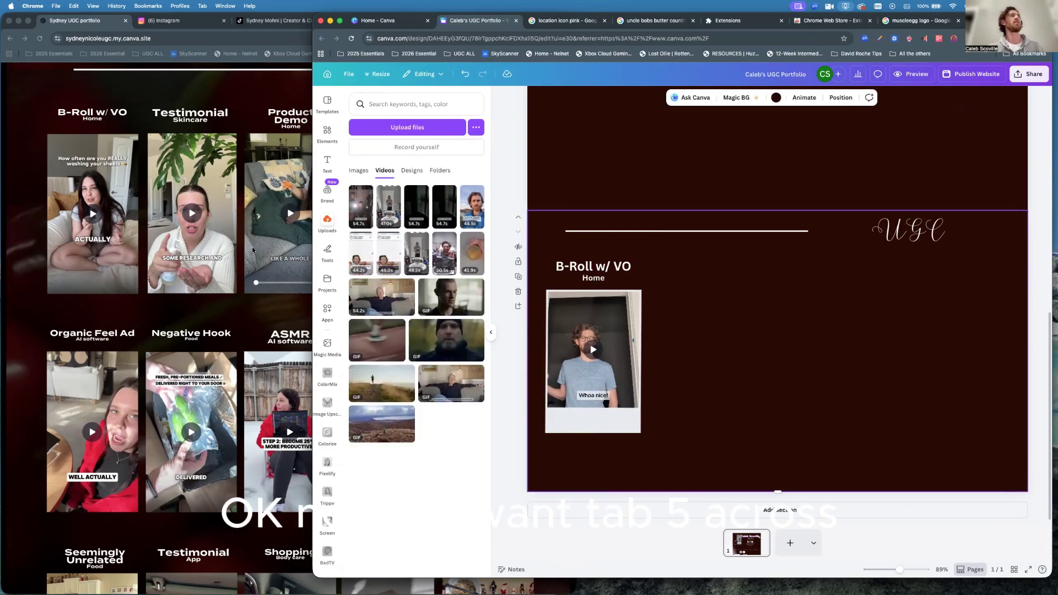
pyautogui.click(111, 216)
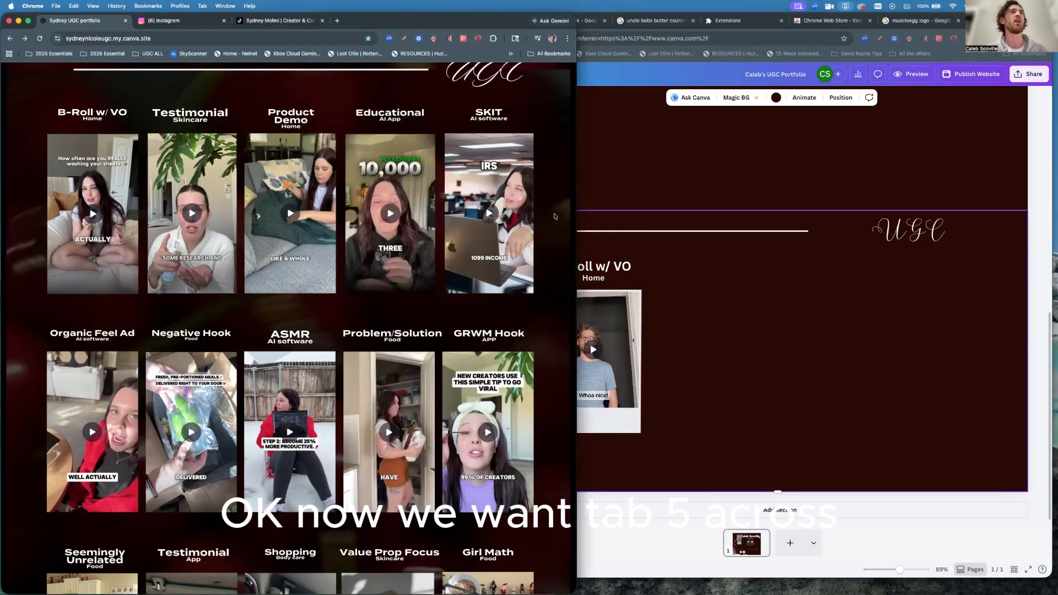
pyautogui.click(669, 431)
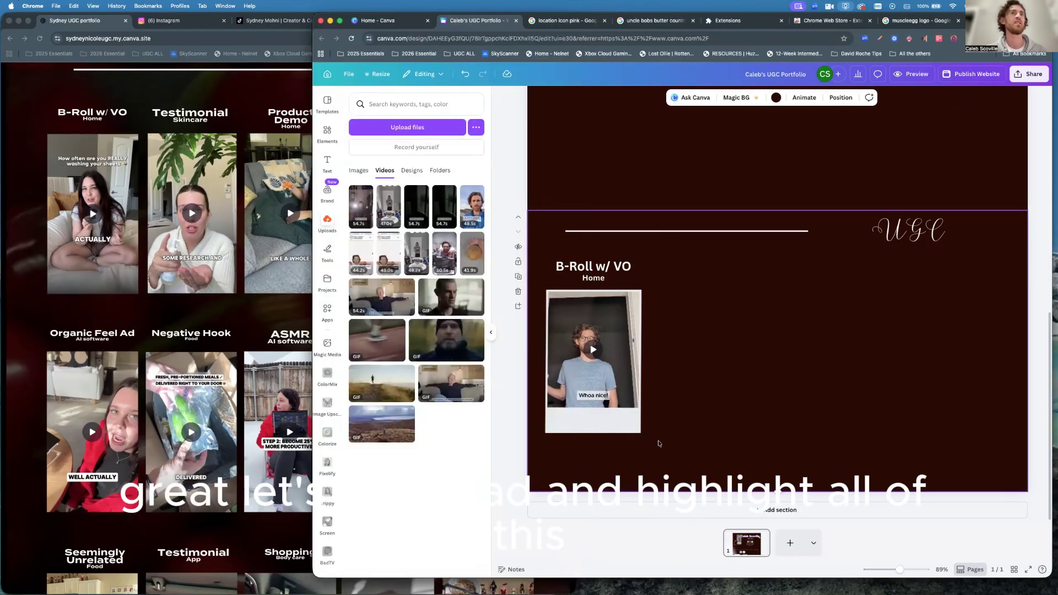
# Duplicate the titled B-Roll w/ VO column into four side-by-side copies.
pyautogui.moveTo(659, 442); pyautogui.dragTo(541, 254)
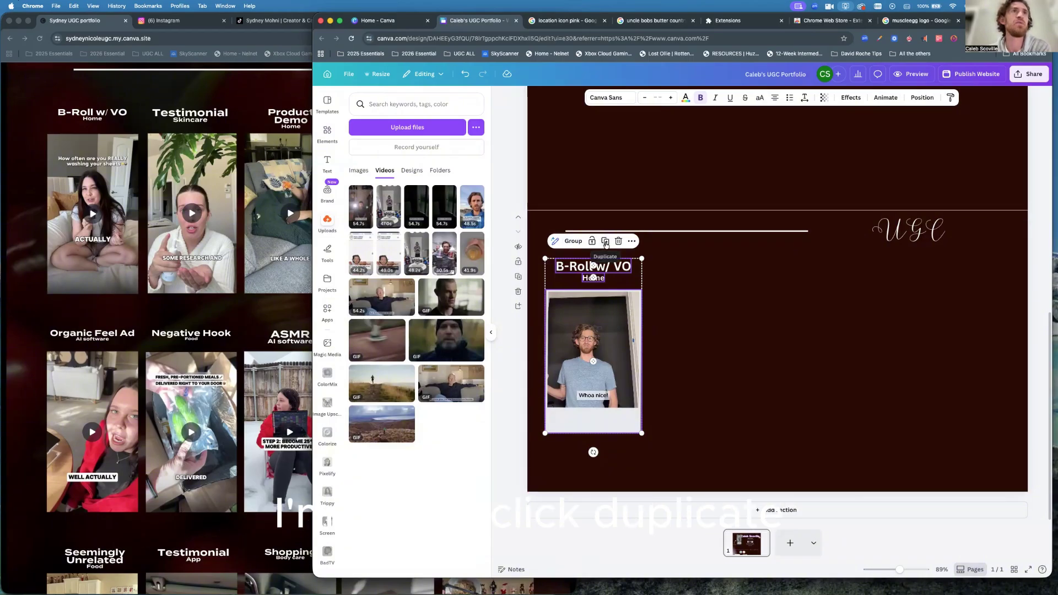
pyautogui.click(606, 243)
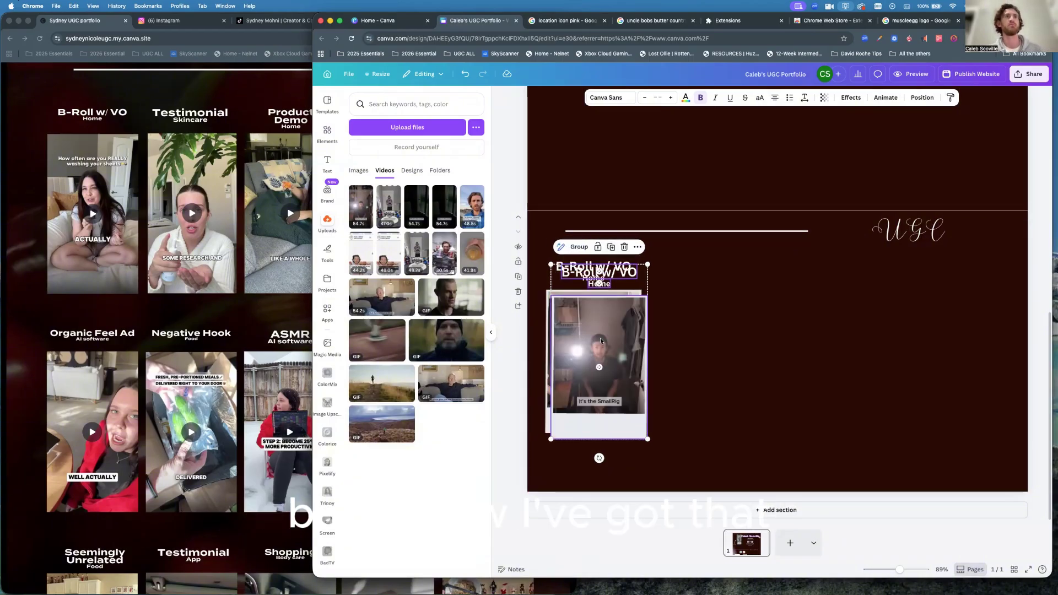
pyautogui.moveTo(600, 329); pyautogui.dragTo(703, 333)
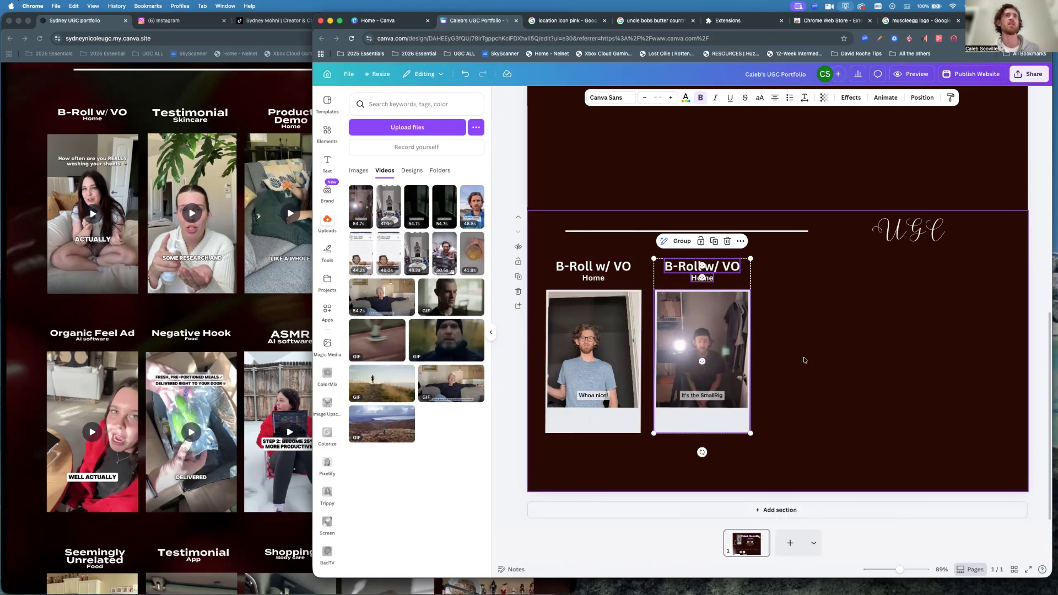
pyautogui.press('super+d')
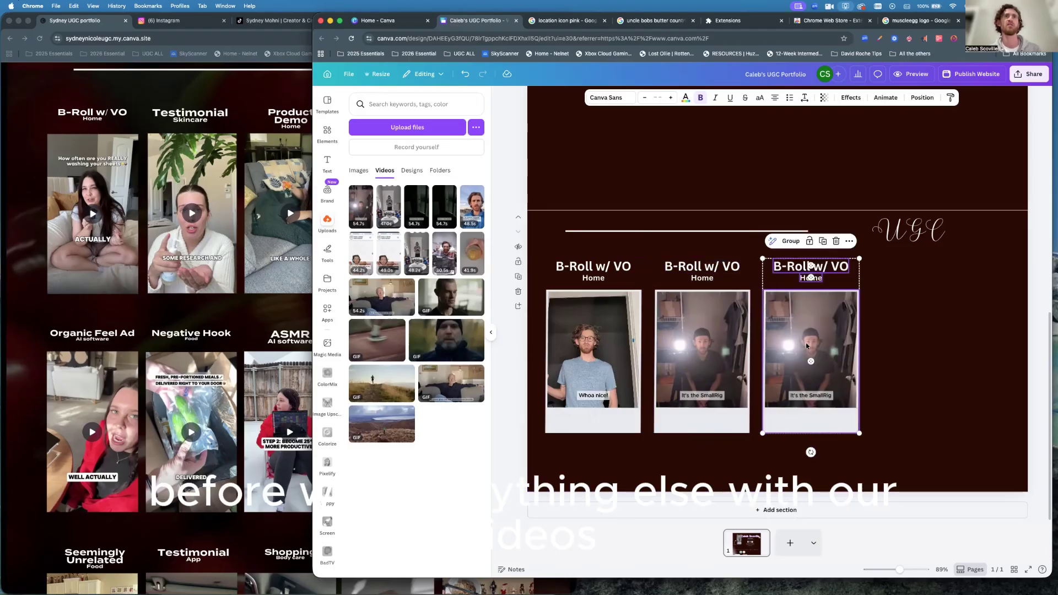
pyautogui.press('super+d')
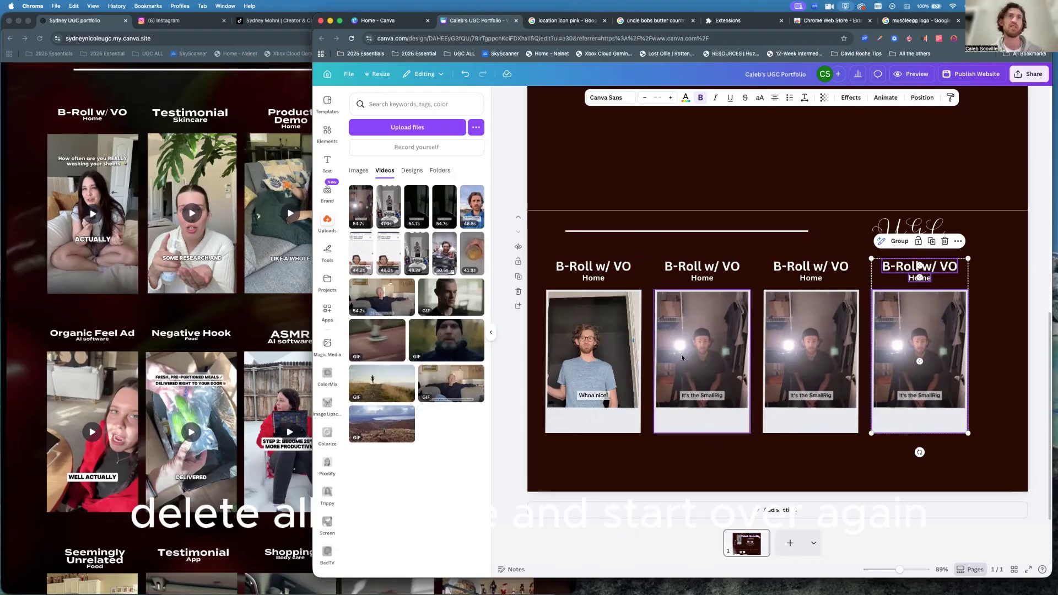
# Select all four columns and shrink them together to make room.
pyautogui.click(999, 441)
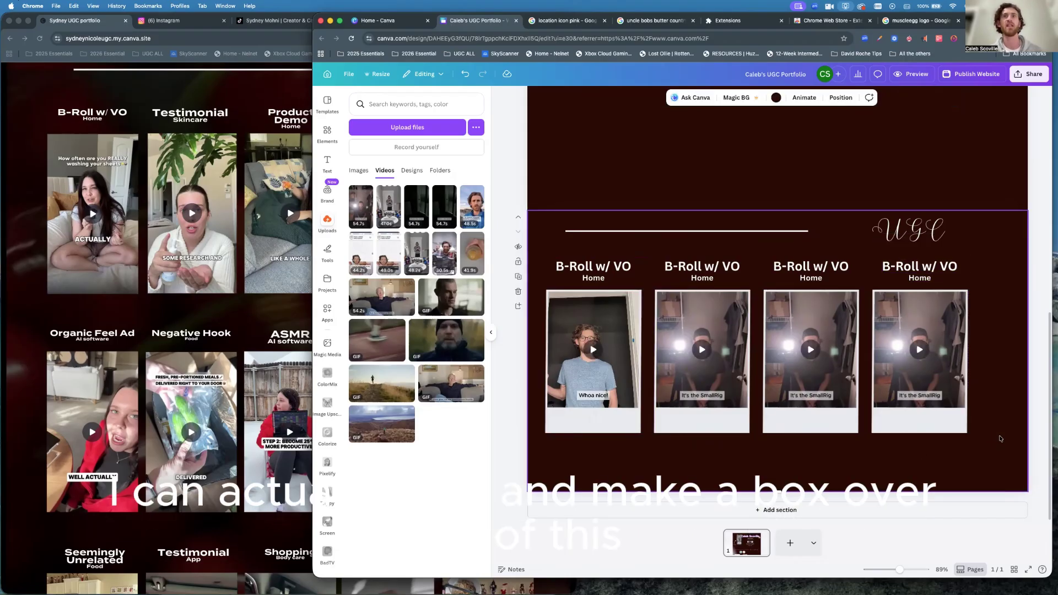
pyautogui.moveTo(1000, 439); pyautogui.dragTo(542, 255)
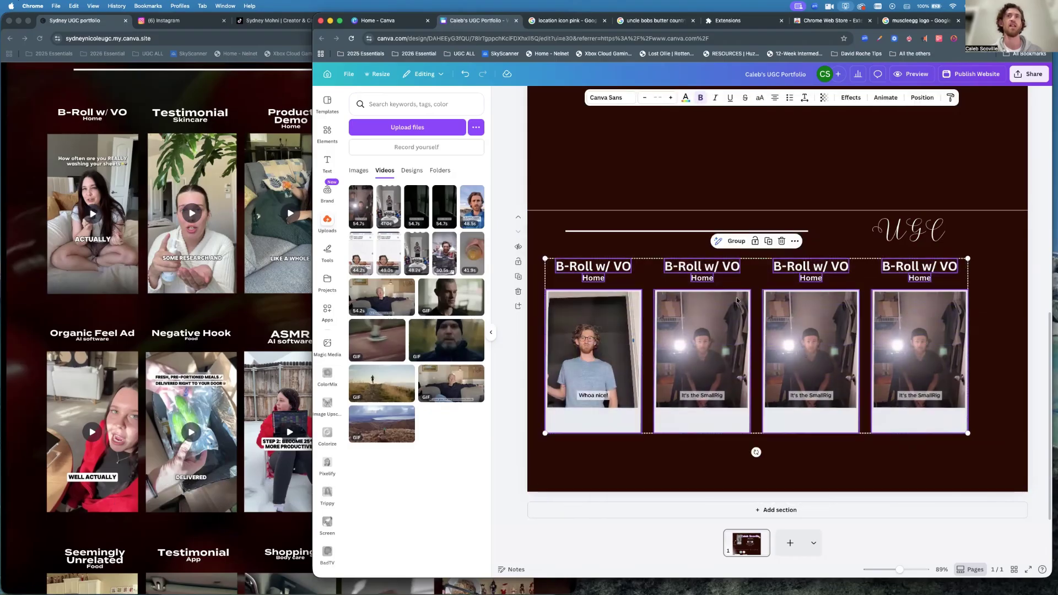
pyautogui.moveTo(967, 434); pyautogui.dragTo(901, 411)
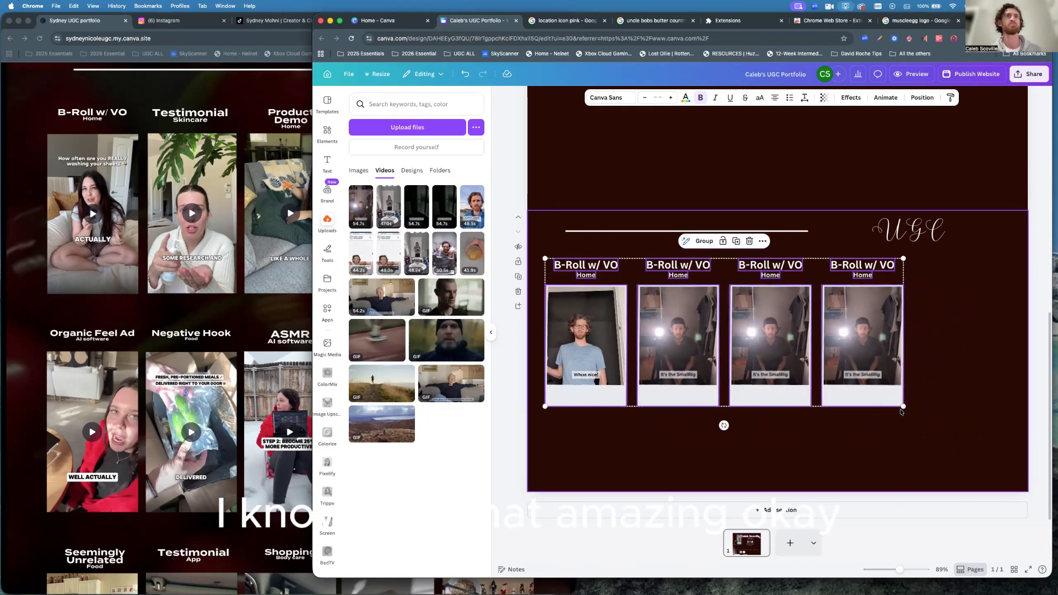
pyautogui.click(855, 449)
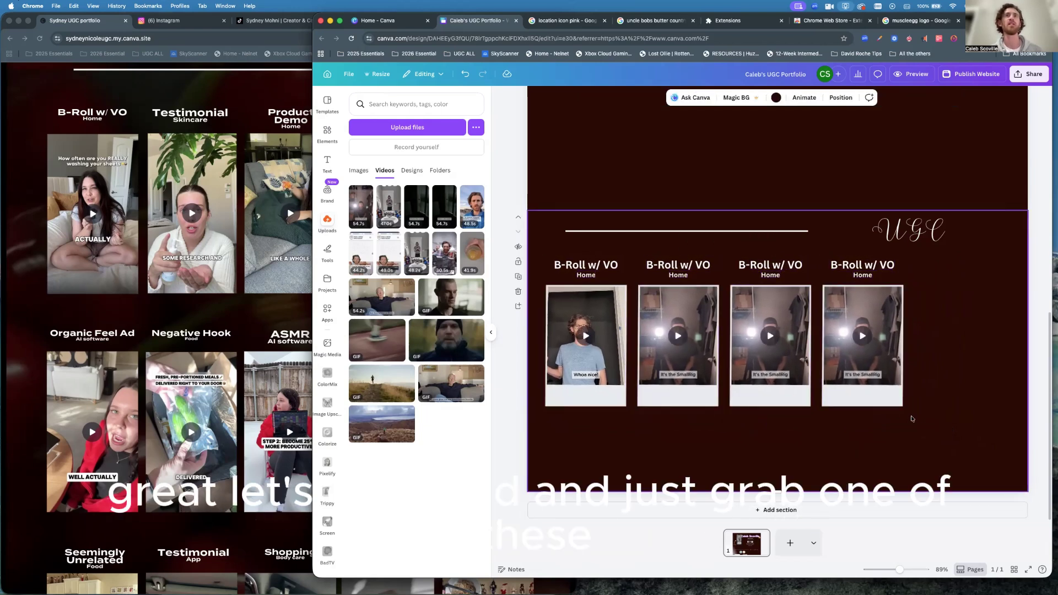
# Add a fifth column from the fourth, then centre the five-column row on the page.
pyautogui.moveTo(913, 420); pyautogui.dragTo(822, 259)
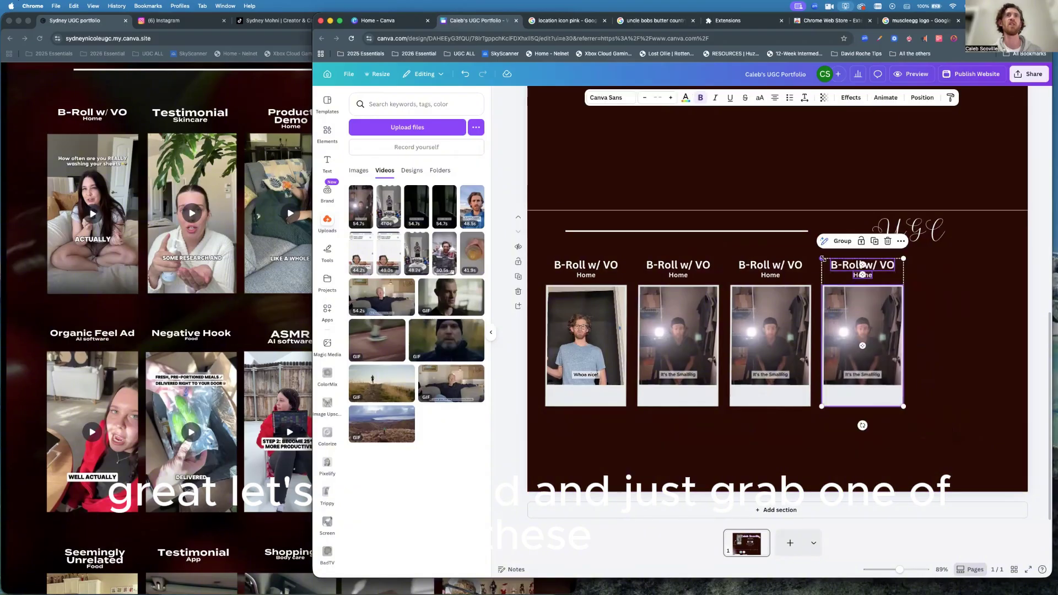
pyautogui.click(875, 241)
pyautogui.moveTo(860, 335); pyautogui.dragTo(946, 329)
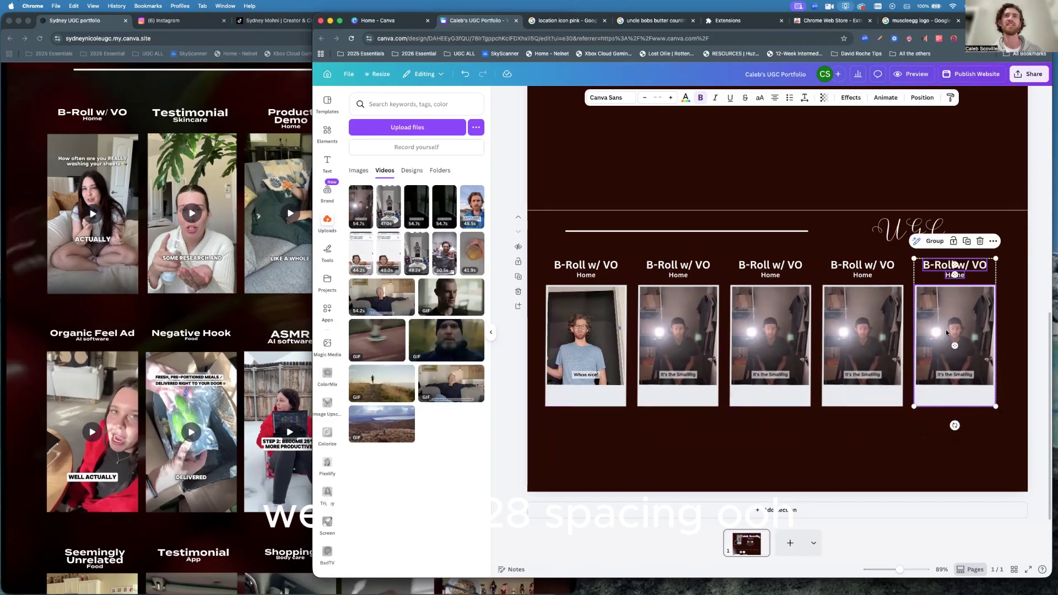
pyautogui.moveTo(1007, 419); pyautogui.dragTo(539, 255)
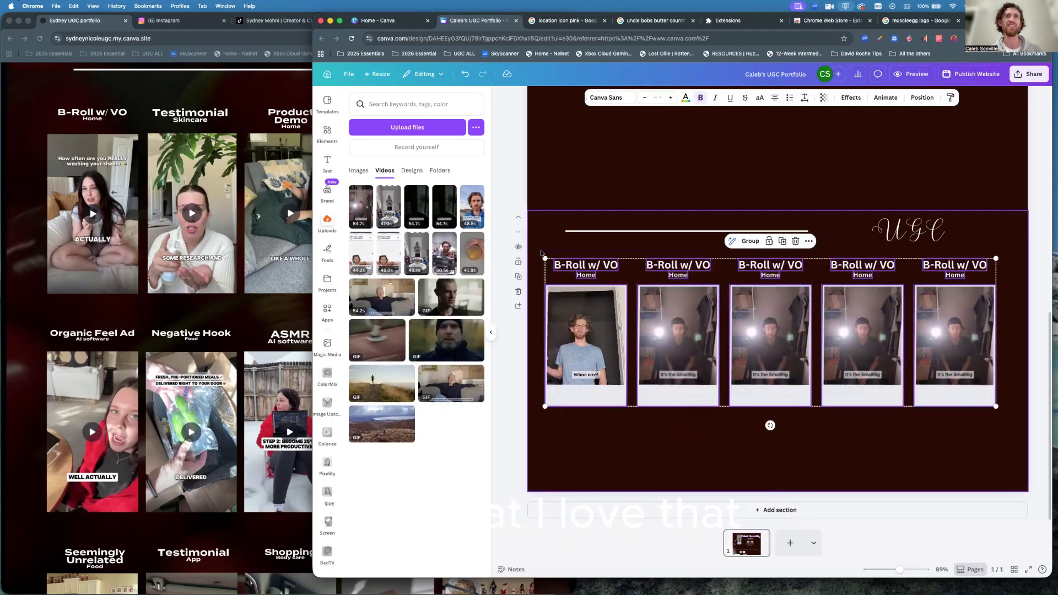
pyautogui.moveTo(755, 306); pyautogui.dragTo(764, 304)
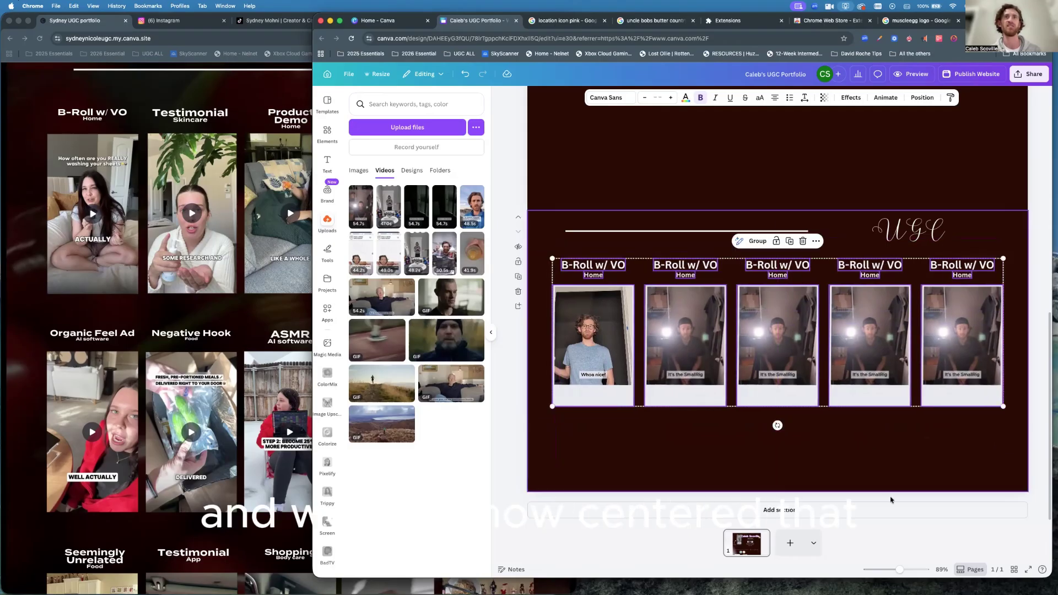
pyautogui.click(935, 475)
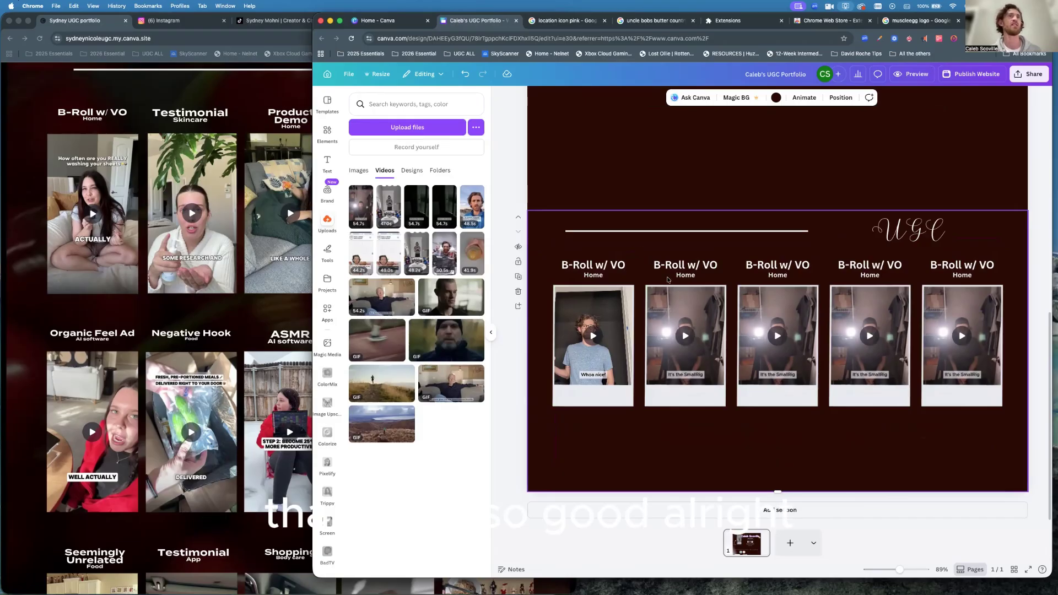
# Retitle the second column 'Testimonial' with subtitle 'Skincare'.
pyautogui.doubleClick(683, 268)
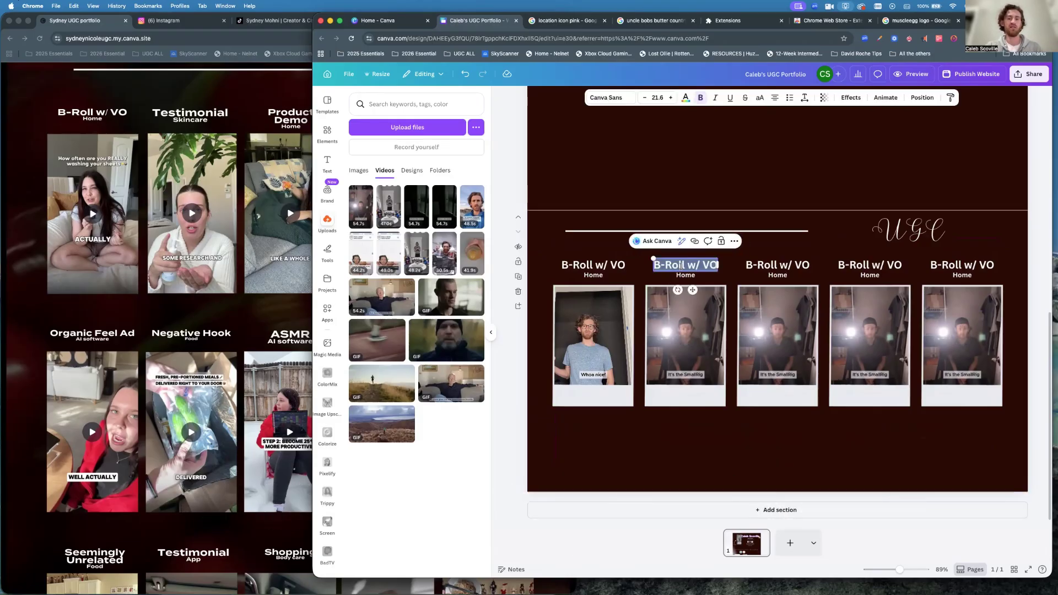
pyautogui.write('Testimonial')
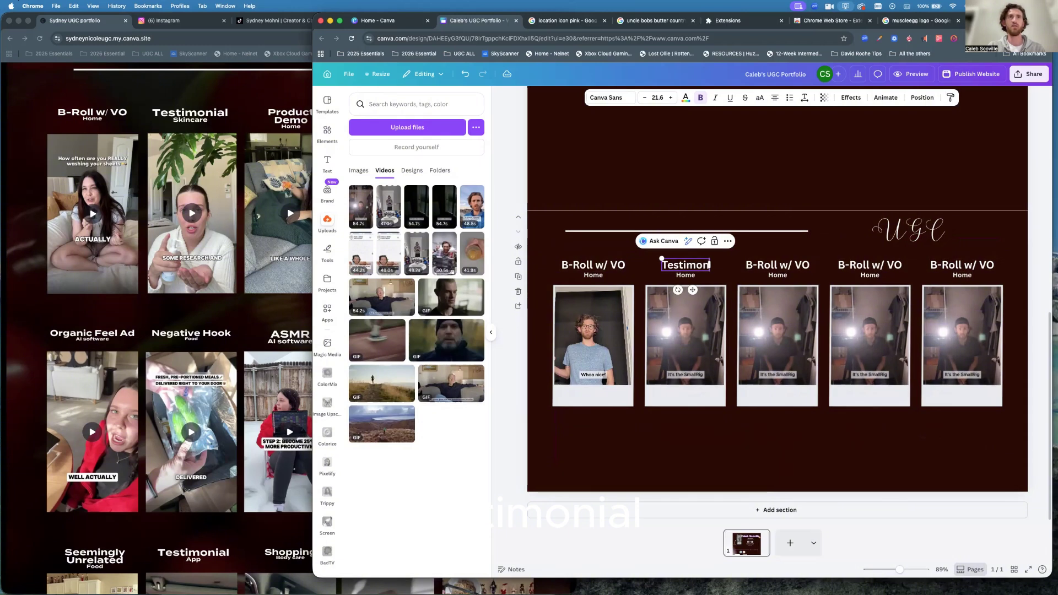
pyautogui.doubleClick(686, 276)
pyautogui.write('Skincare')
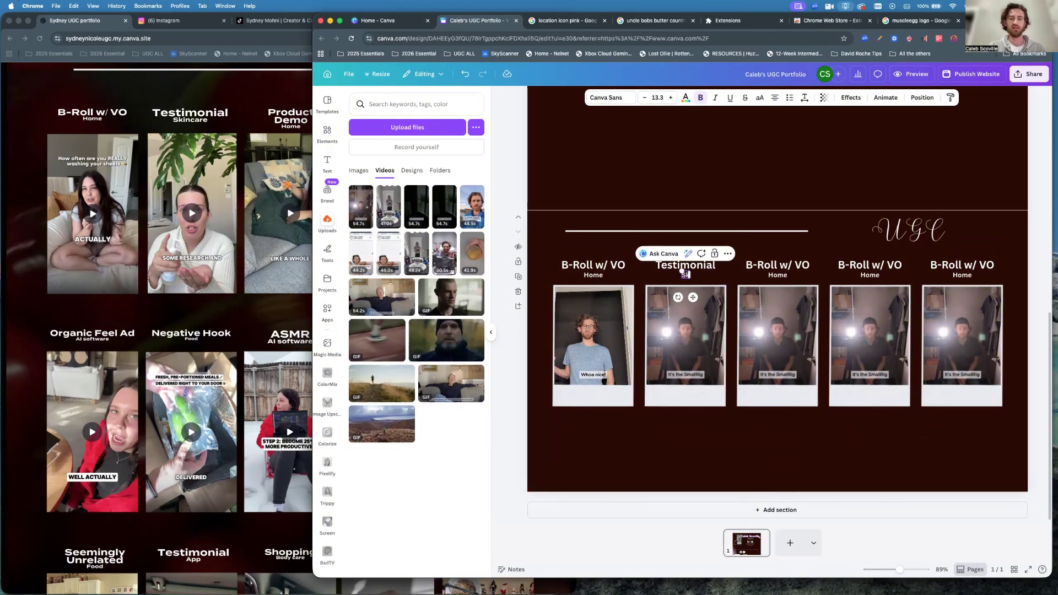
# Retitle the third column 'Product Demo', checking labels against the reference portfolio.
pyautogui.doubleClick(773, 264)
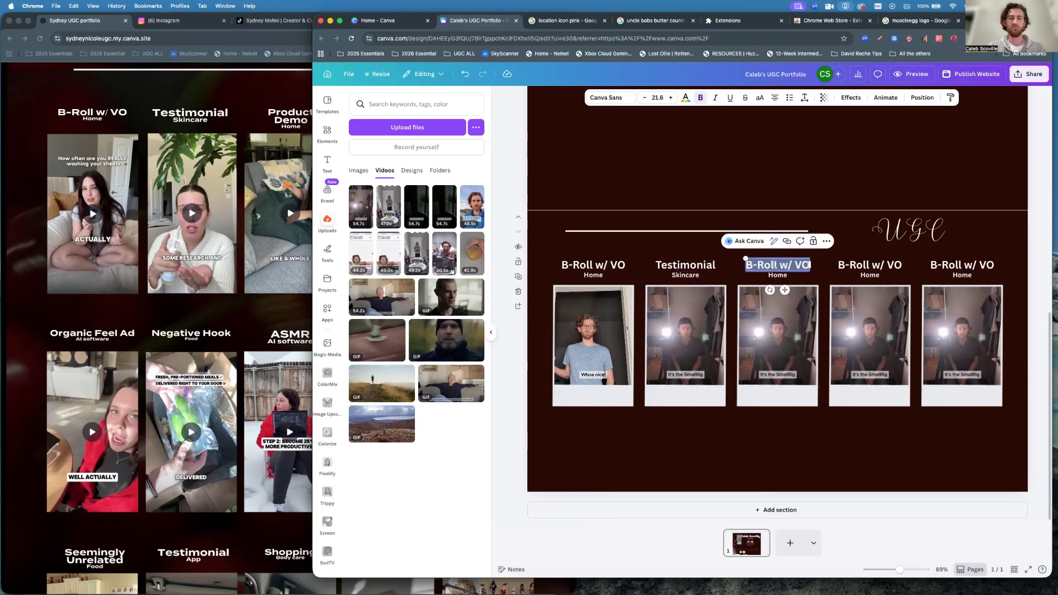
pyautogui.write('Product')
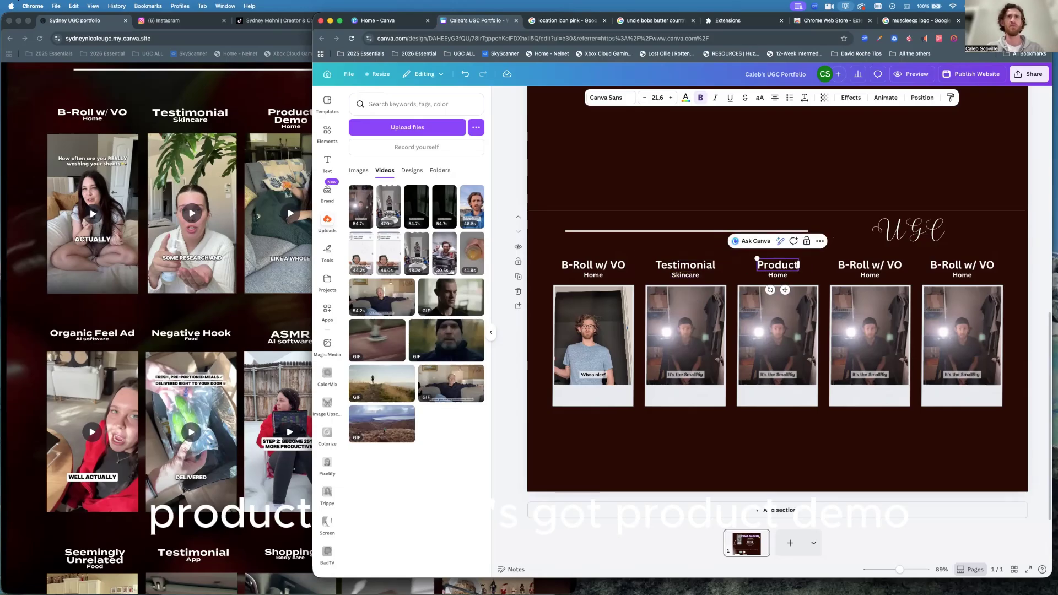
pyautogui.write(' Demo')
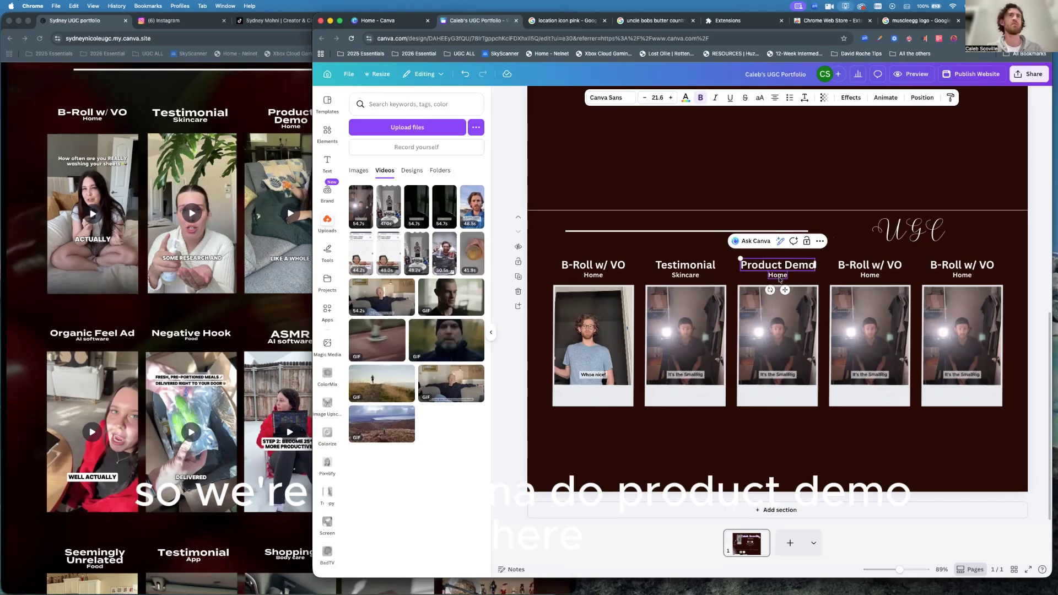
pyautogui.press('super+grave')
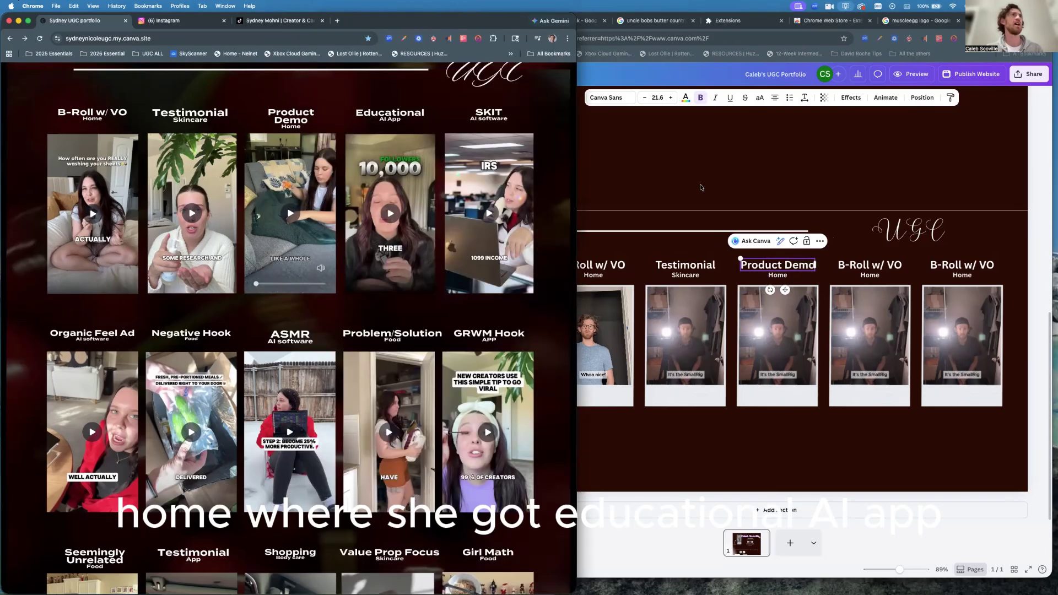
pyautogui.press('super+grave')
# Retitle the fourth column 'Educ.' with subtitle 'AI App'.
pyautogui.doubleClick(870, 274)
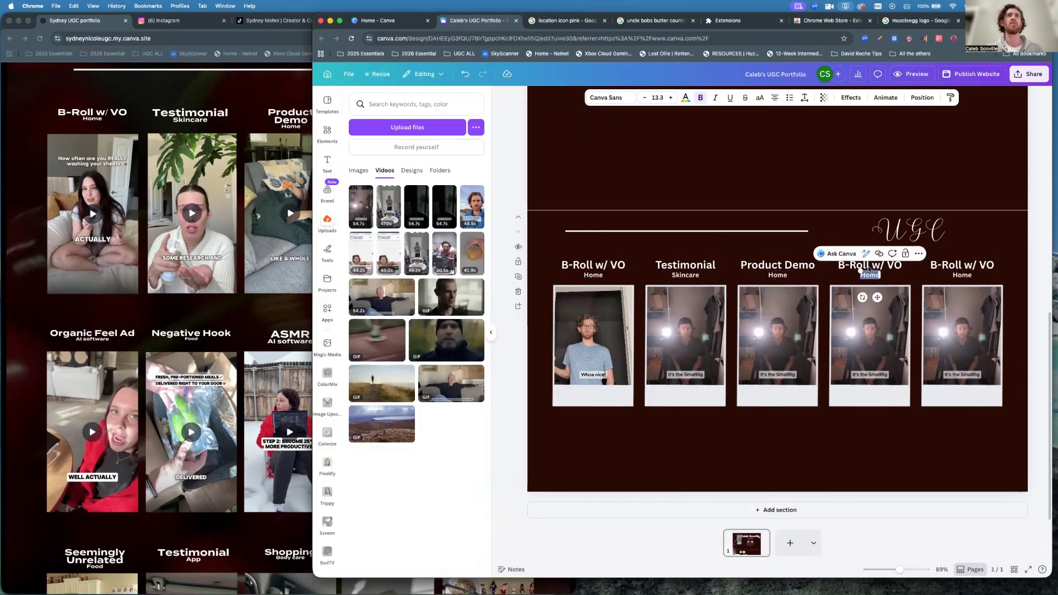
pyautogui.doubleClick(868, 266)
pyautogui.write('Edud')
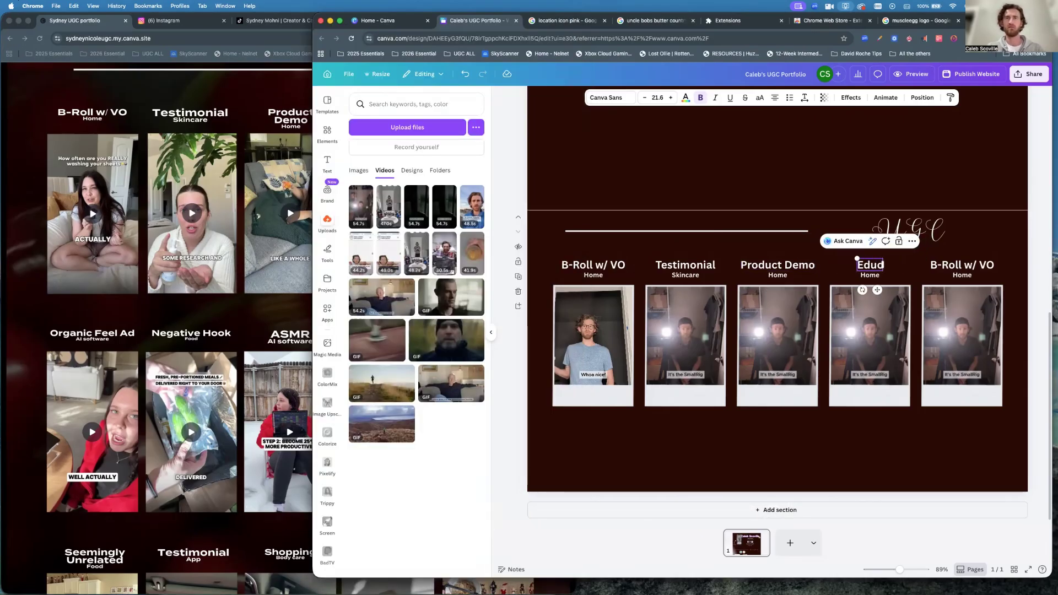
pyautogui.press('BackSpace')
pyautogui.write('c')
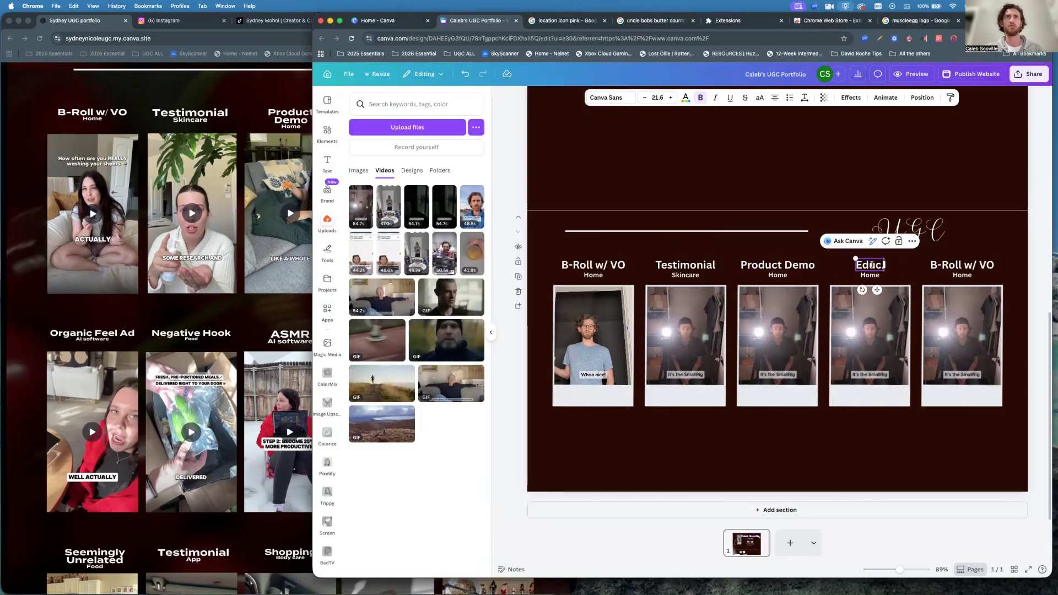
pyautogui.write('.')
pyautogui.doubleClick(871, 276)
pyautogui.write('AI App')
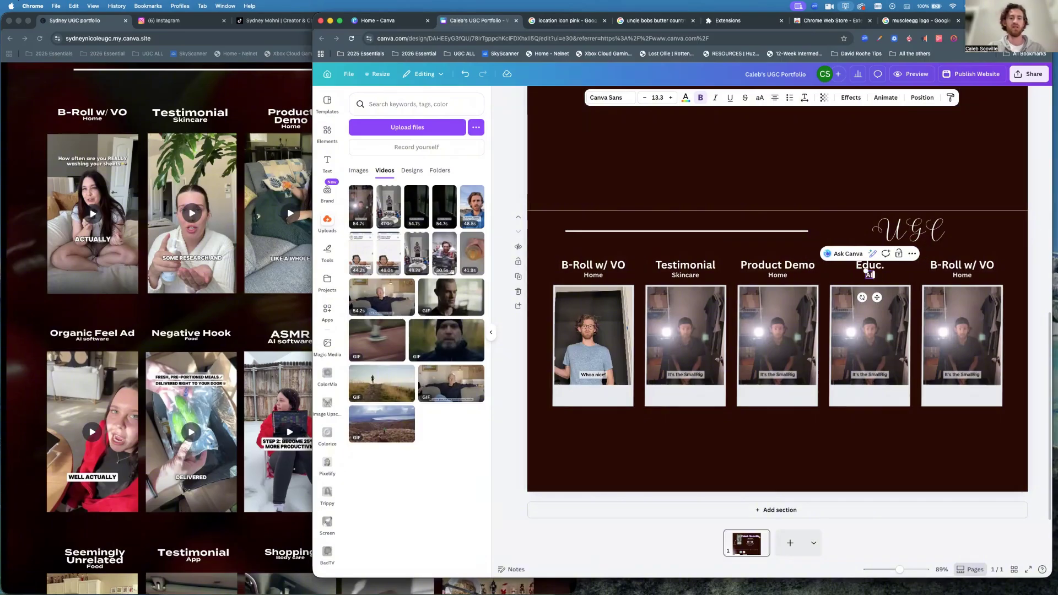
pyautogui.click(1012, 252)
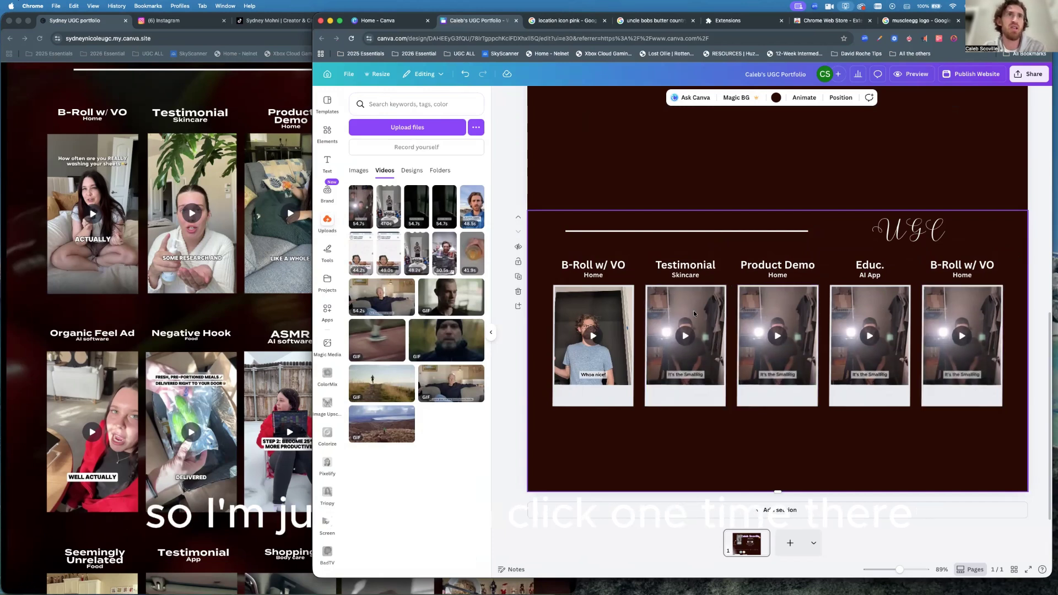
# Delete the videos from the Testimonial, Product Demo, Educ. and last B-Roll frames.
pyautogui.click(671, 319)
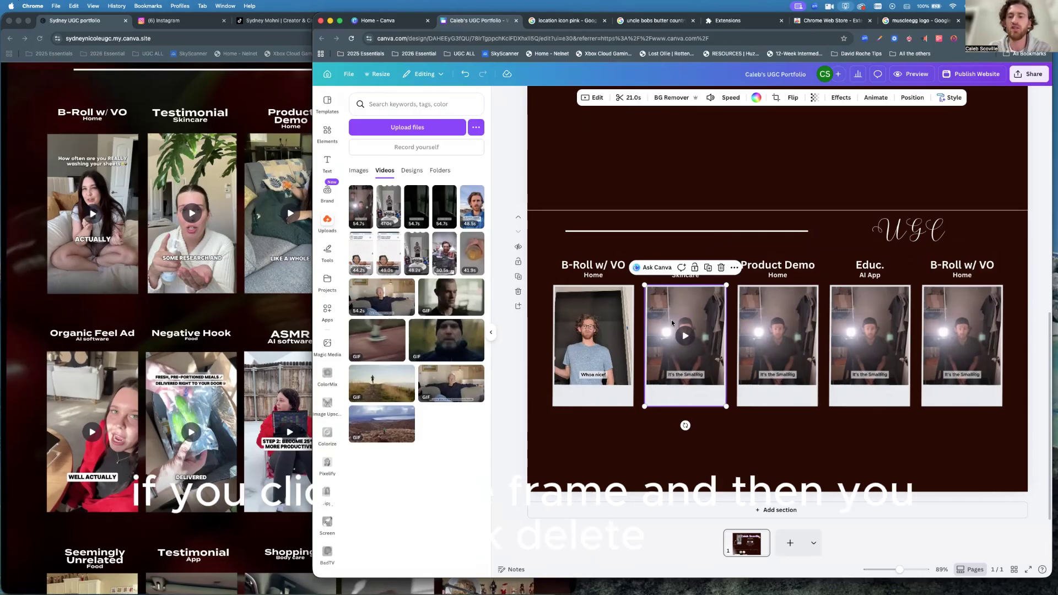
pyautogui.press('Delete')
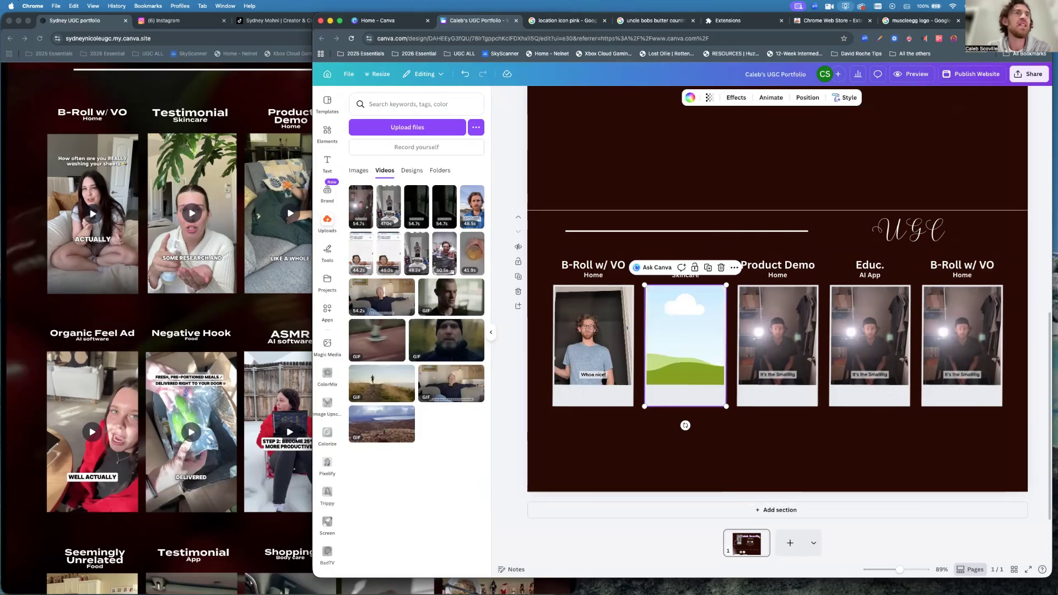
pyautogui.click(772, 323)
pyautogui.press('Delete')
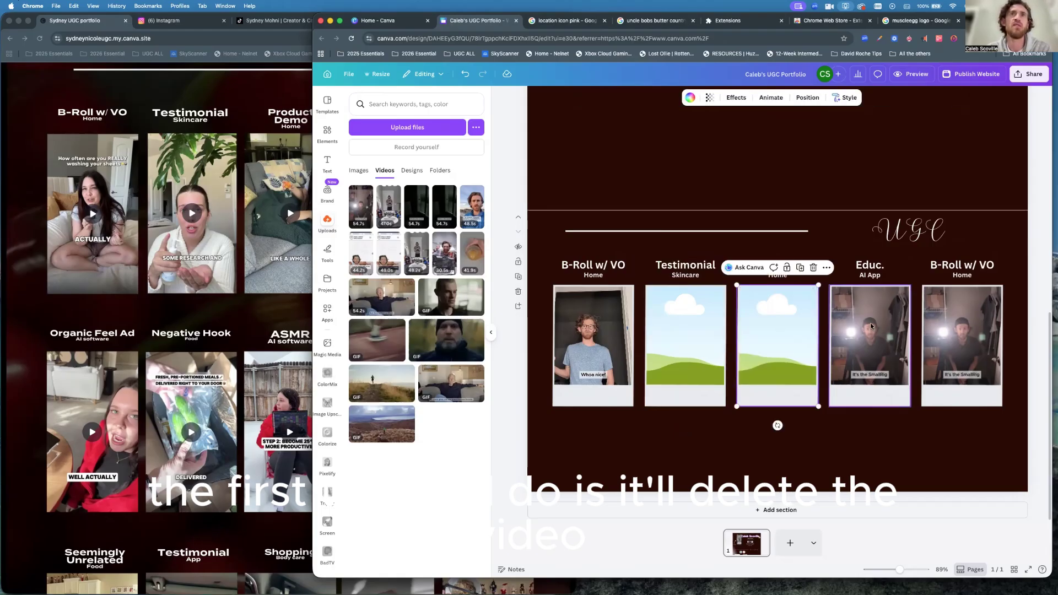
pyautogui.click(871, 326)
pyautogui.press('Delete')
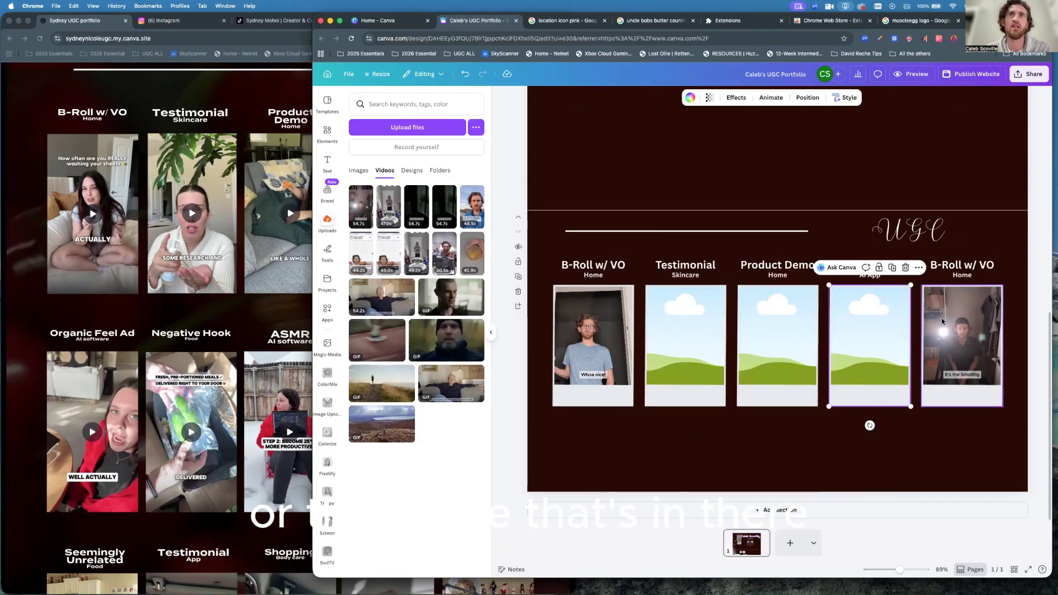
pyautogui.click(942, 321)
pyautogui.press('Delete')
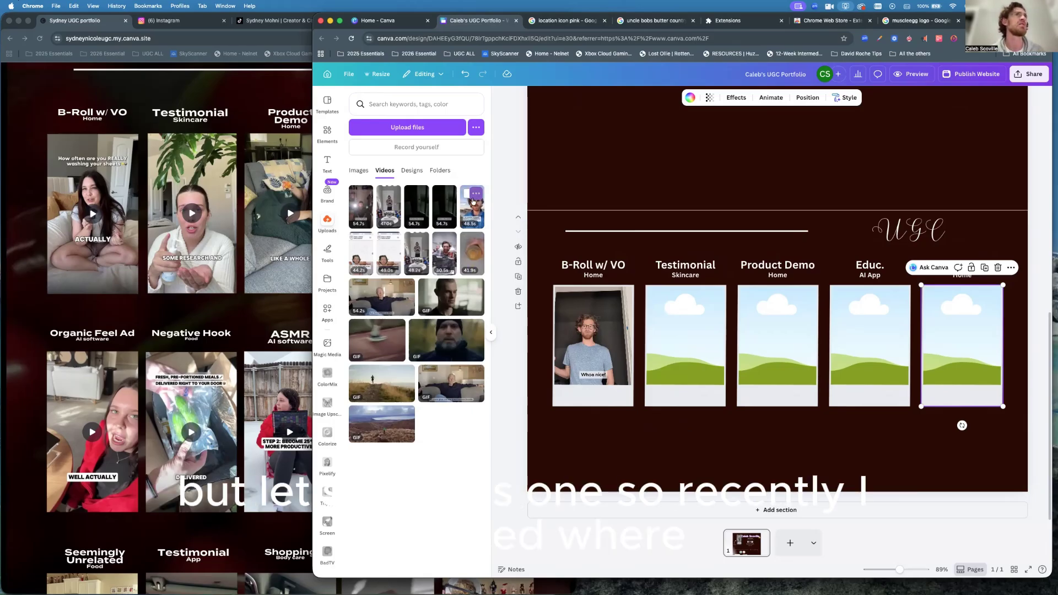
# Drop the 48.5 s talking-head upload into the Testimonial frame, then select the whole row.
pyautogui.moveTo(472, 212); pyautogui.dragTo(675, 333)
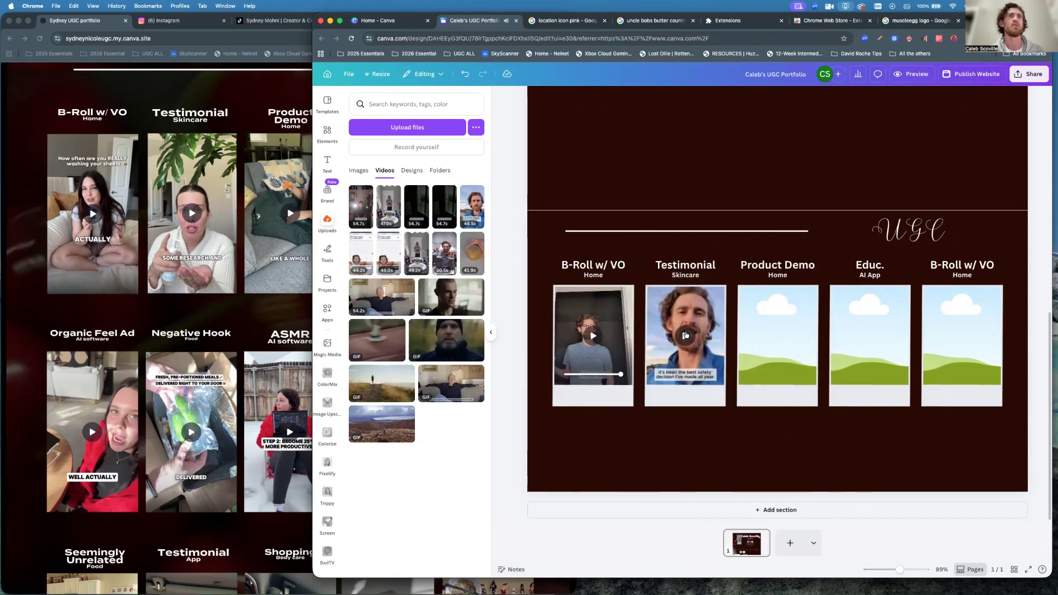
pyautogui.click(666, 315)
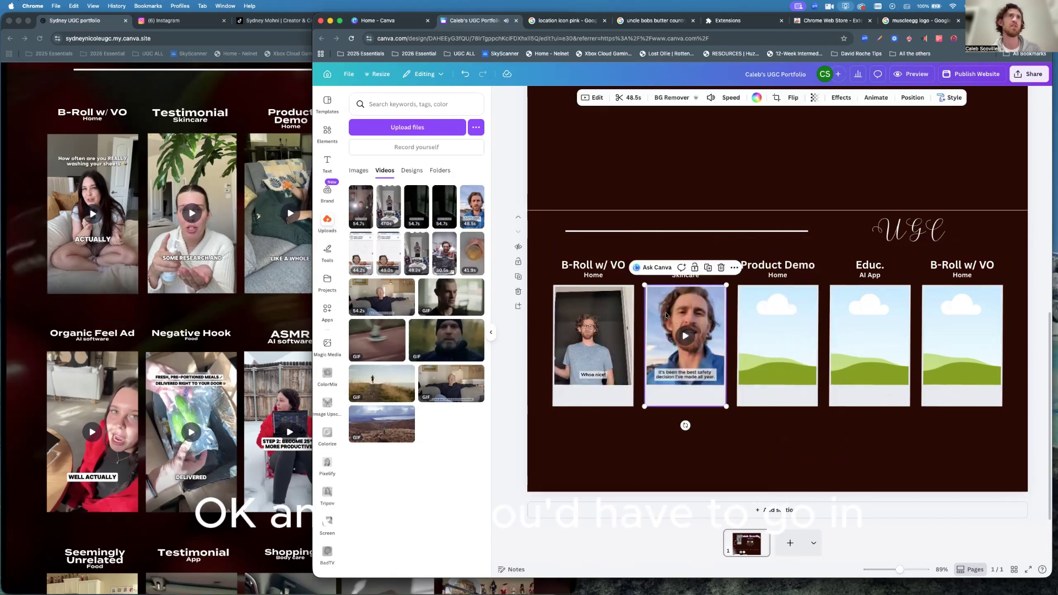
pyautogui.click(592, 98)
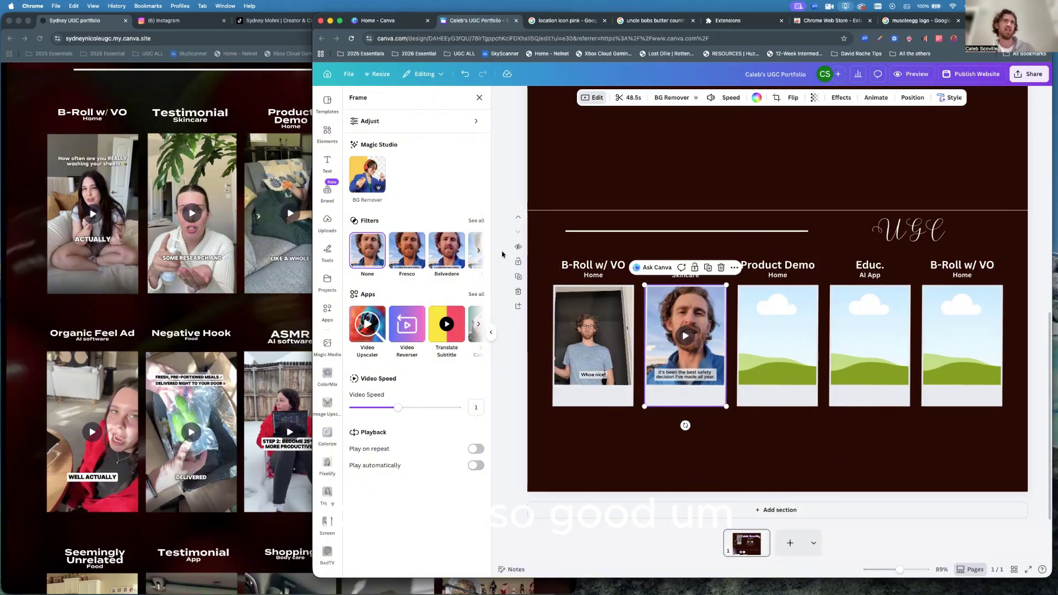
pyautogui.moveTo(543, 252); pyautogui.dragTo(1011, 423)
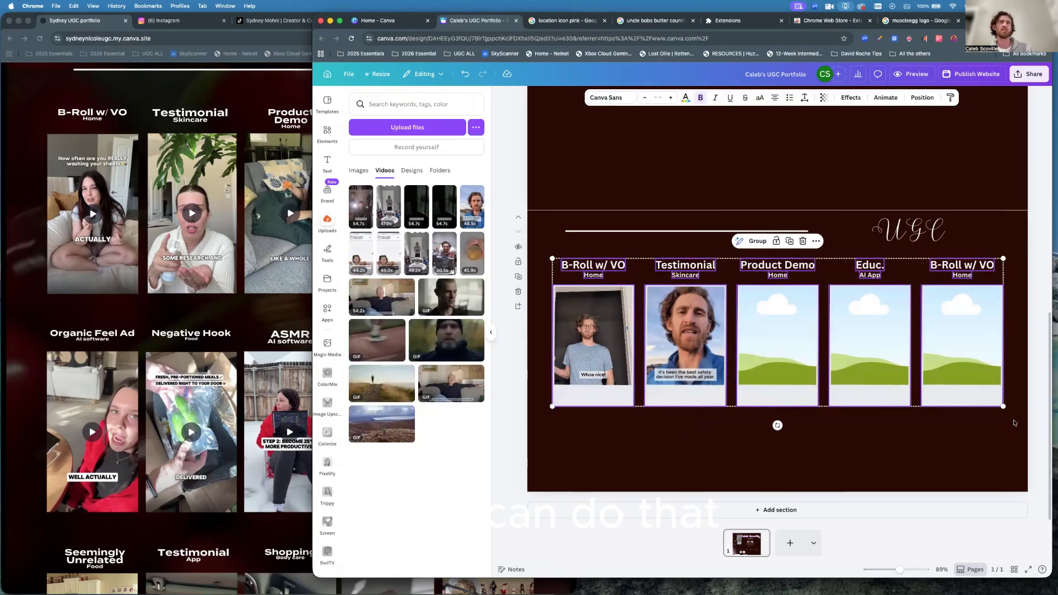
# Duplicate the five-frame row and move the copy into a newly added section below.
pyautogui.click(790, 241)
pyautogui.moveTo(778, 345); pyautogui.dragTo(770, 491)
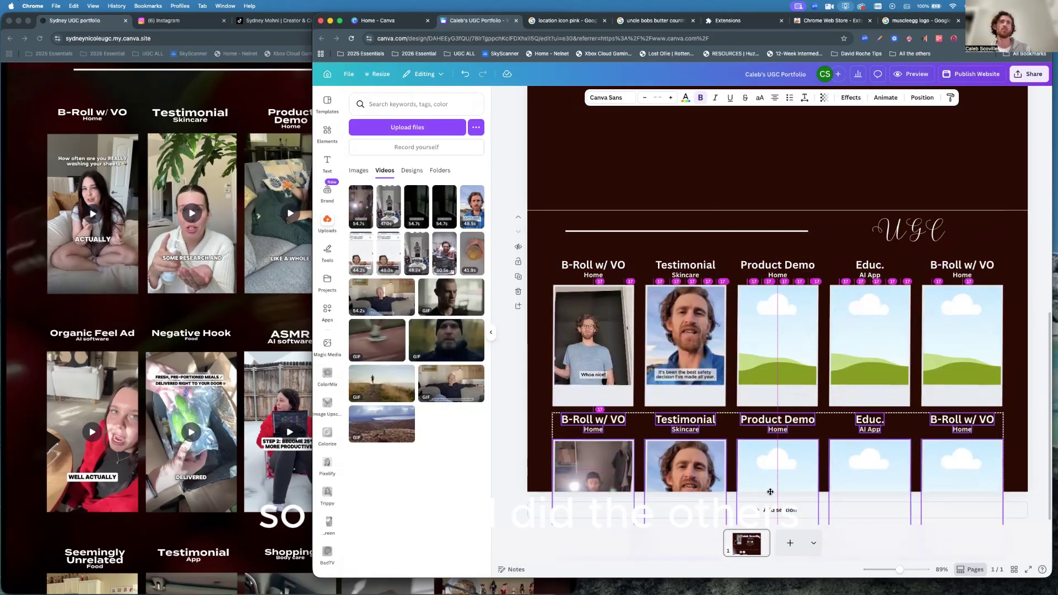
pyautogui.moveTo(770, 492); pyautogui.dragTo(771, 495)
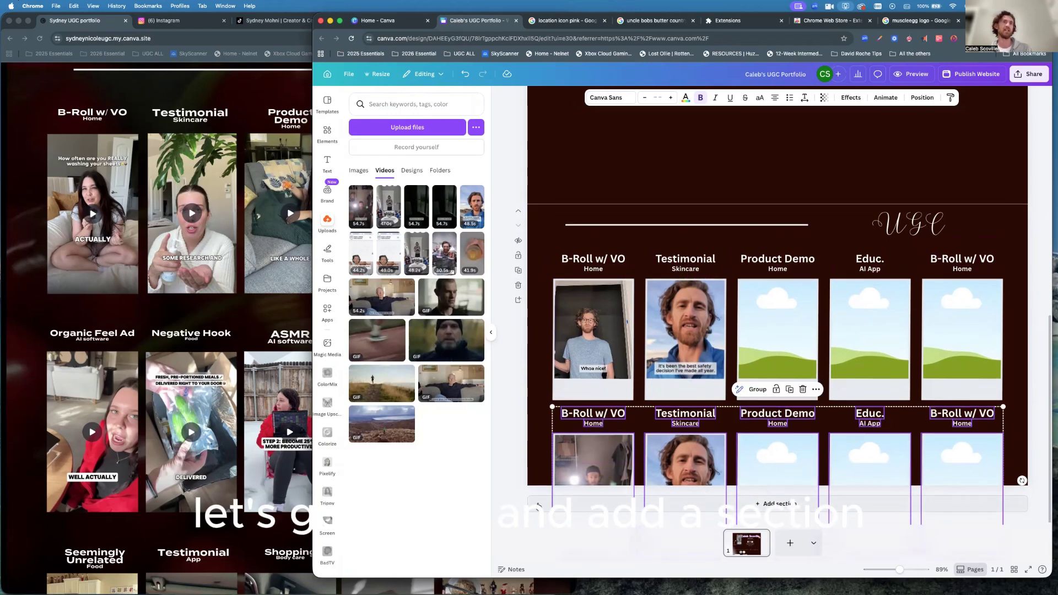
pyautogui.click(777, 510)
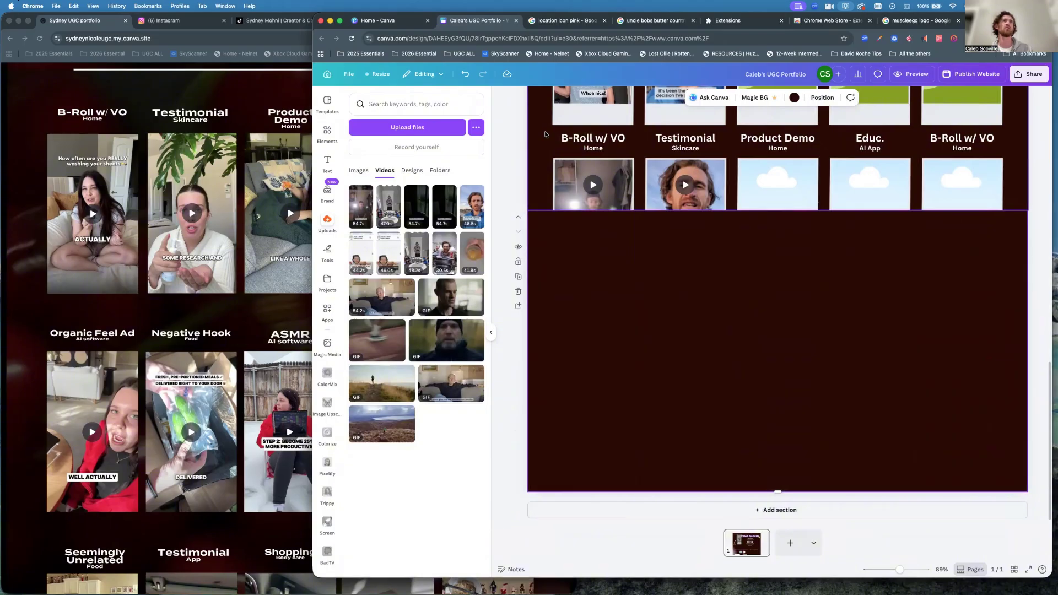
pyautogui.click(776, 182)
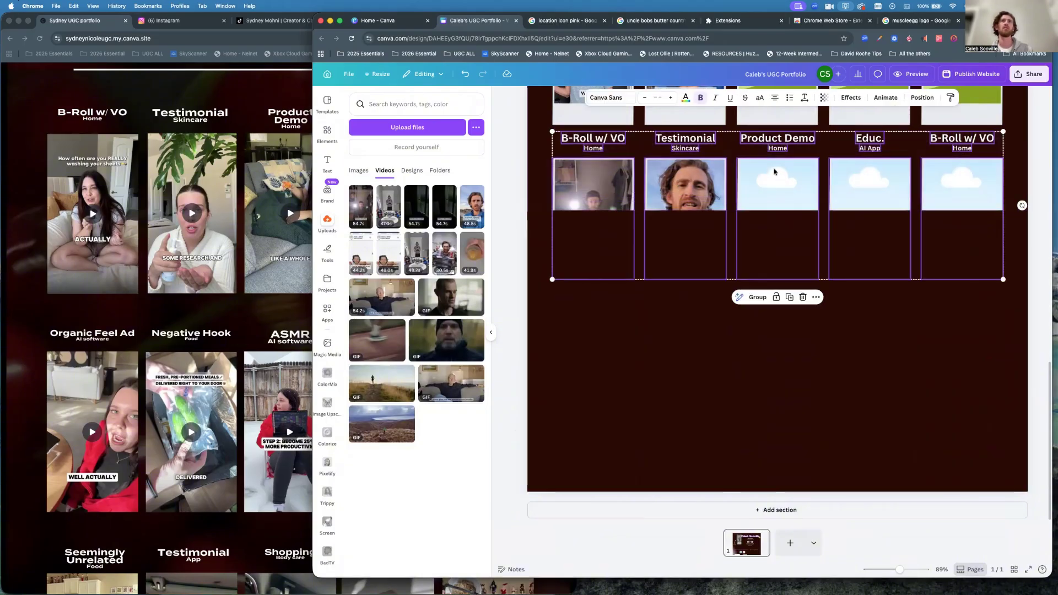
pyautogui.moveTo(775, 183); pyautogui.dragTo(774, 274)
pyautogui.click(860, 406)
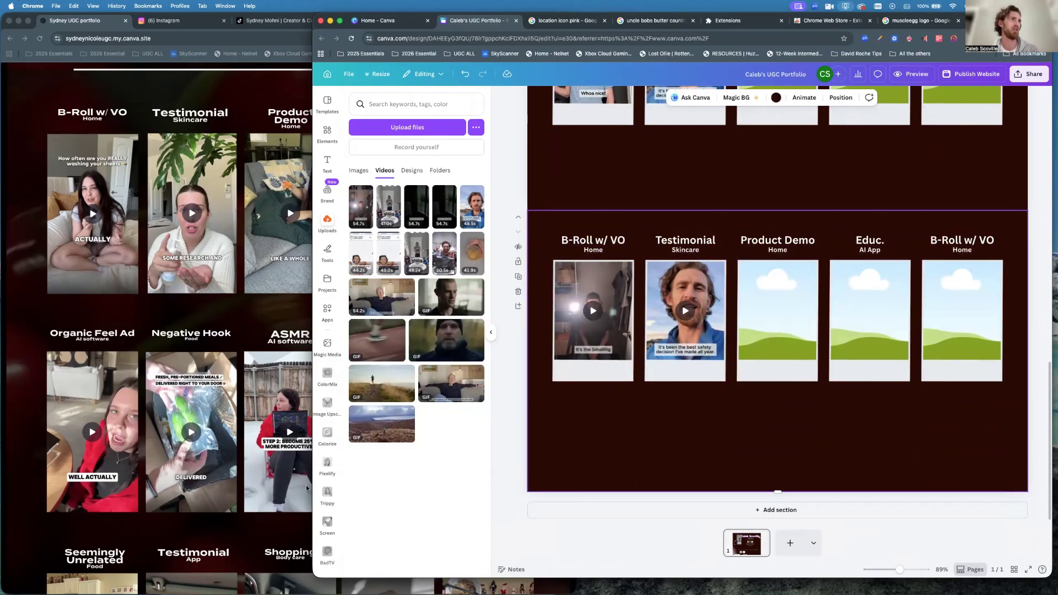
# Scroll the reference portfolio down to its Work With Me and Case Studies area.
pyautogui.click(208, 406)
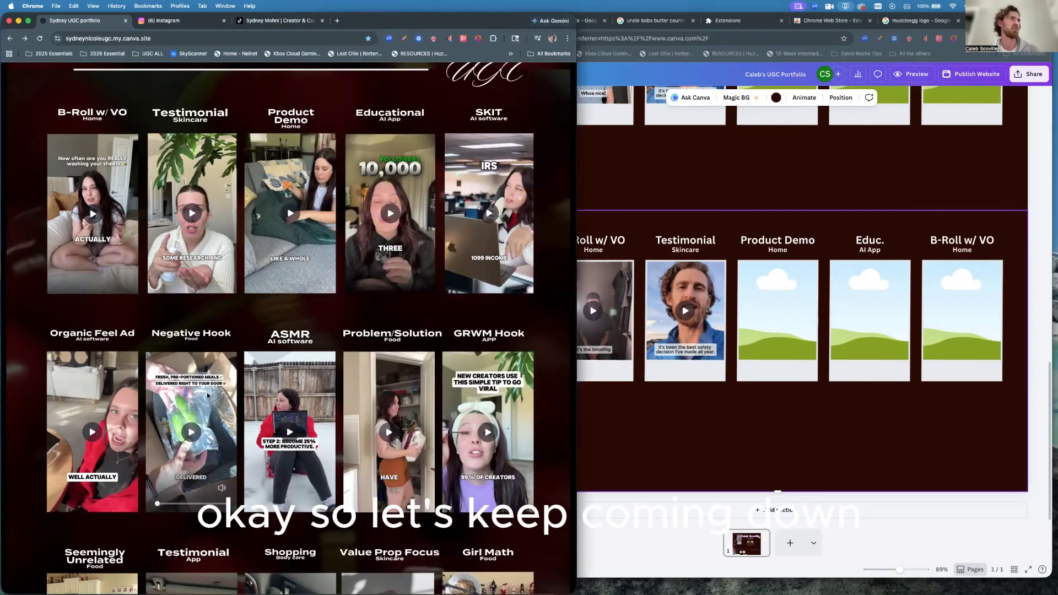
pyautogui.scroll(-5, 209, 406)
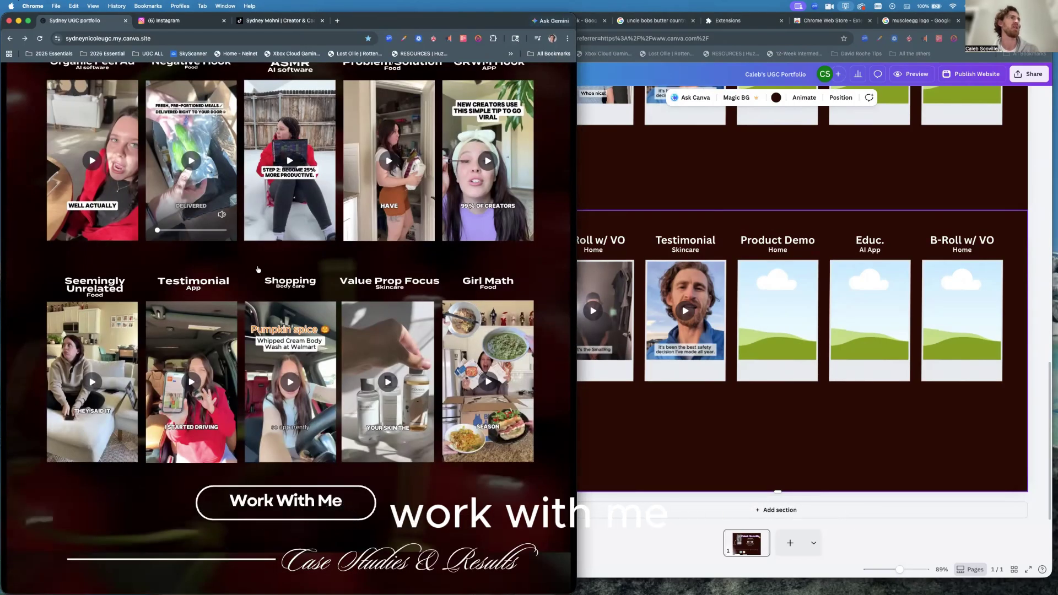
pyautogui.scroll(-4, 257, 273)
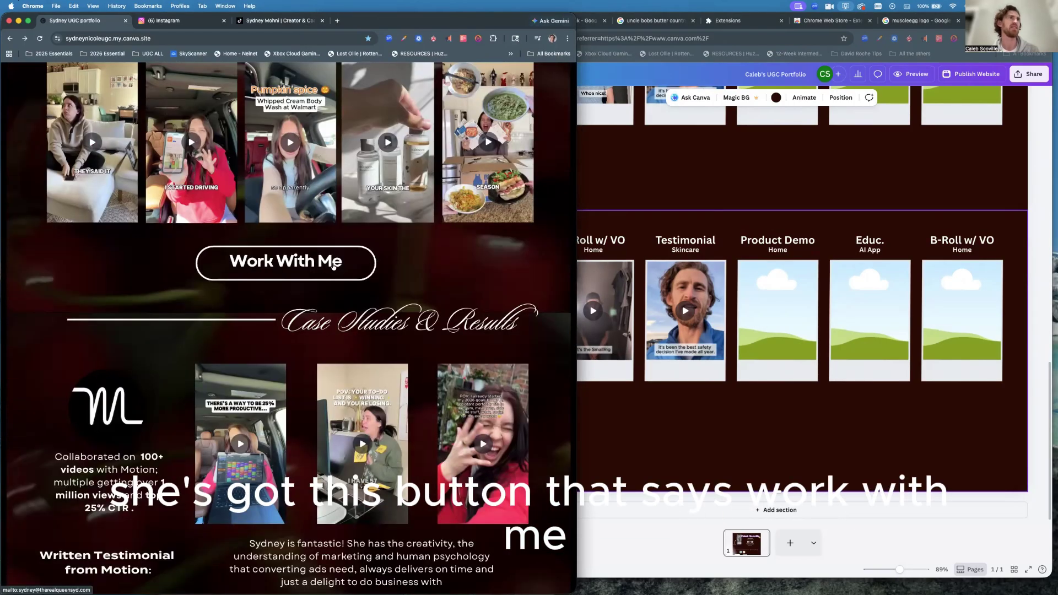
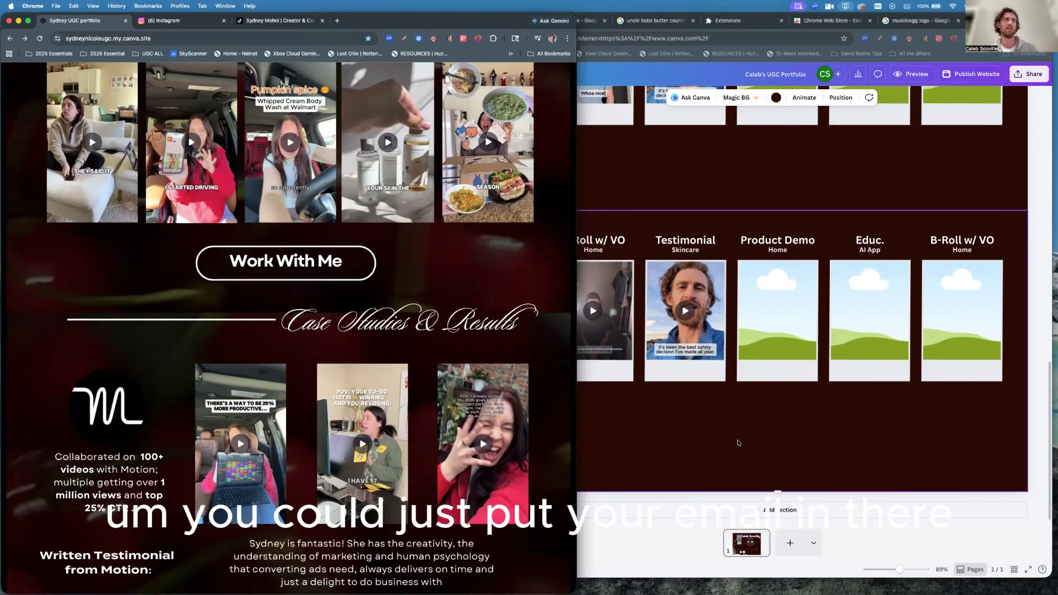
# Back in Canva, search the design elements for 'circle'.
pyautogui.click(742, 438)
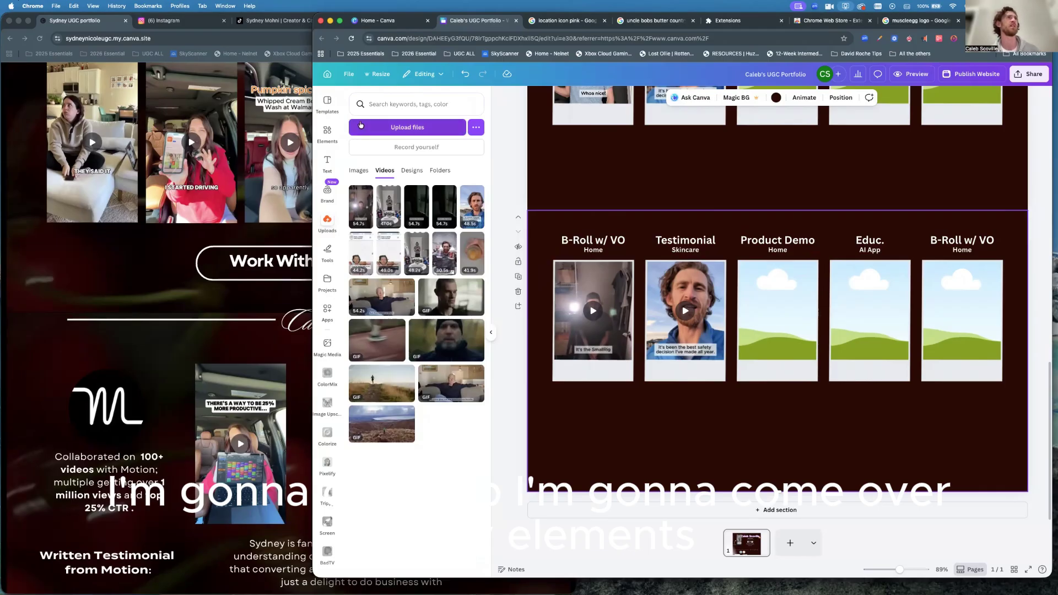
pyautogui.click(327, 133)
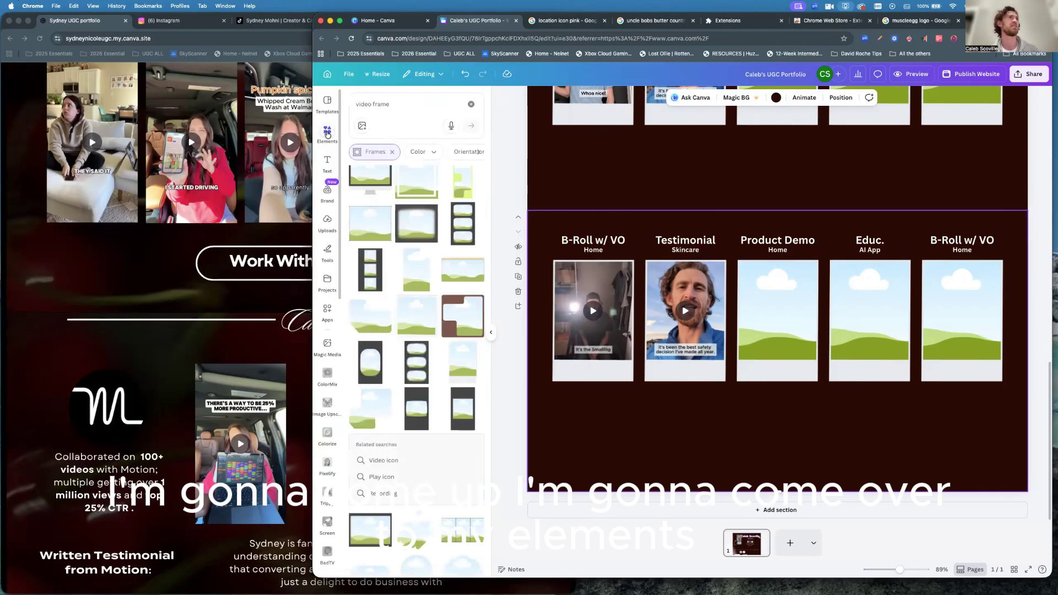
pyautogui.click(471, 104)
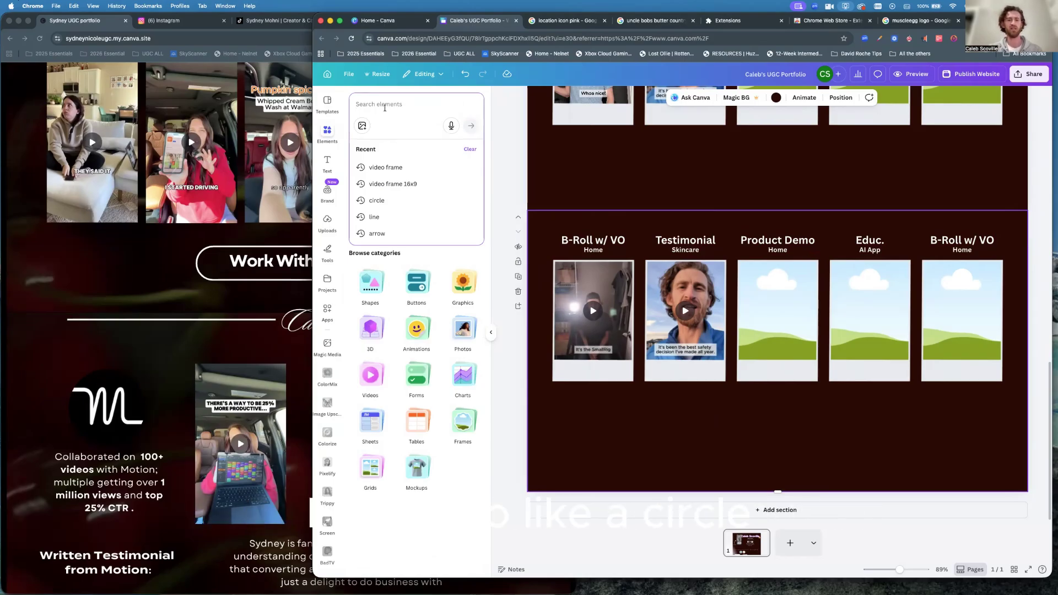
pyautogui.write('circle')
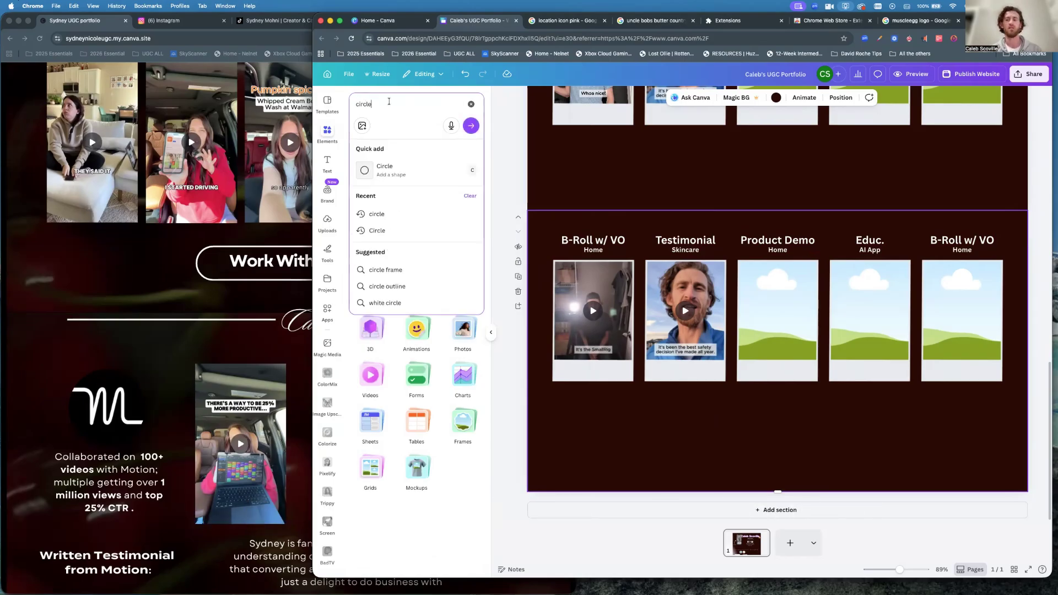
pyautogui.press('Return')
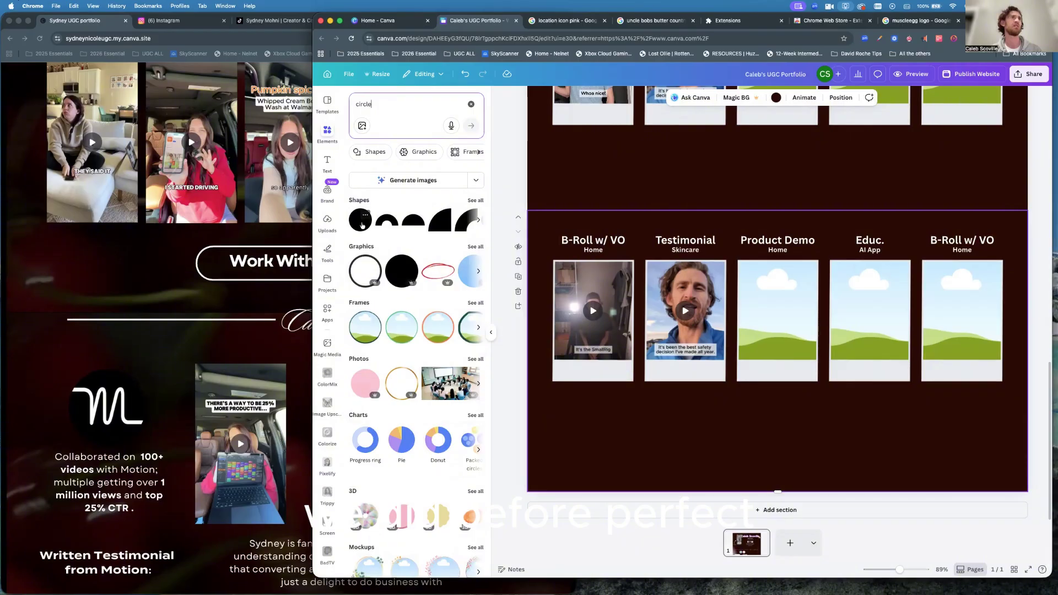
# Add a red circle, stretch it into a wide oval, then delete it.
pyautogui.click(361, 220)
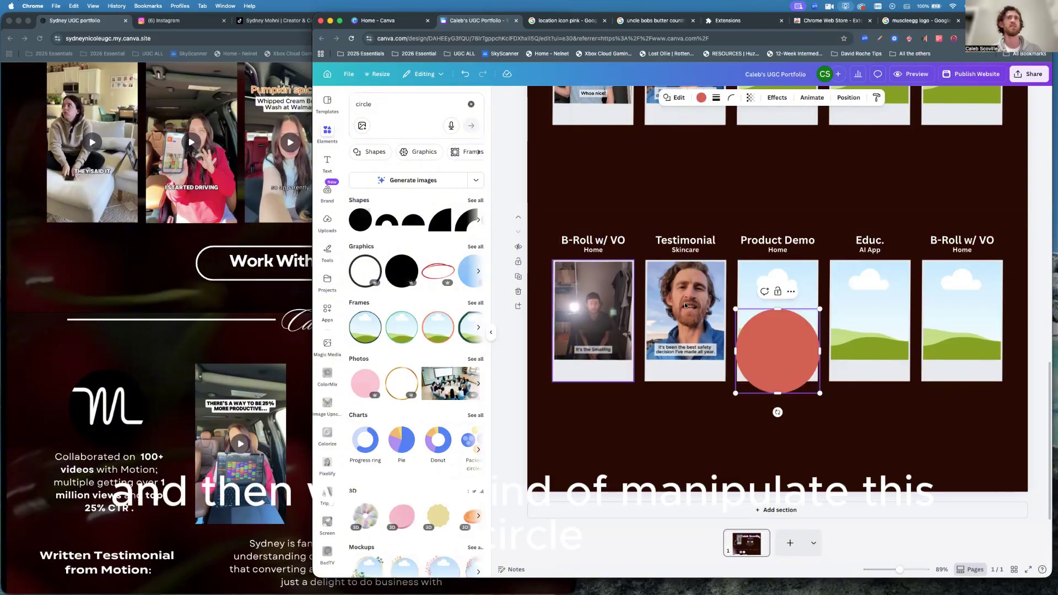
pyautogui.moveTo(821, 351); pyautogui.dragTo(920, 353)
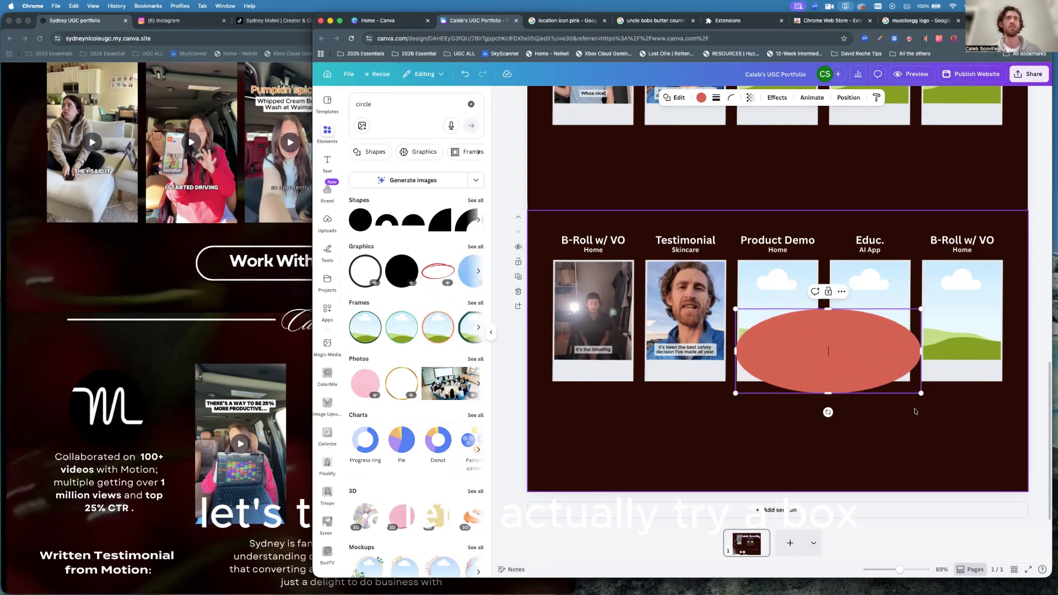
pyautogui.click(832, 346)
pyautogui.press('Delete')
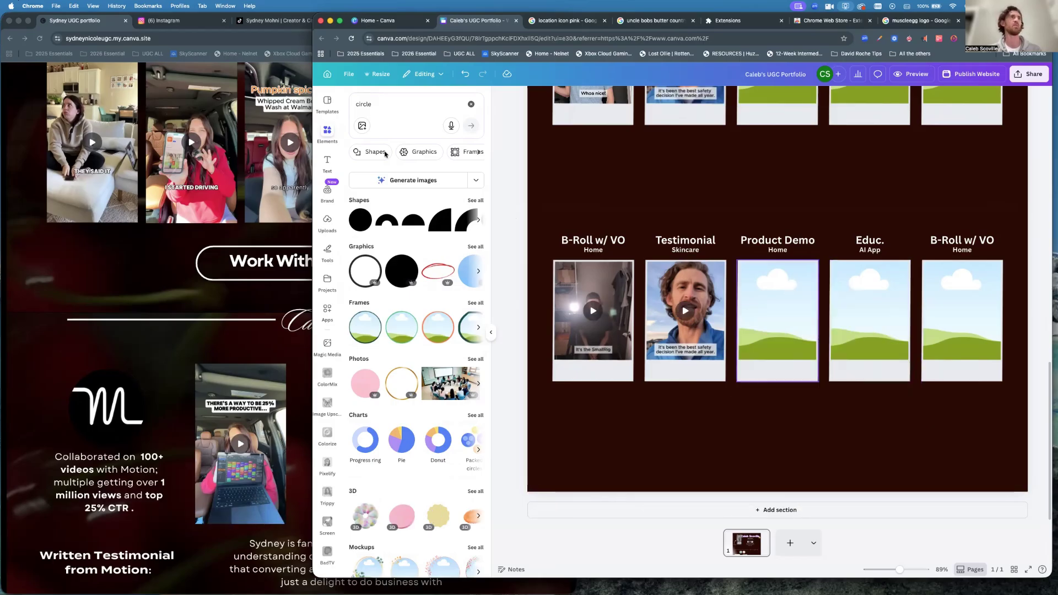
# Search the elements for 'box' and then 'square', with results filtered to Shapes.
pyautogui.click(377, 104)
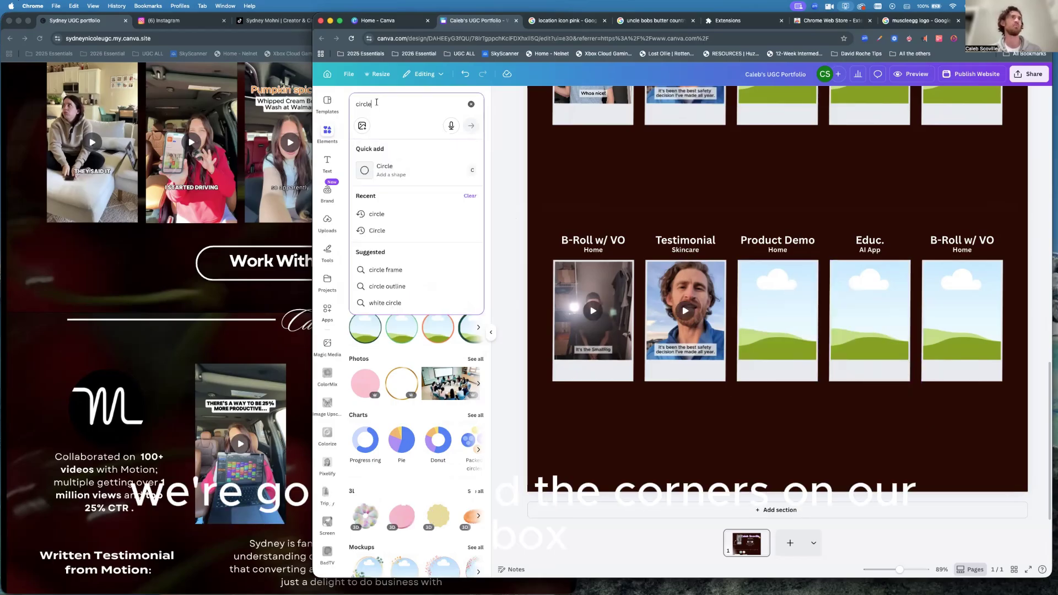
pyautogui.write('box')
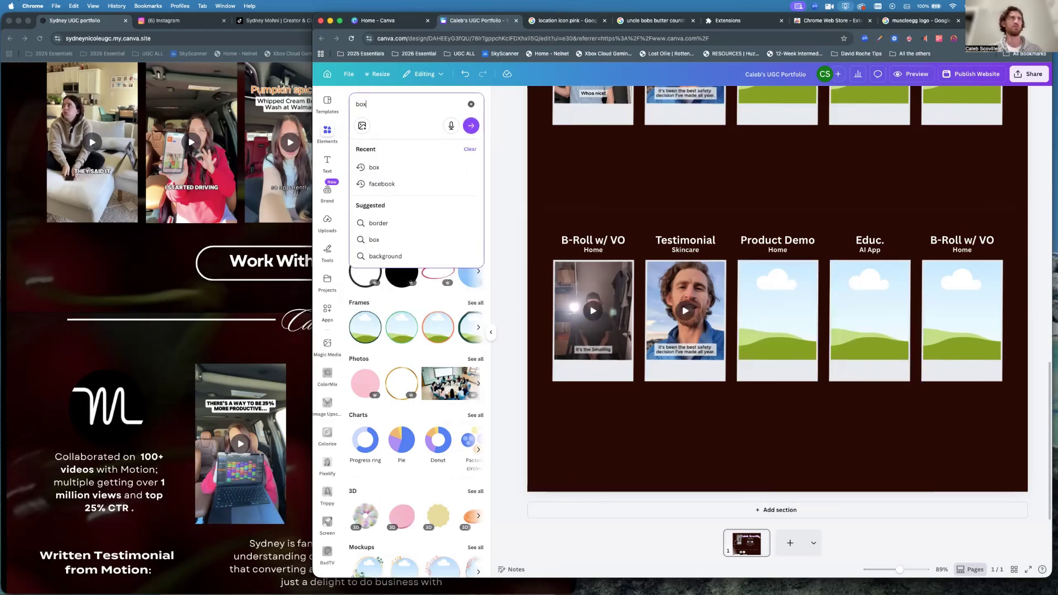
pyautogui.press('Return')
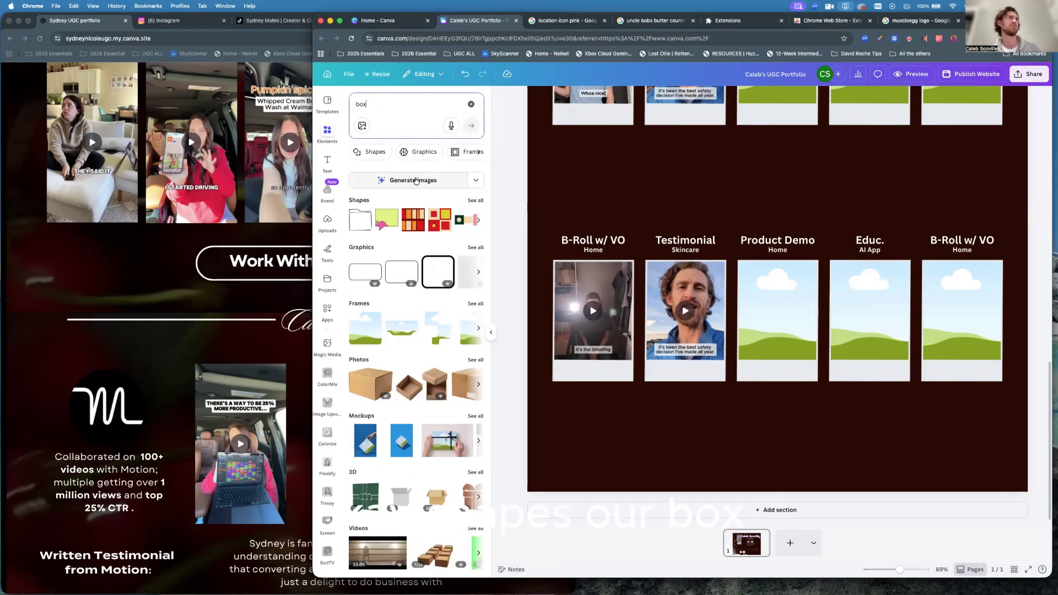
pyautogui.click(373, 152)
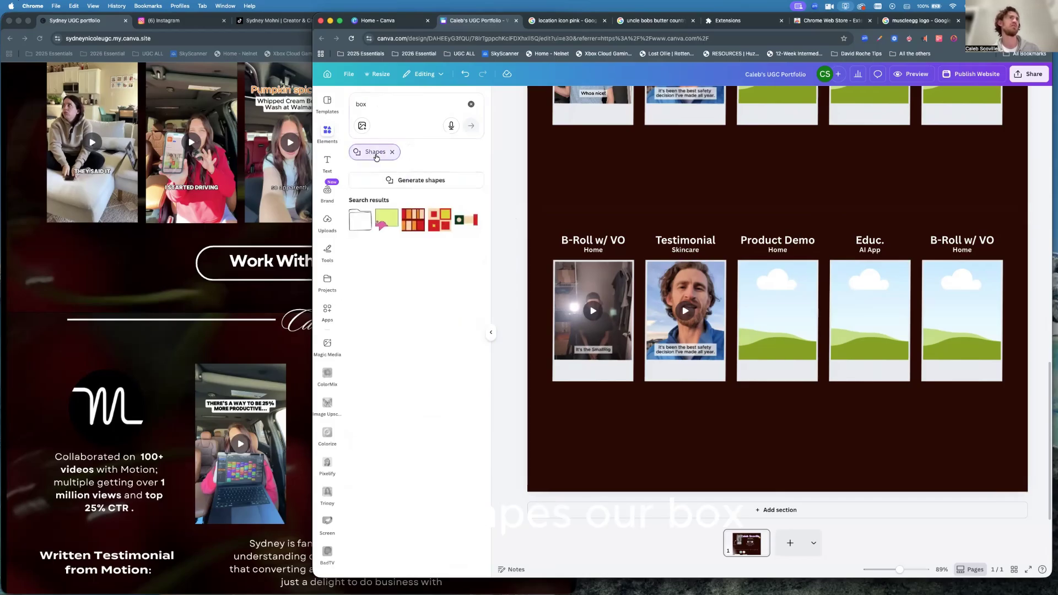
pyautogui.click(368, 96)
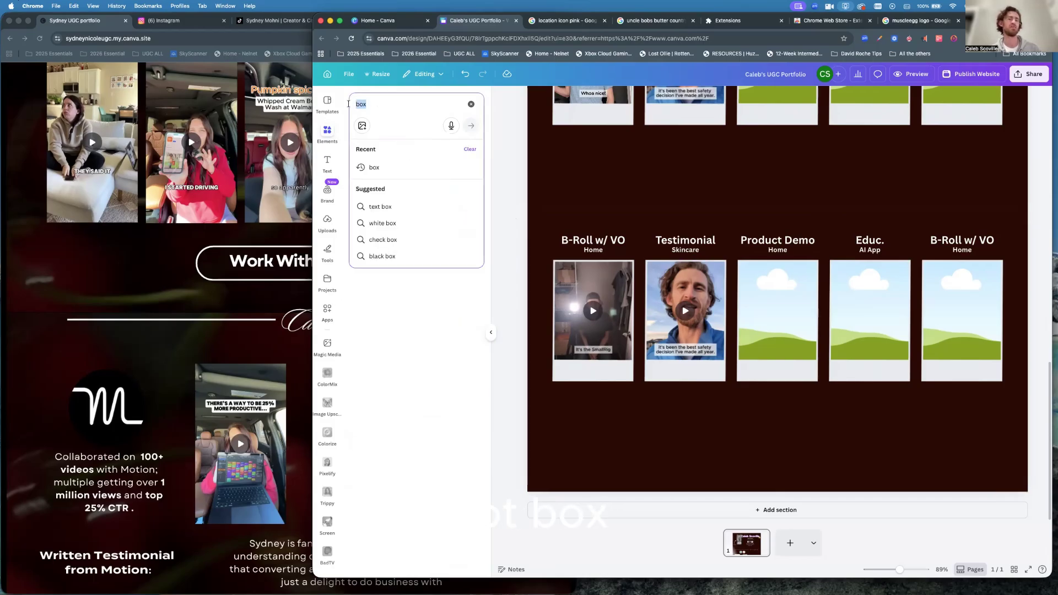
pyautogui.write('sqaur')
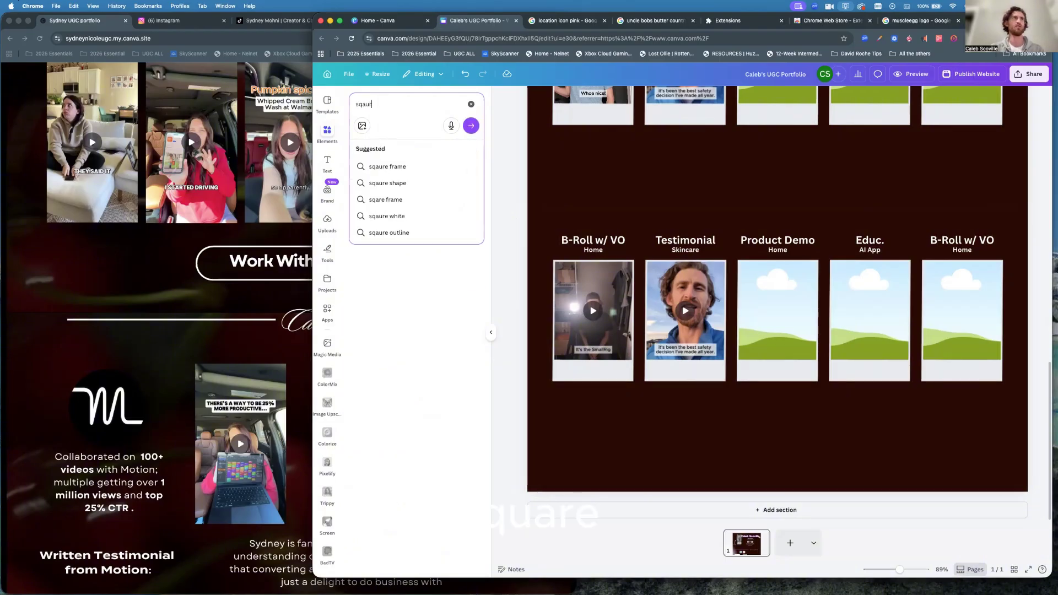
pyautogui.press('BackSpace')
pyautogui.press('BackSpace')
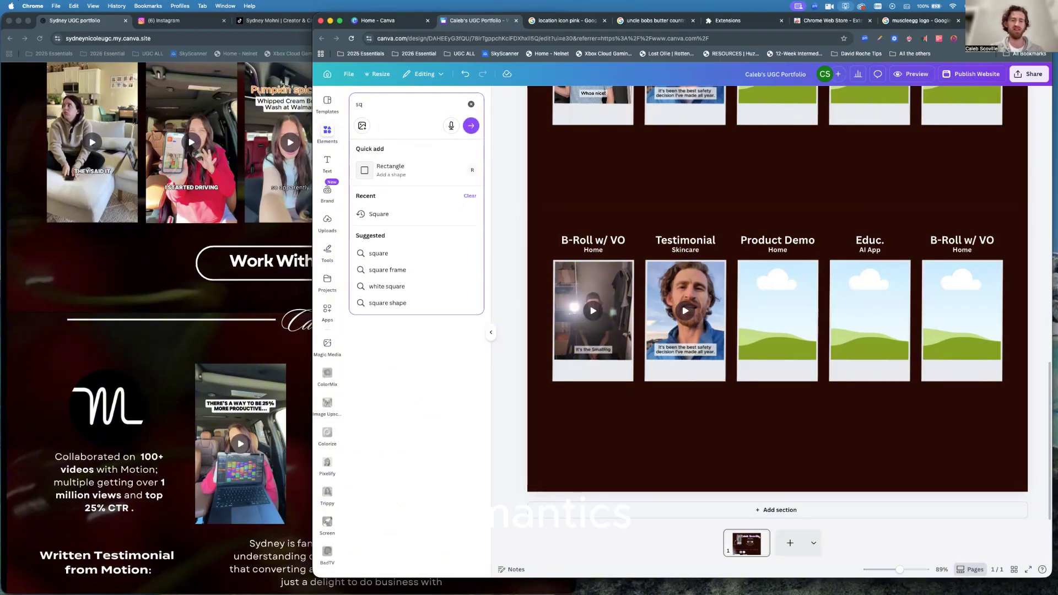
pyautogui.write('uare')
pyautogui.press('Return')
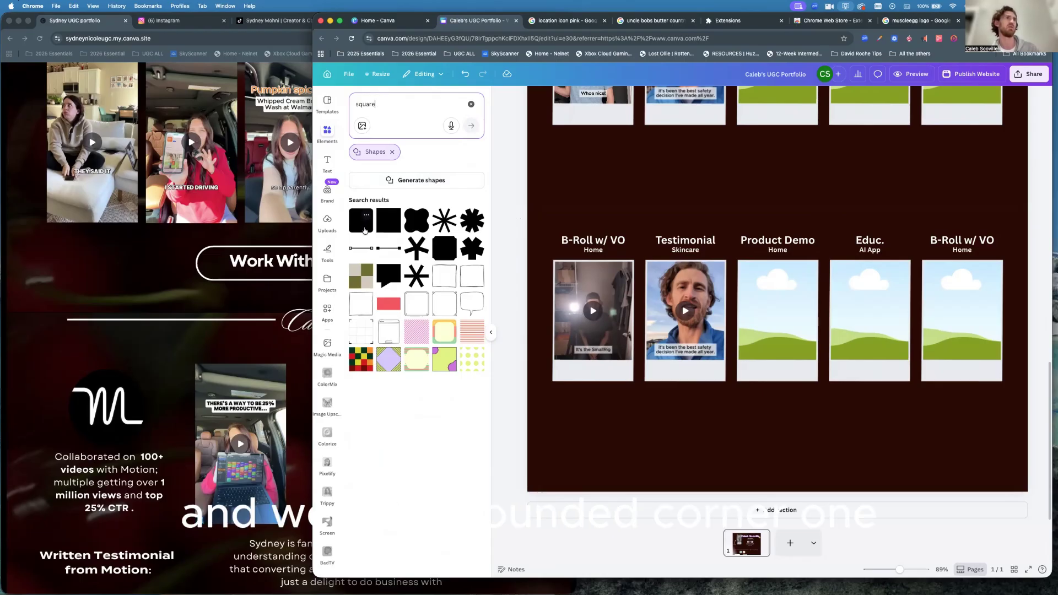
# Drop a red rounded square over the Product Demo frame, type 'Work With Me' and select it.
pyautogui.moveTo(364, 231); pyautogui.dragTo(782, 356)
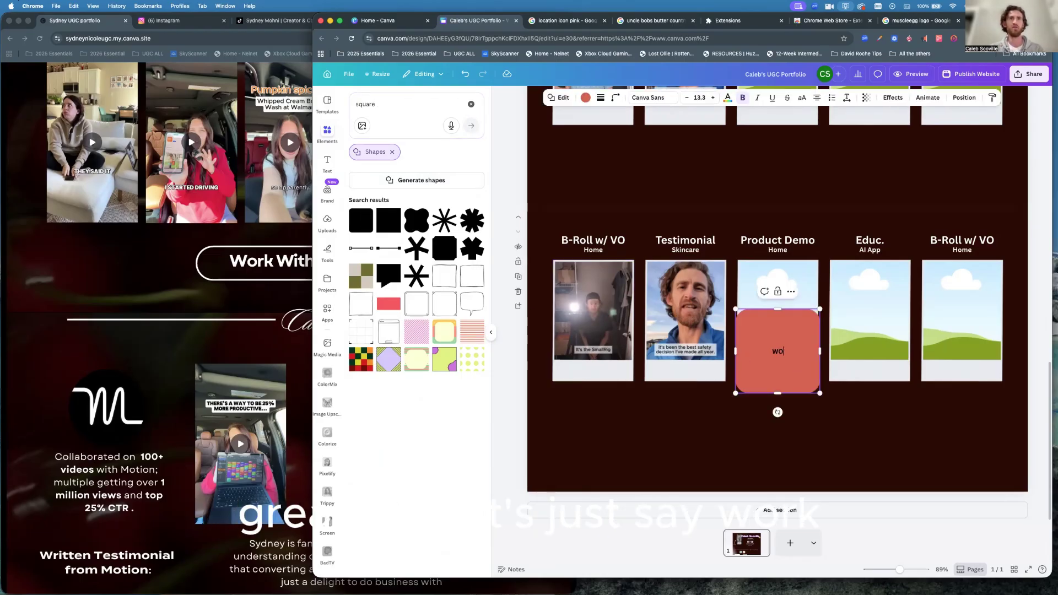
pyautogui.write('WORK')
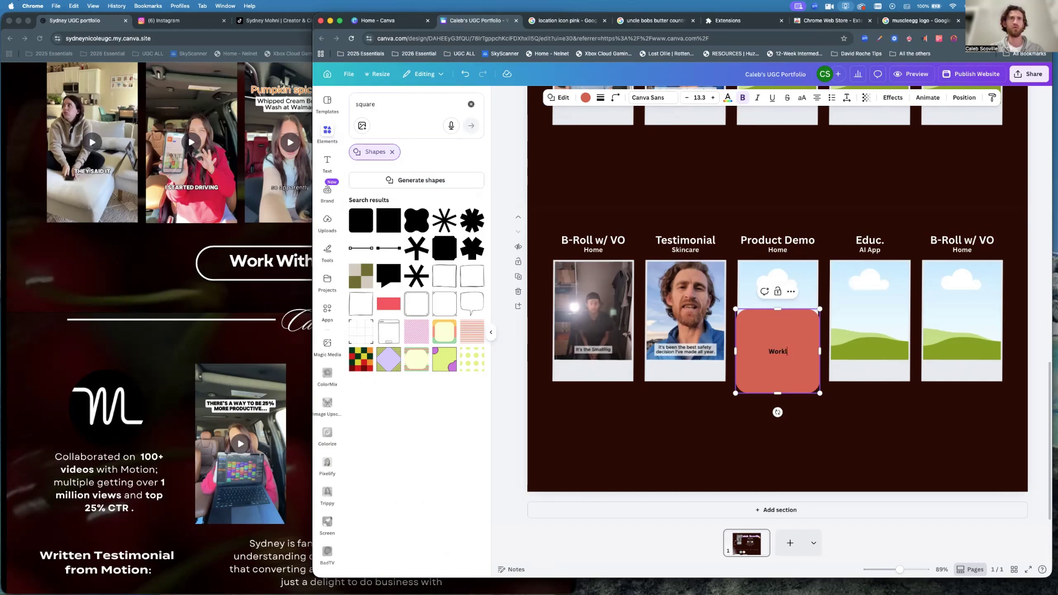
pyautogui.write('ork')
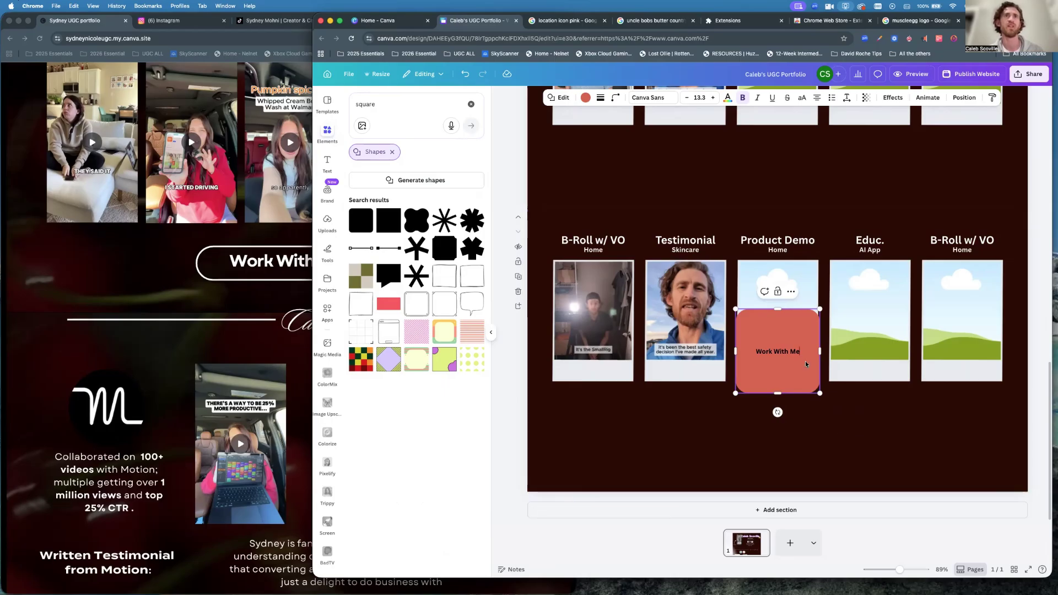
pyautogui.press('super+a')
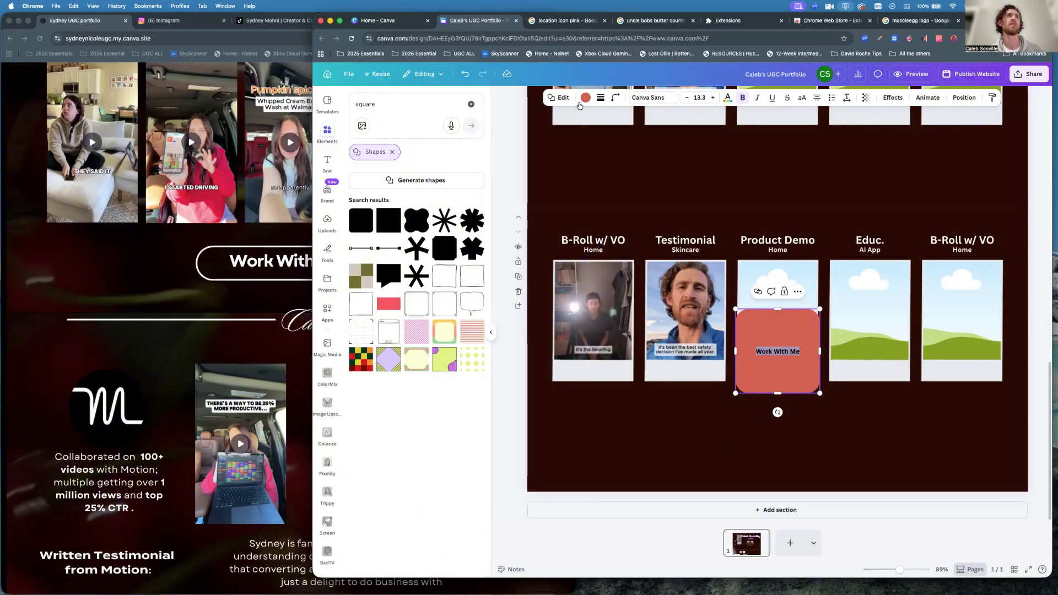
# Change the button text's font from Calligraphy to Helvetica Now.
pyautogui.click(664, 100)
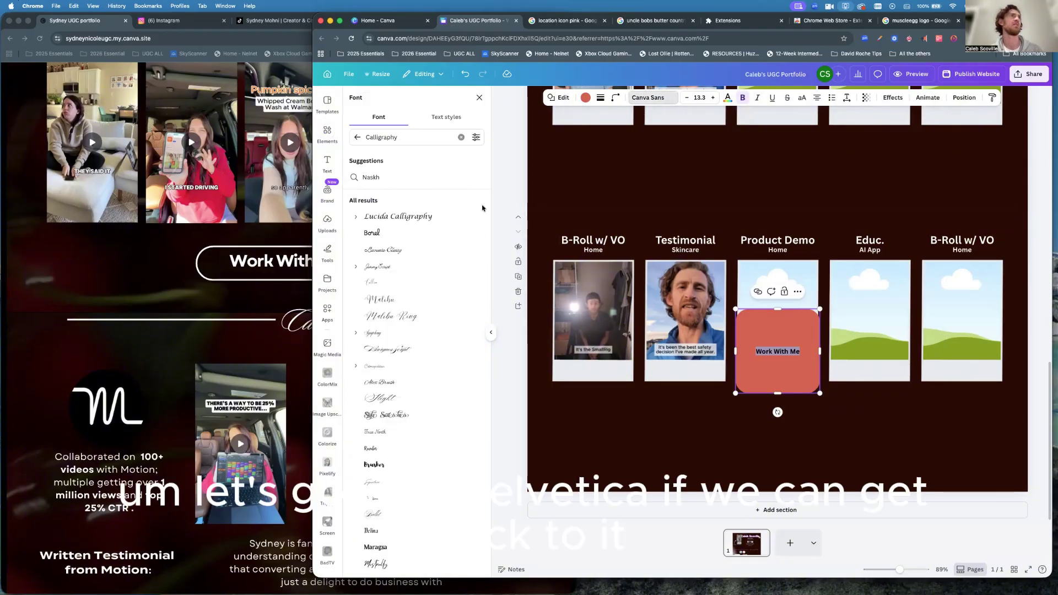
pyautogui.click(460, 137)
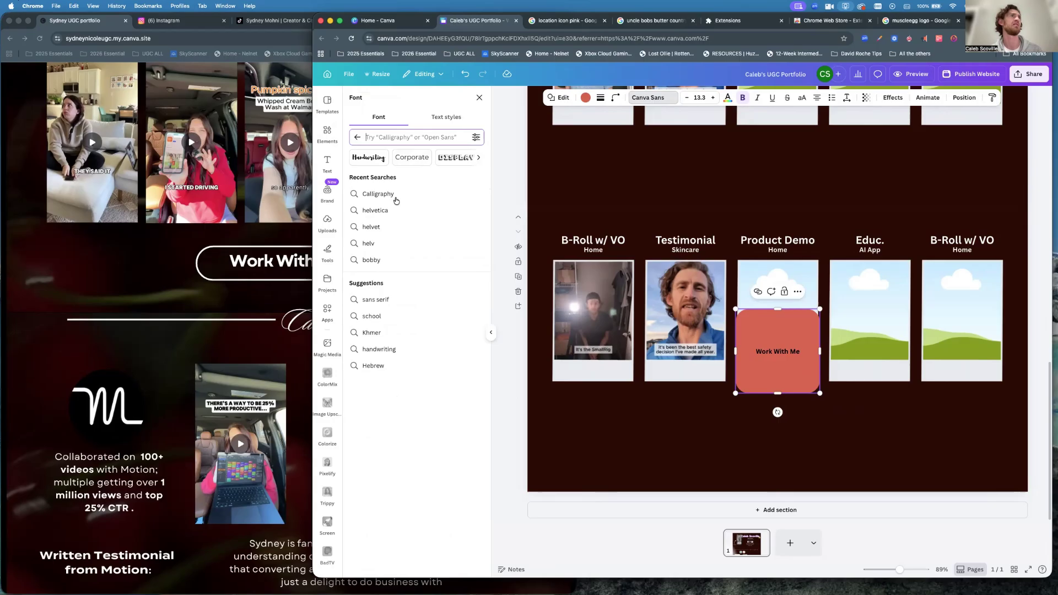
pyautogui.click(374, 211)
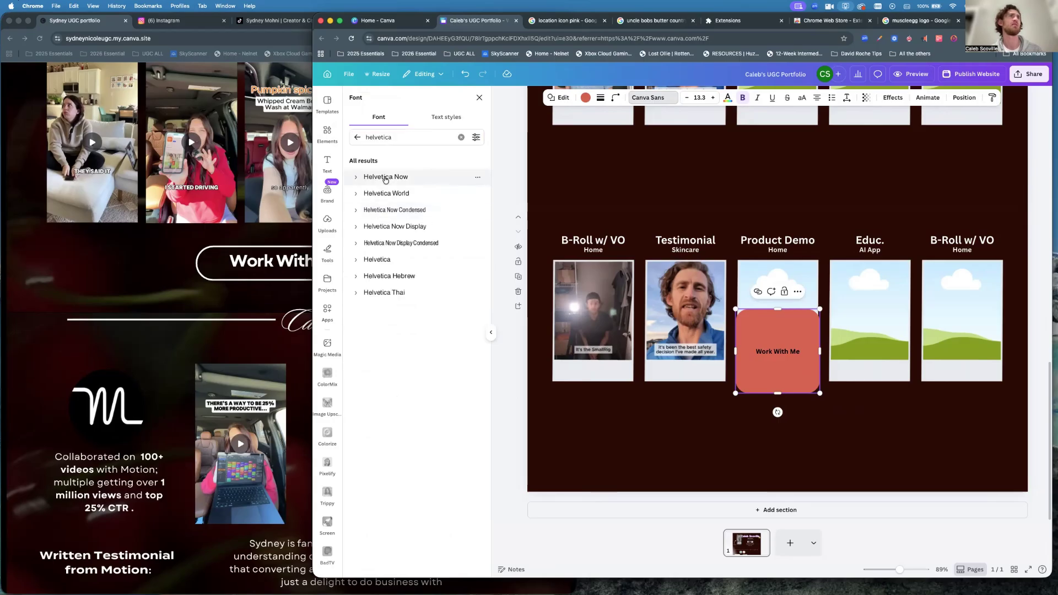
pyautogui.click(381, 176)
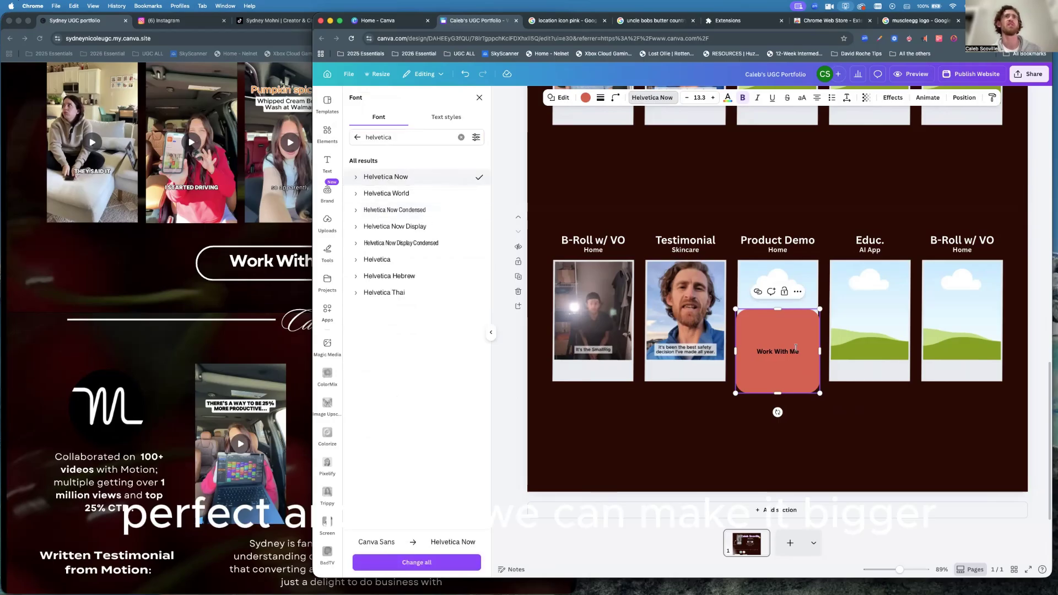
# Set the text size to 24 and shorten the red box into a pill.
pyautogui.click(707, 98)
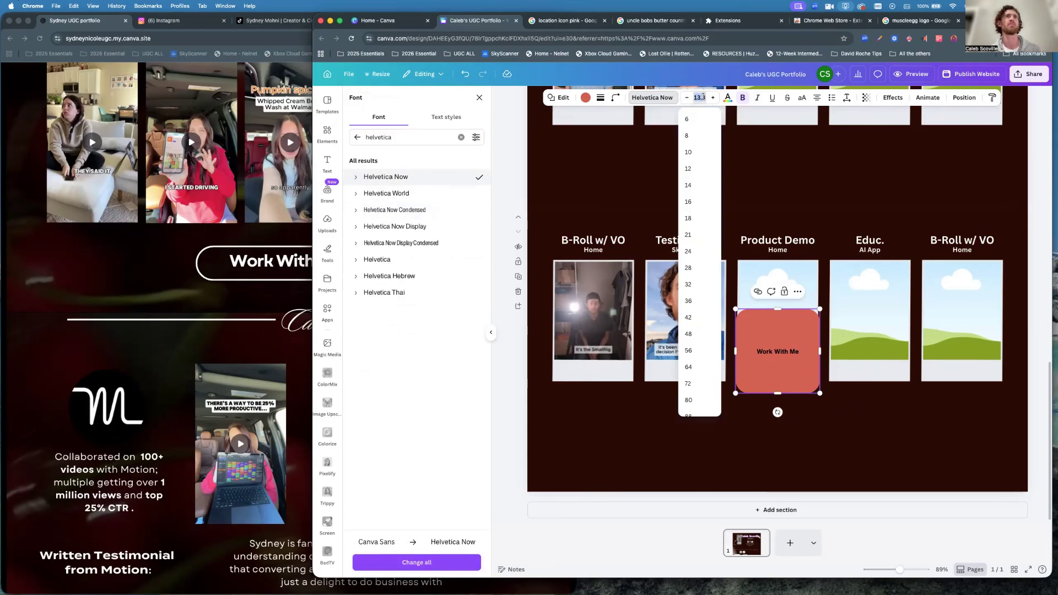
pyautogui.click(687, 253)
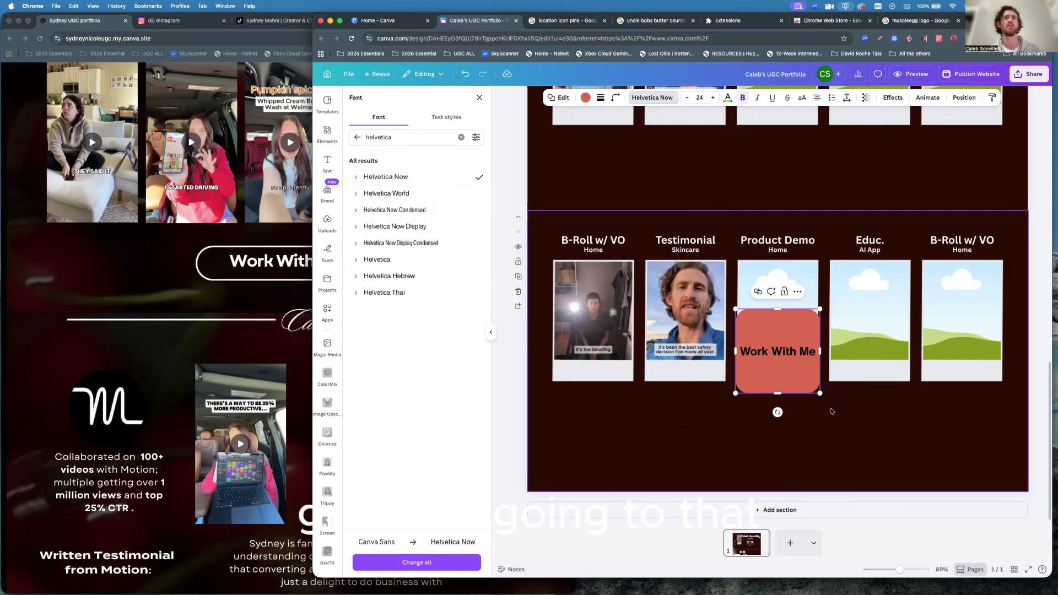
pyautogui.moveTo(777, 393)
pyautogui.mouseDown()
pyautogui.moveTo(767, 332)
pyautogui.moveTo(773, 406)
pyautogui.mouseUp()
pyautogui.press('Escape')
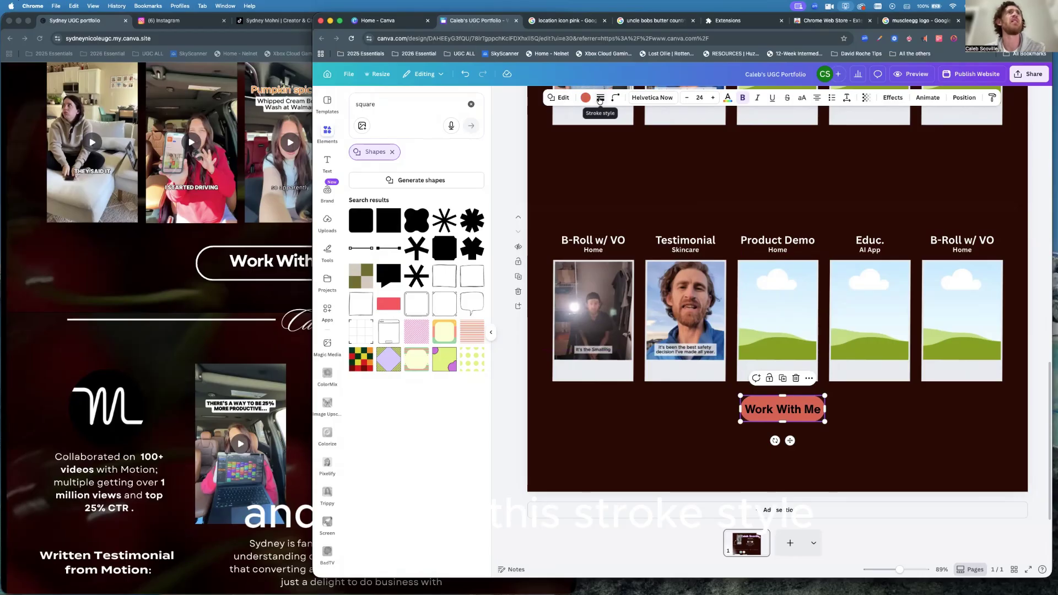
# Add a solid white outline to the red Work With Me pill.
pyautogui.click(600, 98)
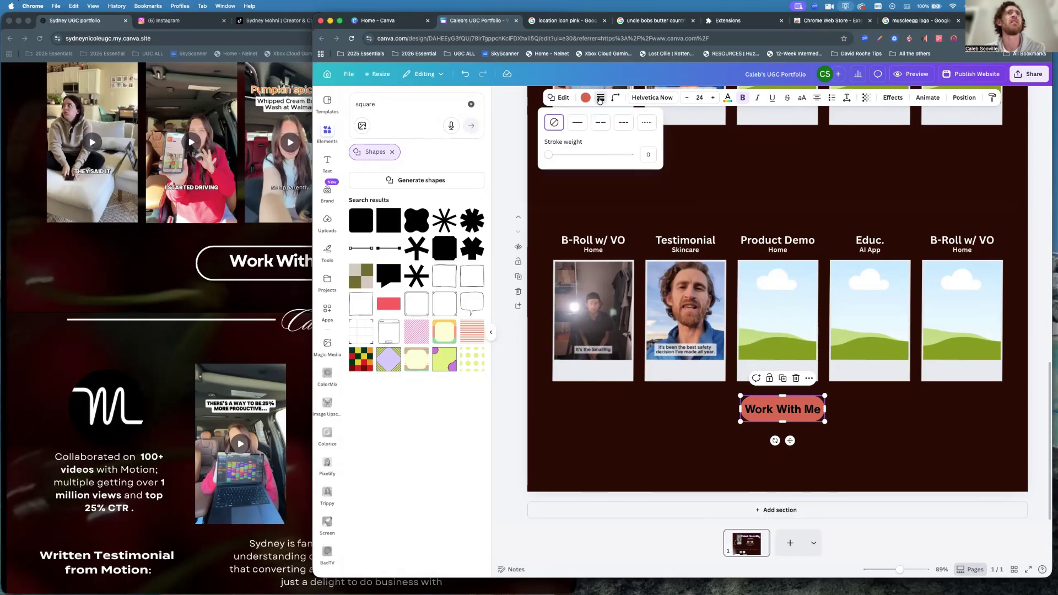
pyautogui.click(573, 129)
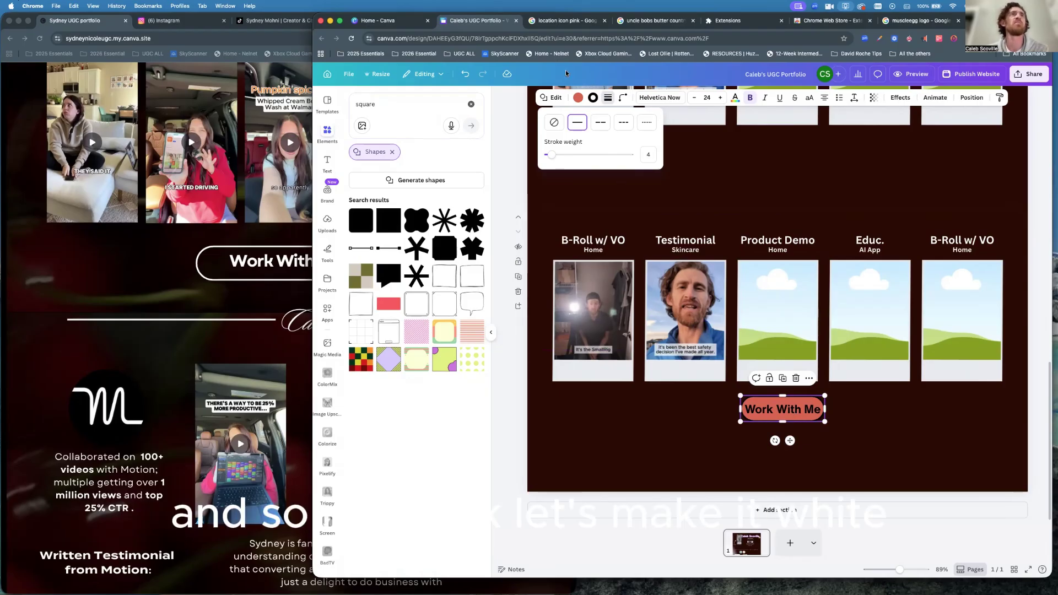
pyautogui.click(593, 103)
pyautogui.click(593, 103)
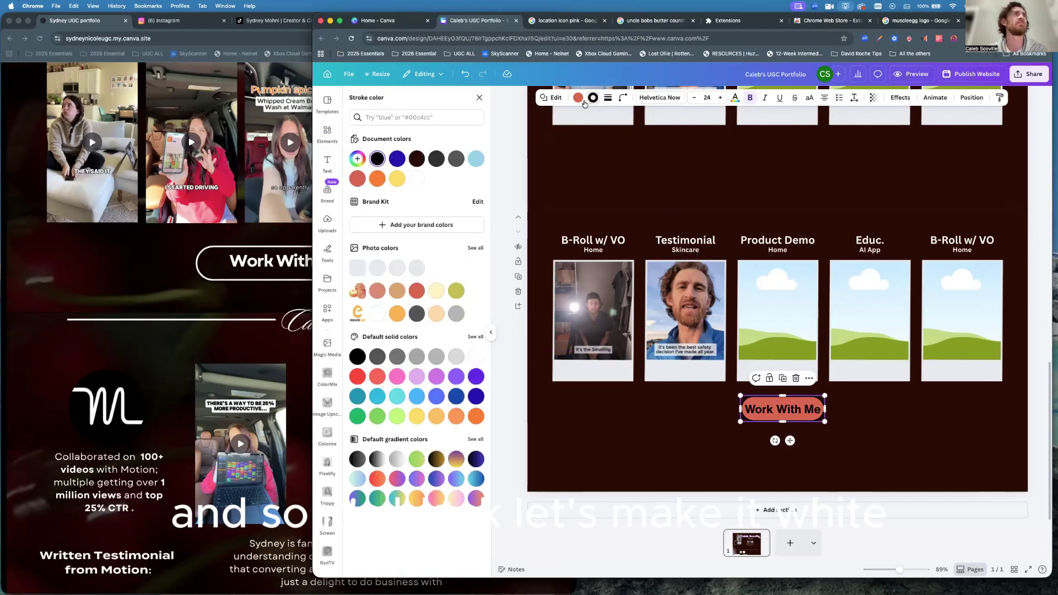
pyautogui.click(417, 179)
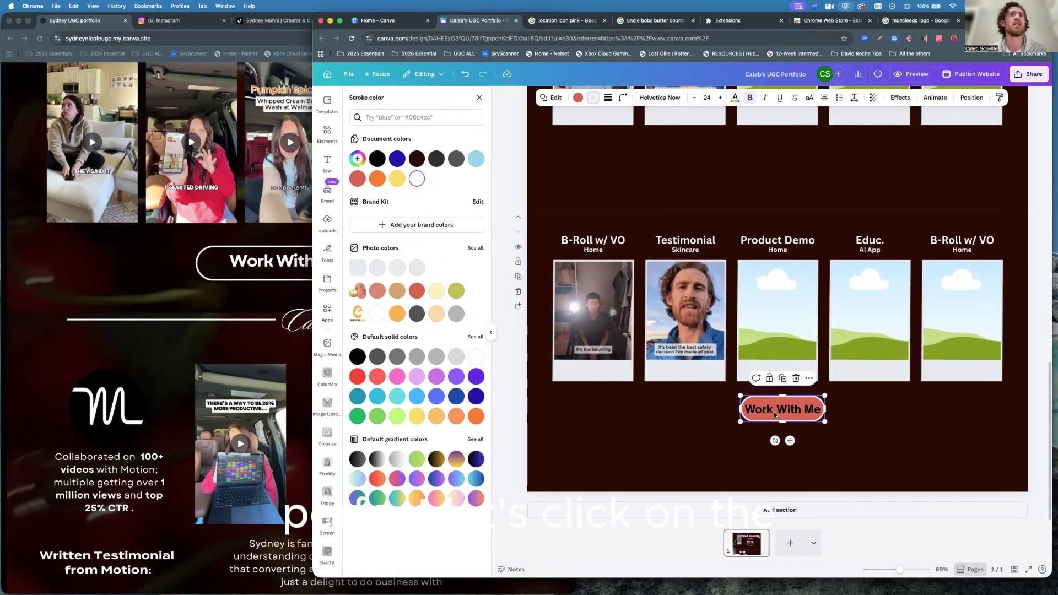
pyautogui.click(769, 392)
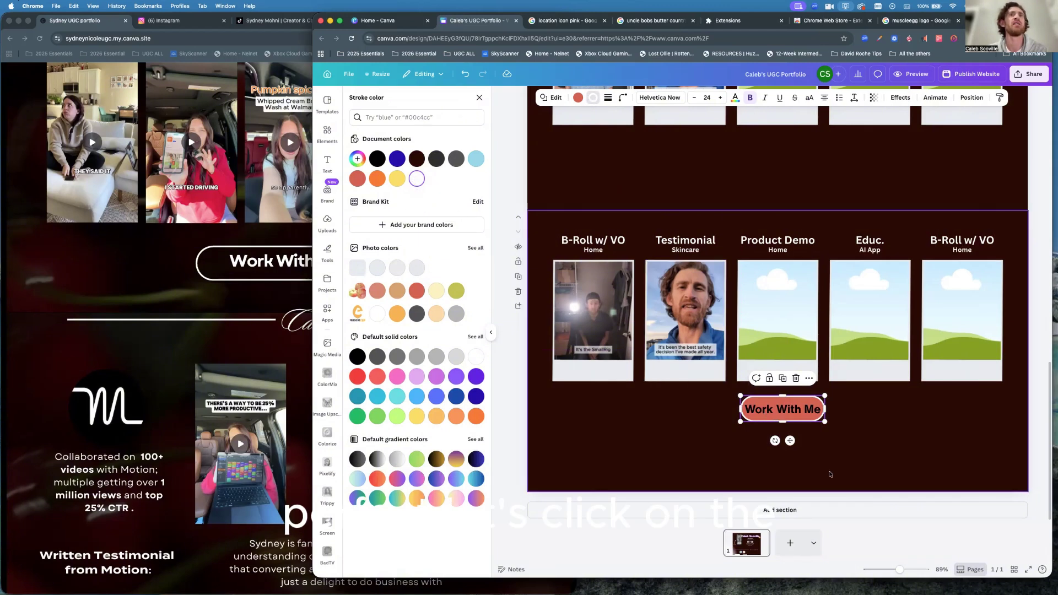
pyautogui.click(770, 409)
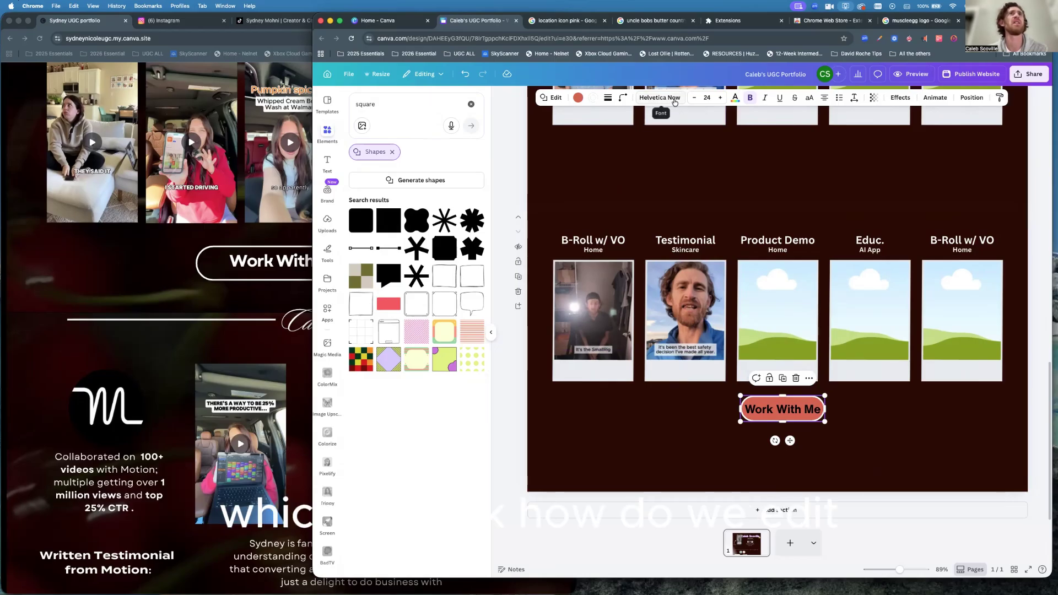
pyautogui.click(793, 411)
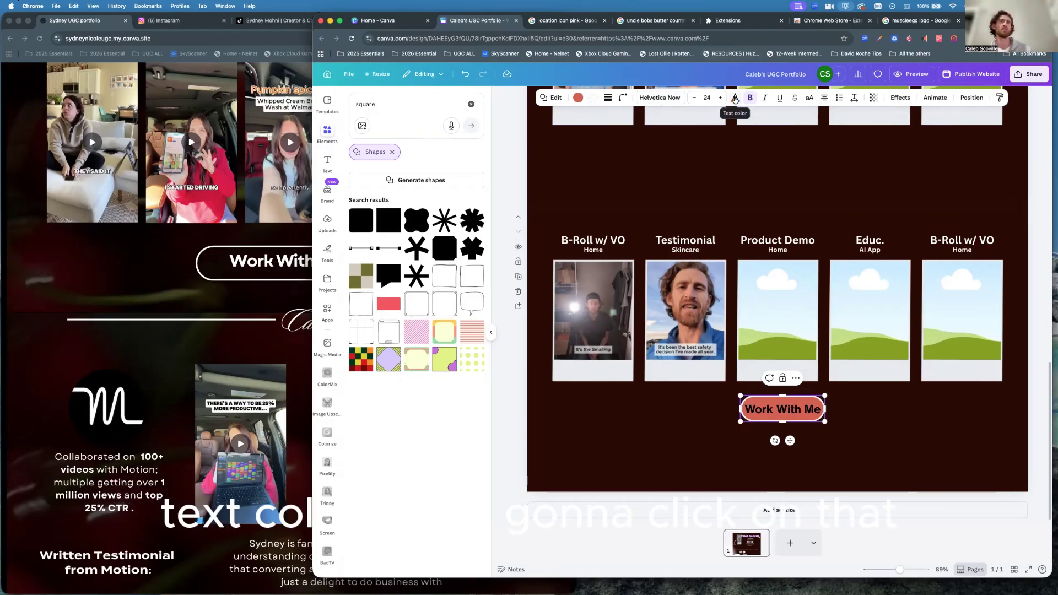
# Make the Work With Me text white.
pyautogui.click(735, 98)
pyautogui.click(416, 179)
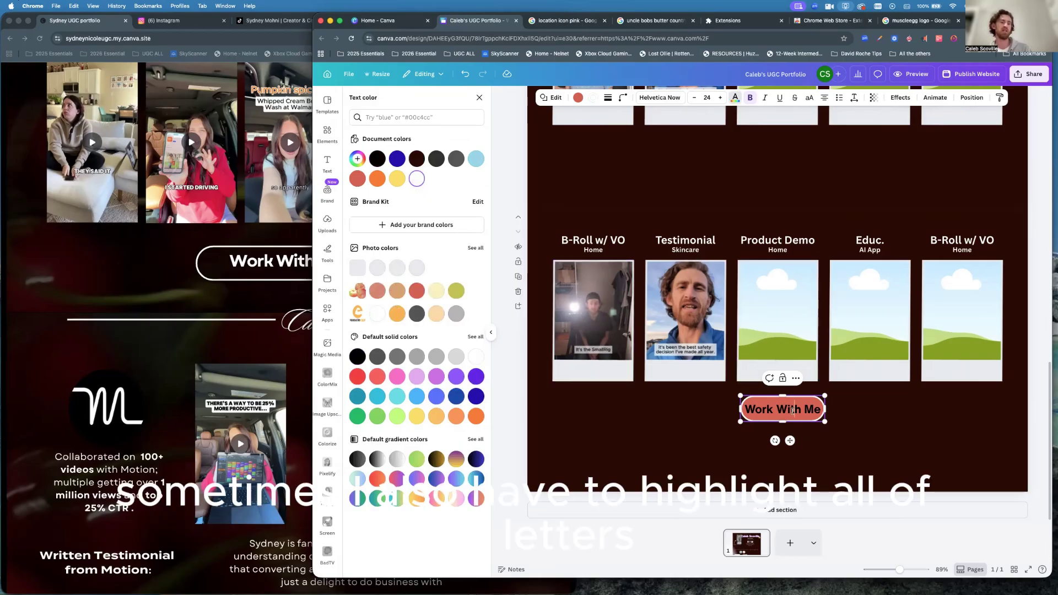
pyautogui.doubleClick(792, 411)
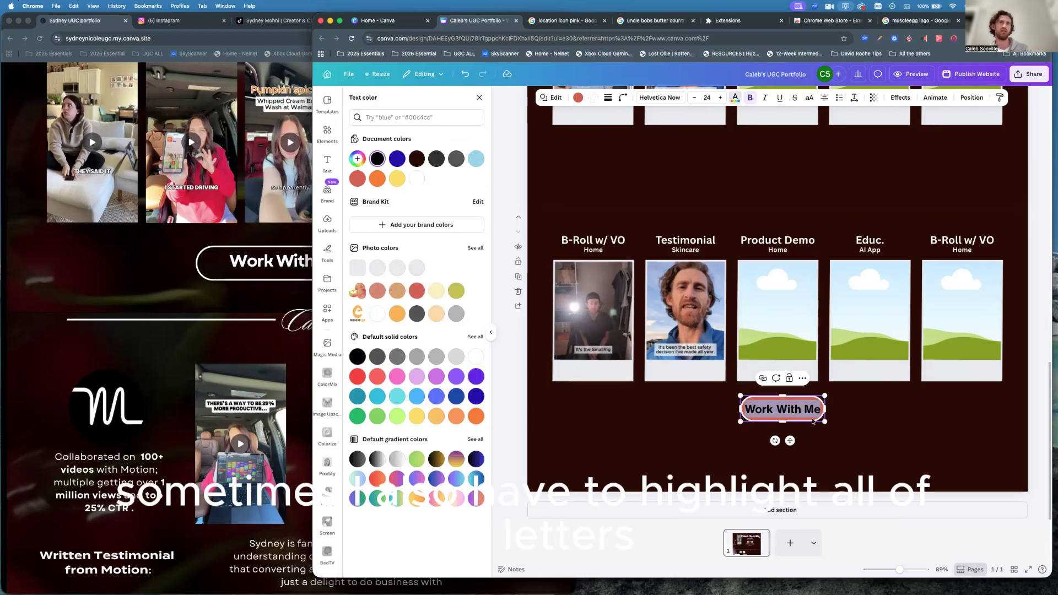
pyautogui.click(417, 179)
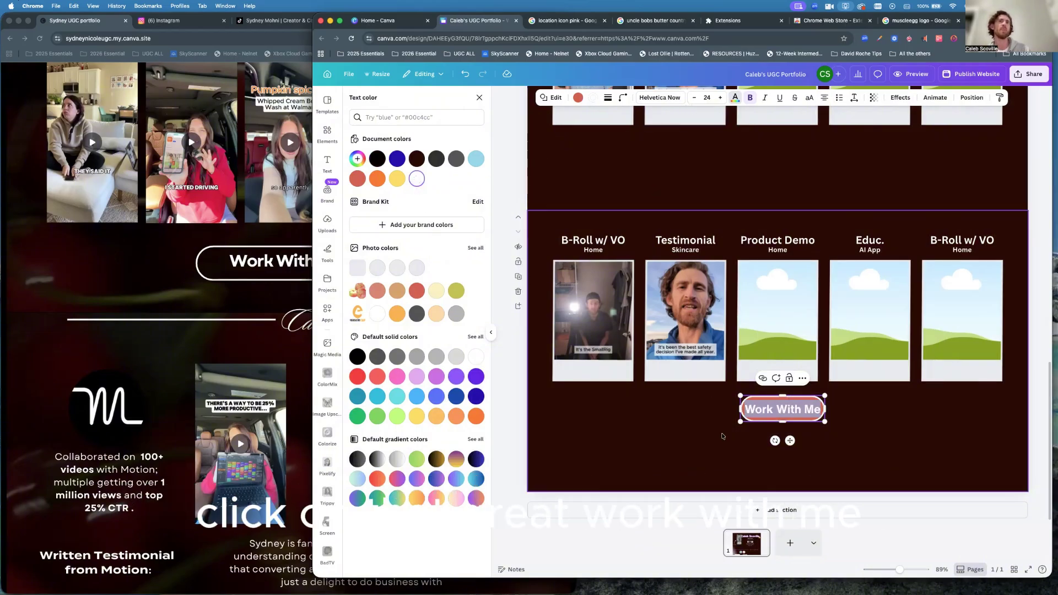
pyautogui.click(722, 436)
pyautogui.click(773, 406)
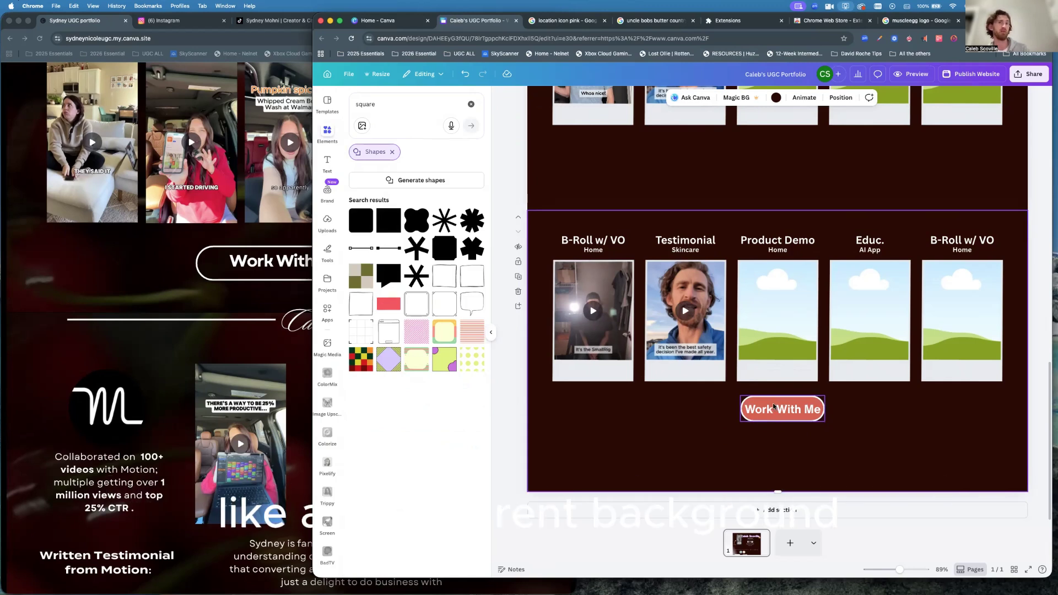
# Remove the button's red fill by setting it to No color.
pyautogui.click(773, 406)
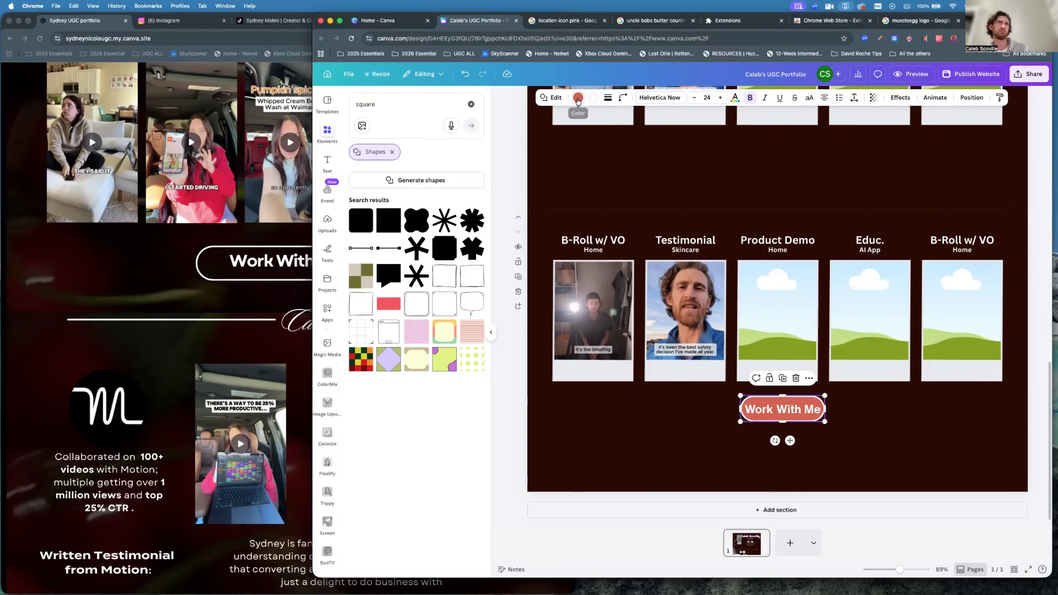
pyautogui.click(578, 99)
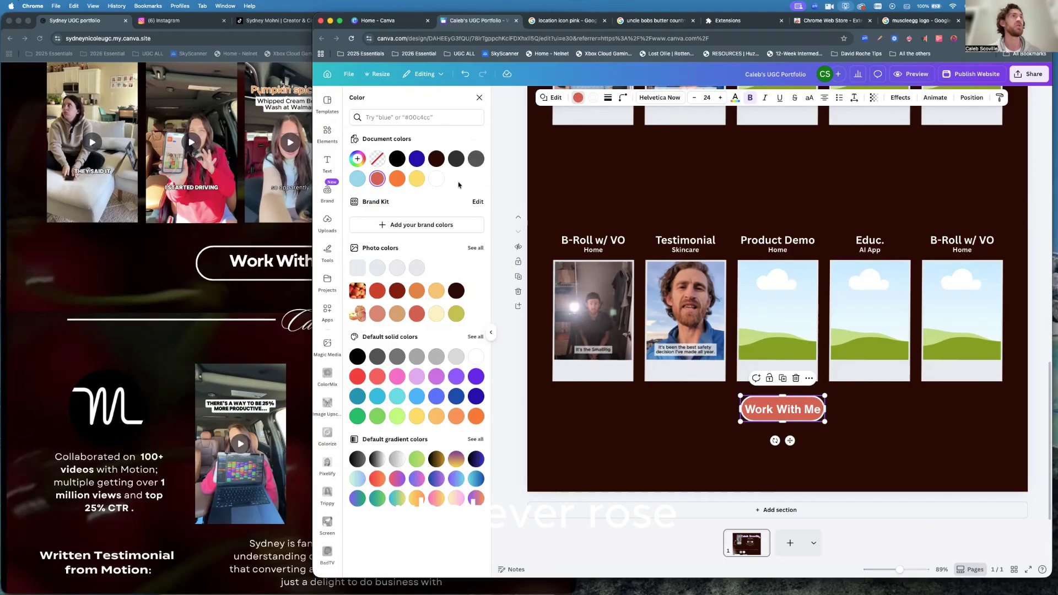
pyautogui.click(377, 159)
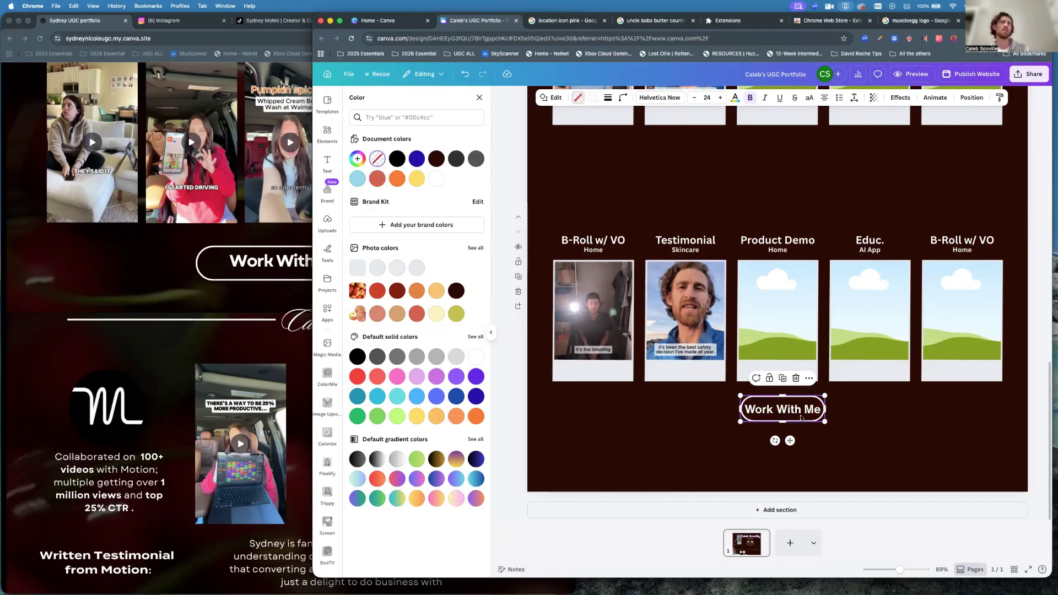
# Widen the Work With Me button and centre it below the video row.
pyautogui.moveTo(825, 409); pyautogui.dragTo(878, 414)
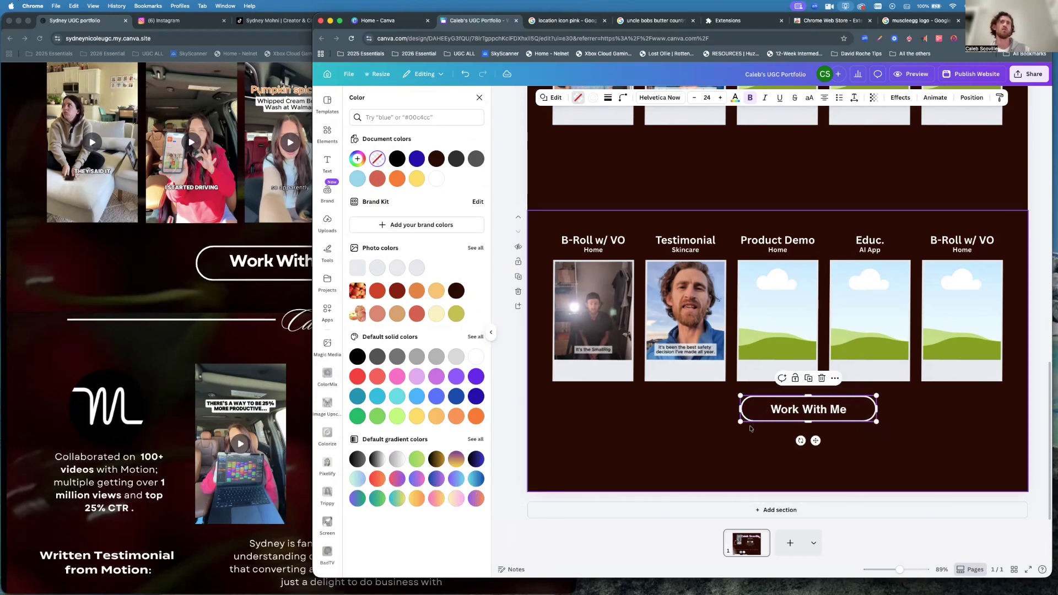
pyautogui.moveTo(741, 422)
pyautogui.mouseDown()
pyautogui.moveTo(711, 434)
pyautogui.moveTo(728, 424)
pyautogui.mouseUp()
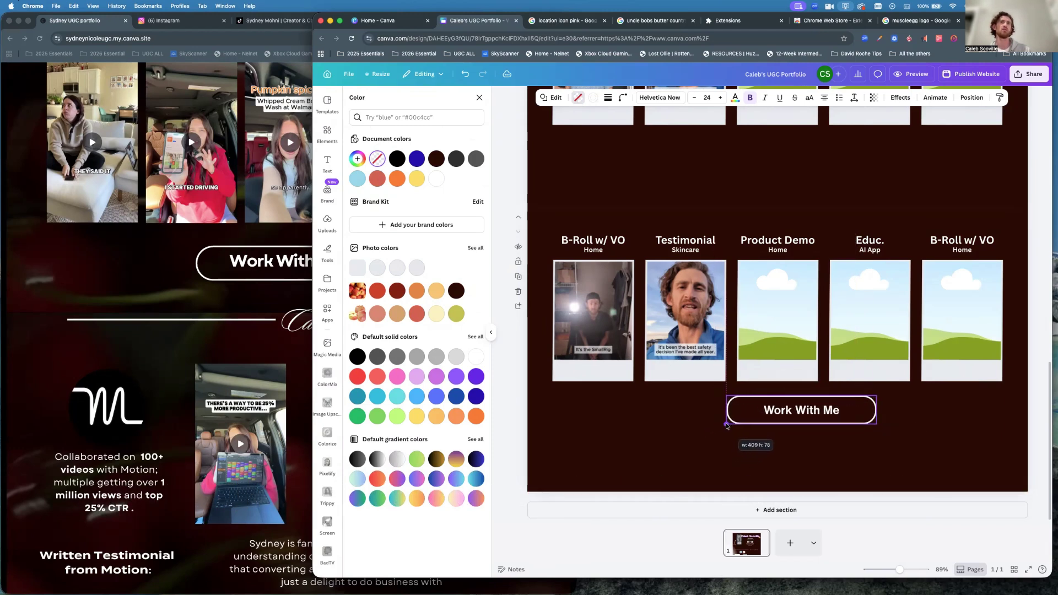
pyautogui.click(829, 431)
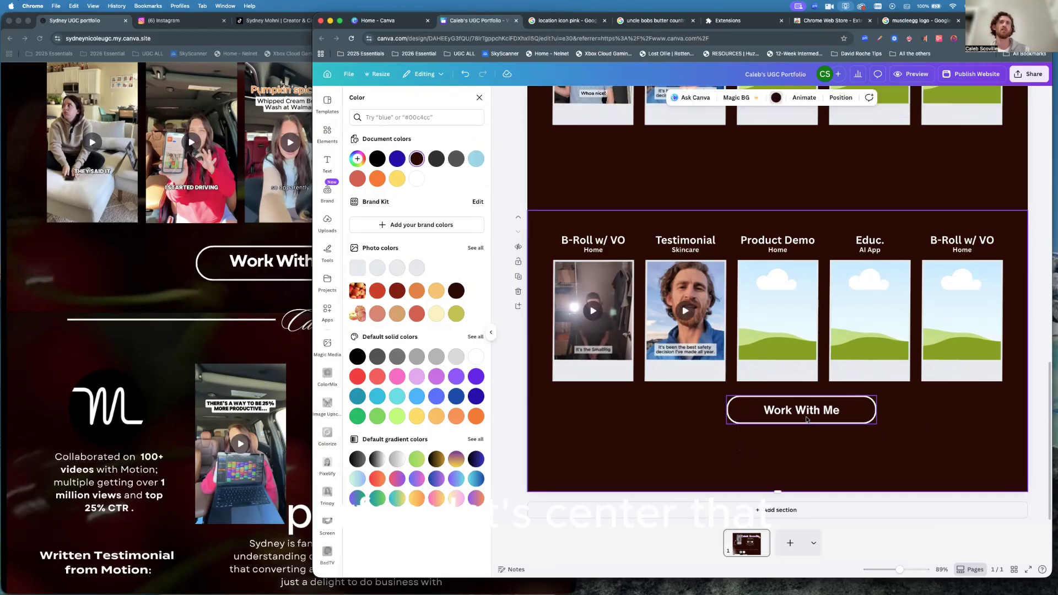
pyautogui.moveTo(807, 417); pyautogui.dragTo(783, 417)
pyautogui.click(893, 427)
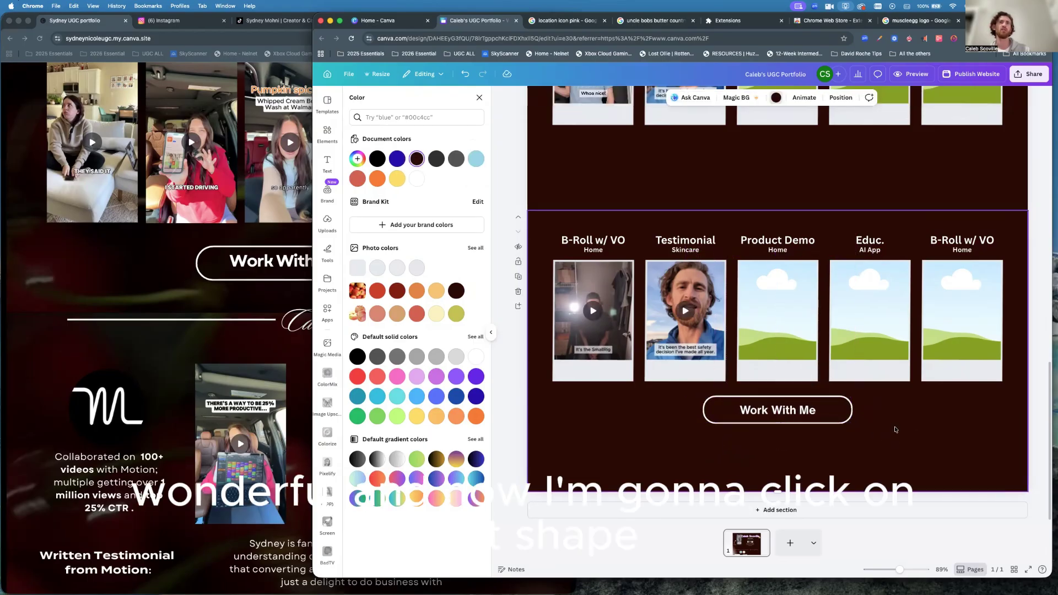
pyautogui.click(795, 413)
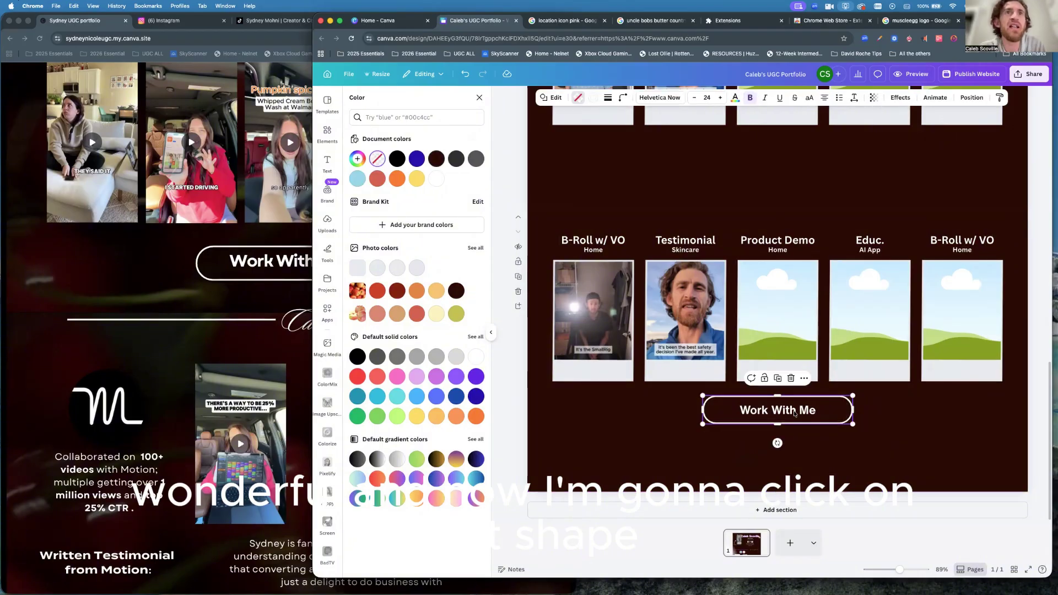
# Add a link to the creator's e-mail address on the Work With Me button.
pyautogui.click(805, 378)
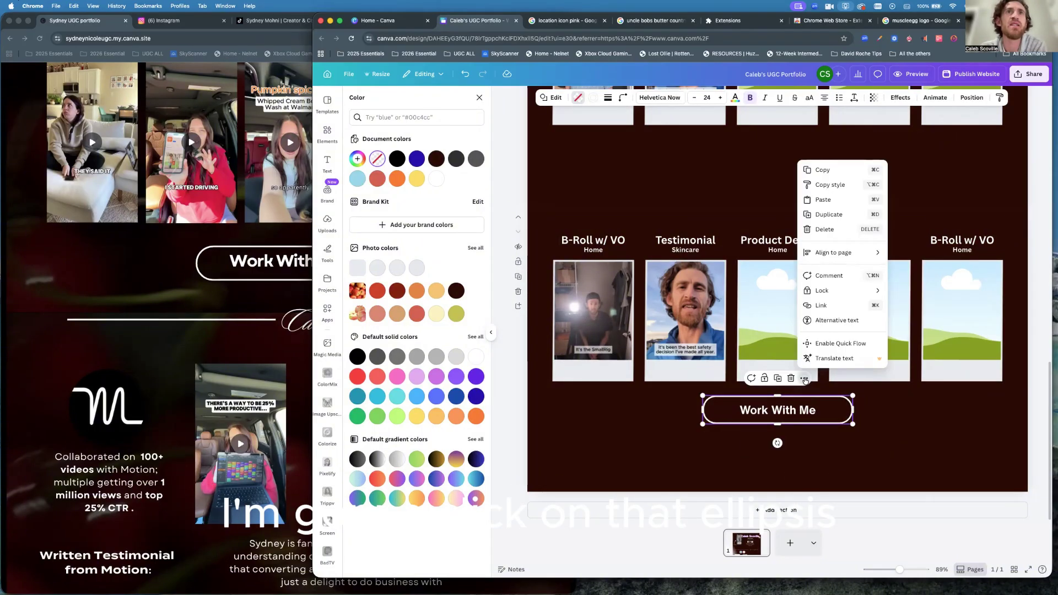
pyautogui.click(822, 306)
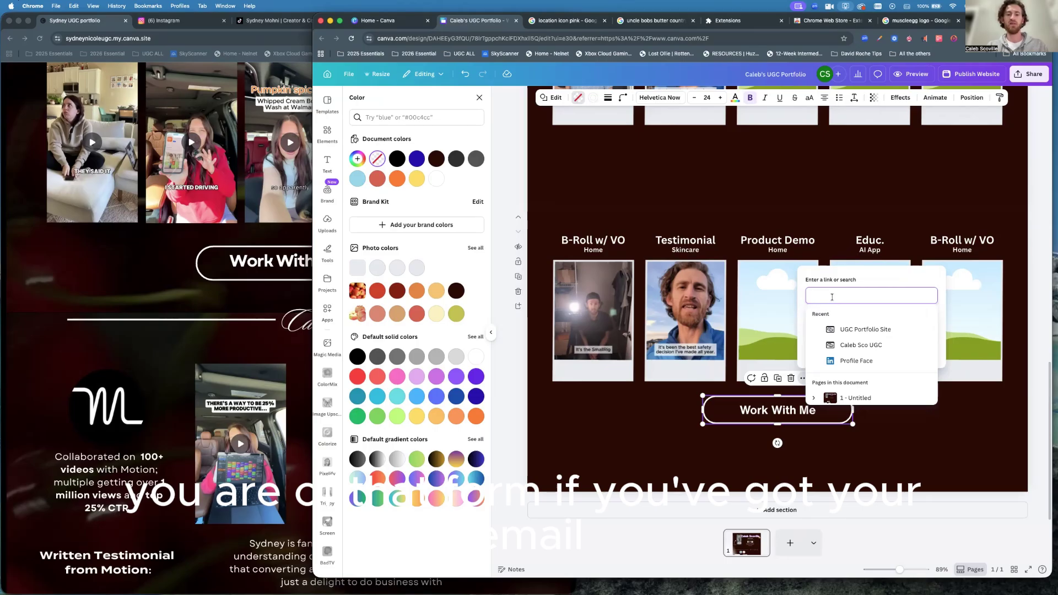
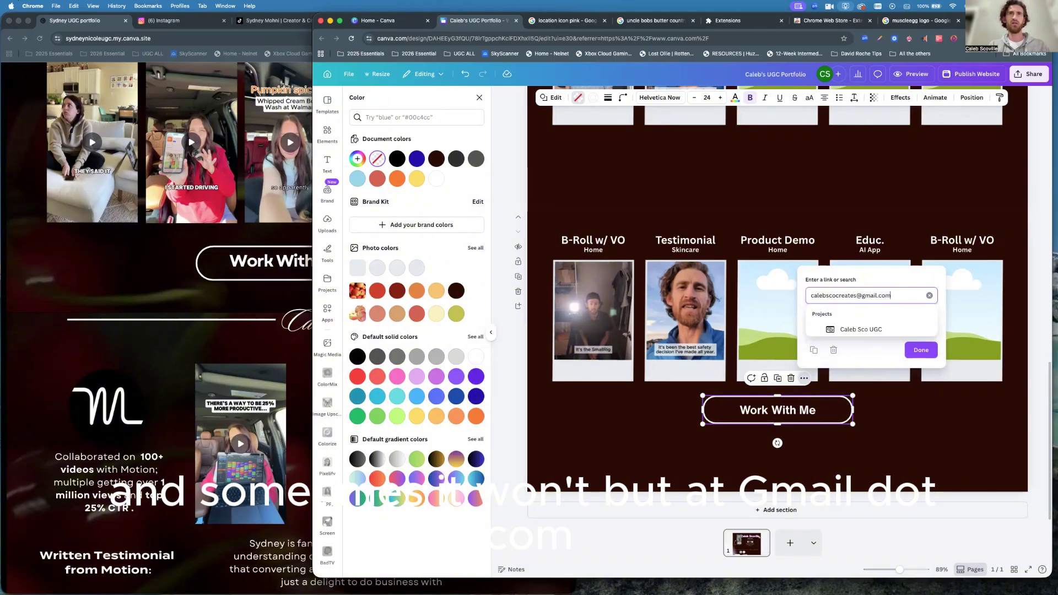
pyautogui.press('Return')
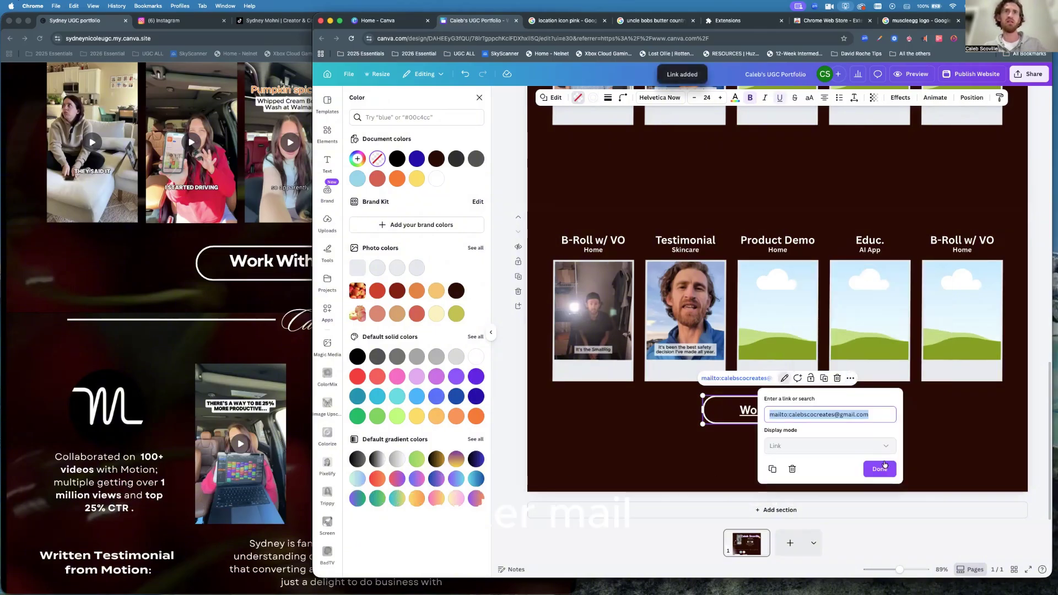
pyautogui.click(885, 465)
pyautogui.click(901, 399)
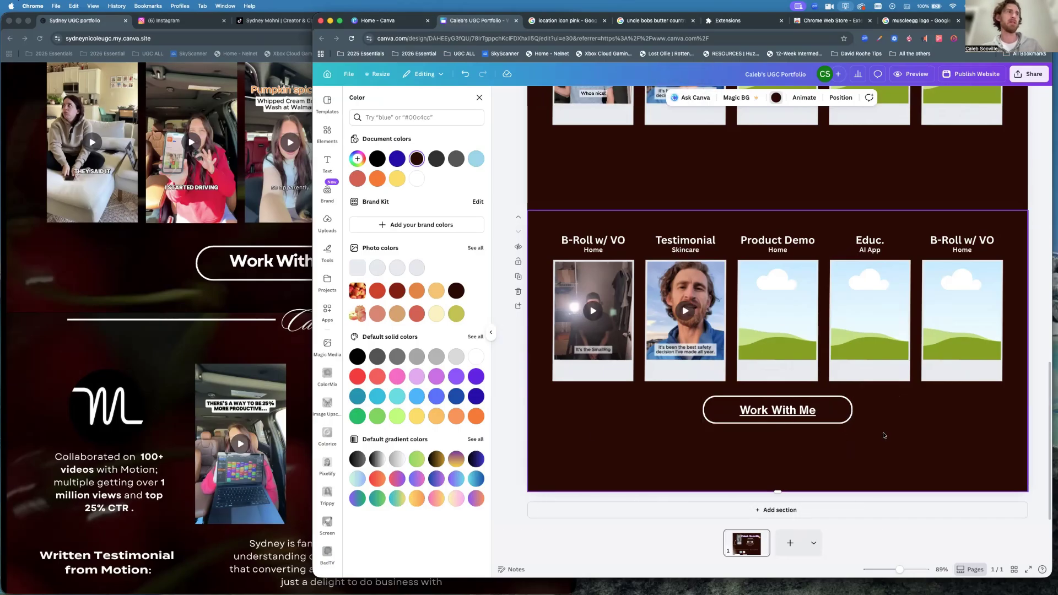
# Scroll the reference portfolio down to its Connect with Me footer, then return to Canva.
pyautogui.click(214, 340)
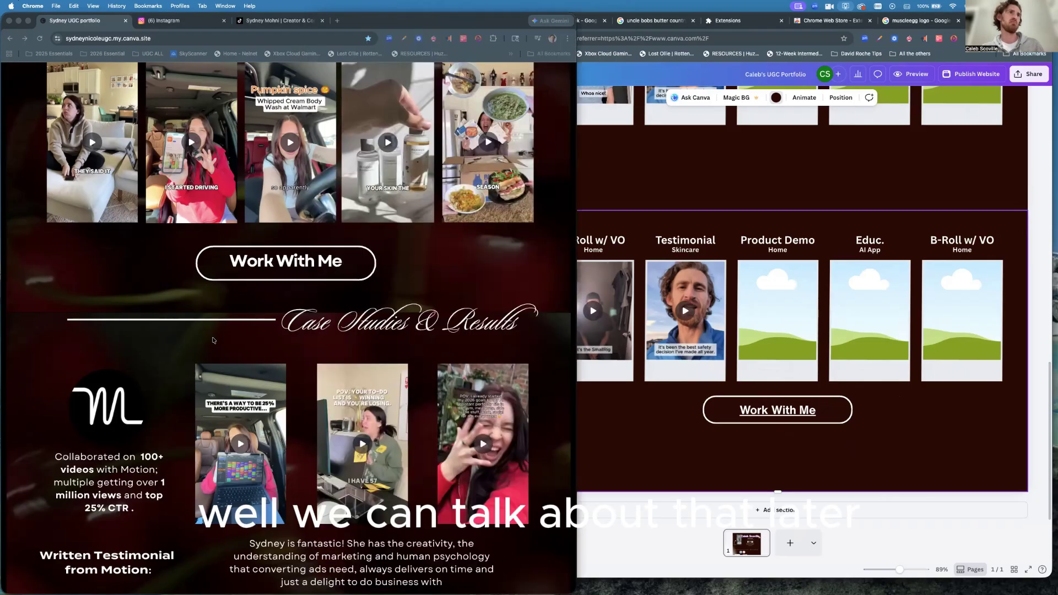
pyautogui.scroll(-2, 331, 259)
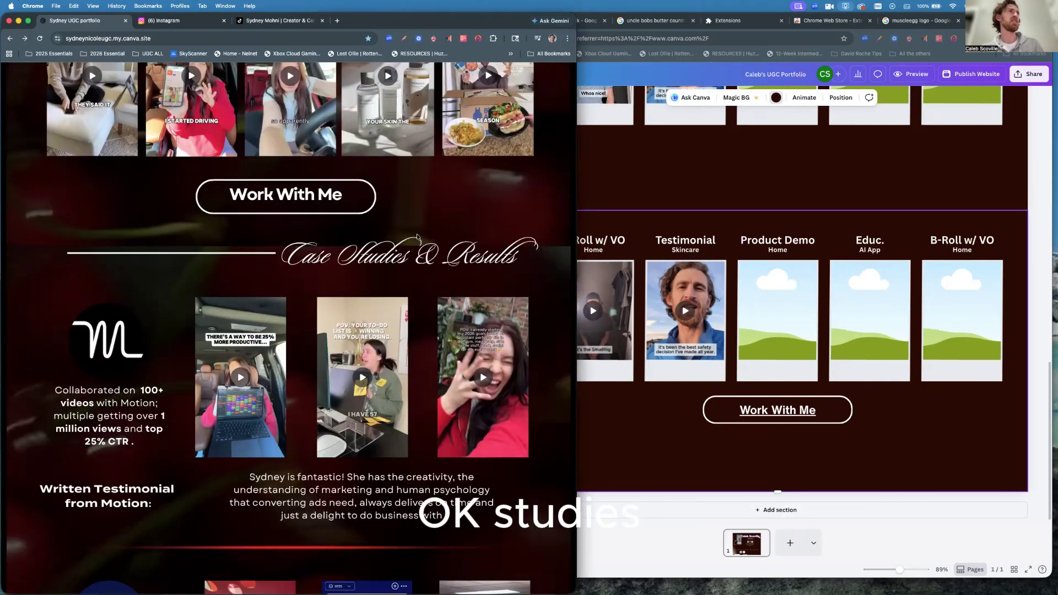
pyautogui.scroll(-1, 417, 237)
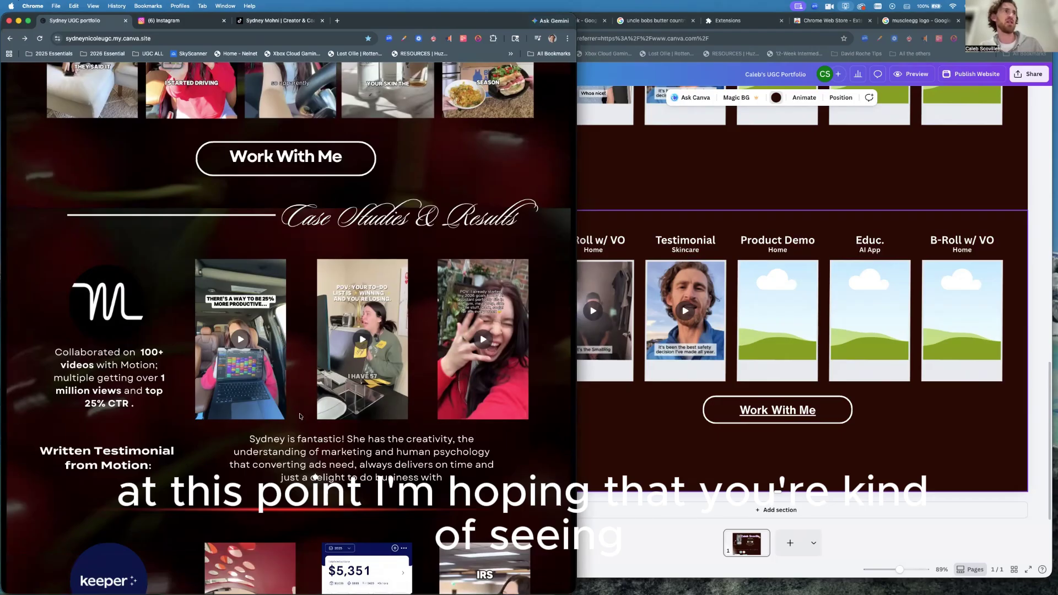
pyautogui.scroll(-4, 300, 417)
pyautogui.scroll(-6, 300, 417)
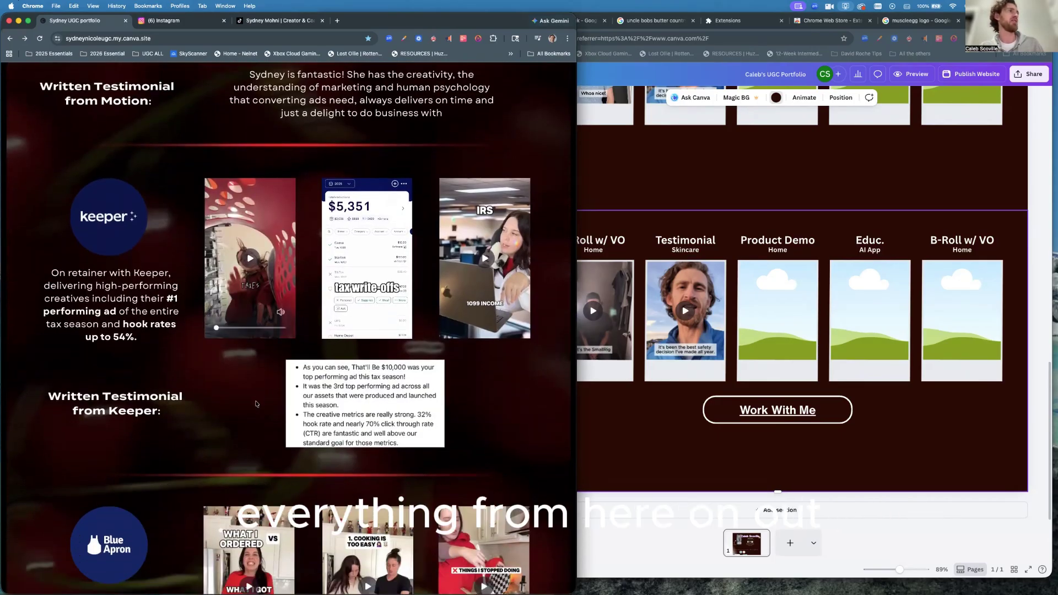
pyautogui.scroll(-5, 256, 404)
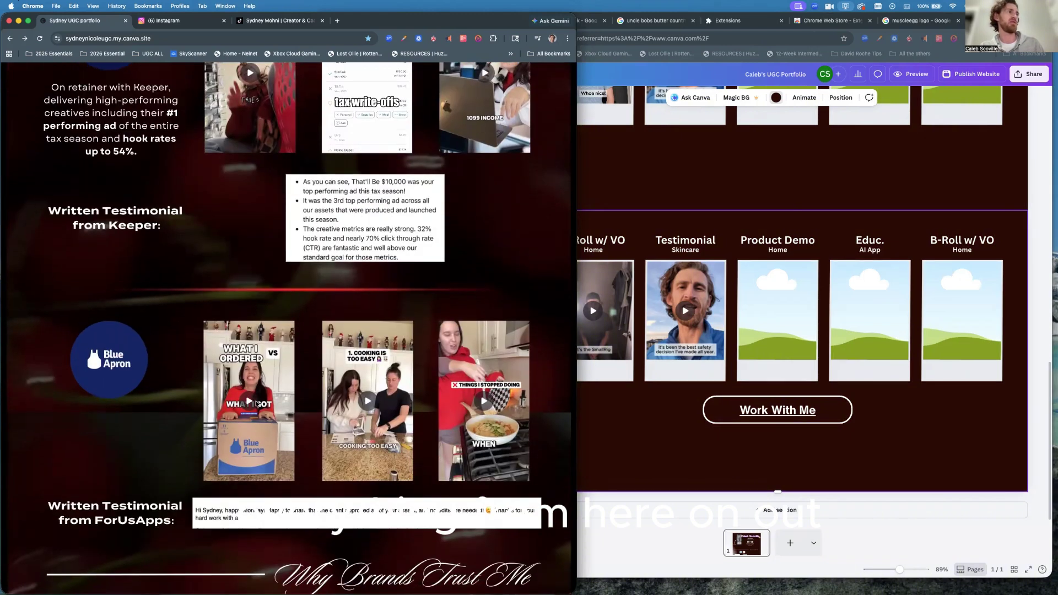
pyautogui.scroll(-5, 256, 404)
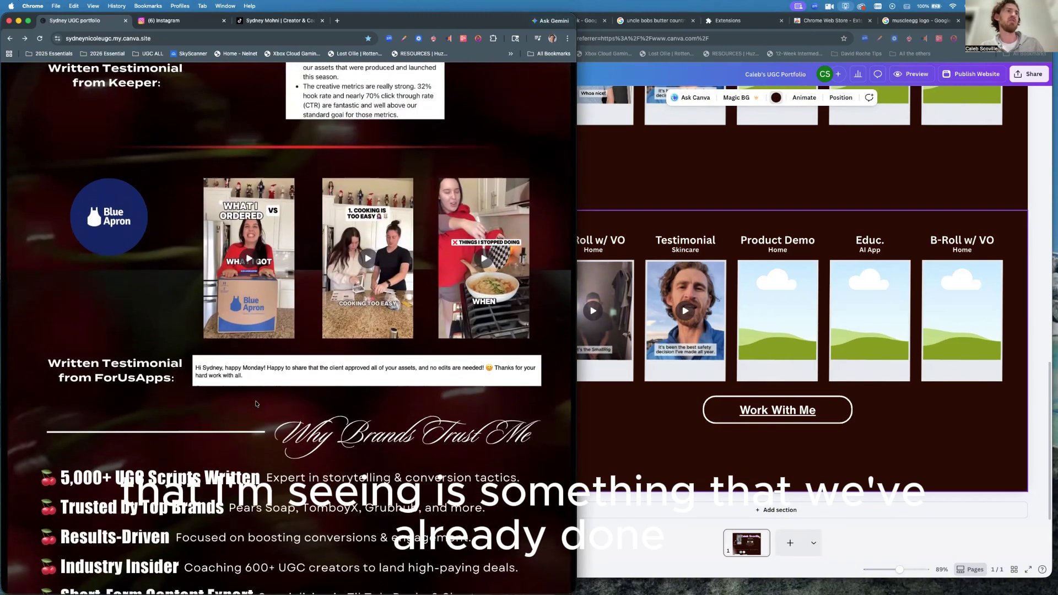
pyautogui.scroll(-1, 256, 404)
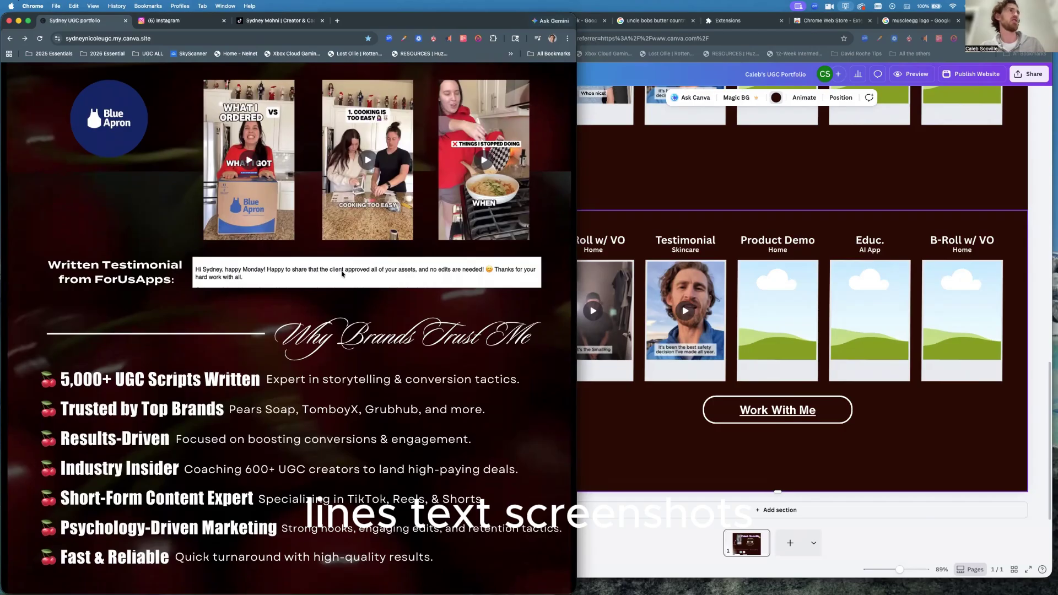
pyautogui.scroll(1, 294, 272)
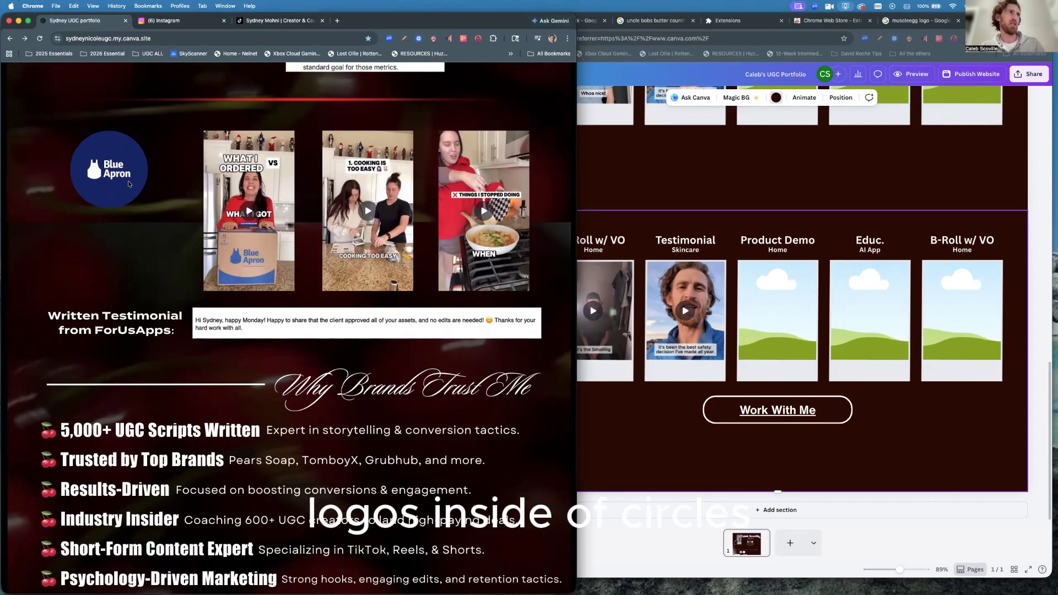
pyautogui.scroll(-7, 272, 379)
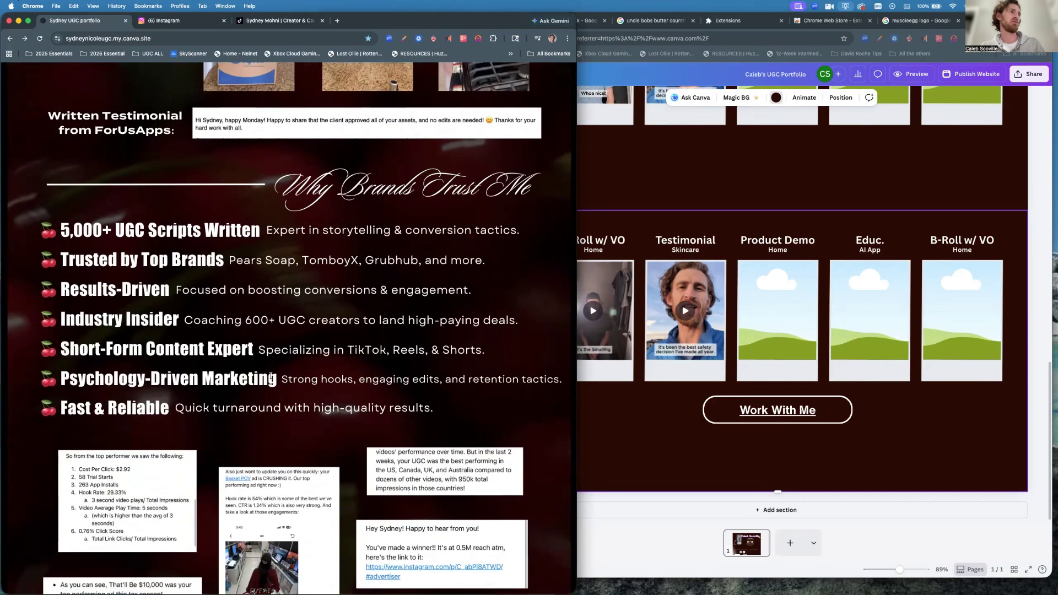
pyautogui.scroll(-8, 272, 378)
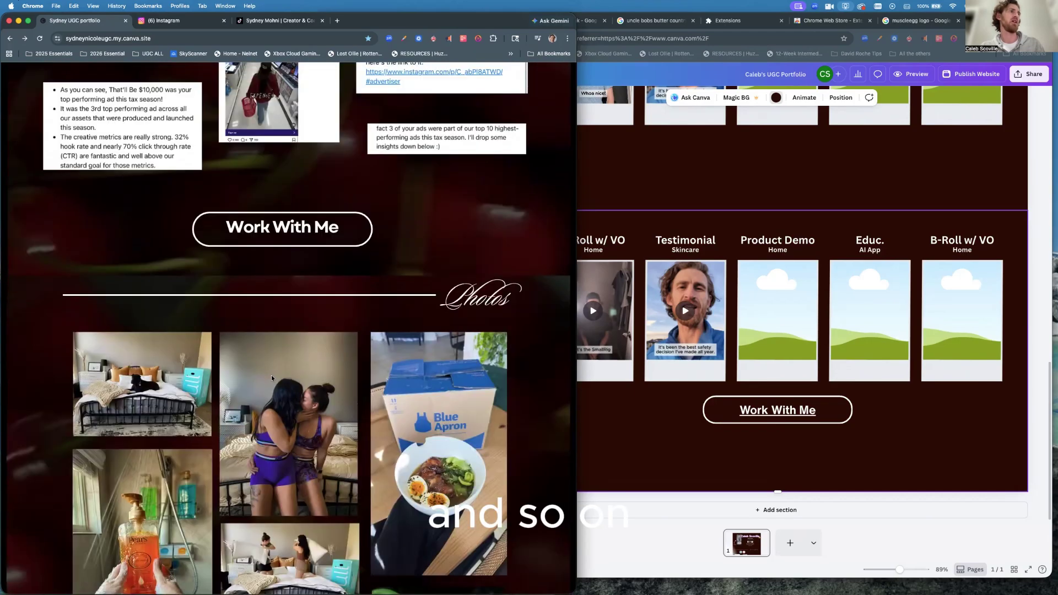
pyautogui.scroll(-10, 271, 378)
pyautogui.scroll(-10, 272, 378)
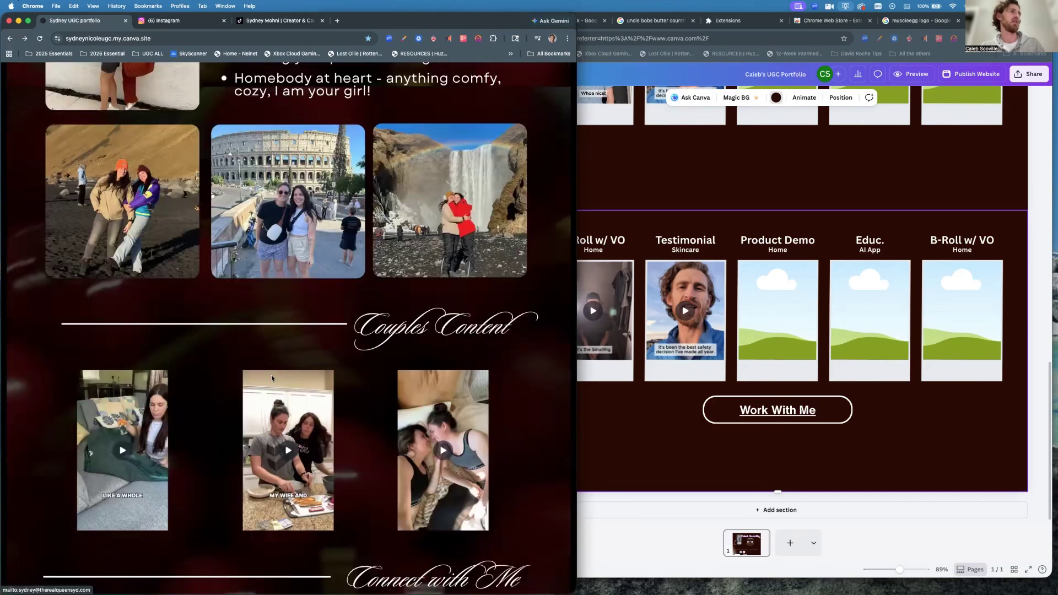
pyautogui.scroll(-6, 272, 378)
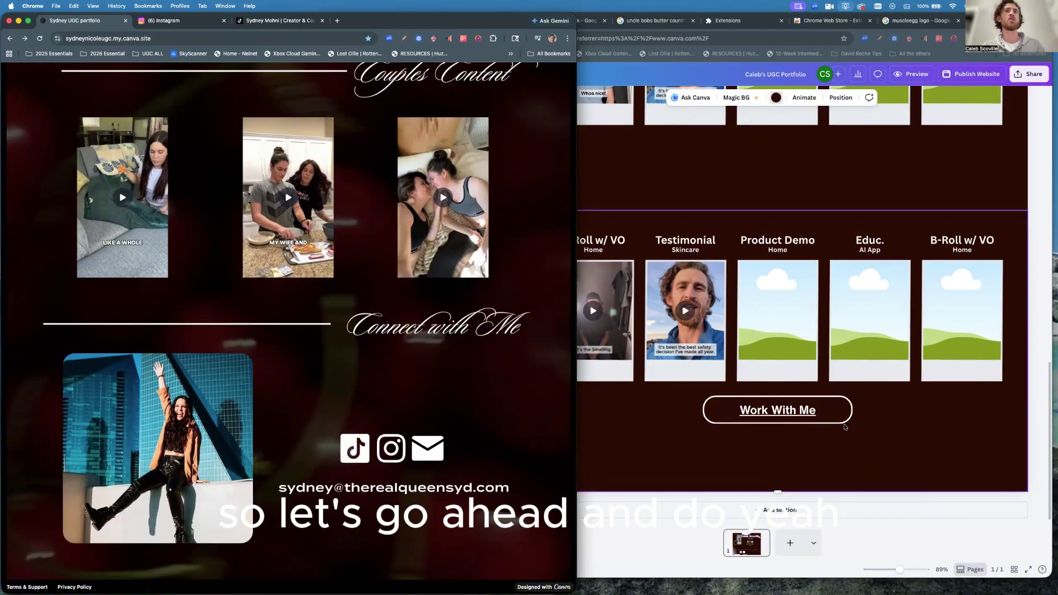
pyautogui.click(901, 429)
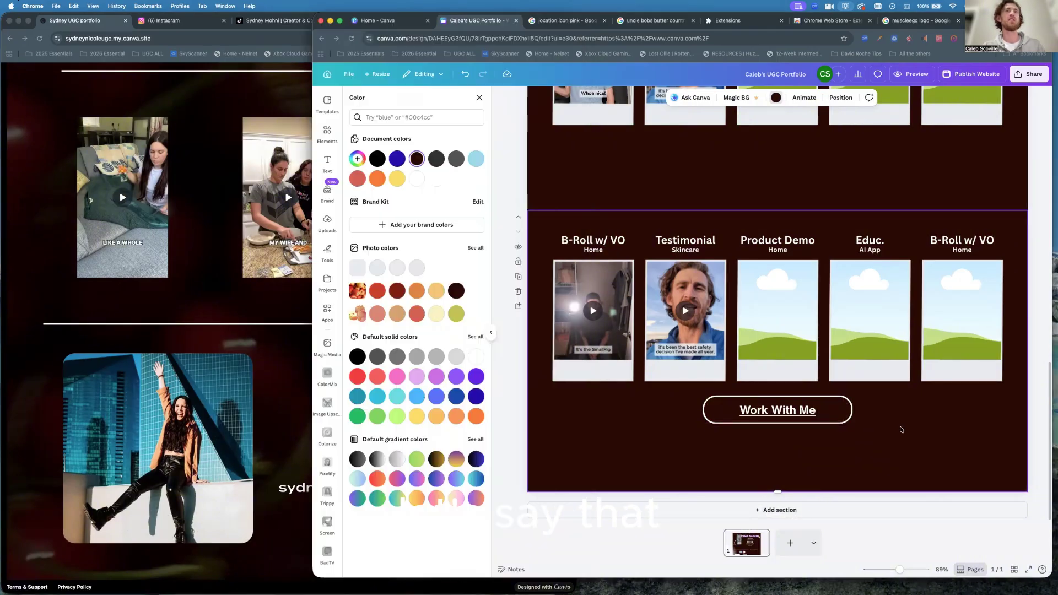
# Add an empty section below Work With Me, browse photo frames, then show uploaded images.
pyautogui.click(725, 511)
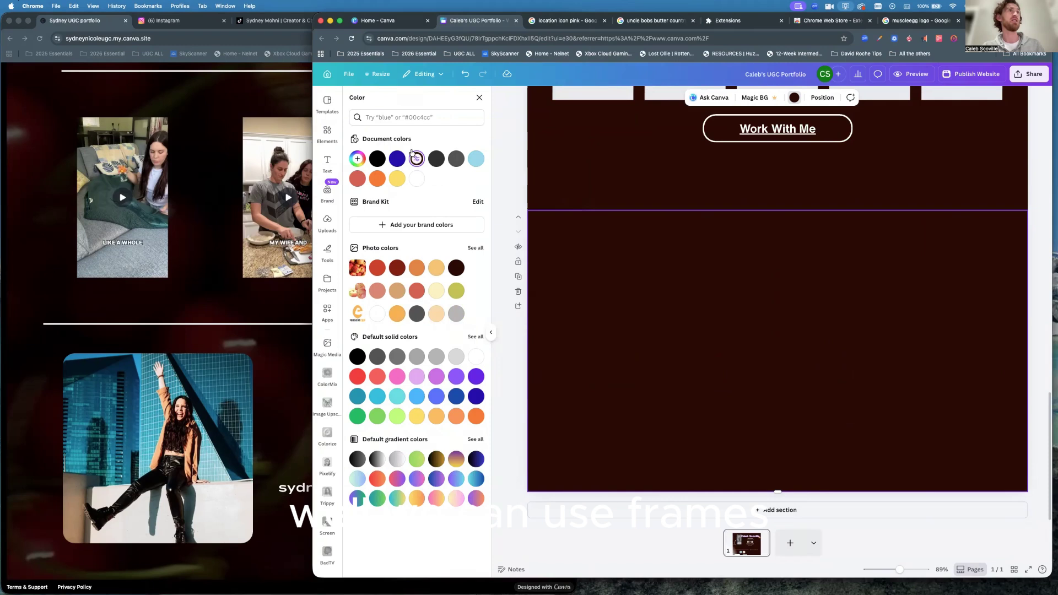
pyautogui.click(479, 97)
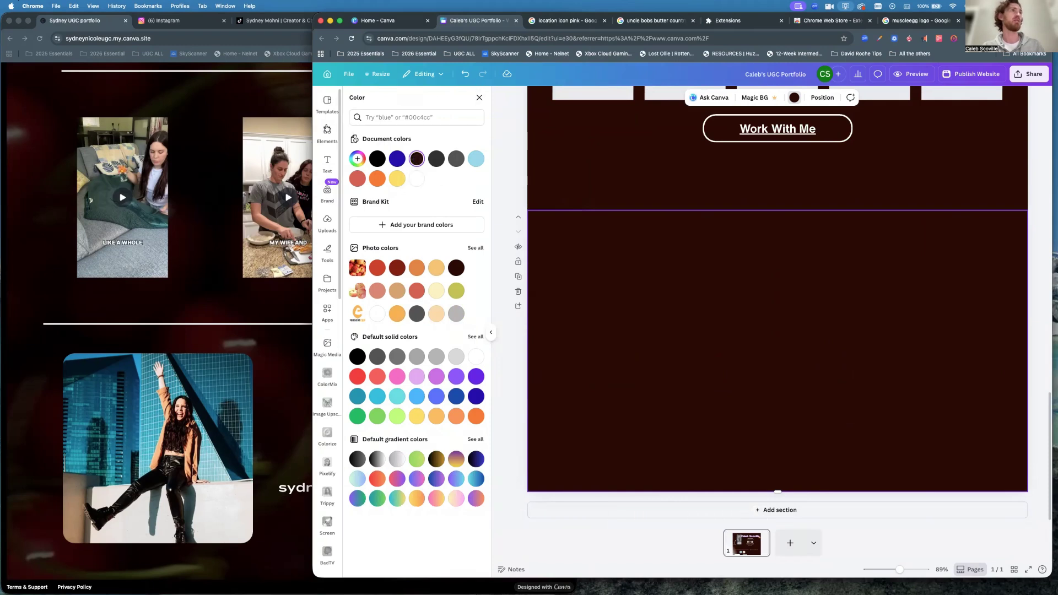
pyautogui.click(471, 104)
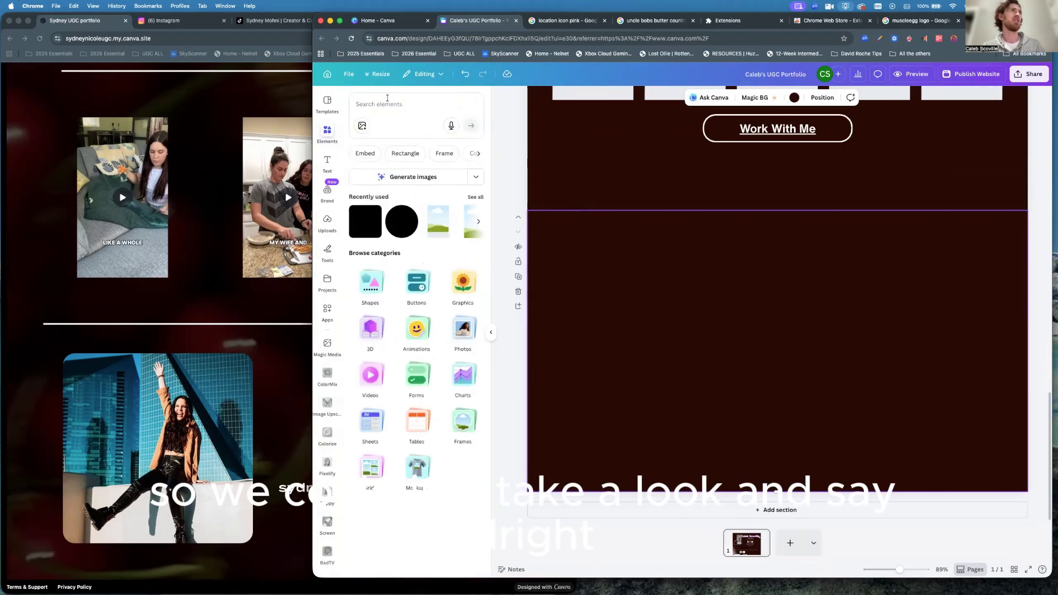
pyautogui.click(382, 102)
pyautogui.write('frames')
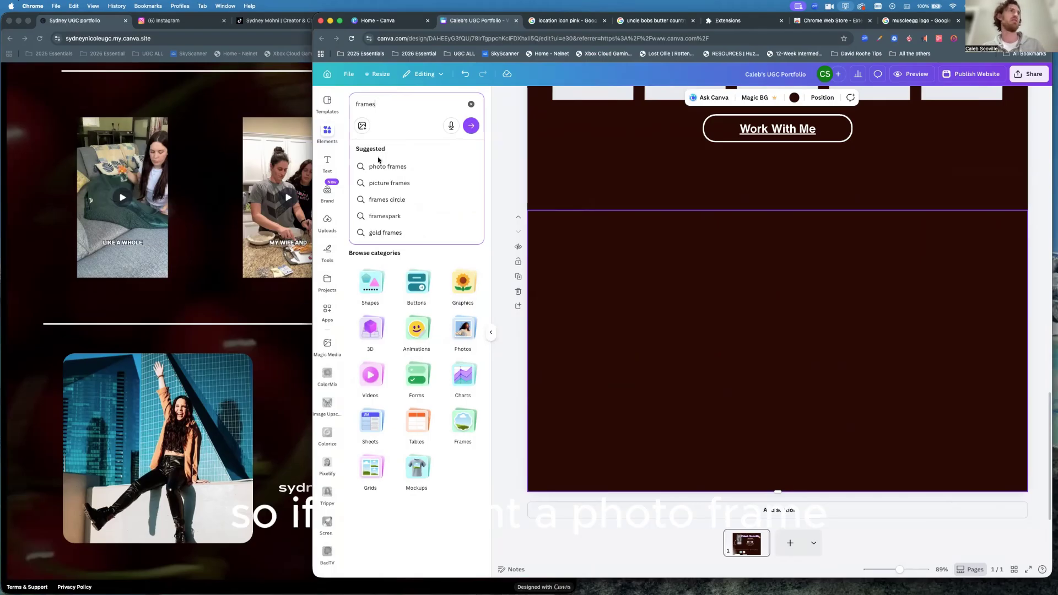
pyautogui.click(383, 166)
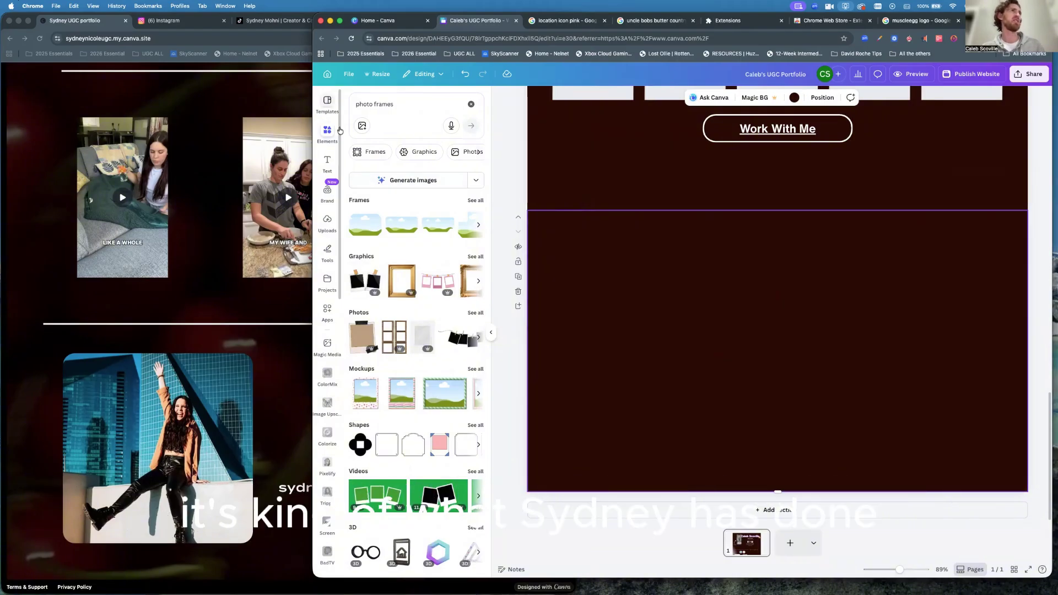
pyautogui.click(329, 221)
pyautogui.click(359, 171)
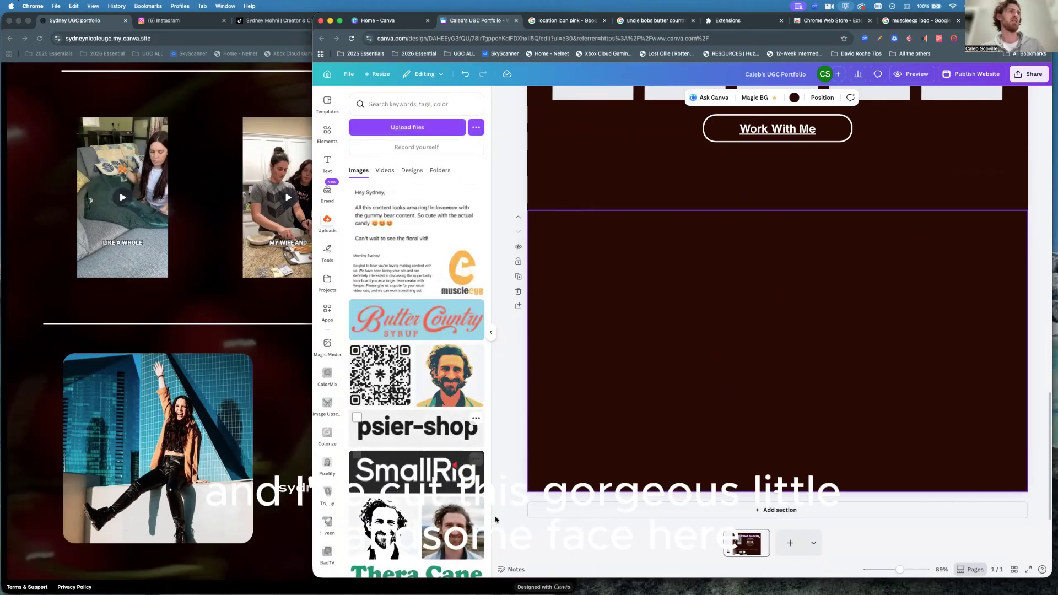
# Place the bearded-man photo on the new section's left, then switch to the muscleegg logo search.
pyautogui.click(453, 528)
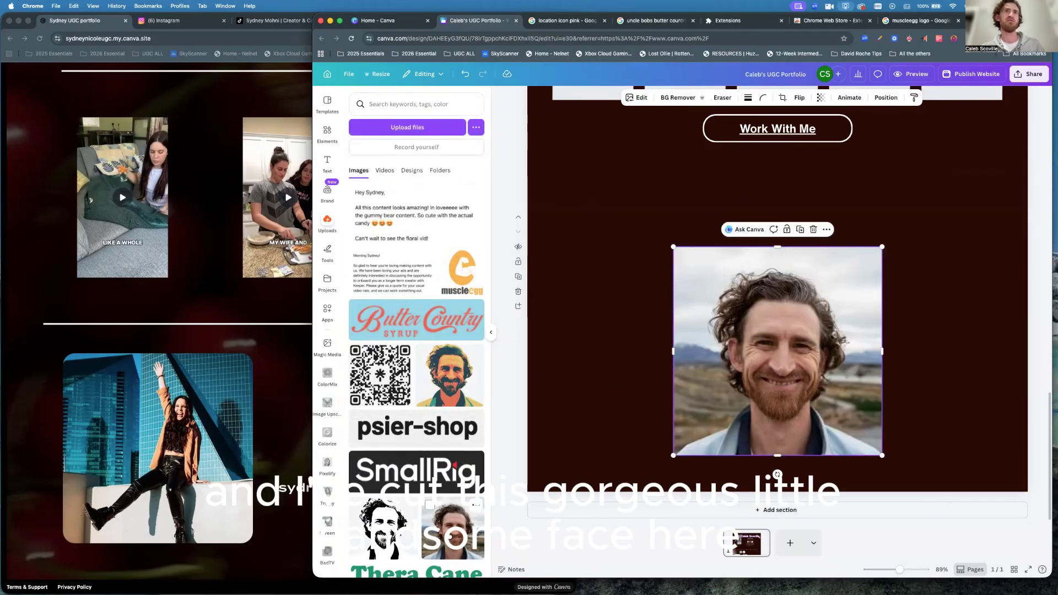
pyautogui.click(934, 353)
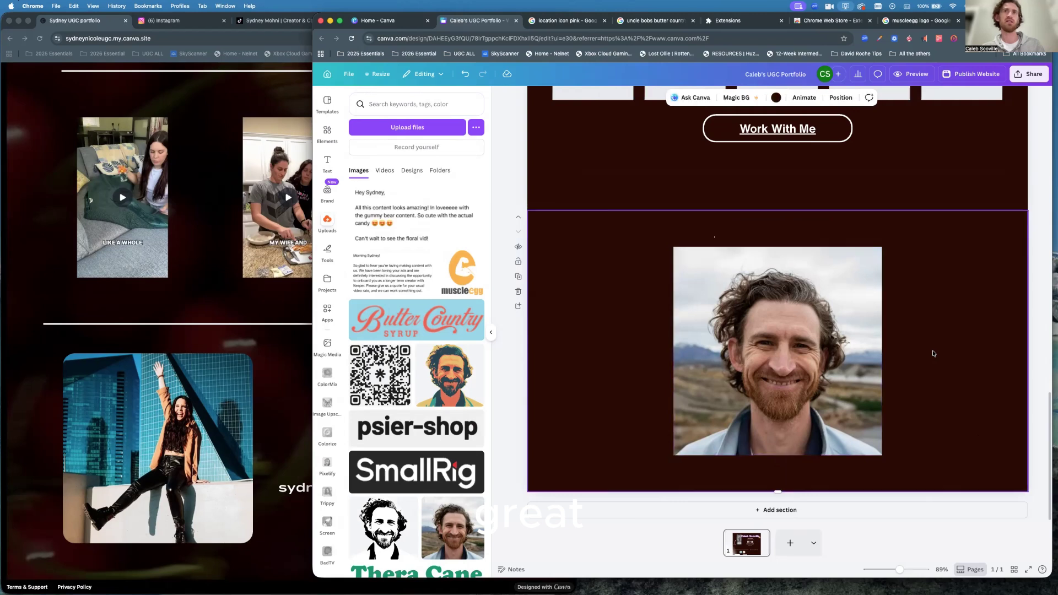
pyautogui.moveTo(798, 358); pyautogui.dragTo(679, 351)
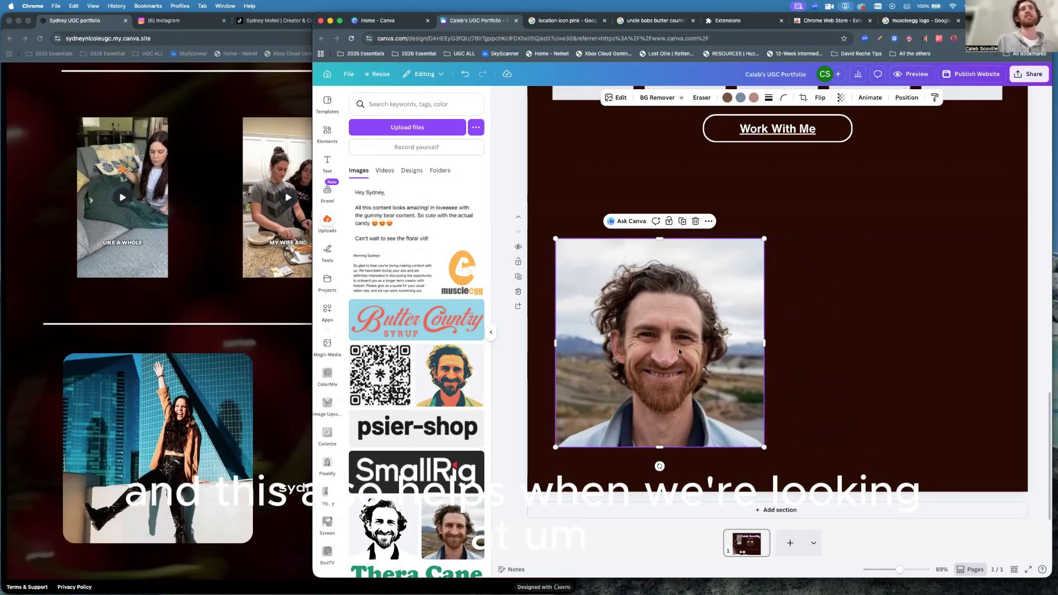
pyautogui.click(918, 23)
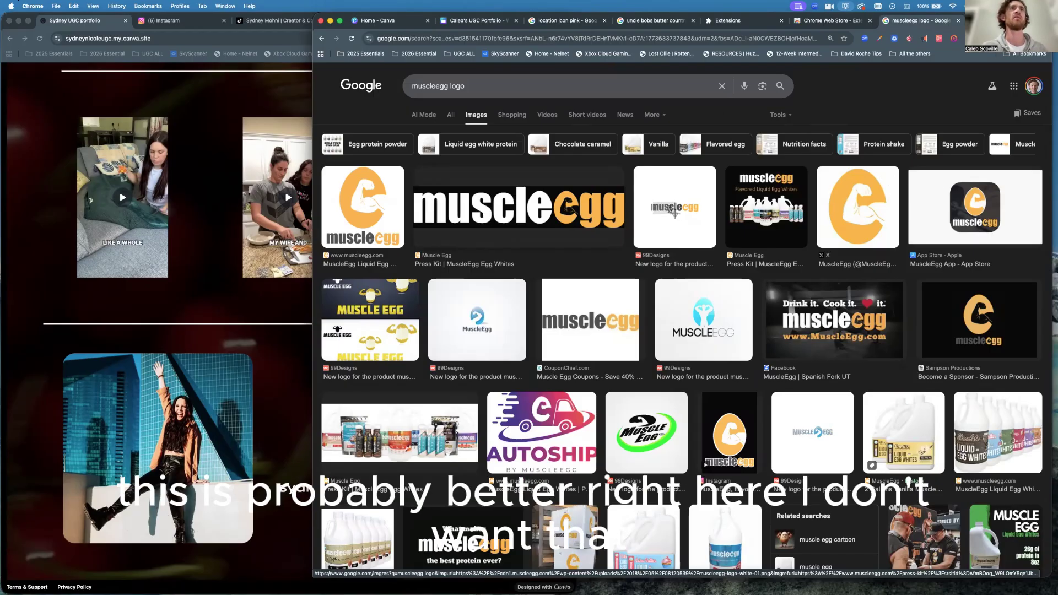
# Screenshot the white muscleegg logo from the third image result and return to Canva.
pyautogui.press('Escape')
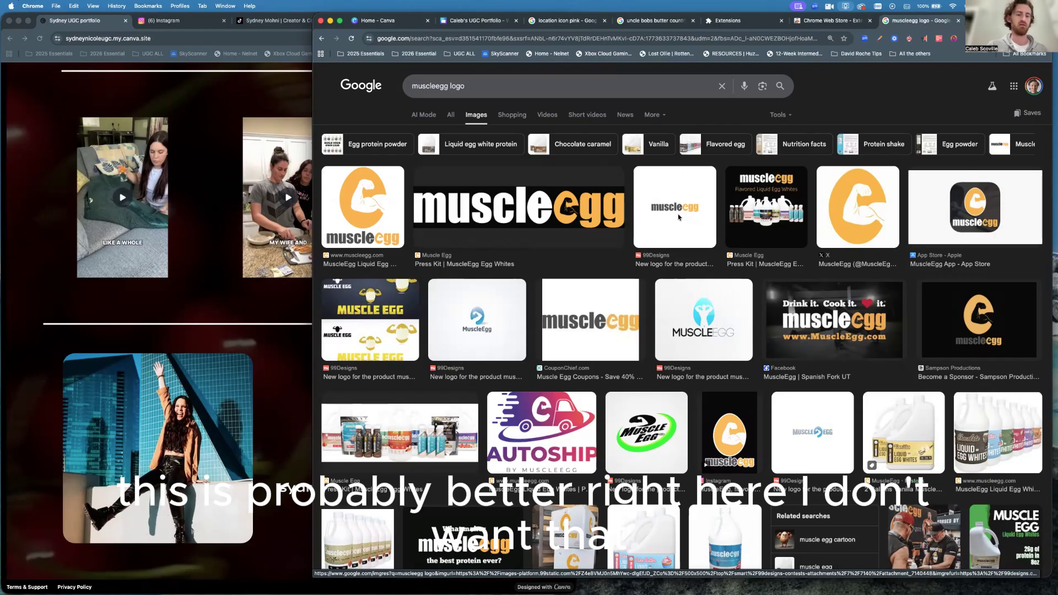
pyautogui.press('super+shift+4')
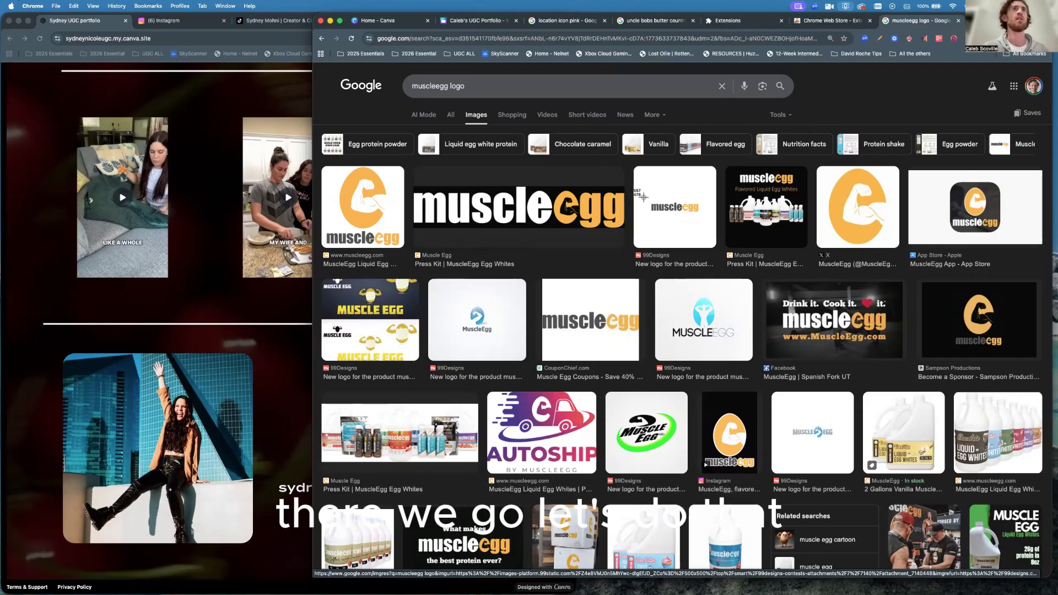
pyautogui.moveTo(646, 199); pyautogui.dragTo(707, 220)
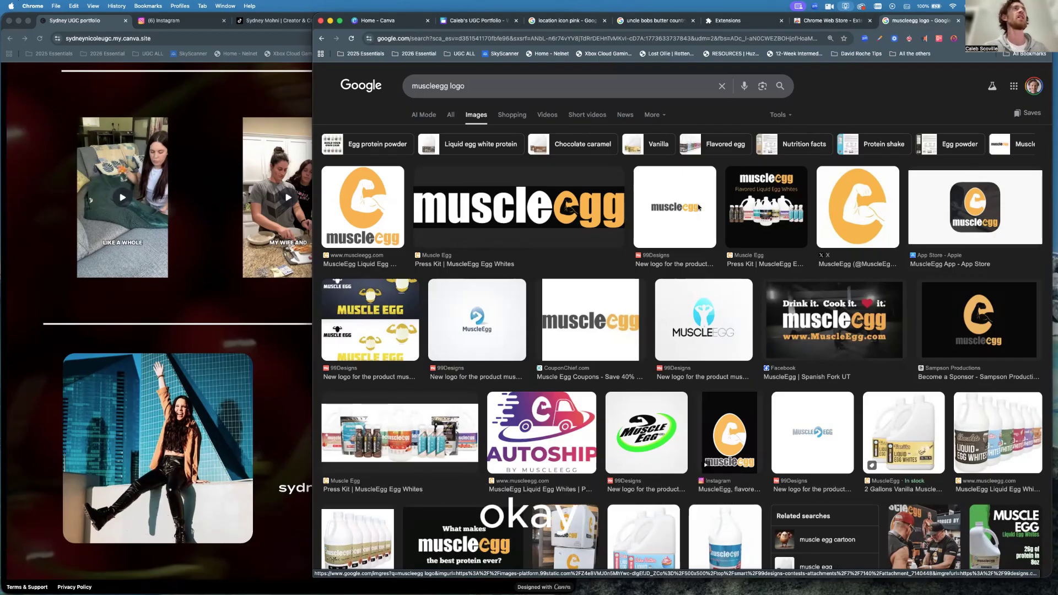
pyautogui.click(477, 20)
pyautogui.click(856, 279)
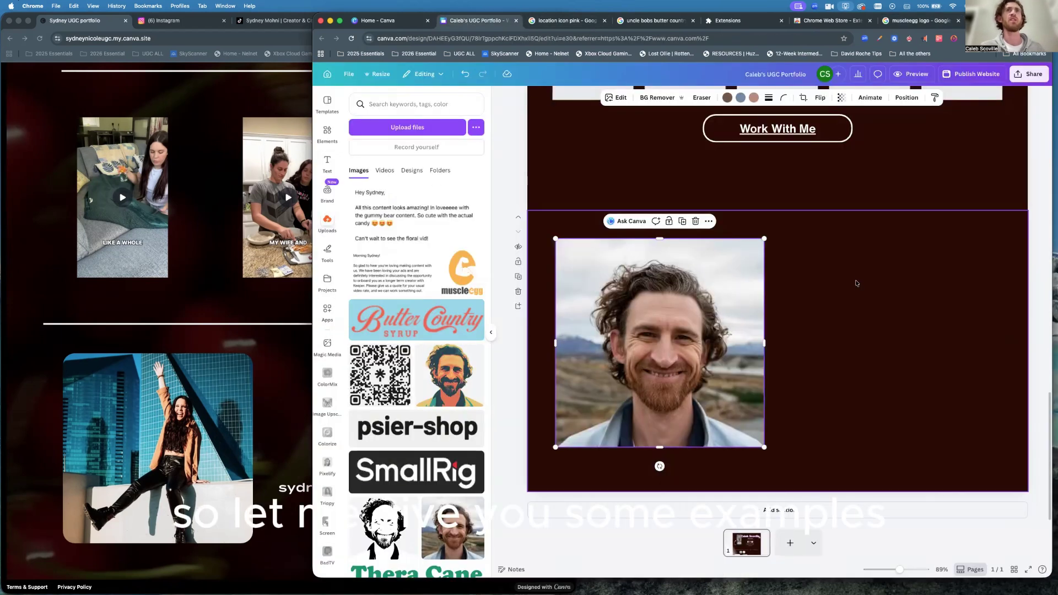
# Paste the muscleegg logo to the right of the bearded-man photo and shrink it.
pyautogui.press('super+v')
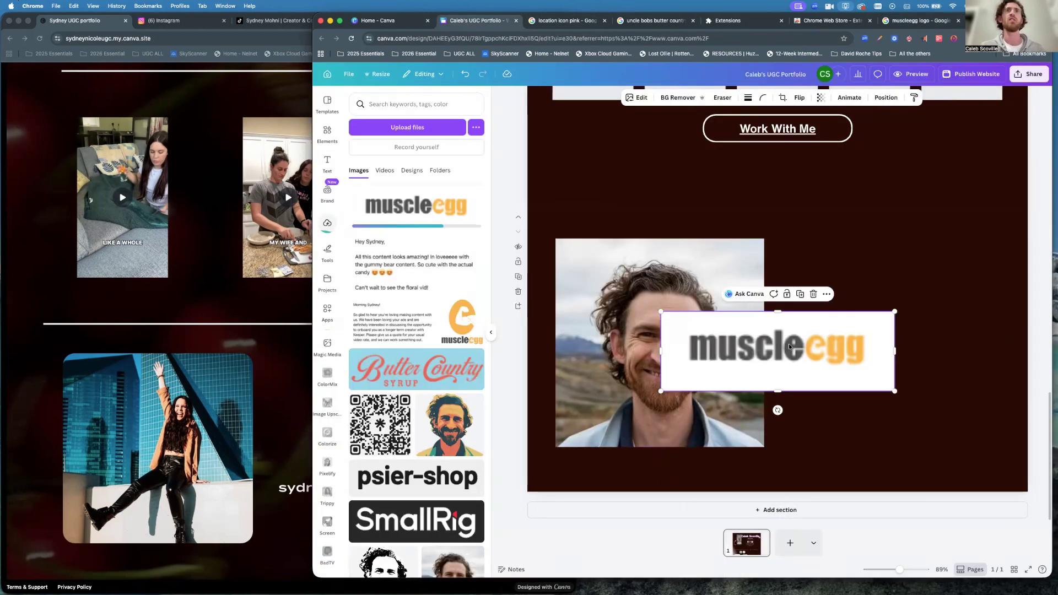
pyautogui.moveTo(773, 345); pyautogui.dragTo(903, 286)
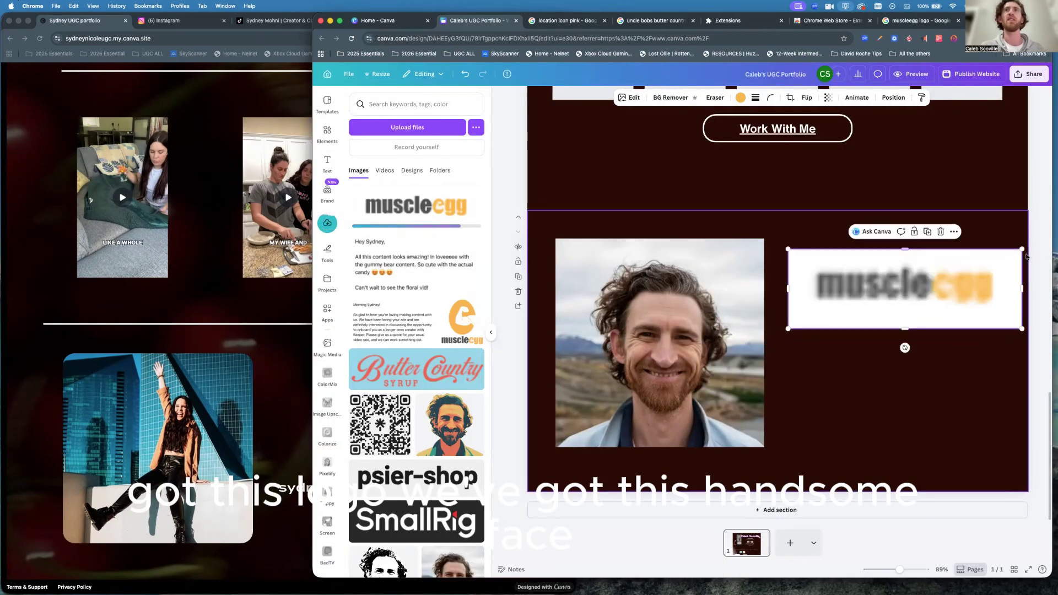
pyautogui.moveTo(1022, 249); pyautogui.dragTo(930, 282)
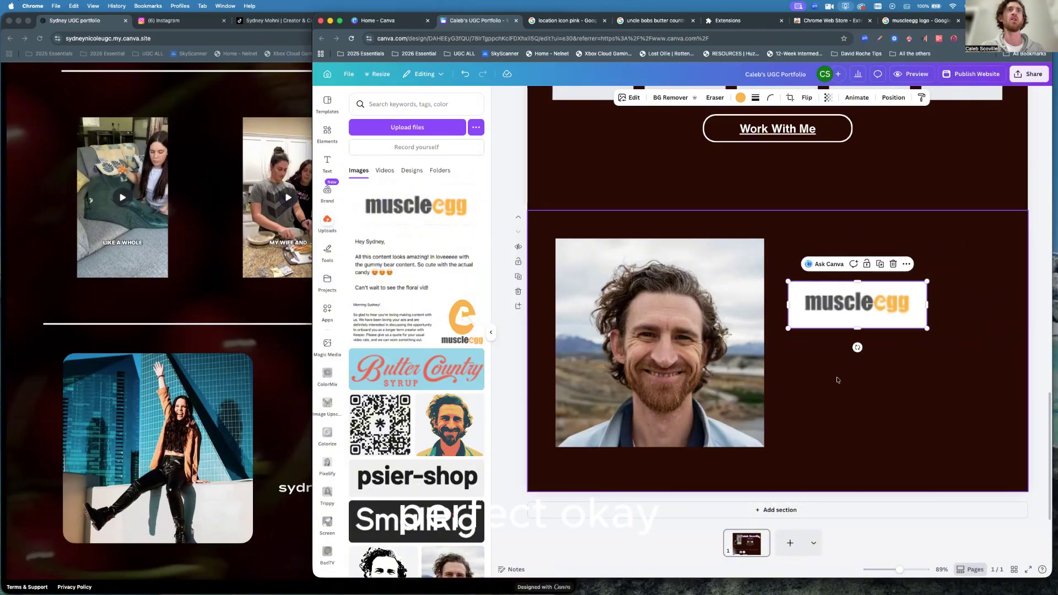
# Remove the bearded-man photo's background, then shrink it and move it higher.
pyautogui.click(664, 331)
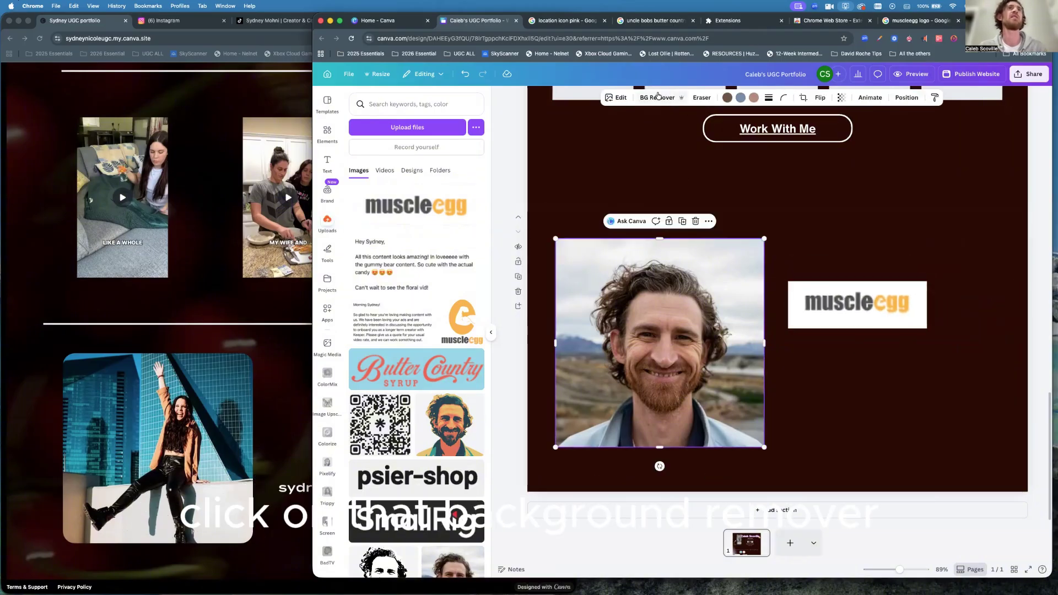
pyautogui.click(650, 98)
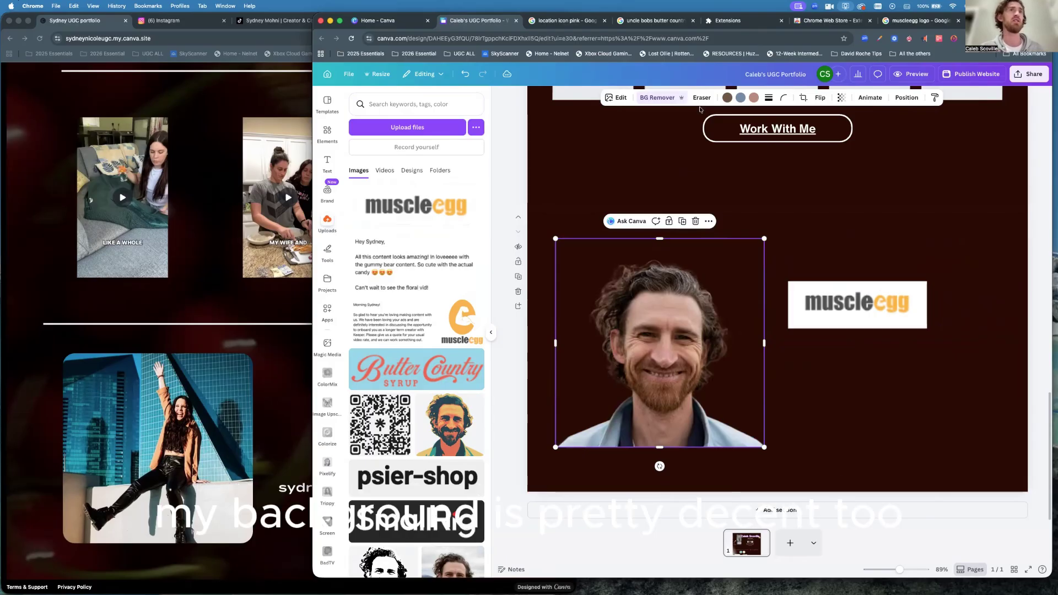
pyautogui.moveTo(764, 239); pyautogui.dragTo(709, 294)
pyautogui.moveTo(634, 403); pyautogui.dragTo(635, 349)
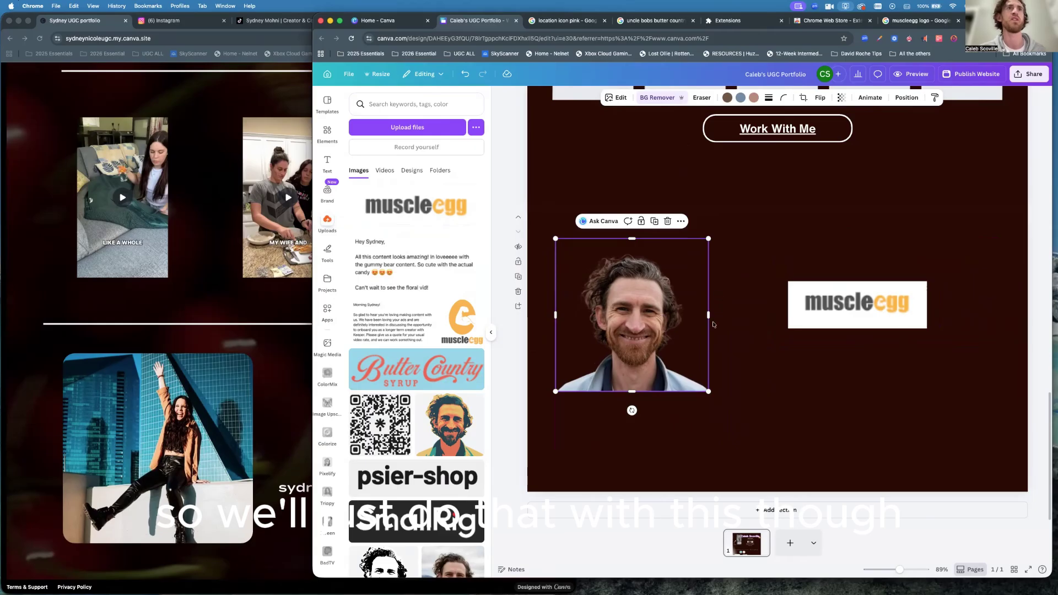
# Remove the muscleegg logo's background, then delete the logo.
pyautogui.click(852, 309)
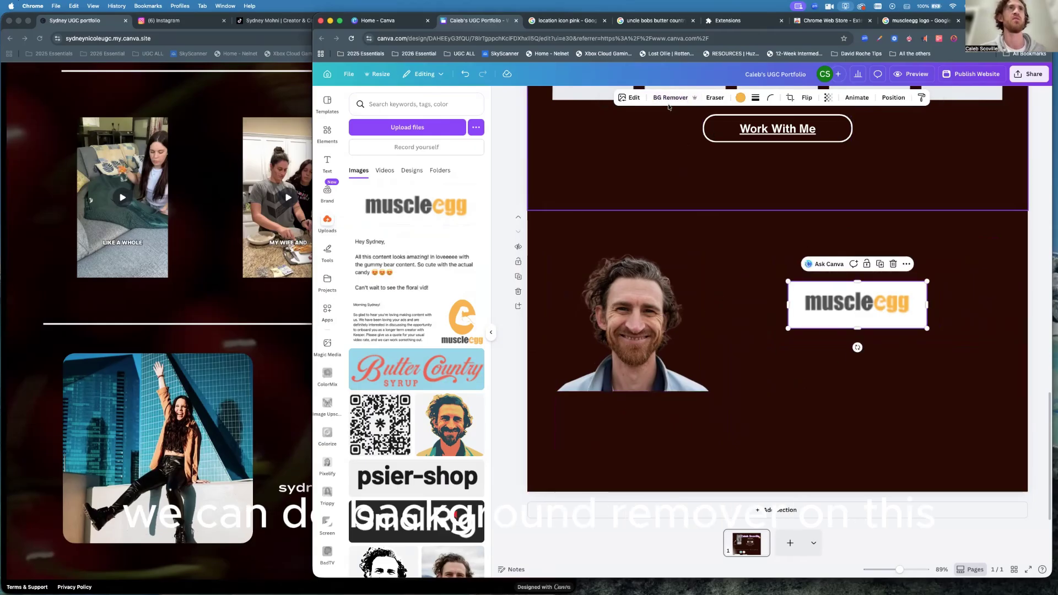
pyautogui.click(670, 98)
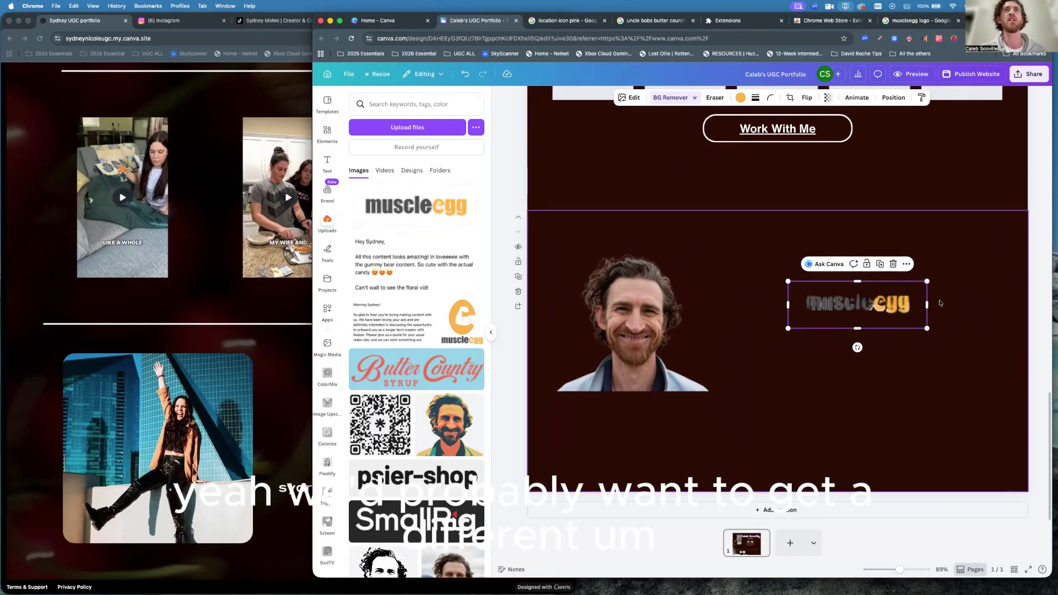
pyautogui.click(970, 308)
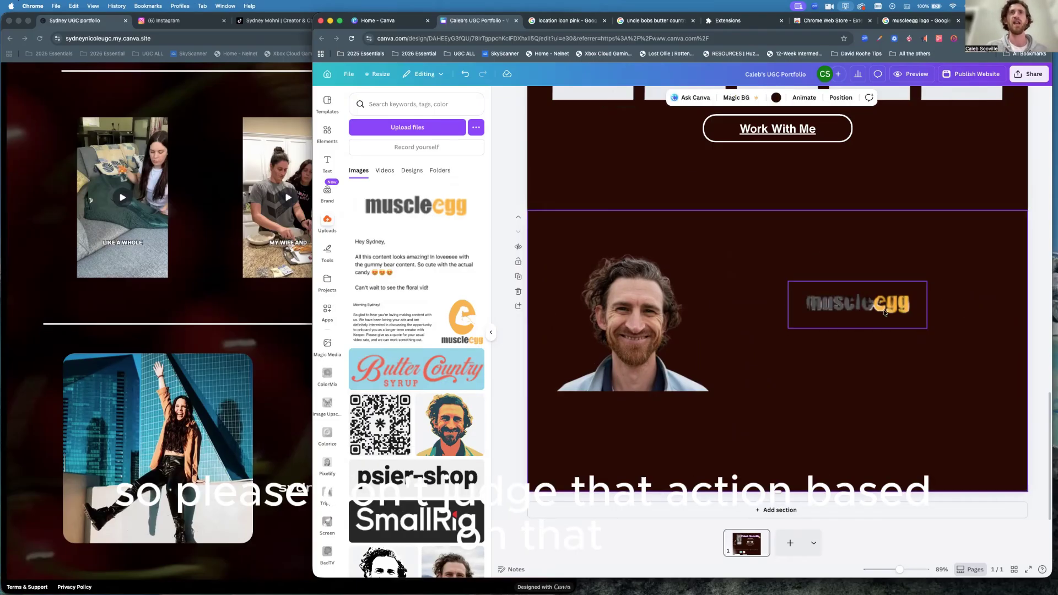
pyautogui.click(879, 305)
pyautogui.press('Delete')
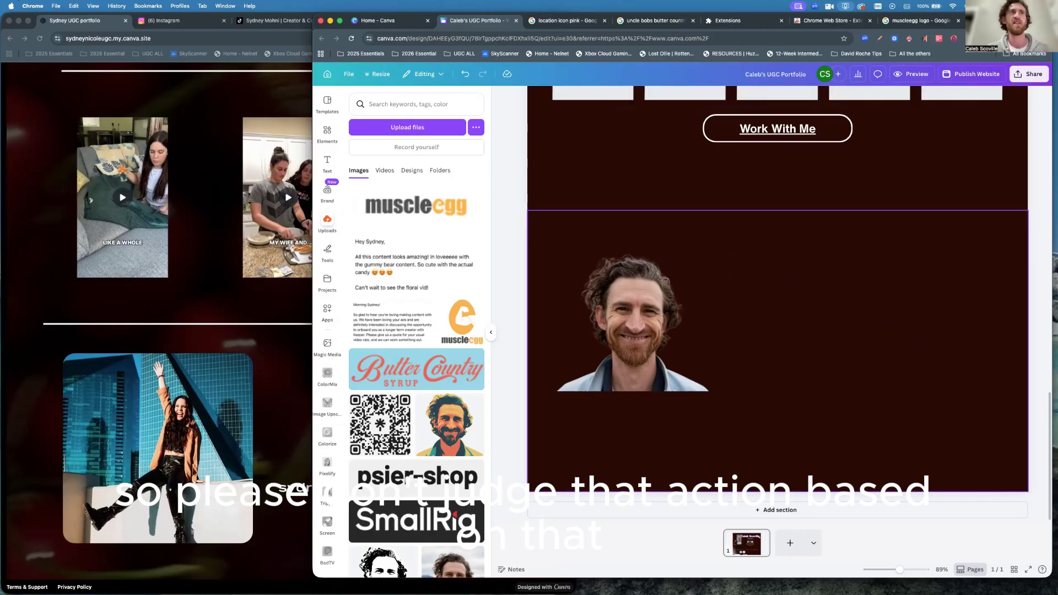
# Add the Butter Country logo enlarged, background removed and nudged up, then return to the reference site.
pyautogui.click(402, 371)
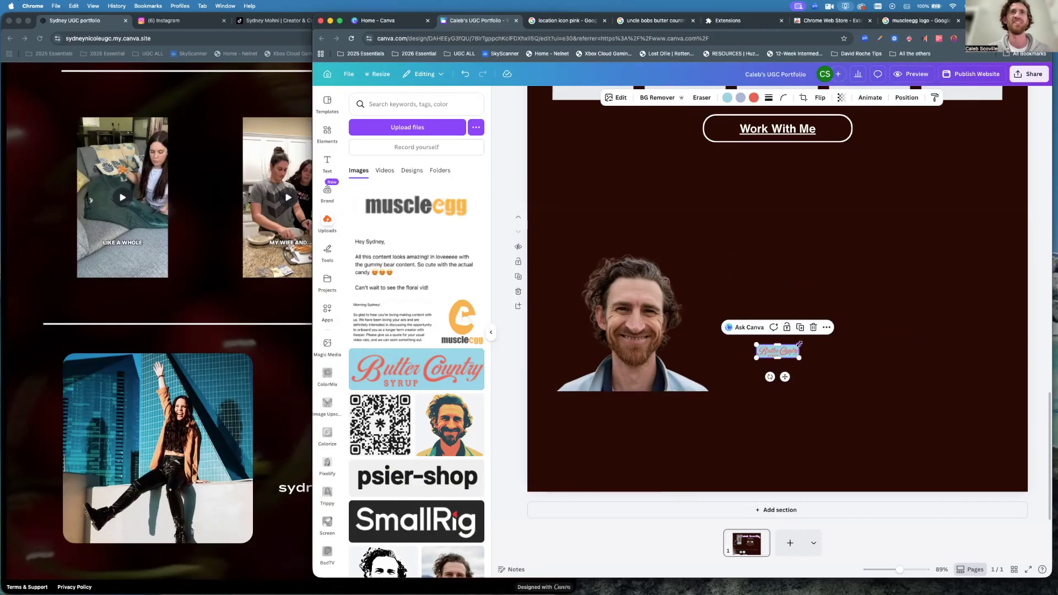
pyautogui.moveTo(800, 344); pyautogui.dragTo(872, 296)
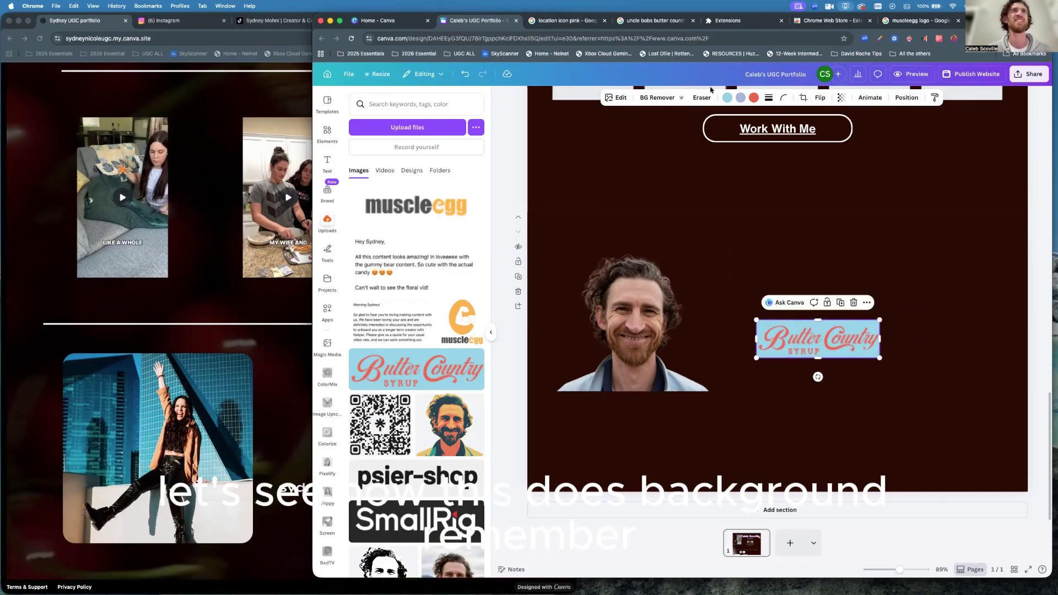
pyautogui.click(648, 97)
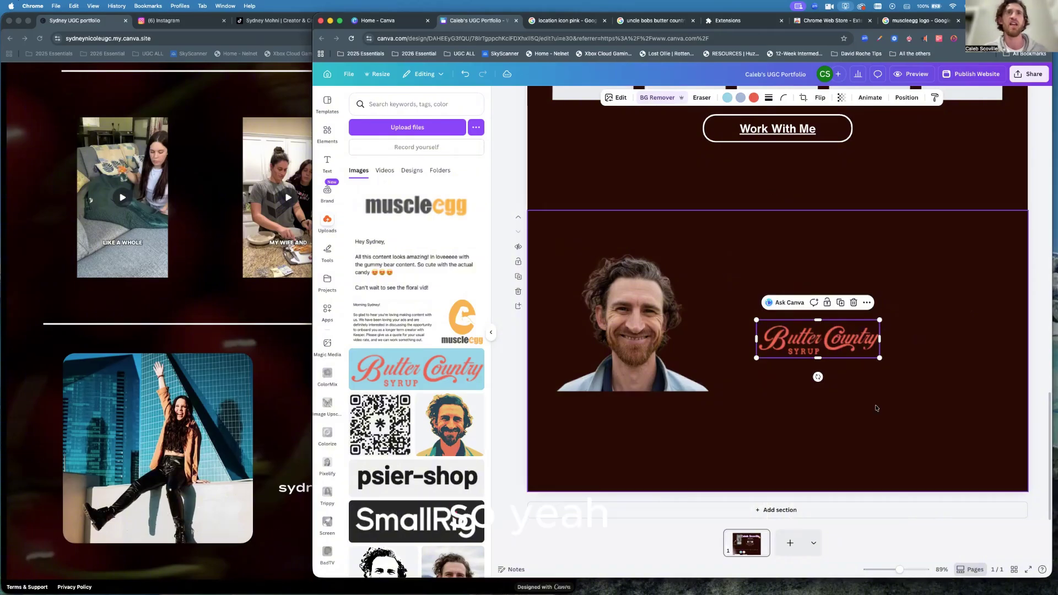
pyautogui.click(818, 343)
pyautogui.moveTo(818, 343); pyautogui.dragTo(869, 291)
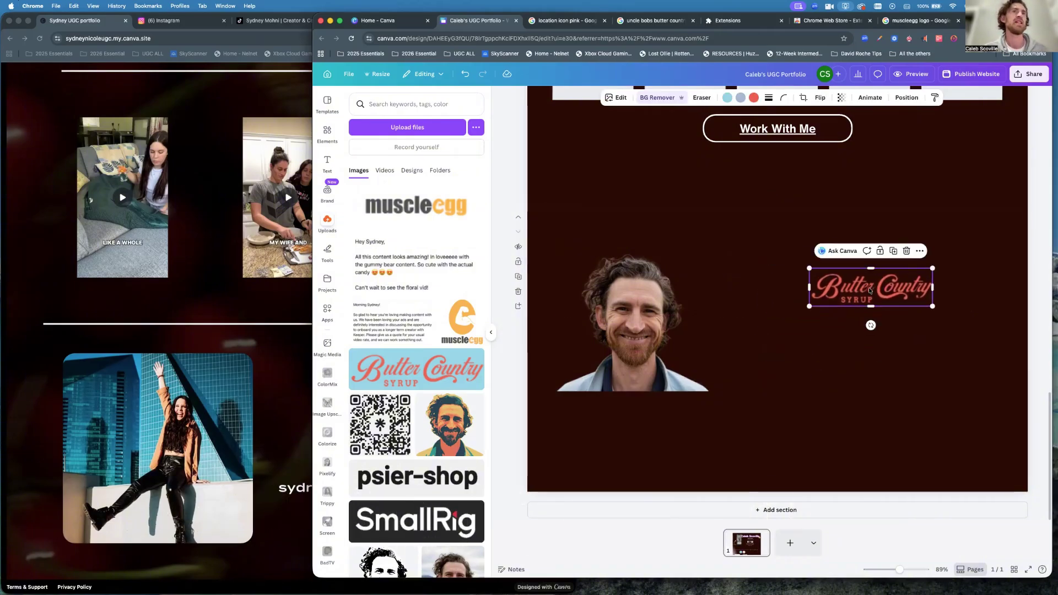
pyautogui.click(274, 413)
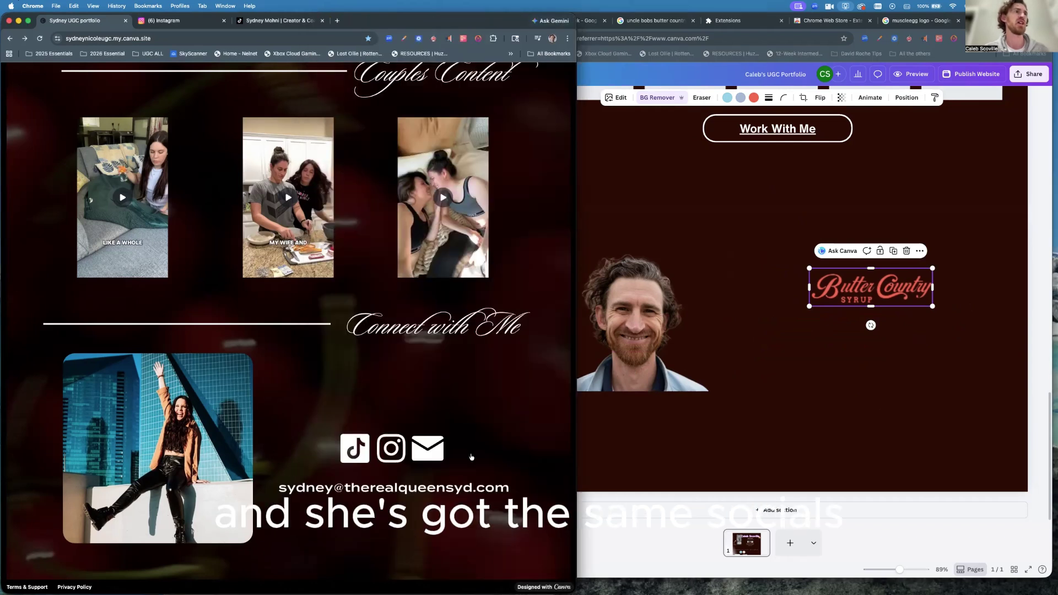
# Duplicate the header's TikTok, Instagram and mail icon group.
pyautogui.scroll(10, 761, 361)
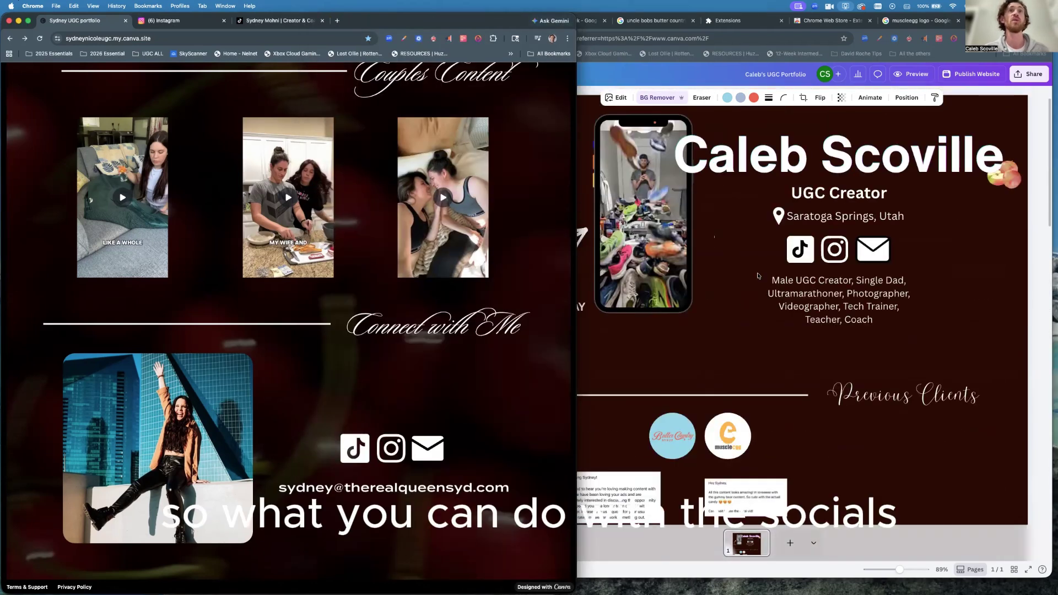
pyautogui.click(772, 258)
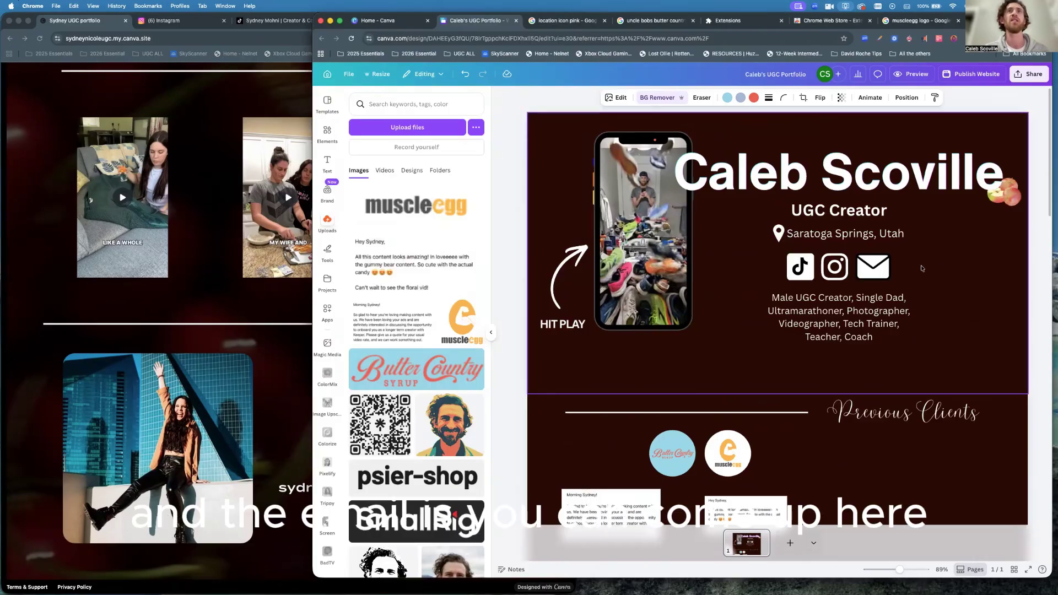
pyautogui.click(824, 270)
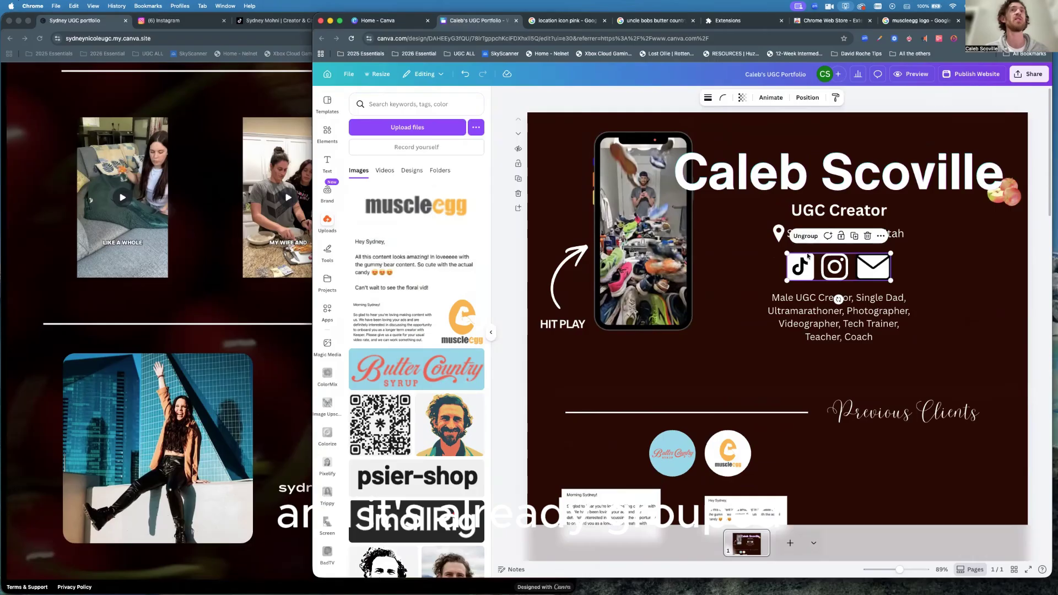
pyautogui.click(855, 238)
pyautogui.moveTo(899, 318); pyautogui.dragTo(843, 265)
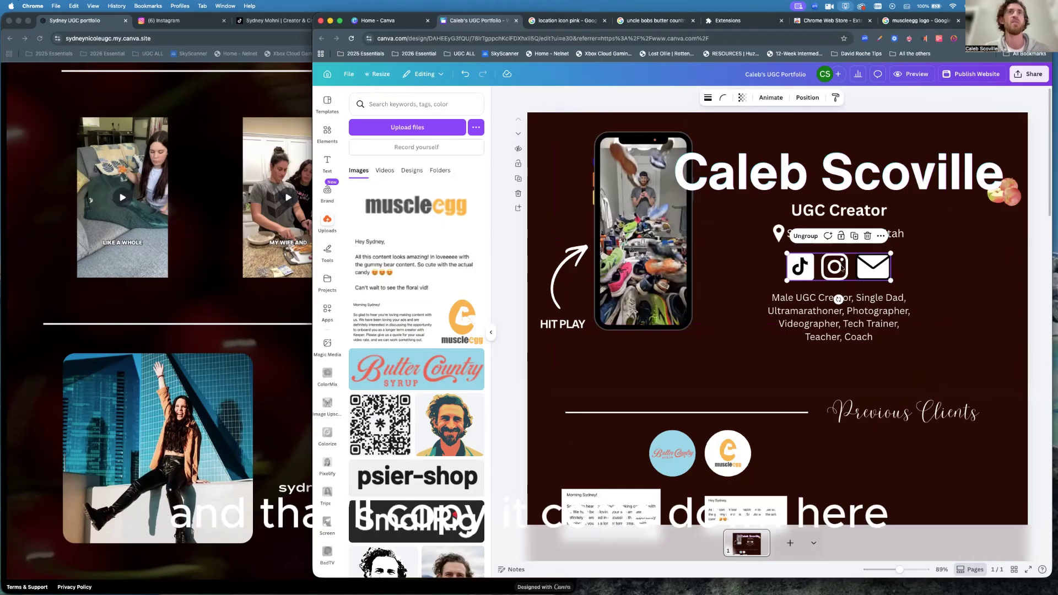
# Paste the social icons into the bottom section below the Butter Country logo.
pyautogui.scroll(-15, 841, 268)
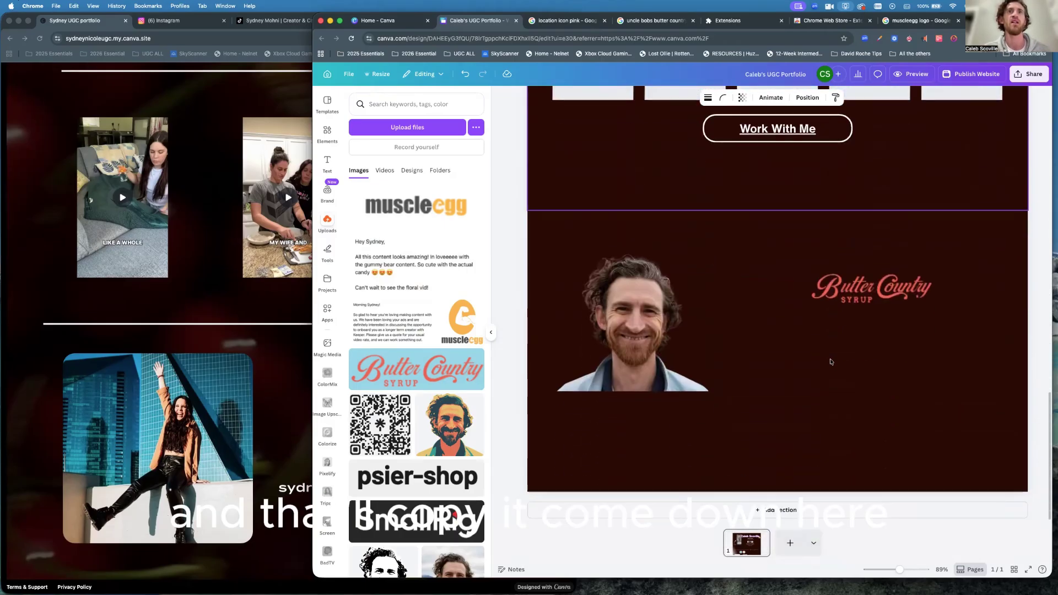
pyautogui.click(813, 364)
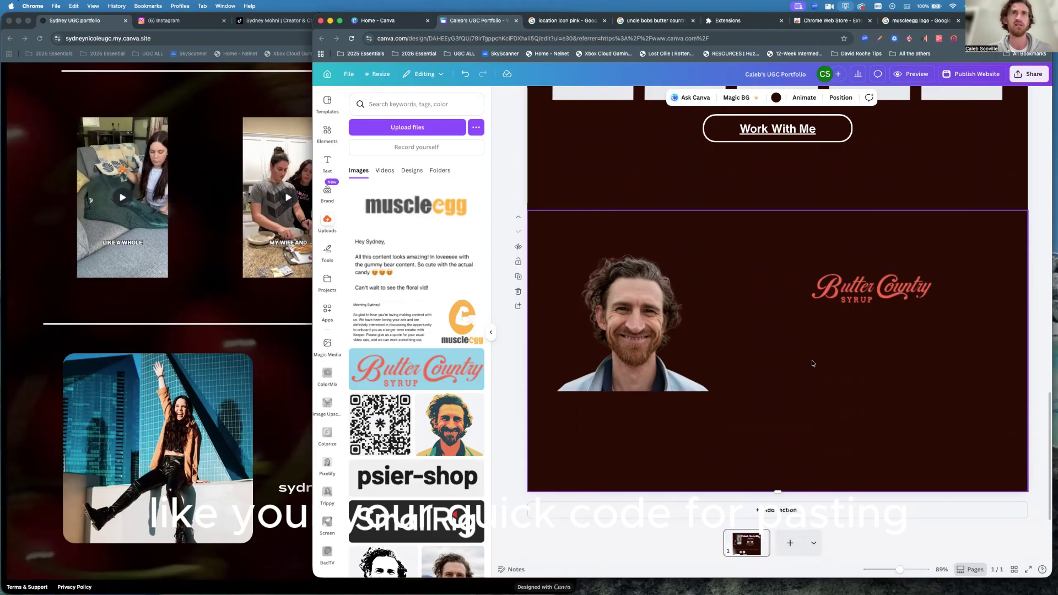
pyautogui.press('super+v')
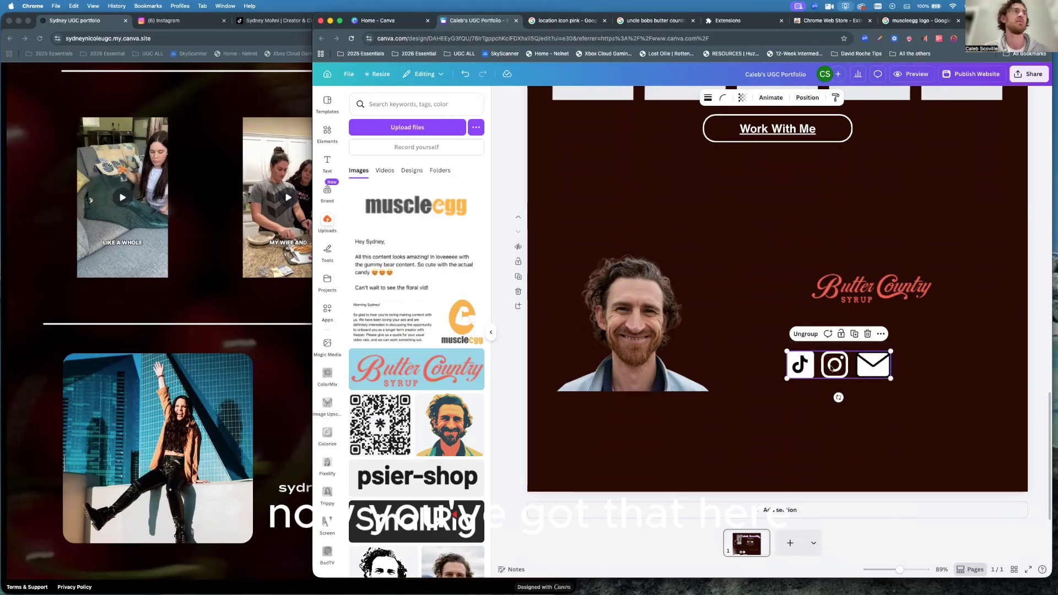
pyautogui.click(860, 291)
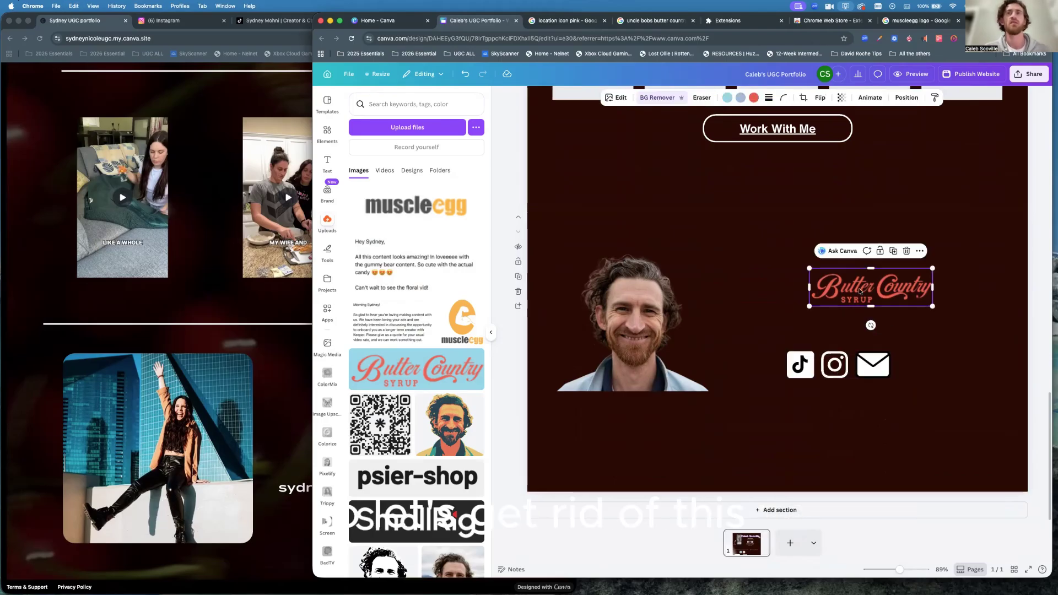
# Delete the Butter Country logo and add a subheading text box.
pyautogui.press('BackSpace')
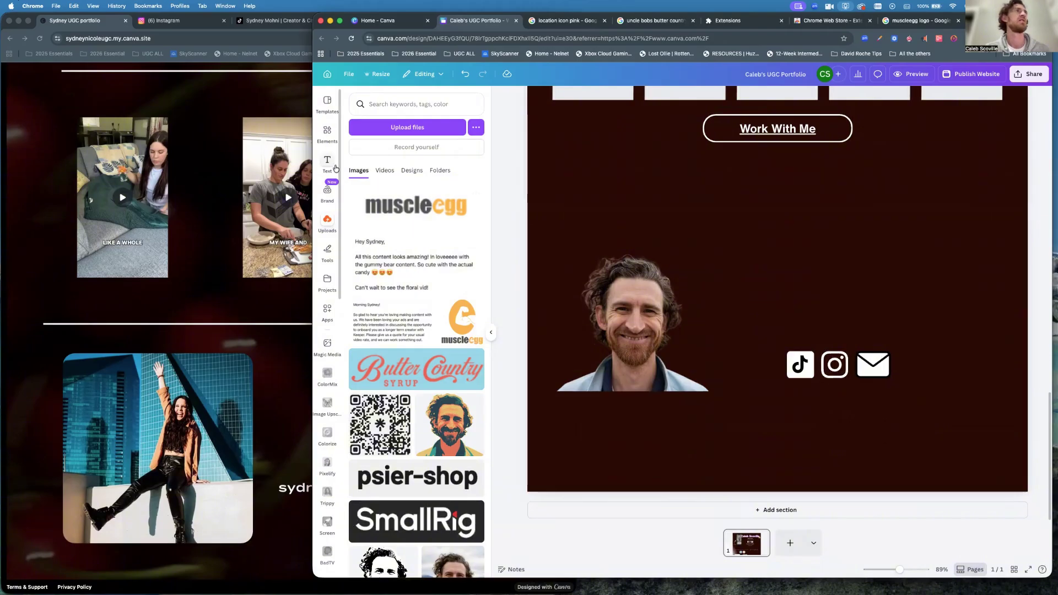
pyautogui.click(327, 162)
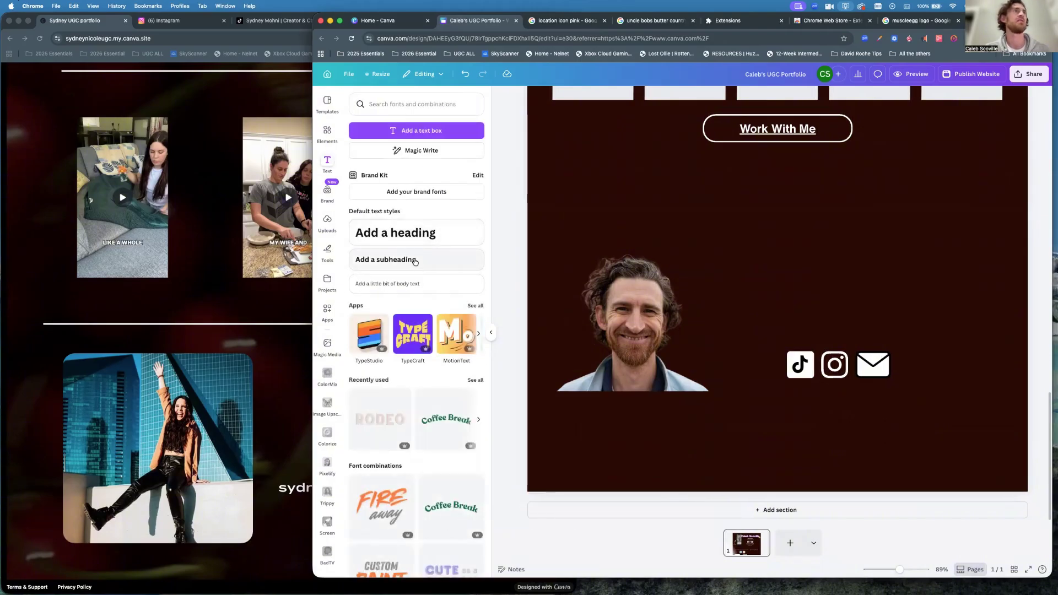
pyautogui.click(396, 259)
# Type the creator's e-mail address and place it above the social icons.
pyautogui.write('@caleb')
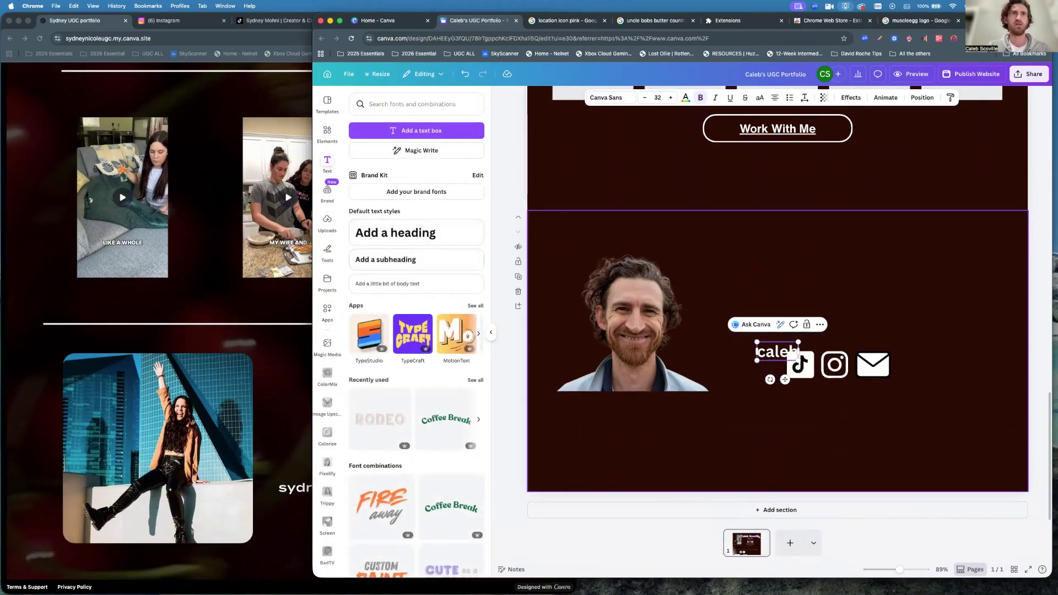
pyautogui.press('BackSpace')
pyautogui.press('BackSpace')
pyautogui.press('BackSpace')
pyautogui.press('BackSpace')
pyautogui.press('BackSpace')
pyautogui.press('BackSpace')
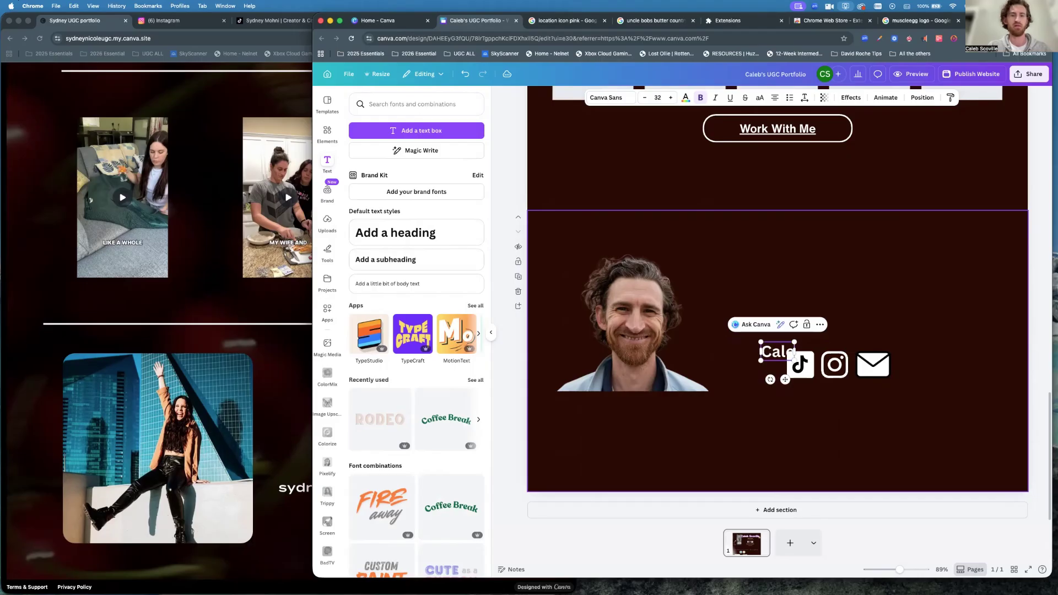
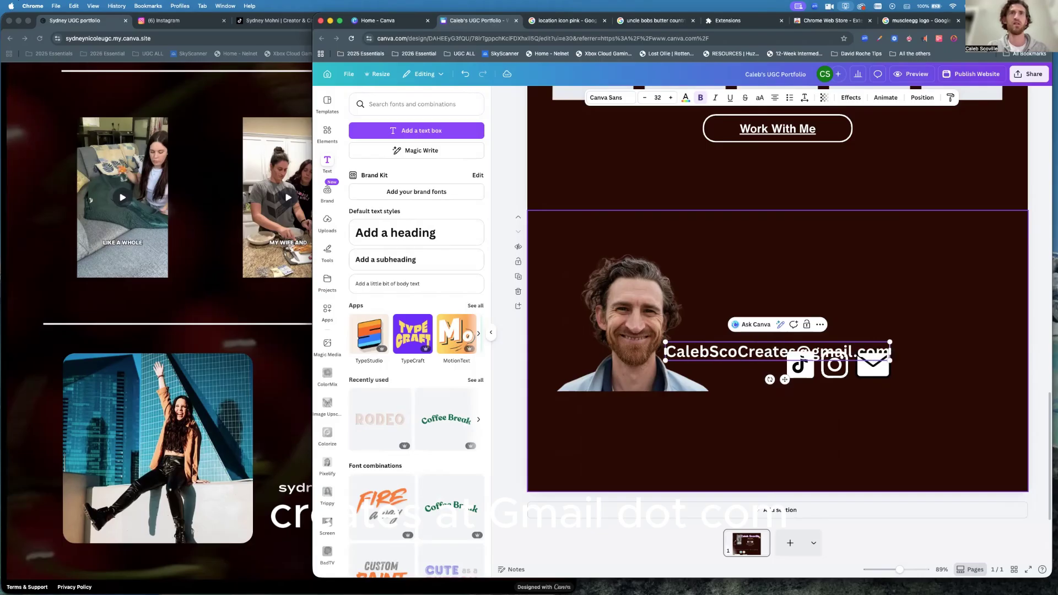
pyautogui.moveTo(728, 345); pyautogui.dragTo(788, 309)
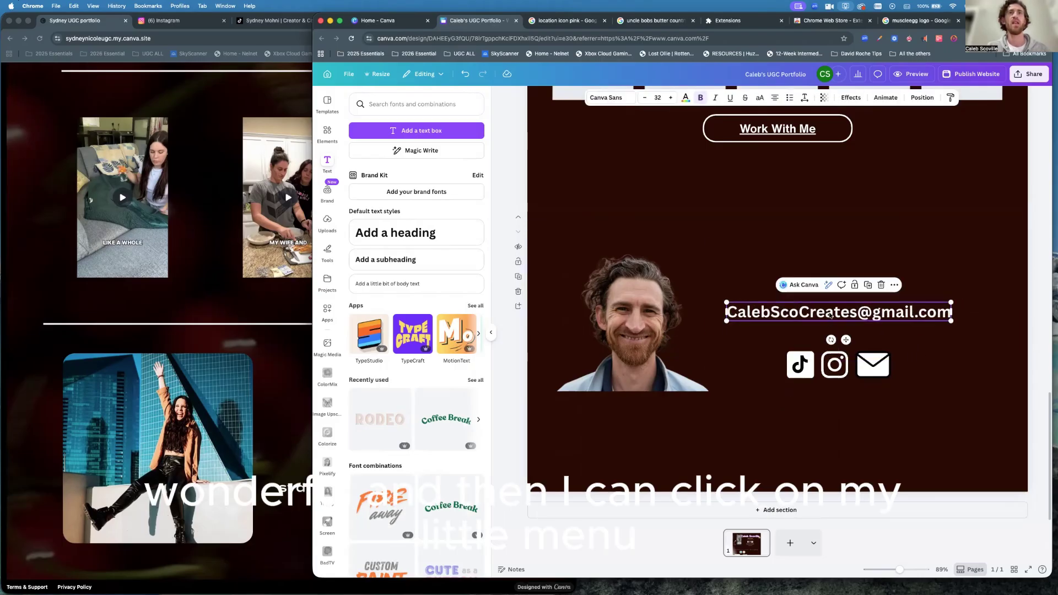
# Align the TikTok, Instagram and mail icon row on the centre guide under the e-mail text.
pyautogui.click(895, 285)
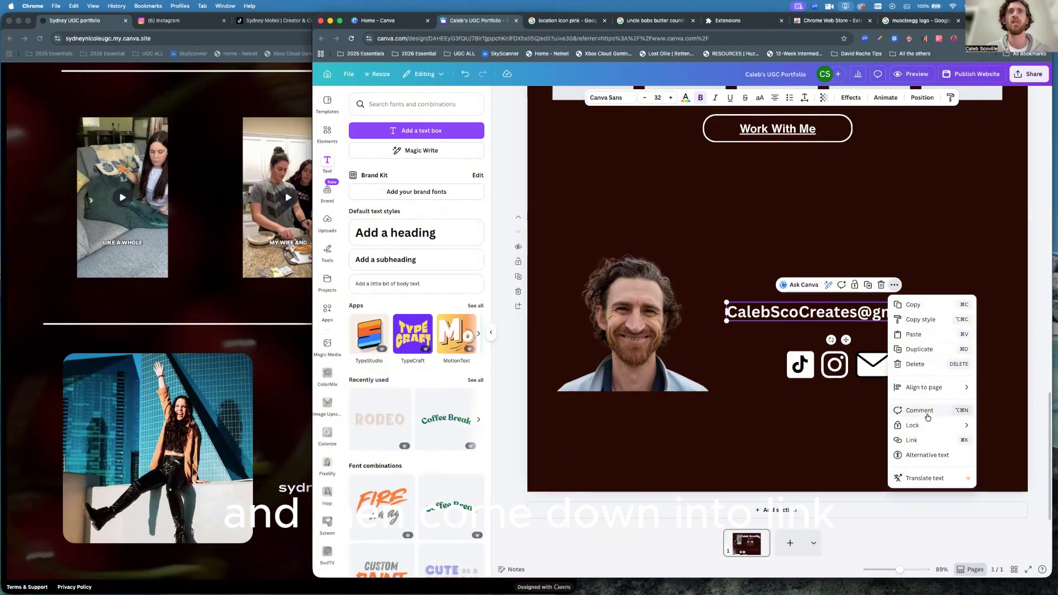
pyautogui.click(835, 414)
pyautogui.moveTo(831, 368); pyautogui.dragTo(831, 347)
pyautogui.click(851, 434)
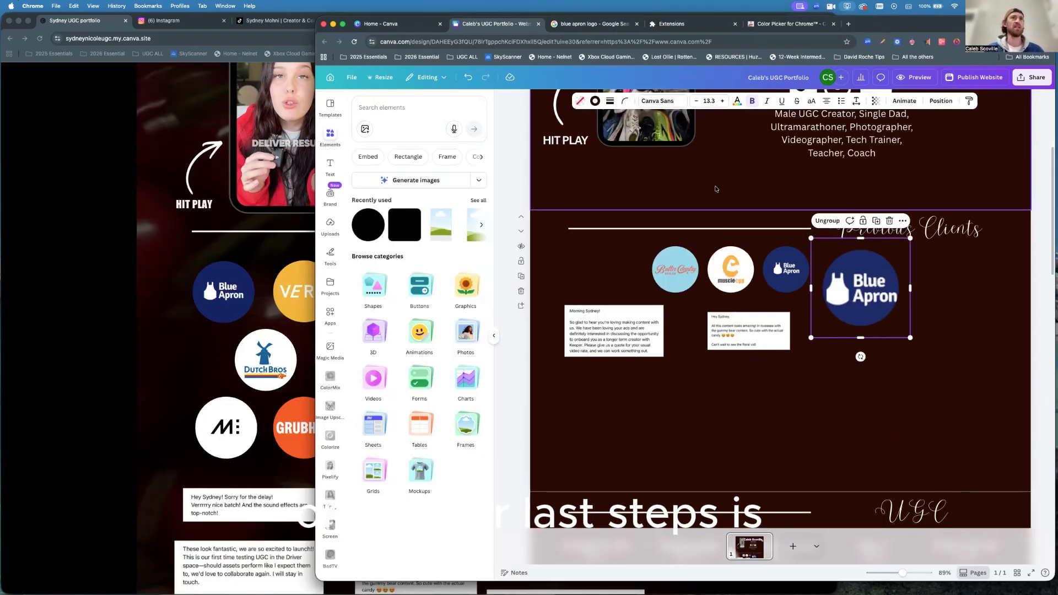
# Search elements for 'apples' and show all photo results.
pyautogui.scroll(4, 716, 189)
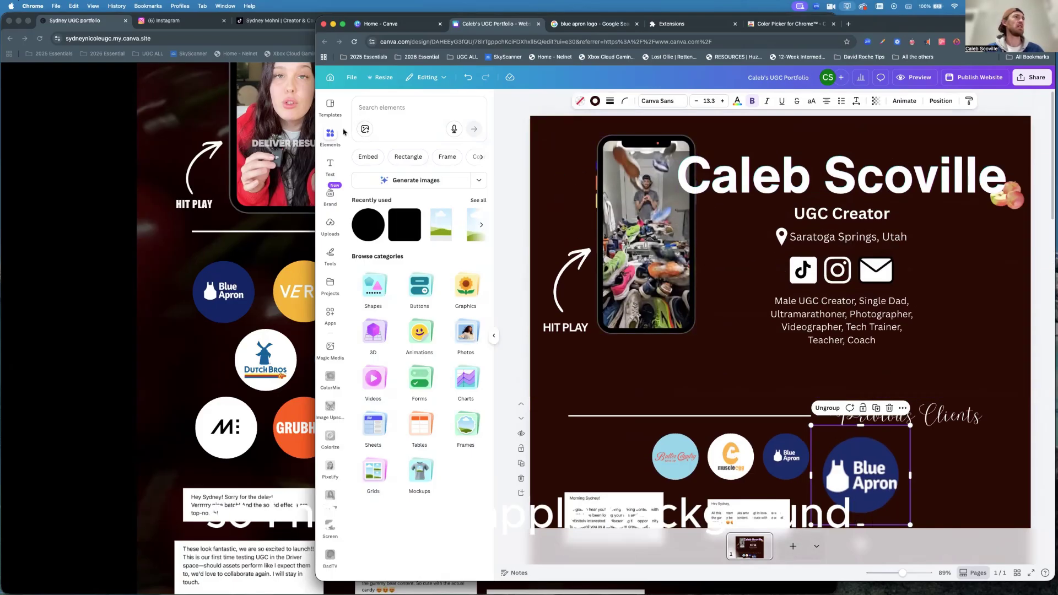
pyautogui.click(397, 108)
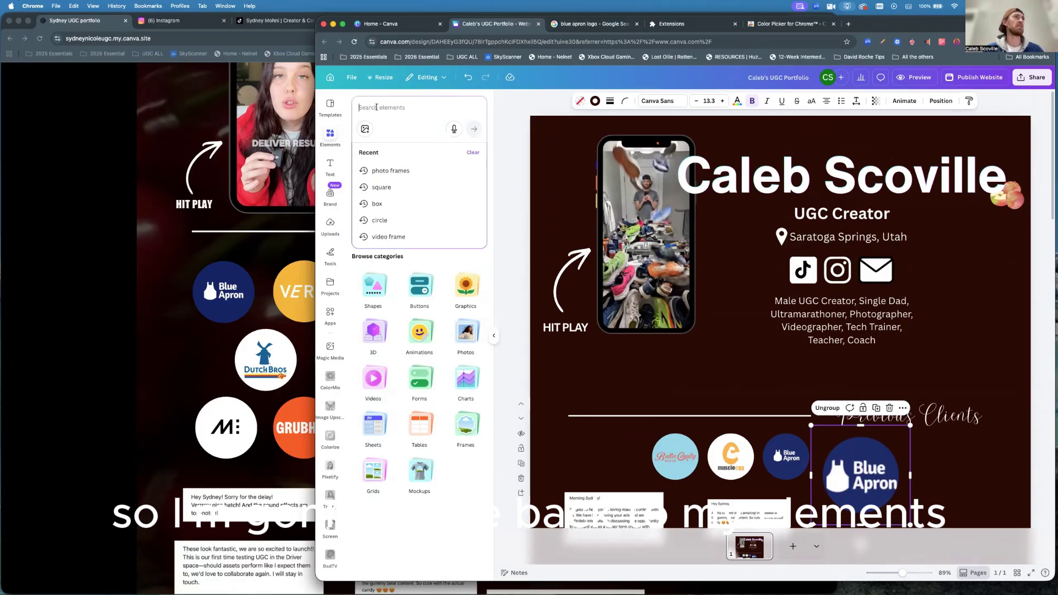
pyautogui.write('apples')
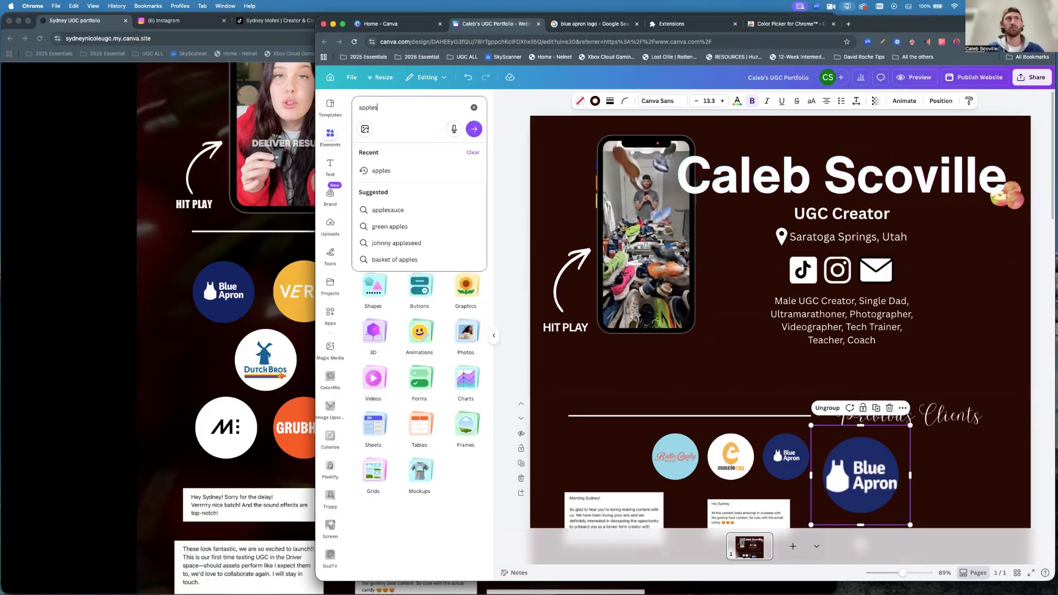
pyautogui.press('Return')
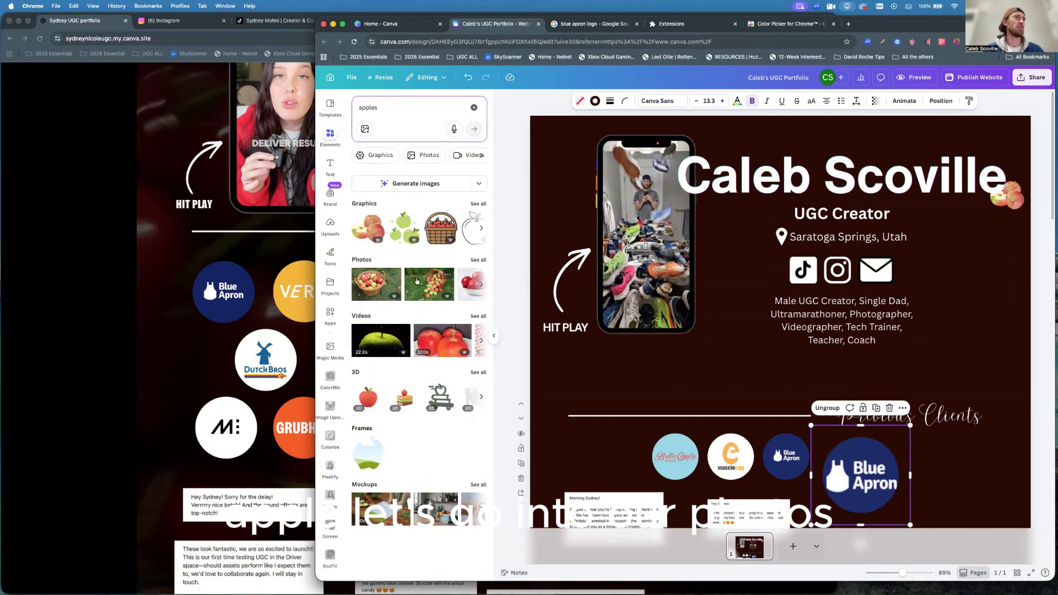
pyautogui.click(478, 260)
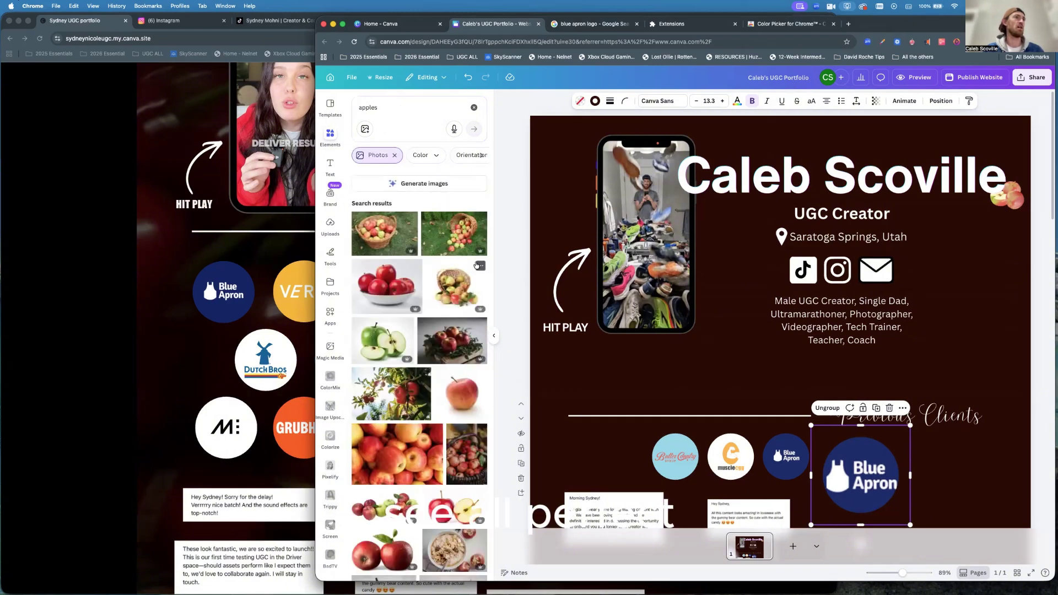
# Place the red apples photo on the page, undoing its replacement of the phone video.
pyautogui.moveTo(388, 455); pyautogui.dragTo(704, 437)
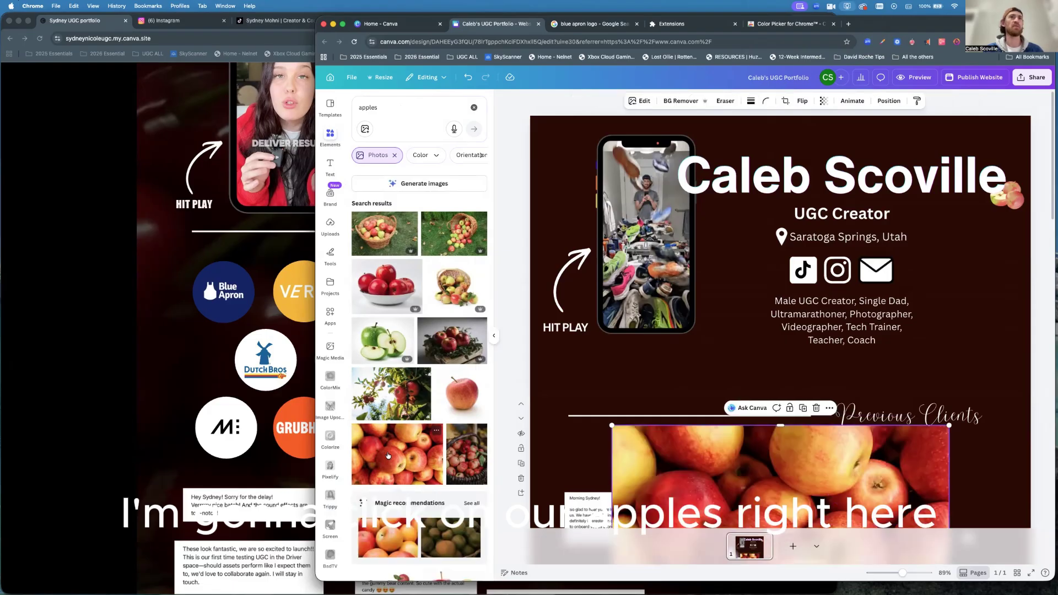
pyautogui.moveTo(724, 474); pyautogui.dragTo(643, 163)
pyautogui.click(826, 281)
pyautogui.click(865, 252)
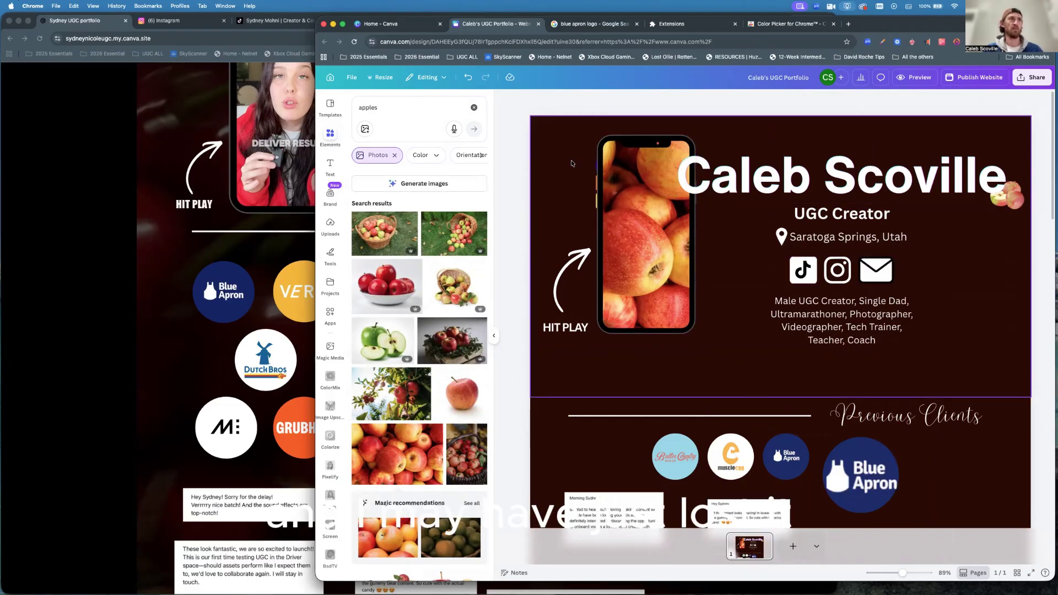
pyautogui.click(397, 454)
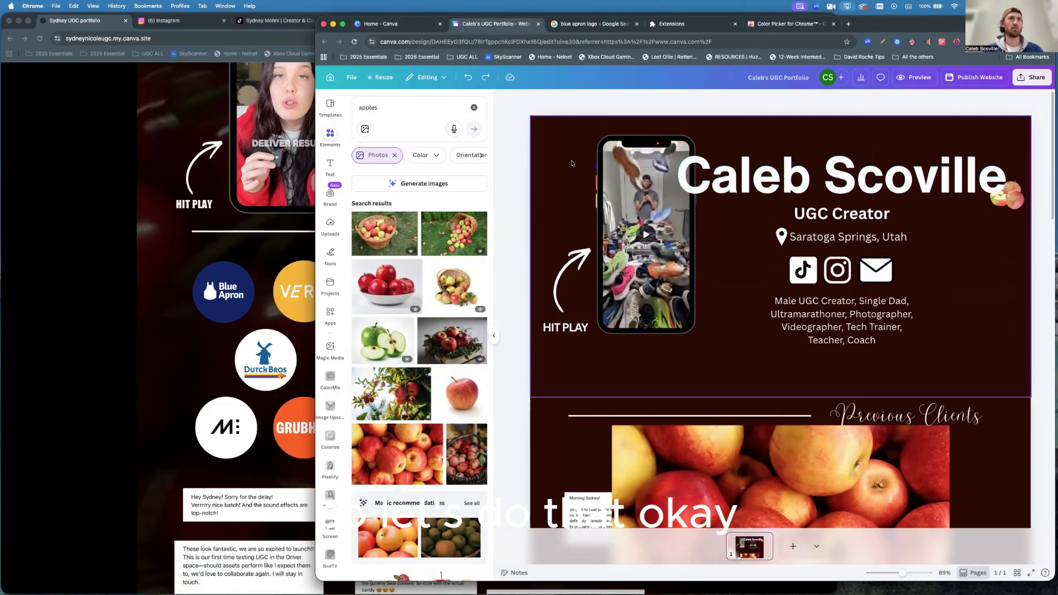
# Position the apples photo over the header without covering the name.
pyautogui.moveTo(706, 471); pyautogui.dragTo(681, 334)
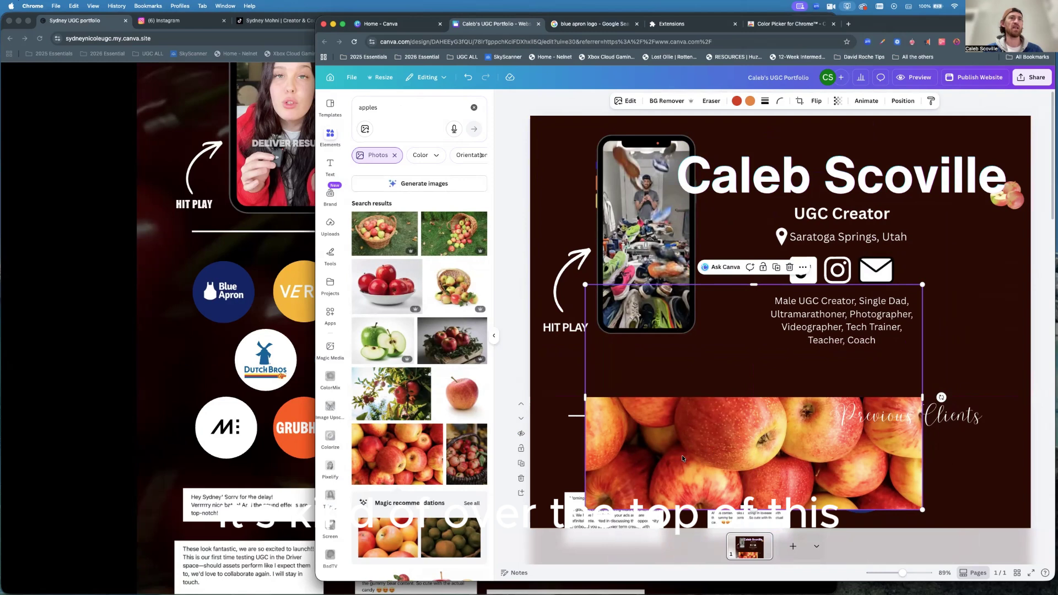
pyautogui.moveTo(683, 457); pyautogui.dragTo(747, 297)
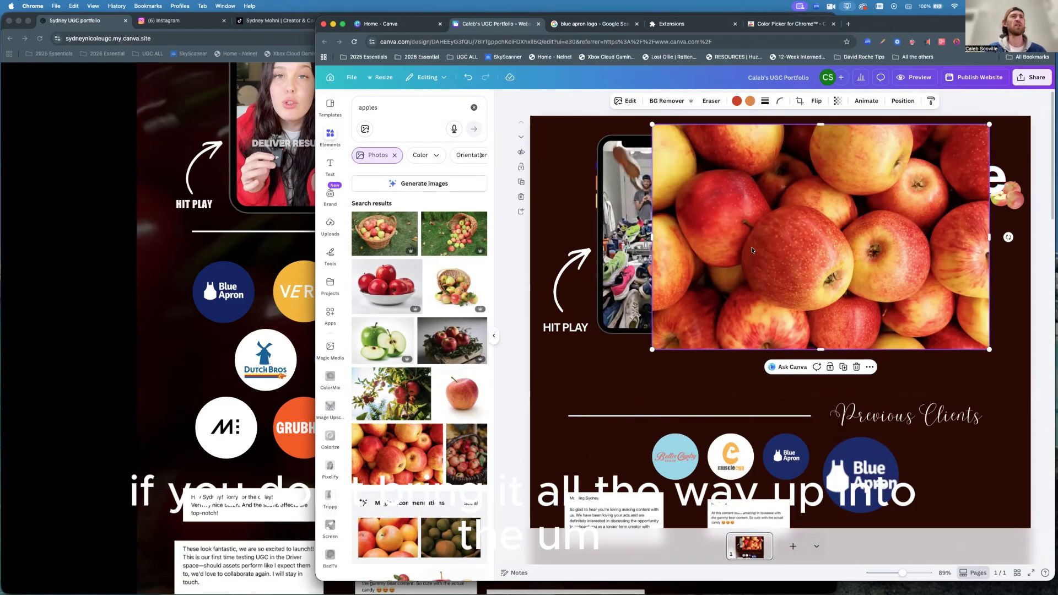
pyautogui.moveTo(751, 246); pyautogui.dragTo(706, 264)
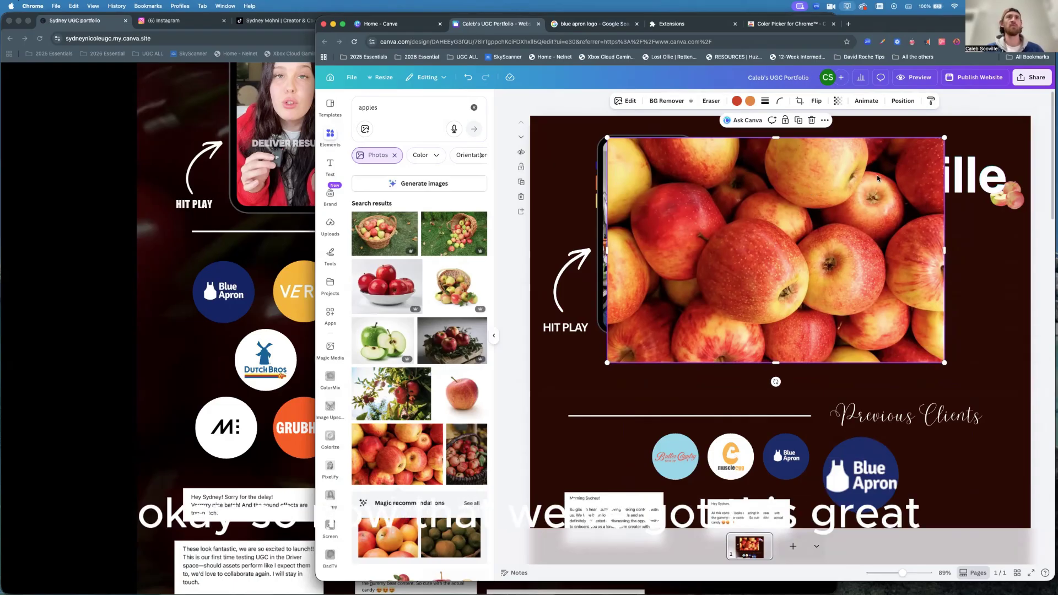
# Send the apples photo to the back, behind the header content.
pyautogui.click(825, 121)
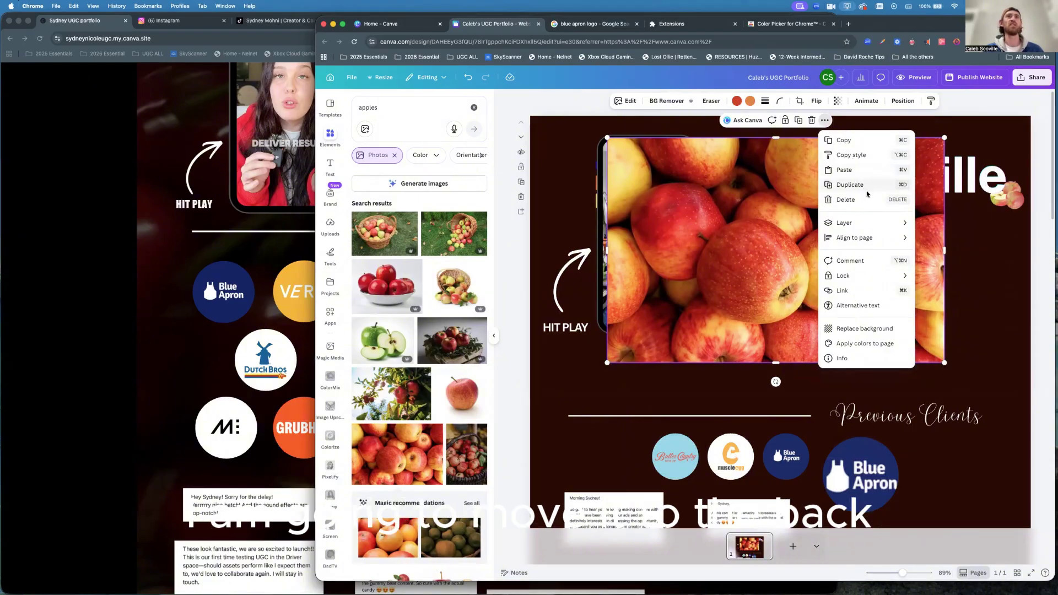
pyautogui.moveTo(862, 224)
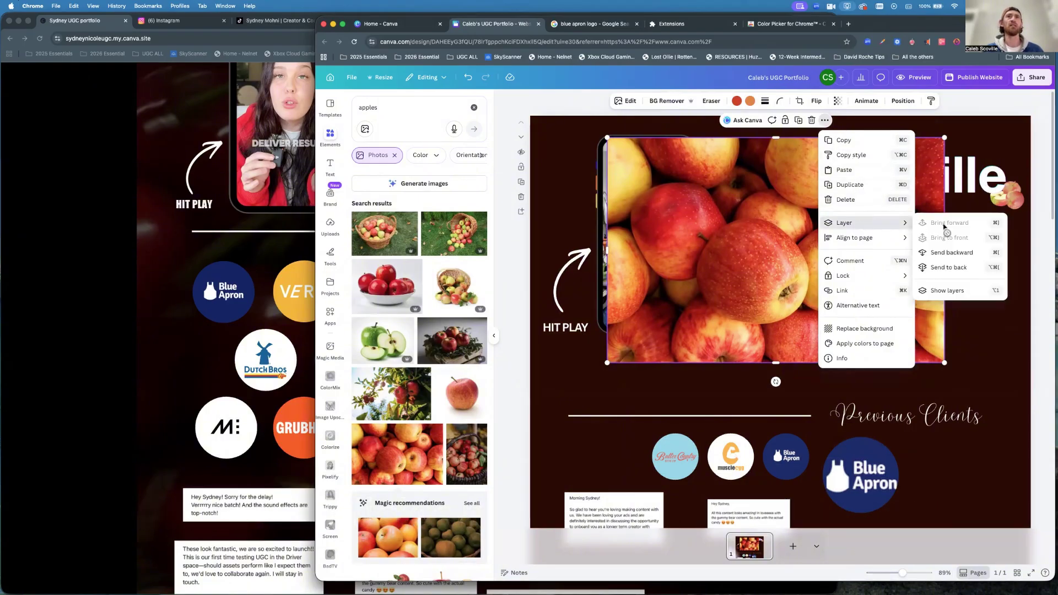
pyautogui.click(947, 268)
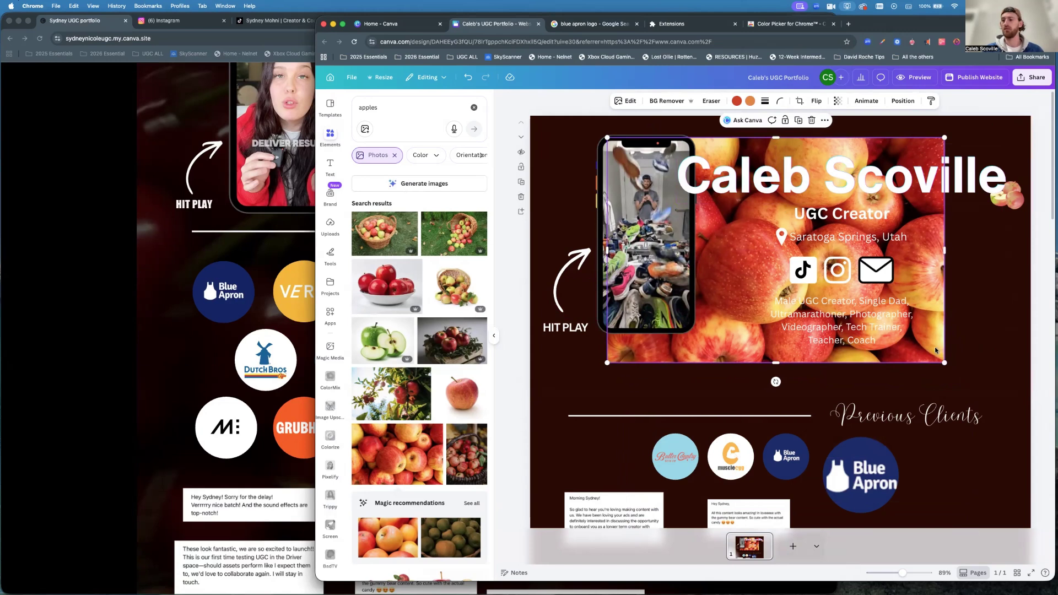
# Enlarge the apples photo to cover the header and set its transparency to 25.
pyautogui.moveTo(934, 346); pyautogui.dragTo(852, 317)
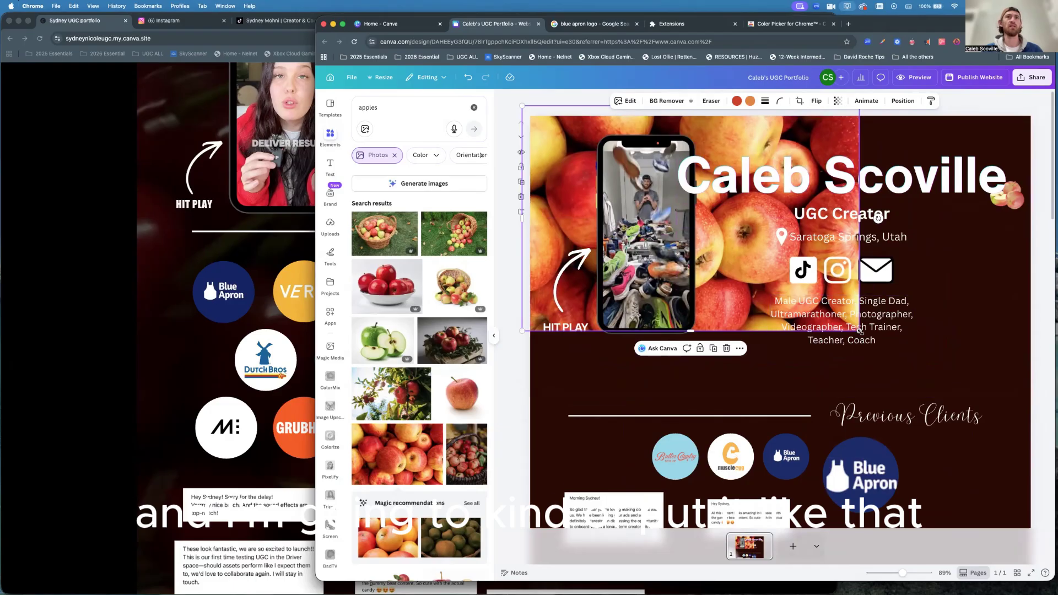
pyautogui.moveTo(863, 335); pyautogui.dragTo(1038, 439)
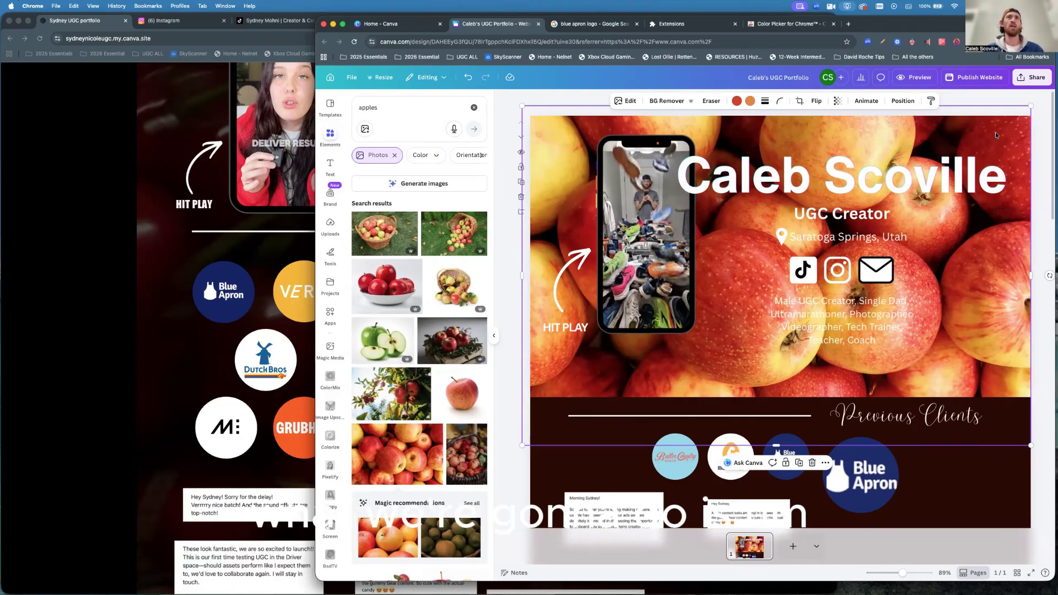
pyautogui.click(838, 101)
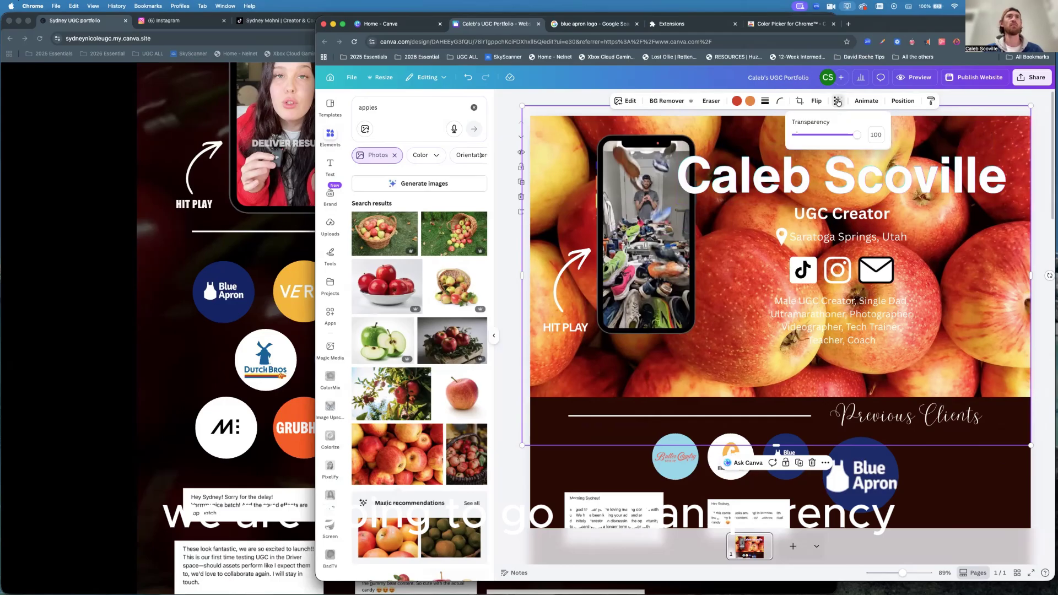
pyautogui.moveTo(856, 140); pyautogui.dragTo(811, 140)
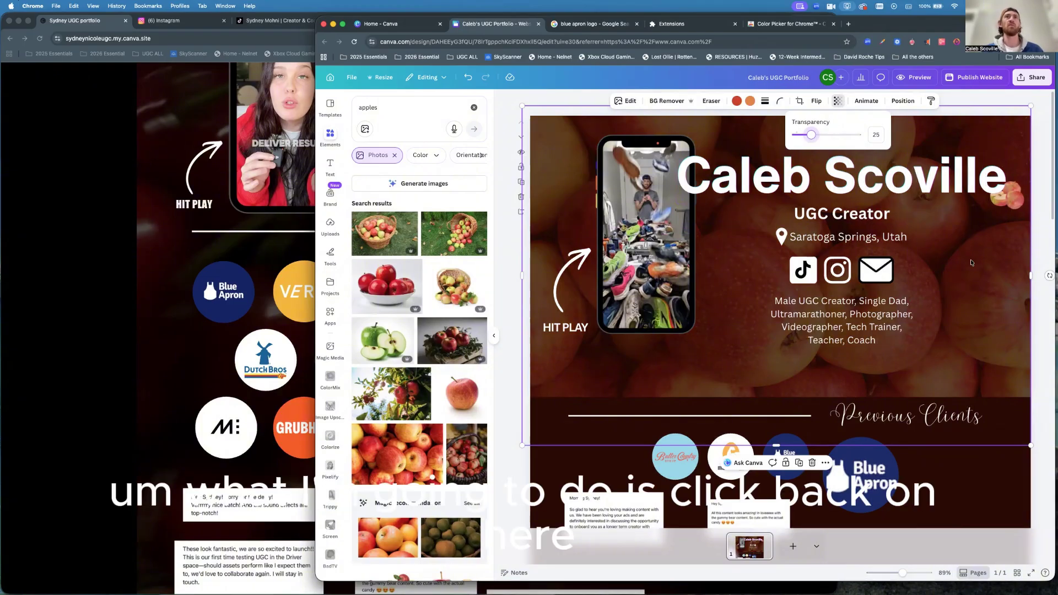
pyautogui.click(1006, 133)
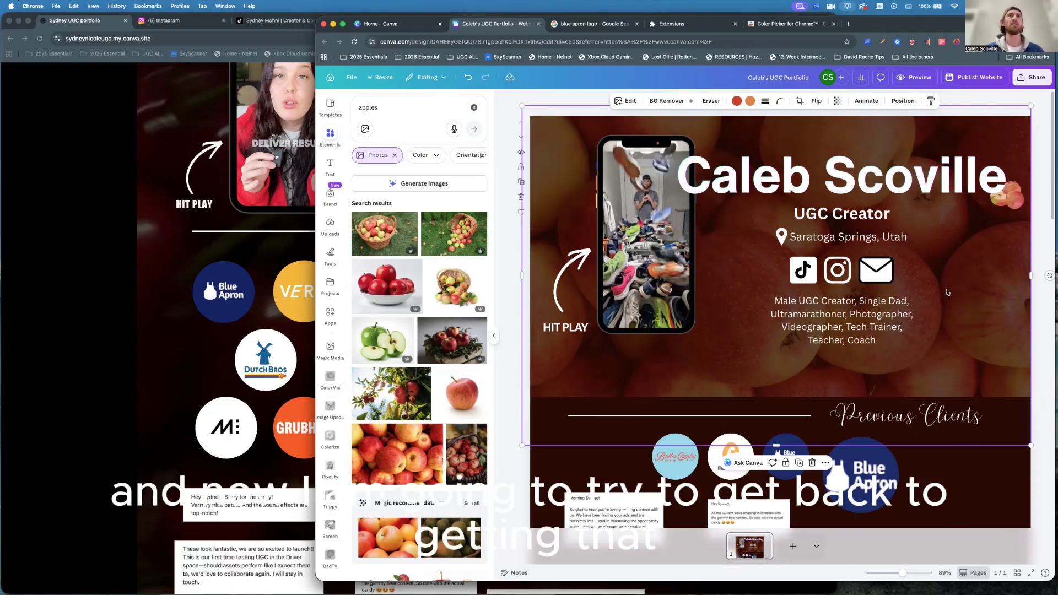
# Reselect the faded apples background and open its more-options menu.
pyautogui.scroll(-3, 947, 289)
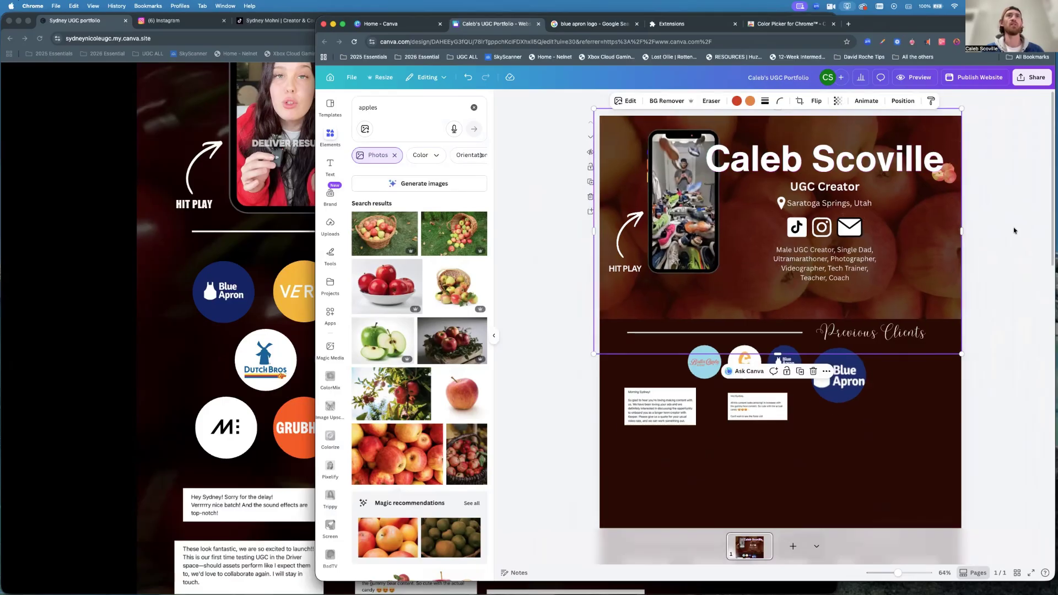
pyautogui.click(1001, 137)
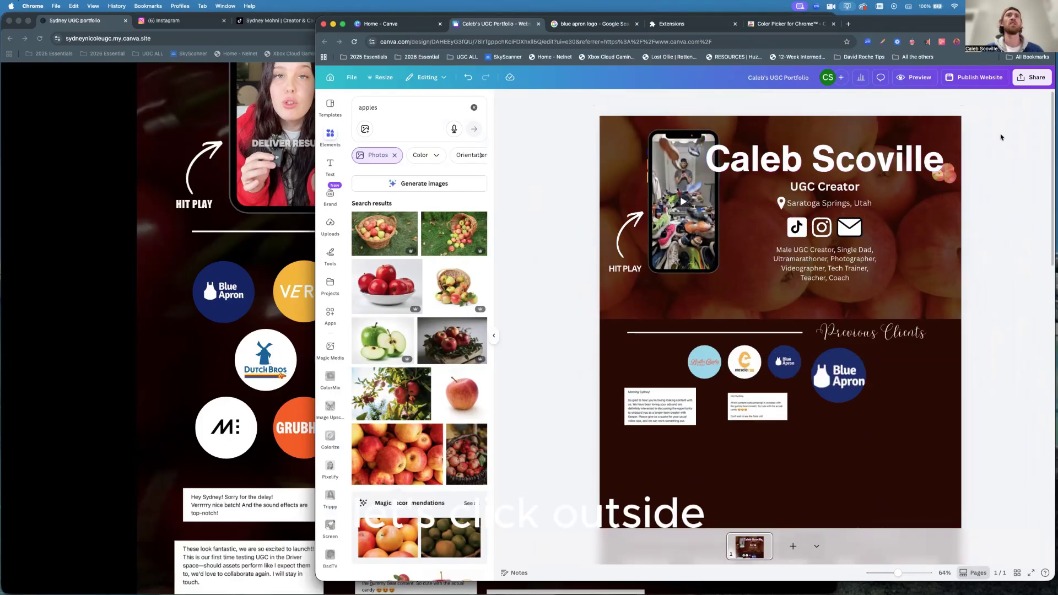
pyautogui.click(946, 124)
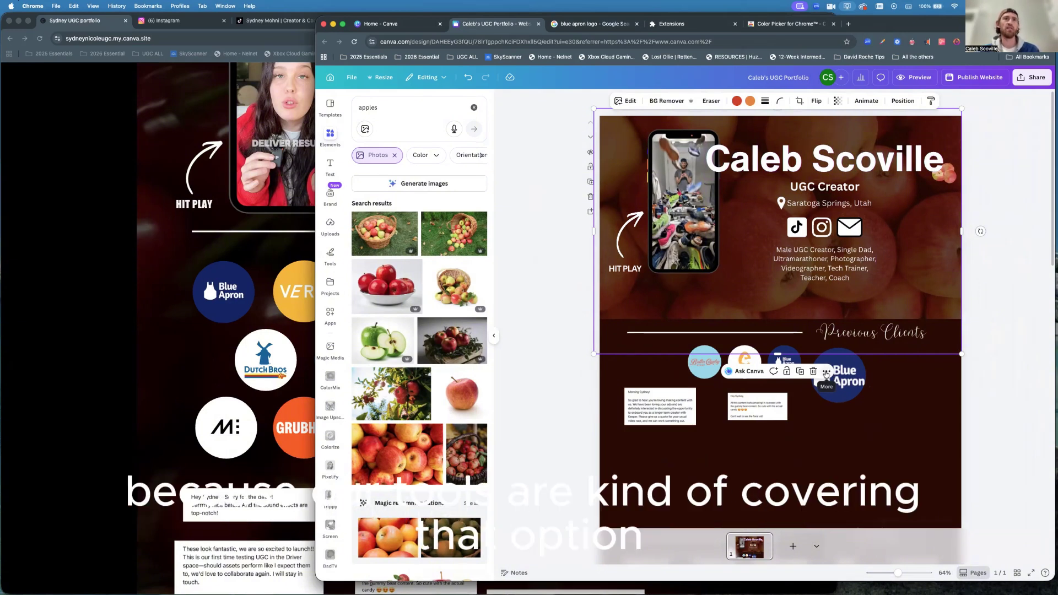
pyautogui.click(826, 373)
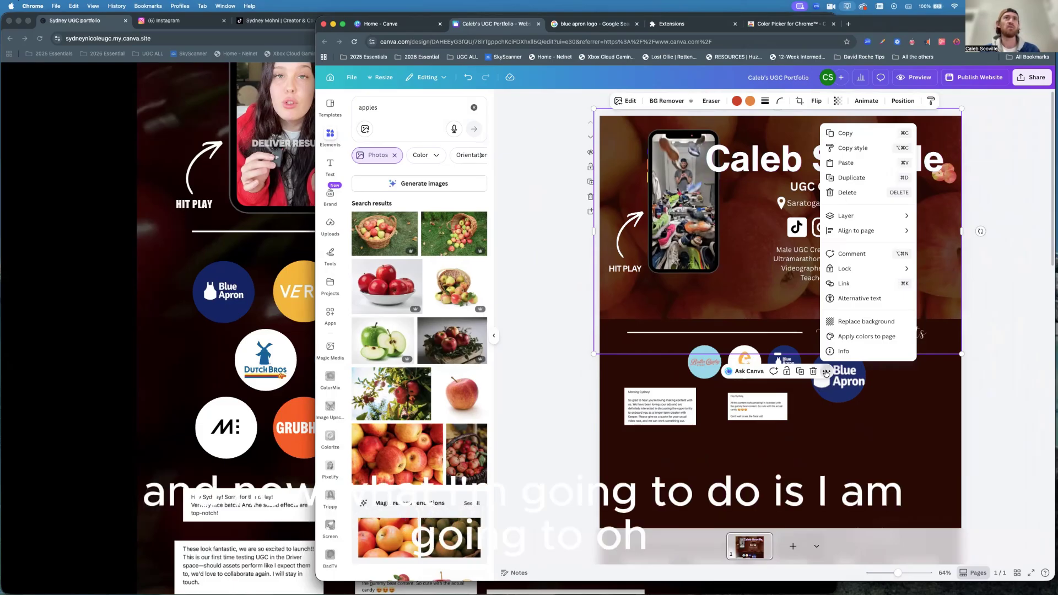
# Duplicate the faded apples background and stretch the copy behind the Previous Clients section.
pyautogui.click(825, 373)
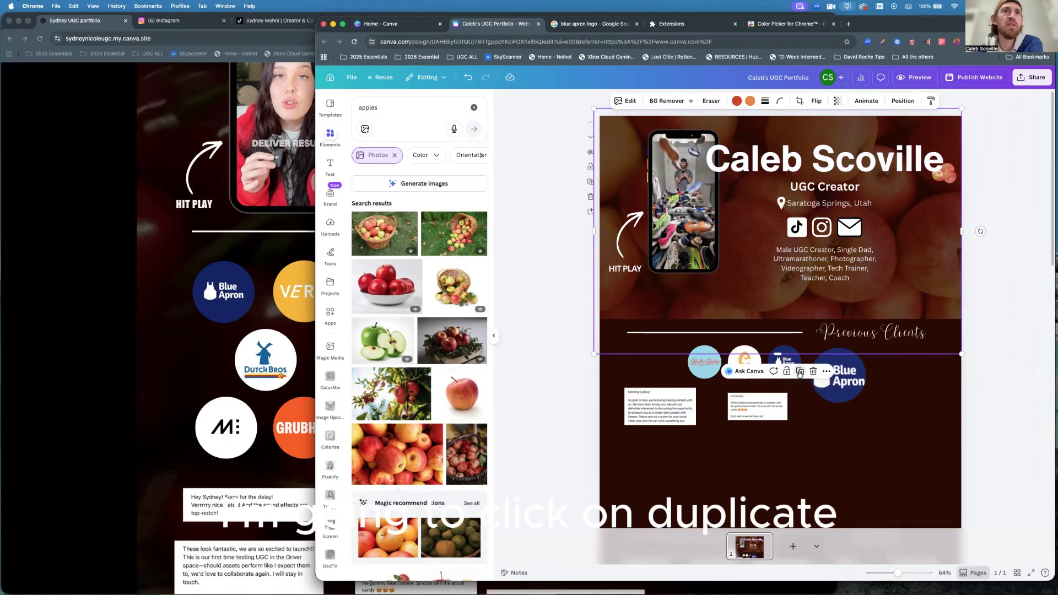
pyautogui.click(800, 373)
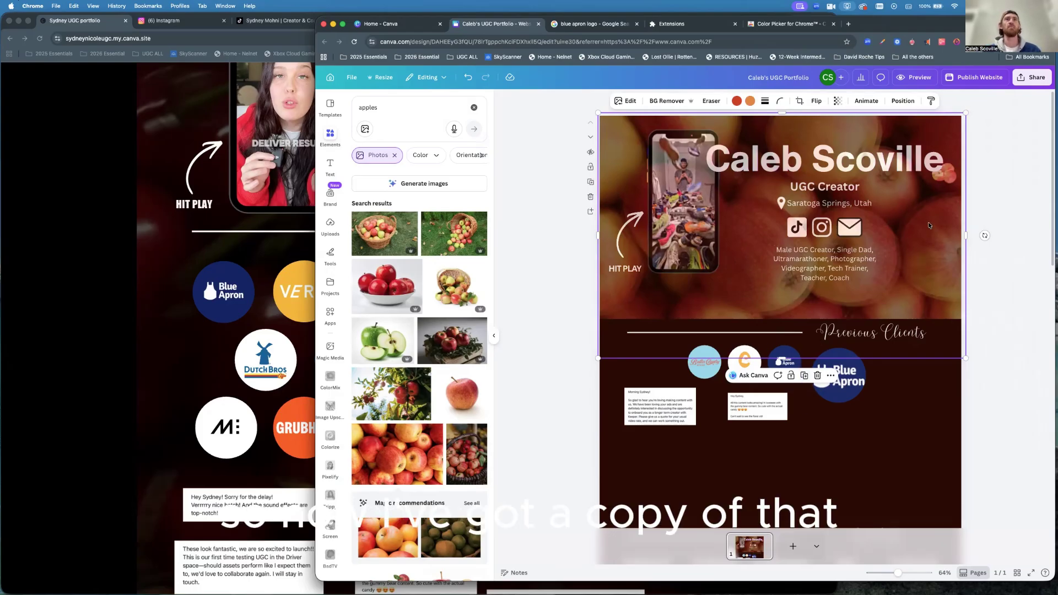
pyautogui.moveTo(928, 227); pyautogui.dragTo(939, 410)
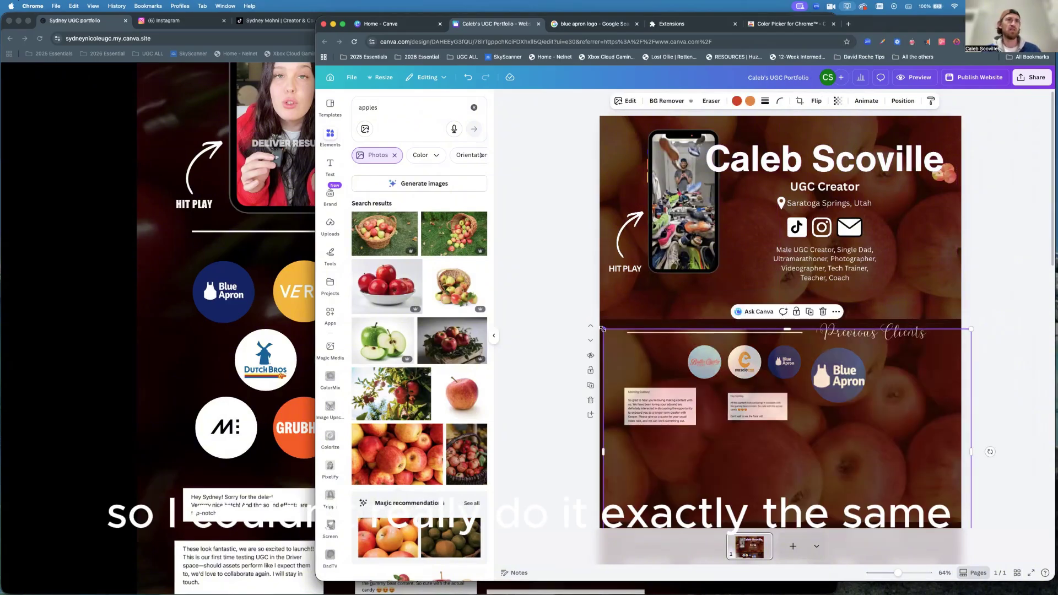
pyautogui.moveTo(602, 329)
pyautogui.mouseDown()
pyautogui.moveTo(578, 312)
pyautogui.moveTo(589, 318)
pyautogui.mouseUp()
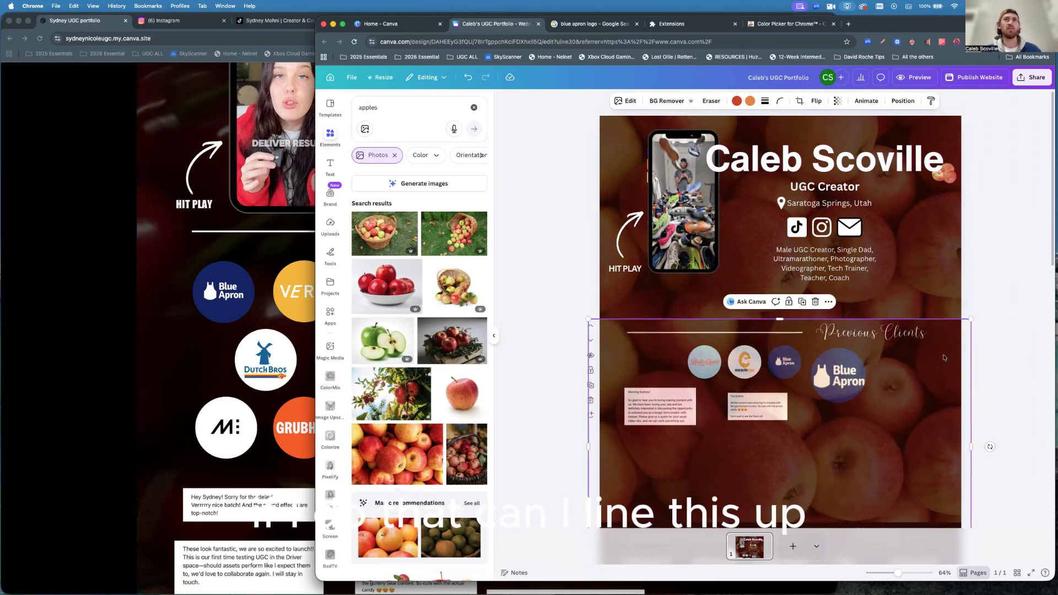
pyautogui.moveTo(945, 392)
pyautogui.mouseDown()
pyautogui.moveTo(959, 389)
pyautogui.moveTo(950, 389)
pyautogui.mouseUp()
pyautogui.scroll(-3, 993, 410)
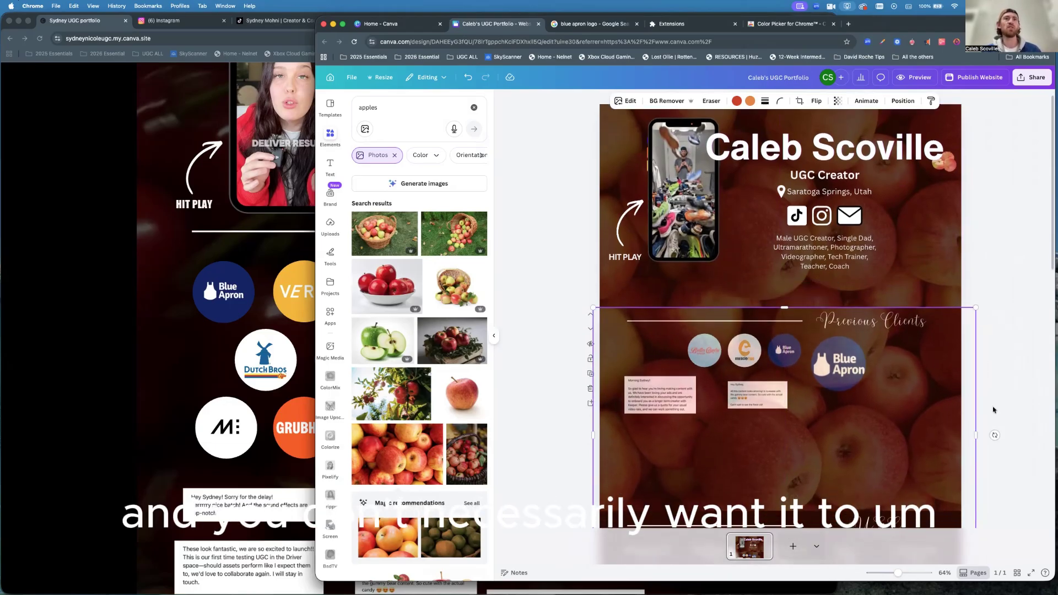
pyautogui.scroll(-2, 984, 441)
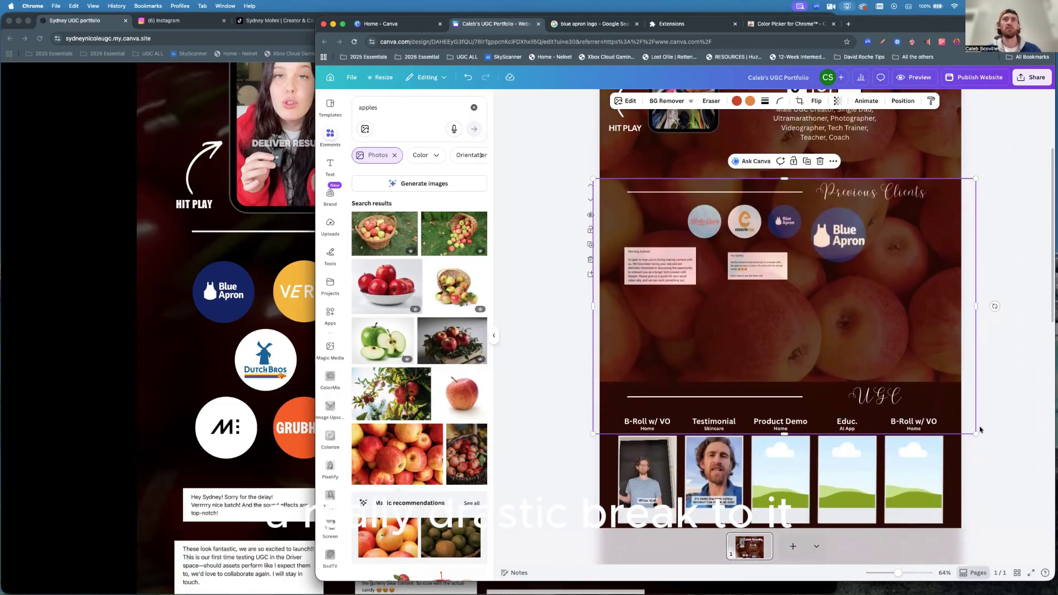
pyautogui.moveTo(979, 437); pyautogui.dragTo(992, 445)
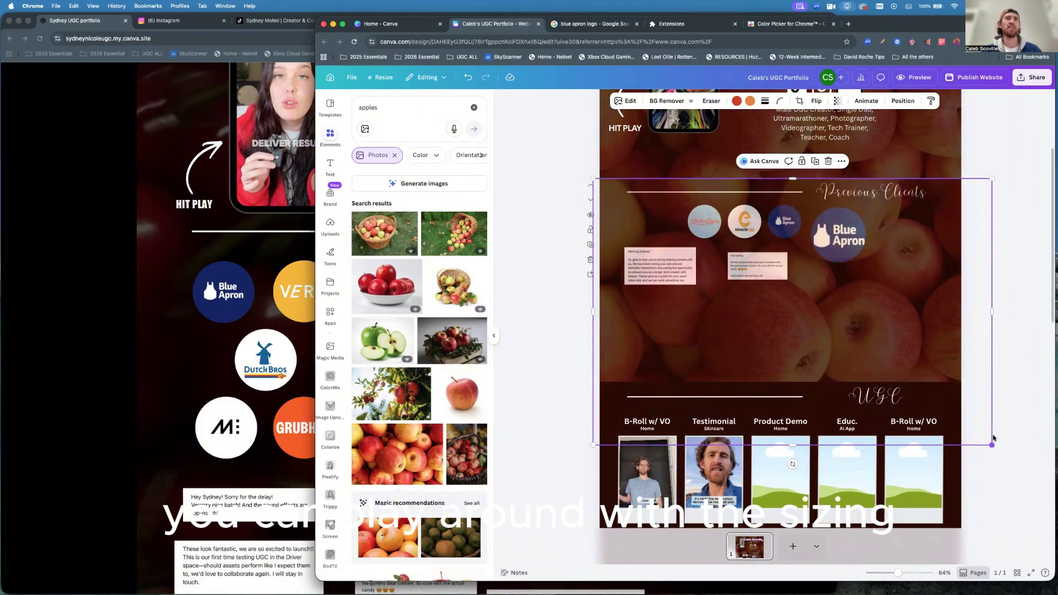
# Duplicate the apple background again and drag it toward the UGC section.
pyautogui.click(815, 161)
pyautogui.moveTo(927, 239); pyautogui.dragTo(924, 445)
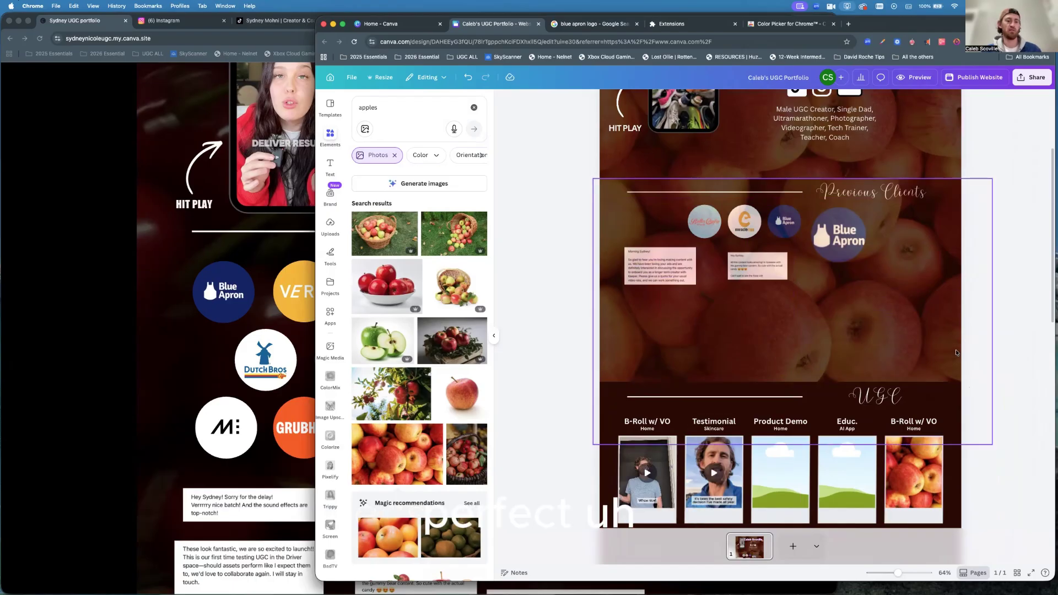
pyautogui.press('super+z')
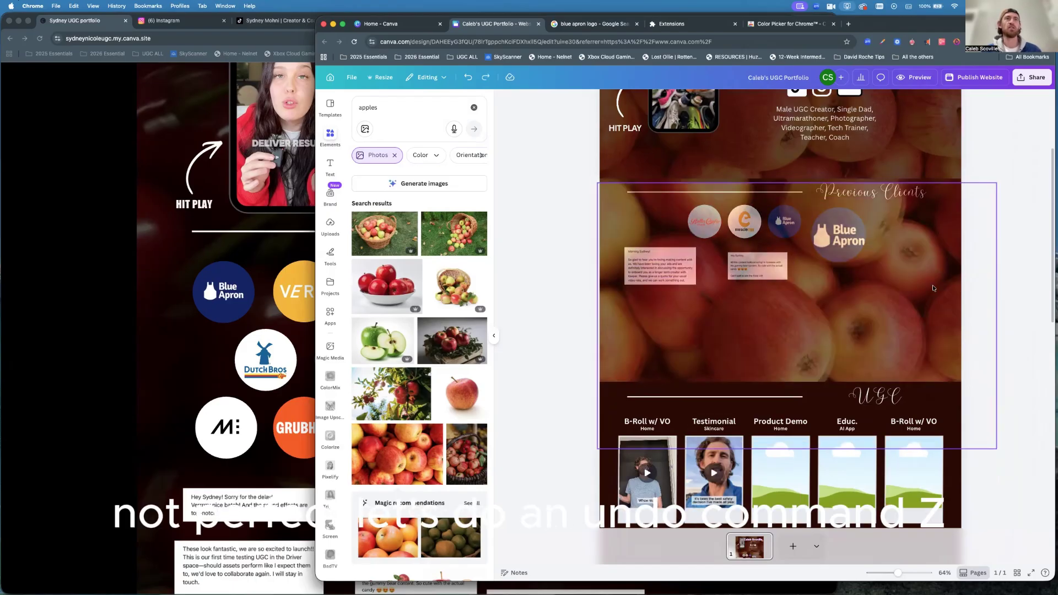
pyautogui.moveTo(934, 271); pyautogui.dragTo(935, 498)
# Undo the B-Roll frame drop and move the apple photo over the UGC rows.
pyautogui.press('super+z')
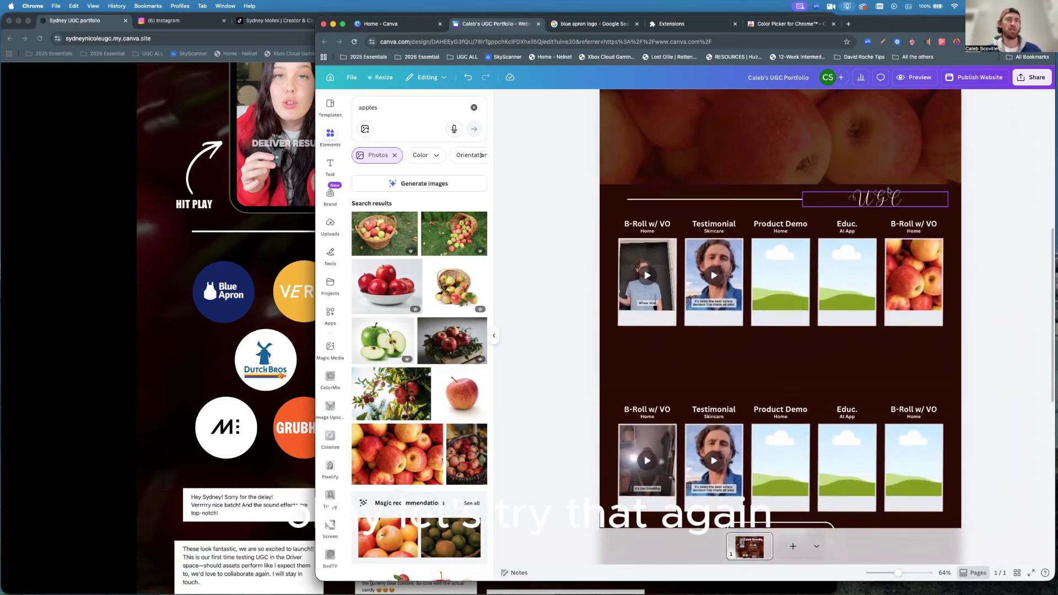
pyautogui.press('super+z')
pyautogui.moveTo(855, 132); pyautogui.dragTo(846, 330)
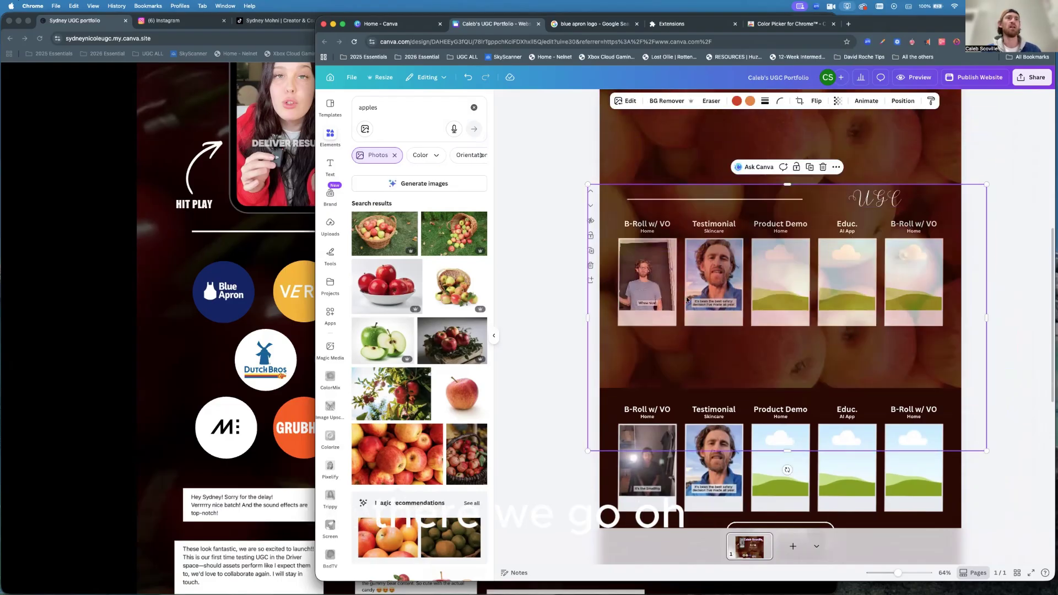
# Duplicate the apple photo and position the copy over the lower UGC row.
pyautogui.click(810, 167)
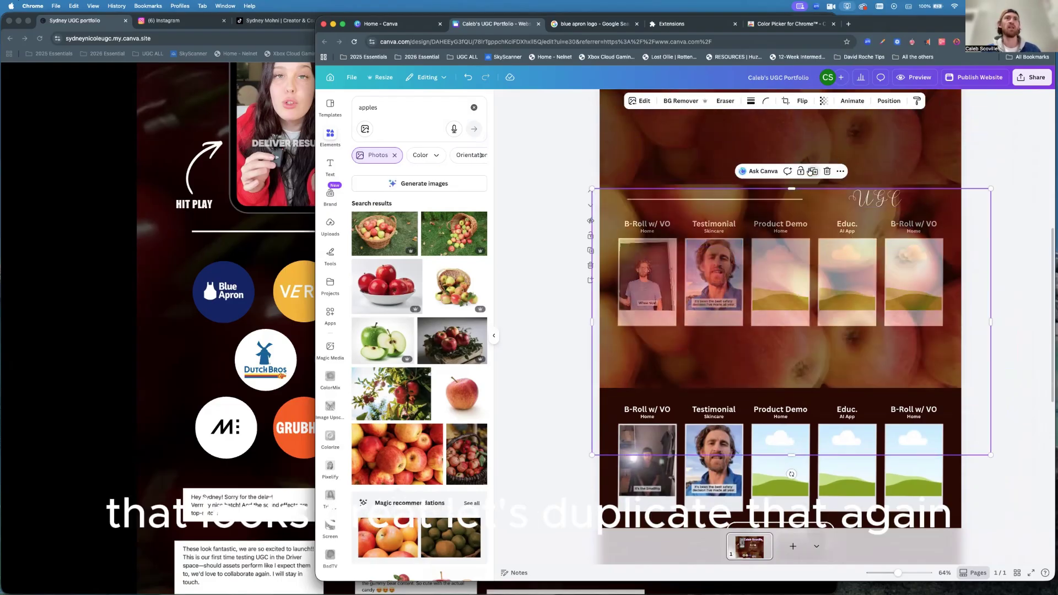
pyautogui.moveTo(939, 204); pyautogui.dragTo(930, 385)
pyautogui.scroll(-3, 914, 318)
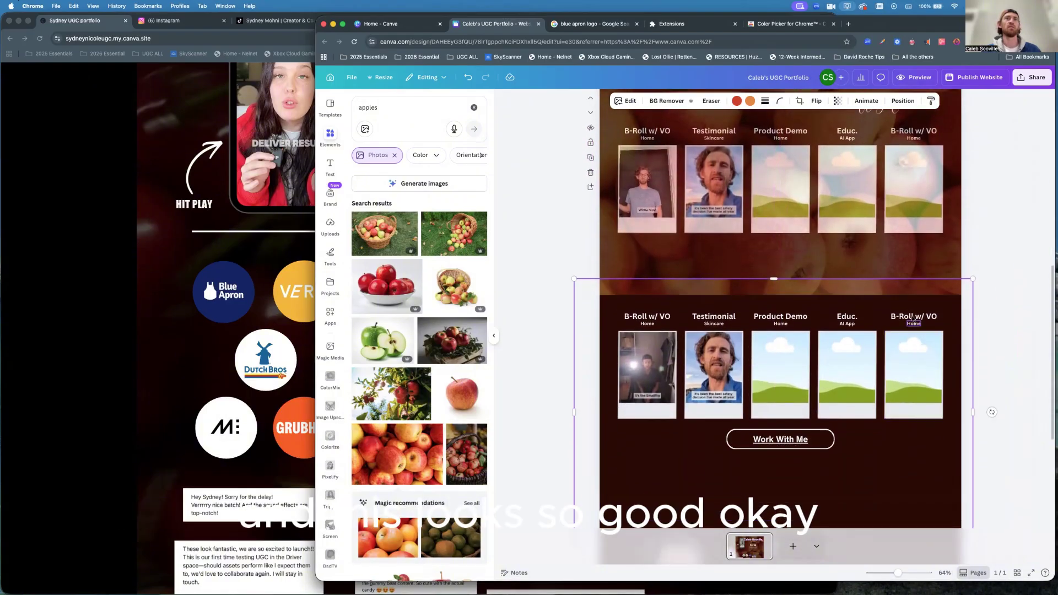
pyautogui.moveTo(915, 351); pyautogui.dragTo(918, 364)
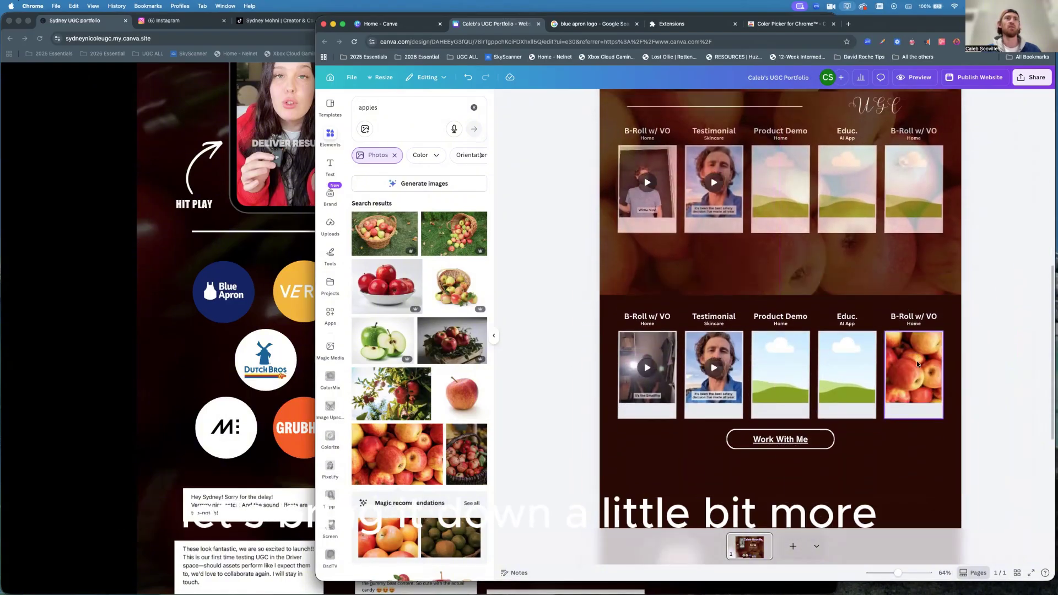
pyautogui.press('super+z')
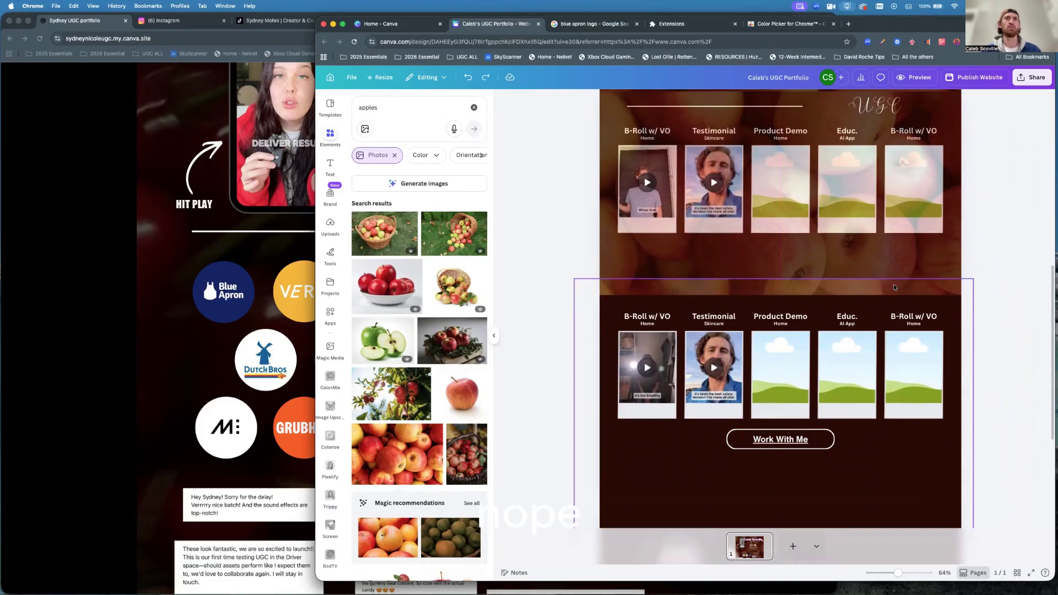
pyautogui.moveTo(924, 301); pyautogui.dragTo(944, 330)
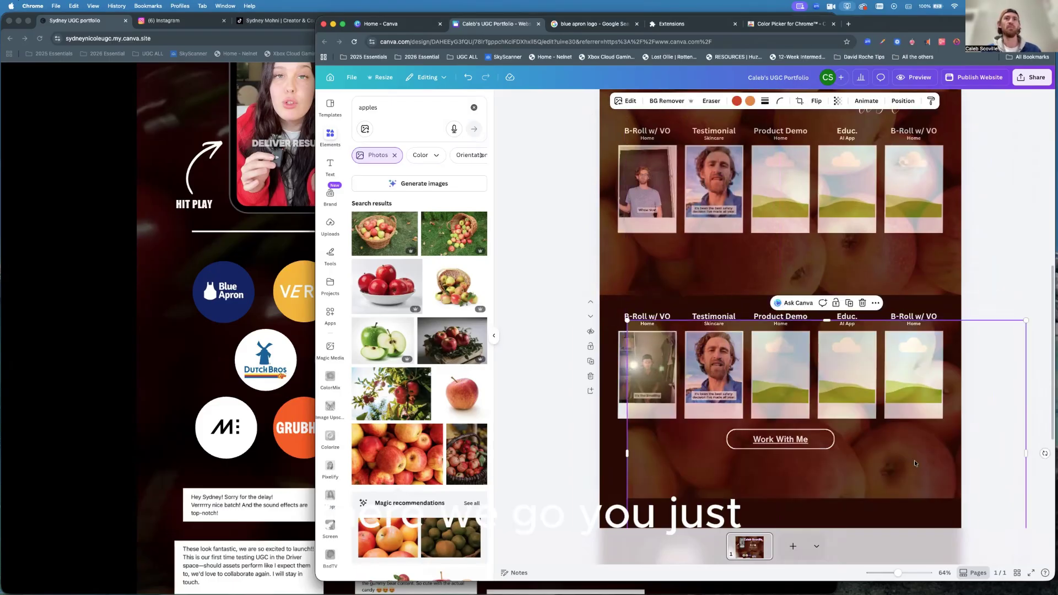
pyautogui.moveTo(943, 453); pyautogui.dragTo(896, 420)
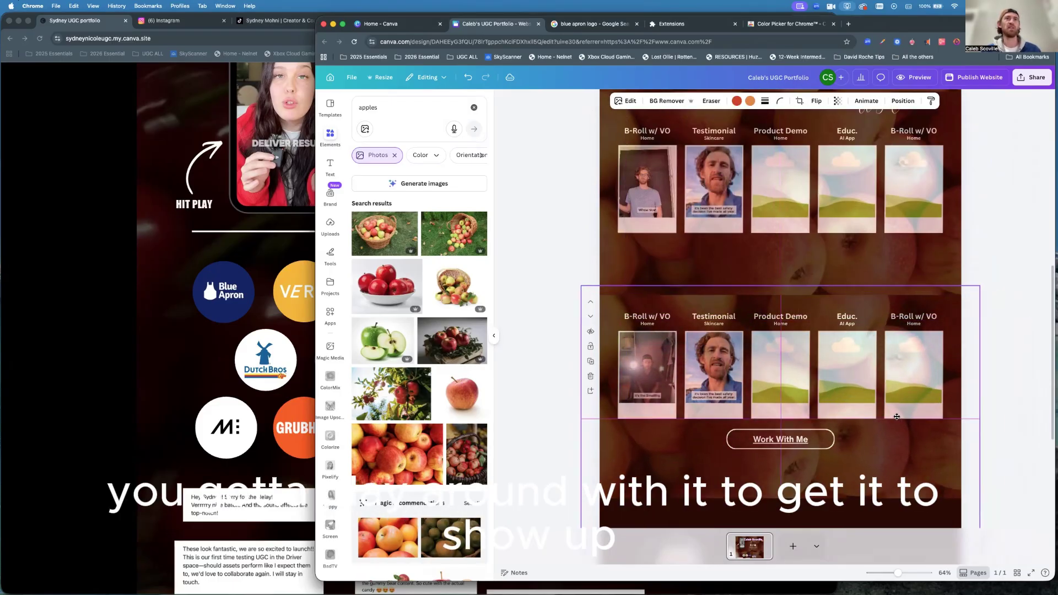
# Duplicate the apple photo again and line the copy up over the contact section.
pyautogui.scroll(-5, 897, 420)
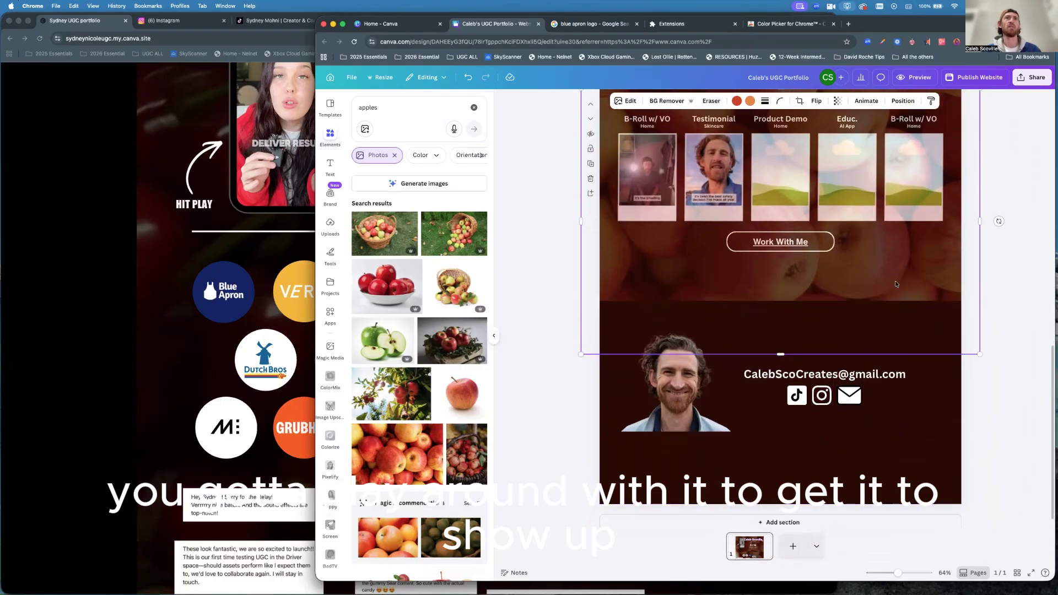
pyautogui.scroll(2, 870, 299)
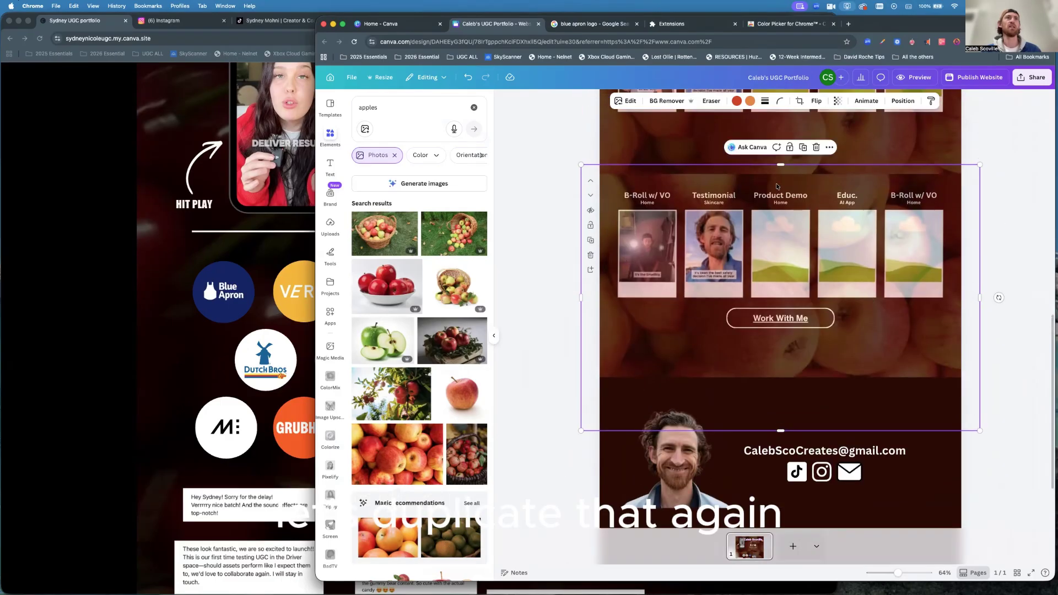
pyautogui.click(802, 148)
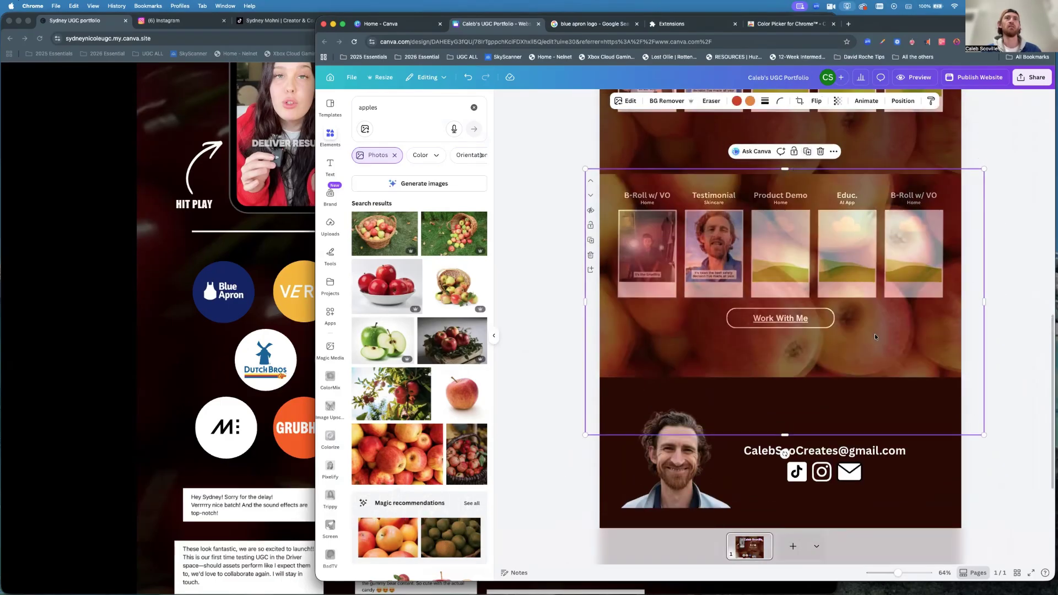
pyautogui.moveTo(874, 333); pyautogui.dragTo(910, 535)
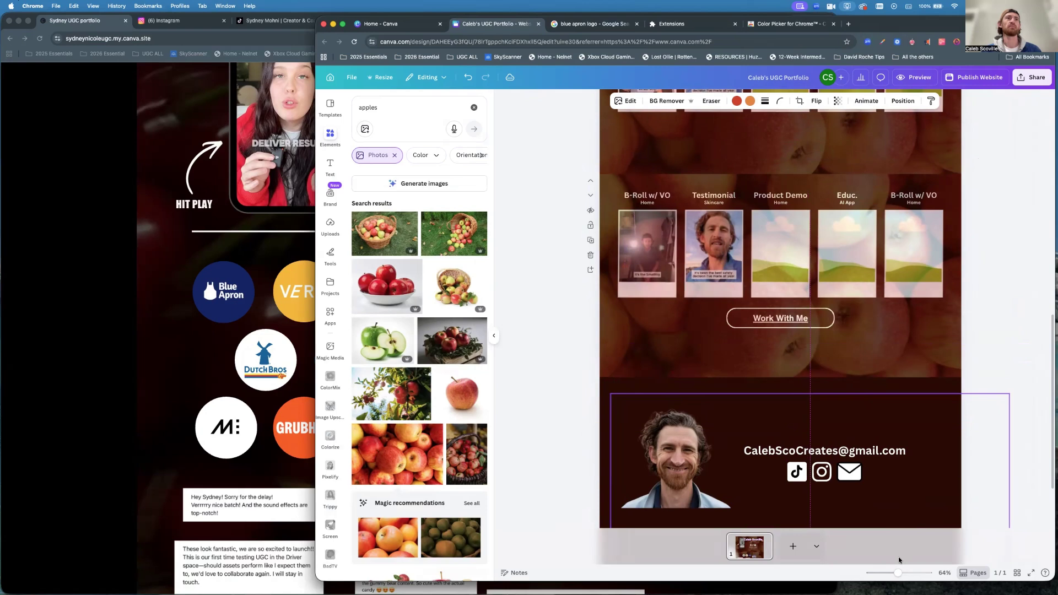
pyautogui.moveTo(931, 419); pyautogui.dragTo(908, 384)
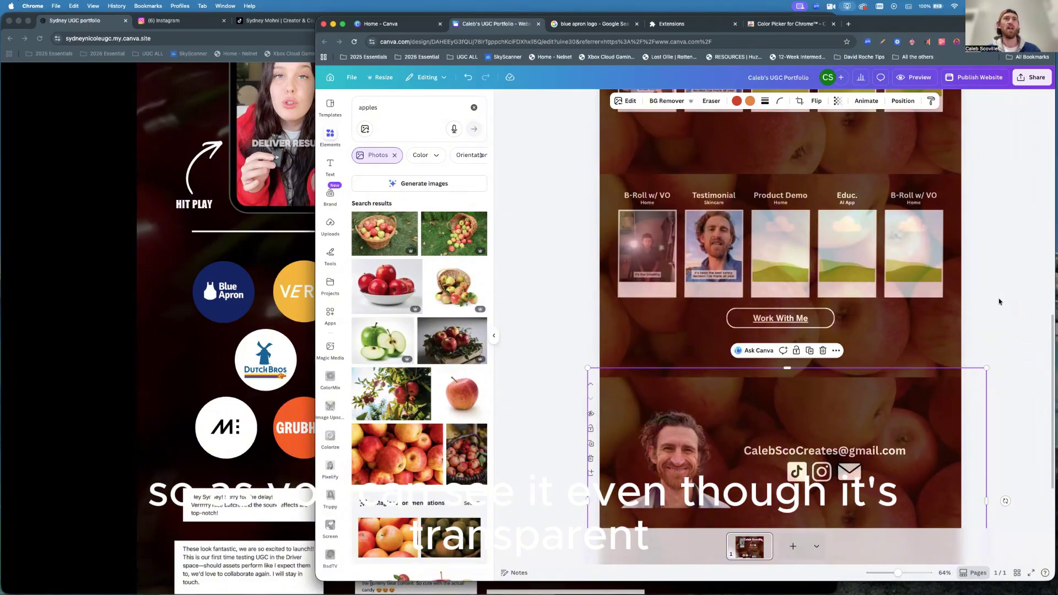
pyautogui.scroll(2, 999, 302)
pyautogui.scroll(5, 999, 302)
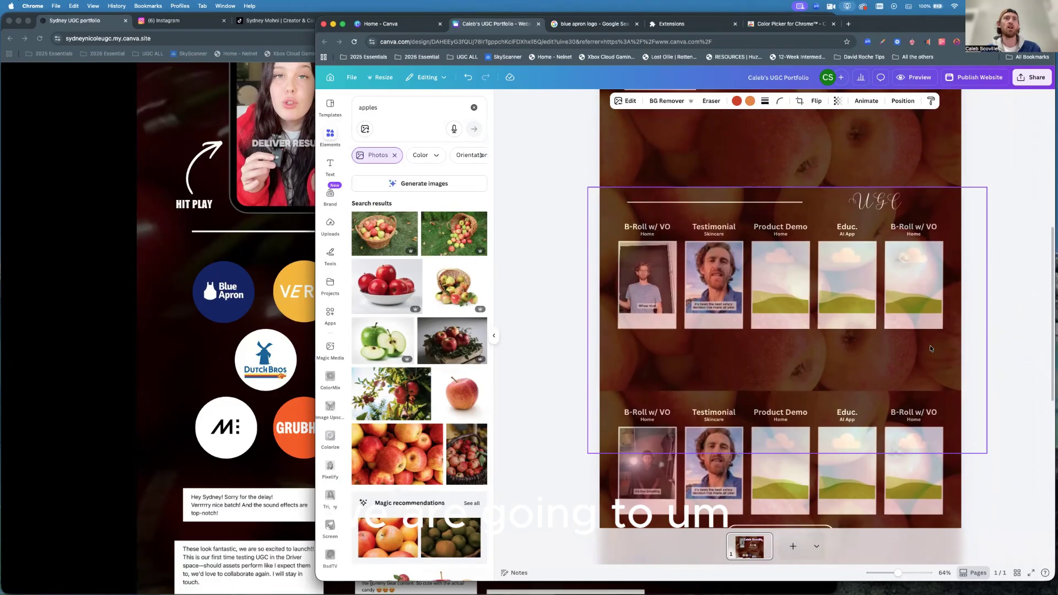
# Send the apple photos over the UGC row and the lower row to the back.
pyautogui.click(946, 345)
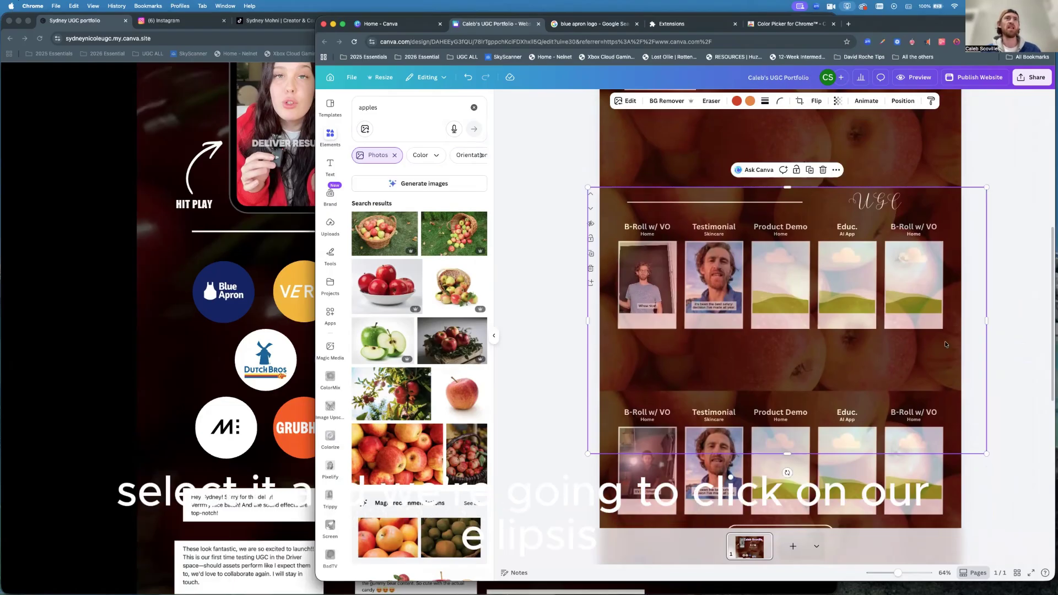
pyautogui.click(837, 170)
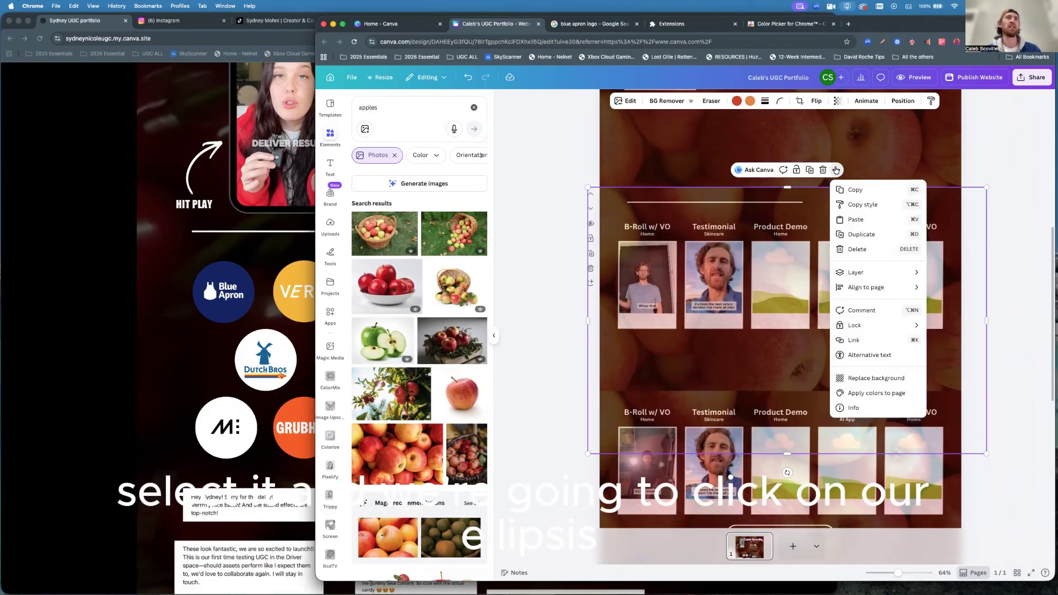
pyautogui.moveTo(859, 276)
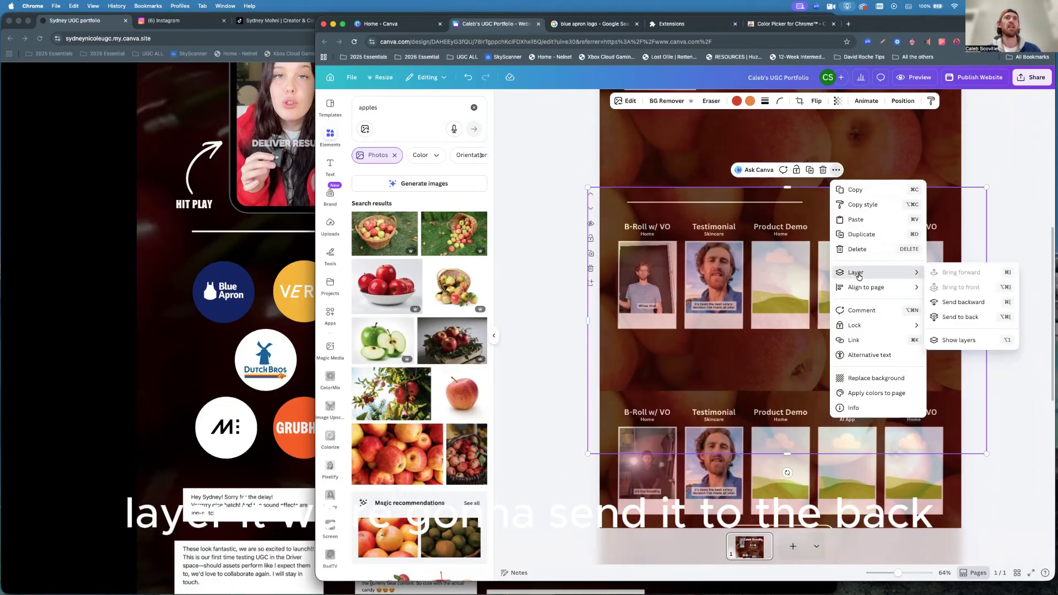
pyautogui.click(952, 318)
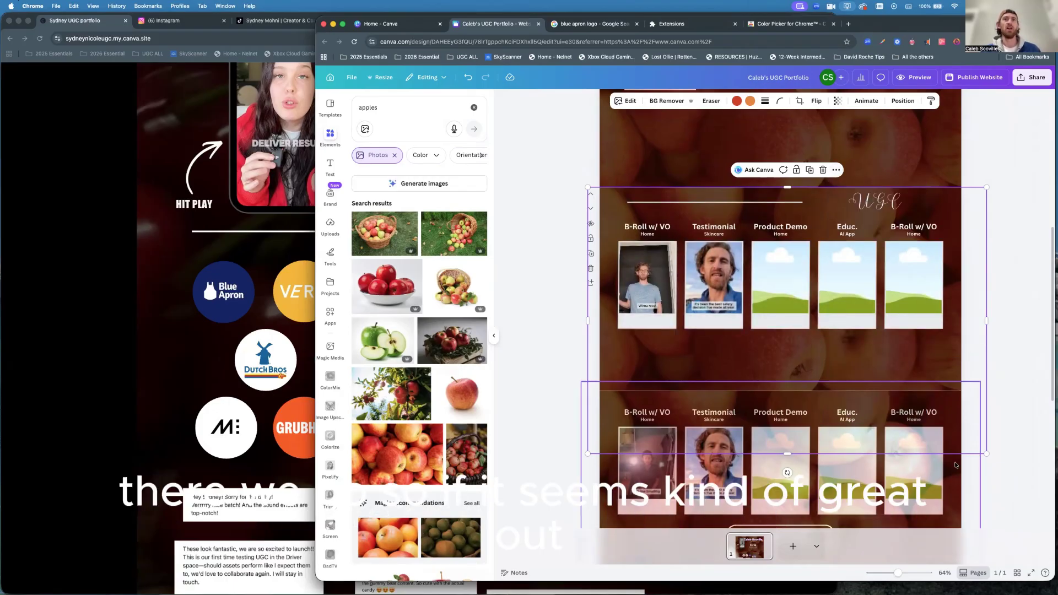
pyautogui.click(954, 469)
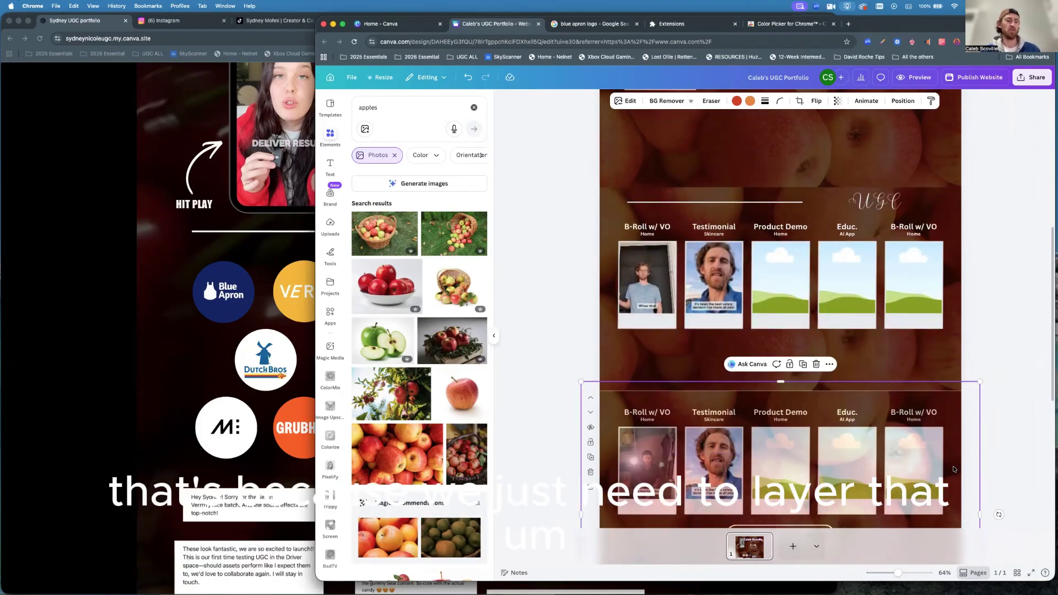
pyautogui.rightClick(954, 469)
pyautogui.moveTo(978, 437)
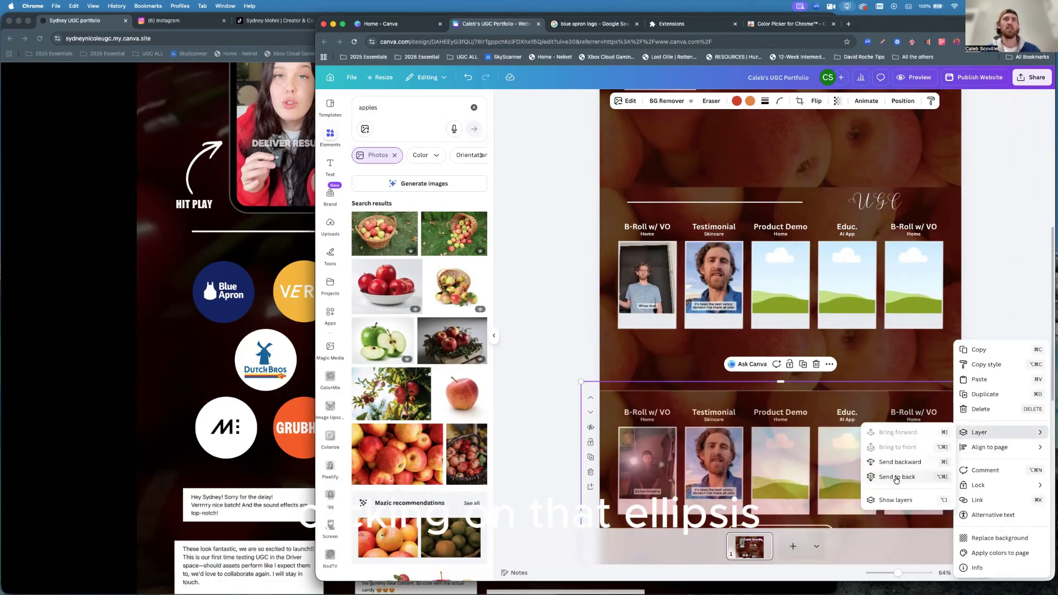
pyautogui.click(897, 477)
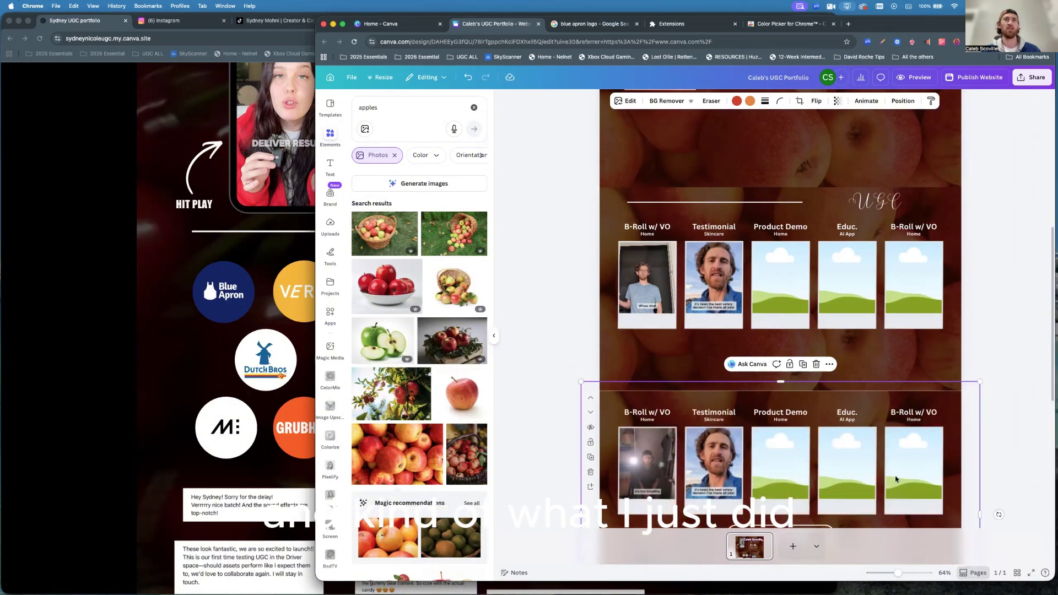
# Send the contact section's apple photo behind the portrait, e-mail line and icons.
pyautogui.scroll(-10, 895, 479)
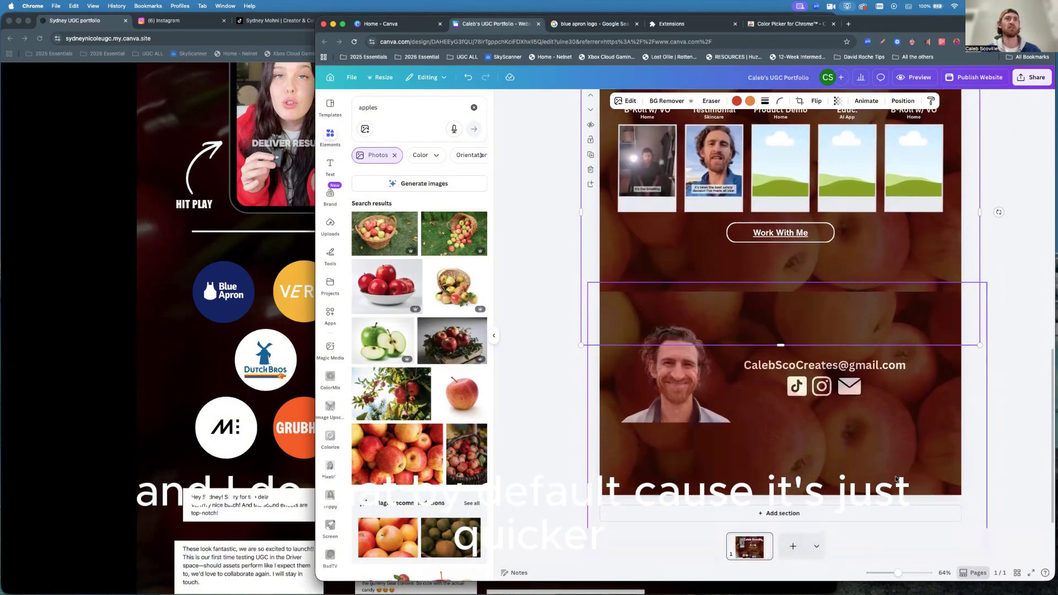
pyautogui.keyDown('ctrl'); pyautogui.click(935, 384); pyautogui.keyUp('ctrl')
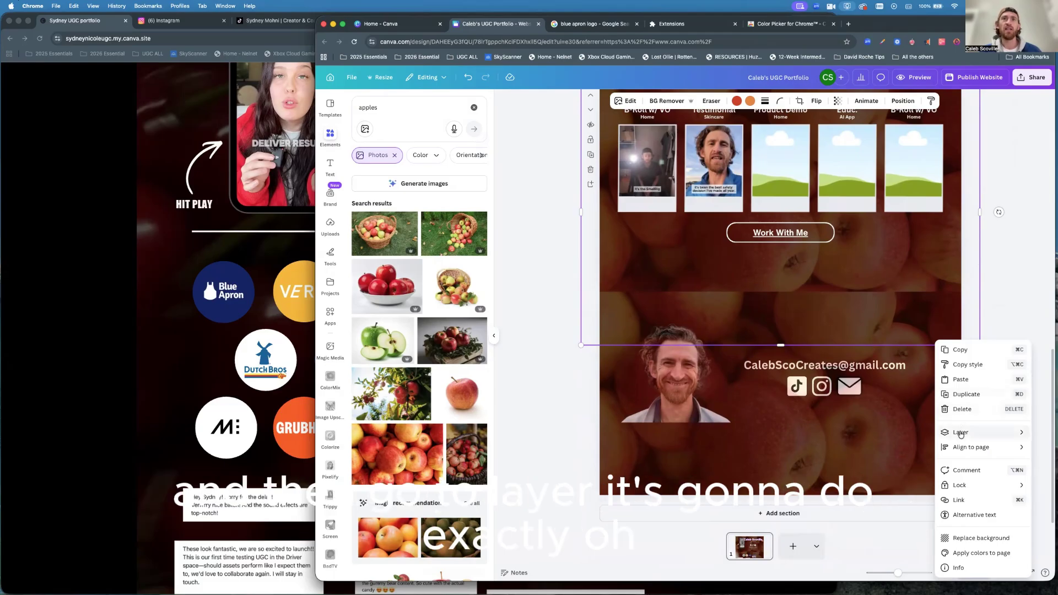
pyautogui.moveTo(960, 434)
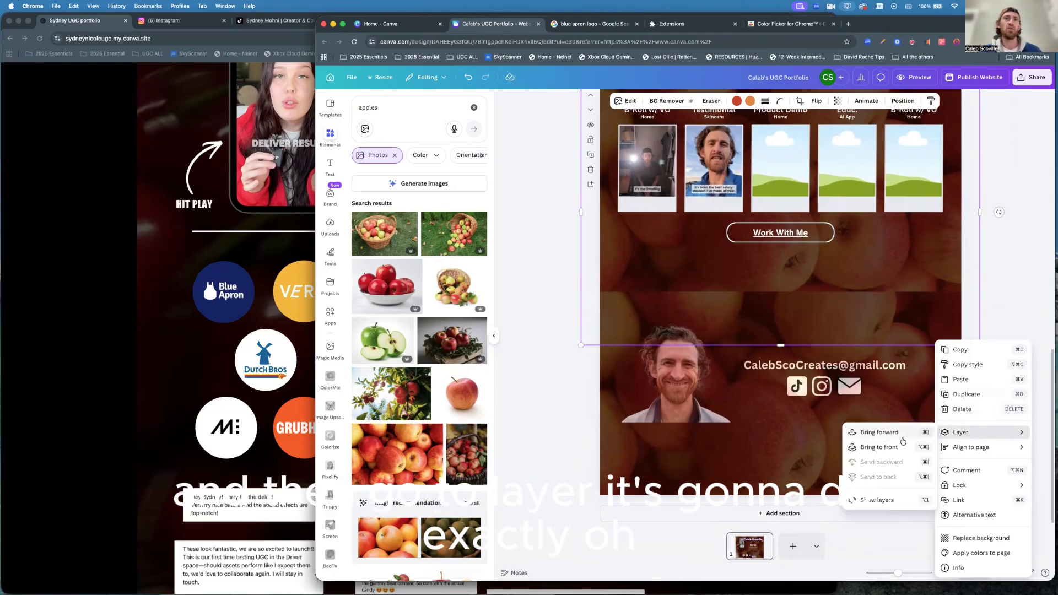
pyautogui.click(999, 331)
pyautogui.click(955, 386)
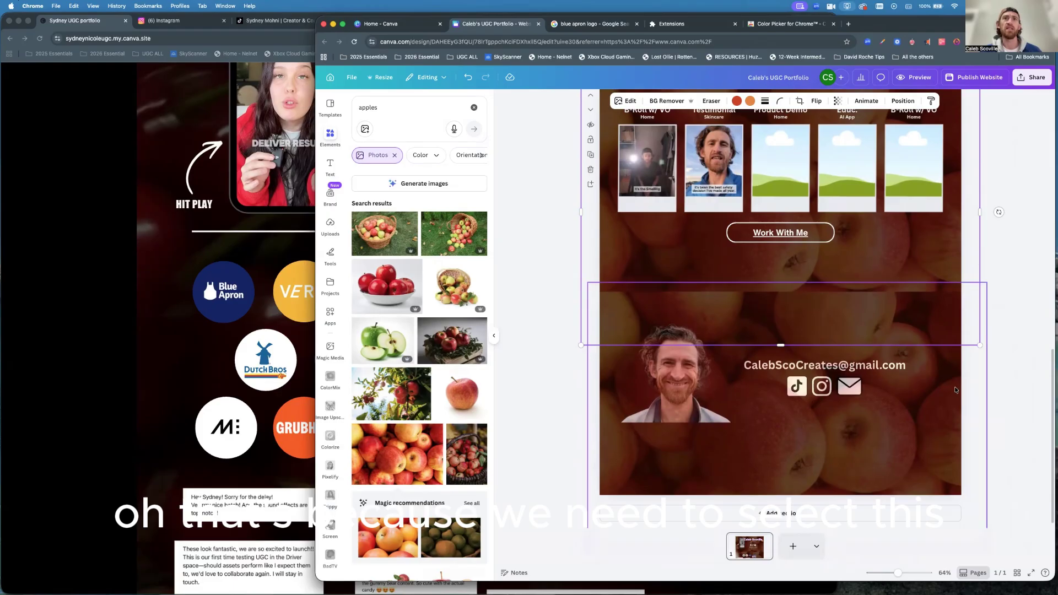
pyautogui.rightClick(954, 386)
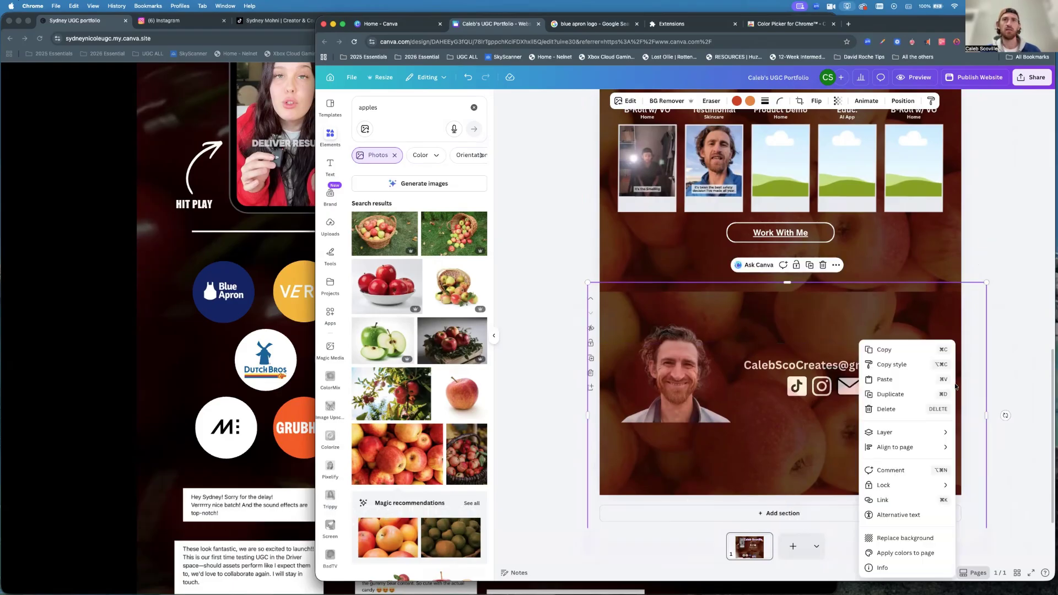
pyautogui.moveTo(907, 435)
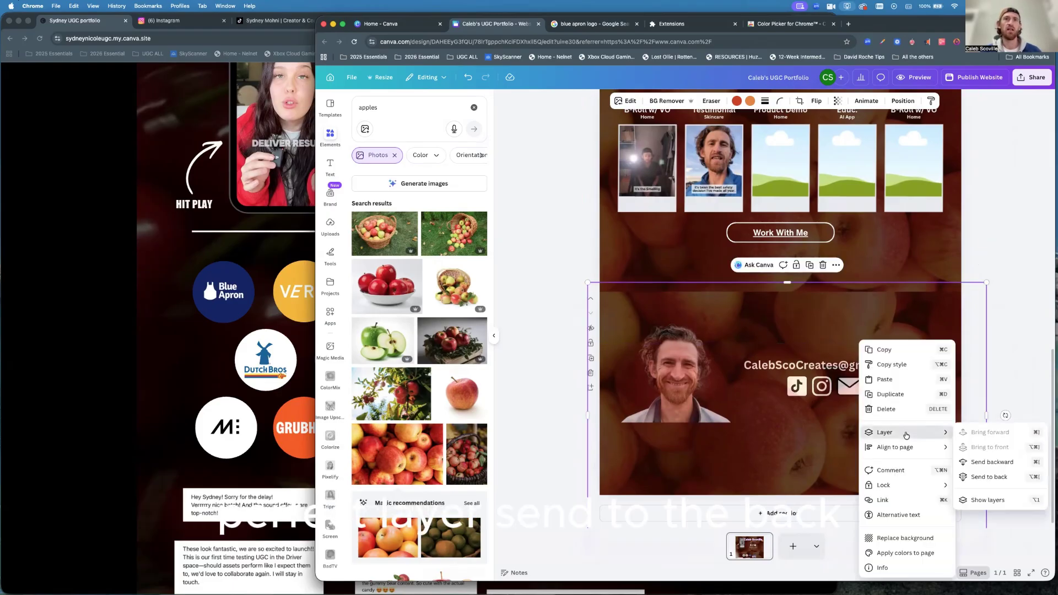
pyautogui.click(987, 477)
pyautogui.click(1022, 417)
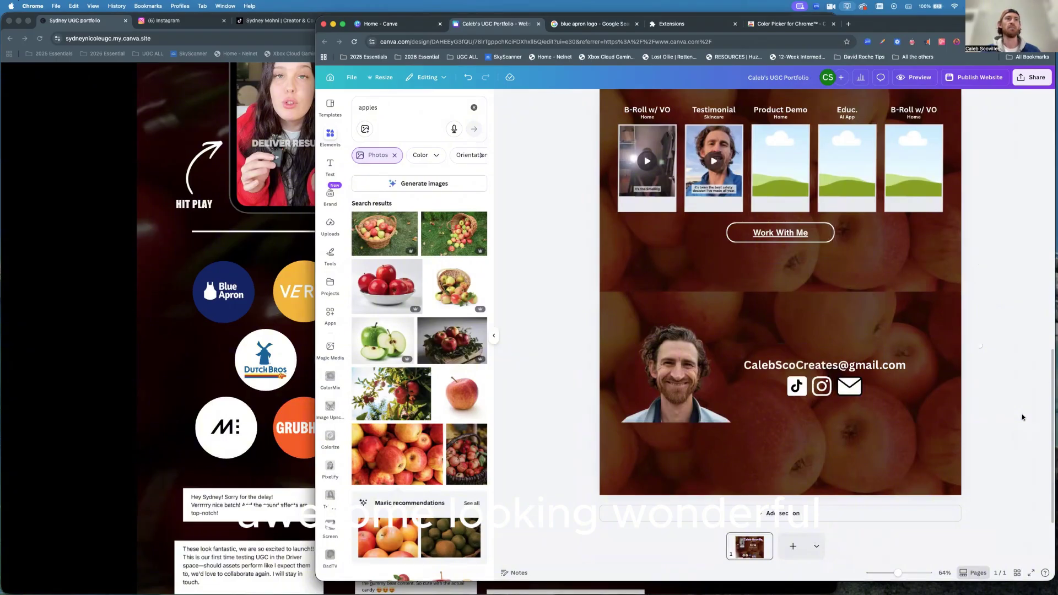